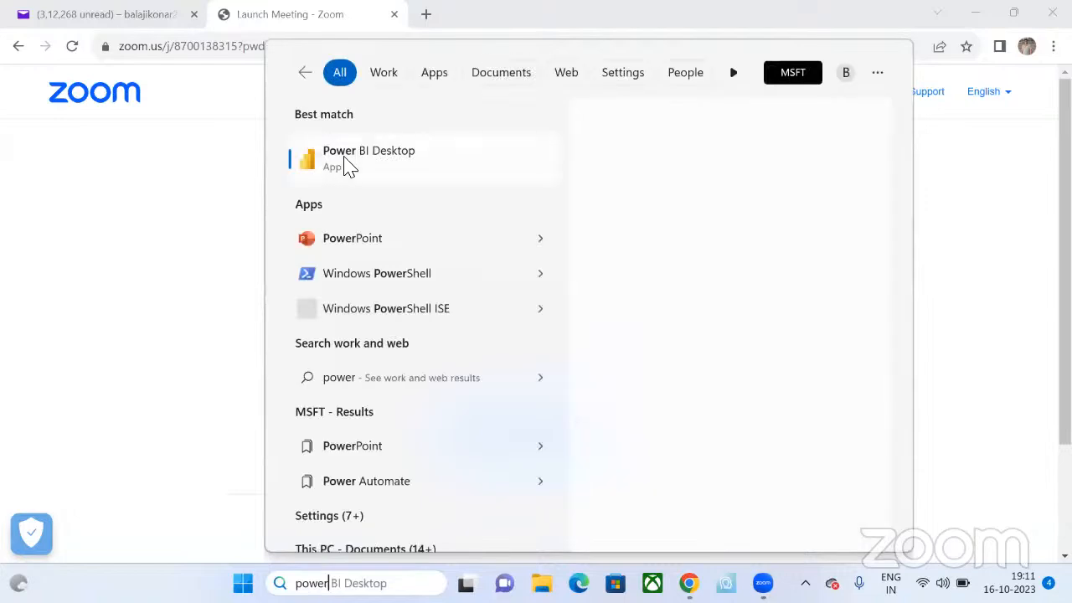
- Launch Power BI Desktop with a blank report and connect to the newer Sample - Superstore Excel workbook in the EDL folder
{"action": "left_click", "coordinate": [350, 172]}
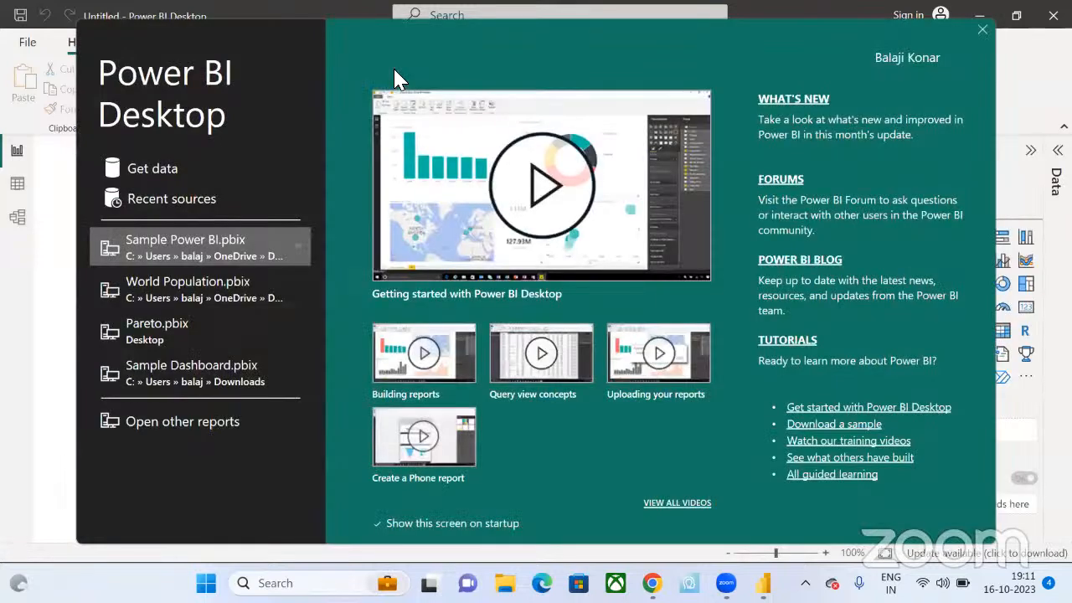
{"action": "left_click", "coordinate": [982, 29]}
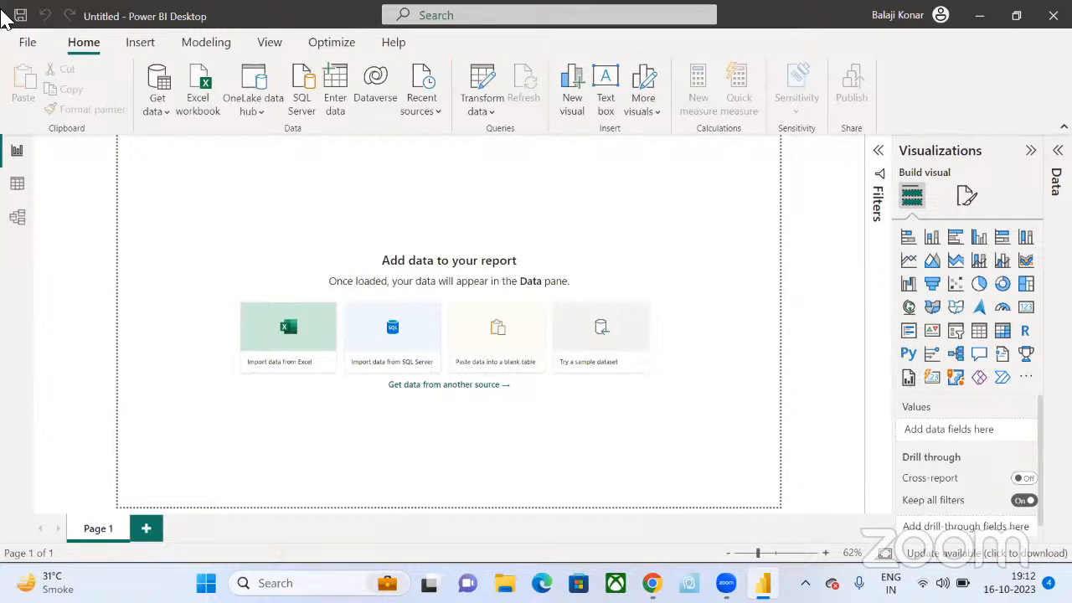
{"action": "left_click", "coordinate": [310, 358]}
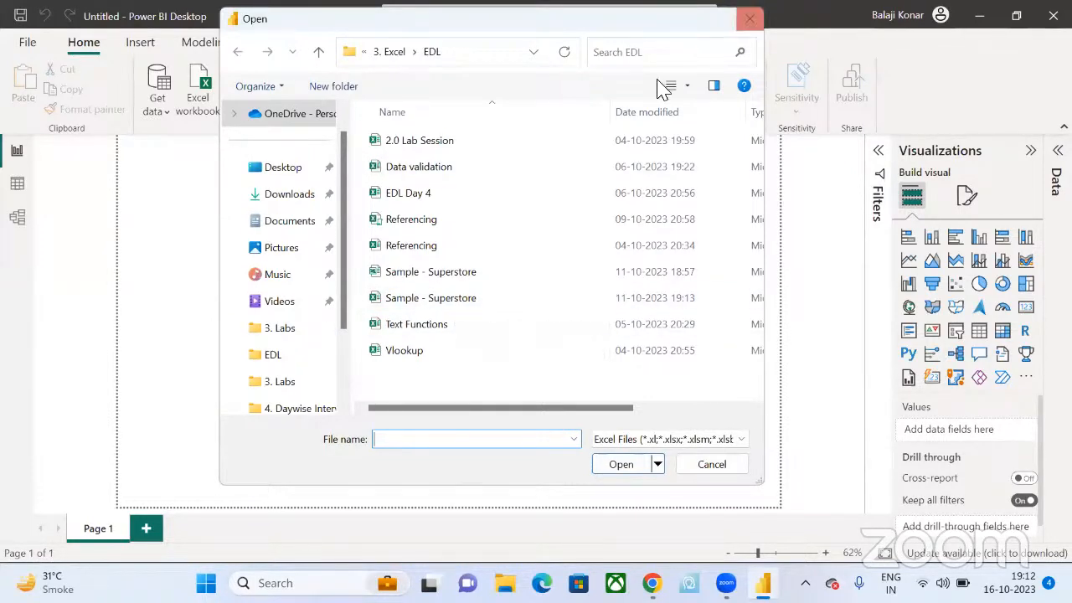
{"action": "left_click", "coordinate": [948, 72]}
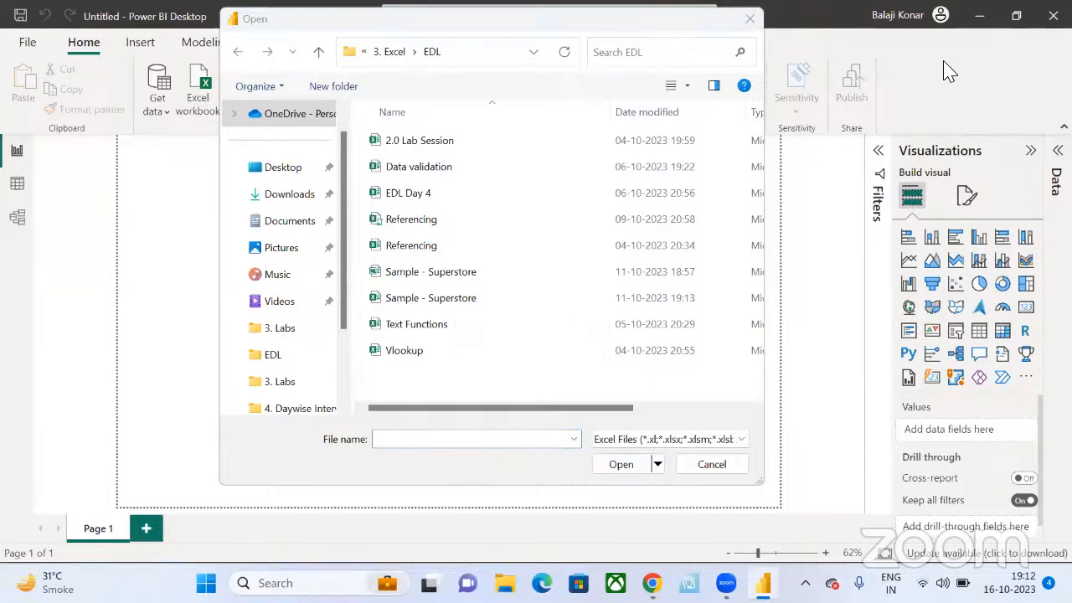
{"action": "double_click", "coordinate": [415, 303]}
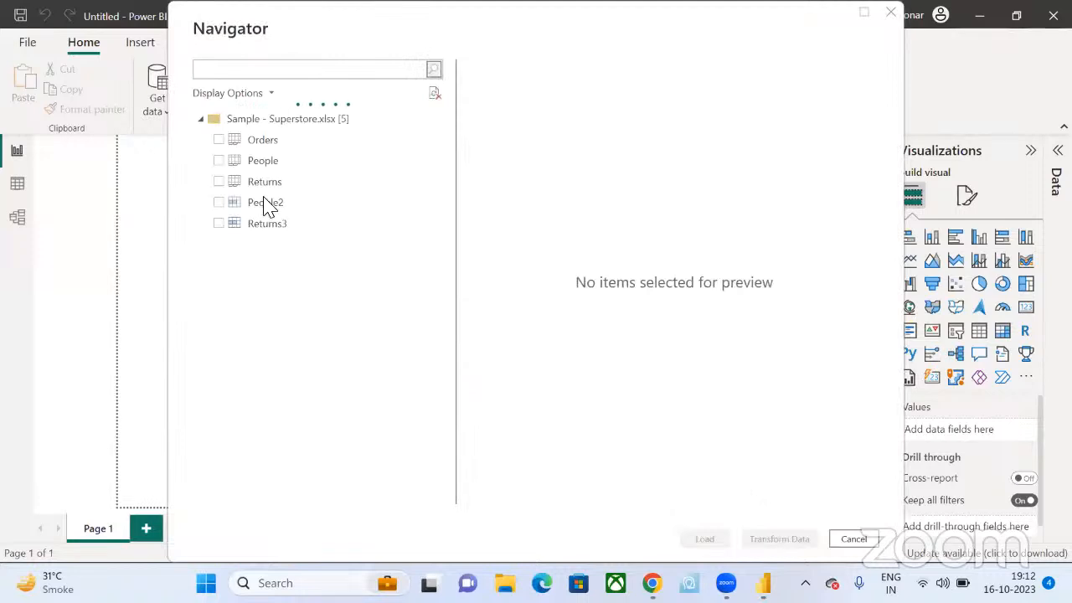
- Preview the Orders, People and Returns sheets and load all three into the report
{"action": "left_click", "coordinate": [252, 140]}
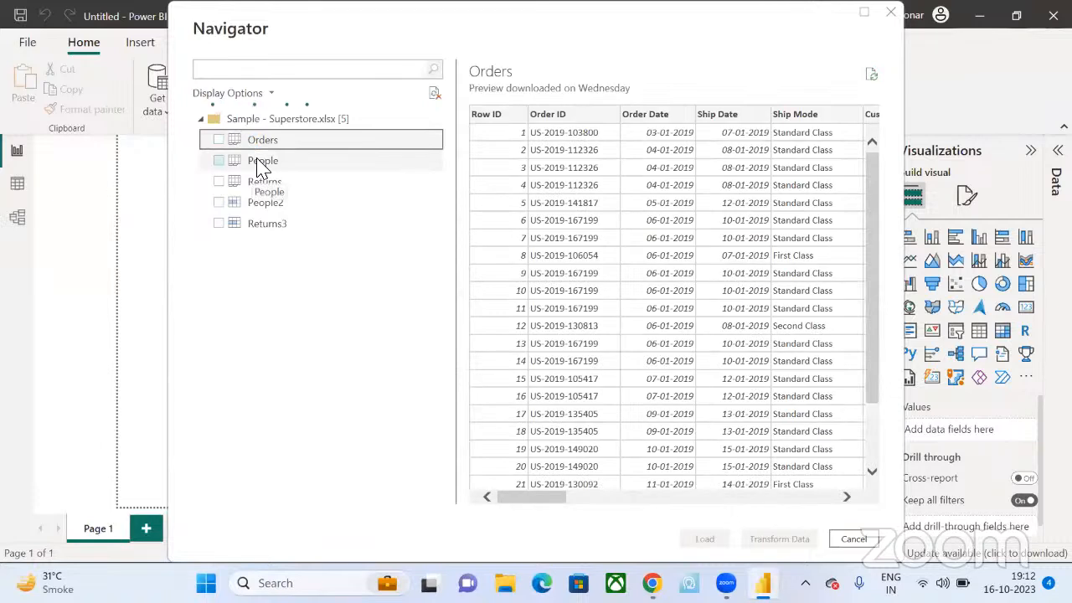
{"action": "left_click", "coordinate": [258, 162]}
{"action": "left_click", "coordinate": [258, 183]}
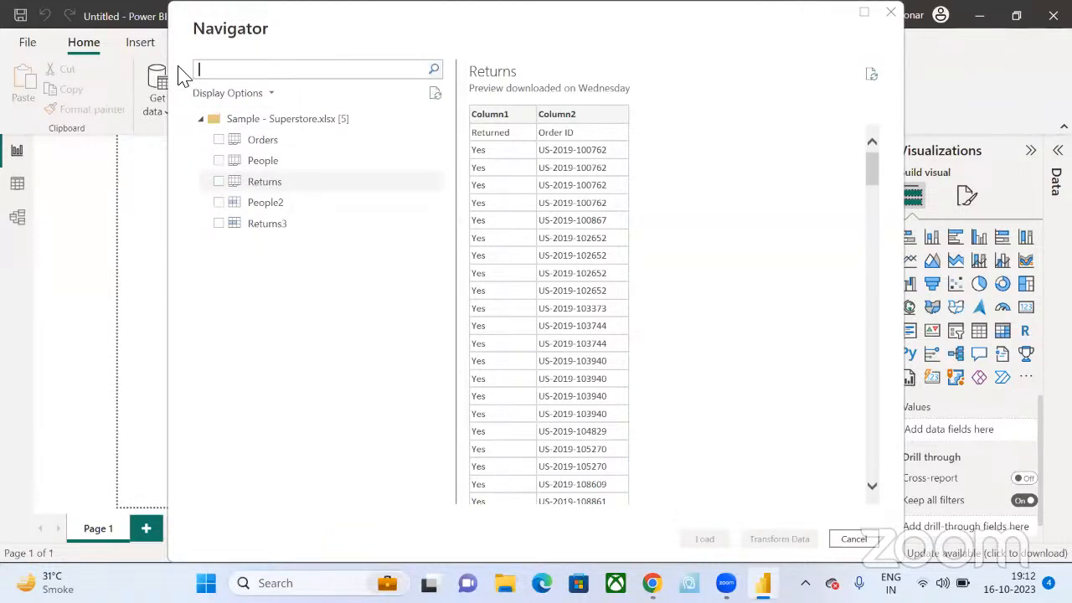
{"action": "left_click", "coordinate": [219, 140]}
{"action": "left_click", "coordinate": [219, 160]}
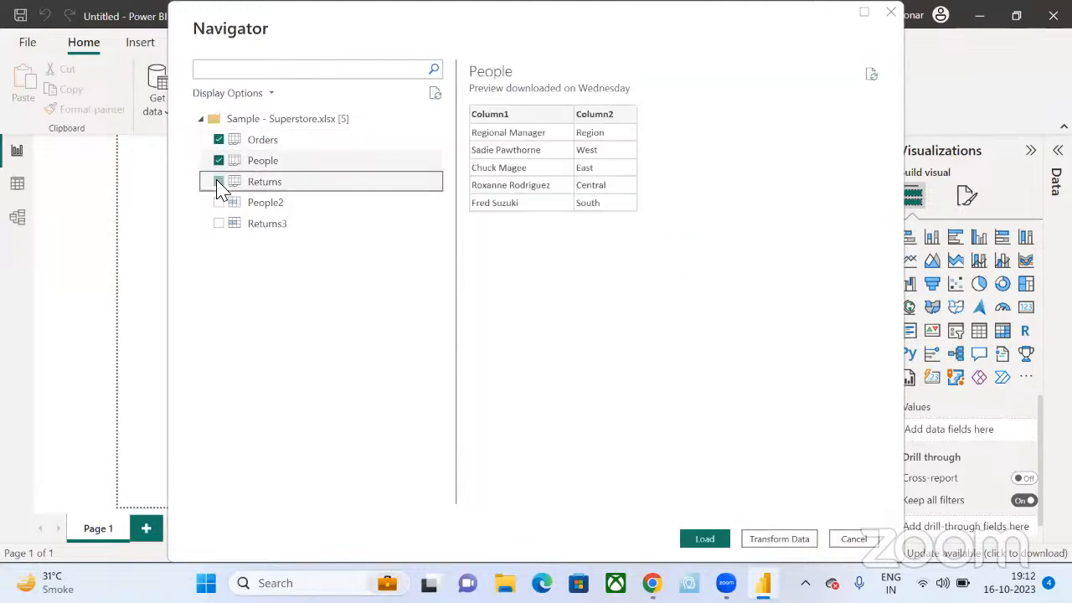
{"action": "left_click", "coordinate": [218, 182]}
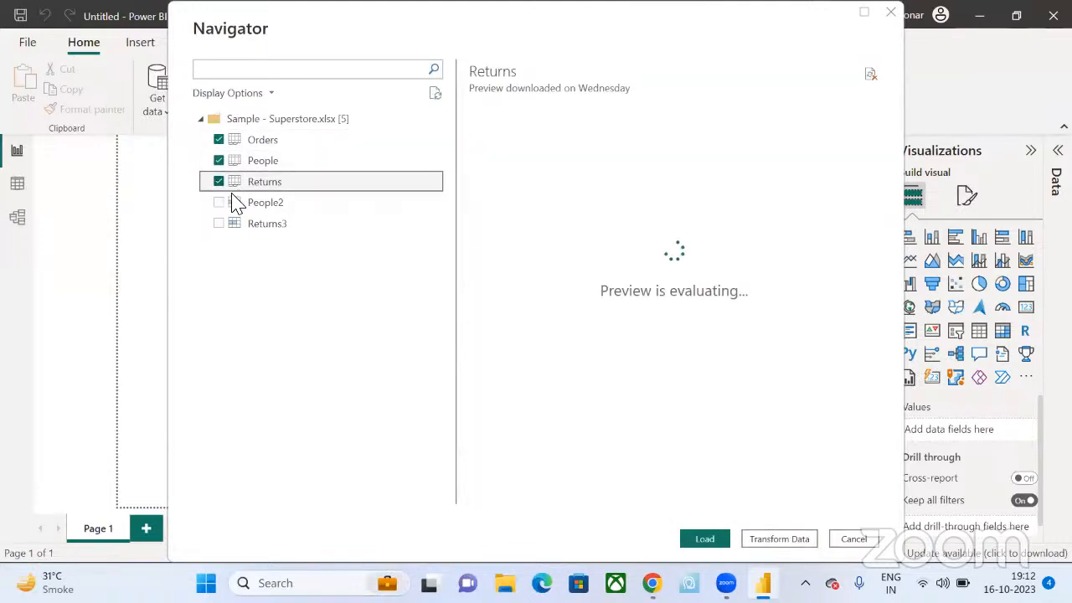
{"action": "left_click", "coordinate": [704, 539]}
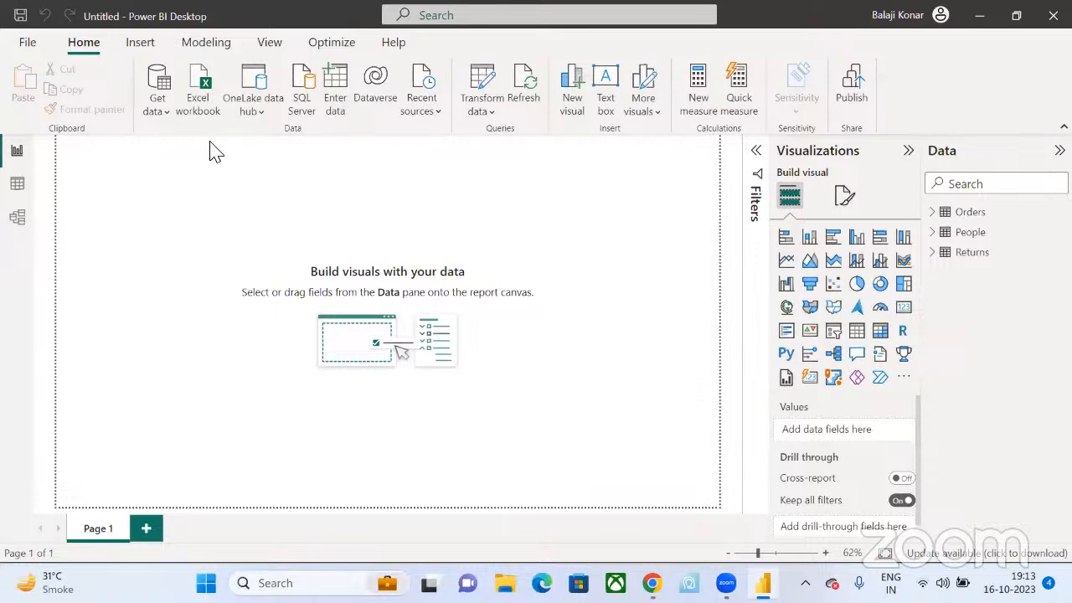
{"action": "left_click", "coordinate": [165, 116]}
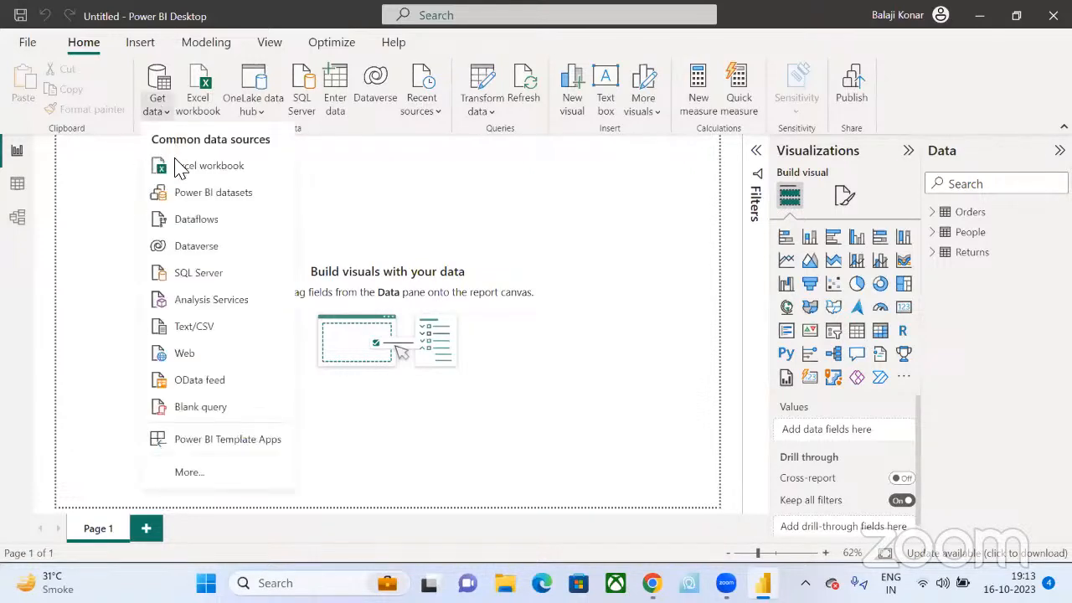
{"action": "left_click", "coordinate": [180, 168]}
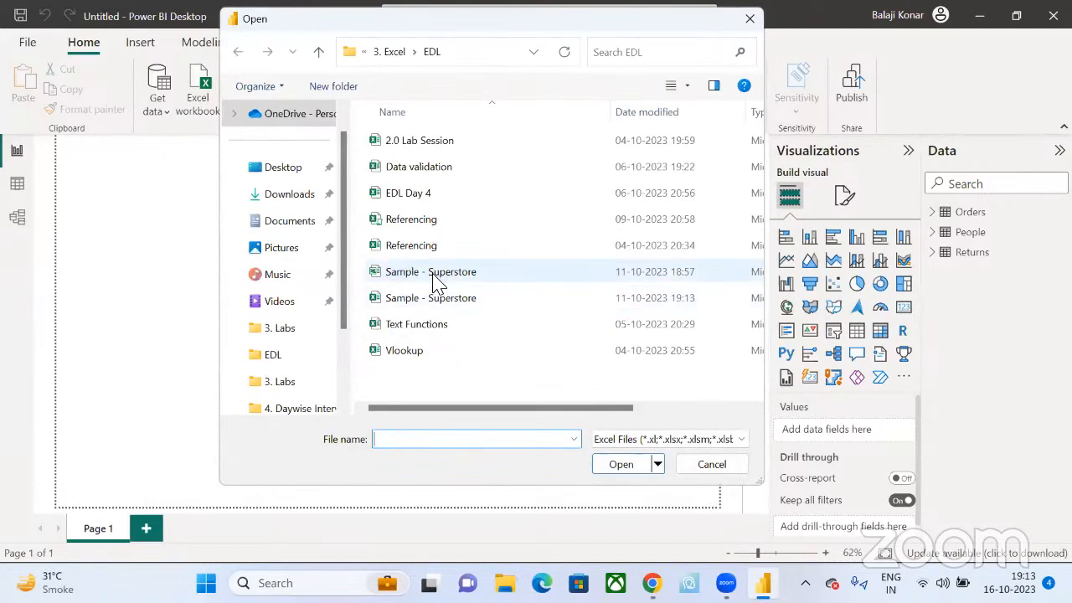
{"action": "double_click", "coordinate": [434, 297]}
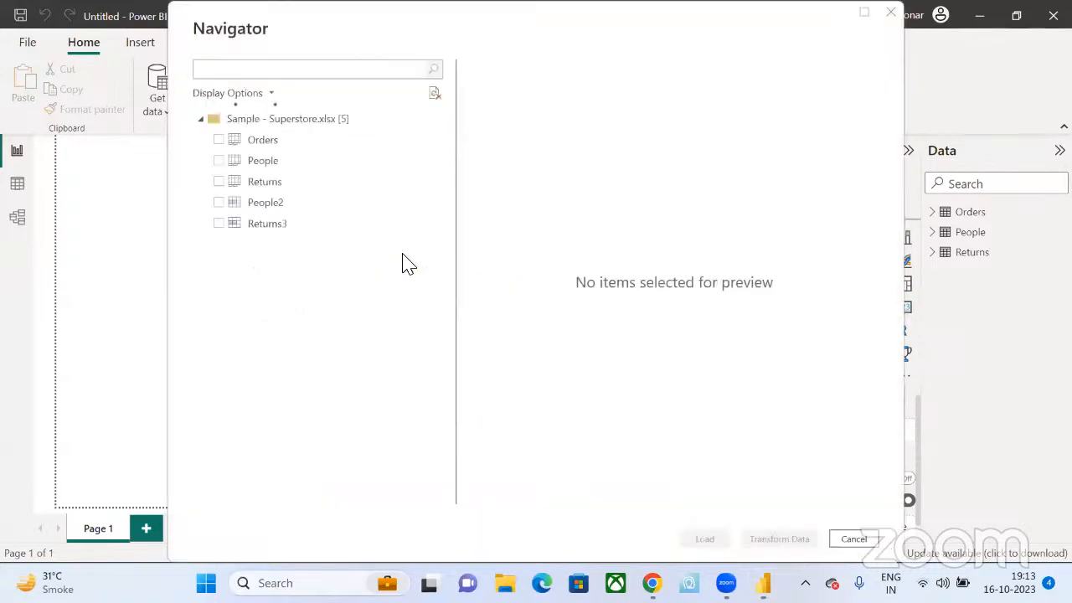
{"action": "left_click", "coordinate": [218, 141]}
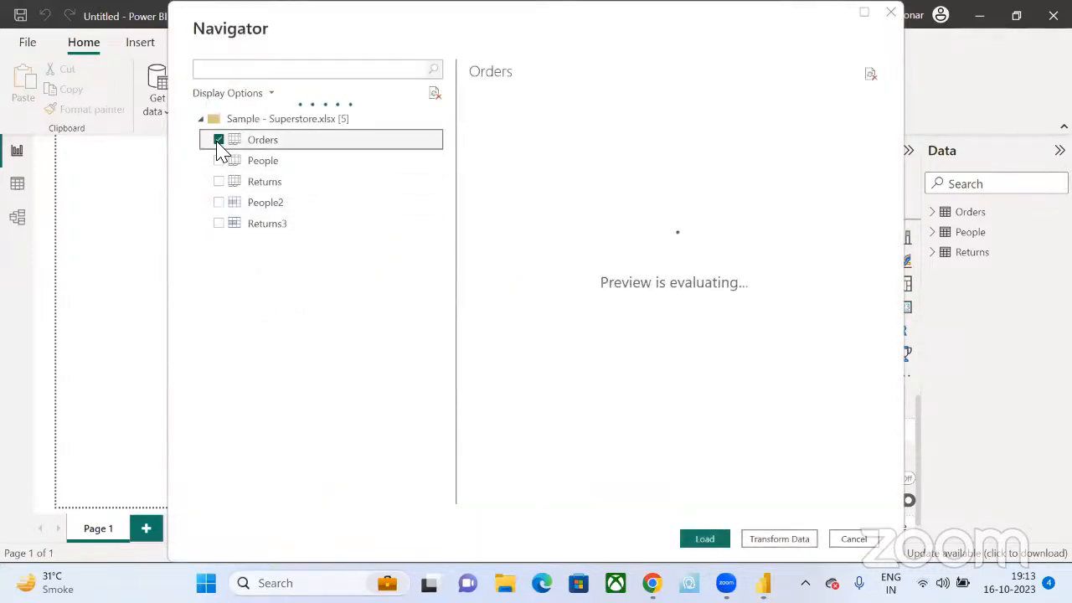
{"action": "left_click", "coordinate": [219, 161]}
{"action": "left_click", "coordinate": [218, 181]}
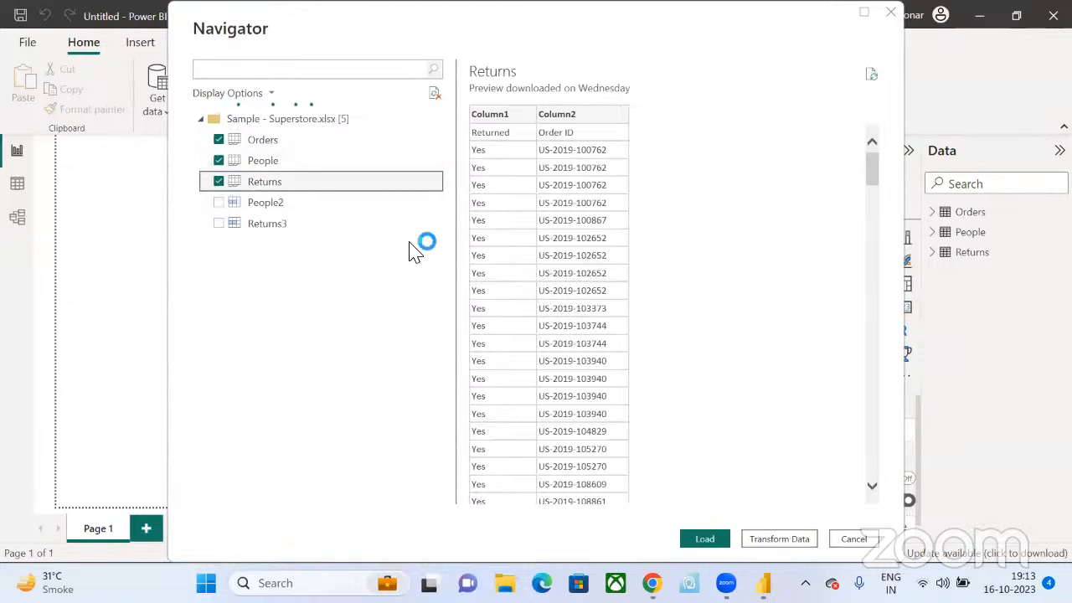
{"action": "left_click", "coordinate": [853, 538]}
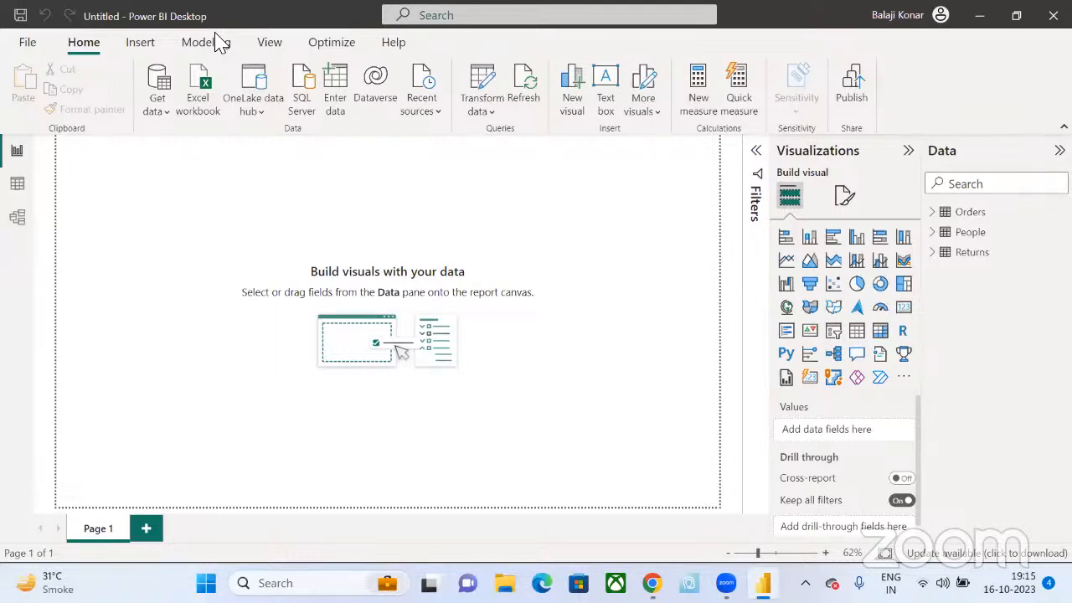
- Show the imported data in table view and look through the columns of the Orders table
{"action": "left_click", "coordinate": [17, 191]}
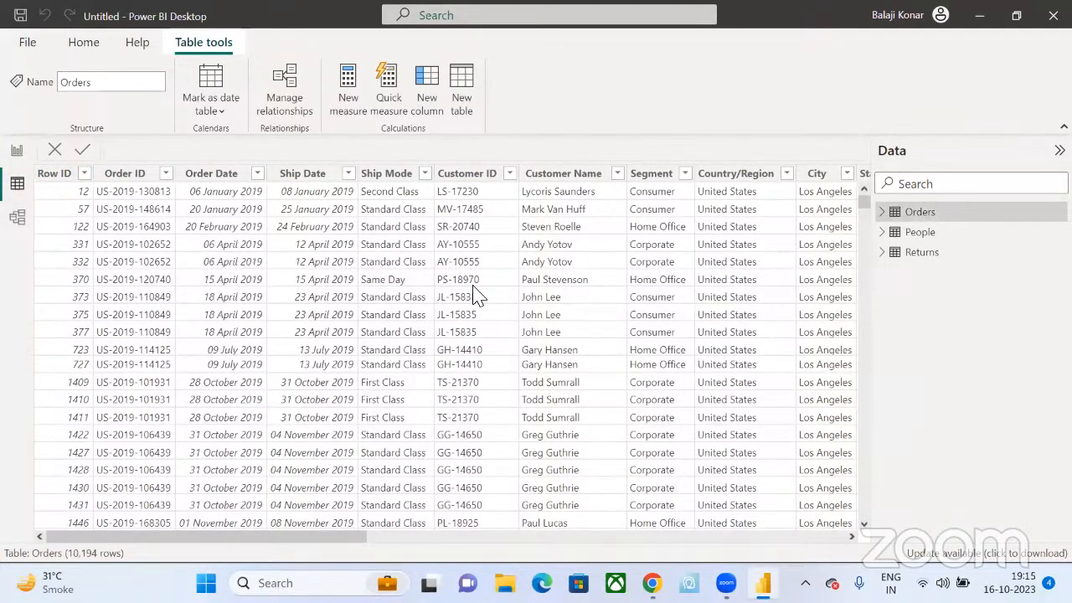
{"action": "scroll", "coordinate": [706, 363], "scroll_direction": "right", "scroll_amount": 10}
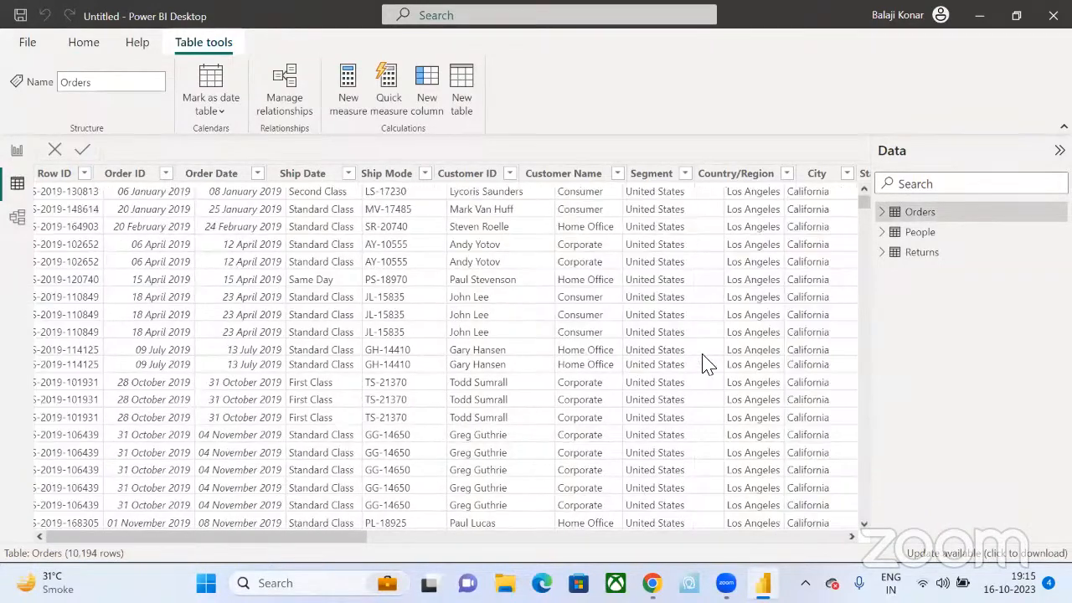
{"action": "scroll", "coordinate": [706, 363], "scroll_direction": "right", "scroll_amount": 3}
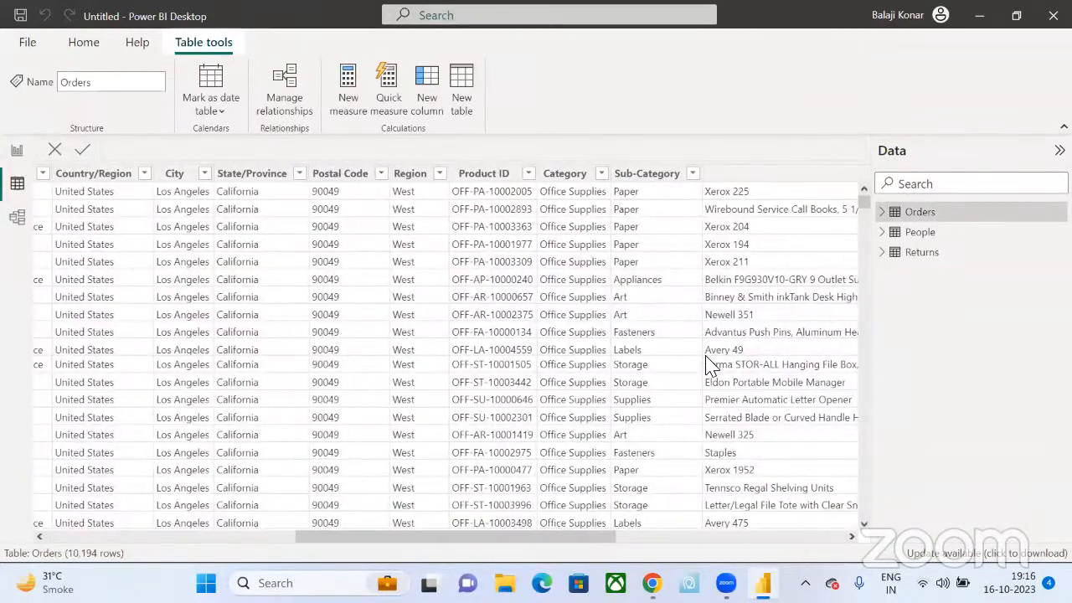
{"action": "scroll", "coordinate": [500, 416], "scroll_direction": "right", "scroll_amount": 3}
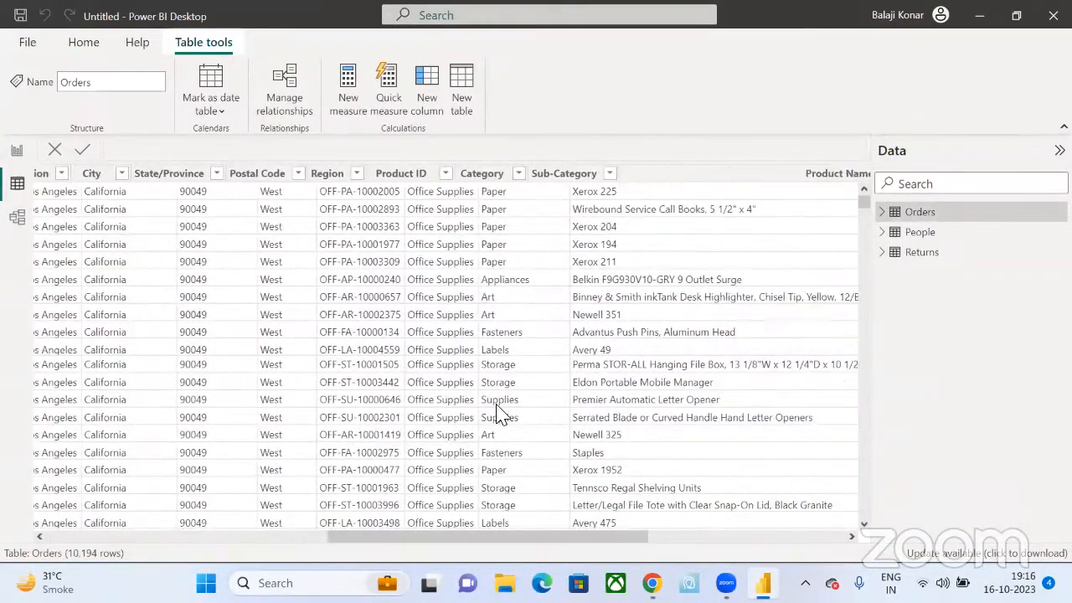
{"action": "scroll", "coordinate": [500, 416], "scroll_direction": "right", "scroll_amount": 2}
- Examine the column headers of the People table and the rows of the Returns table down to its end
{"action": "left_click", "coordinate": [923, 240]}
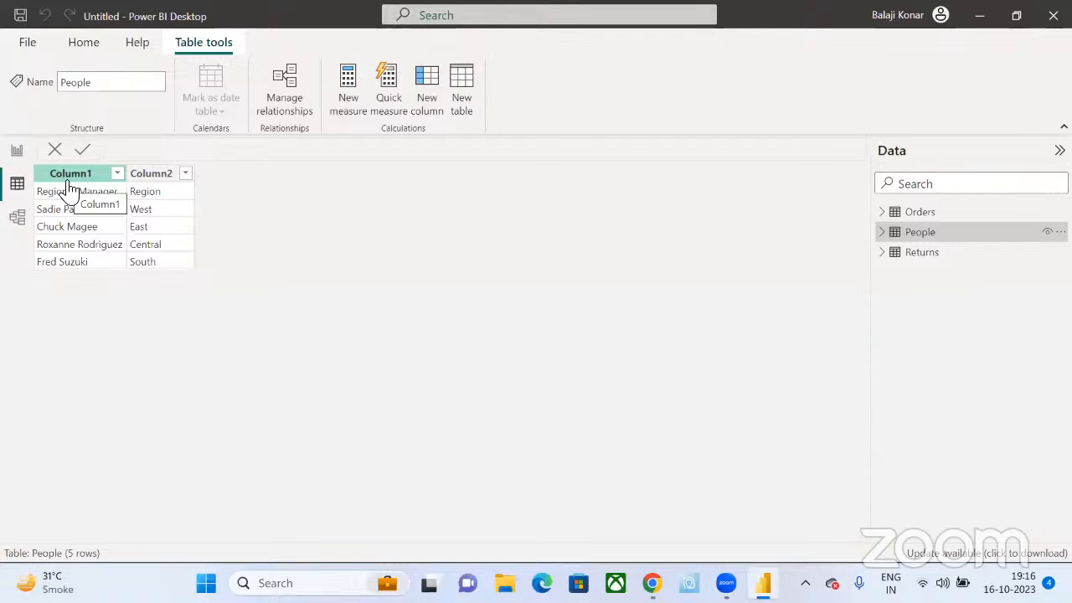
{"action": "left_click", "coordinate": [922, 252]}
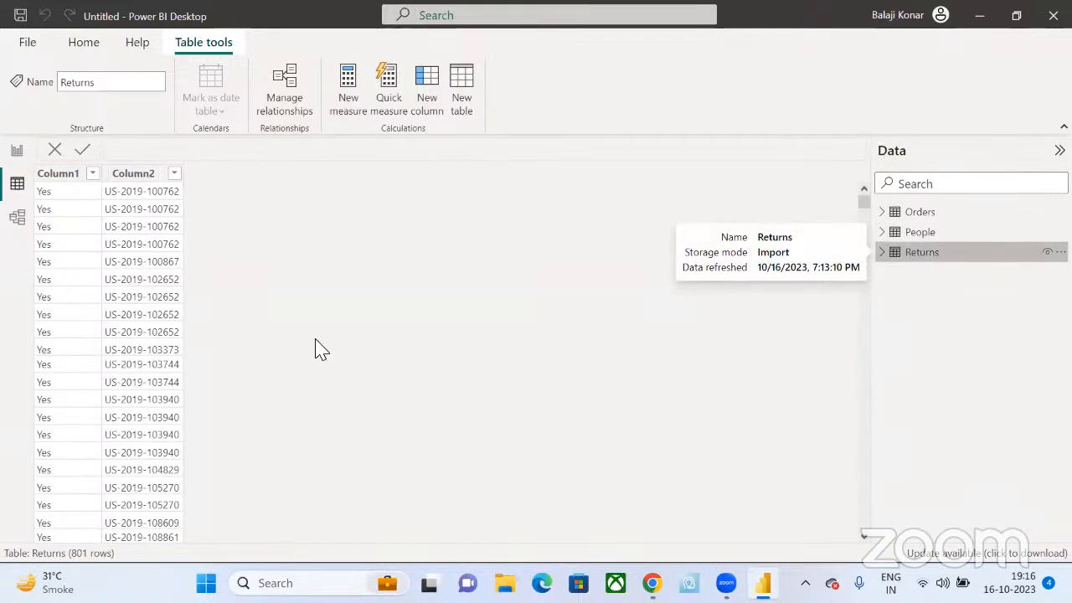
{"action": "scroll", "coordinate": [109, 263], "scroll_direction": "down", "scroll_amount": 20}
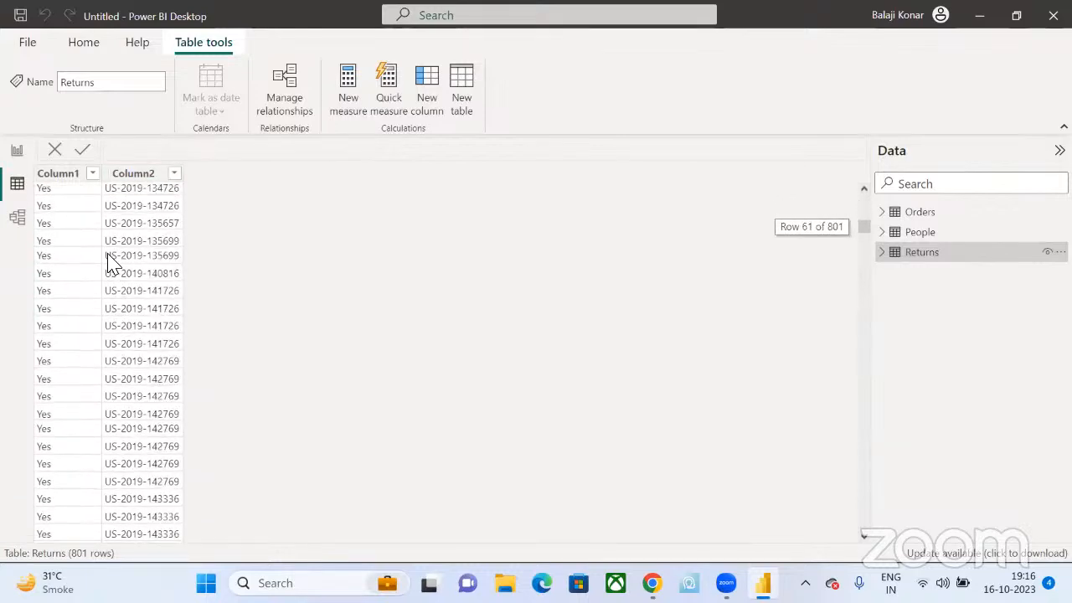
{"action": "scroll", "coordinate": [109, 263], "scroll_direction": "down", "scroll_amount": 10}
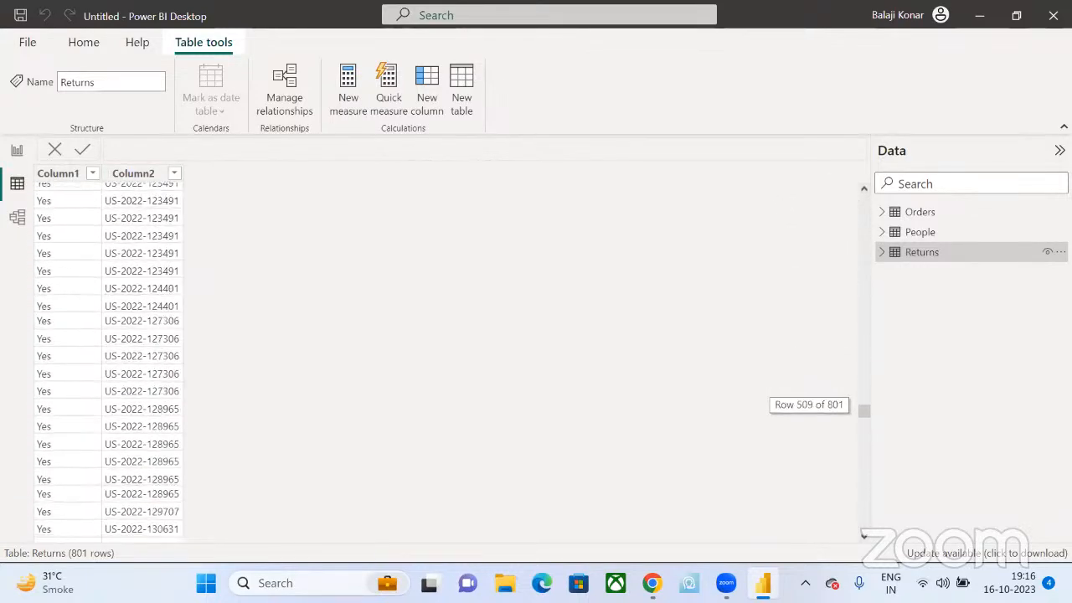
{"action": "left_click_drag", "start_coordinate": [863, 411], "coordinate": [864, 524]}
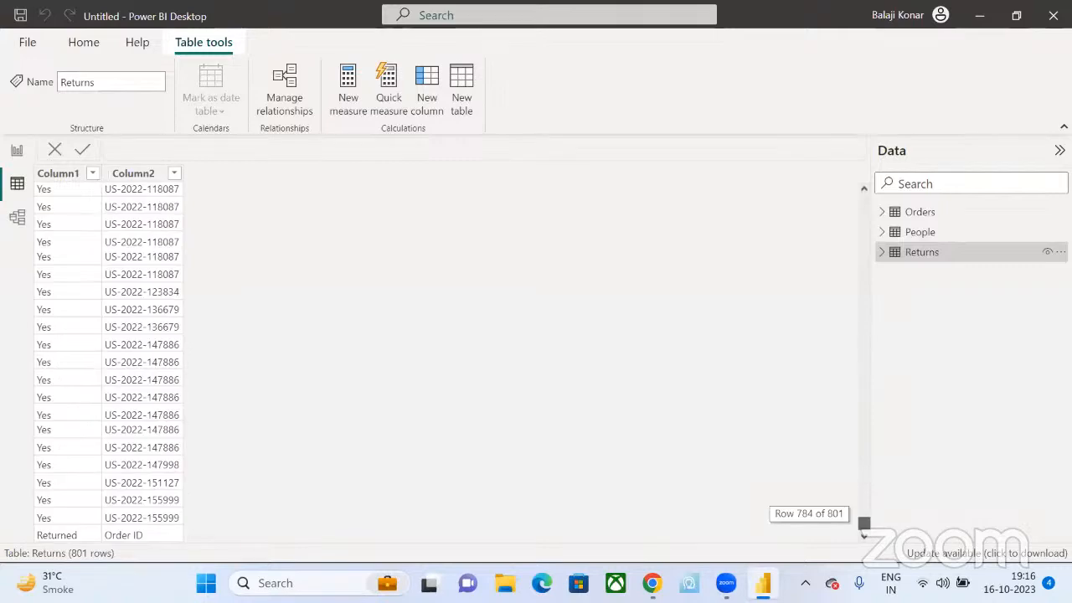
{"action": "scroll", "coordinate": [151, 341], "scroll_direction": "up", "scroll_amount": 20}
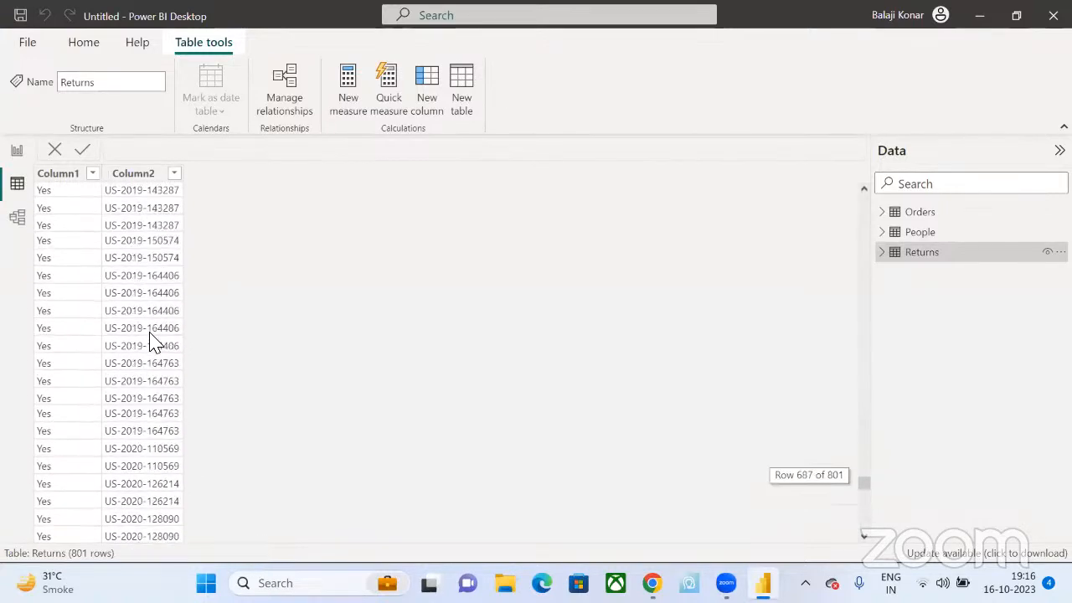
{"action": "scroll", "coordinate": [151, 342], "scroll_direction": "up", "scroll_amount": 20}
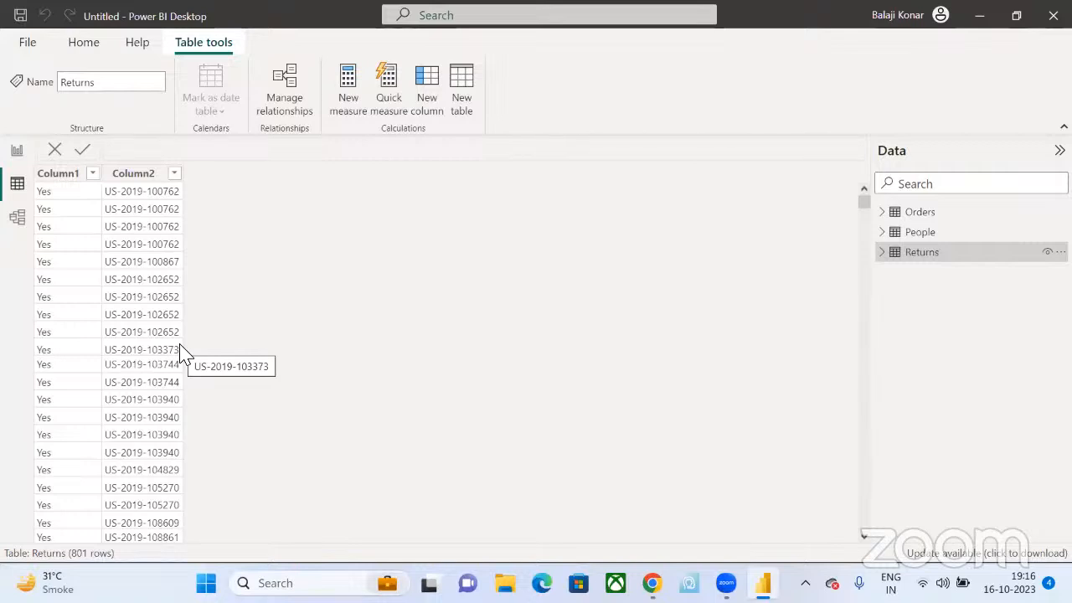
- Save the report as "Sales Analytics Dashboard" in the EDL folder
{"action": "left_click", "coordinate": [81, 44]}
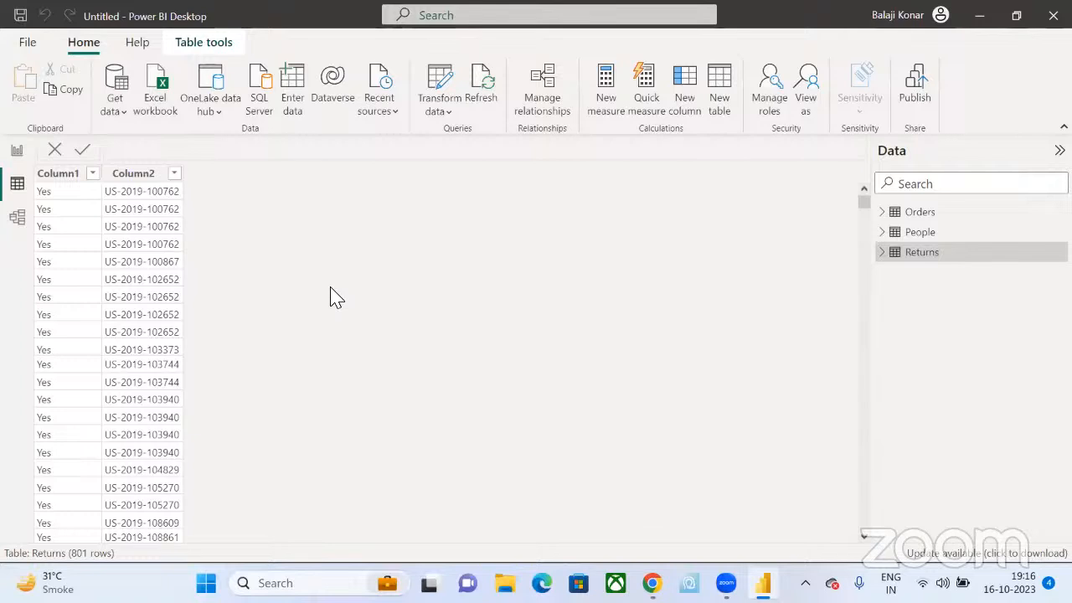
{"action": "key", "text": "ctrl+s"}
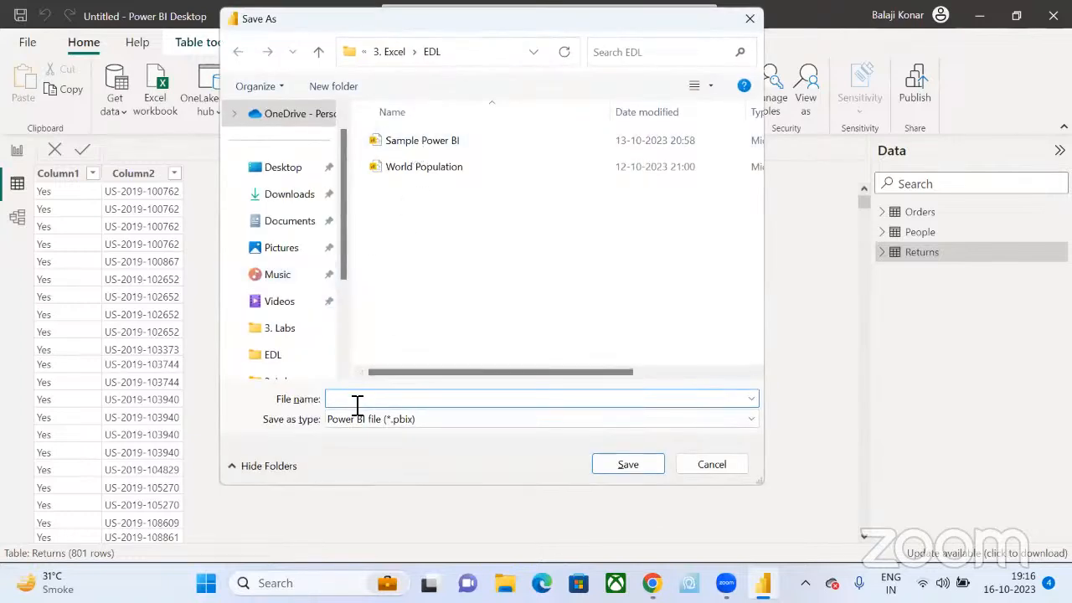
{"action": "type", "text": "Sales Analytics Dashboard"}
{"action": "left_click", "coordinate": [627, 464]}
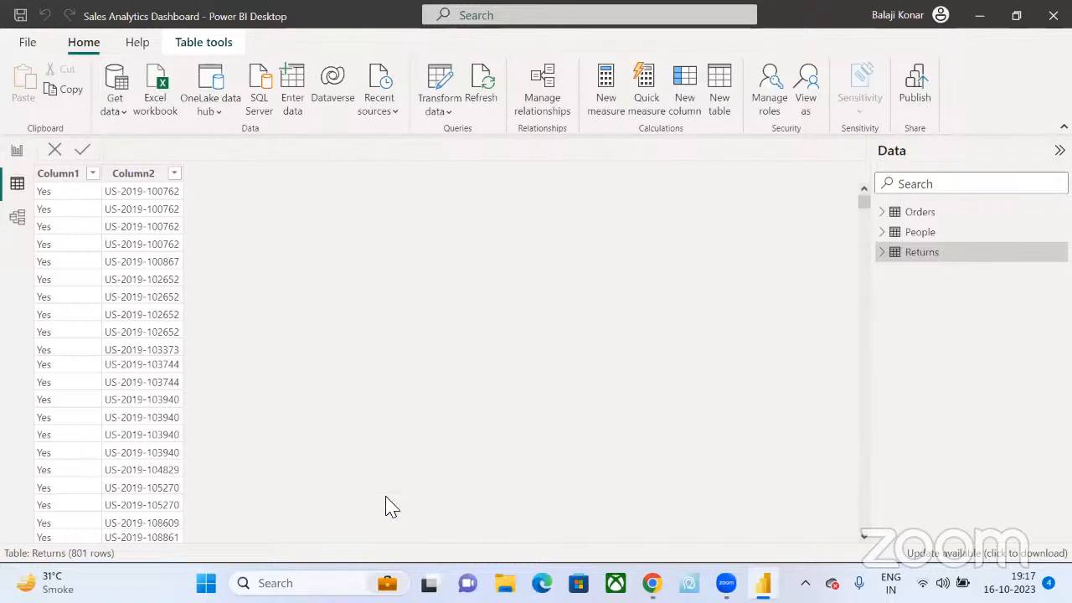
- Open the Power Query Editor, refresh the Orders data preview and look through its columns
{"action": "left_click", "coordinate": [436, 88]}
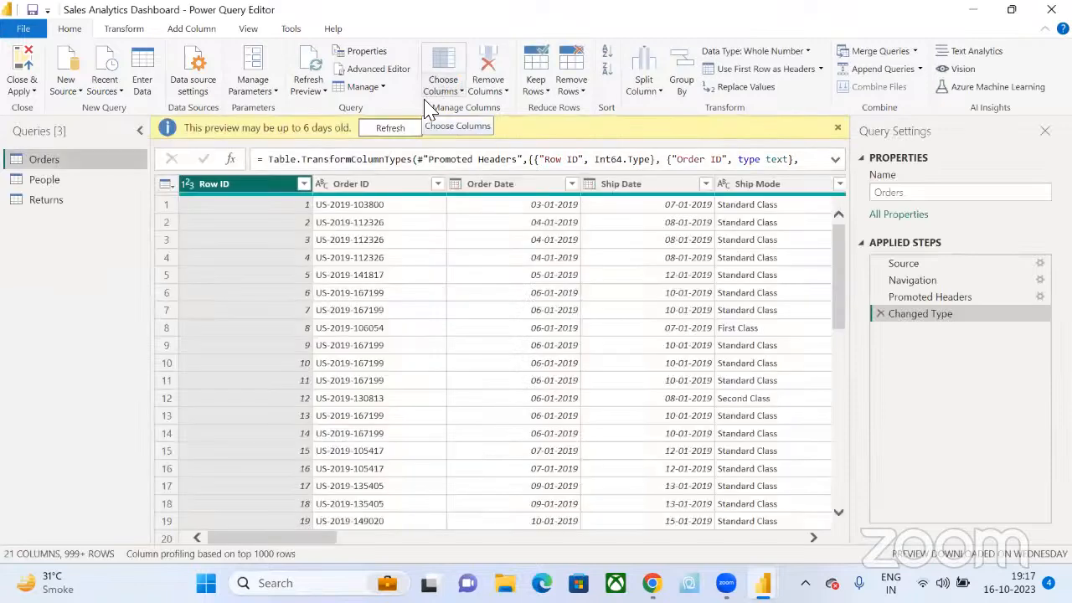
{"action": "left_click", "coordinate": [390, 128]}
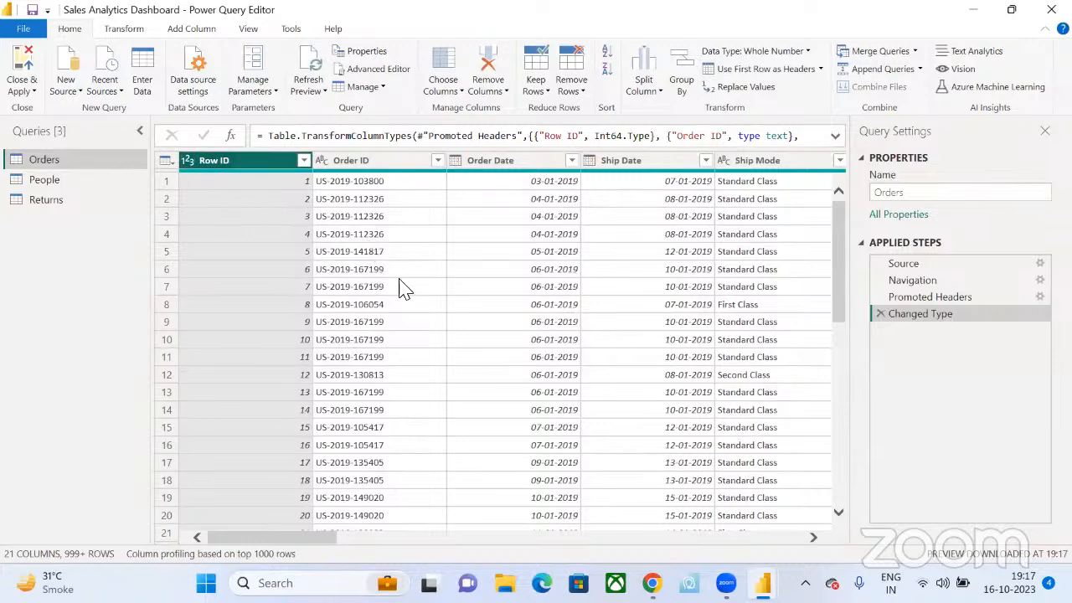
{"action": "scroll", "coordinate": [400, 287], "scroll_direction": "right", "scroll_amount": 5}
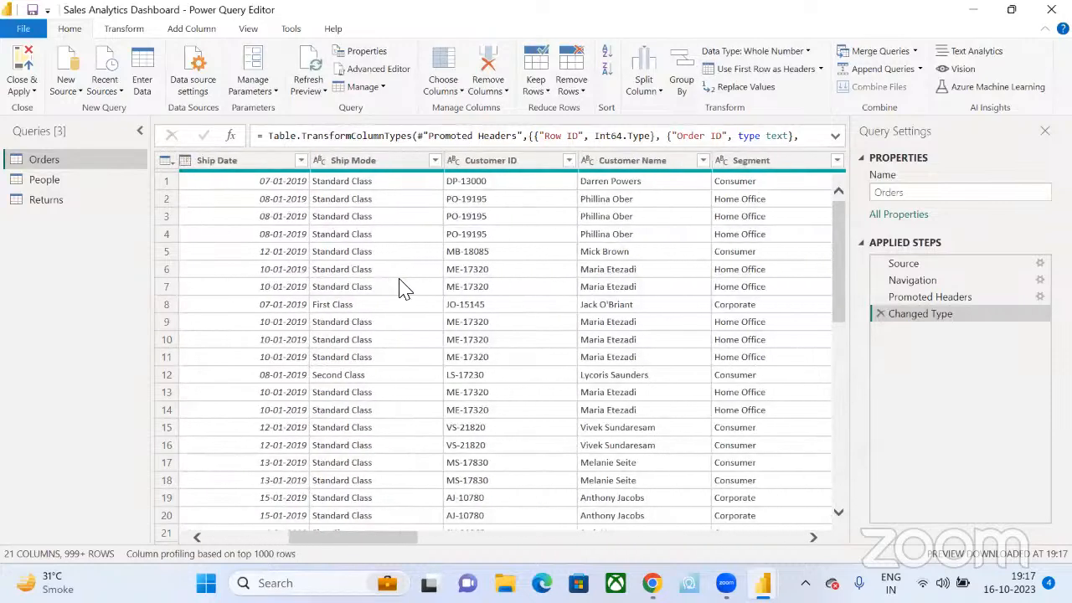
{"action": "scroll", "coordinate": [401, 286], "scroll_direction": "right", "scroll_amount": 5}
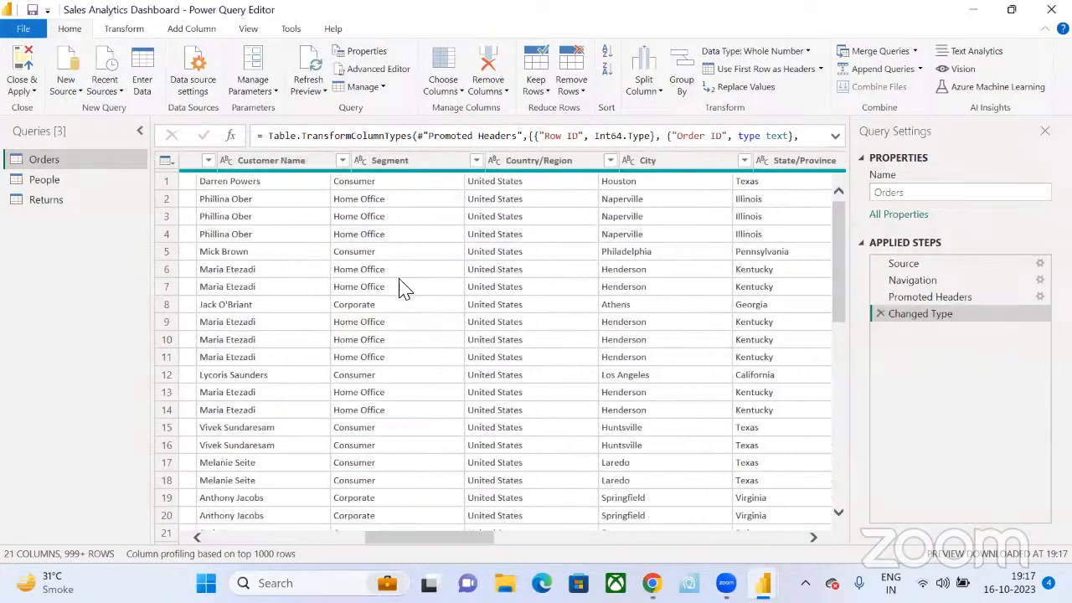
{"action": "scroll", "coordinate": [400, 287], "scroll_direction": "right", "scroll_amount": 5}
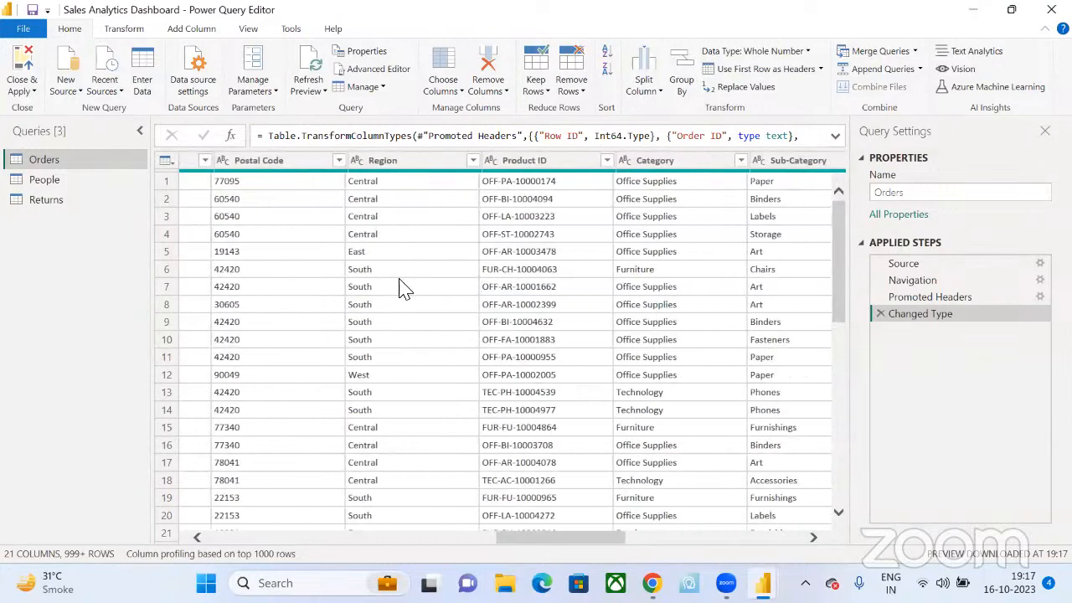
- Check the remaining Orders columns, then refresh the People table preview and use its first row as headers
{"action": "scroll", "coordinate": [400, 286], "scroll_direction": "right", "scroll_amount": 5}
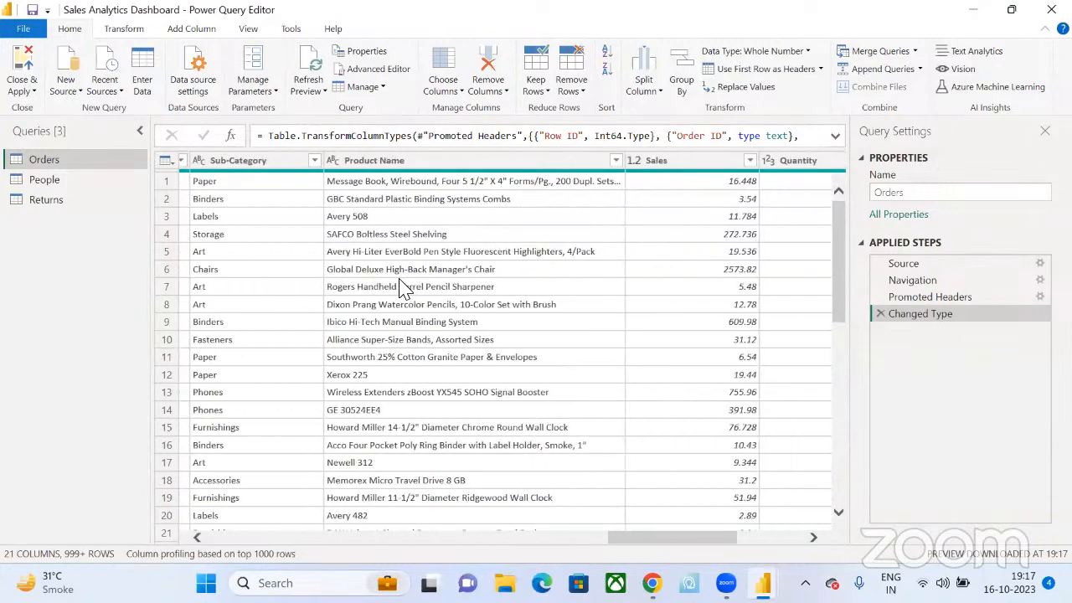
{"action": "scroll", "coordinate": [400, 286], "scroll_direction": "right", "scroll_amount": 2}
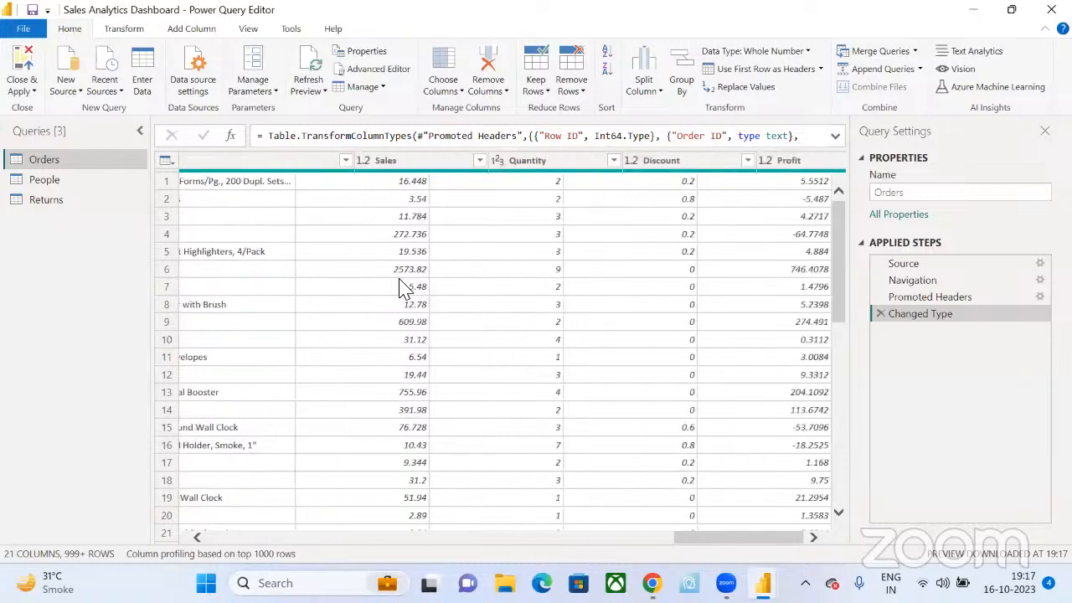
{"action": "left_click", "coordinate": [57, 182]}
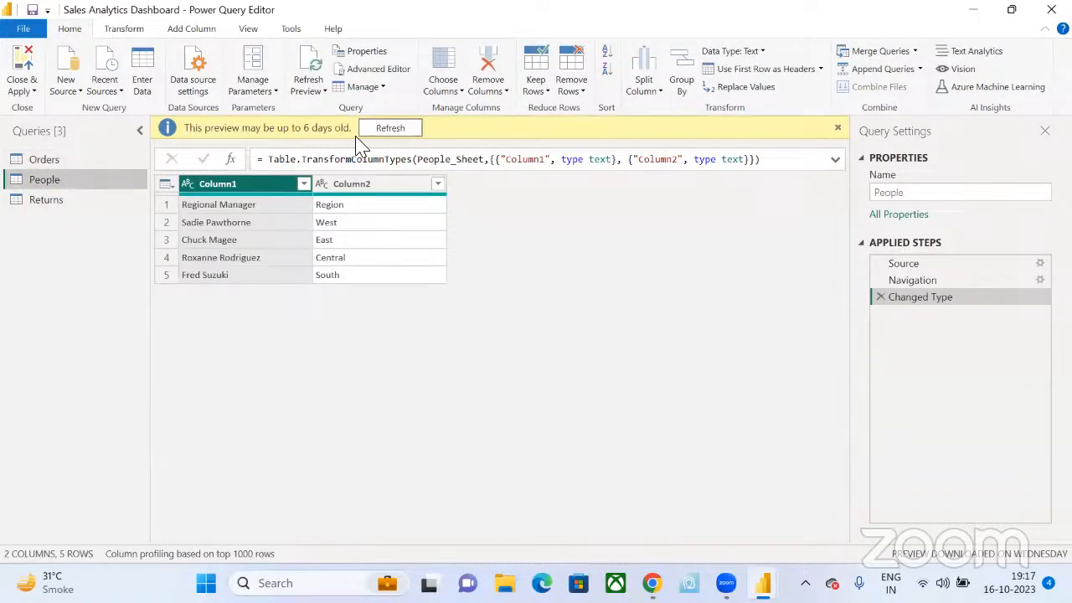
{"action": "left_click", "coordinate": [414, 129]}
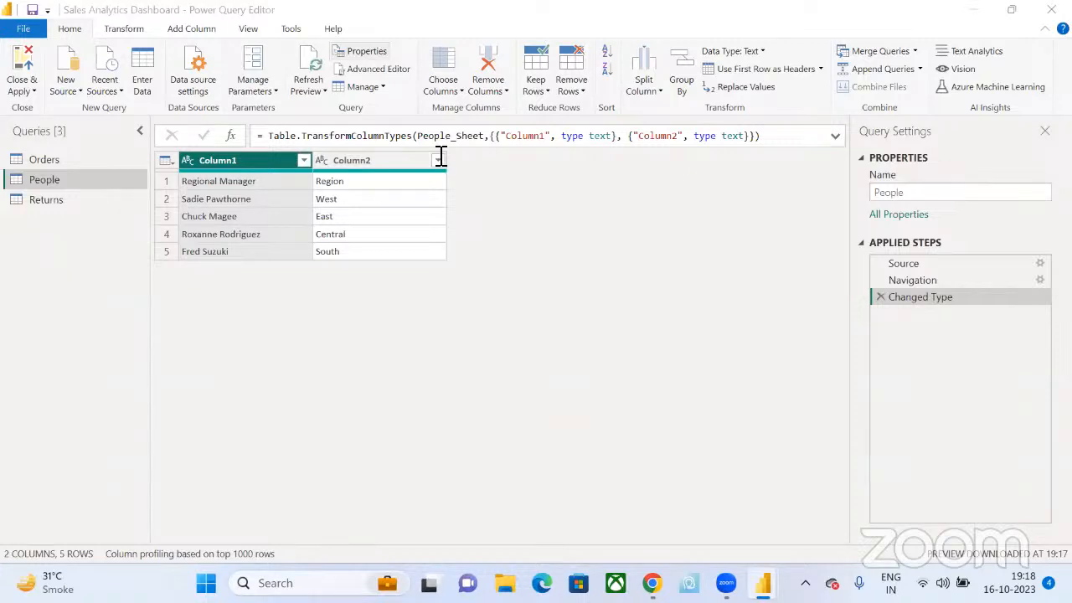
{"action": "left_click", "coordinate": [751, 73]}
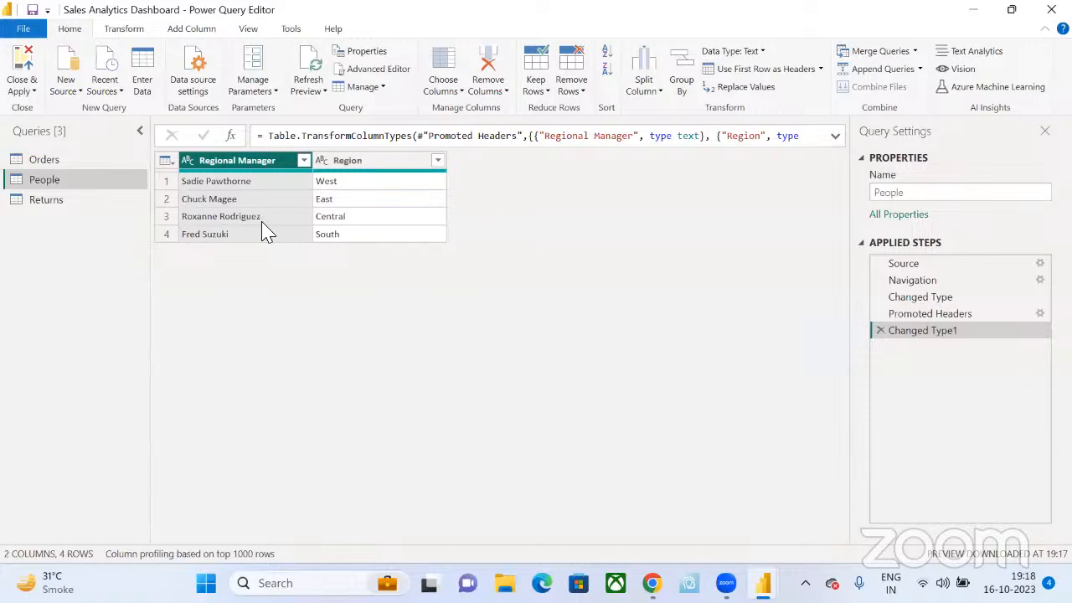
- Refresh the Returns table preview and use its first row as headers
{"action": "left_click", "coordinate": [62, 213]}
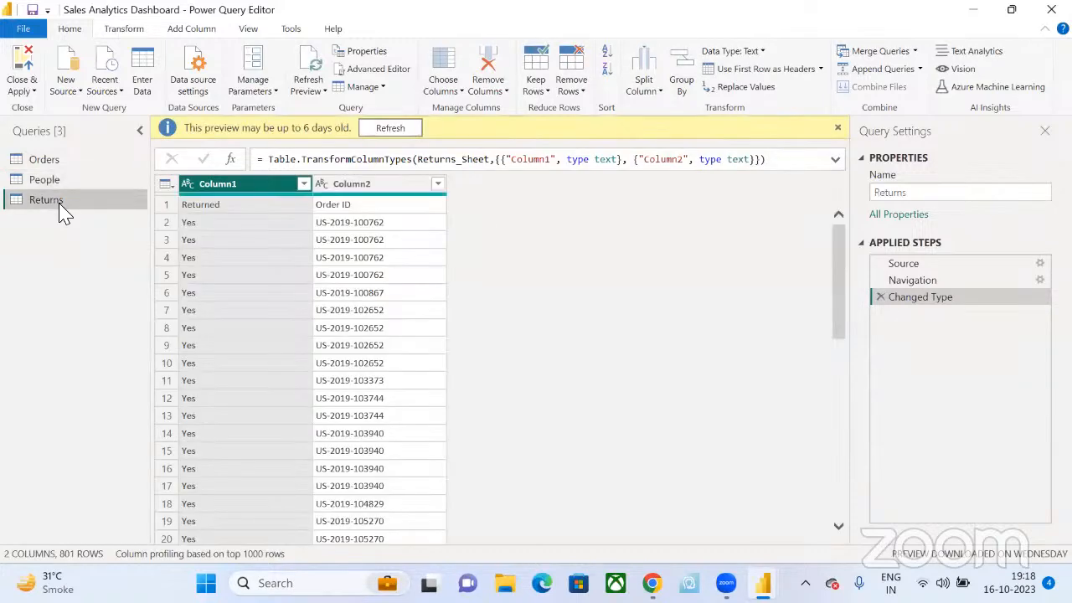
{"action": "left_click", "coordinate": [389, 128]}
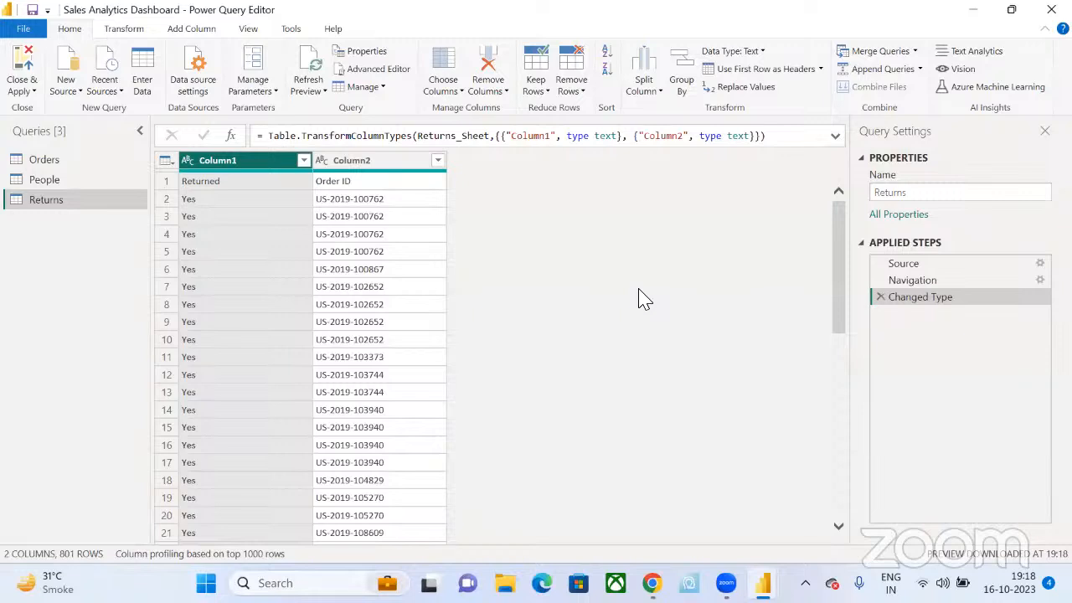
{"action": "left_click", "coordinate": [758, 70]}
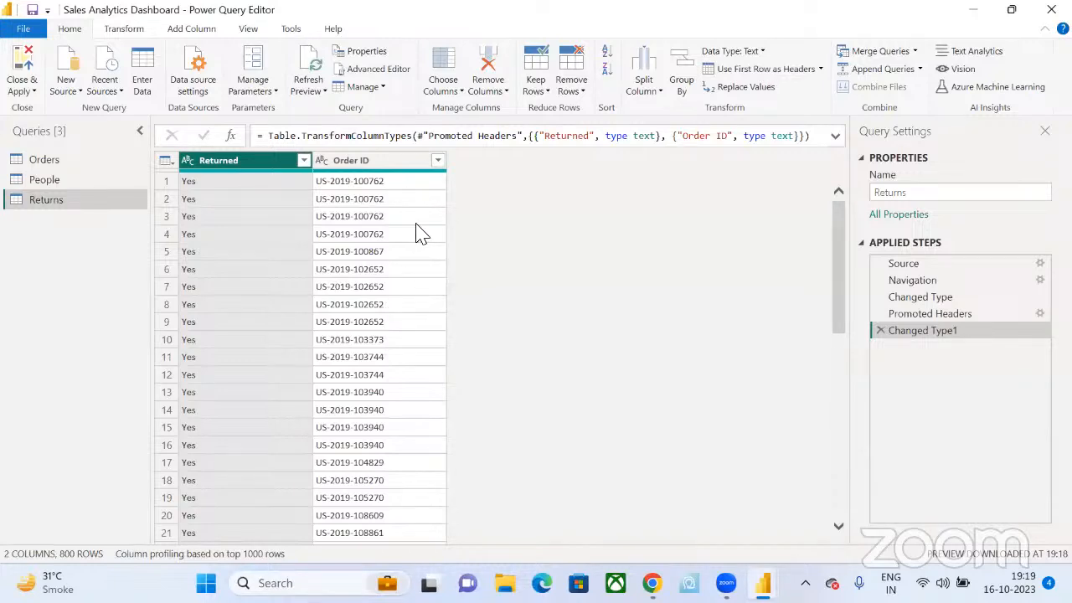
- Try removing duplicate rows of the Returns table based on the Returned column alone, and delete the resulting applied step
{"action": "left_click", "coordinate": [362, 161]}
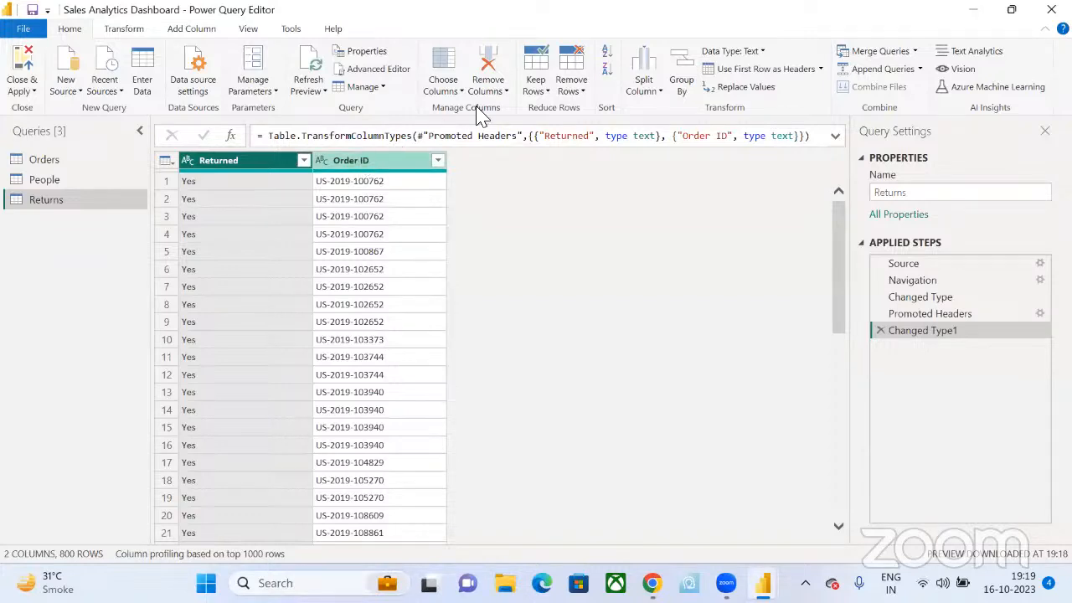
{"action": "left_click", "coordinate": [582, 92]}
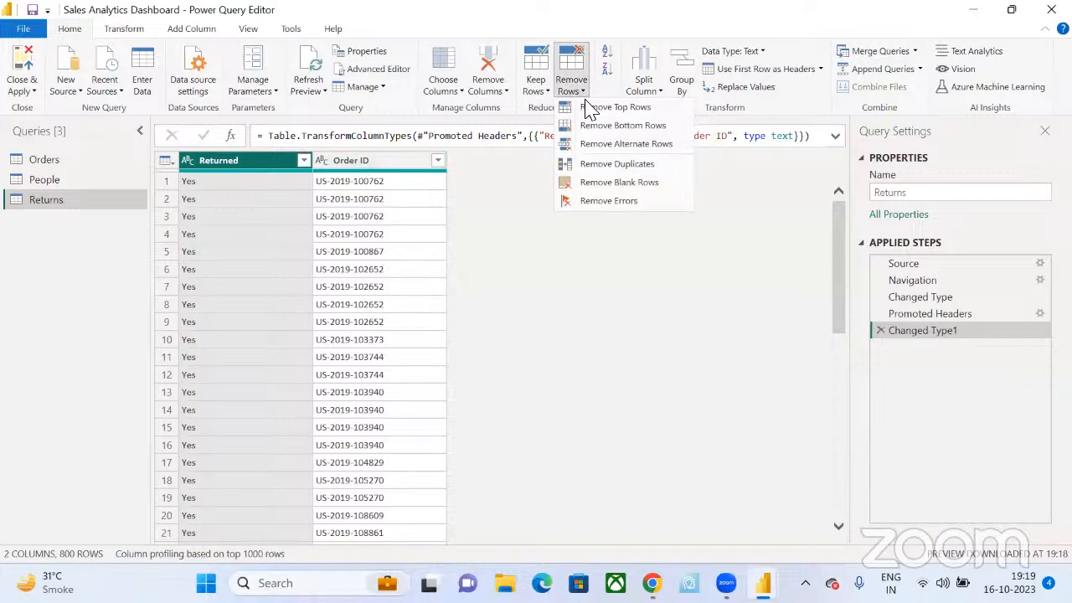
{"action": "left_click", "coordinate": [620, 171]}
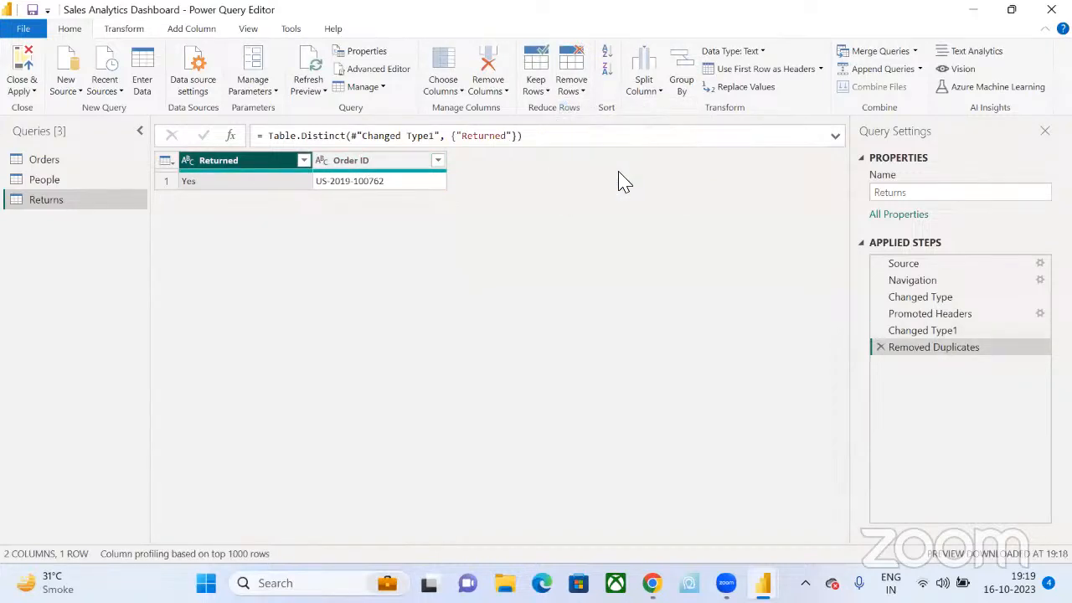
{"action": "left_click", "coordinate": [881, 347]}
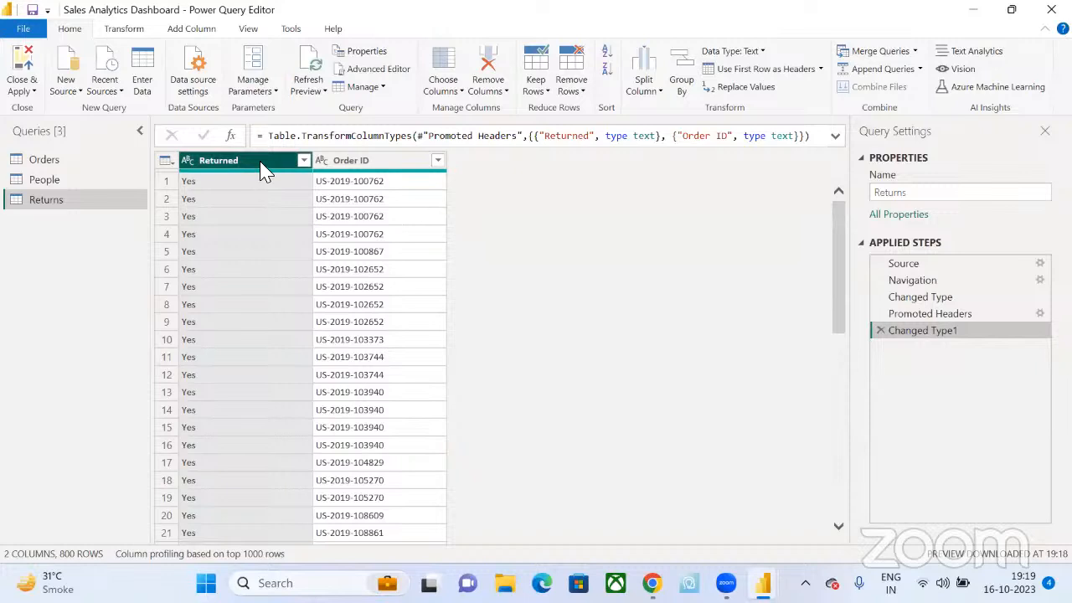
{"action": "left_click", "coordinate": [573, 88]}
{"action": "left_click", "coordinate": [586, 164]}
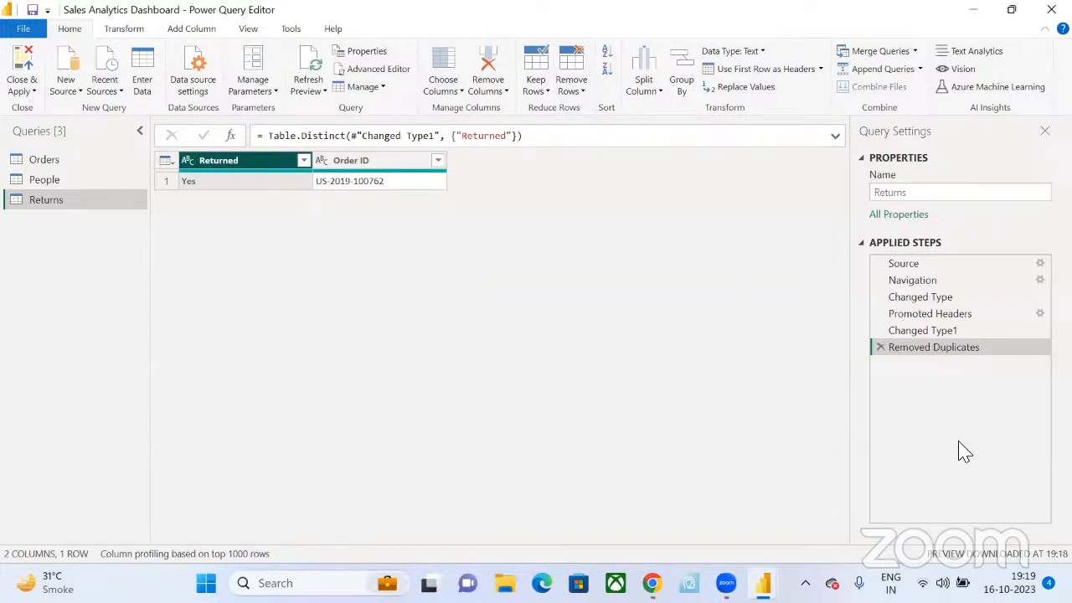
{"action": "left_click", "coordinate": [880, 348]}
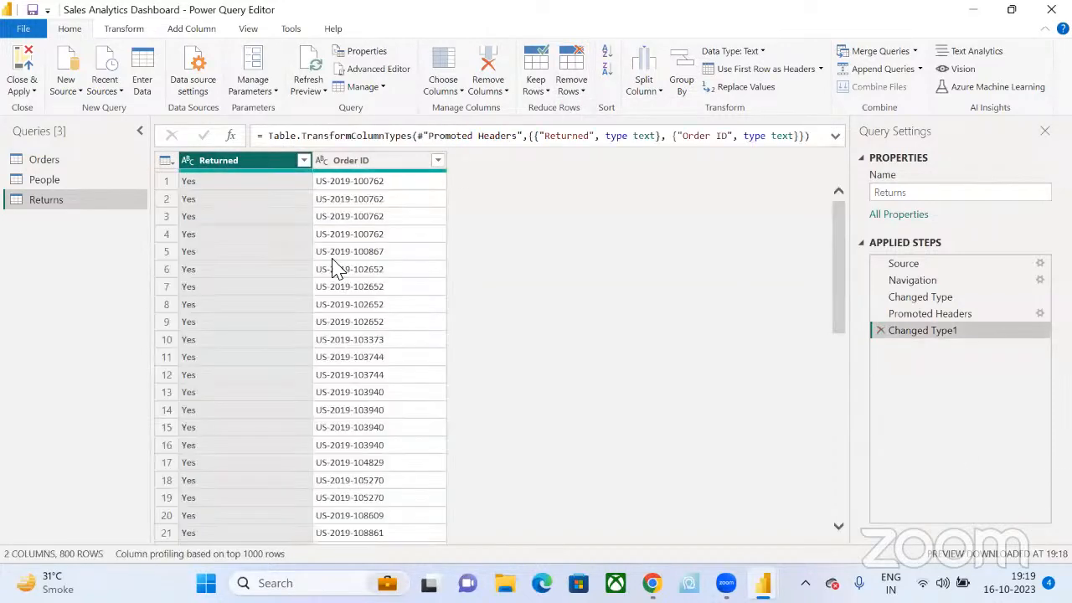
- Remove duplicate rows from the Returns table based on the Returned and Order ID columns together
{"action": "left_click", "coordinate": [389, 170], "text": "ctrl"}
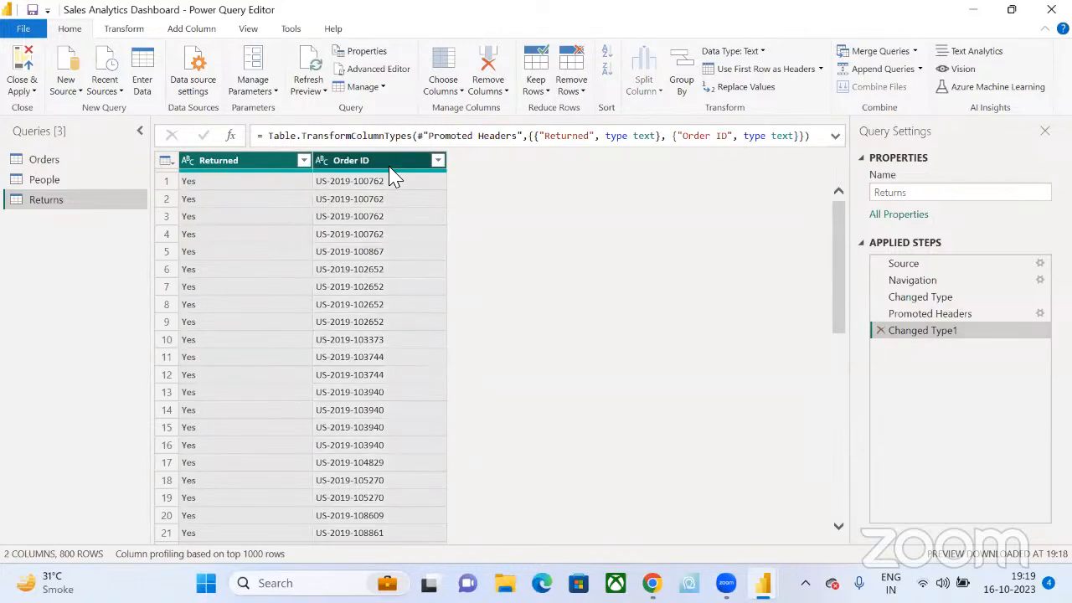
{"action": "left_click", "coordinate": [583, 95]}
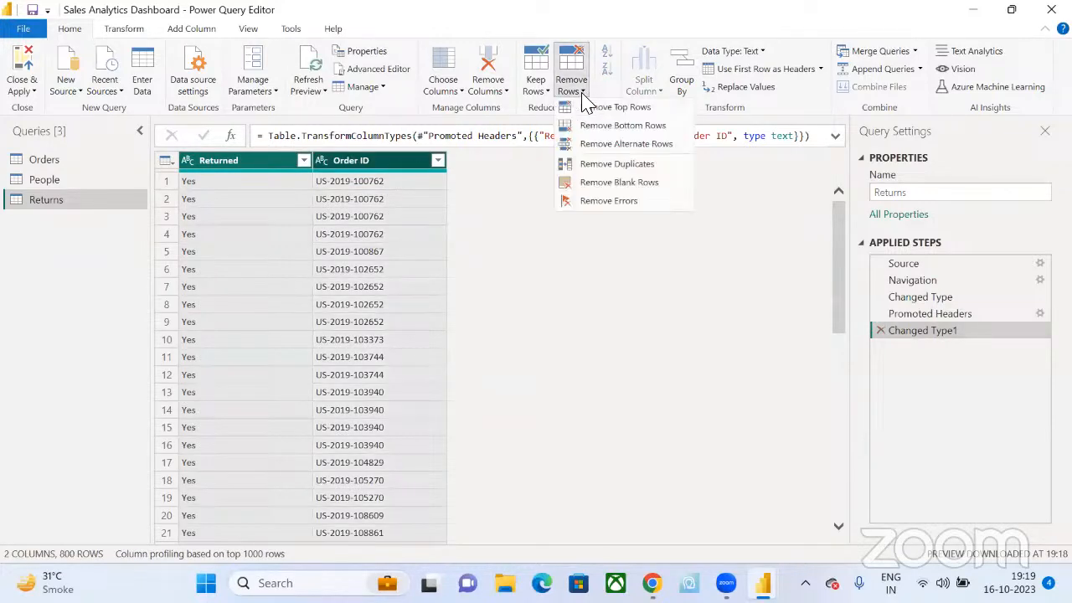
{"action": "left_click", "coordinate": [594, 167]}
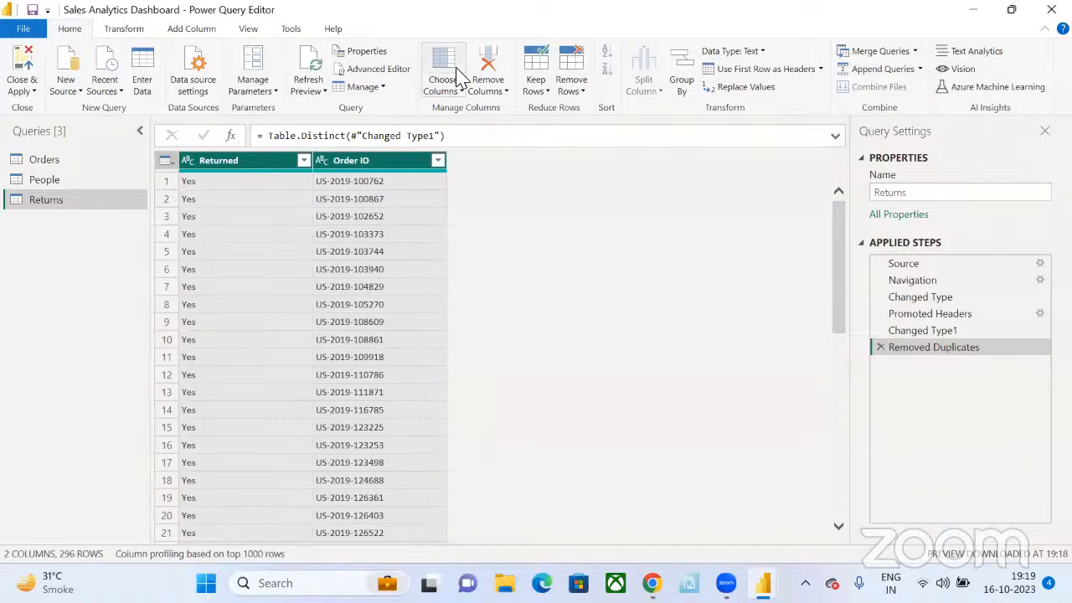
{"action": "left_click", "coordinate": [32, 92]}
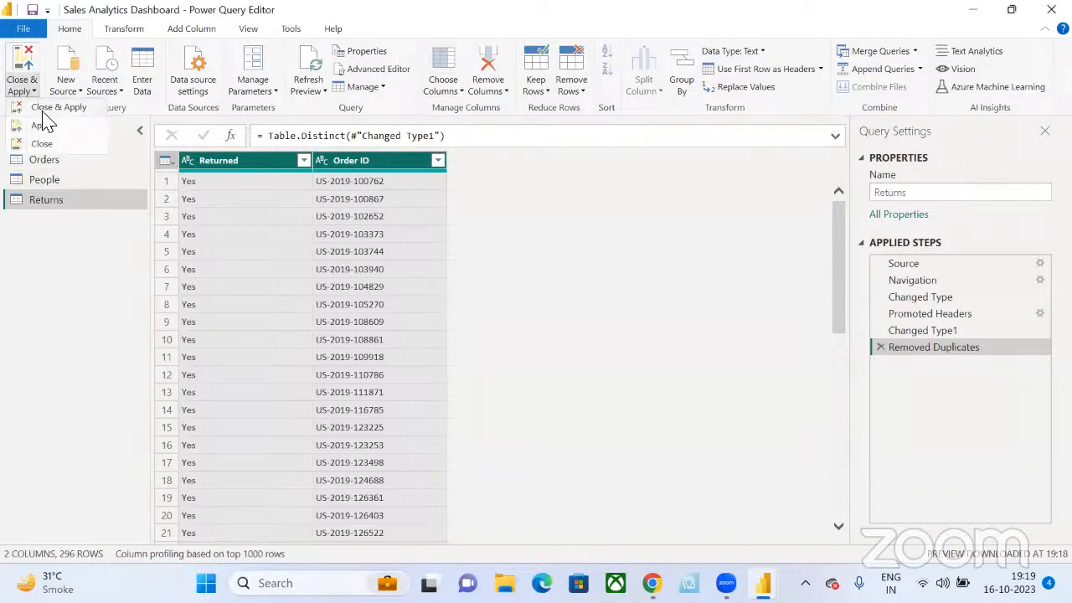
{"action": "left_click", "coordinate": [223, 179]}
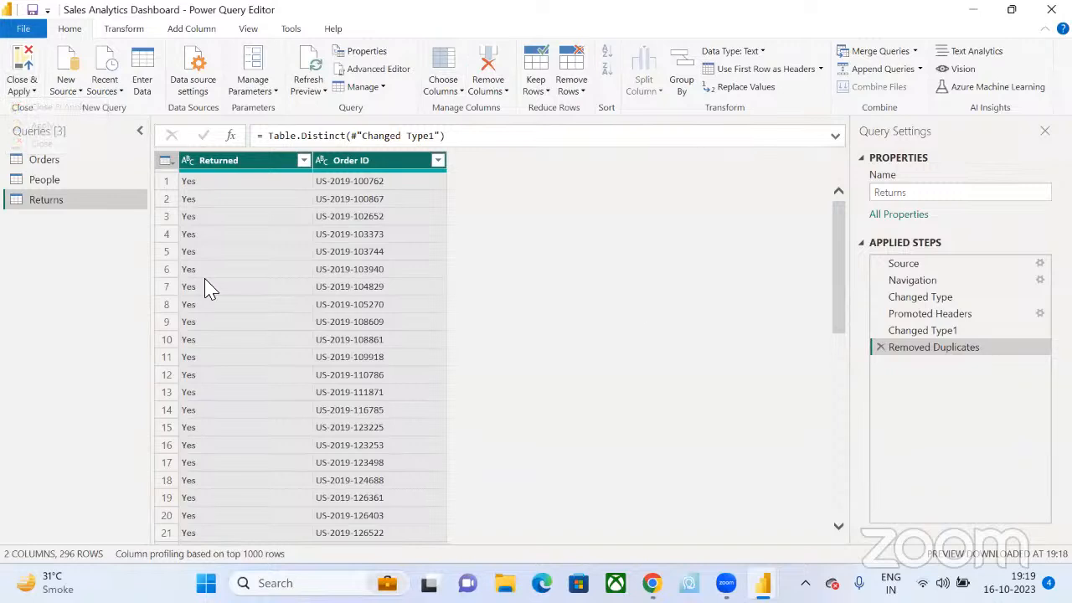
- Recheck the People and Returns tables, then apply the query changes and close the Power Query Editor
{"action": "left_click", "coordinate": [37, 182]}
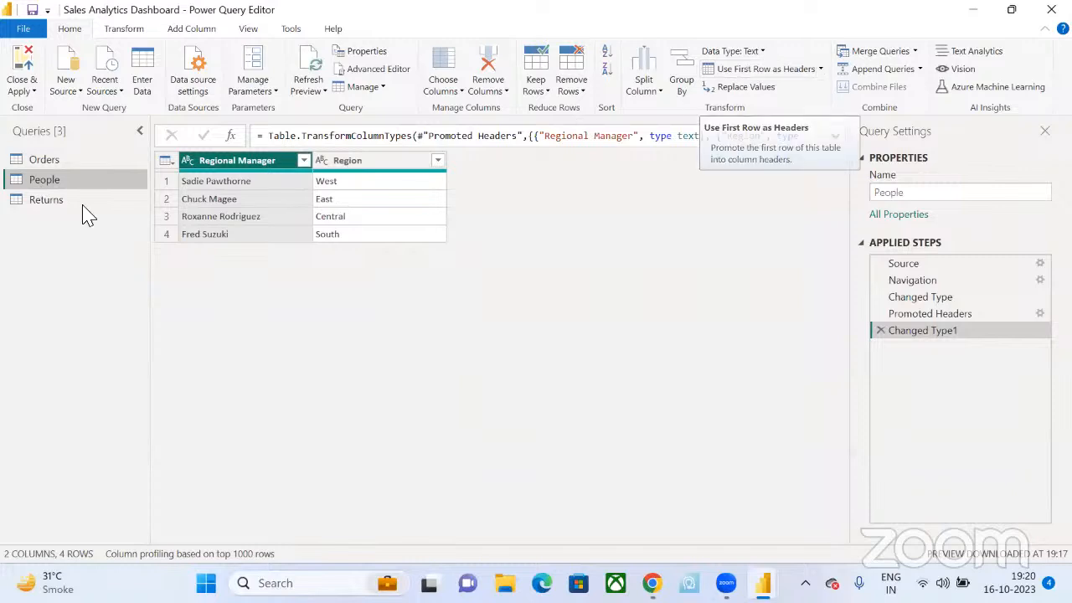
{"action": "left_click", "coordinate": [46, 200]}
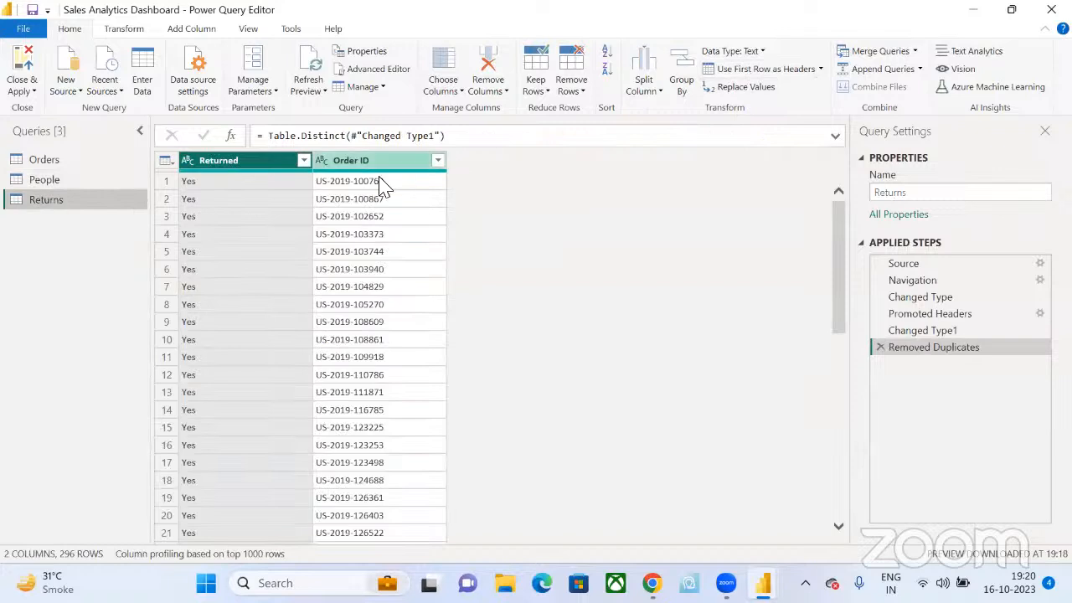
{"action": "left_click", "coordinate": [376, 161]}
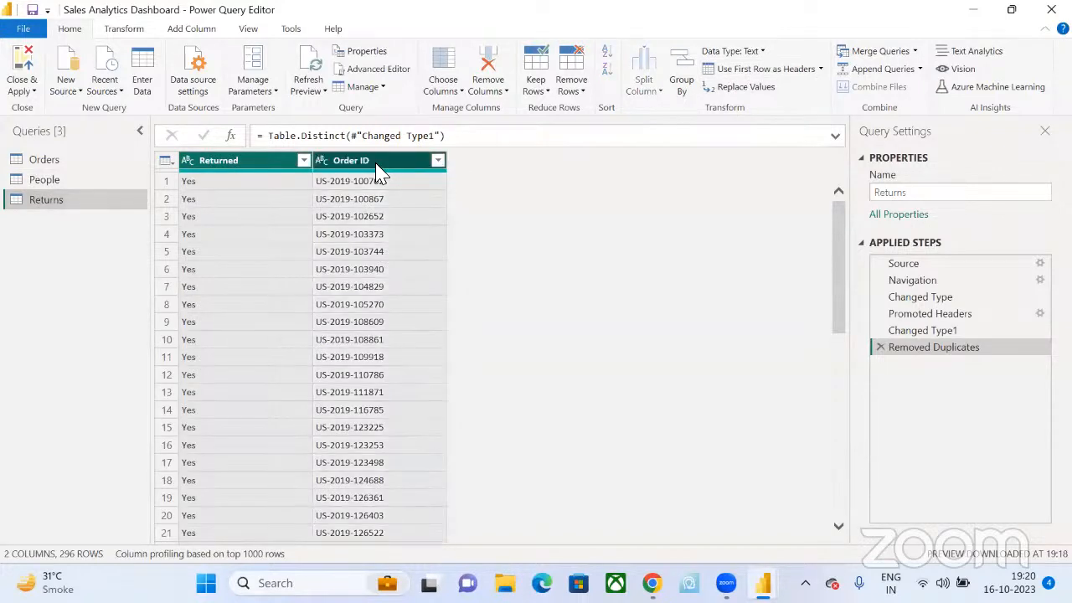
{"action": "left_click", "coordinate": [23, 91]}
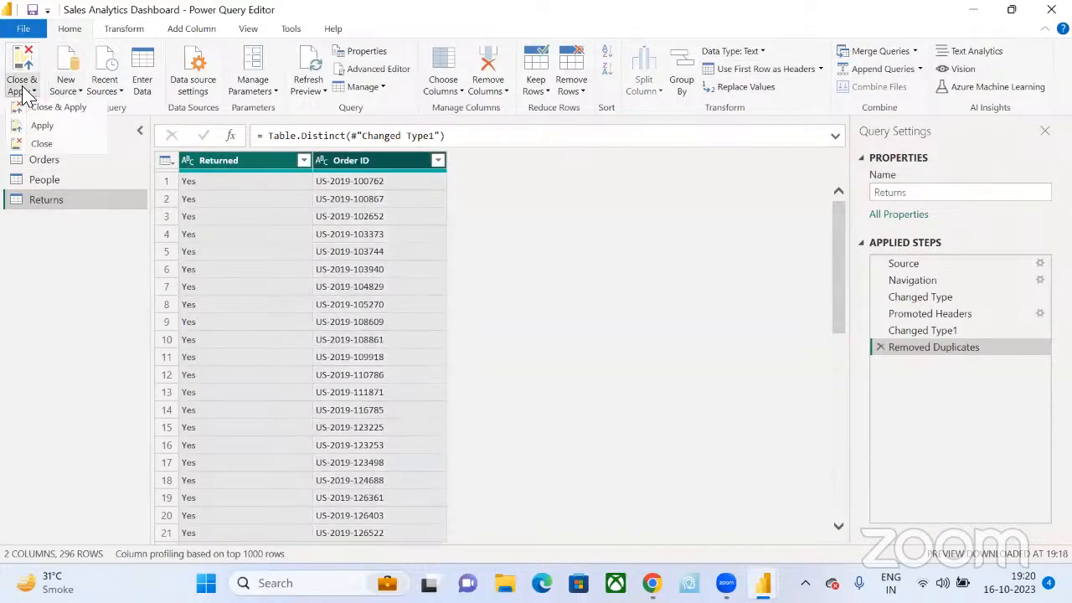
{"action": "left_click", "coordinate": [55, 124]}
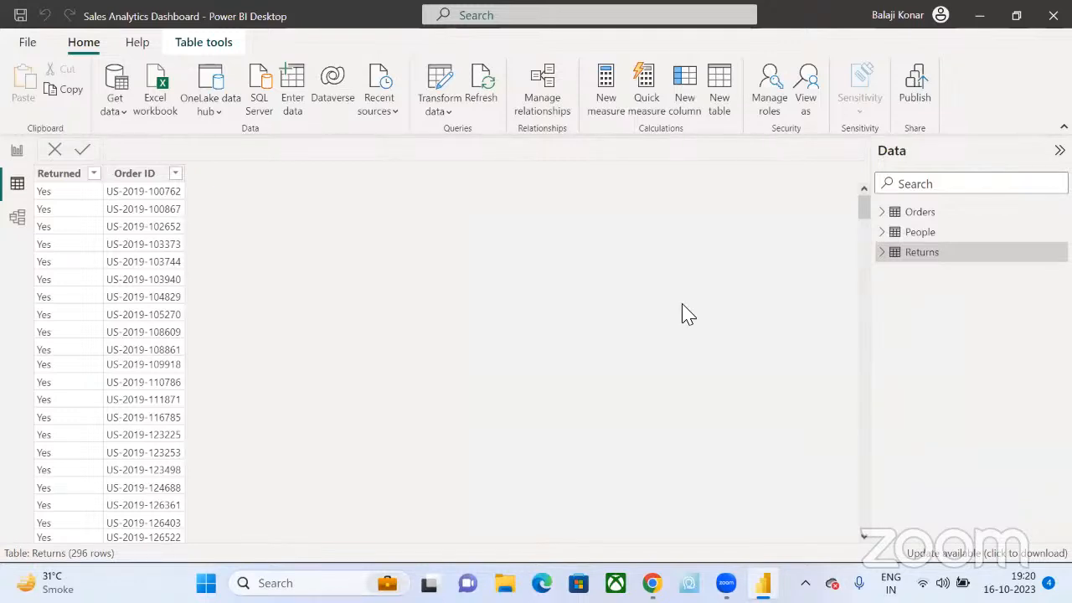
- Show the report view and rename Page 1 as "Summary"
{"action": "left_click", "coordinate": [18, 154]}
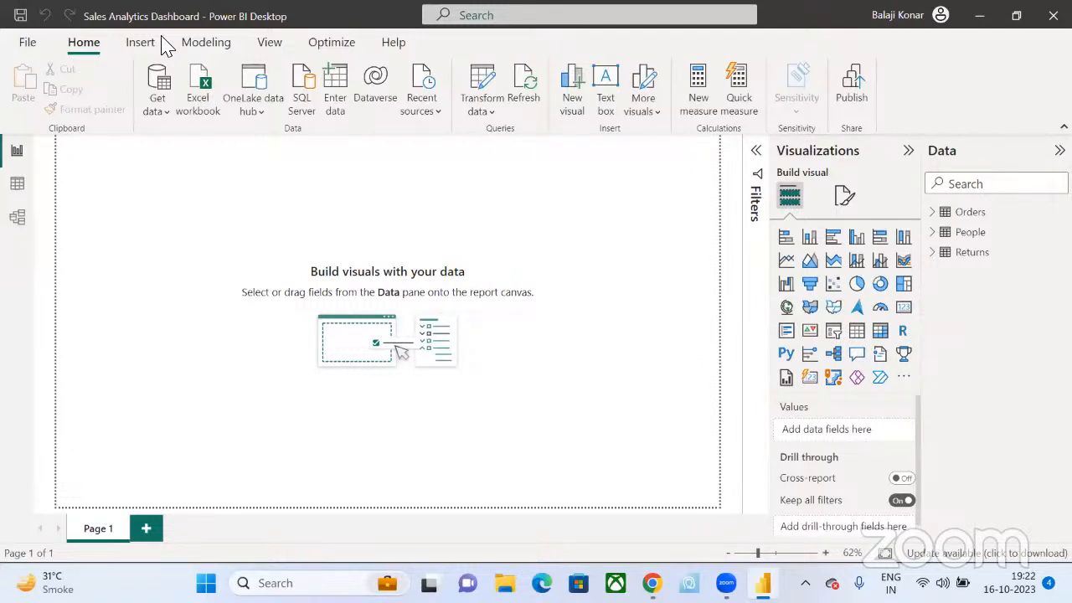
{"action": "double_click", "coordinate": [105, 535]}
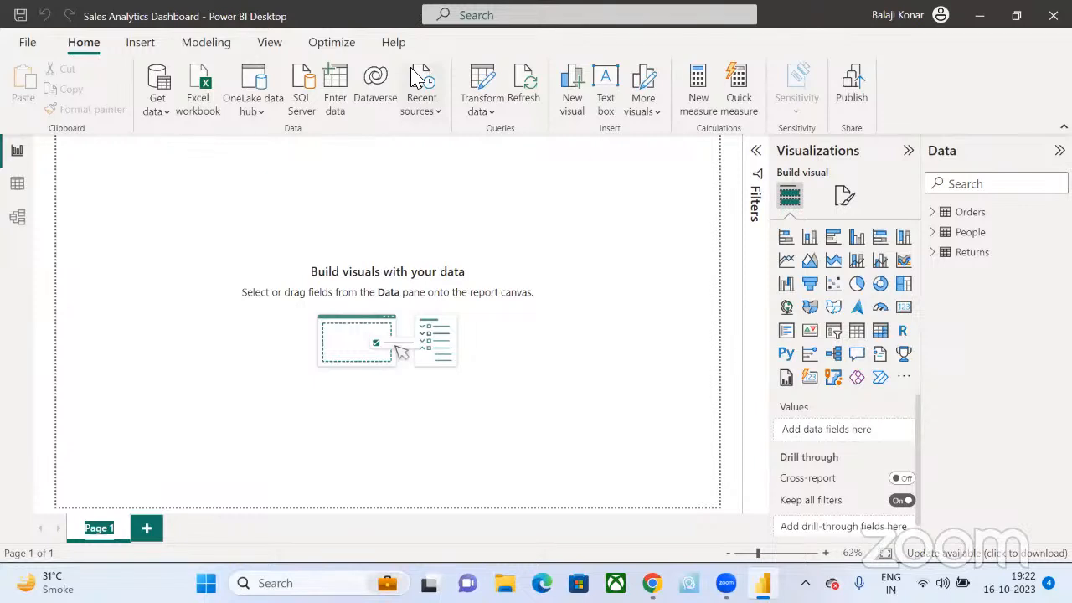
{"action": "key", "text": "Return"}
{"action": "double_click", "coordinate": [98, 528]}
{"action": "key", "text": "BackSpace"}
{"action": "type", "text": "Summa"}
{"action": "type", "text": "ry"}
{"action": "key", "text": "Return"}
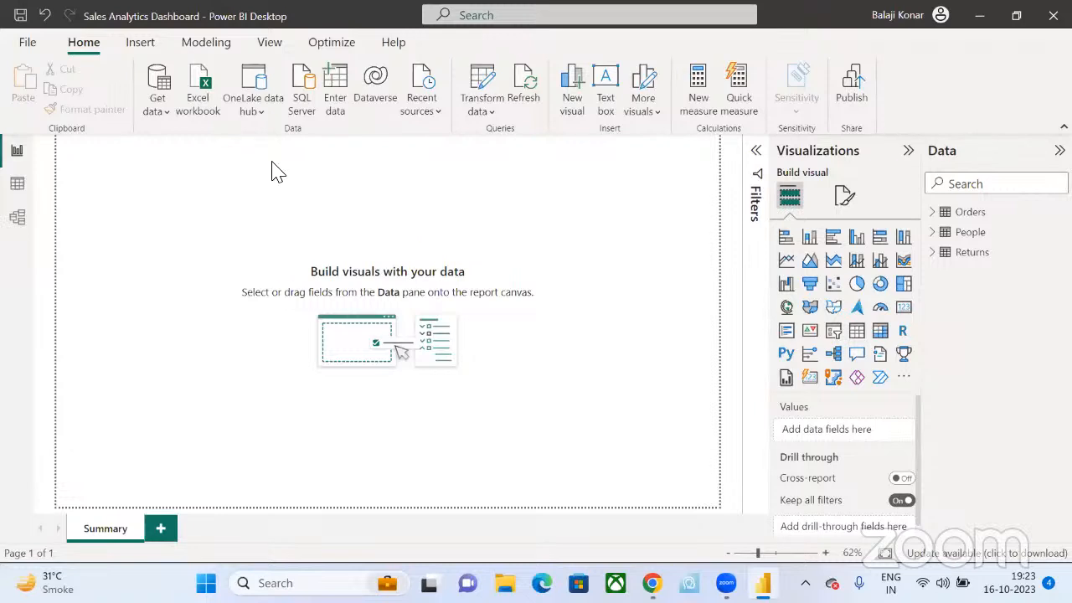
- Insert a text box on the Summary page and resize it to a shallow banner across the full width of the page's upper edge
{"action": "left_click", "coordinate": [139, 46]}
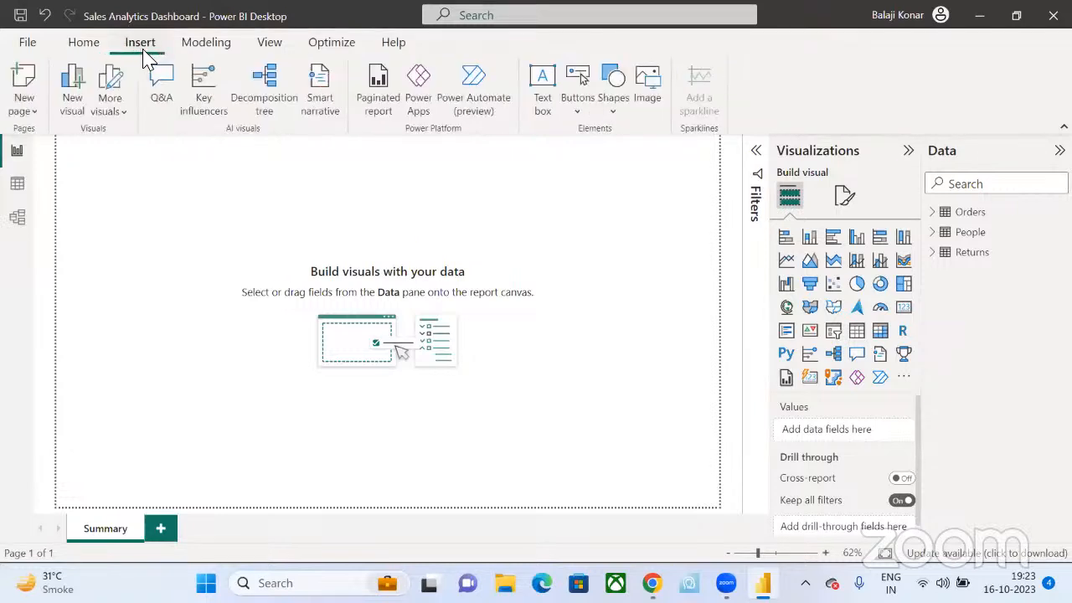
{"action": "left_click", "coordinate": [540, 123]}
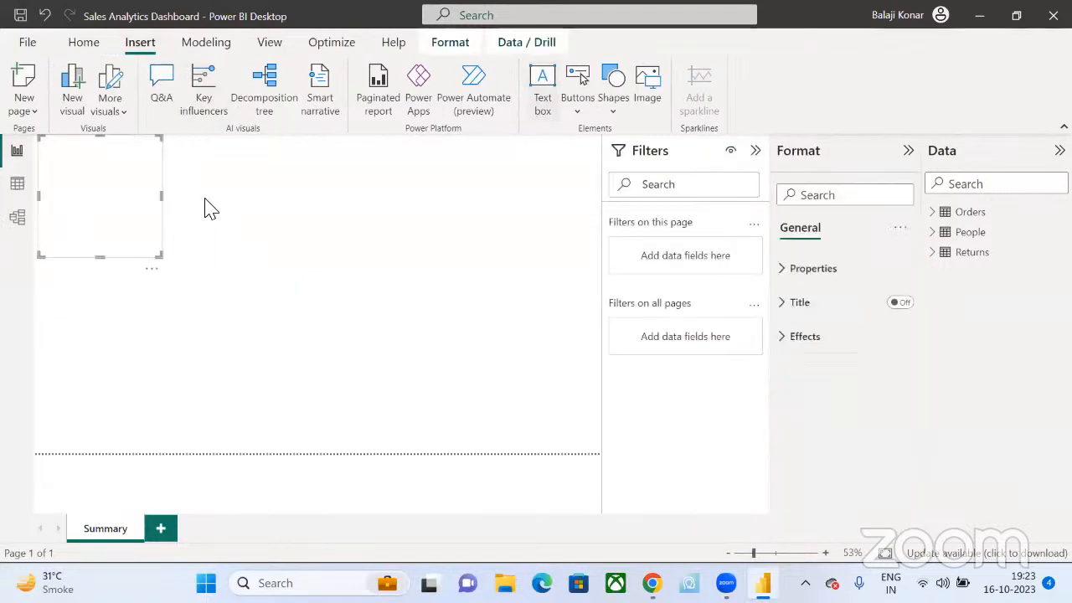
{"action": "left_click_drag", "start_coordinate": [162, 183], "coordinate": [519, 182]}
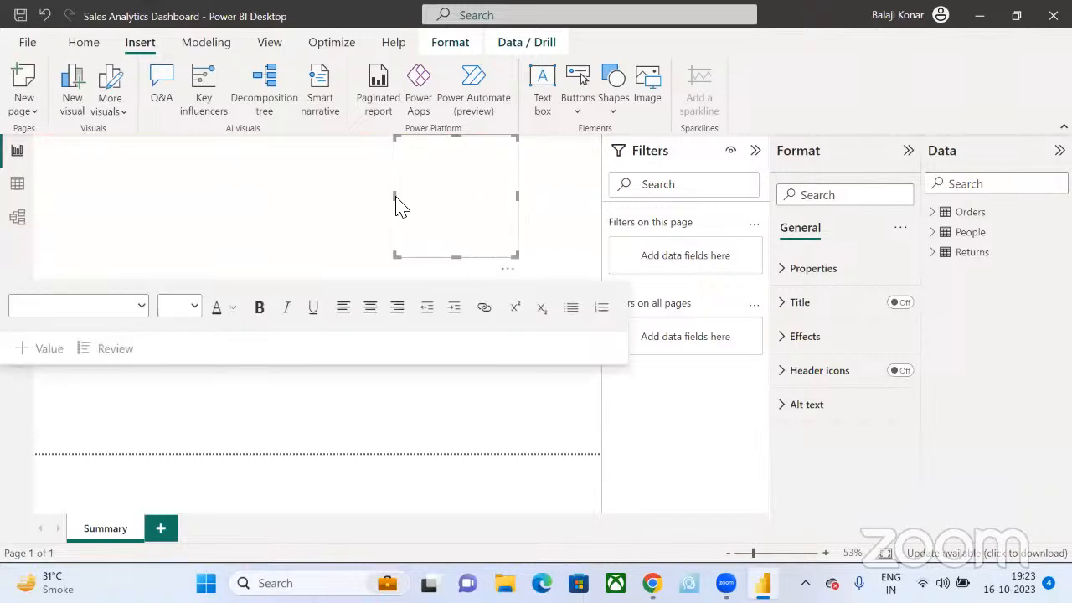
{"action": "left_click_drag", "start_coordinate": [397, 199], "coordinate": [35, 176]}
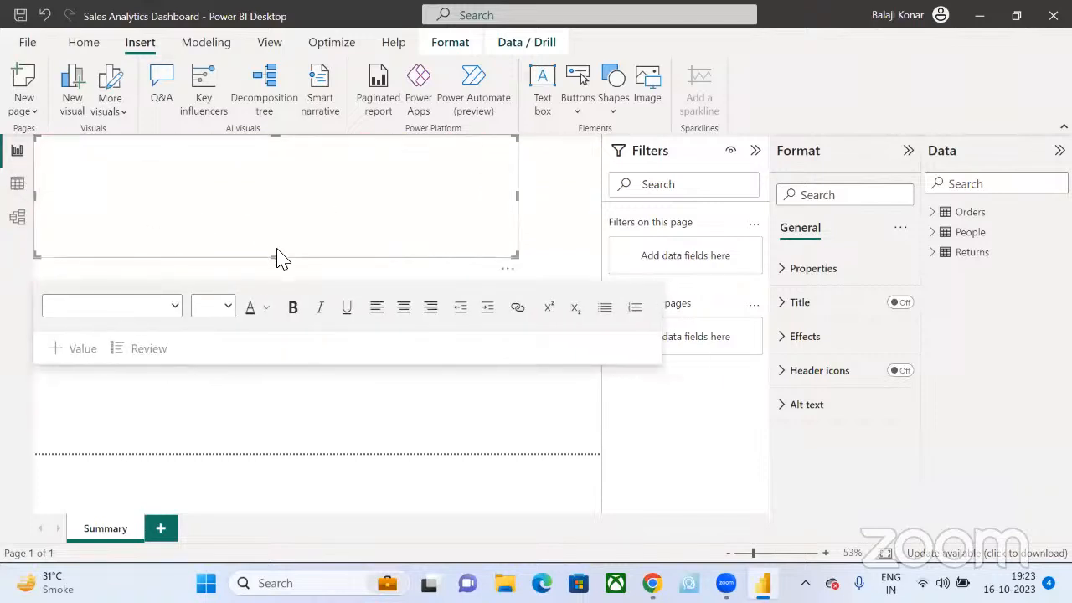
{"action": "left_click_drag", "start_coordinate": [277, 256], "coordinate": [295, 181]}
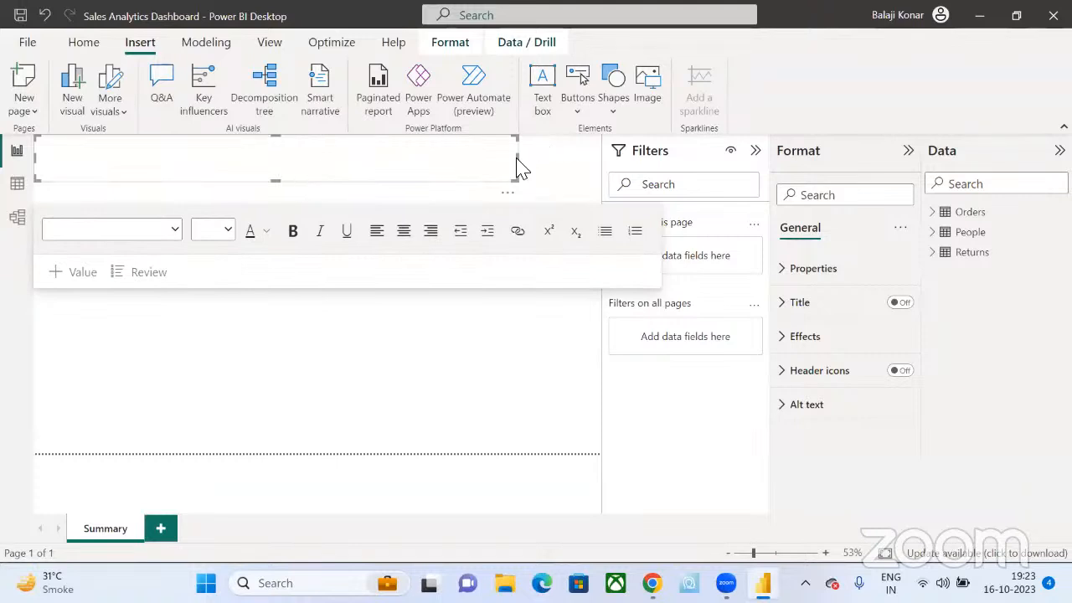
{"action": "left_click_drag", "start_coordinate": [519, 167], "coordinate": [599, 159]}
- Enter "Sales Analytics" in the banner text box, set its font size to 44 and centre it
{"action": "left_click", "coordinate": [366, 167]}
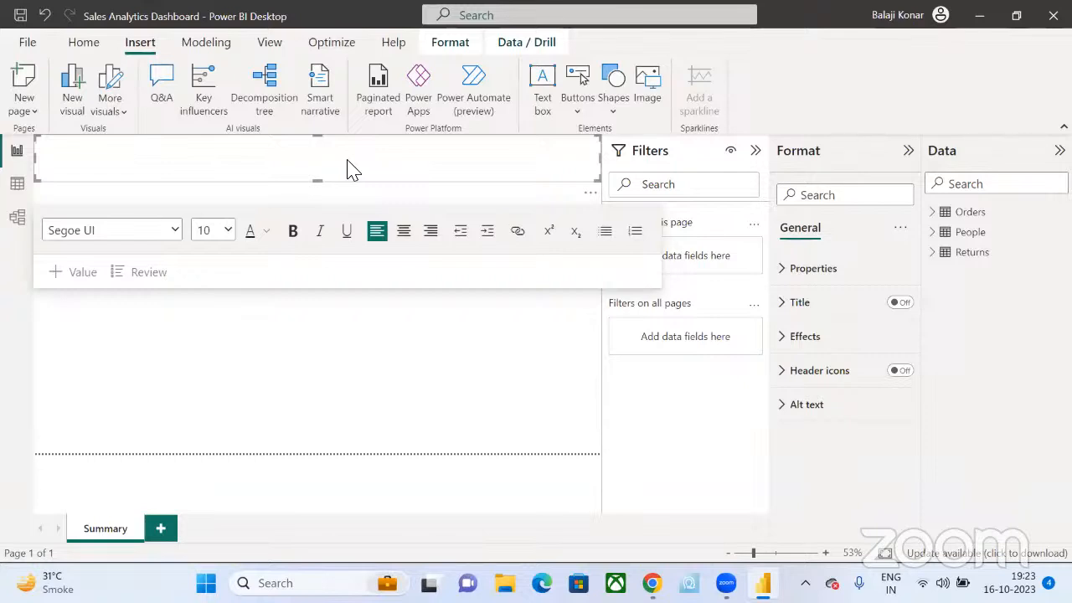
{"action": "type", "text": "Sales Analytics"}
{"action": "left_click_drag", "start_coordinate": [79, 144], "coordinate": [19, 142]}
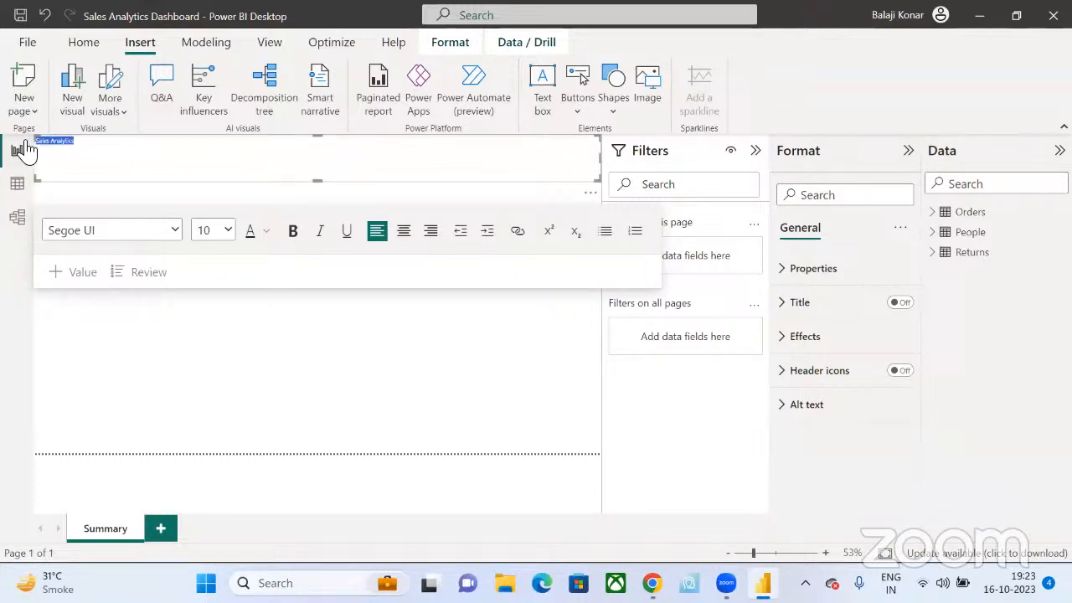
{"action": "left_click", "coordinate": [229, 236]}
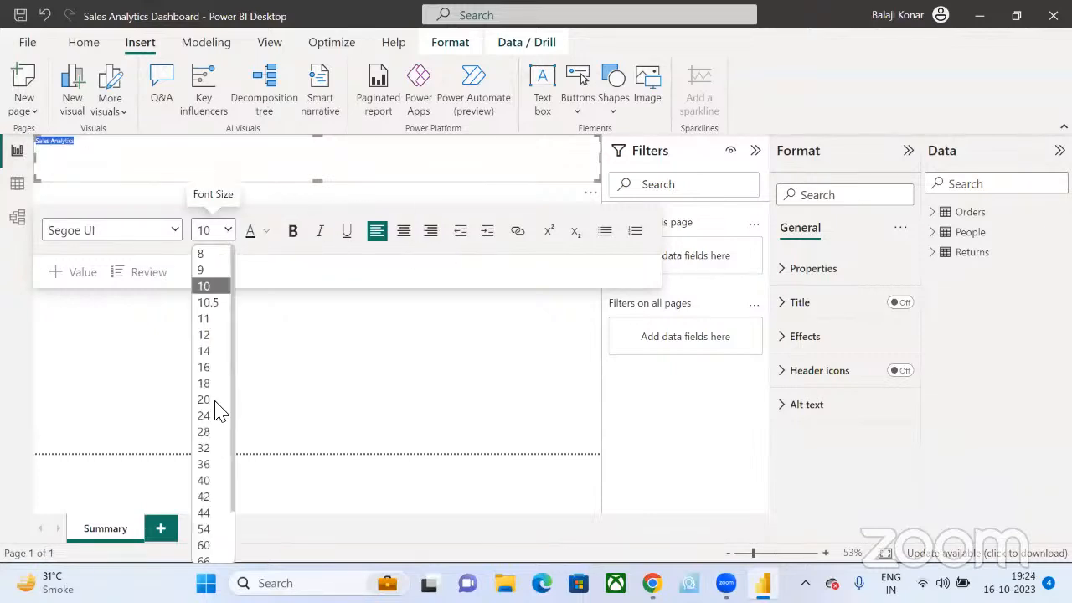
{"action": "left_click", "coordinate": [203, 513]}
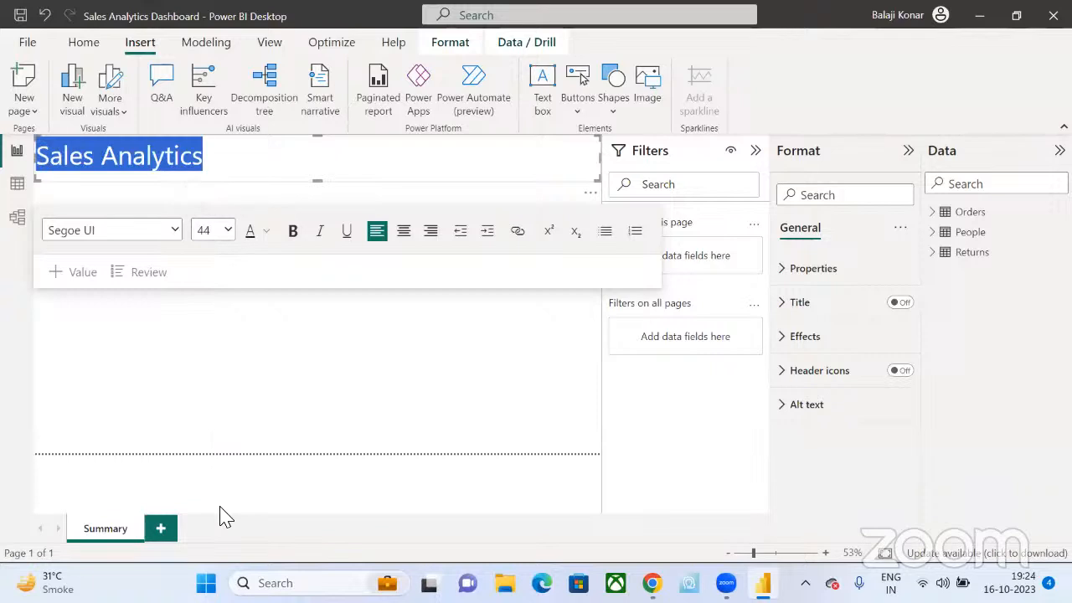
{"action": "left_click", "coordinate": [398, 239]}
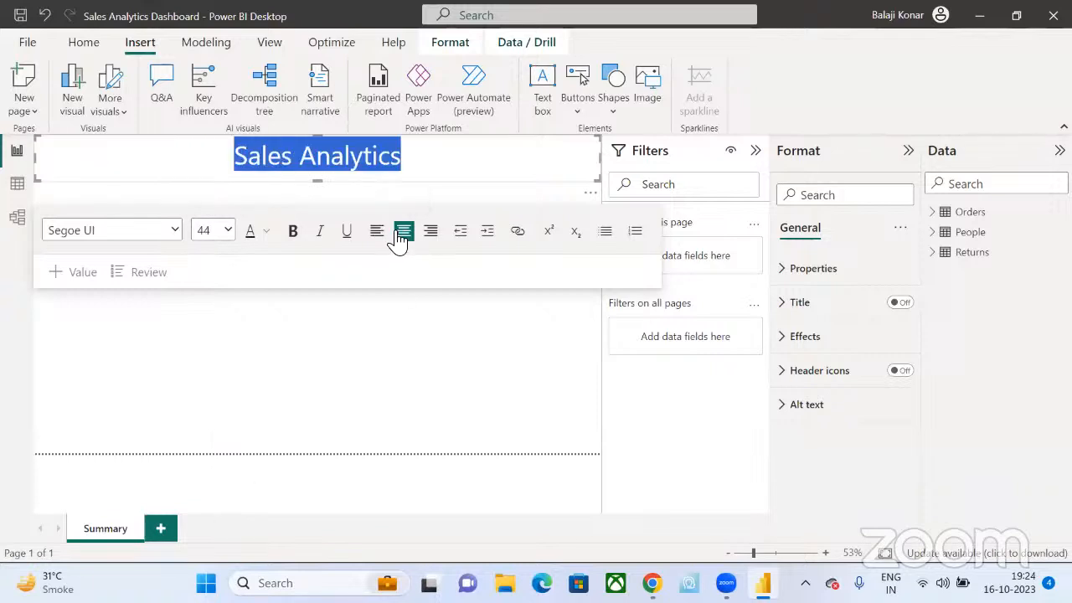
- Try the Comic Sans MS, Arial Black and Segoe UI fonts on the "Sales Analytics" title
{"action": "left_click", "coordinate": [176, 229]}
{"action": "left_click", "coordinate": [121, 369]}
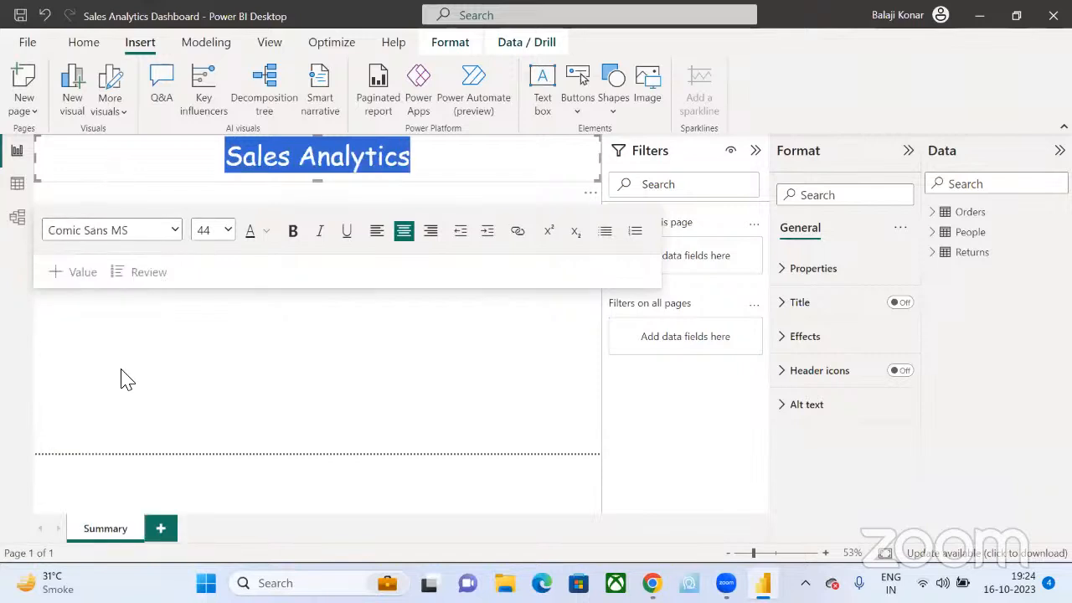
{"action": "left_click", "coordinate": [176, 234]}
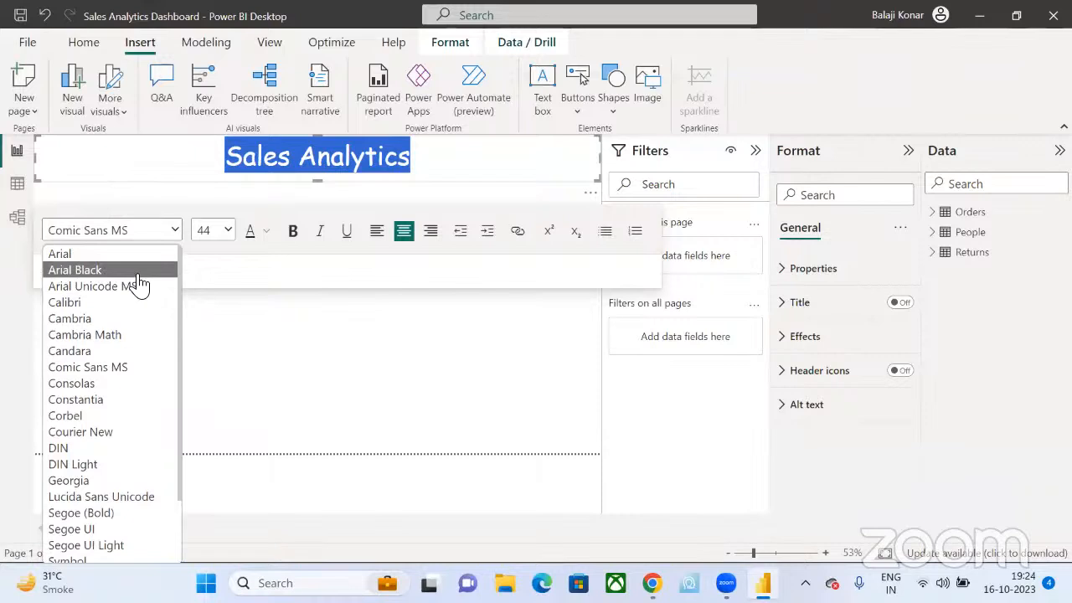
{"action": "left_click", "coordinate": [136, 277]}
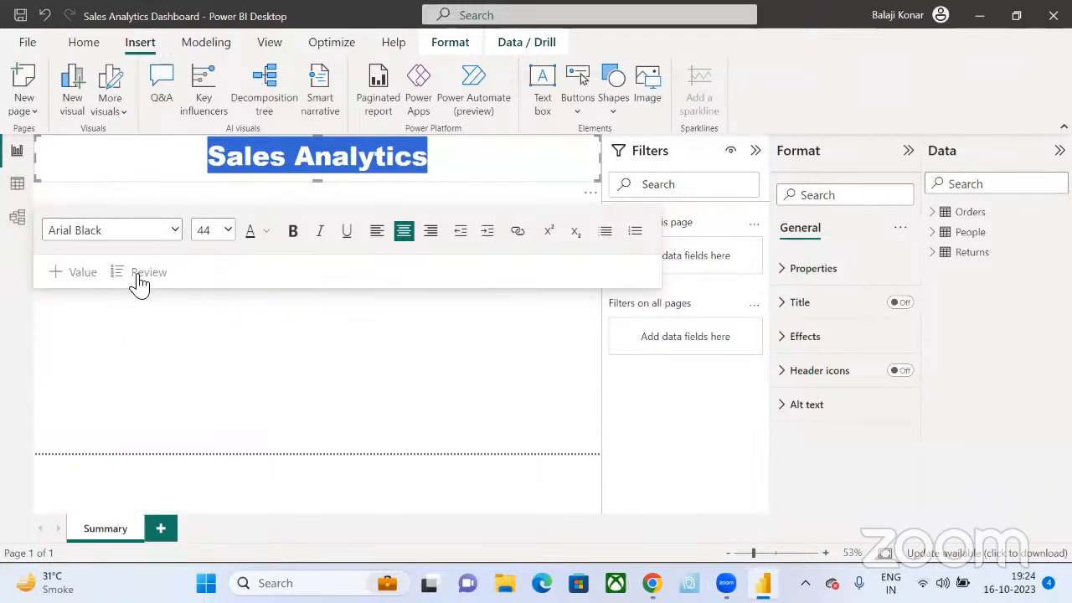
{"action": "left_click", "coordinate": [234, 318]}
{"action": "left_click", "coordinate": [299, 145]}
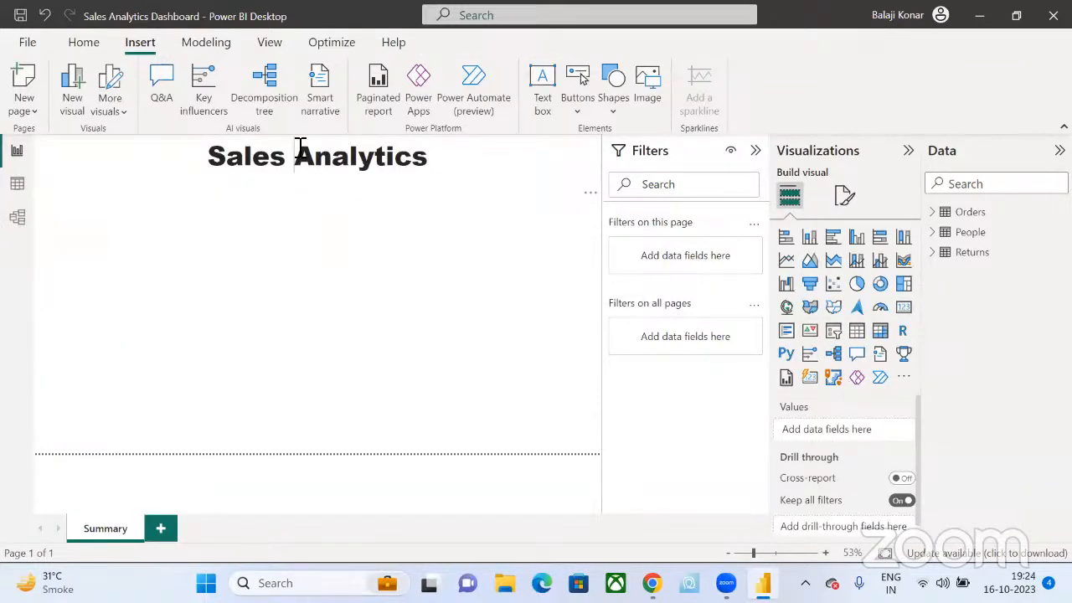
{"action": "triple_click", "coordinate": [318, 152]}
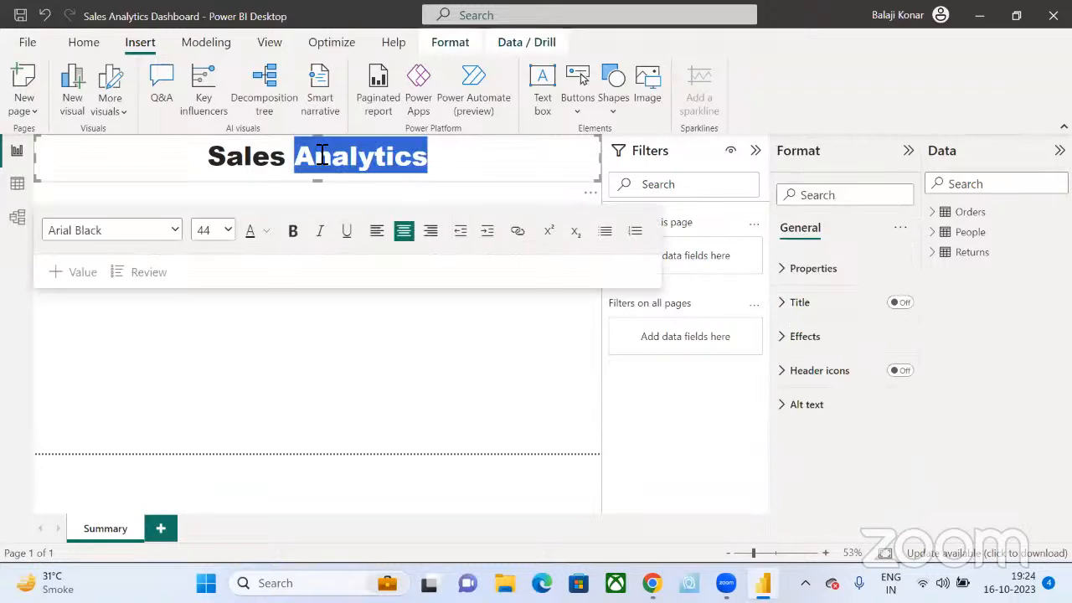
{"action": "left_click", "coordinate": [175, 230]}
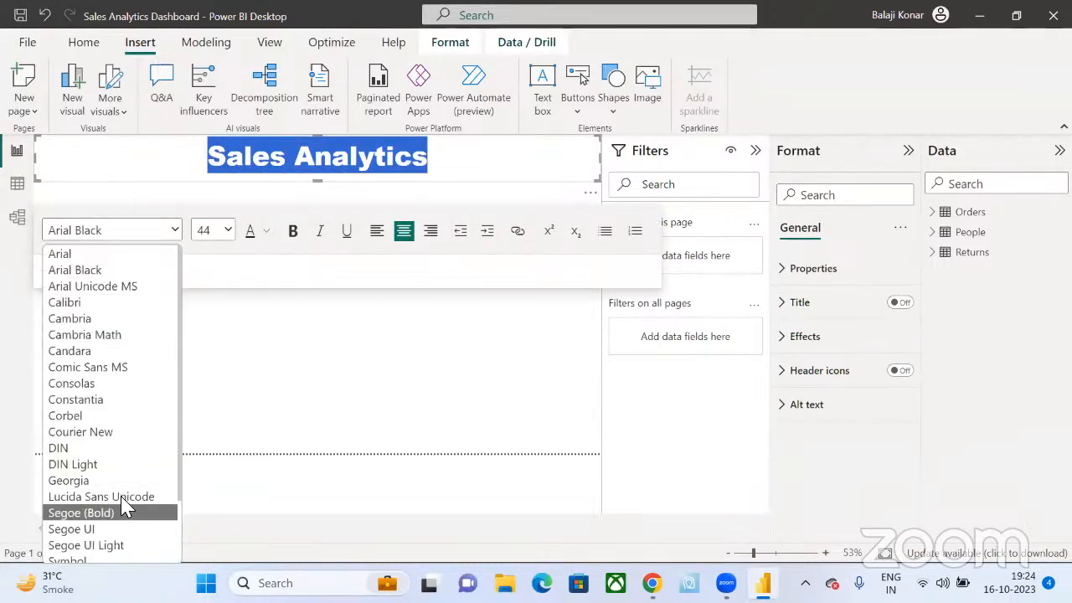
{"action": "left_click", "coordinate": [159, 529]}
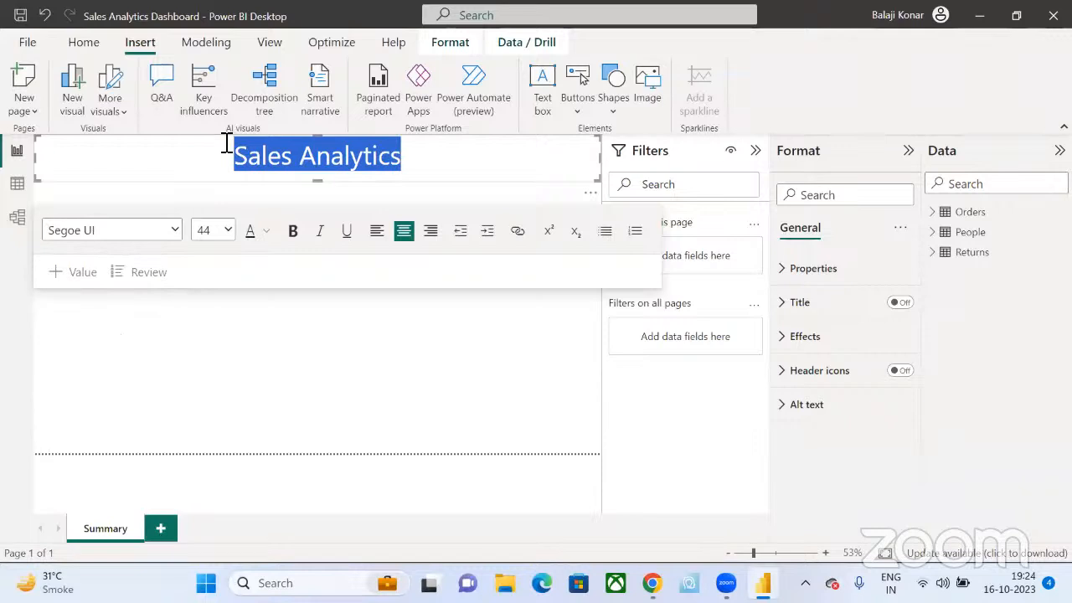
- Set the font of the "Sales Analytics" title to Times New Roman
{"action": "left_click", "coordinate": [173, 230]}
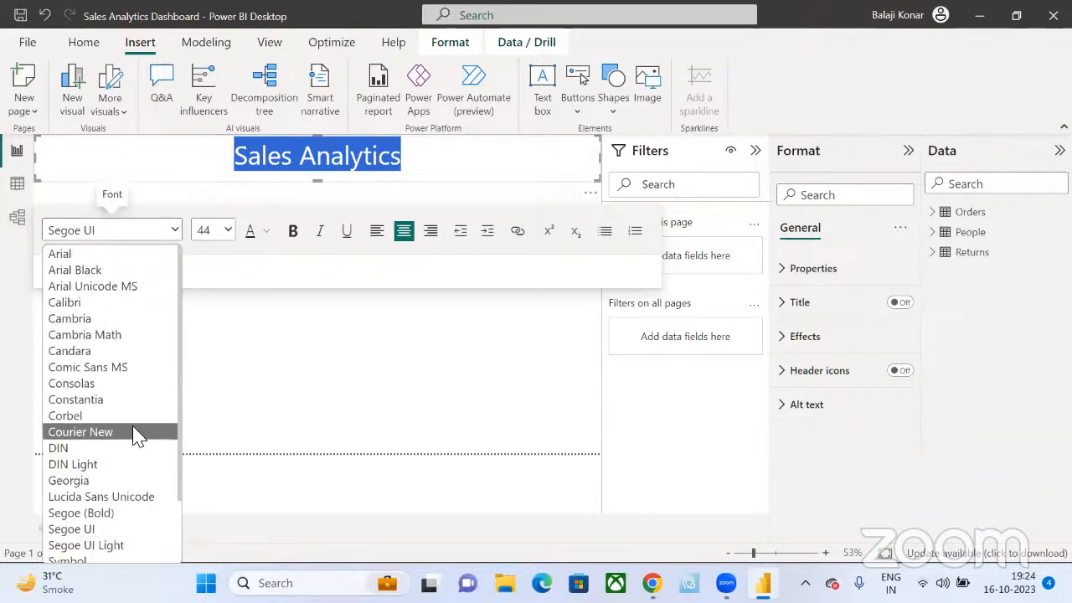
{"action": "scroll", "coordinate": [138, 435], "scroll_direction": "down", "scroll_amount": 2}
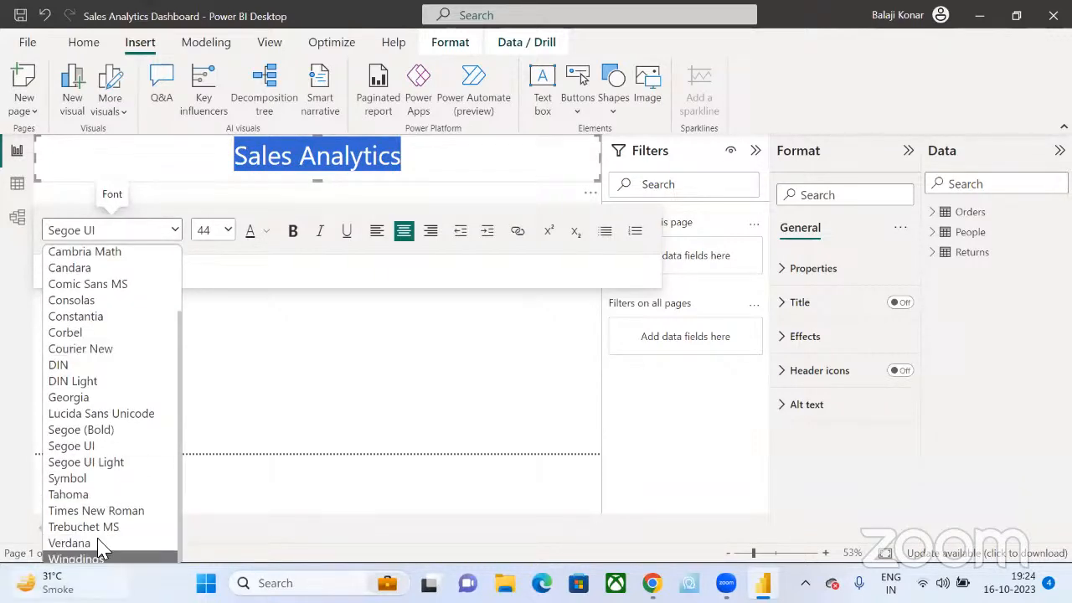
{"action": "left_click", "coordinate": [104, 510]}
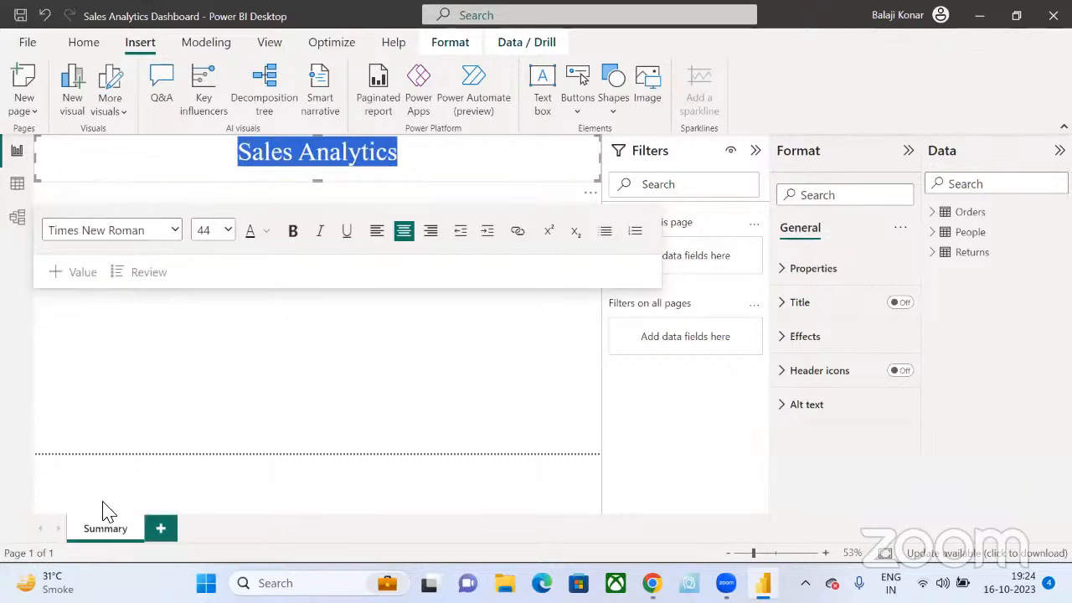
{"action": "left_click", "coordinate": [312, 333]}
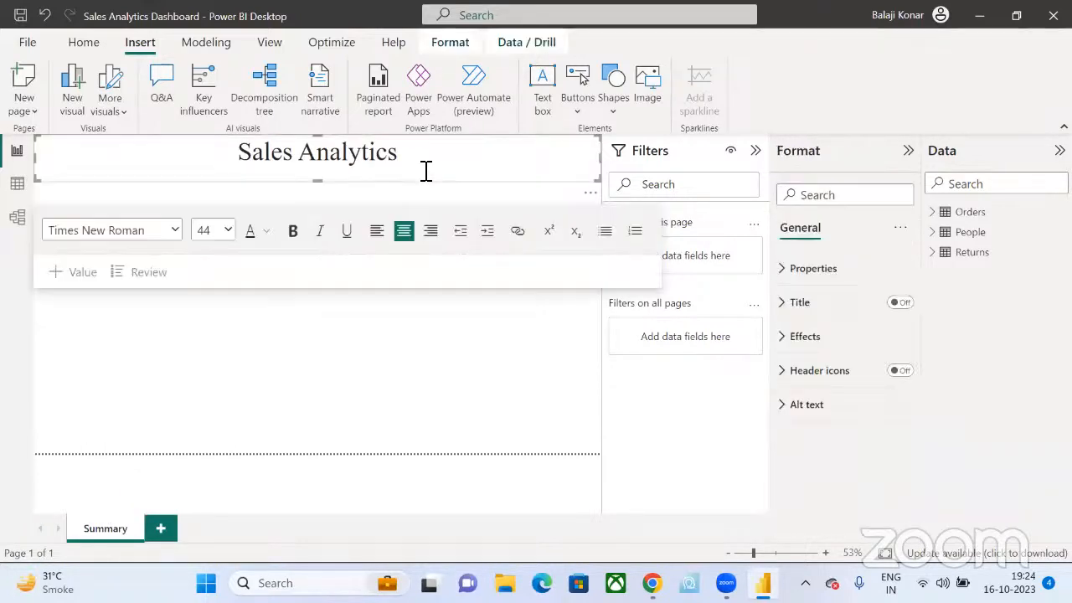
- Give the title banner a light grey background colour, the lightest shade of white in the theme palette
{"action": "left_click", "coordinate": [782, 336]}
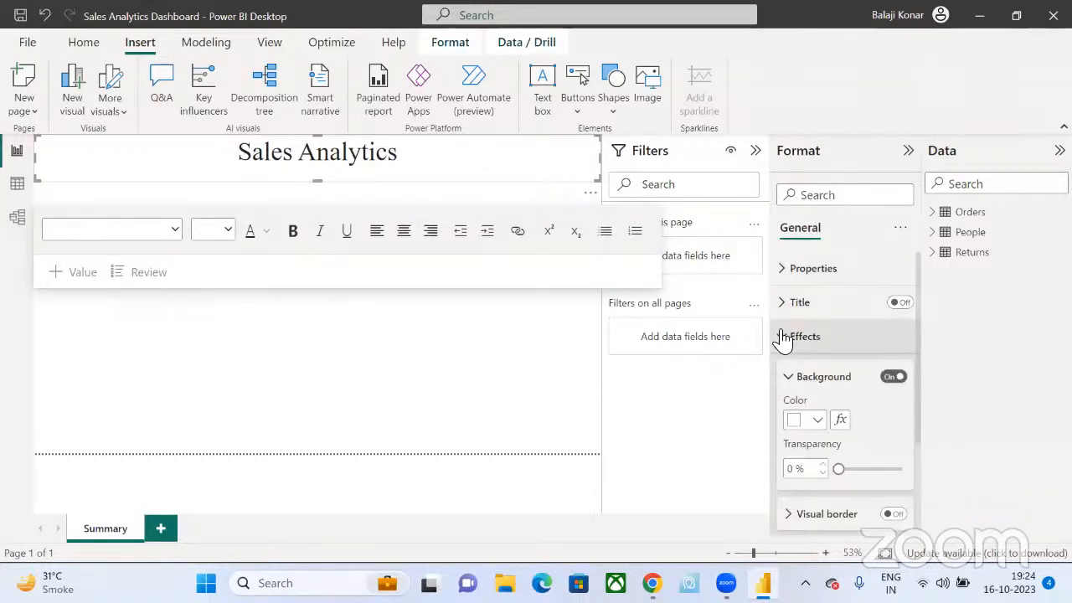
{"action": "left_click", "coordinate": [818, 420]}
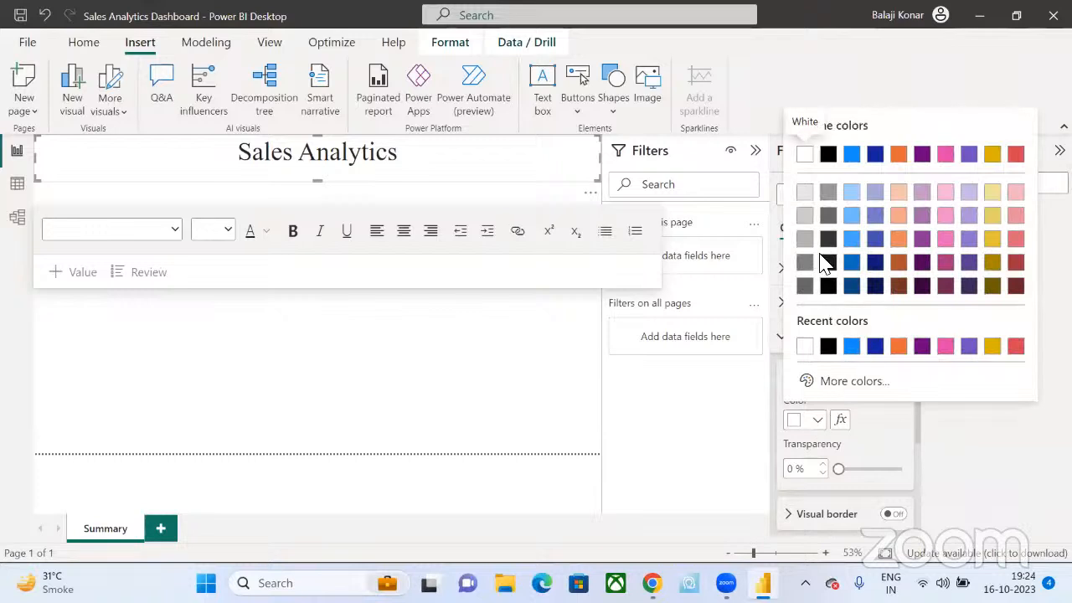
{"action": "left_click", "coordinate": [803, 196]}
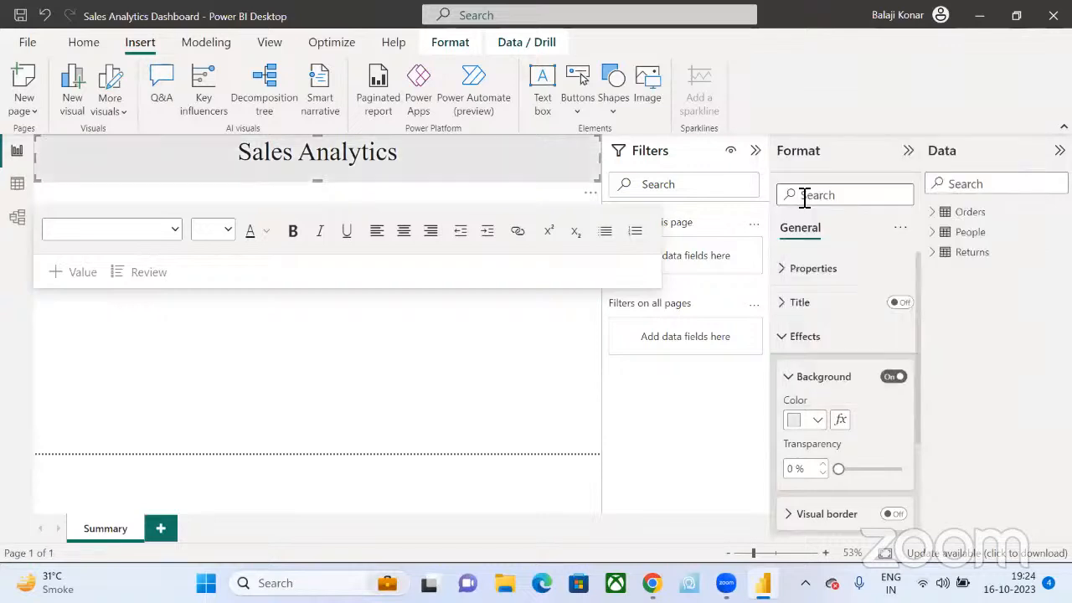
{"action": "left_click", "coordinate": [329, 330]}
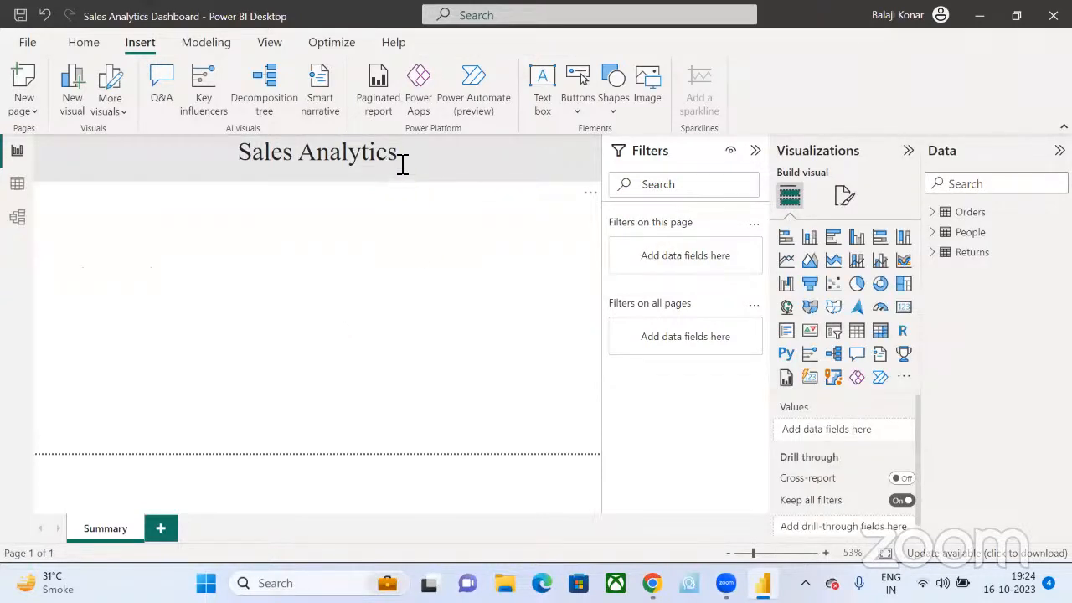
- Close the photo of the "Unable to connect" error and return to the Summary page in Power BI
{"action": "triple_click", "coordinate": [268, 168]}
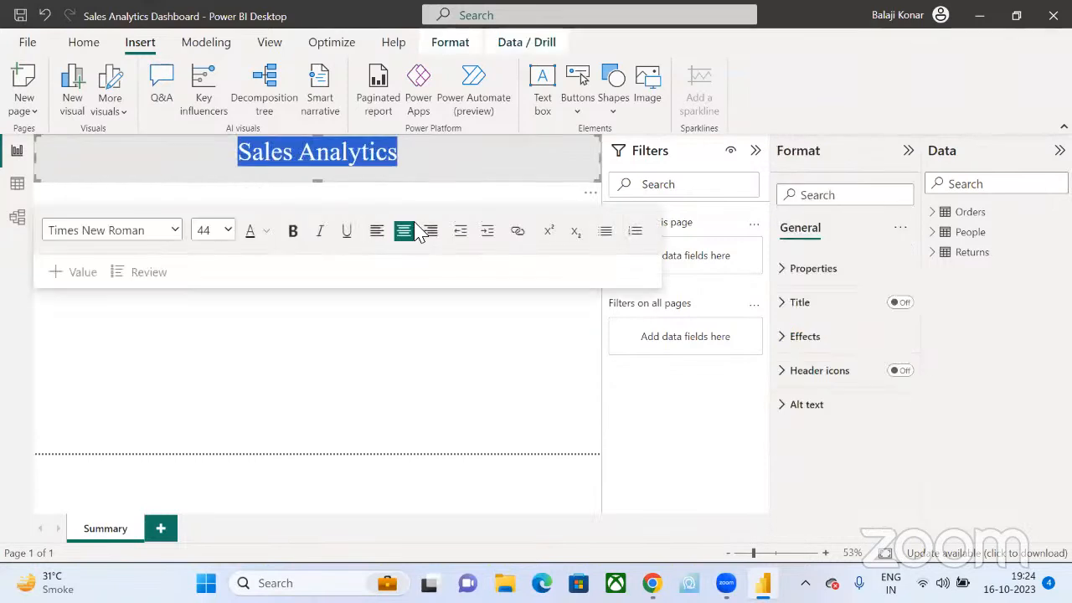
{"action": "left_click", "coordinate": [520, 361]}
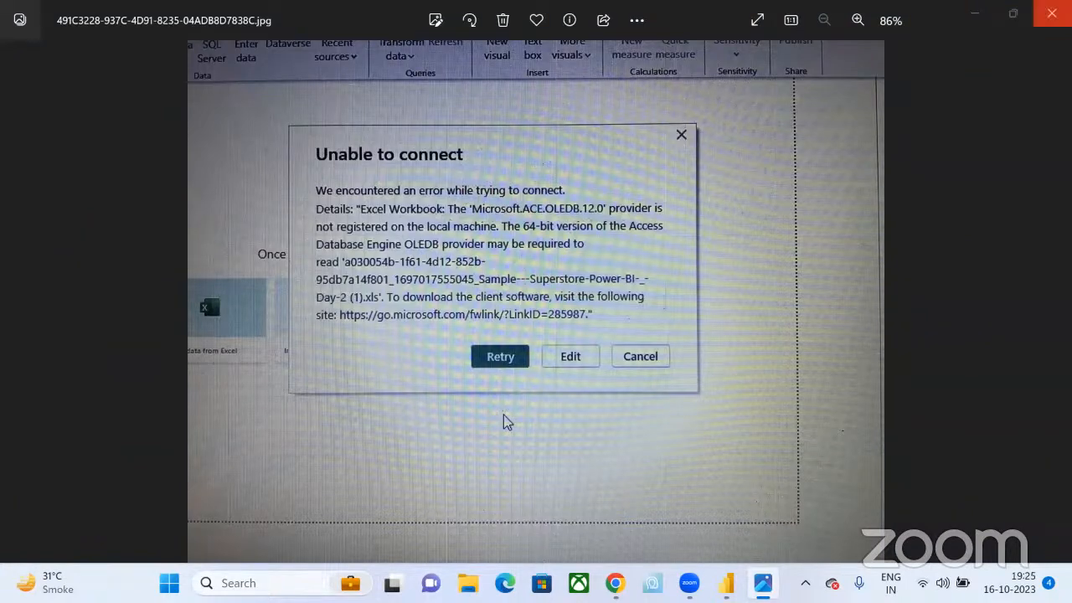
{"action": "key", "text": "alt+F4"}
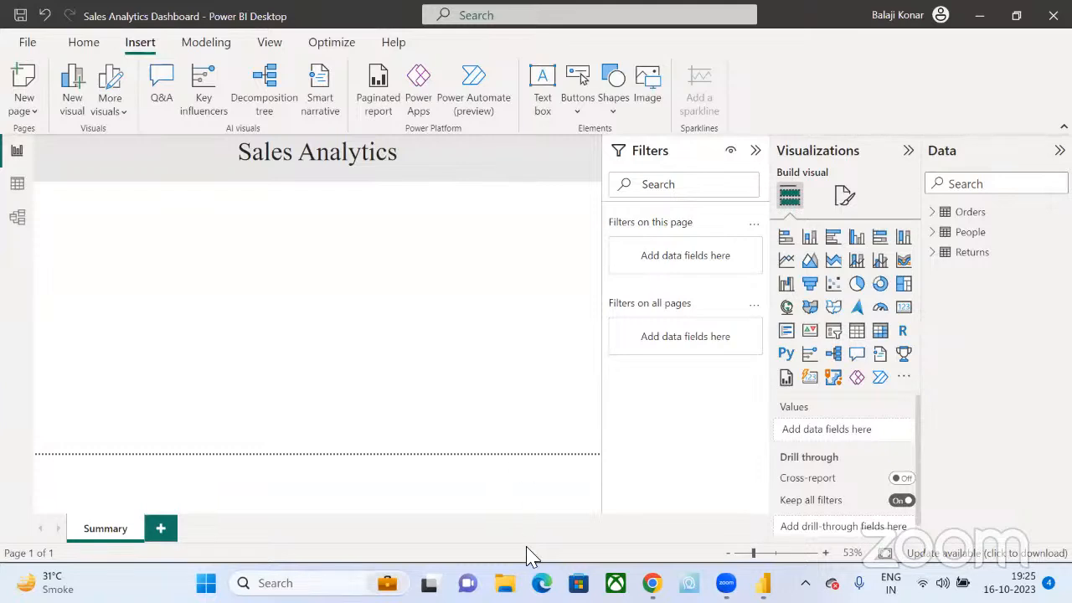
{"action": "mouse_move", "coordinate": [651, 583]}
- Insert the picture "excelr logo" from the Downloads folder on the Summary page
{"action": "left_click", "coordinate": [645, 110]}
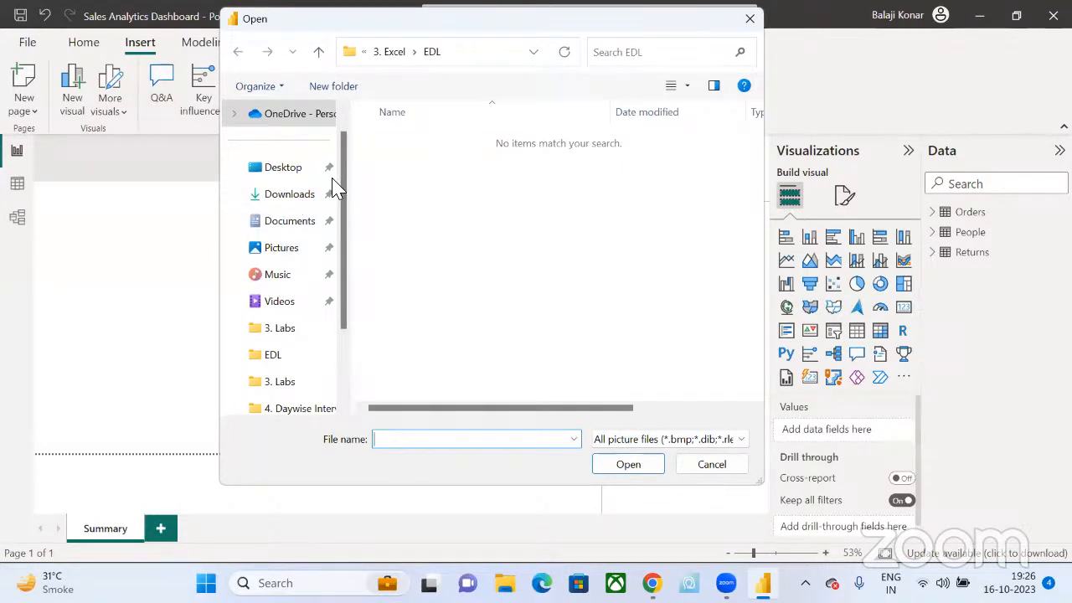
{"action": "left_click", "coordinate": [303, 198]}
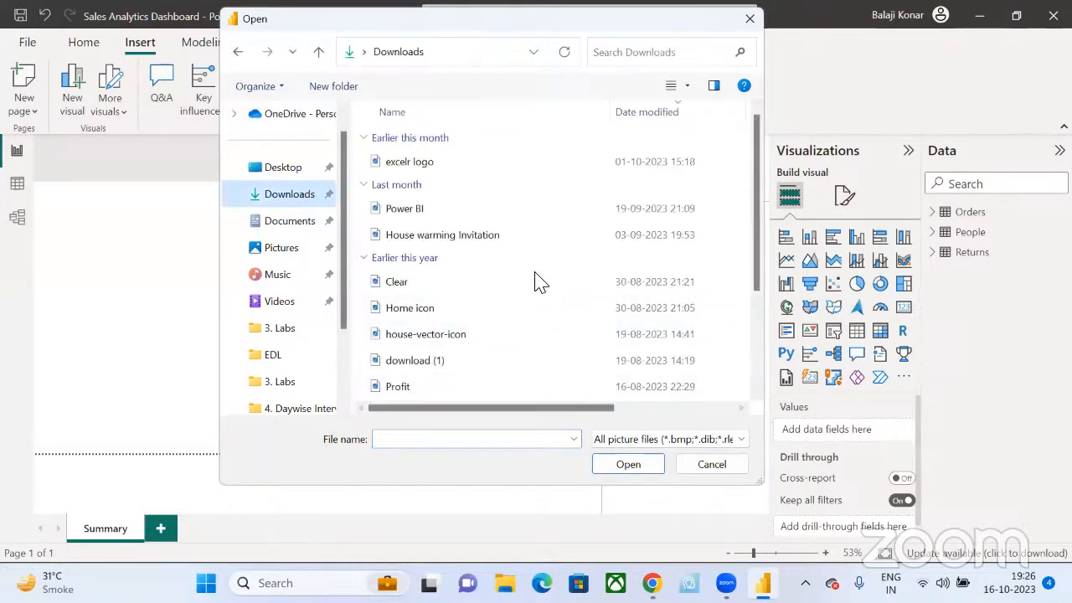
{"action": "left_click", "coordinate": [442, 168]}
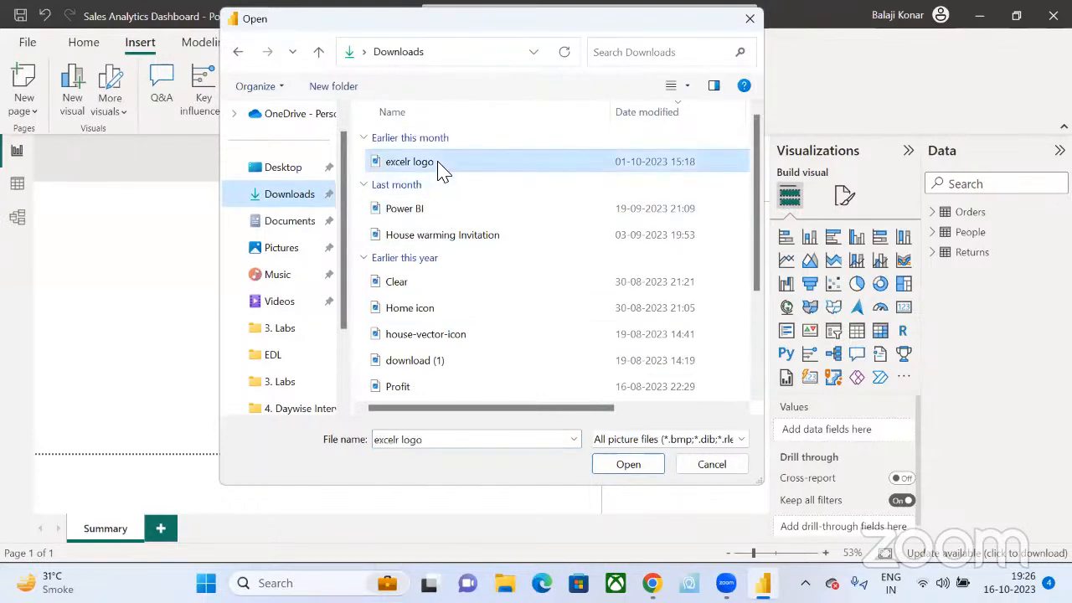
{"action": "double_click", "coordinate": [441, 167]}
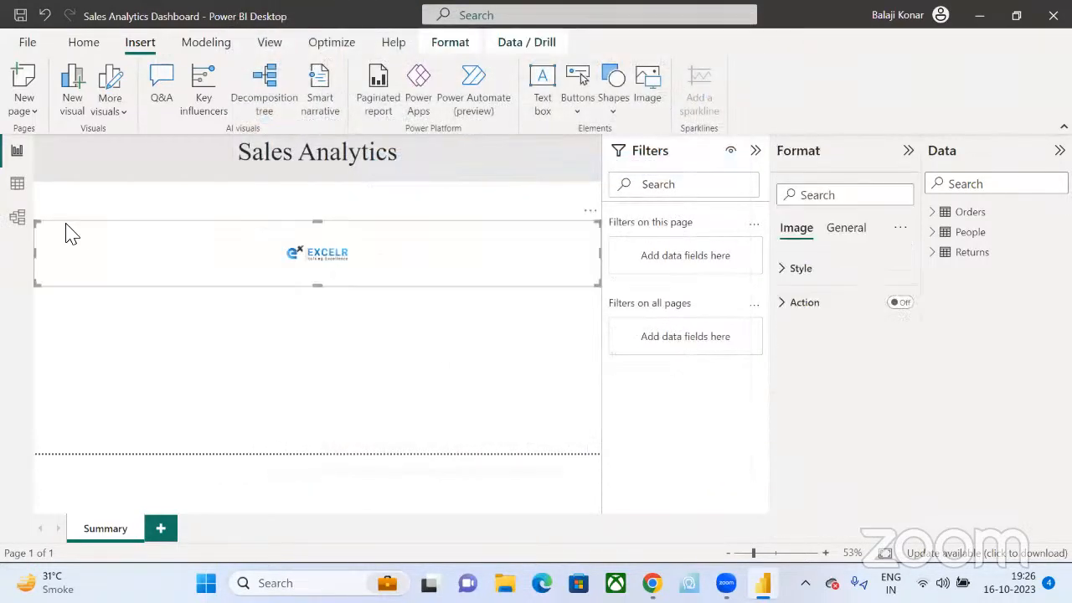
- Shrink the ExcelR logo image to a small frame and move it onto the right end of the title banner
{"action": "left_click_drag", "start_coordinate": [34, 221], "coordinate": [200, 241]}
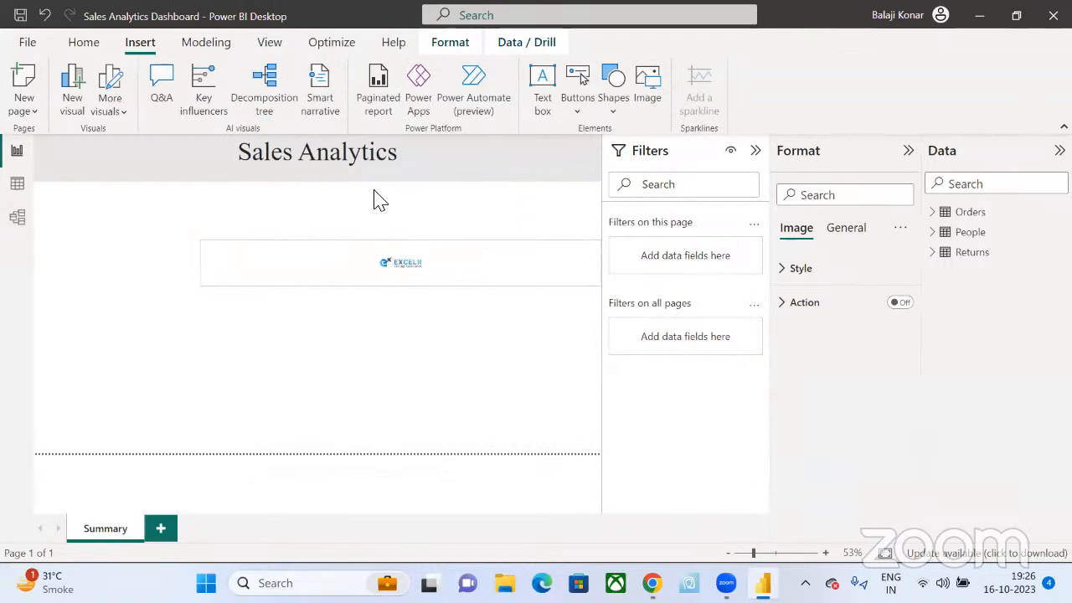
{"action": "left_click_drag", "start_coordinate": [374, 195], "coordinate": [440, 172]}
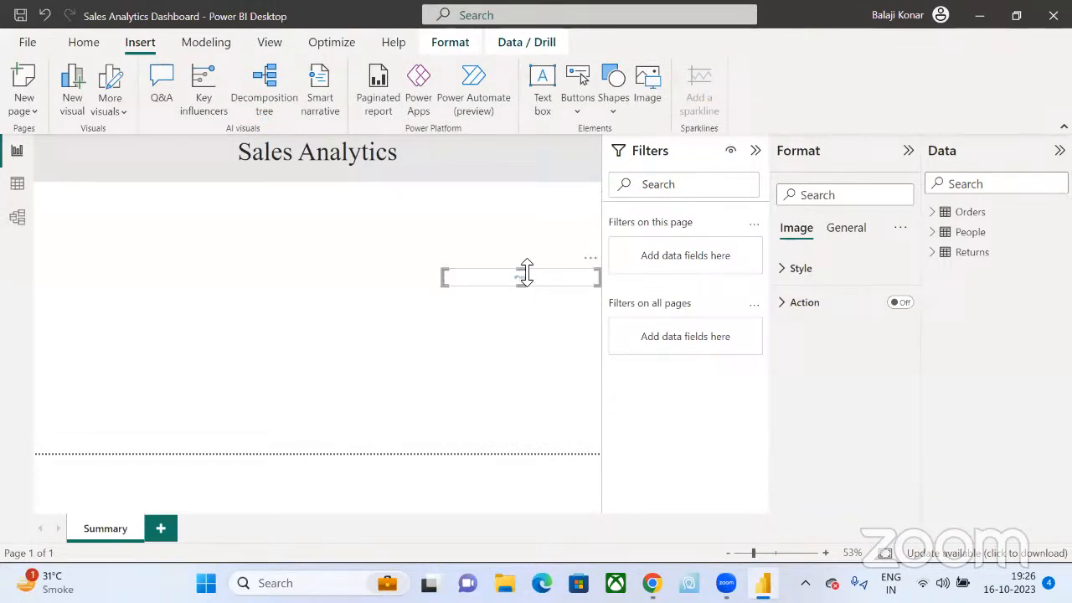
{"action": "left_click_drag", "start_coordinate": [597, 272], "coordinate": [594, 215]}
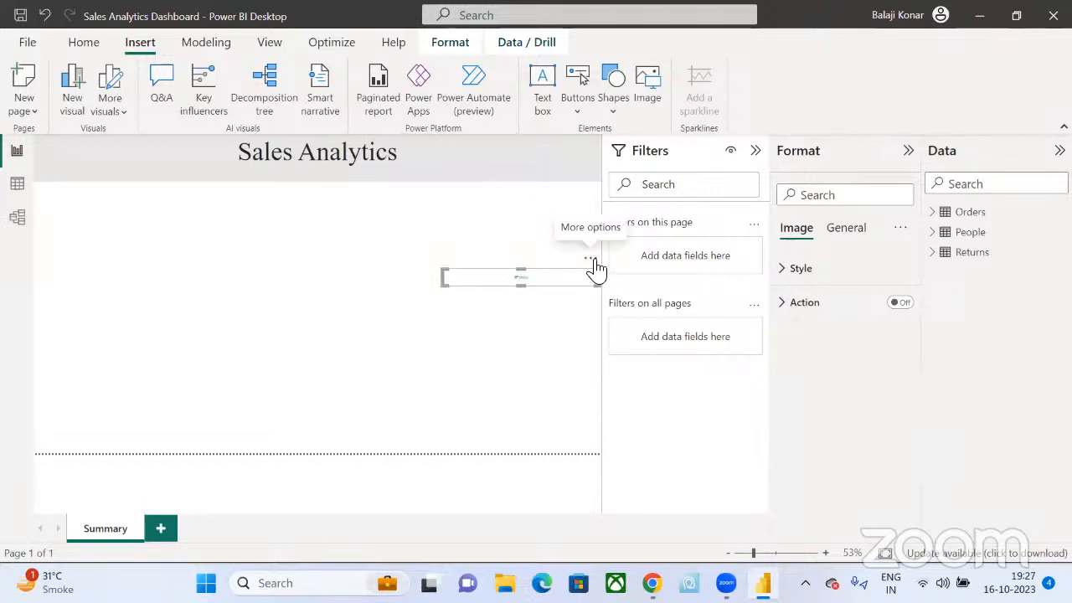
{"action": "left_click_drag", "start_coordinate": [595, 270], "coordinate": [598, 142]}
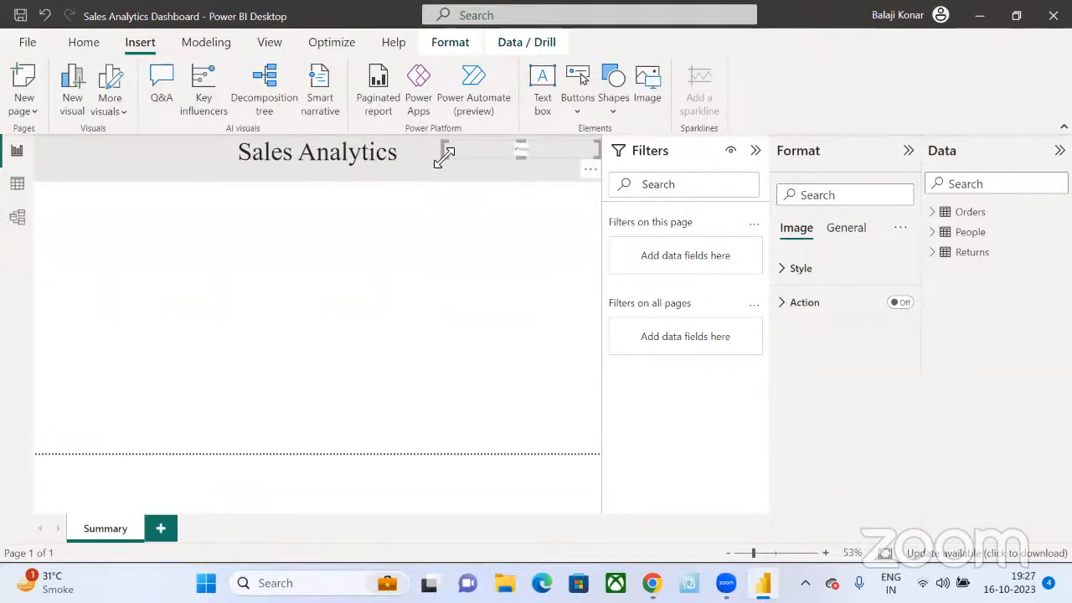
- Resize the logo frame to the banner's full height, narrow it towards the banner's right end, and collapse the Filters pane
{"action": "left_click_drag", "start_coordinate": [441, 159], "coordinate": [423, 252]}
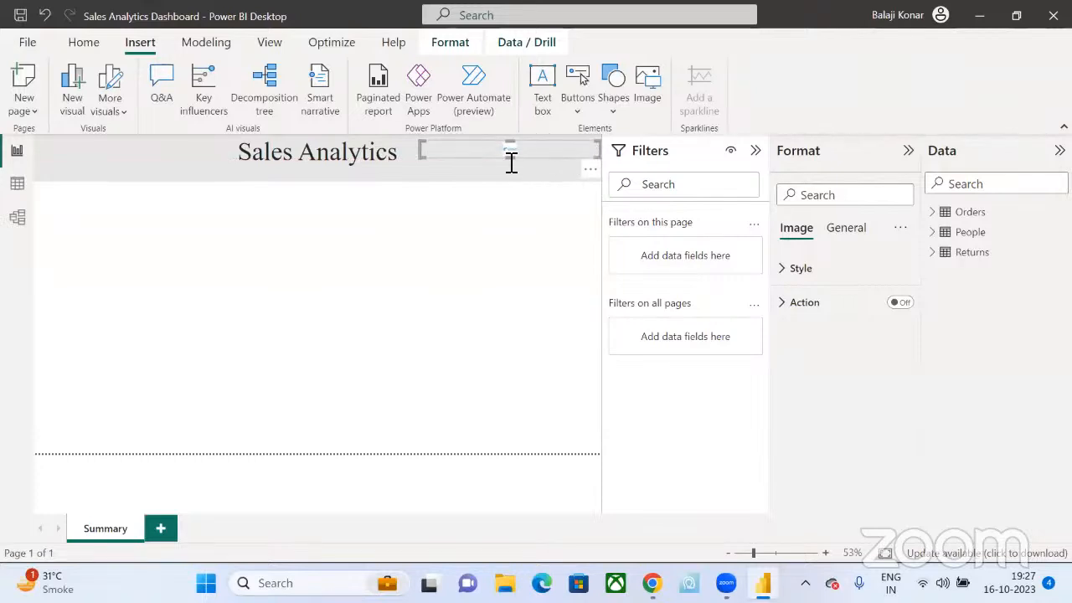
{"action": "left_click_drag", "start_coordinate": [512, 158], "coordinate": [509, 180]}
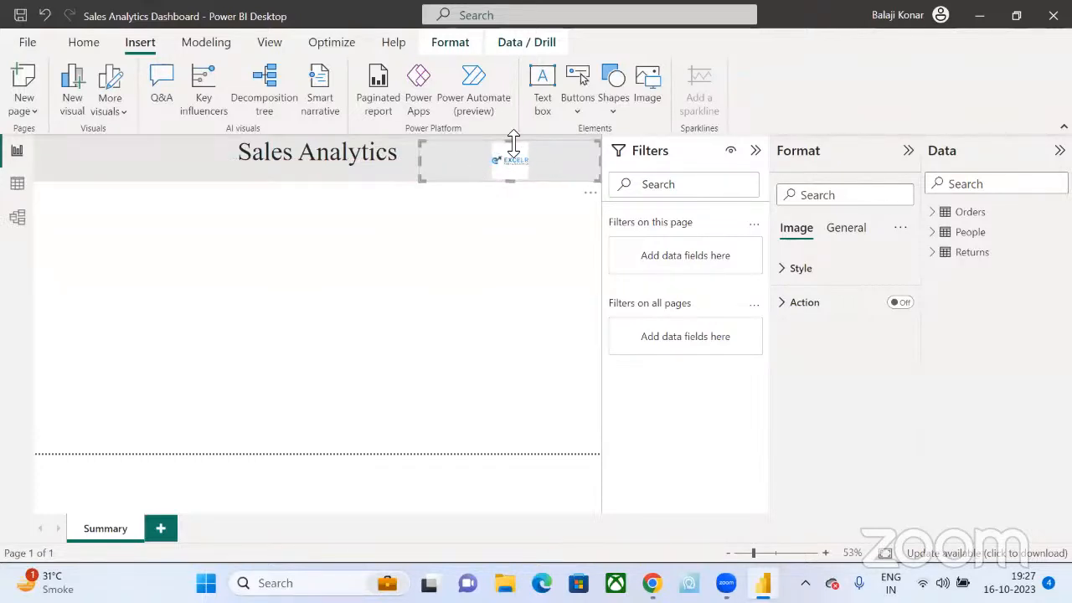
{"action": "left_click_drag", "start_coordinate": [513, 139], "coordinate": [510, 134]}
{"action": "left_click_drag", "start_coordinate": [421, 156], "coordinate": [514, 172]}
{"action": "left_click", "coordinate": [575, 249]}
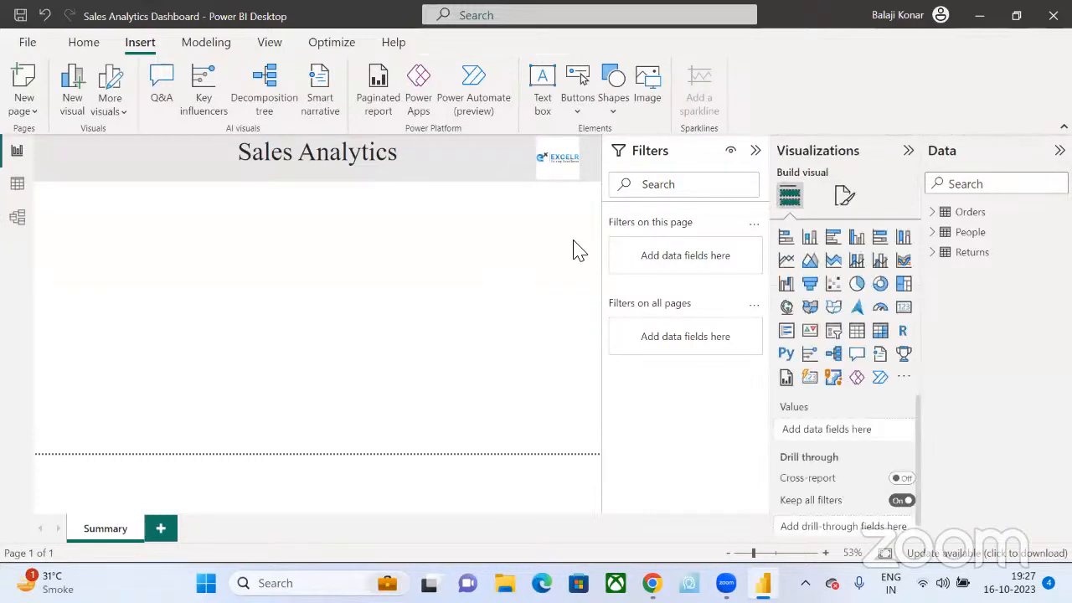
{"action": "left_click", "coordinate": [758, 151]}
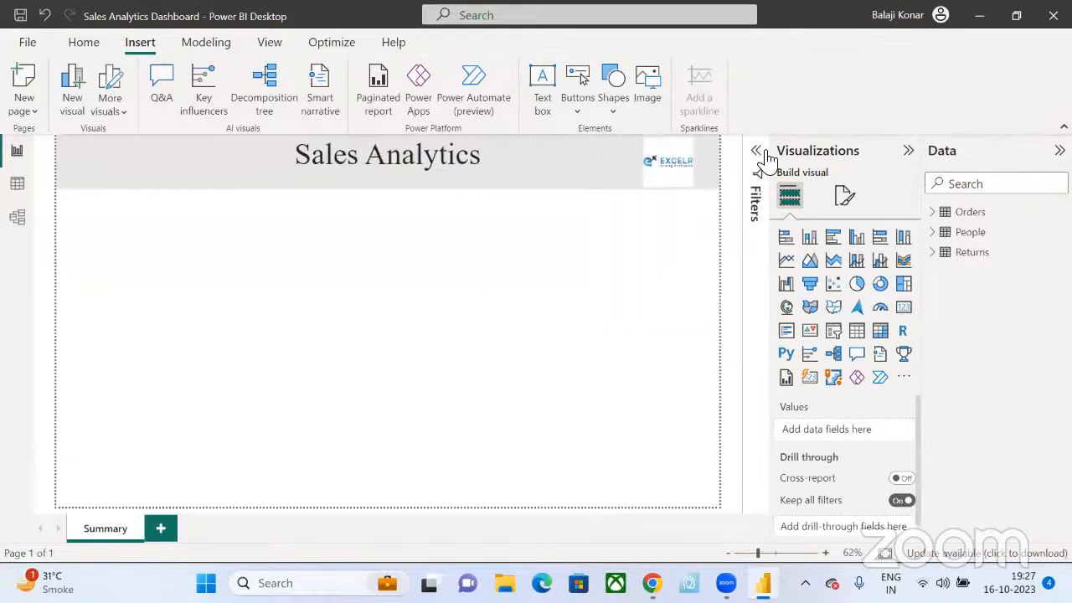
- Collapse the Visualizations pane and narrow the ExcelR logo's frame to the picture's width at the banner's right end
{"action": "left_click", "coordinate": [909, 150]}
{"action": "left_click", "coordinate": [683, 181]}
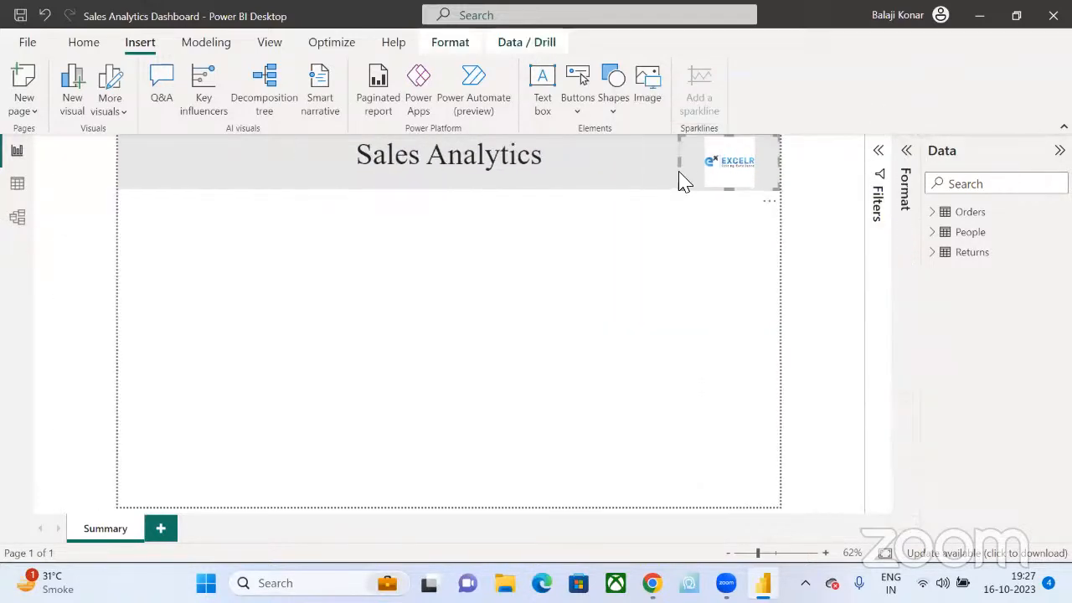
{"action": "left_click_drag", "start_coordinate": [704, 170], "coordinate": [725, 162]}
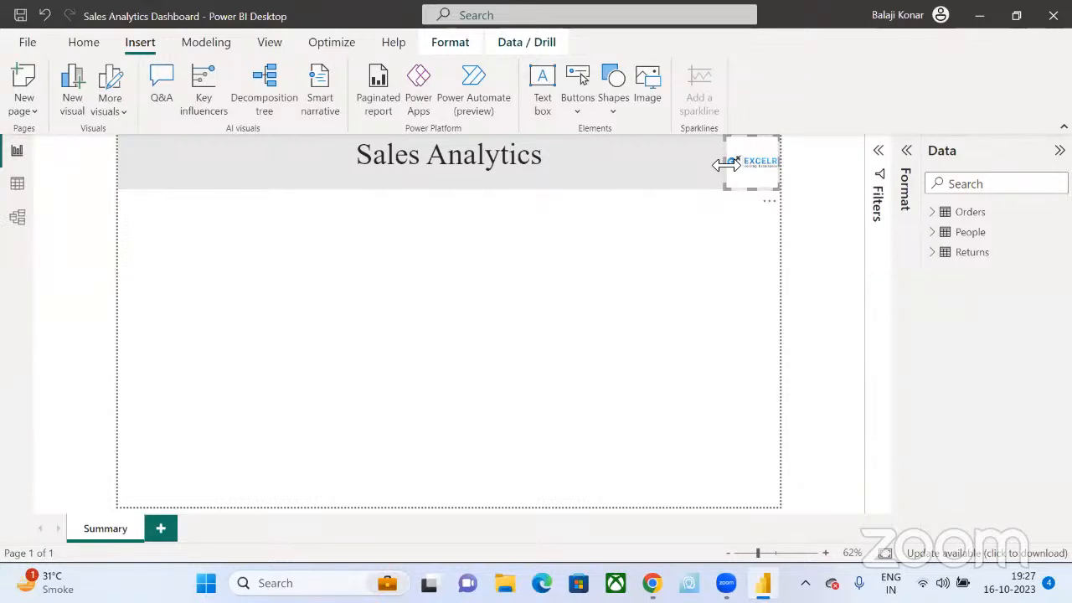
{"action": "left_click", "coordinate": [546, 93]}
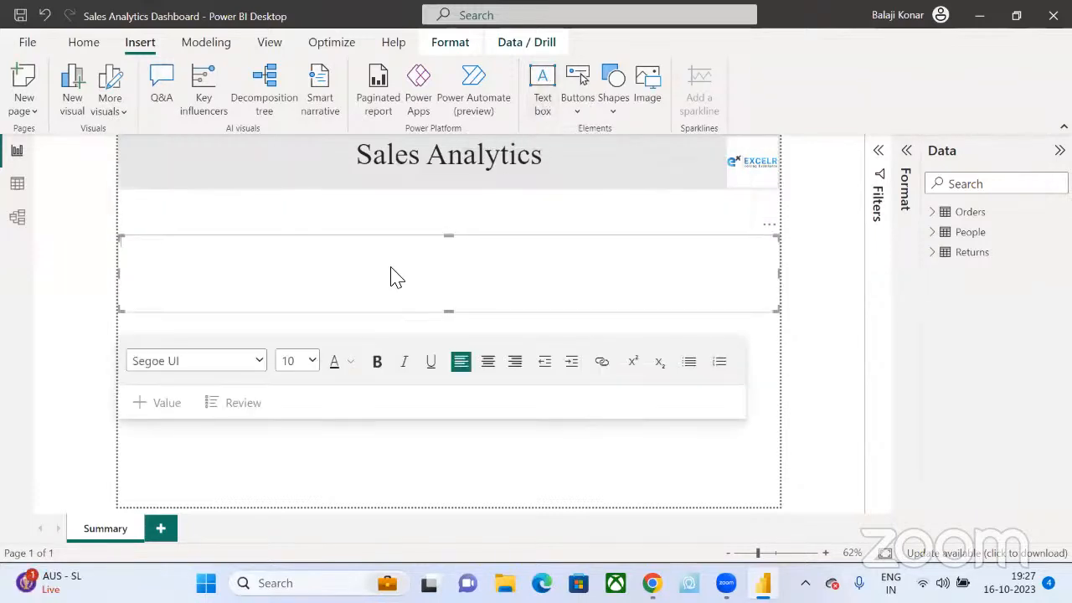
{"action": "type", "text": "dhsjd"}
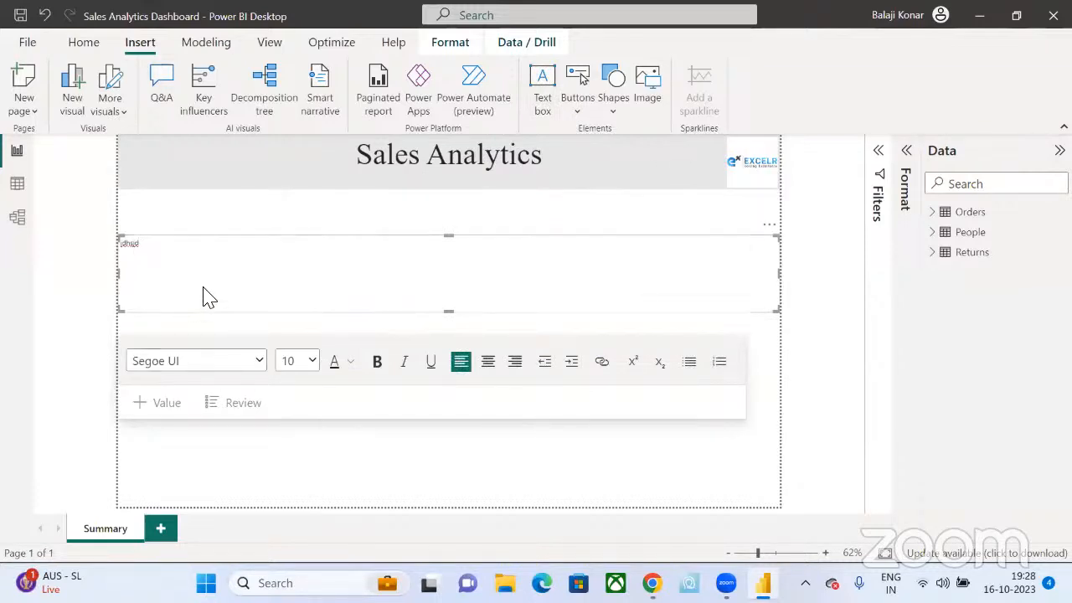
{"action": "left_click", "coordinate": [770, 226]}
{"action": "left_click", "coordinate": [792, 244]}
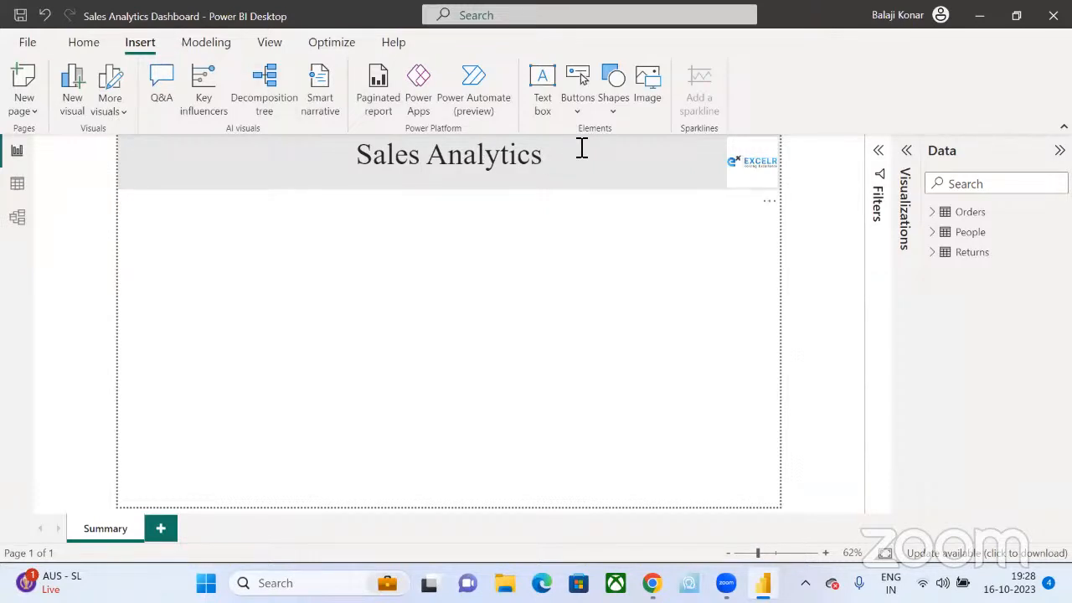
- Insert the picture "PBI" from the Downloads folder and delete the ExcelR logo from the banner
{"action": "left_click", "coordinate": [649, 107]}
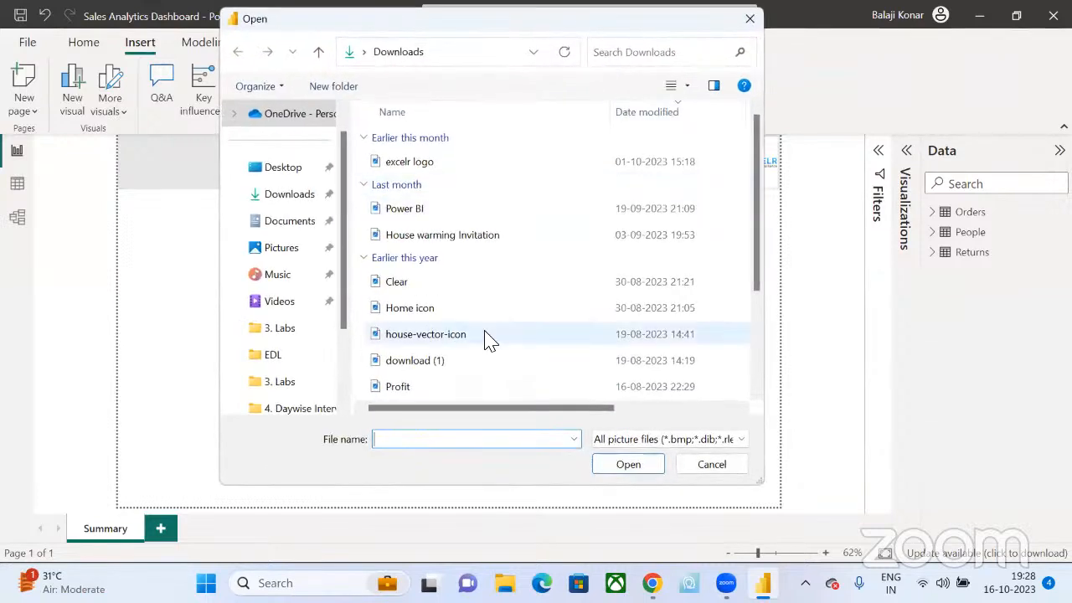
{"action": "scroll", "coordinate": [486, 339], "scroll_direction": "down", "scroll_amount": 3}
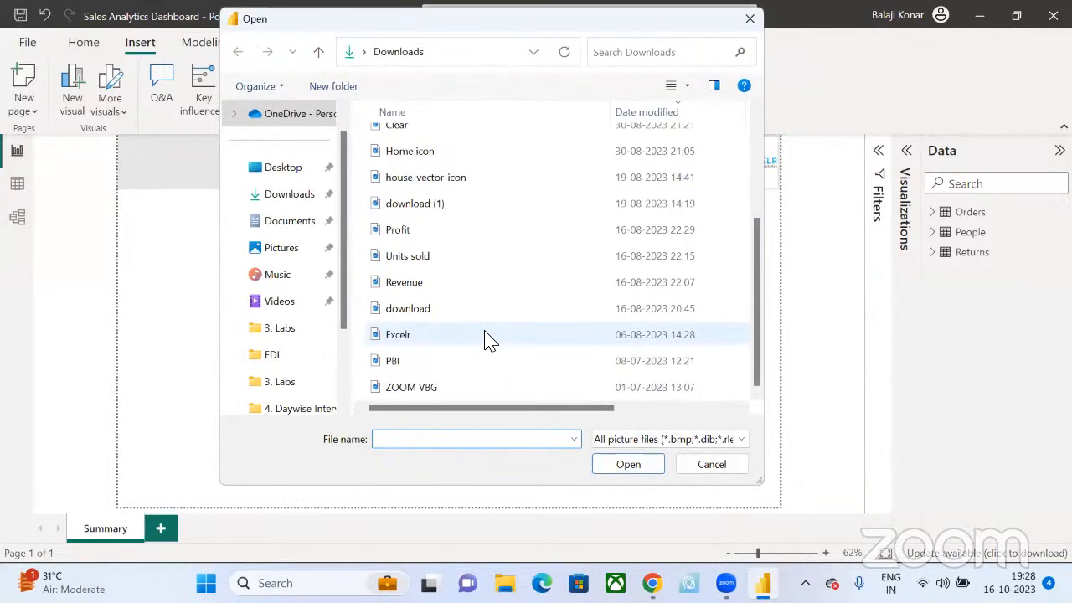
{"action": "left_click", "coordinate": [417, 362]}
{"action": "left_click", "coordinate": [627, 465]}
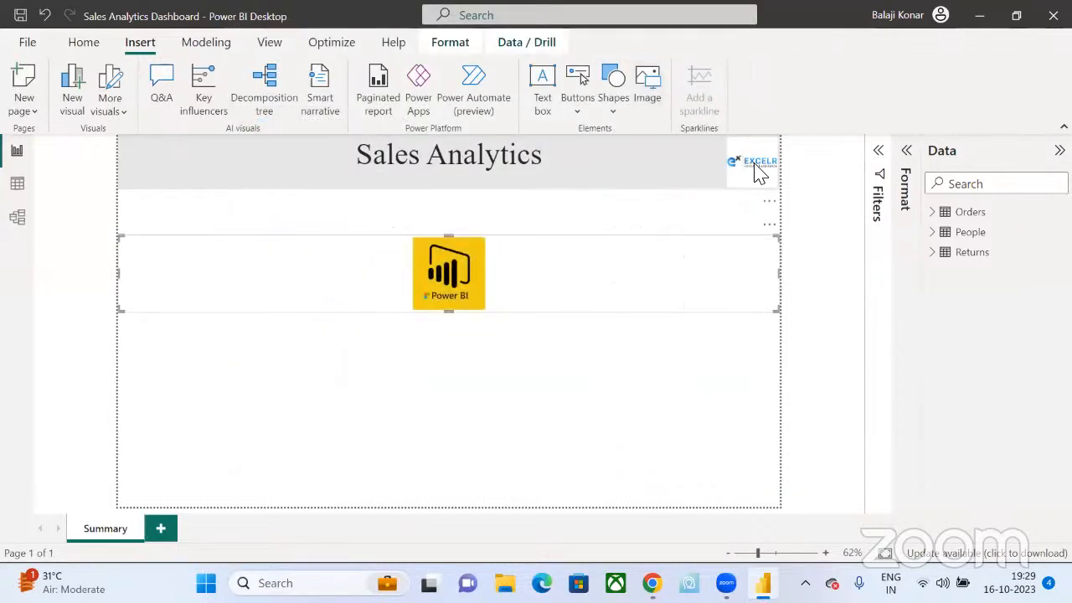
{"action": "left_click", "coordinate": [758, 171]}
{"action": "key", "text": "Delete"}
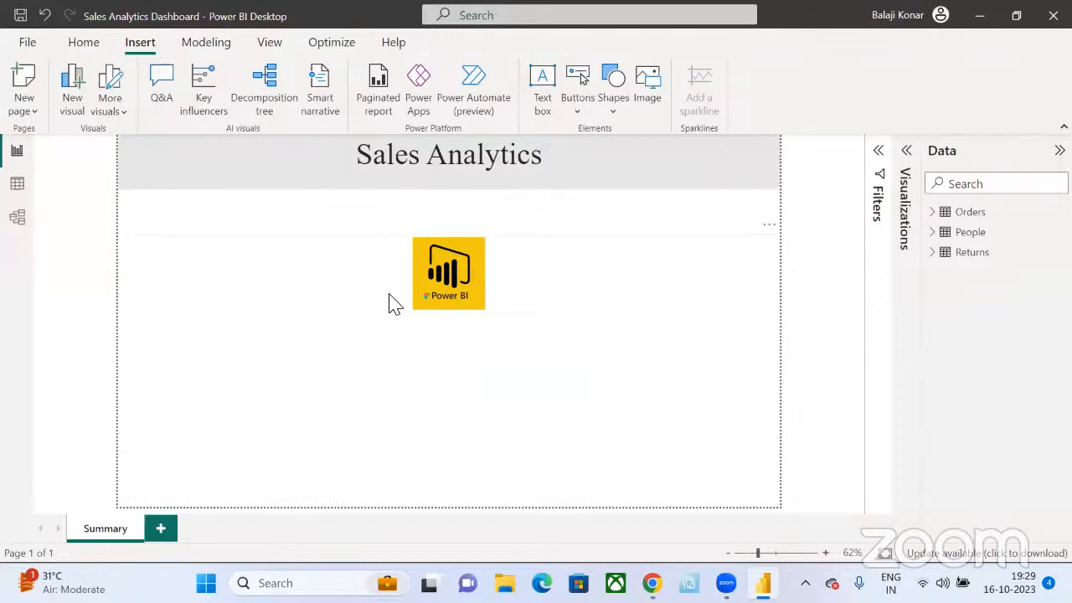
- Shrink the Power BI logo's frame to the picture's width and fit it at full banner height on the banner's right end
{"action": "left_click", "coordinate": [251, 288]}
{"action": "left_click_drag", "start_coordinate": [120, 237], "coordinate": [341, 173]}
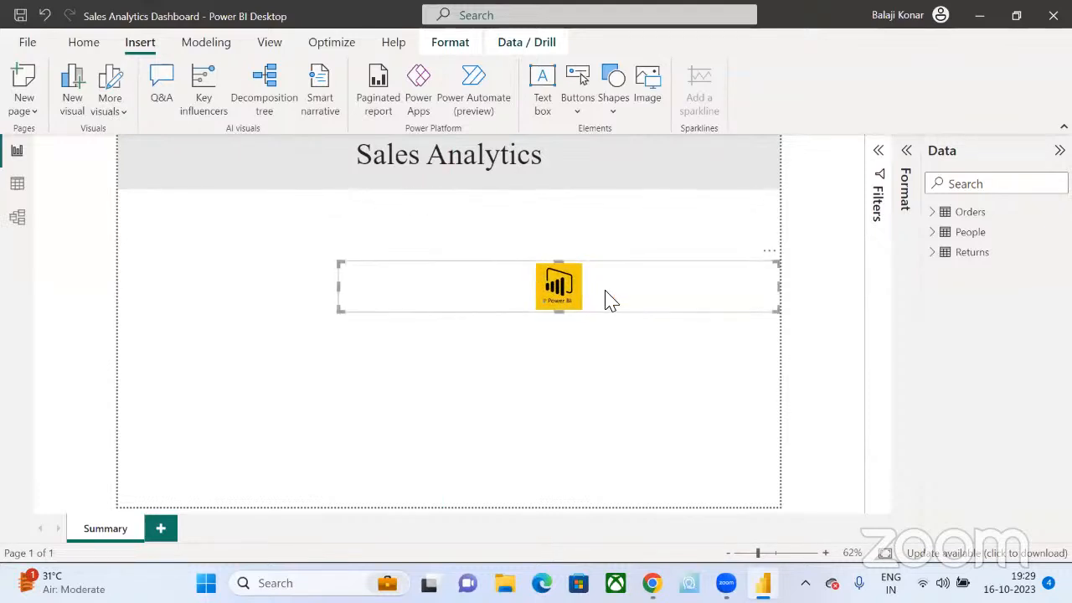
{"action": "left_click_drag", "start_coordinate": [611, 299], "coordinate": [618, 134]}
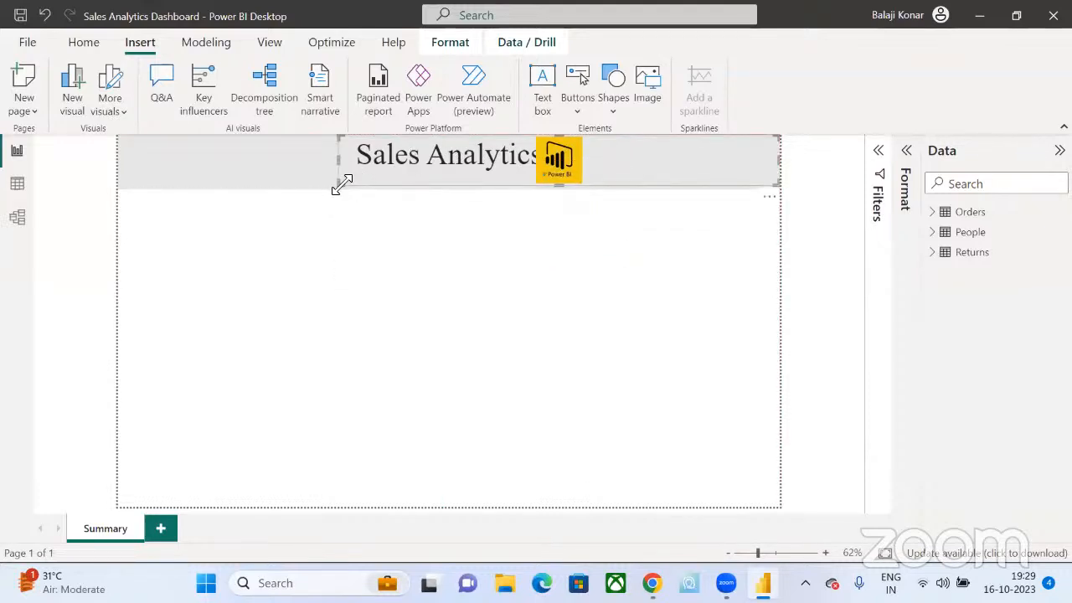
{"action": "left_click_drag", "start_coordinate": [341, 184], "coordinate": [667, 208]}
{"action": "left_click_drag", "start_coordinate": [725, 149], "coordinate": [721, 171]}
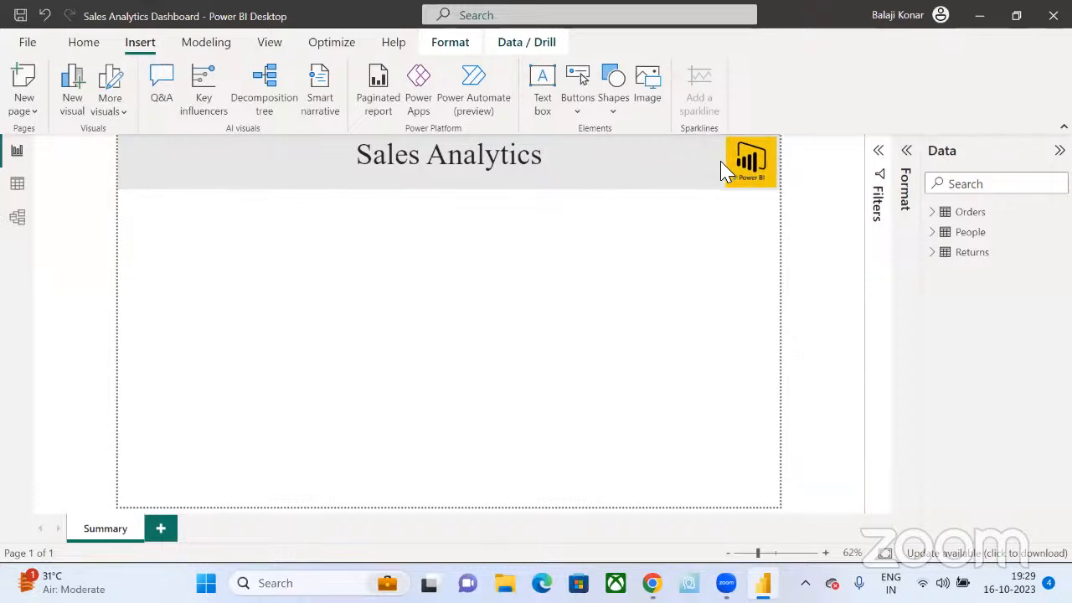
{"action": "left_click", "coordinate": [620, 222]}
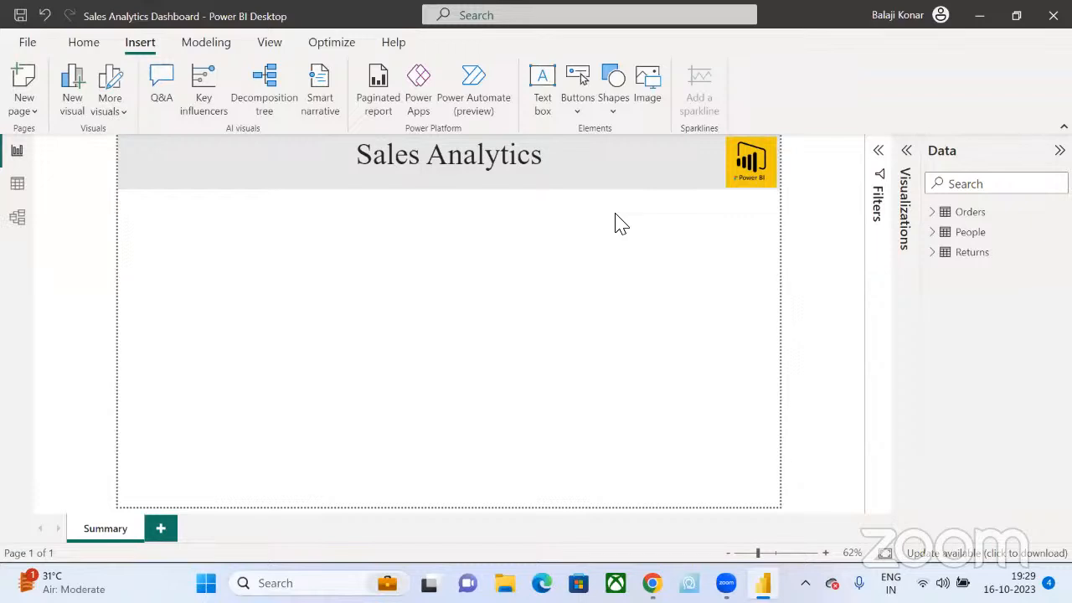
- Insert the picture "Excelr" from the Downloads folder on the Summary page
{"action": "left_click", "coordinate": [646, 84]}
{"action": "scroll", "coordinate": [431, 276], "scroll_direction": "down", "scroll_amount": 5}
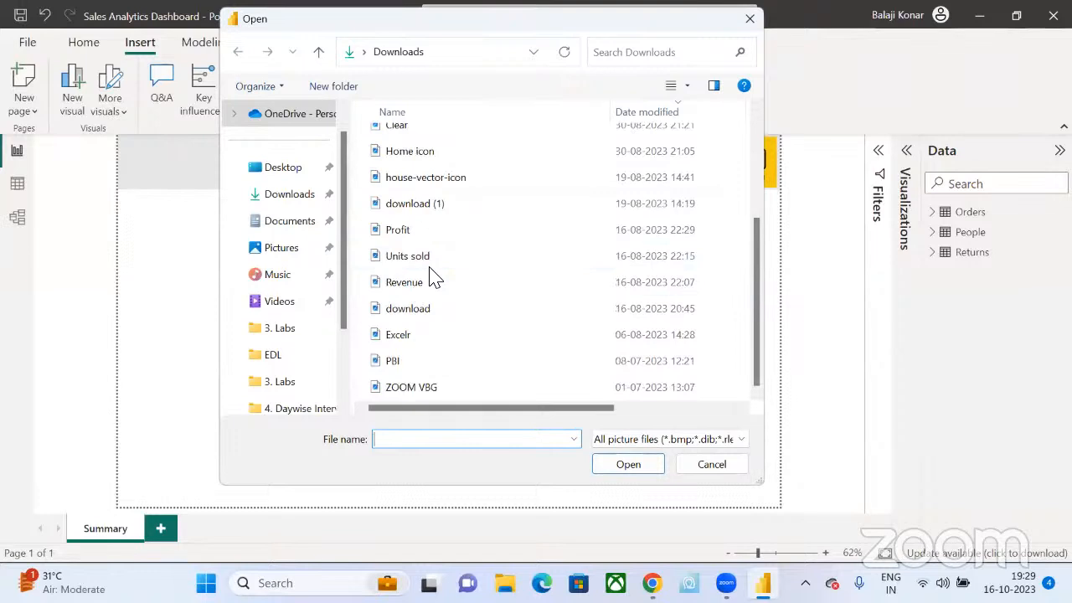
{"action": "left_click", "coordinate": [414, 338]}
{"action": "double_click", "coordinate": [416, 342]}
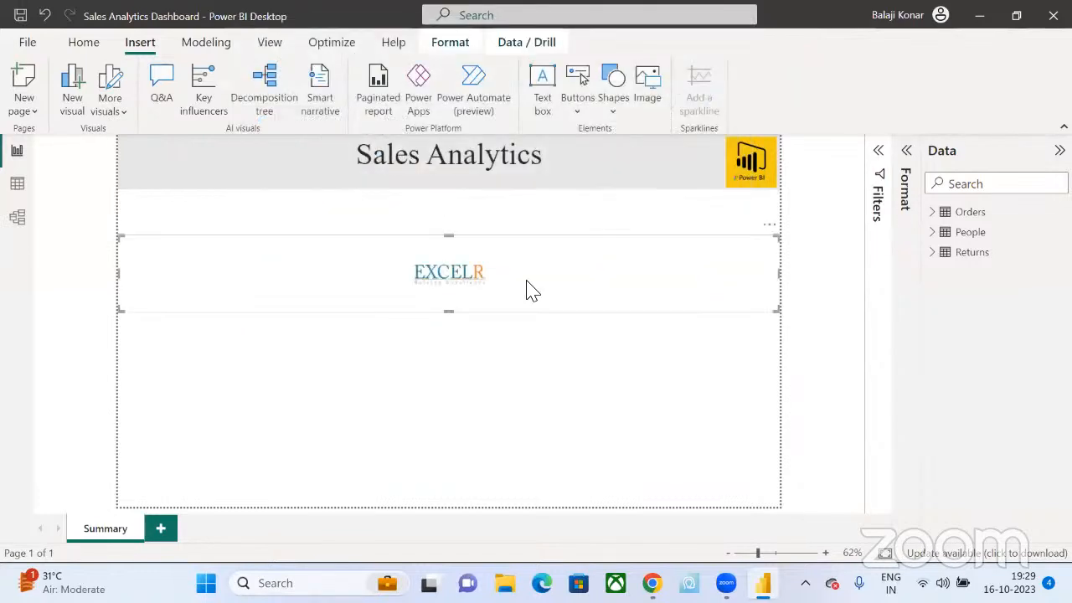
- Shrink the new ExcelR logo's frame and fit it at full banner height on the banner's left end
{"action": "left_click_drag", "start_coordinate": [777, 311], "coordinate": [316, 333]}
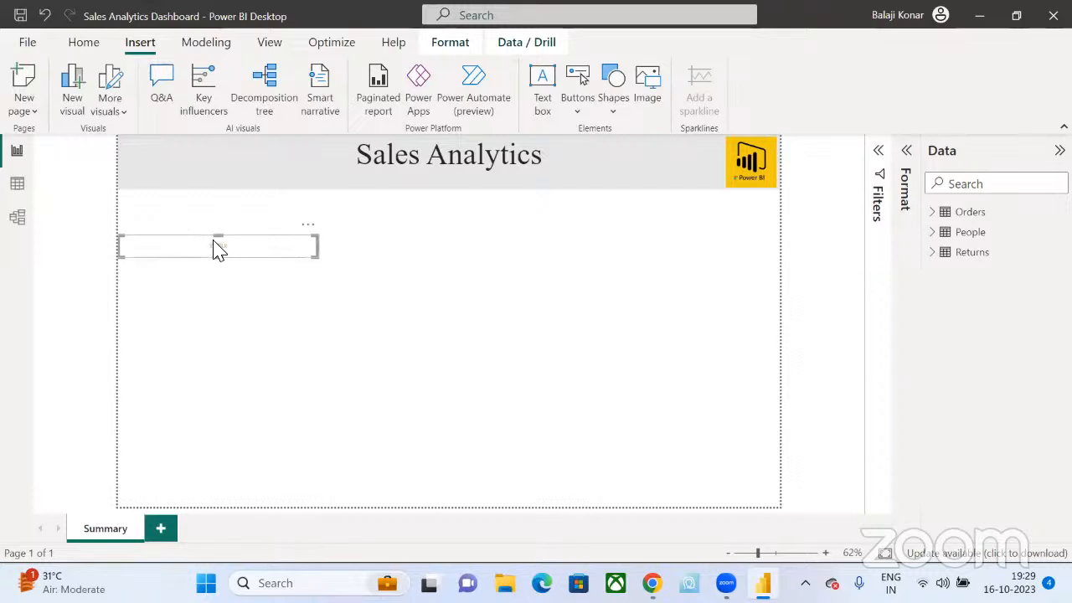
{"action": "left_click_drag", "start_coordinate": [220, 246], "coordinate": [213, 191]}
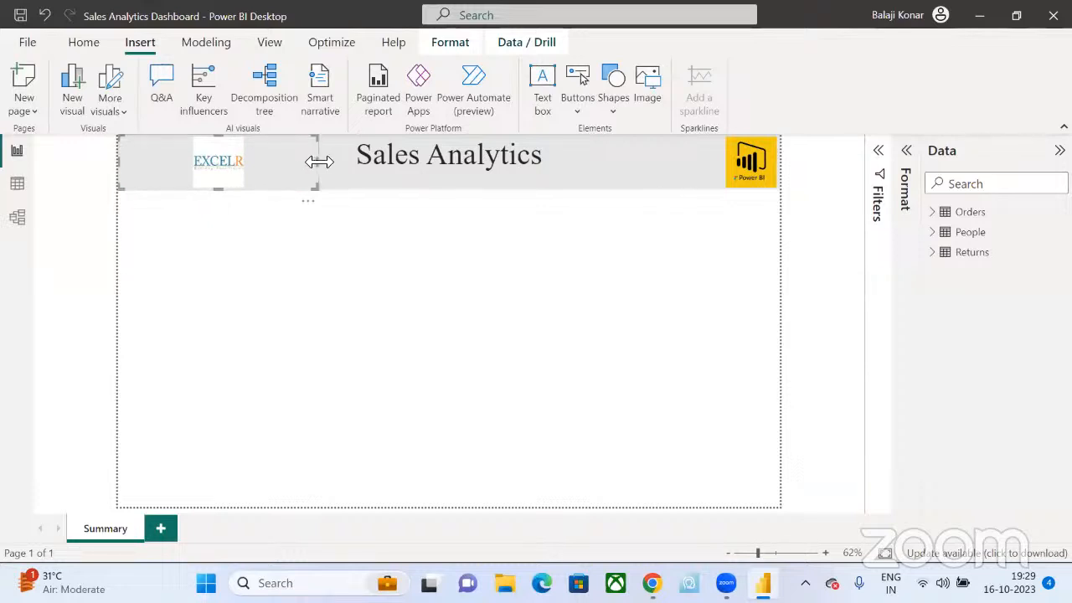
{"action": "left_click_drag", "start_coordinate": [318, 160], "coordinate": [172, 176]}
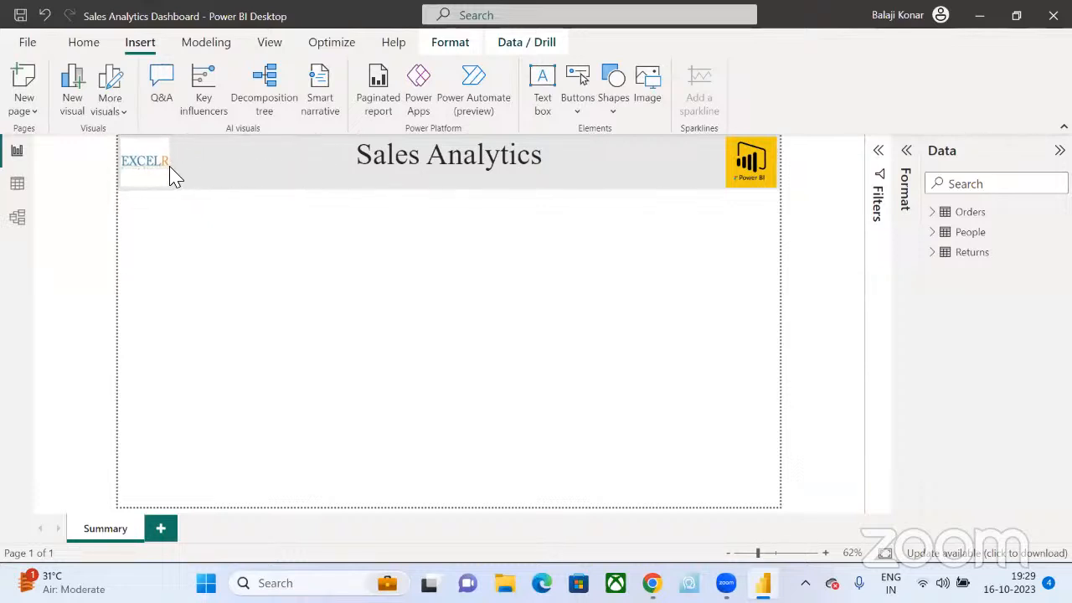
{"action": "left_click", "coordinate": [235, 285]}
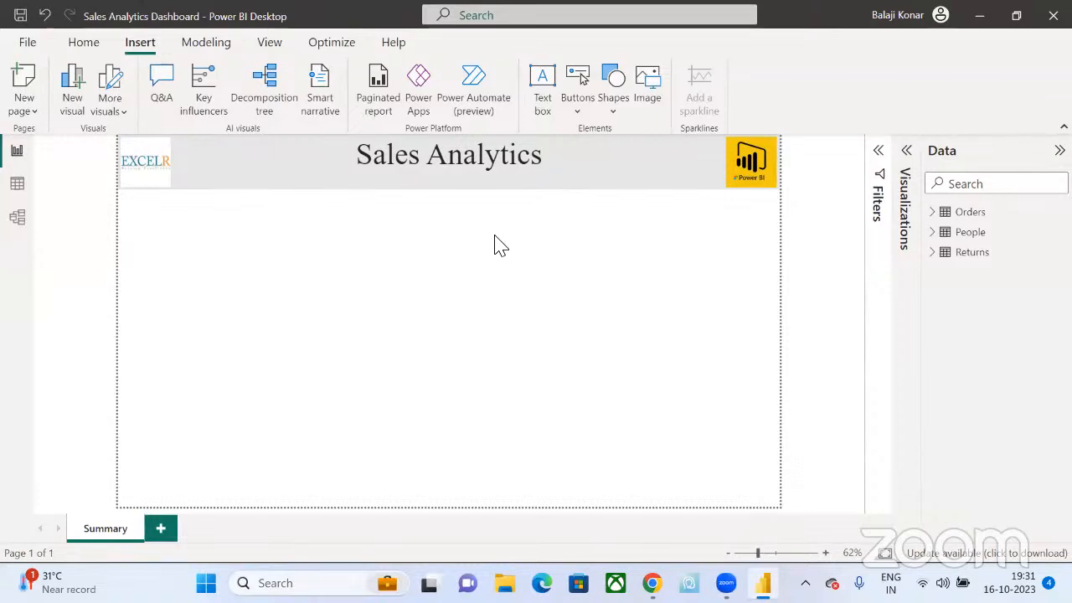
{"action": "left_click", "coordinate": [77, 47]}
{"action": "left_click", "coordinate": [138, 44]}
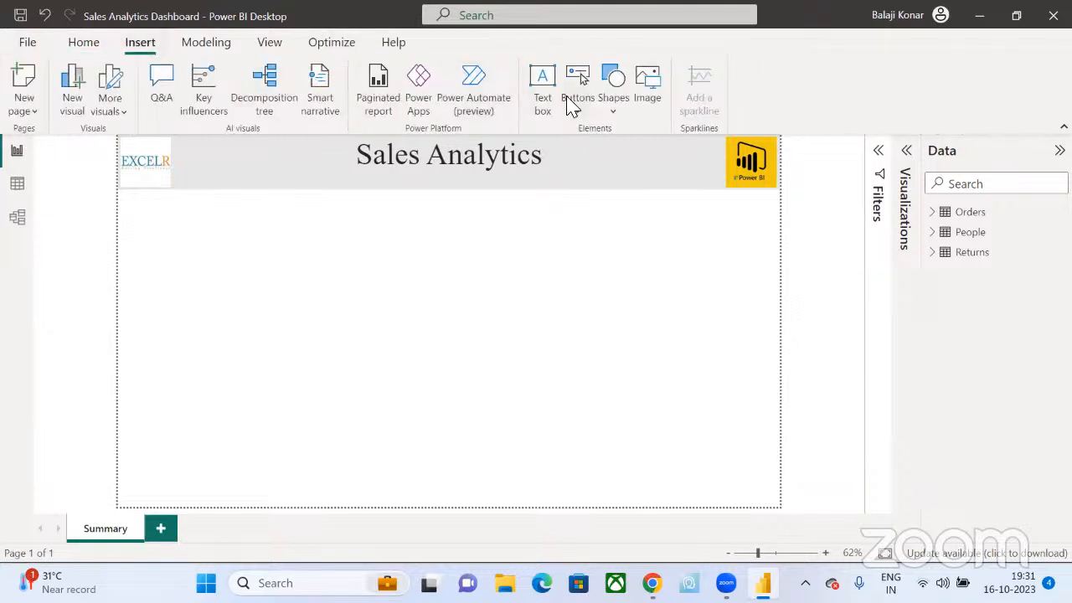
{"action": "left_click", "coordinate": [617, 117]}
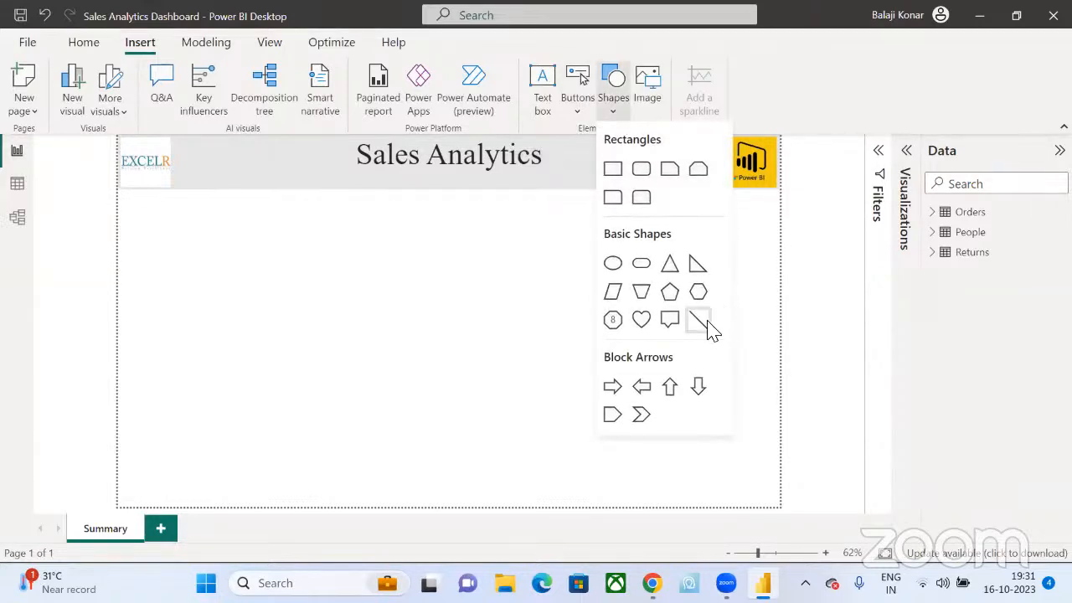
{"action": "left_click", "coordinate": [707, 322]}
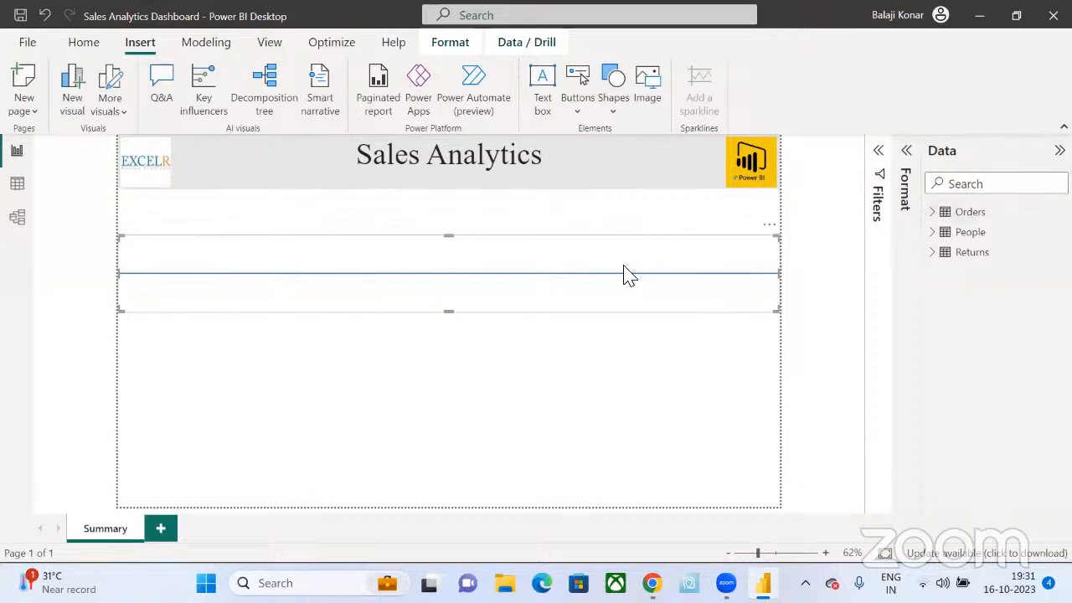
{"action": "left_click", "coordinate": [767, 226]}
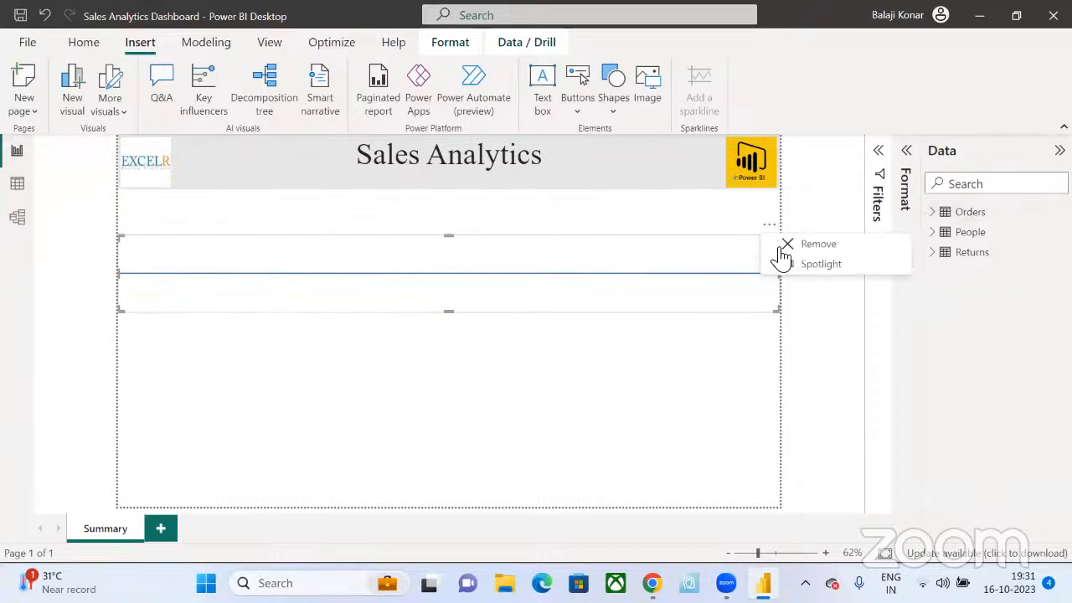
{"action": "left_click", "coordinate": [796, 249]}
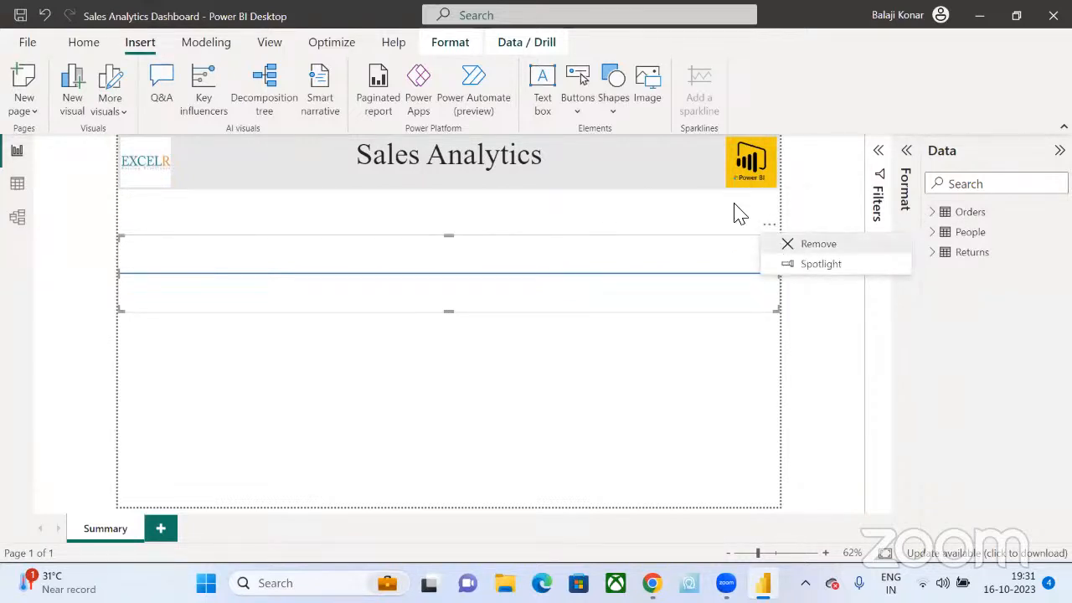
- Insert a line shape on the Summary page and set its overall rotation to 90°
{"action": "left_click", "coordinate": [614, 117]}
{"action": "left_click", "coordinate": [702, 324]}
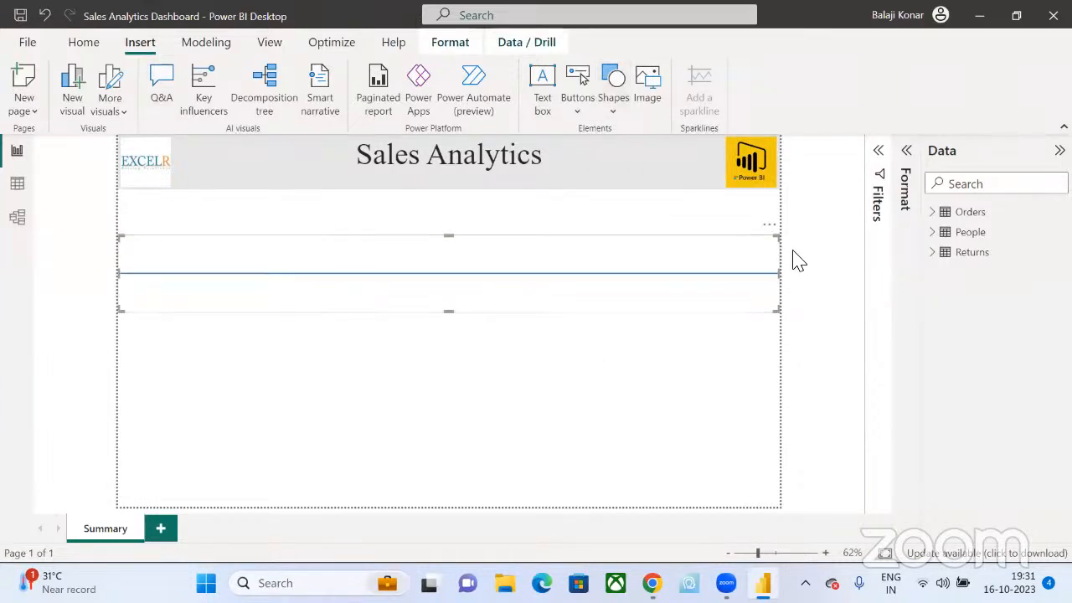
{"action": "left_click", "coordinate": [905, 150]}
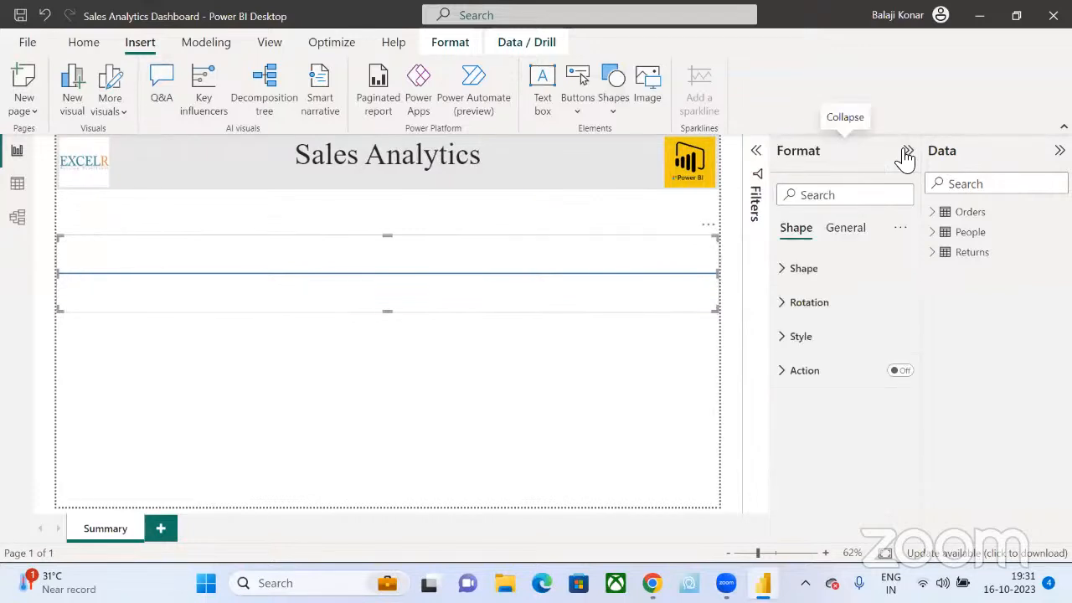
{"action": "left_click", "coordinate": [827, 301]}
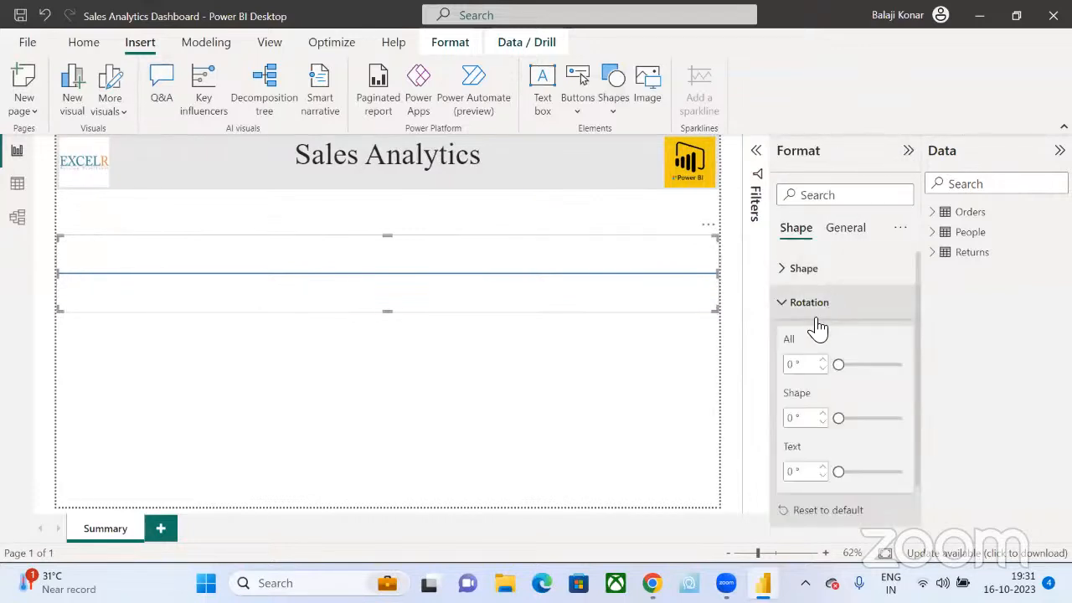
{"action": "left_click", "coordinate": [799, 370]}
{"action": "type", "text": "90"}
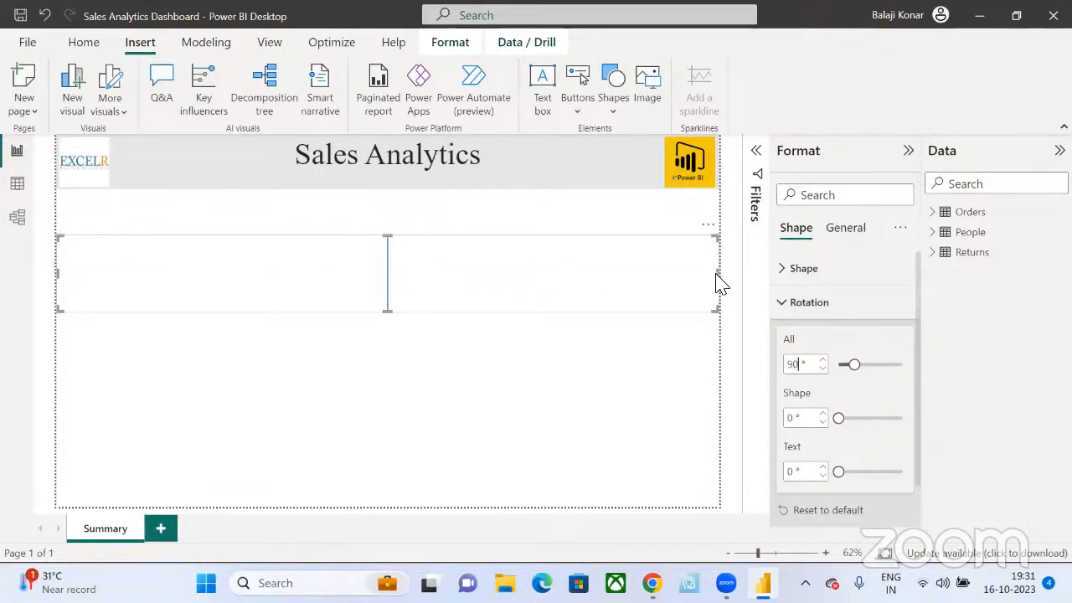
- Narrow the line's frame, stretch it from the banner to the page's bottom edge, and place it just right of the ExcelR logo
{"action": "left_click_drag", "start_coordinate": [718, 283], "coordinate": [556, 300]}
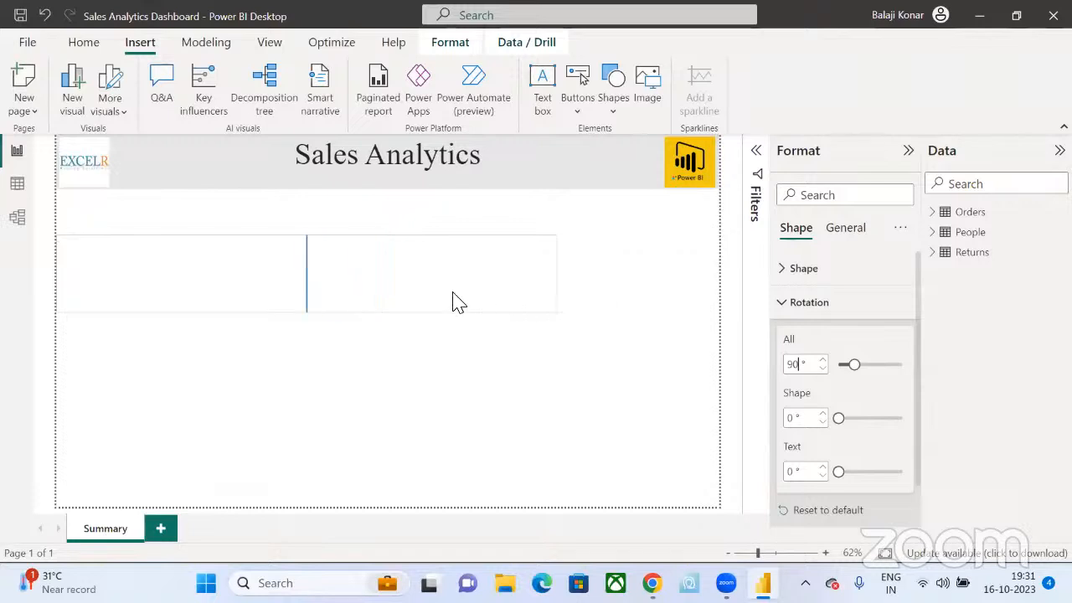
{"action": "left_click_drag", "start_coordinate": [452, 301], "coordinate": [52, 509]}
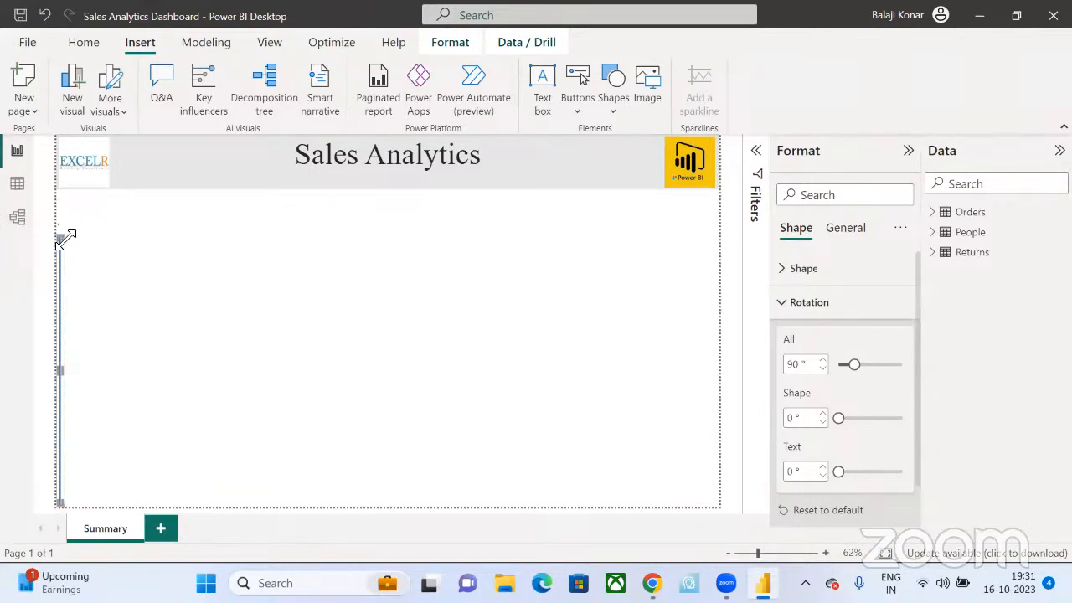
{"action": "left_click_drag", "start_coordinate": [64, 239], "coordinate": [59, 194]}
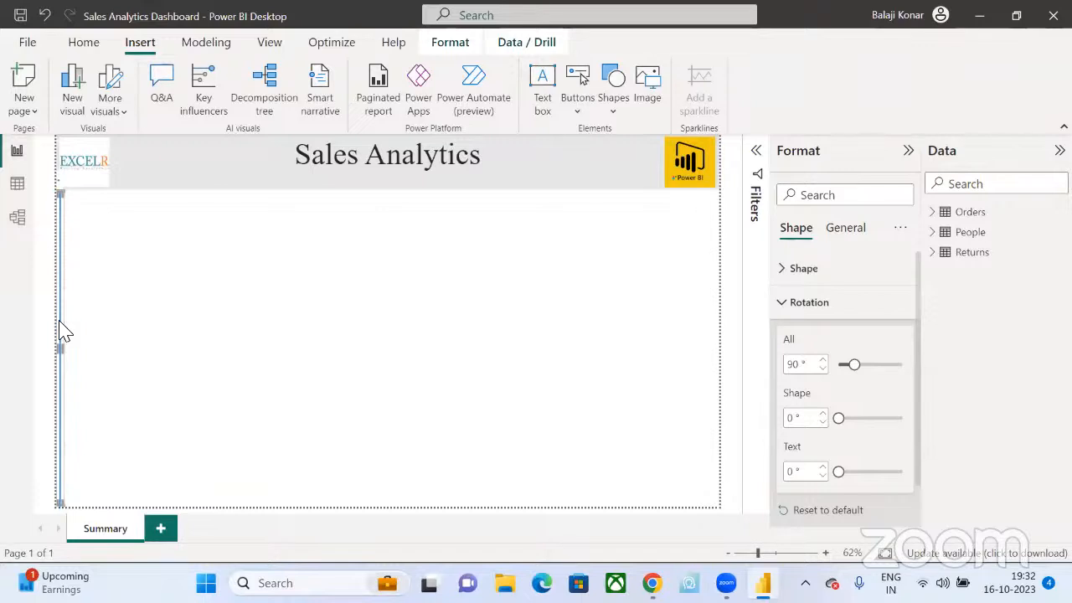
{"action": "left_click_drag", "start_coordinate": [57, 340], "coordinate": [154, 341]}
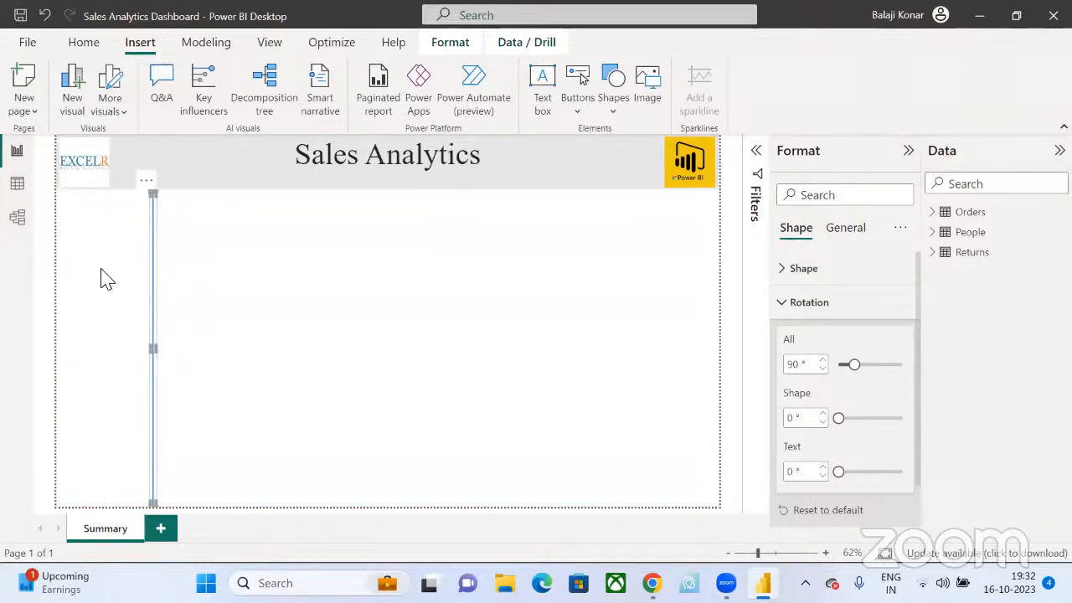
{"action": "left_click", "coordinate": [344, 331]}
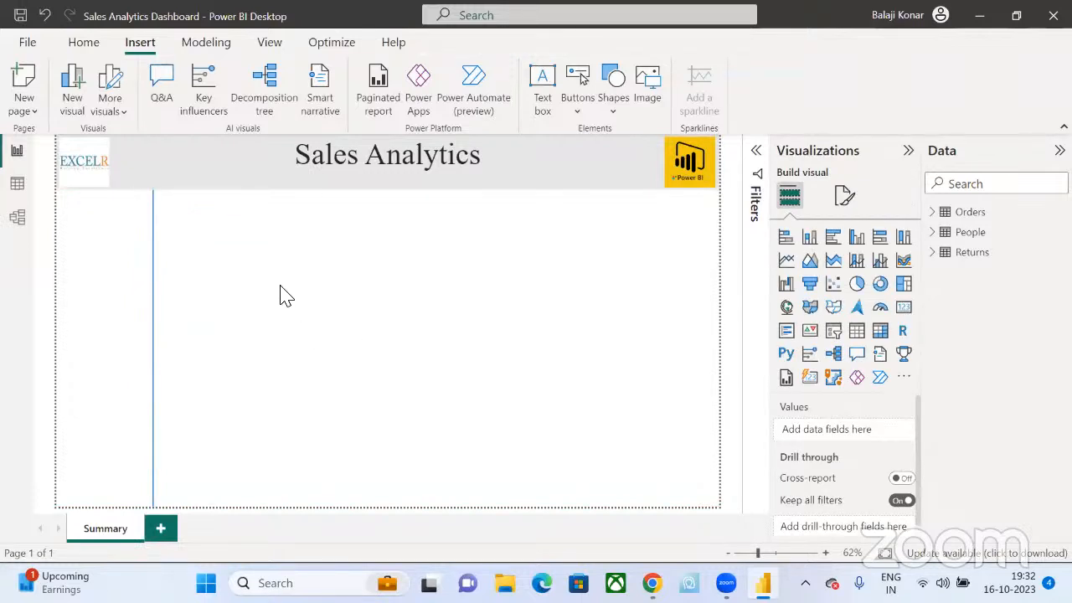
- Set the vertical divider line's fill colour to the orange theme colour, leaving the fill switched on
{"action": "left_click", "coordinate": [153, 315]}
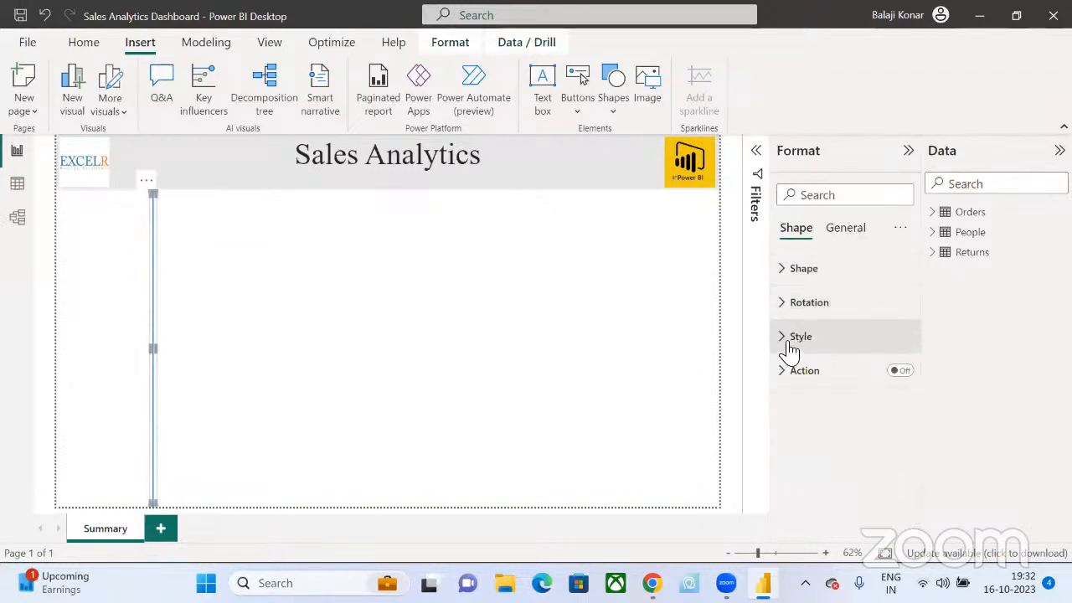
{"action": "left_click", "coordinate": [791, 339]}
{"action": "left_click", "coordinate": [817, 421]}
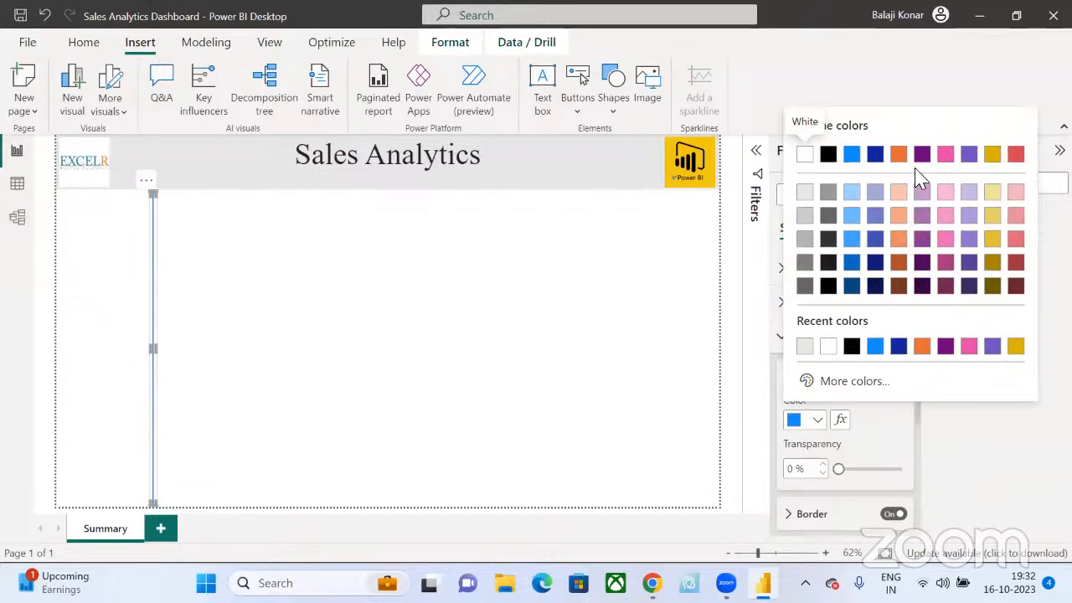
{"action": "left_click", "coordinate": [898, 154]}
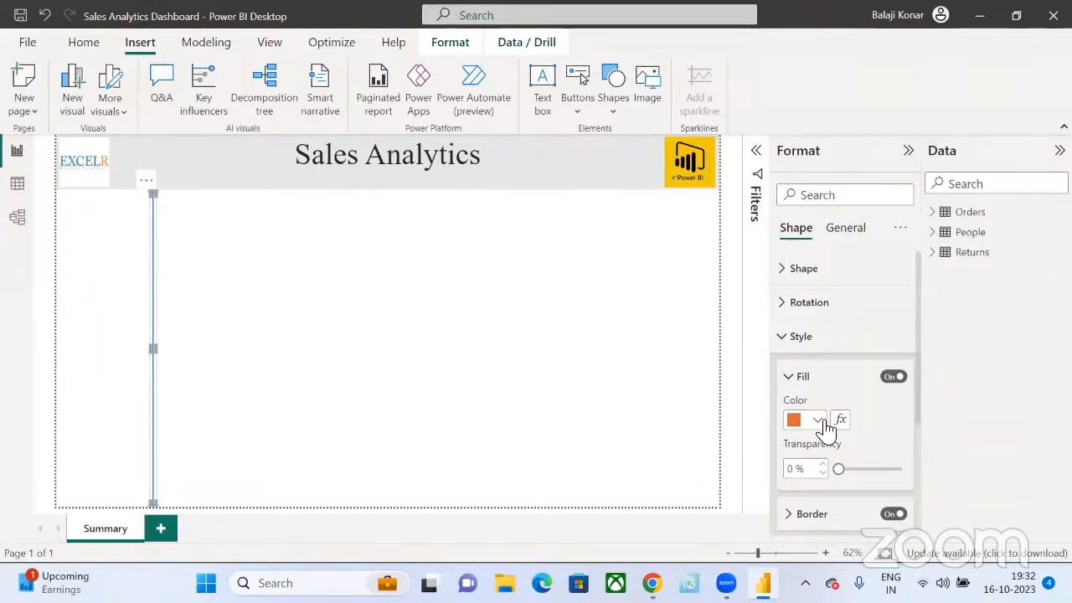
{"action": "left_click", "coordinate": [894, 378]}
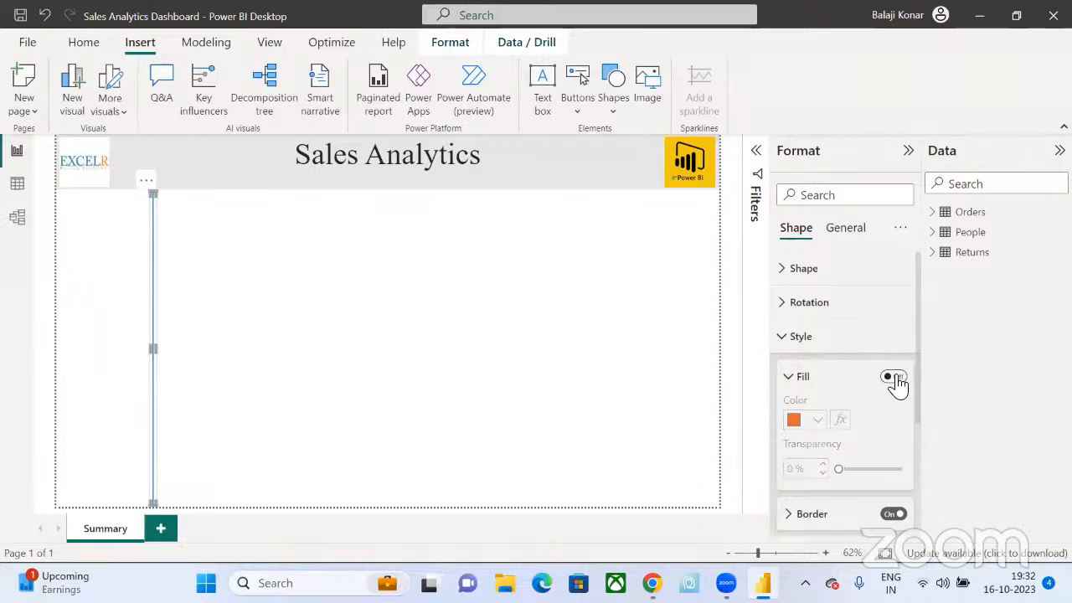
{"action": "left_click", "coordinate": [895, 379]}
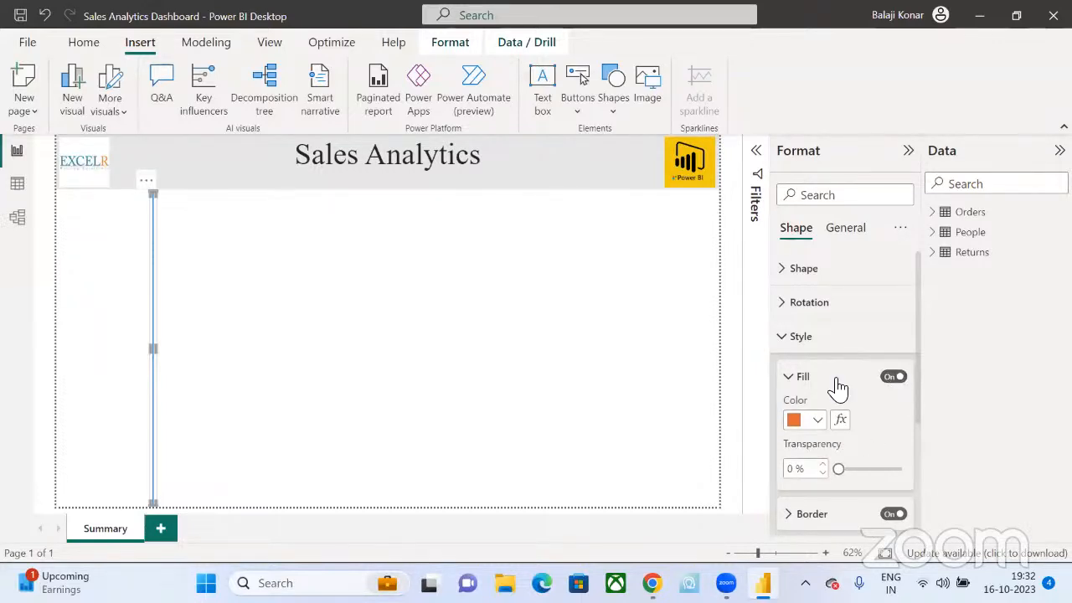
- Set the divider line's border colour to the base orange theme colour and deselect the line
{"action": "scroll", "coordinate": [839, 368], "scroll_direction": "down", "scroll_amount": 4}
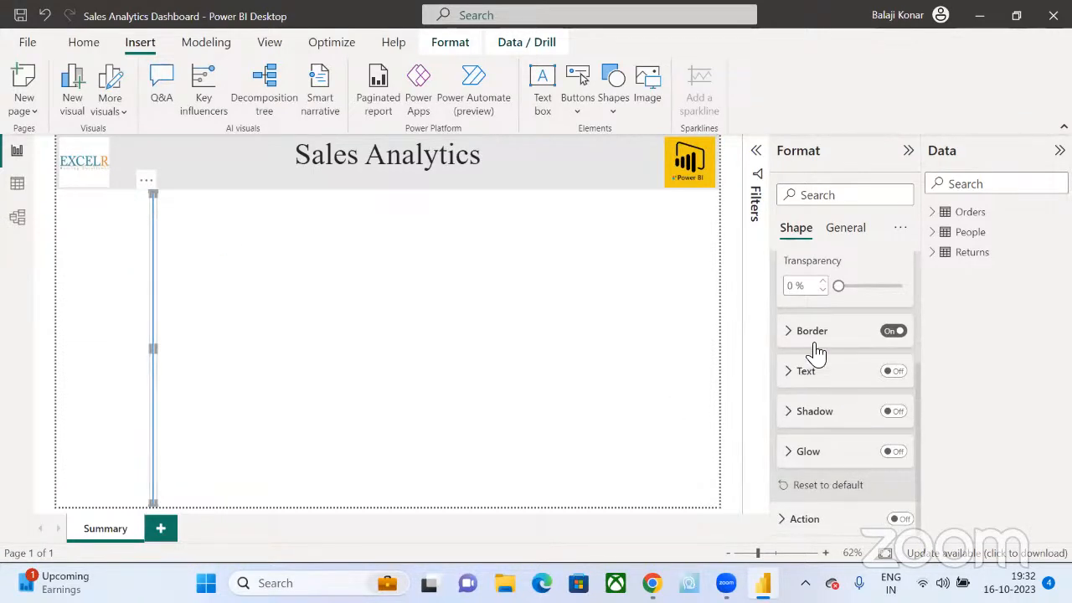
{"action": "left_click", "coordinate": [788, 372]}
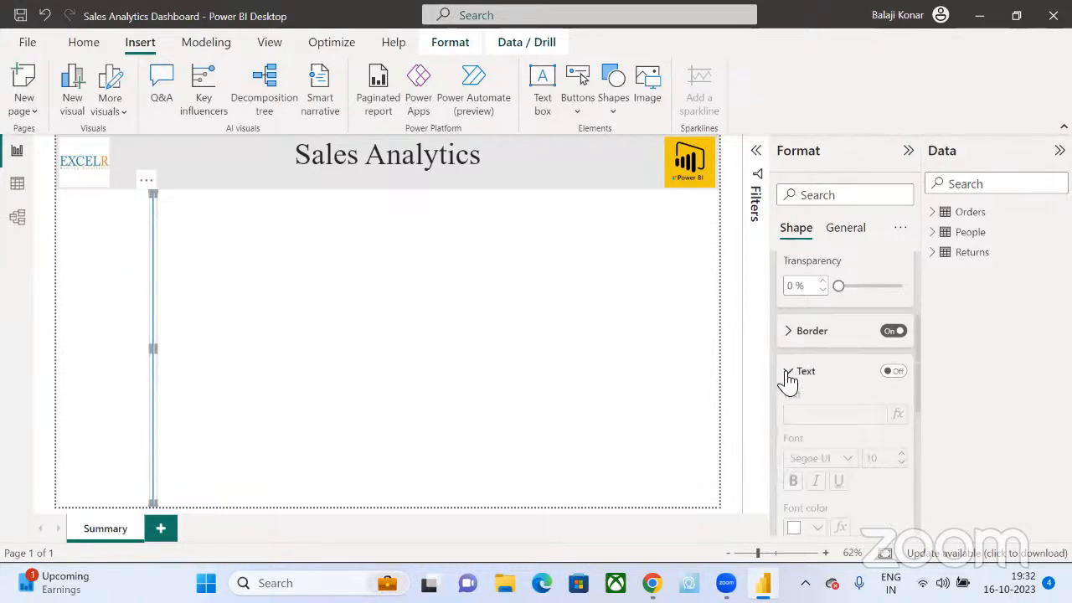
{"action": "left_click", "coordinate": [787, 373]}
{"action": "left_click", "coordinate": [796, 333]}
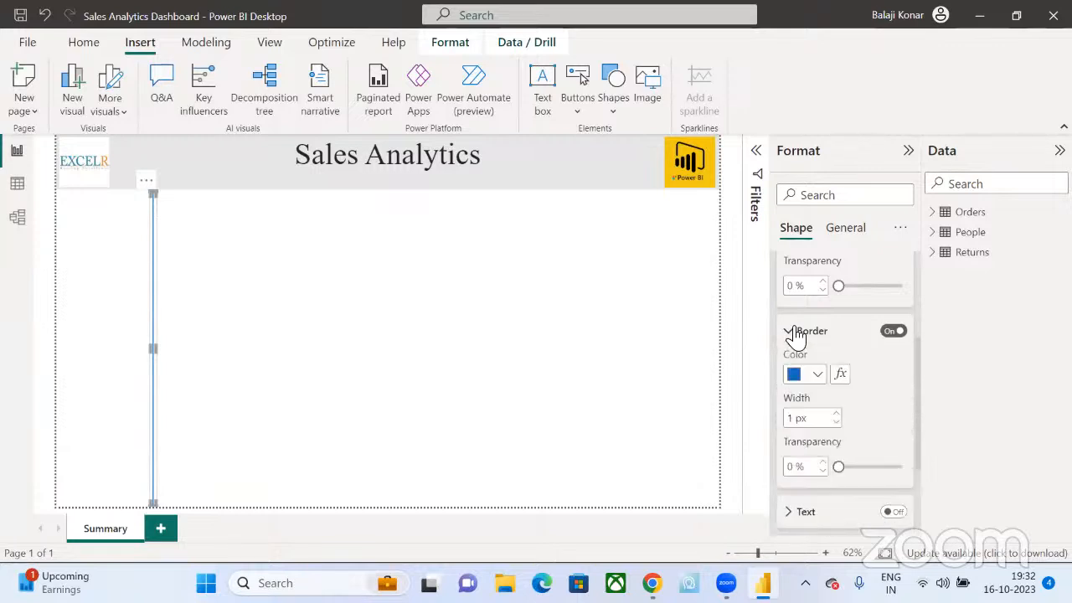
{"action": "left_click", "coordinate": [816, 374]}
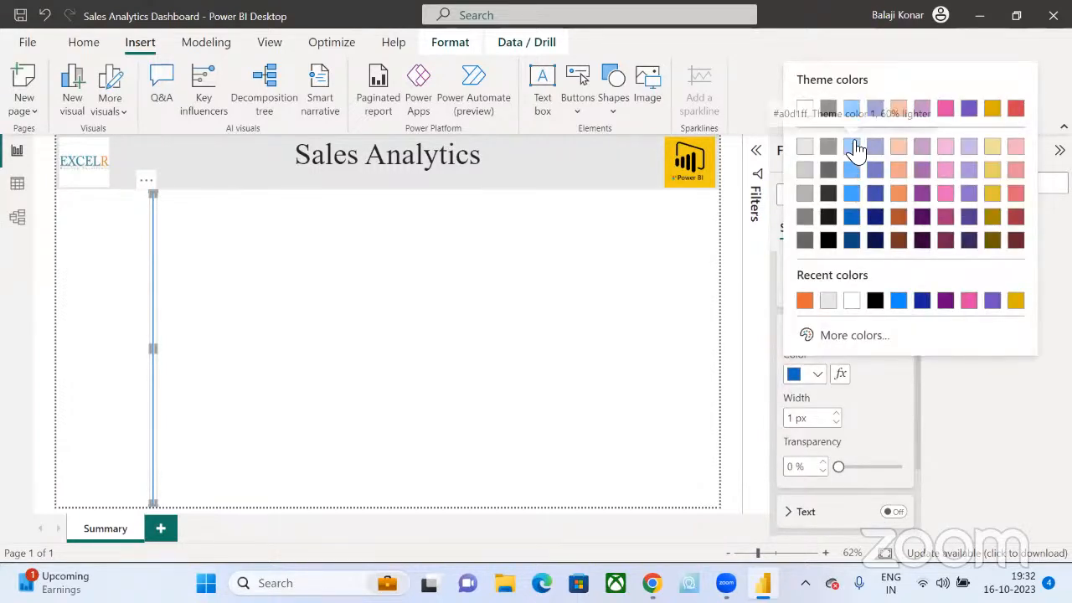
{"action": "left_click", "coordinate": [897, 219]}
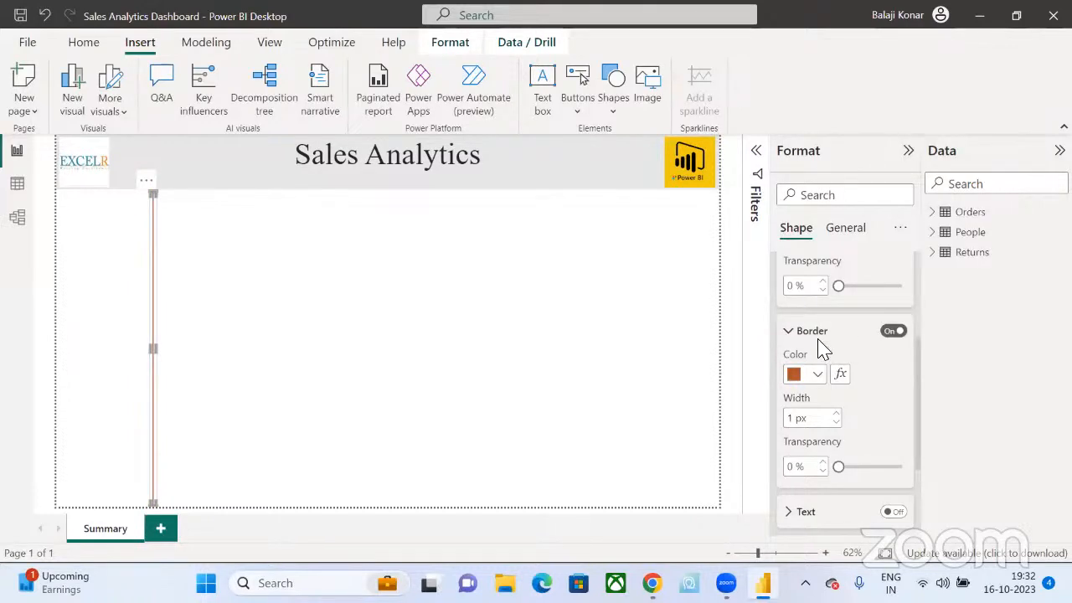
{"action": "scroll", "coordinate": [823, 350], "scroll_direction": "up", "scroll_amount": 3}
{"action": "scroll", "coordinate": [819, 348], "scroll_direction": "down", "scroll_amount": 4}
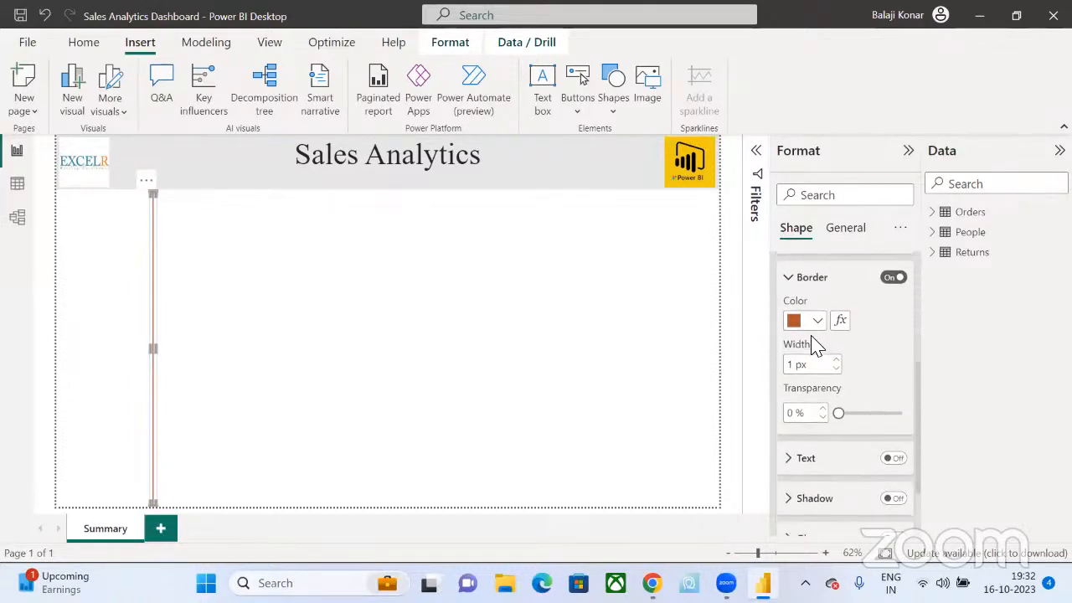
{"action": "left_click", "coordinate": [816, 323]}
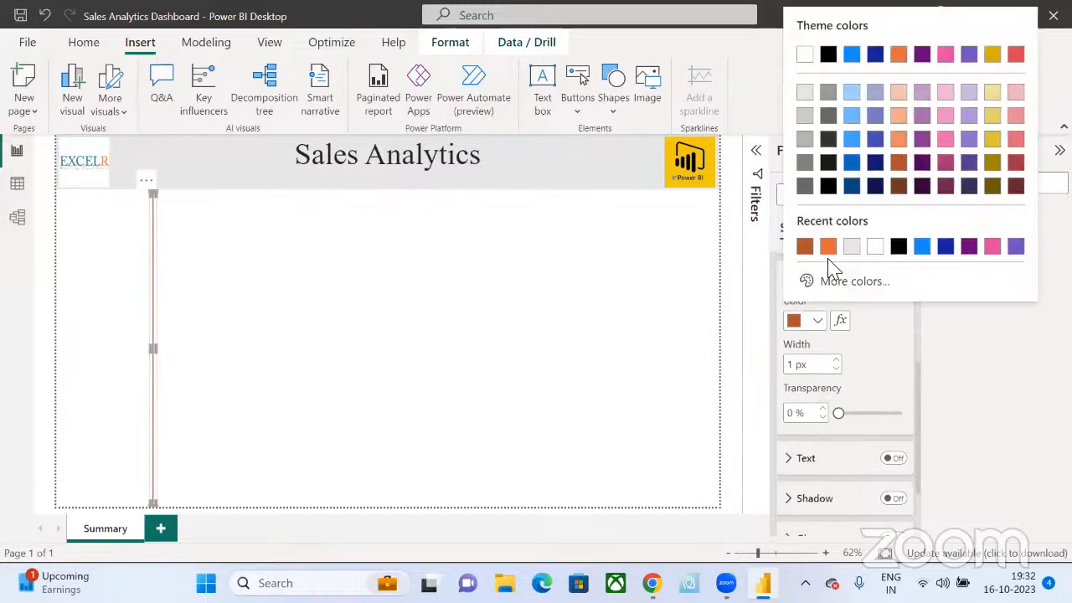
{"action": "left_click", "coordinate": [897, 53]}
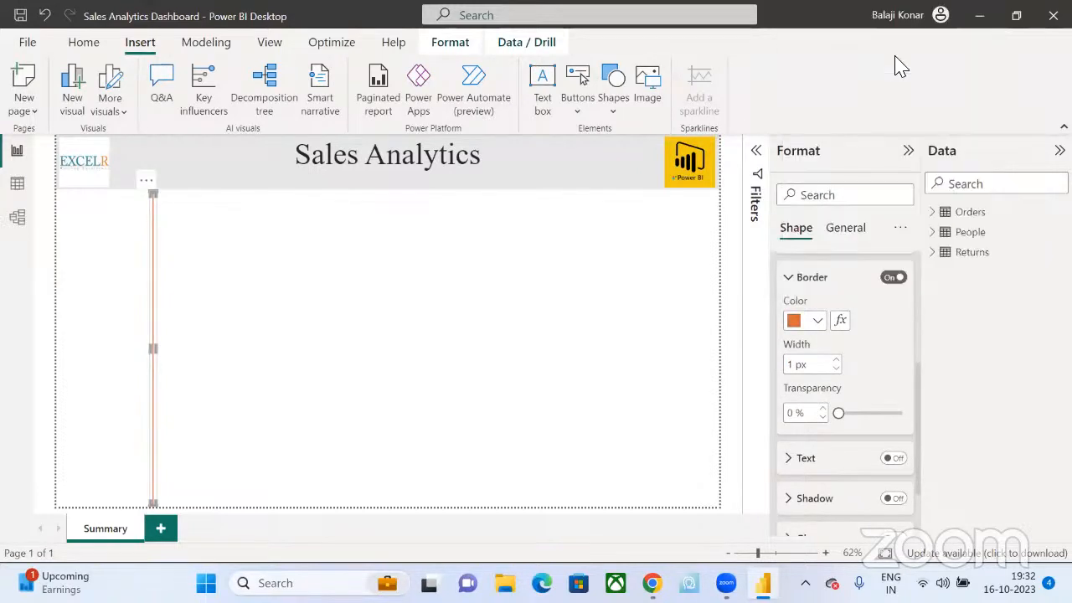
{"action": "left_click", "coordinate": [463, 307]}
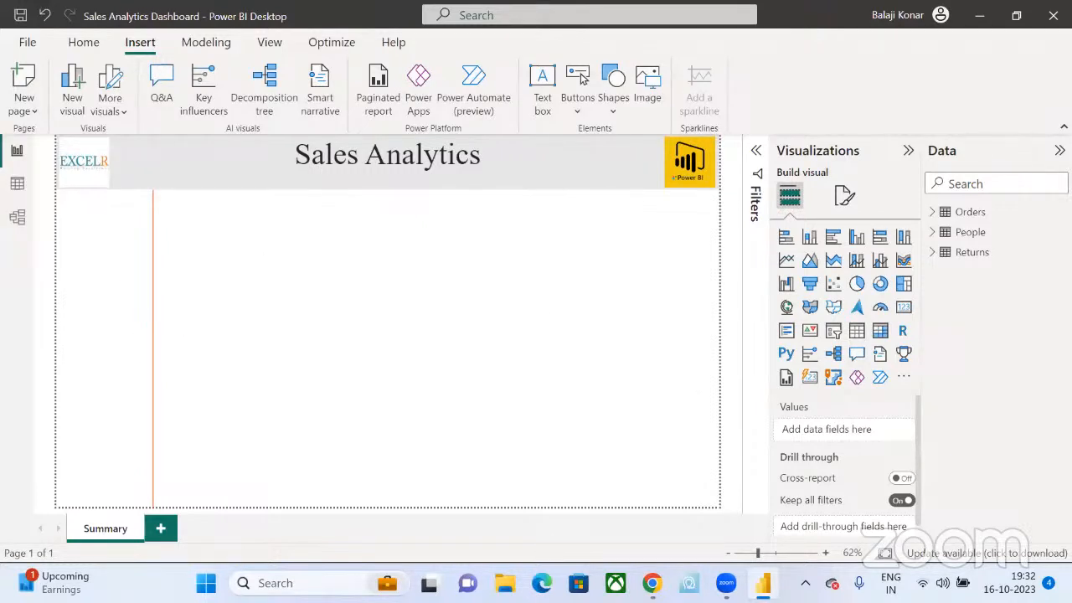
- Insert a second line shape with an overall rotation of 90° and place it in a narrow frame just right of the orange divider
{"action": "mouse_move", "coordinate": [652, 584]}
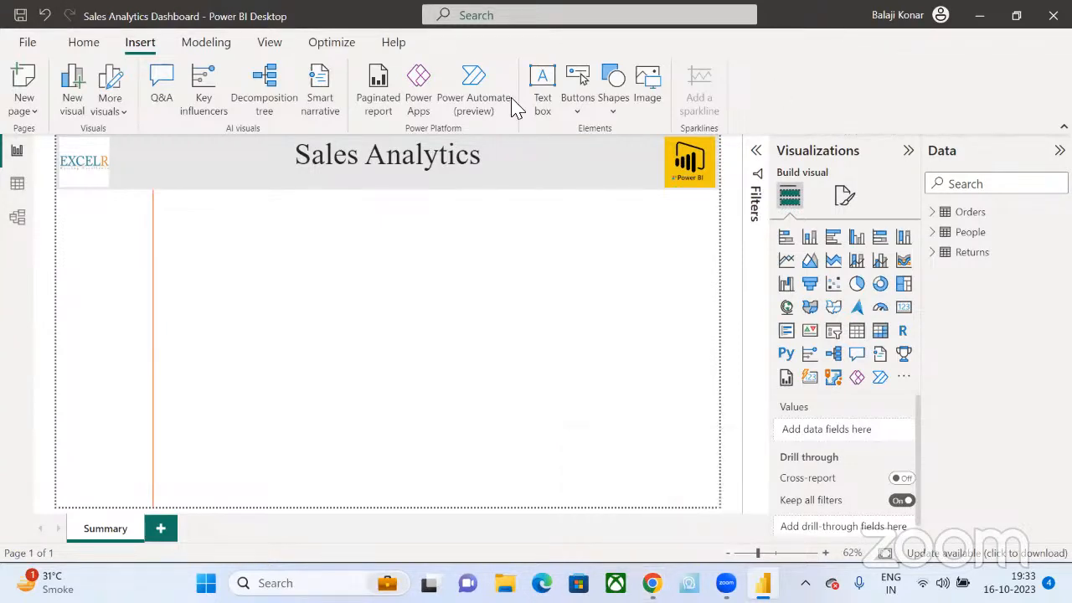
{"action": "left_click", "coordinate": [609, 107]}
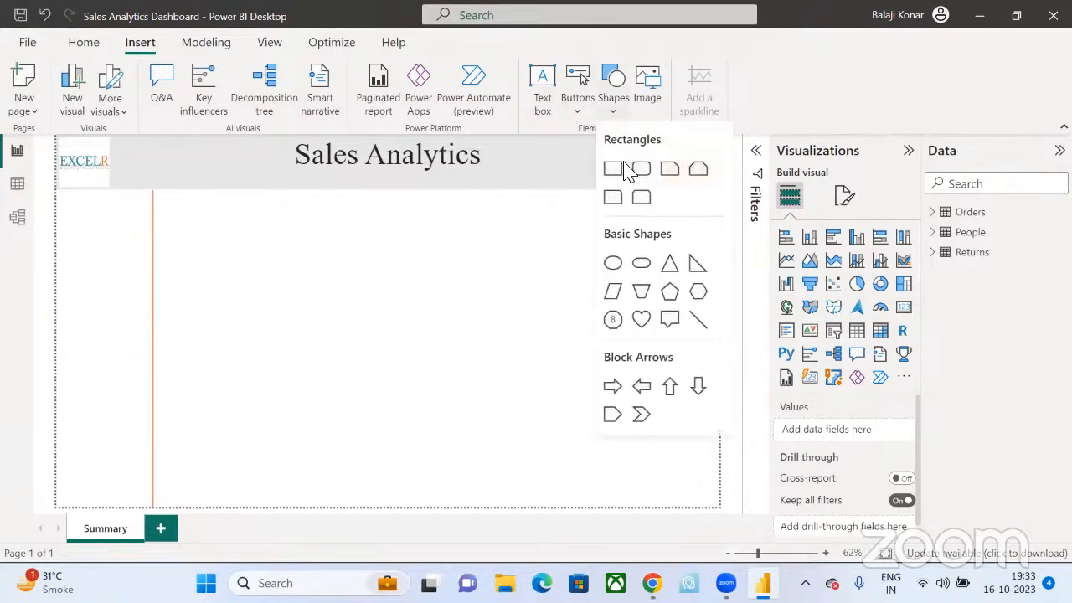
{"action": "left_click", "coordinate": [699, 321]}
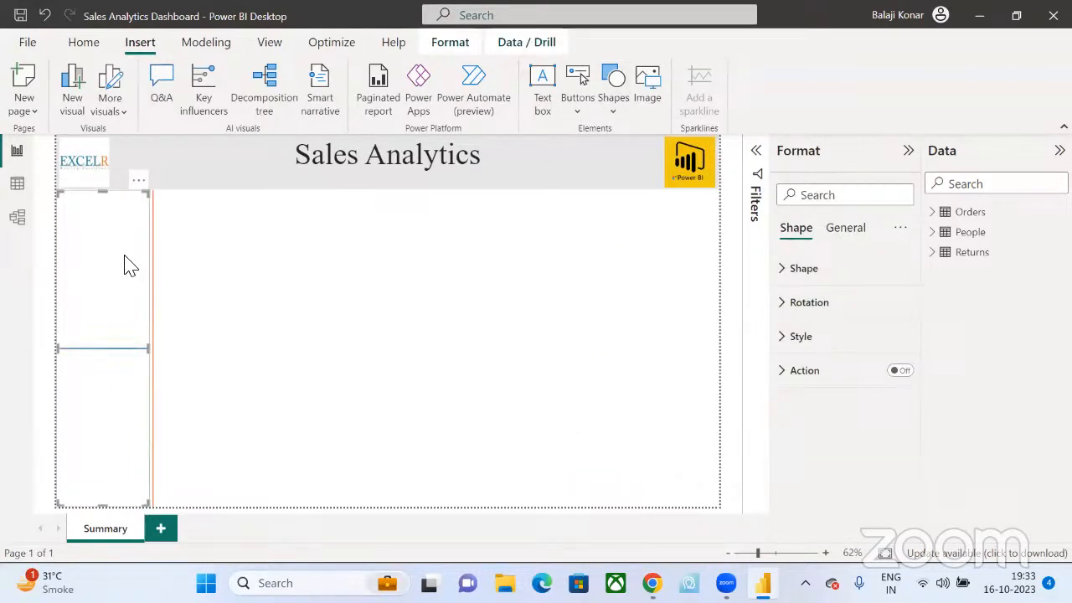
{"action": "left_click_drag", "start_coordinate": [129, 263], "coordinate": [620, 305]}
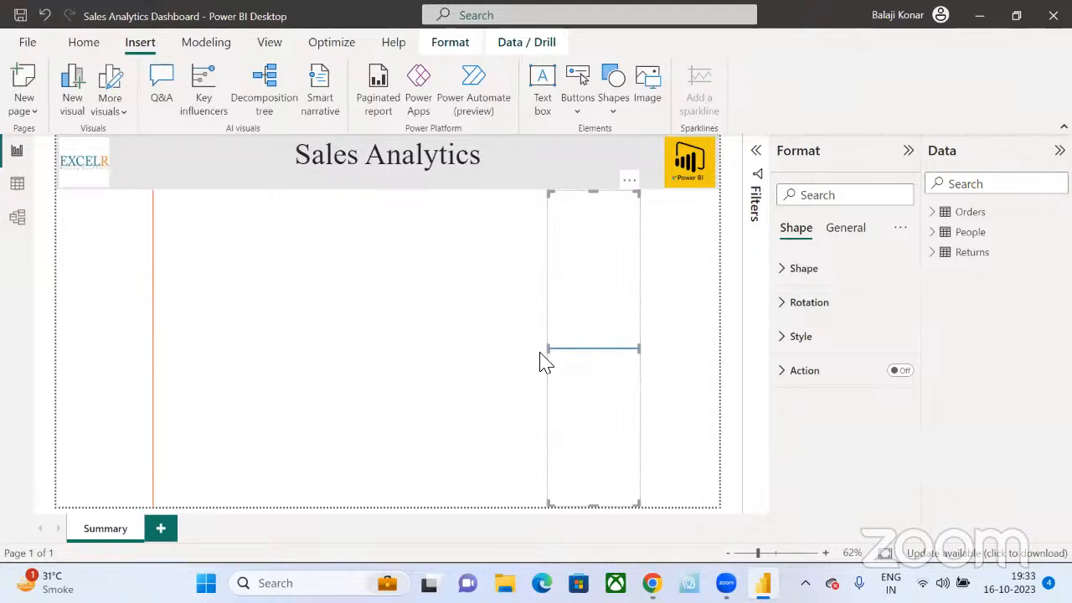
{"action": "left_click", "coordinate": [787, 303]}
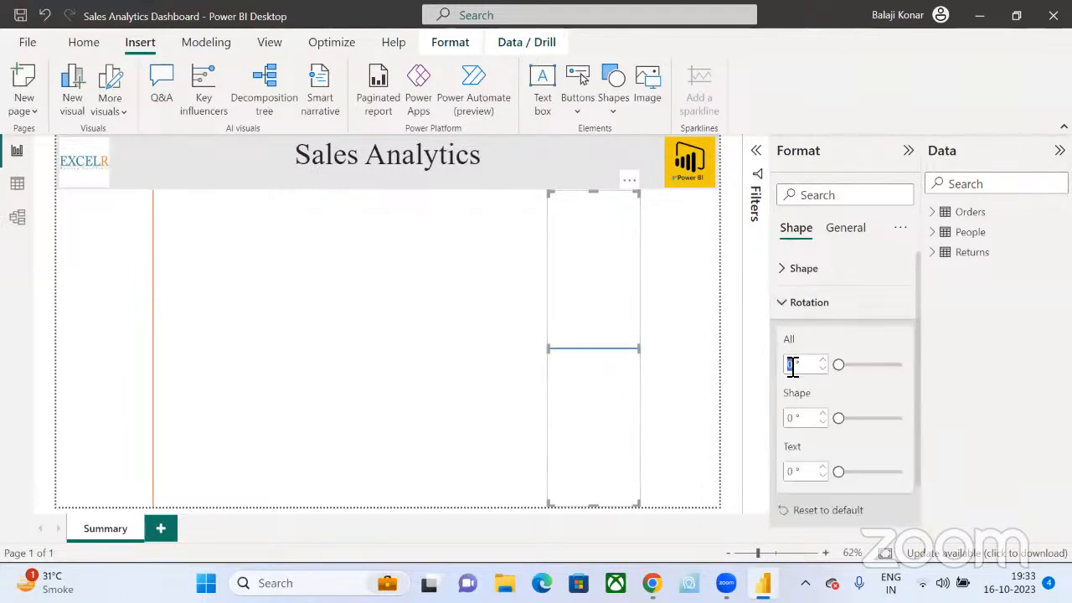
{"action": "type", "text": "90"}
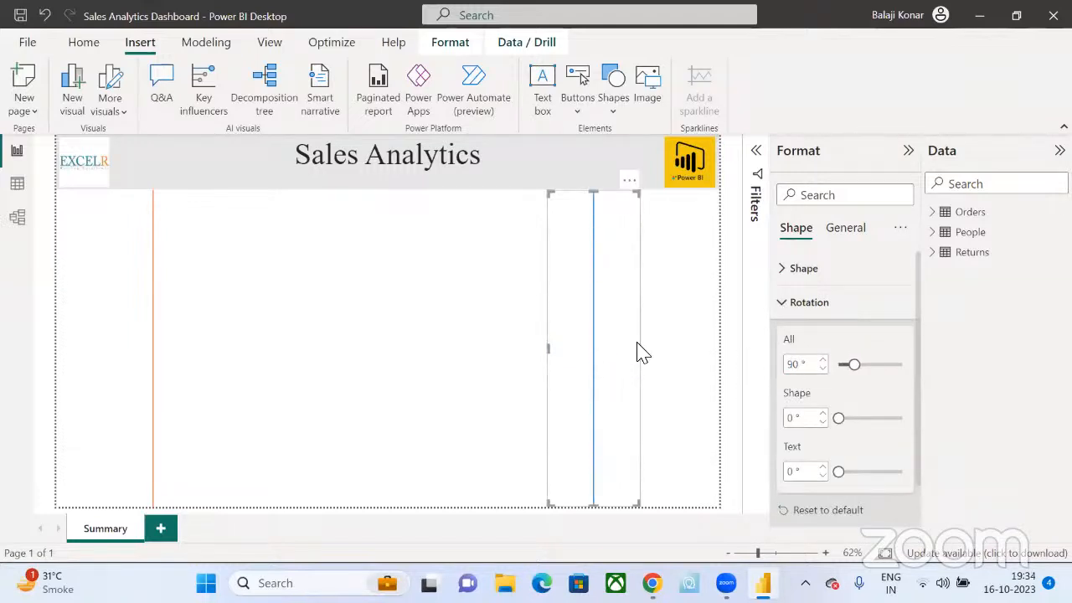
{"action": "left_click_drag", "start_coordinate": [643, 356], "coordinate": [184, 409]}
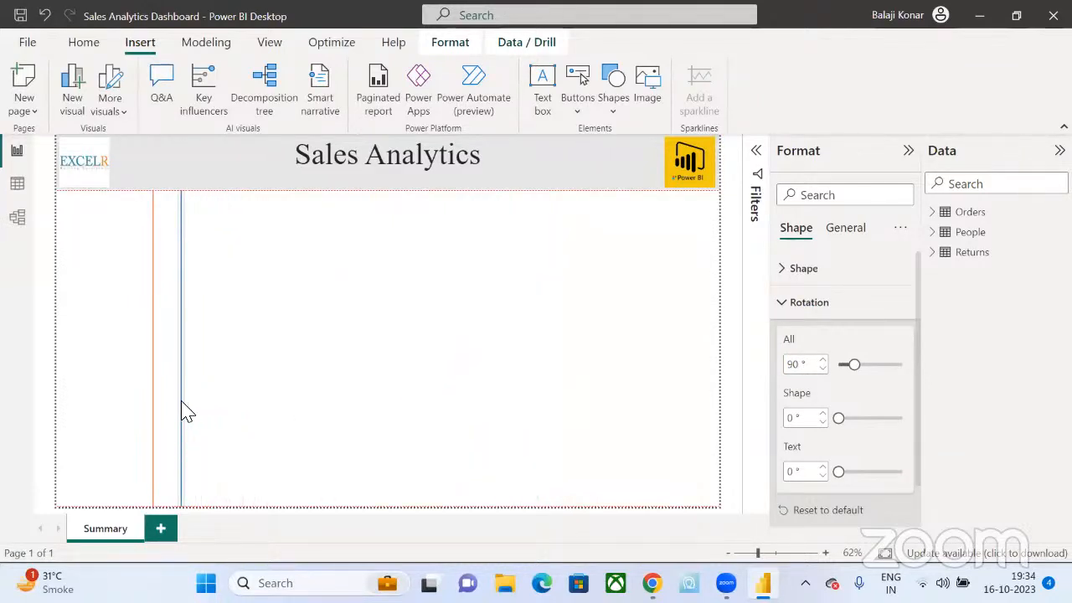
- Try a gold border colour on the second line, and remove that line from the page
{"action": "left_click", "coordinate": [782, 306]}
{"action": "left_click", "coordinate": [783, 343]}
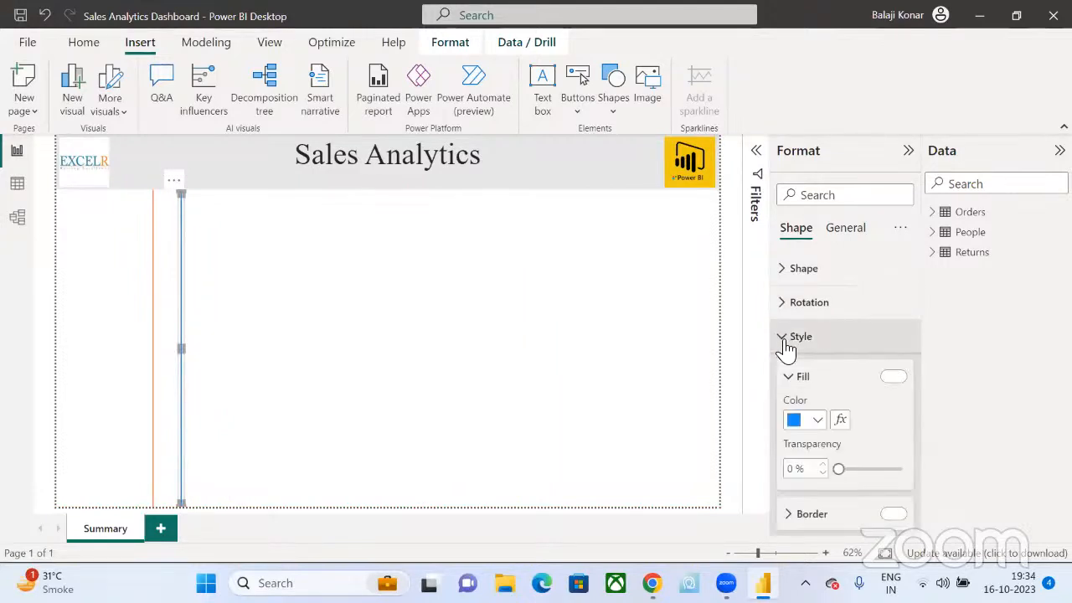
{"action": "scroll", "coordinate": [829, 481], "scroll_direction": "down", "scroll_amount": 3}
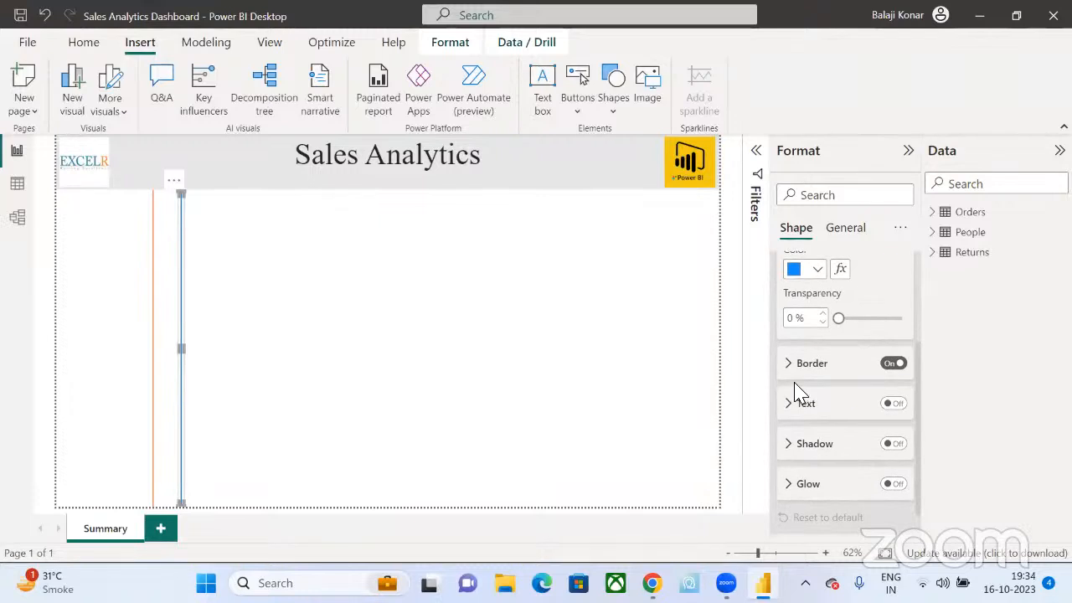
{"action": "left_click", "coordinate": [790, 365]}
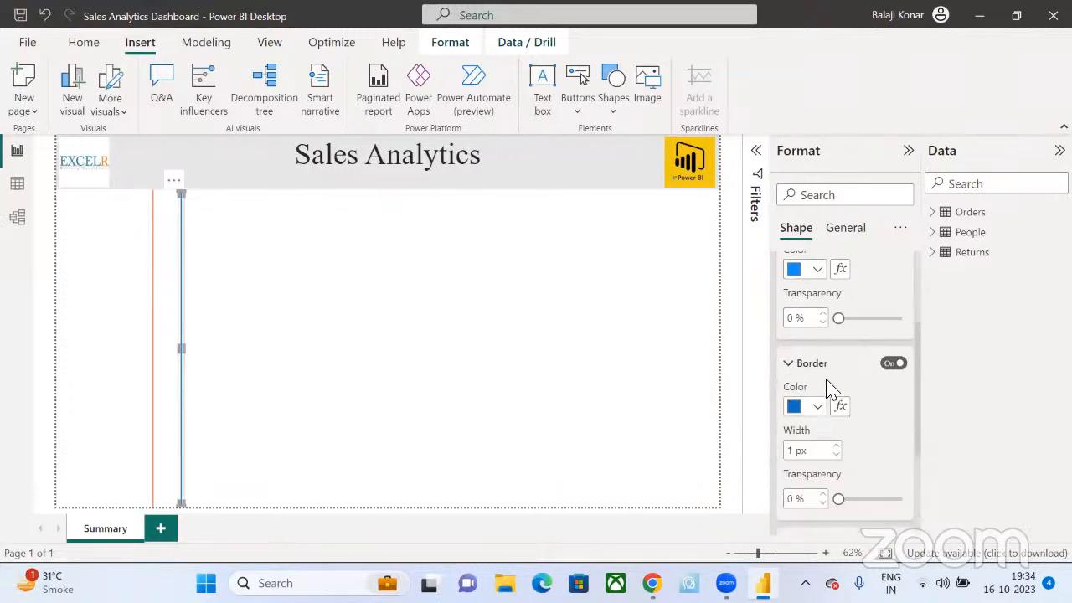
{"action": "left_click", "coordinate": [816, 407]}
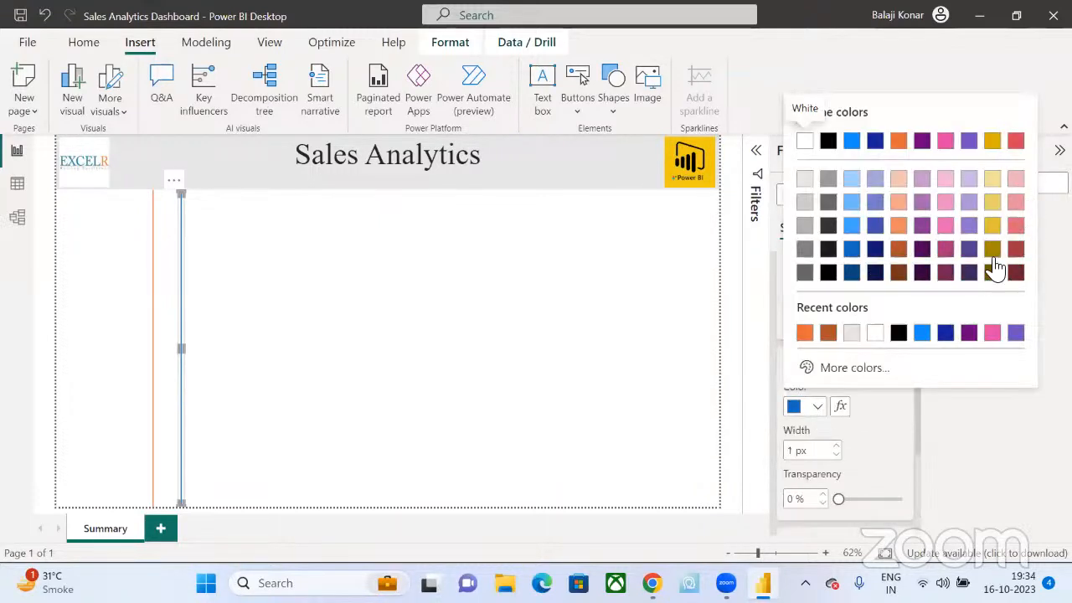
{"action": "left_click", "coordinate": [993, 226]}
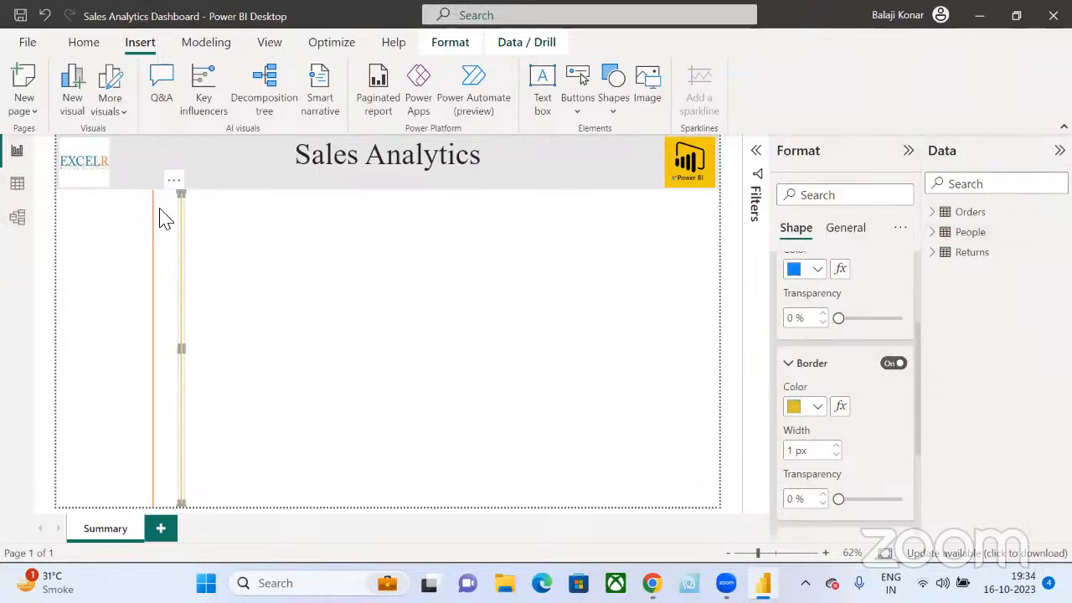
{"action": "left_click", "coordinate": [174, 180]}
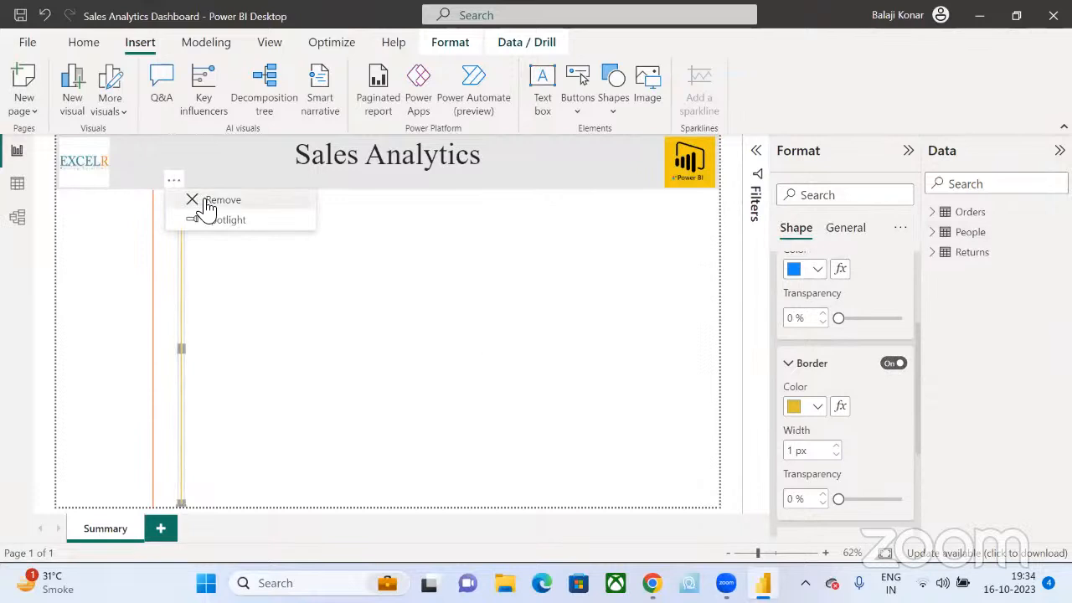
{"action": "left_click", "coordinate": [206, 201]}
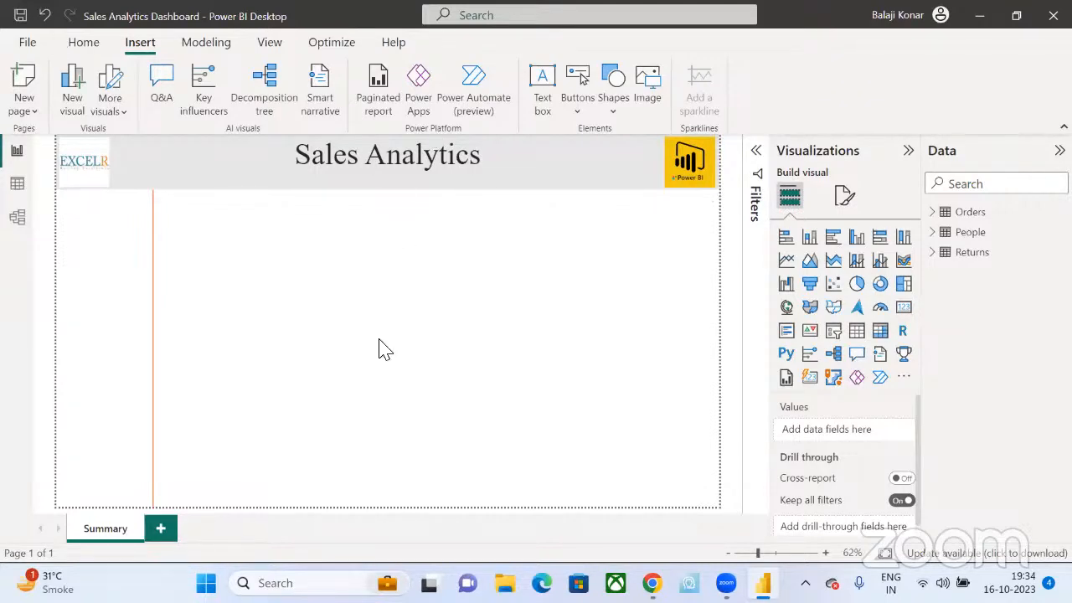
- Add a slicer left of the divider line with Year and Month from the Orders table's Order Date hierarchy, and expand 2022 in it
{"action": "left_click", "coordinate": [932, 213]}
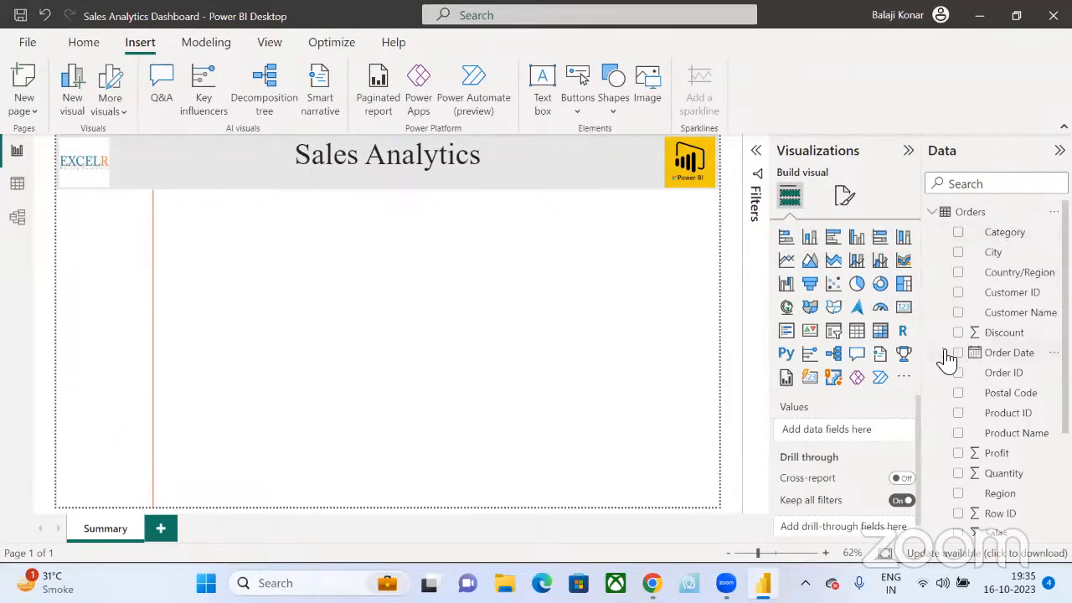
{"action": "left_click", "coordinate": [831, 334]}
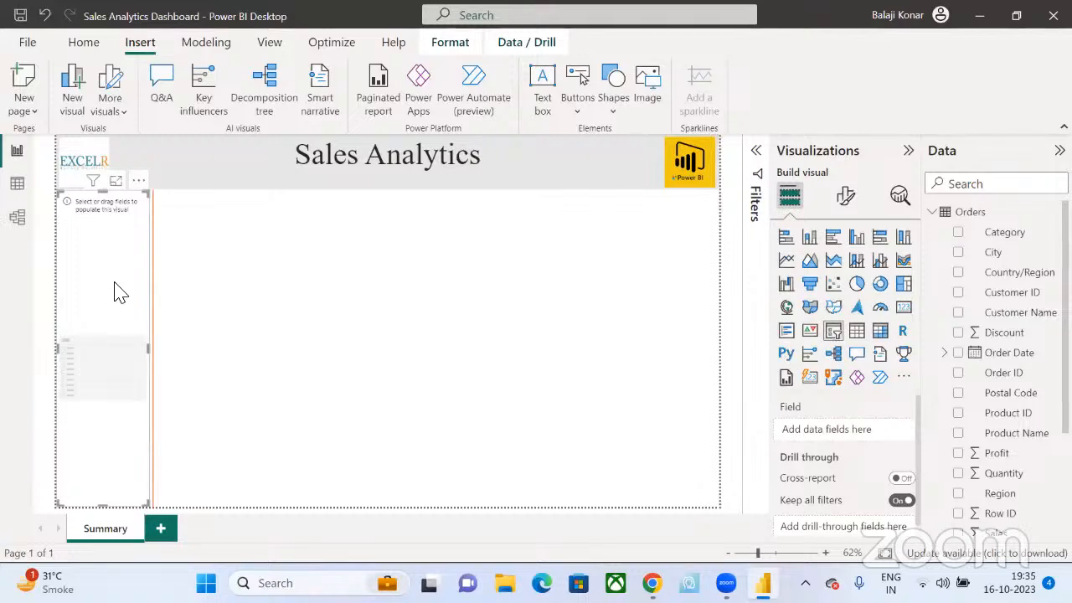
{"action": "left_click", "coordinate": [945, 352]}
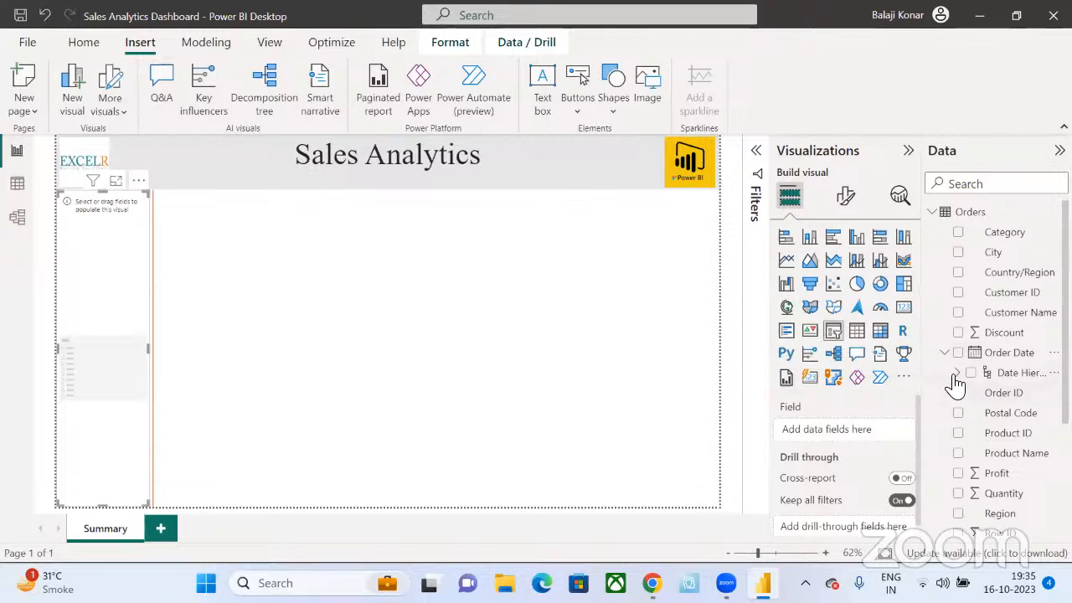
{"action": "left_click", "coordinate": [956, 373]}
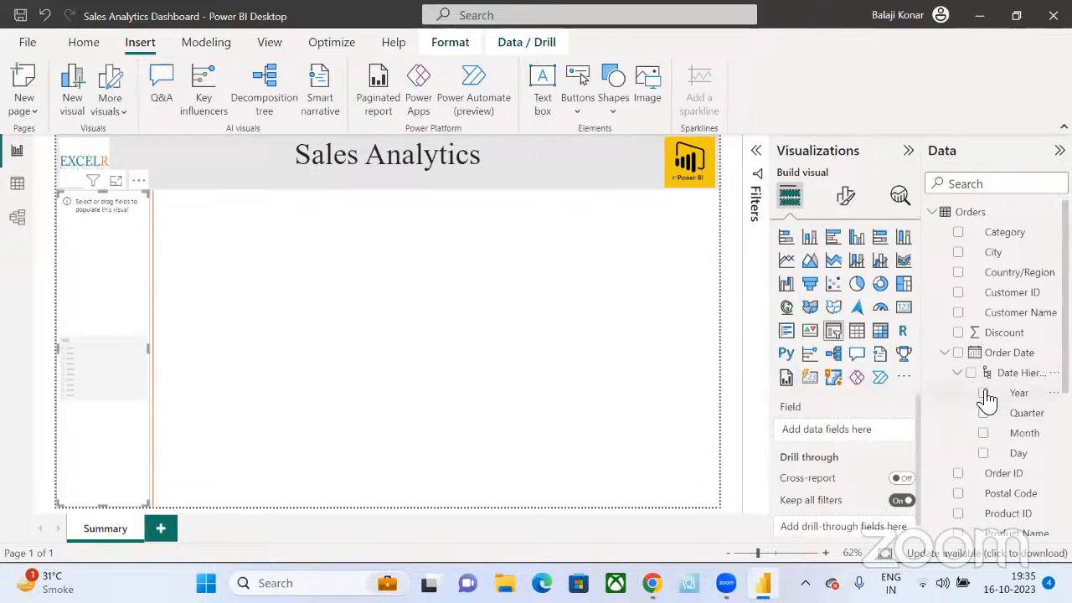
{"action": "left_click", "coordinate": [984, 393]}
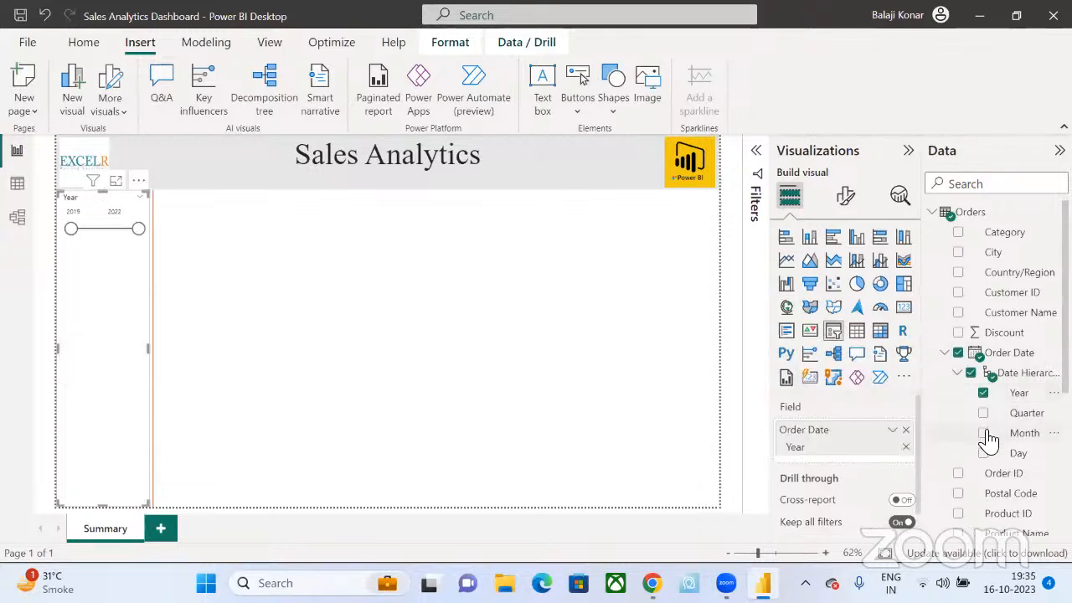
{"action": "left_click", "coordinate": [984, 433]}
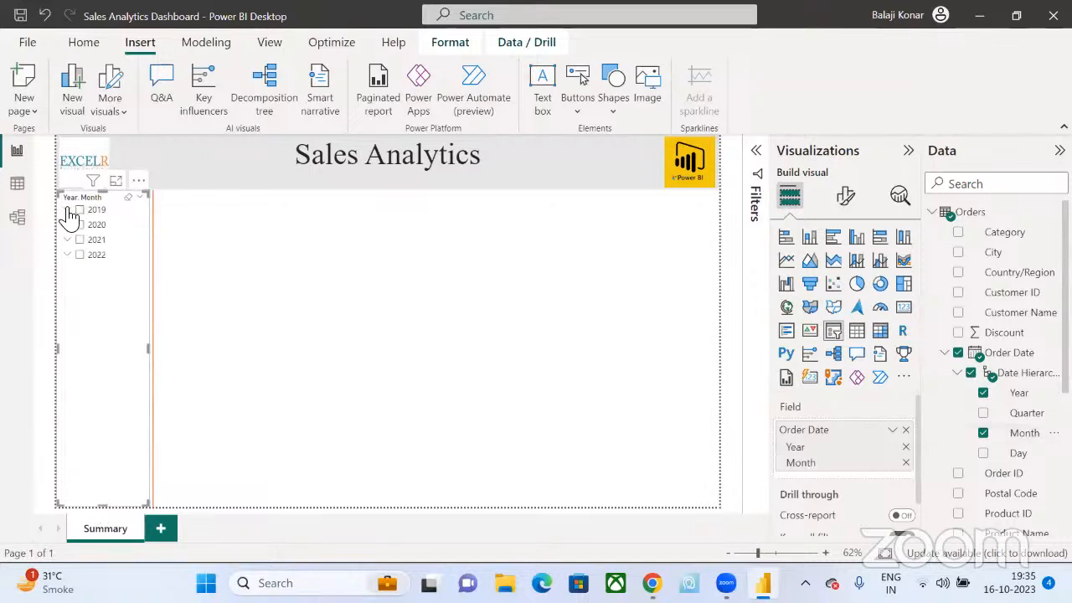
{"action": "left_click", "coordinate": [69, 256]}
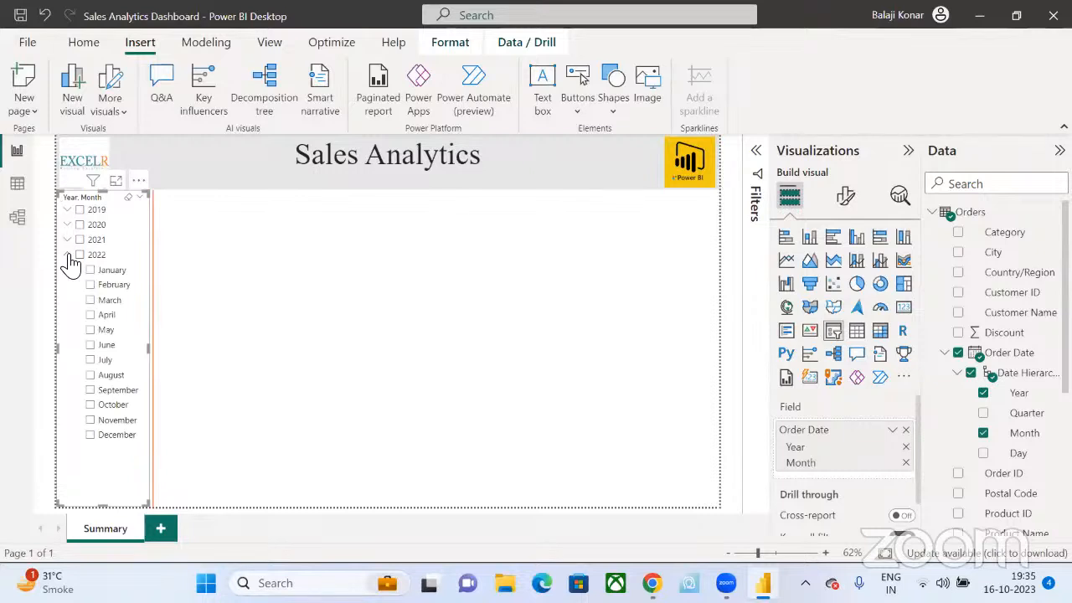
- Collapse 2022 in the Year and Month slicer, clear its Order Date field, and remove the slicer from the page
{"action": "left_click", "coordinate": [68, 255]}
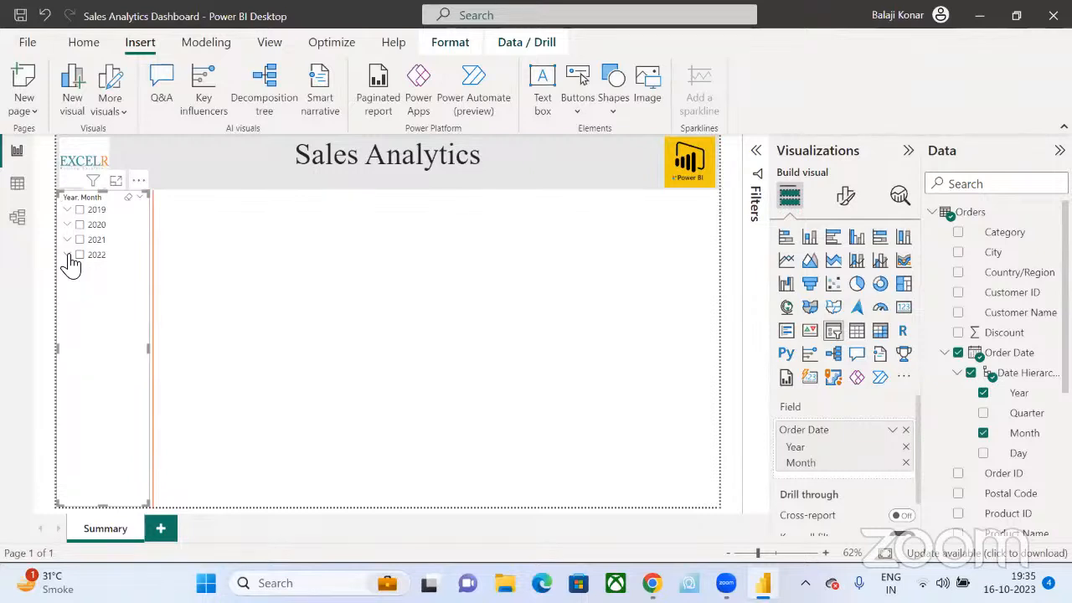
{"action": "left_click", "coordinate": [905, 431]}
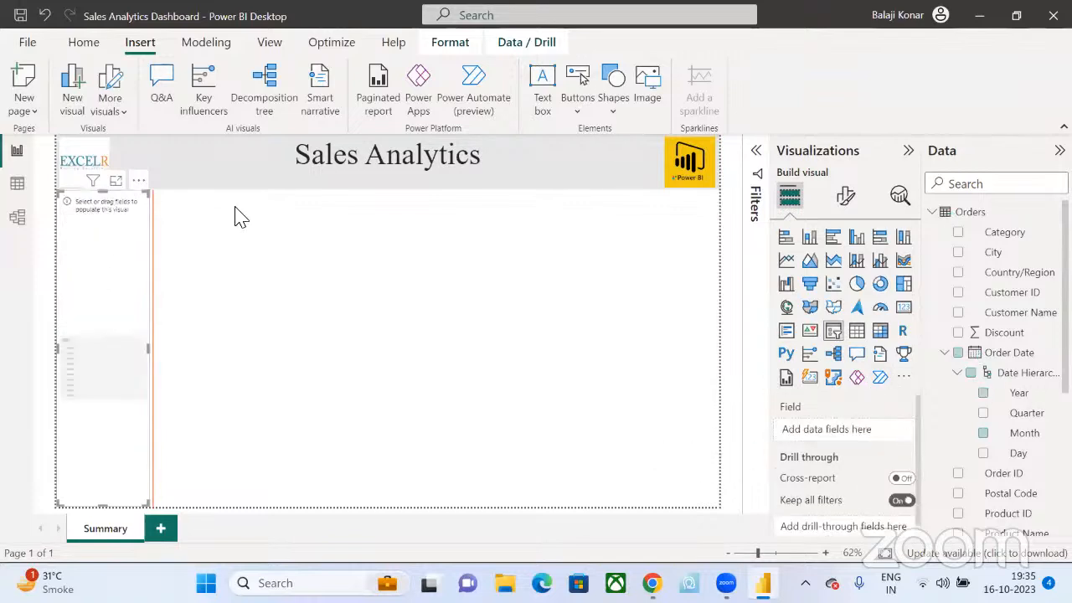
{"action": "left_click", "coordinate": [139, 180]}
{"action": "left_click", "coordinate": [169, 201]}
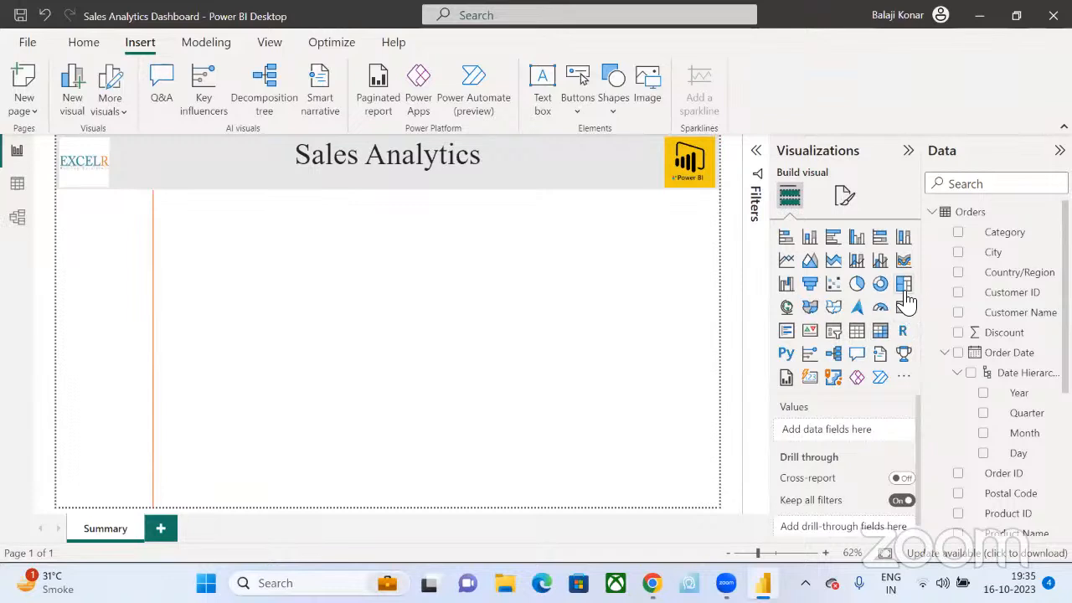
- Add a new slicer with Year and Month from the Orders table's Order Date hierarchy, and check 2022's months by expanding and collapsing it
{"action": "left_click", "coordinate": [833, 331]}
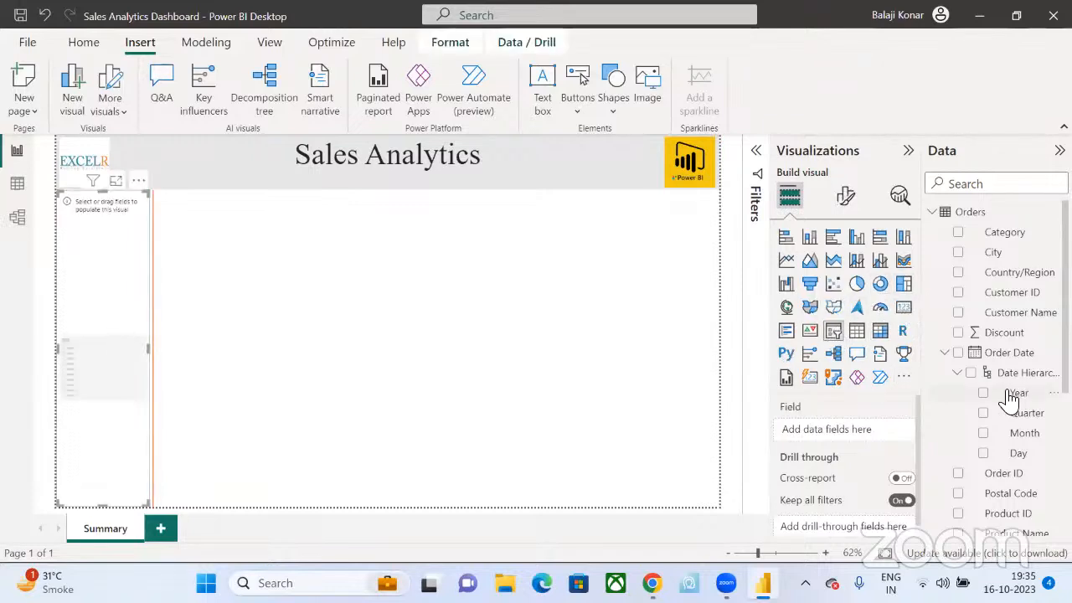
{"action": "left_click", "coordinate": [983, 393]}
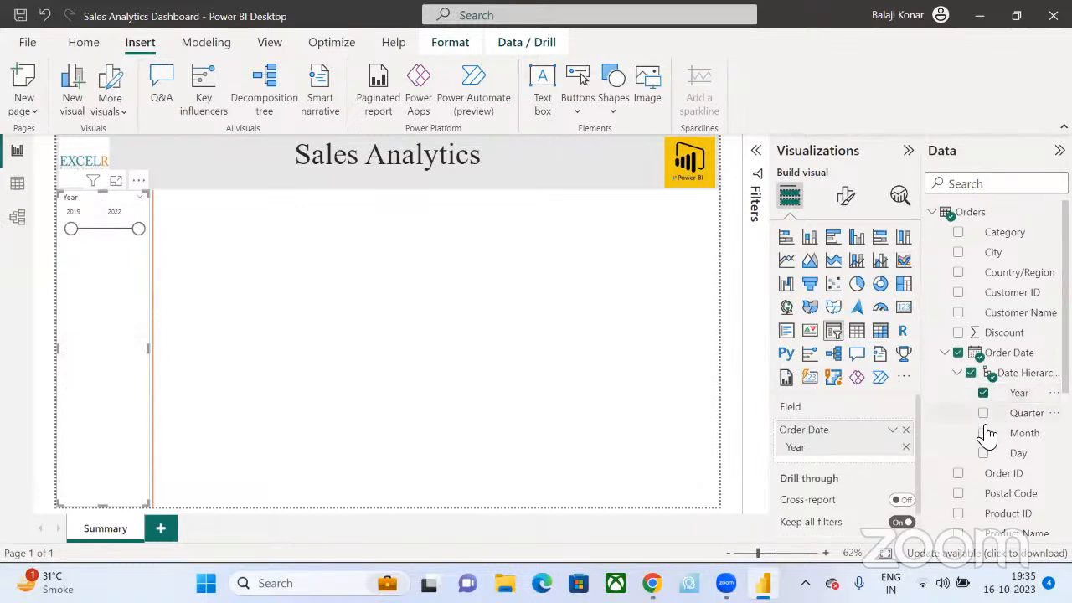
{"action": "left_click", "coordinate": [983, 433]}
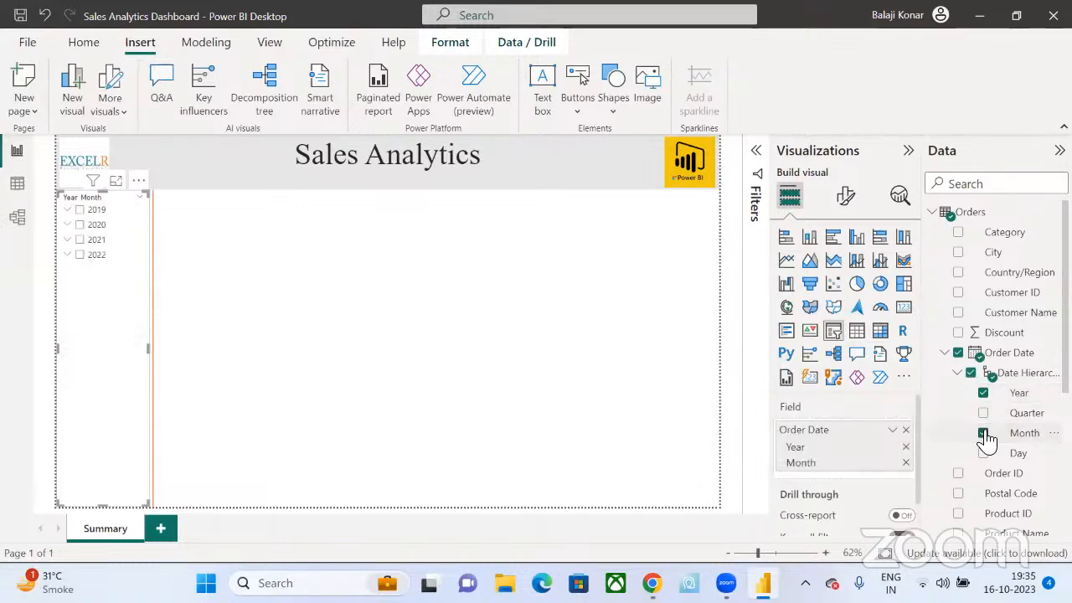
{"action": "left_click", "coordinate": [69, 255]}
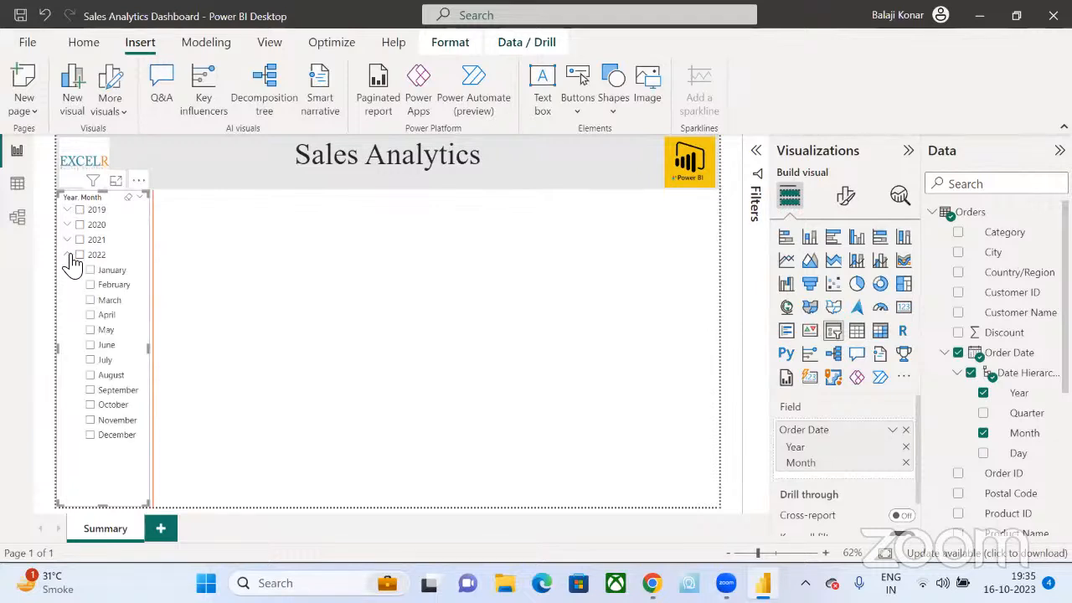
{"action": "left_click", "coordinate": [69, 256]}
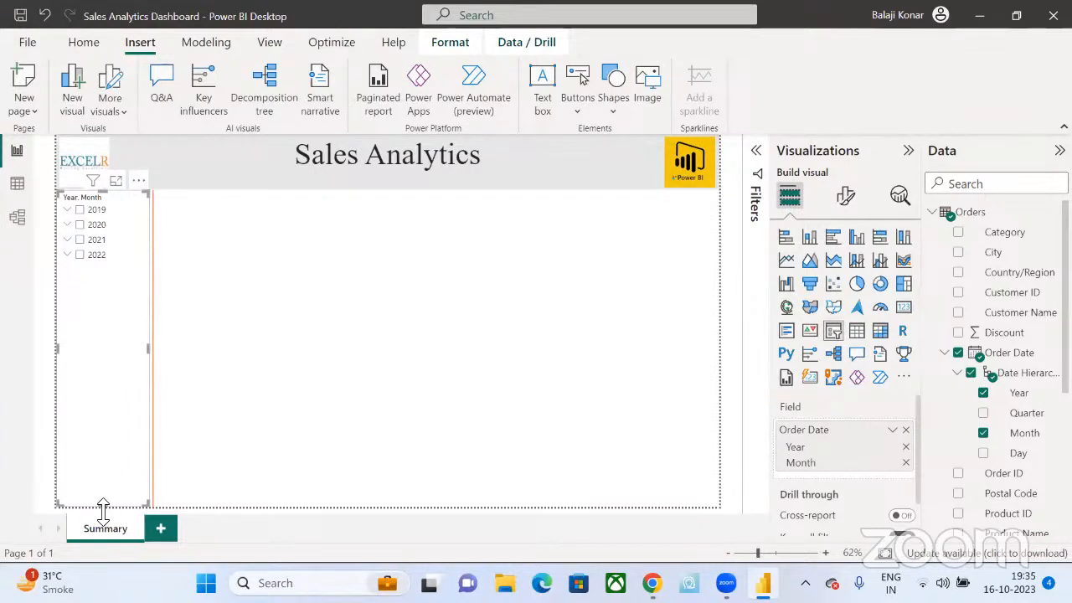
- Shorten the Year and Month slicer from its lower edge and set its style to Dropdown
{"action": "left_click_drag", "start_coordinate": [103, 505], "coordinate": [98, 334]}
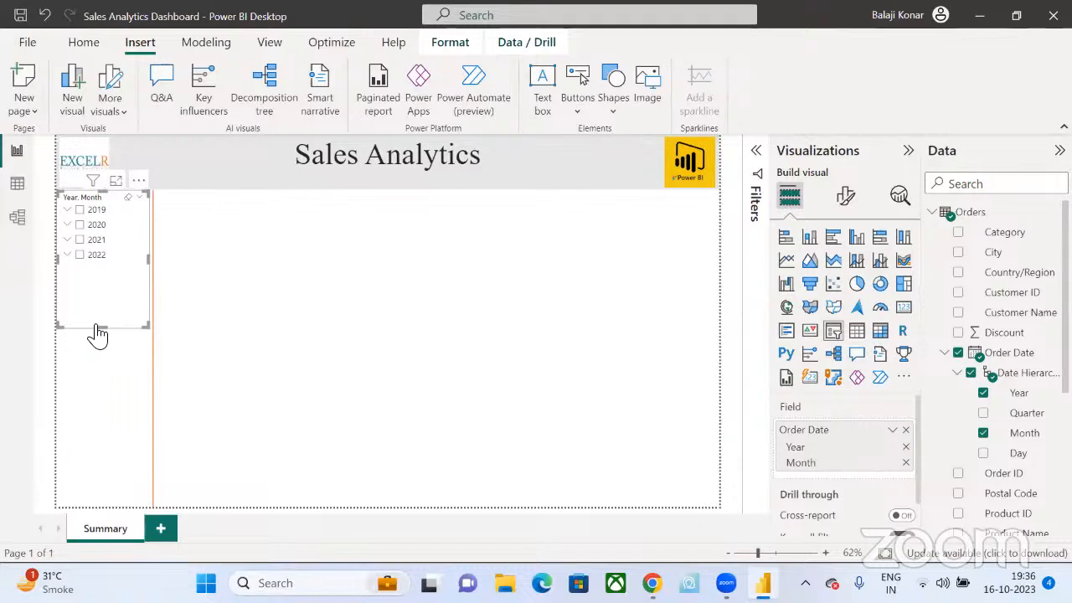
{"action": "left_click", "coordinate": [845, 201]}
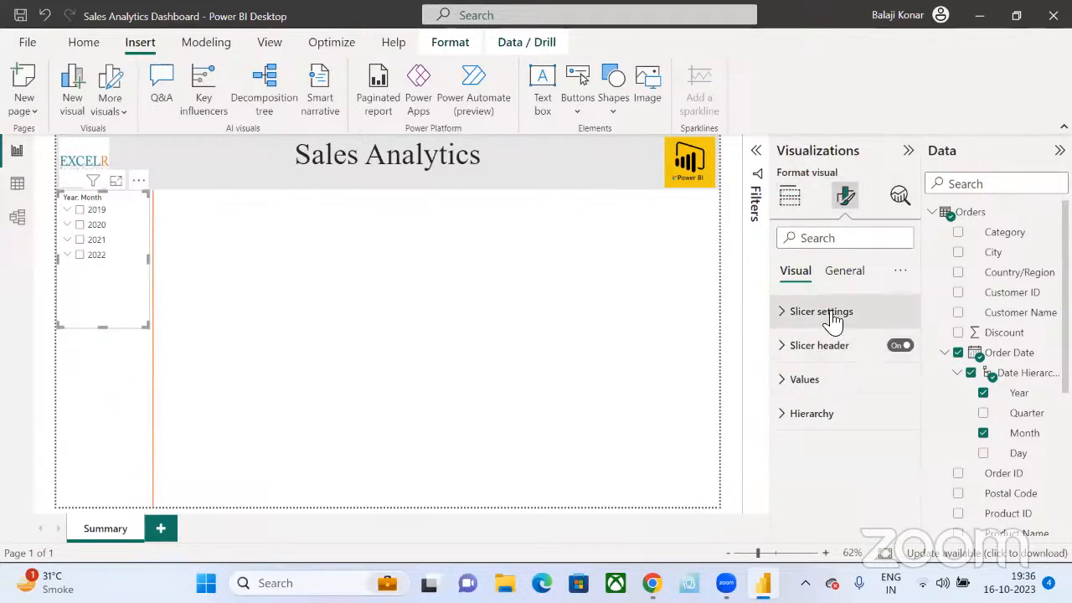
{"action": "left_click", "coordinate": [831, 310]}
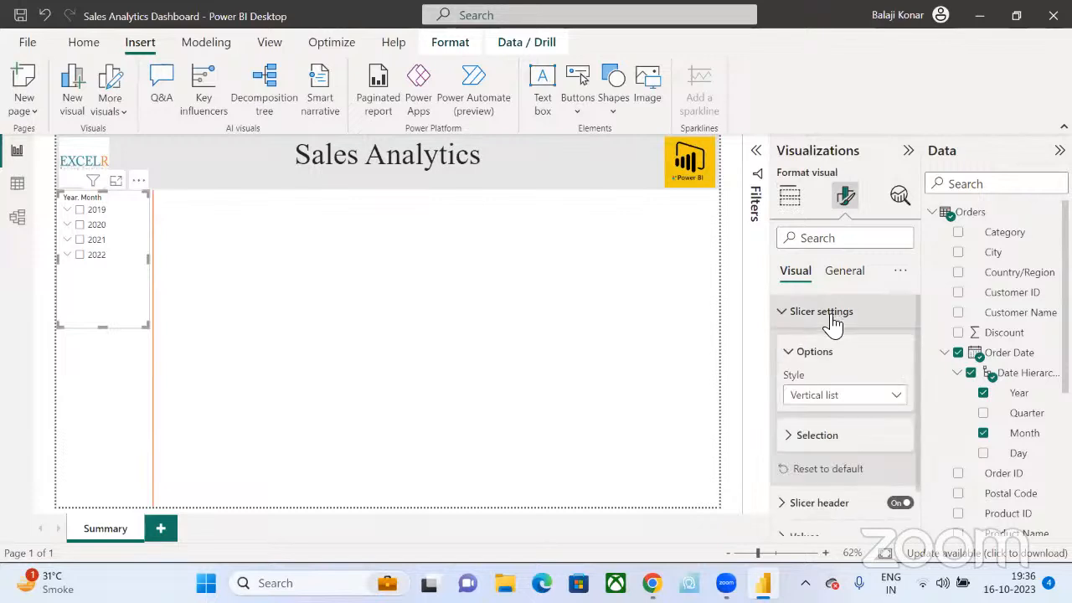
{"action": "left_click", "coordinate": [827, 402]}
{"action": "left_click", "coordinate": [818, 435]}
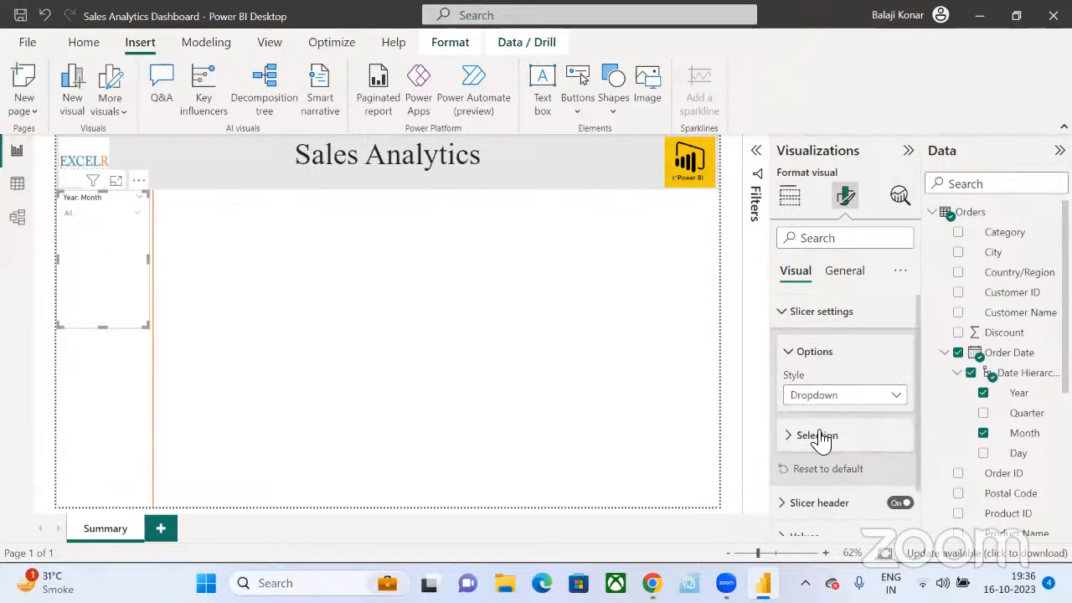
- Check the dropdown slicer by expanding and collapsing 2019 and 2022, clear the 2022 selection, and close the list
{"action": "left_click", "coordinate": [130, 219]}
{"action": "left_click", "coordinate": [71, 227]}
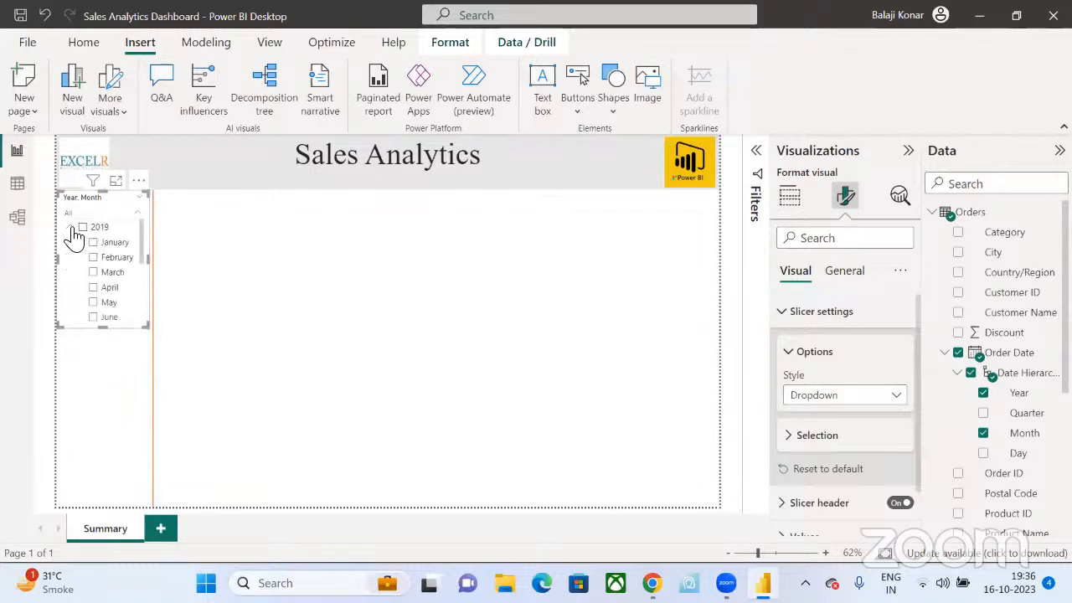
{"action": "left_click", "coordinate": [71, 228]}
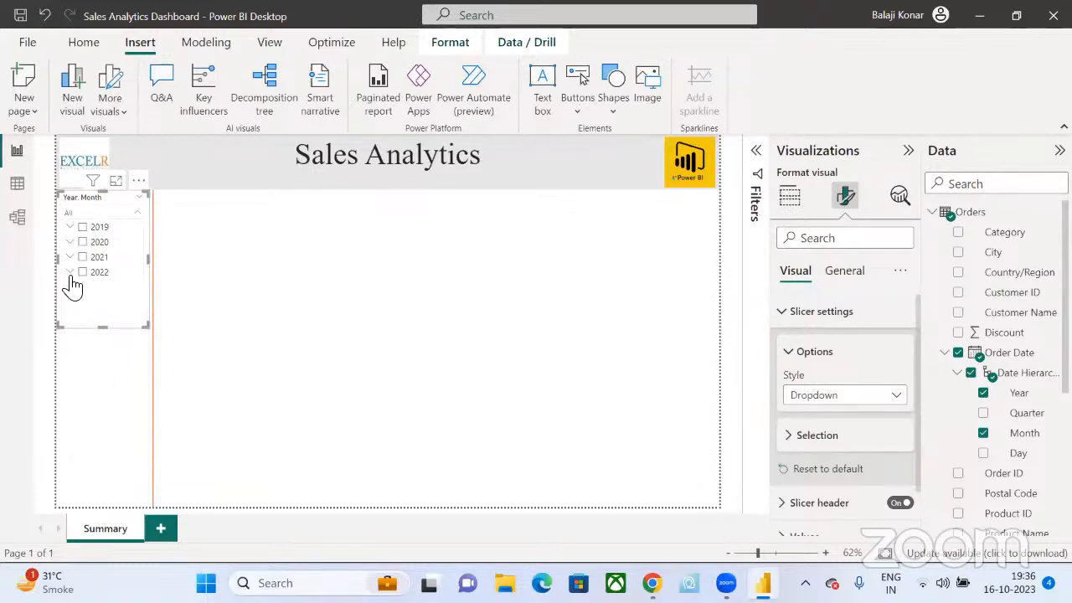
{"action": "left_click", "coordinate": [72, 272]}
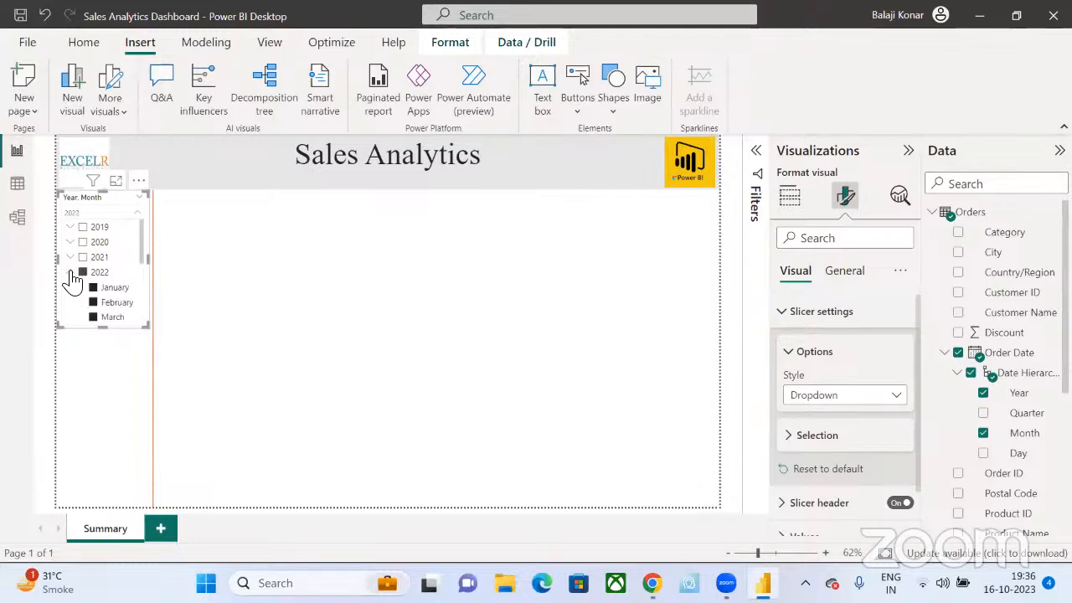
{"action": "left_click", "coordinate": [71, 274]}
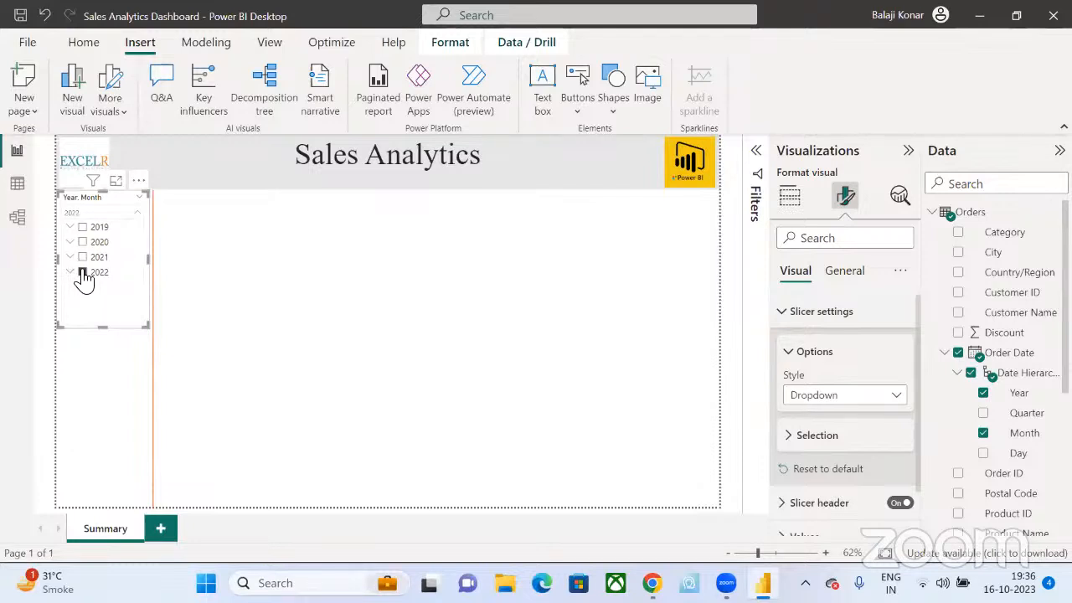
{"action": "left_click", "coordinate": [83, 273]}
{"action": "left_click", "coordinate": [96, 209]}
- Reduce the slicer's height to fit the closed dropdown and set its header title text to "Select Period"
{"action": "left_click_drag", "start_coordinate": [100, 330], "coordinate": [117, 247]}
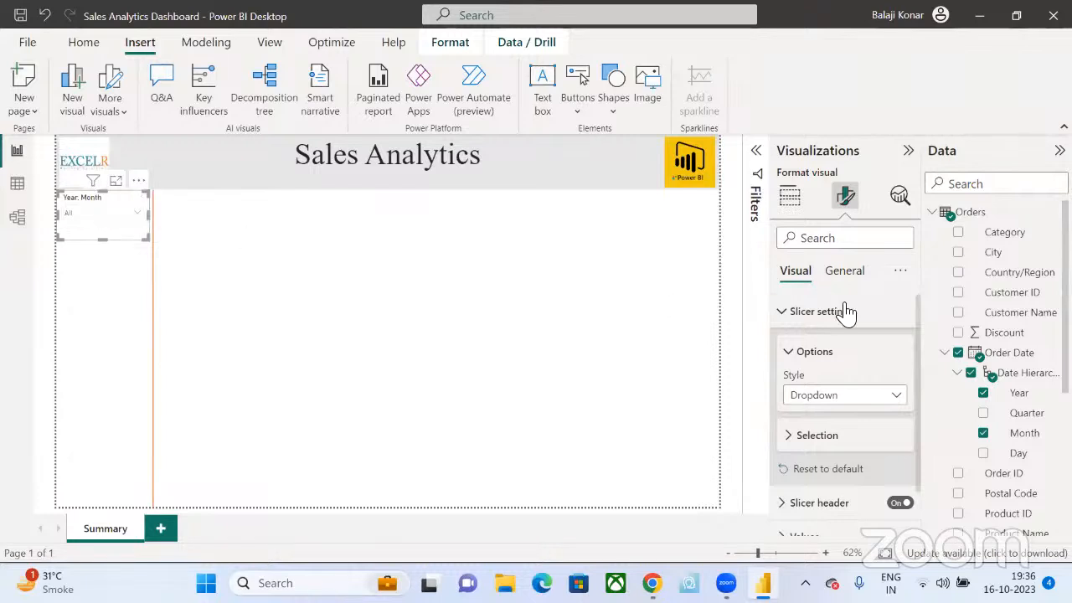
{"action": "left_click", "coordinate": [782, 315]}
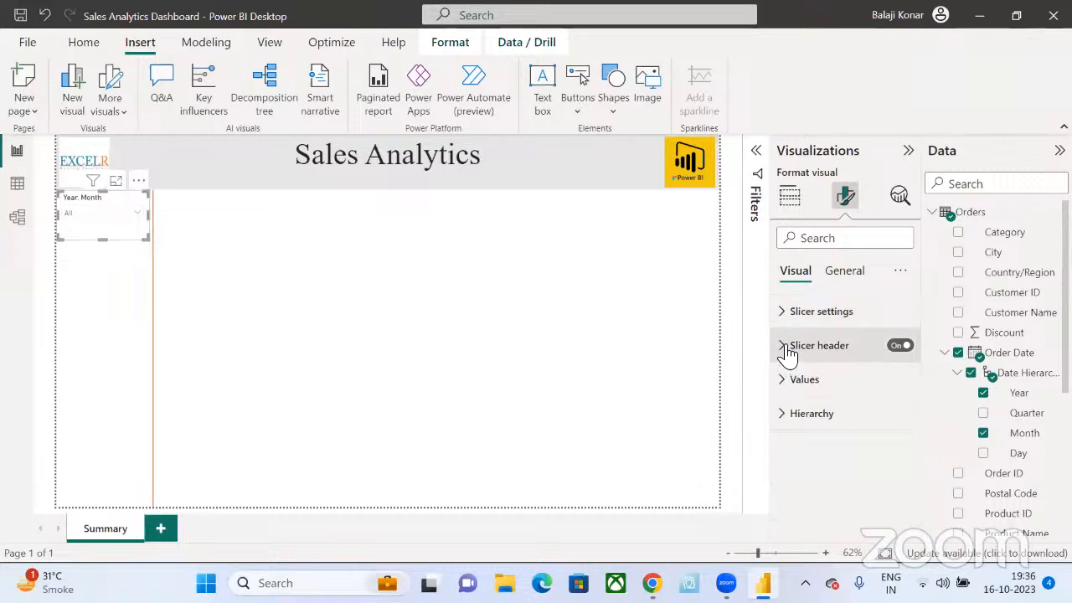
{"action": "left_click", "coordinate": [787, 351]}
{"action": "triple_click", "coordinate": [818, 432]}
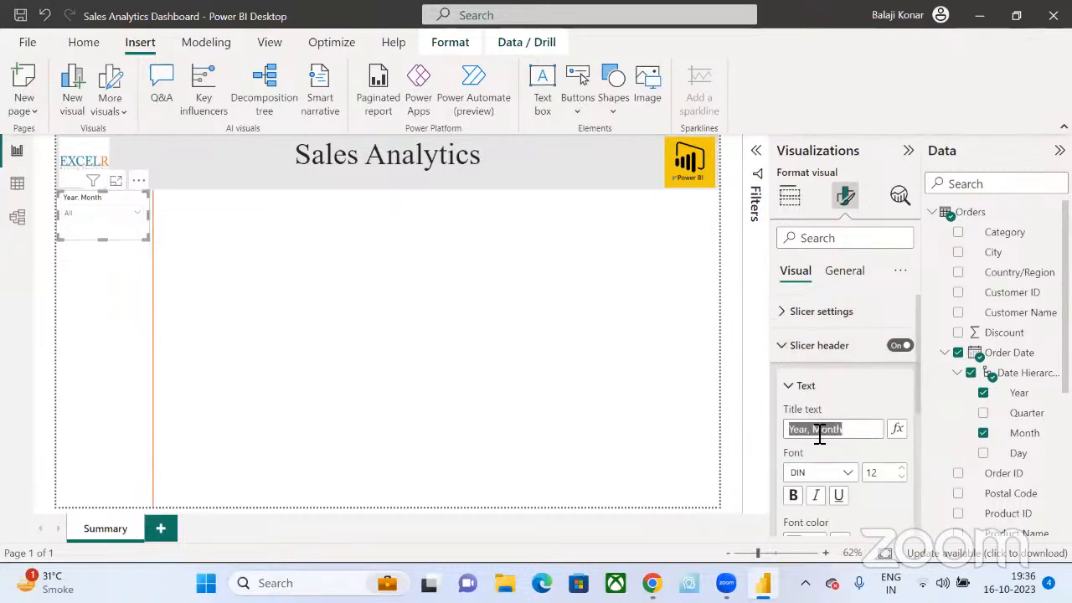
{"action": "type", "text": "Select Period"}
- Set the slicer header's background to a lighter tint of the orange theme colour and deselect the slicer
{"action": "scroll", "coordinate": [848, 490], "scroll_direction": "down", "scroll_amount": 3}
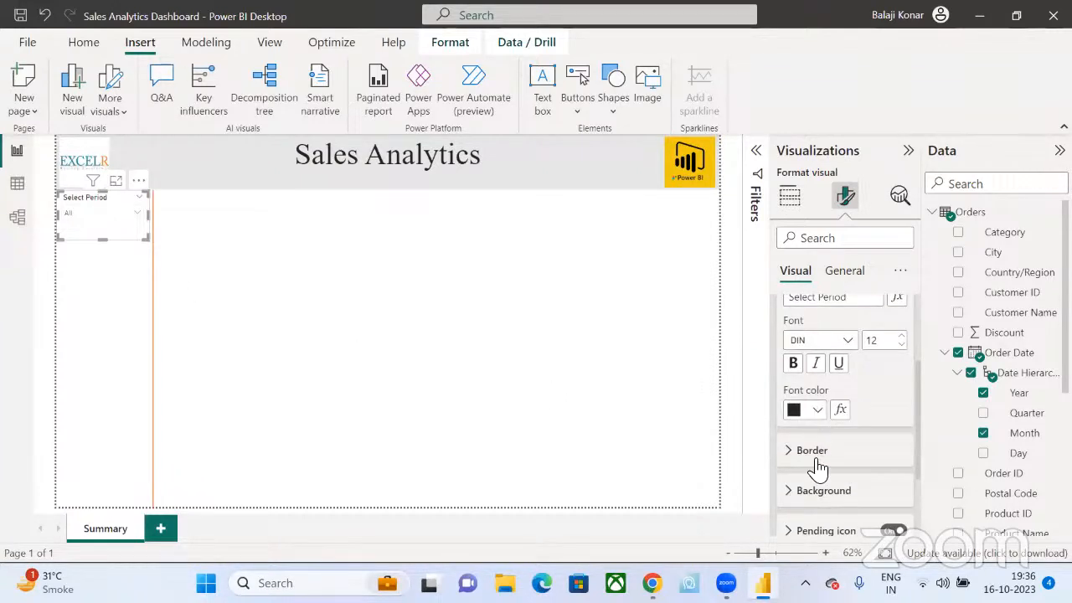
{"action": "left_click", "coordinate": [805, 492]}
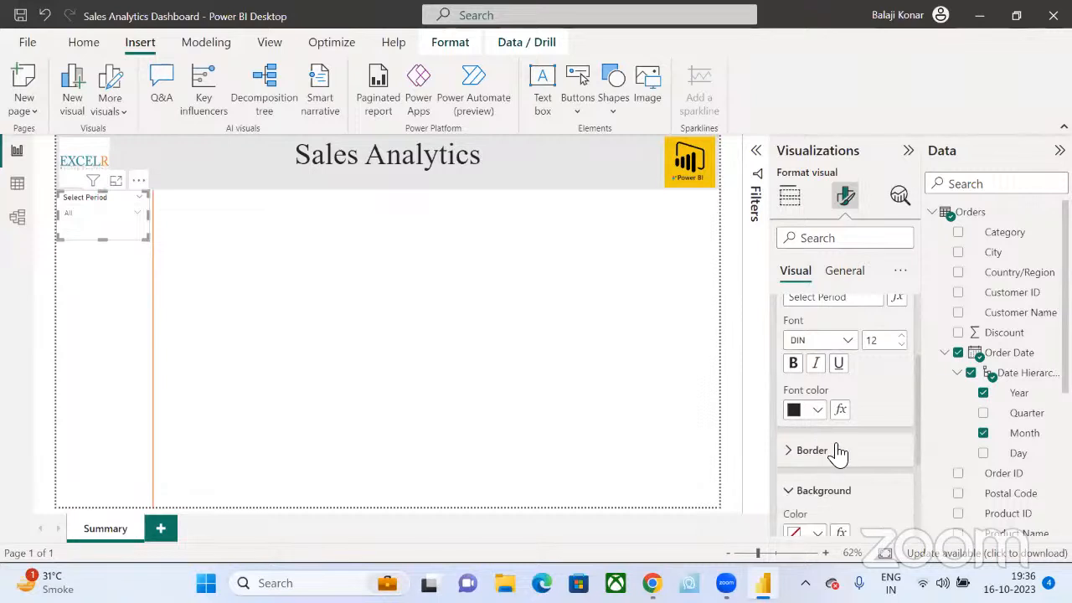
{"action": "scroll", "coordinate": [832, 454], "scroll_direction": "down", "scroll_amount": 3}
{"action": "left_click", "coordinate": [817, 377]}
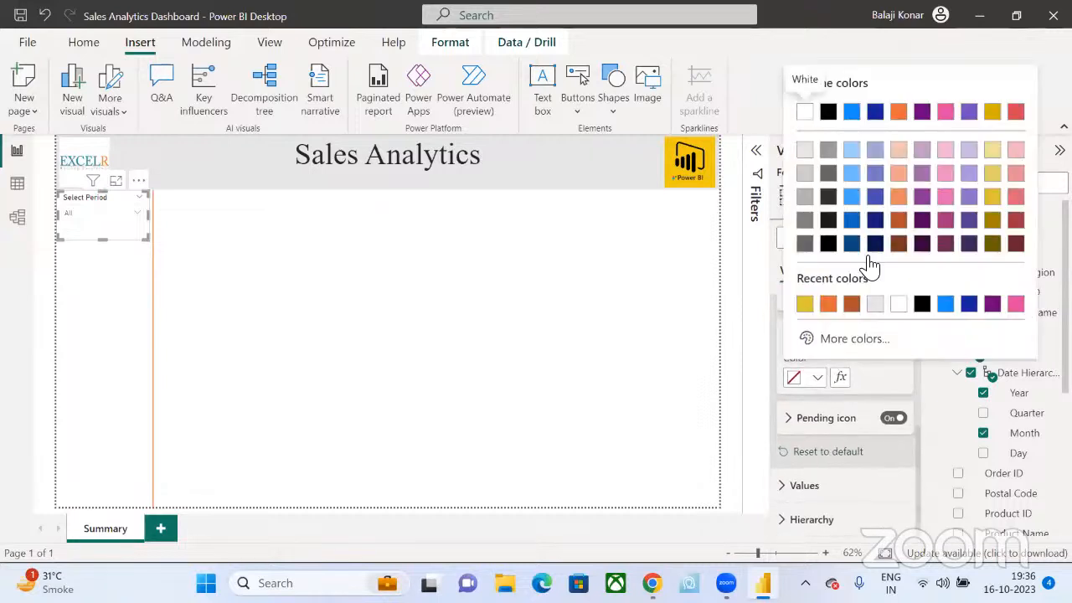
{"action": "left_click", "coordinate": [829, 305]}
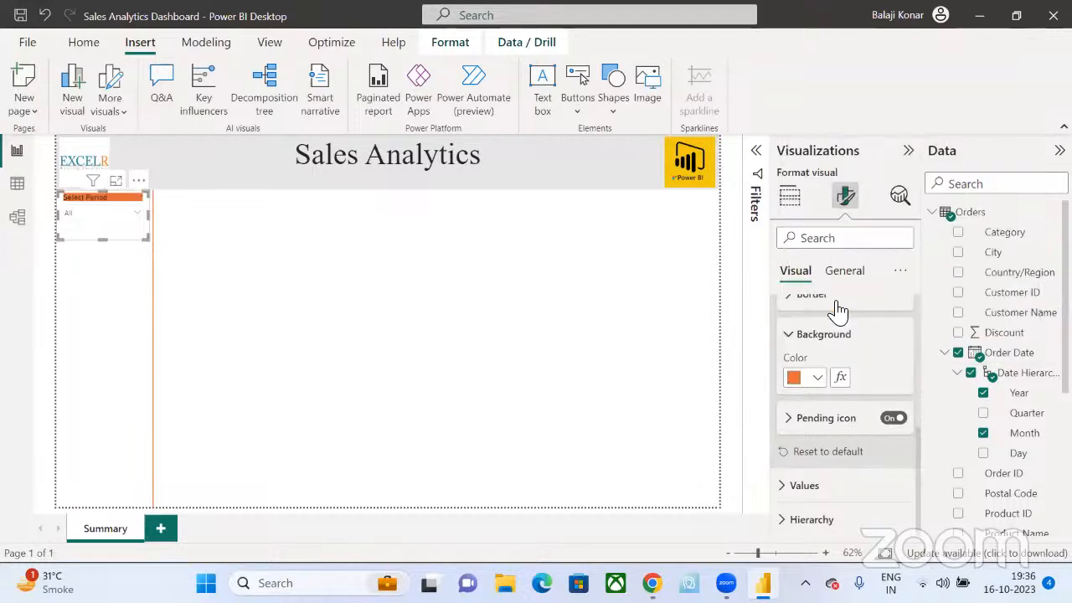
{"action": "left_click", "coordinate": [817, 378]}
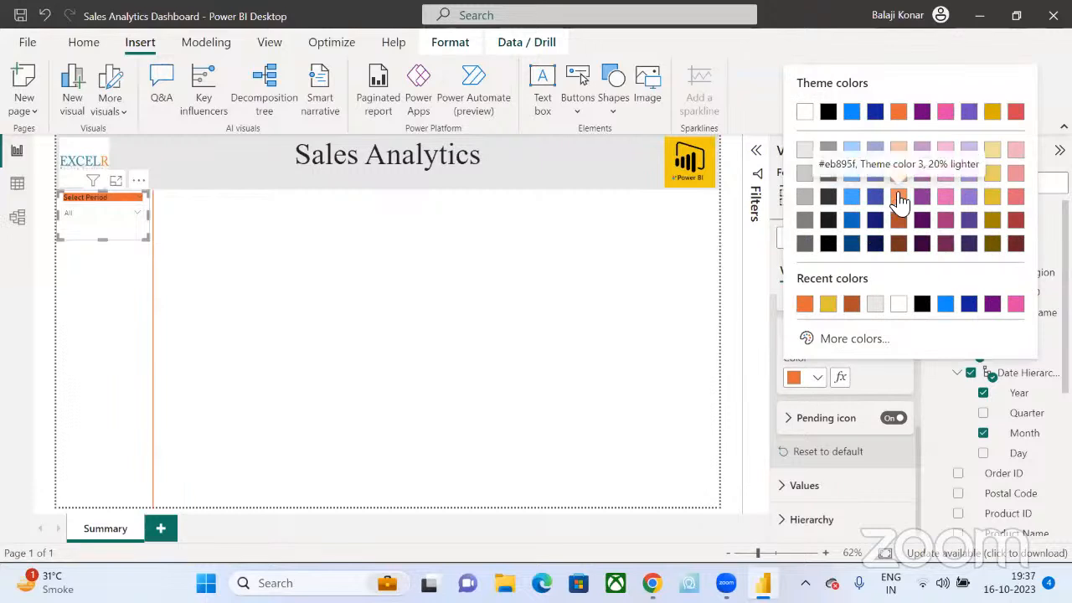
{"action": "key", "text": "Escape"}
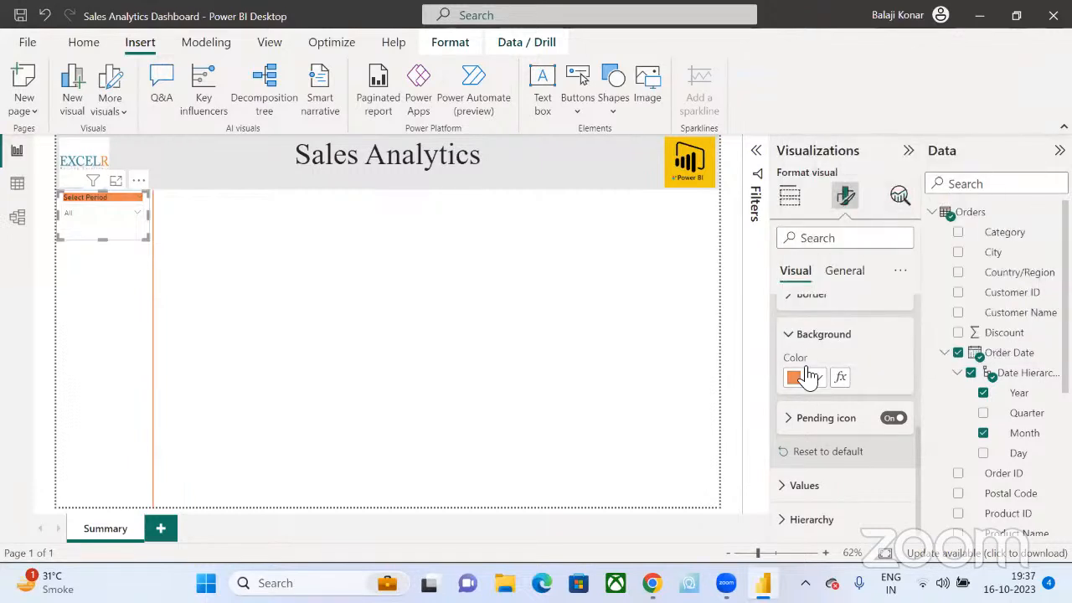
{"action": "left_click", "coordinate": [817, 375]}
{"action": "left_click", "coordinate": [906, 198]}
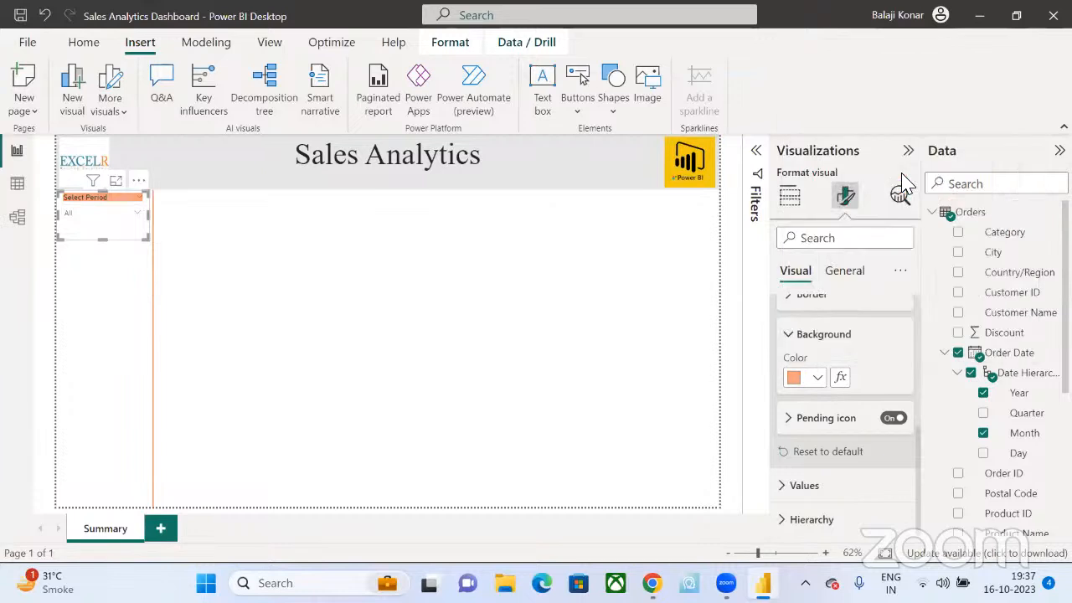
{"action": "left_click", "coordinate": [257, 332]}
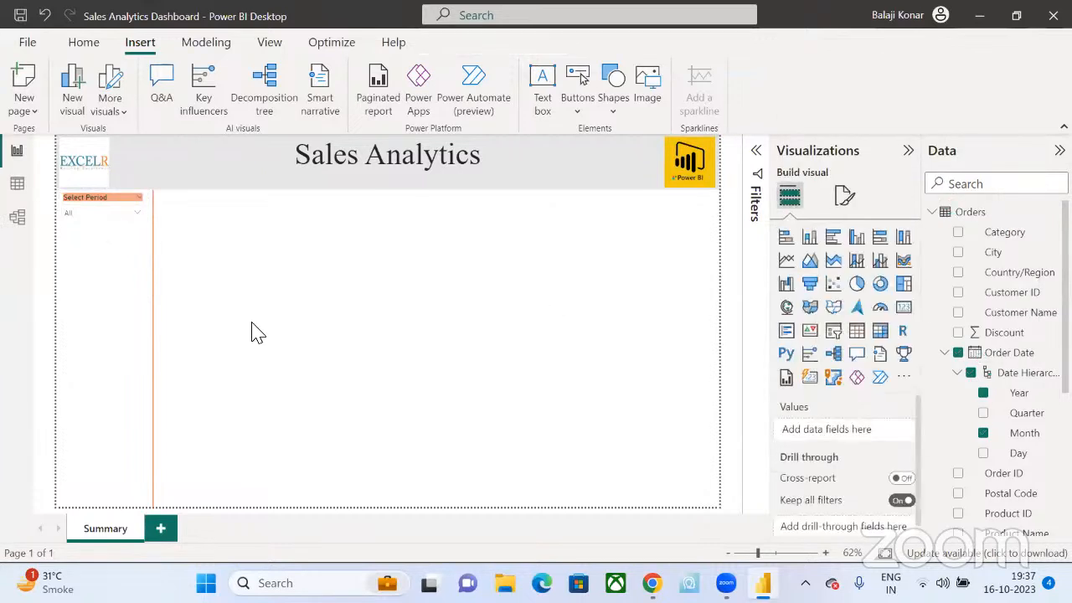
- Try widening the Select Period slicer up to the divider line, and narrow it back to clear the line
{"action": "left_click", "coordinate": [103, 232]}
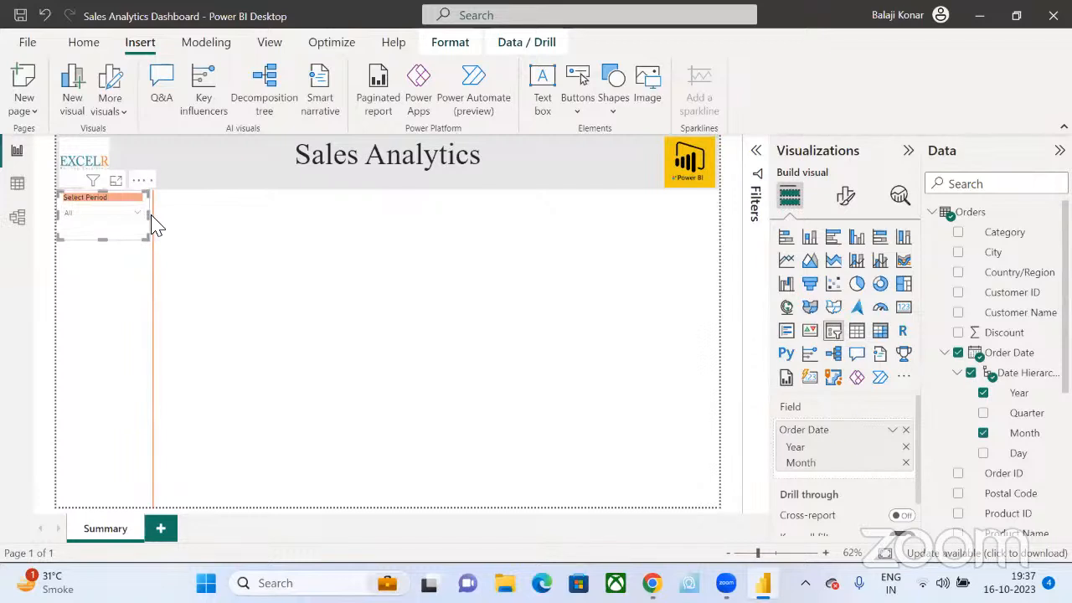
{"action": "left_click_drag", "start_coordinate": [152, 221], "coordinate": [155, 226]}
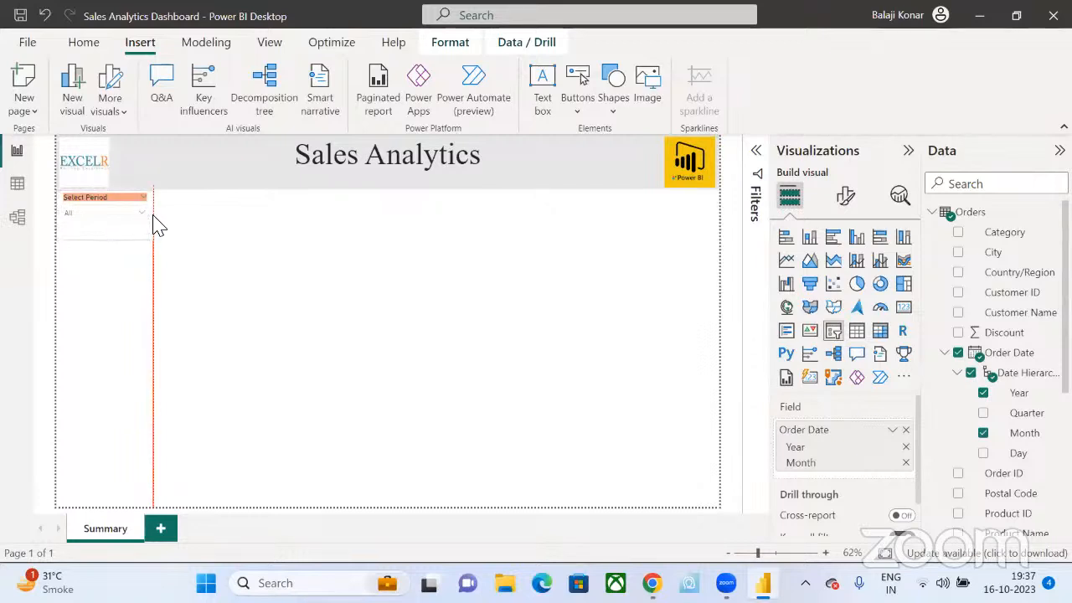
{"action": "left_click", "coordinate": [282, 266]}
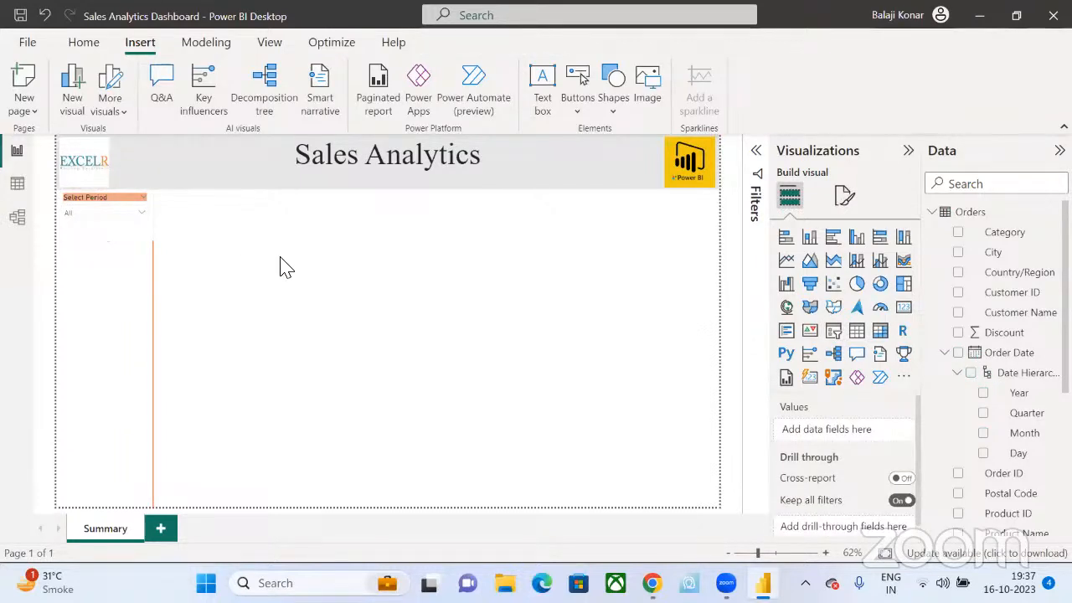
{"action": "left_click", "coordinate": [153, 228]}
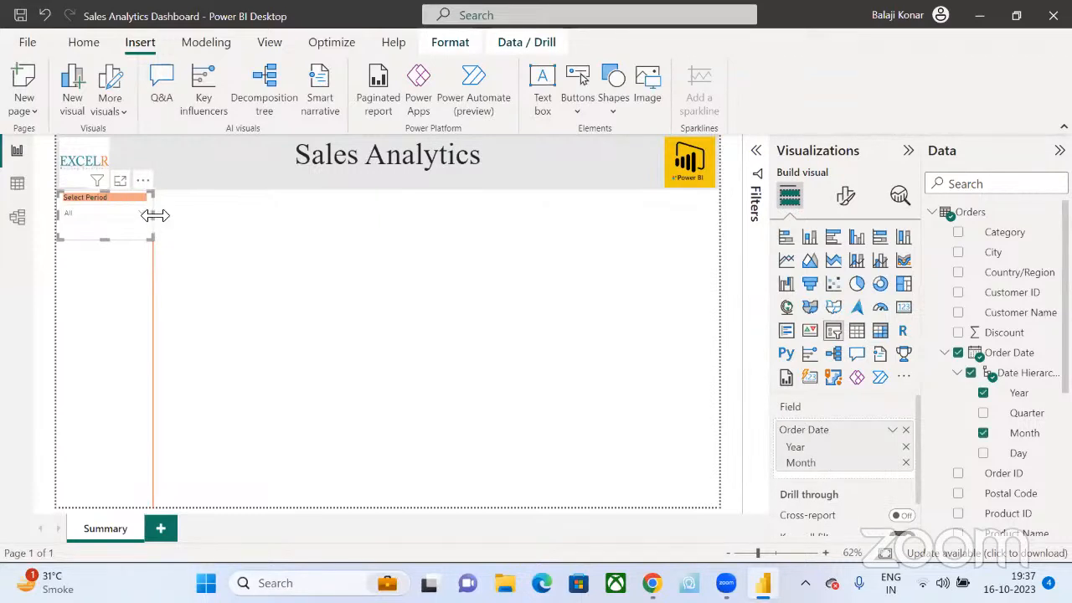
{"action": "mouse_move", "coordinate": [150, 216]}
{"action": "left_mouse_down"}
{"action": "mouse_move", "coordinate": [131, 216]}
{"action": "mouse_move", "coordinate": [147, 218]}
{"action": "left_mouse_up"}
{"action": "left_click", "coordinate": [308, 265]}
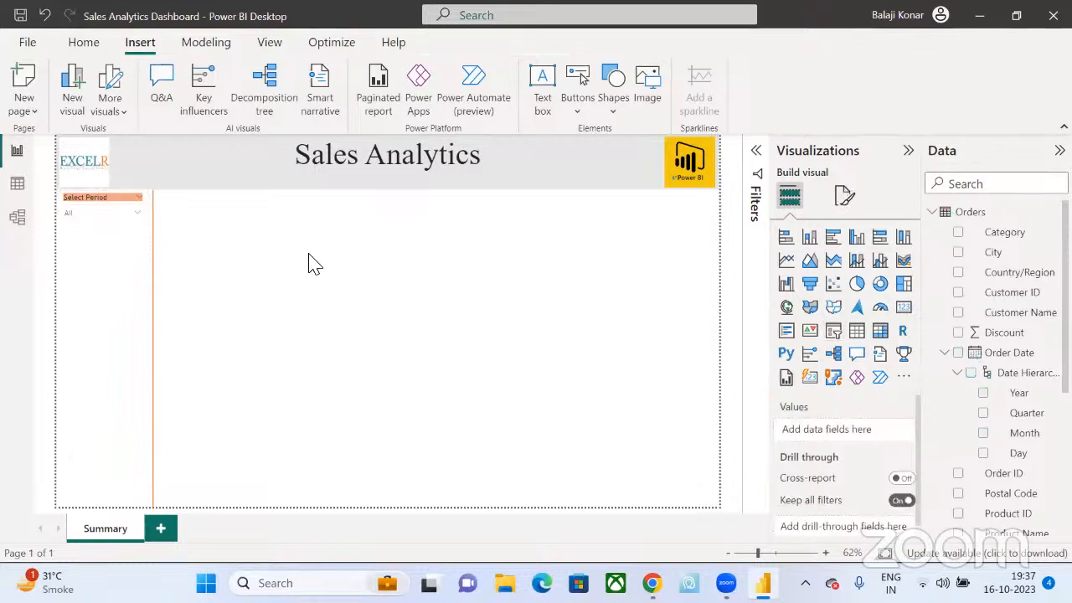
- Set the Select Period slicer's header font size to 14 and enlarge the font of its values
{"action": "left_click", "coordinate": [110, 234]}
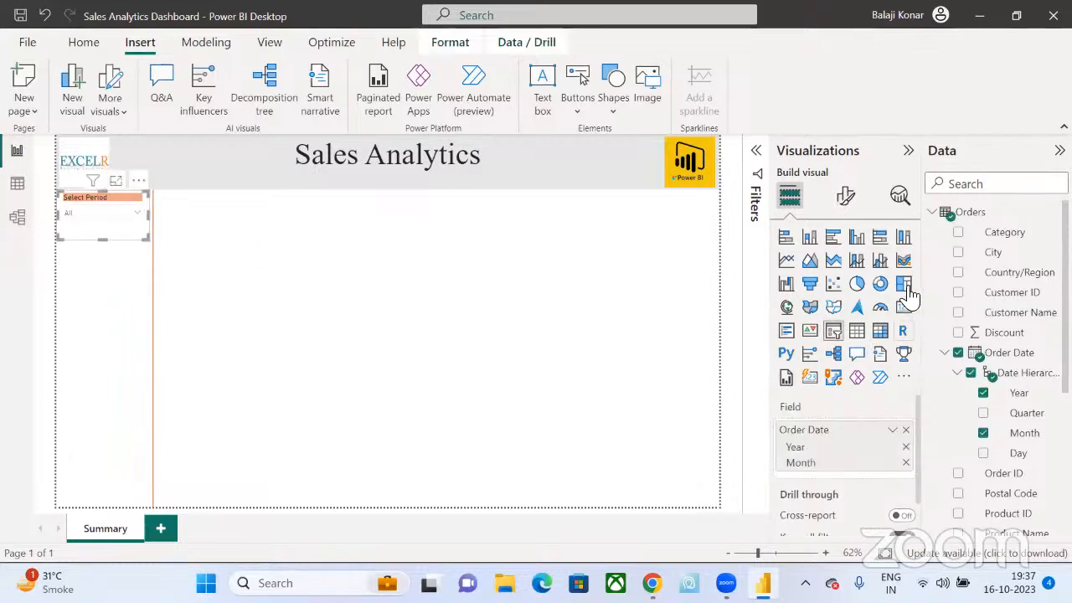
{"action": "left_click", "coordinate": [844, 195]}
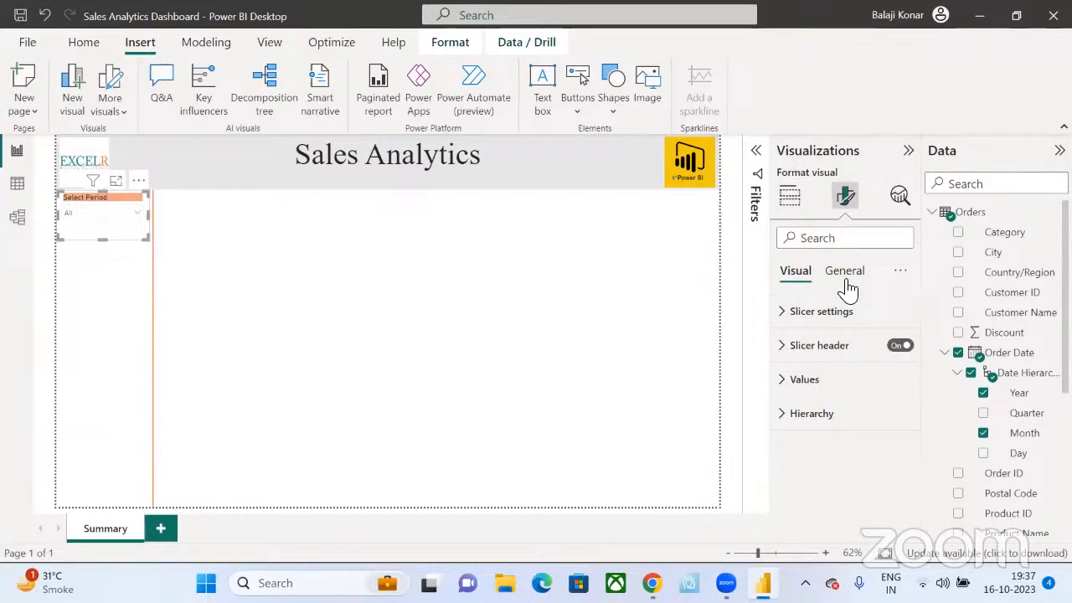
{"action": "left_click", "coordinate": [802, 348]}
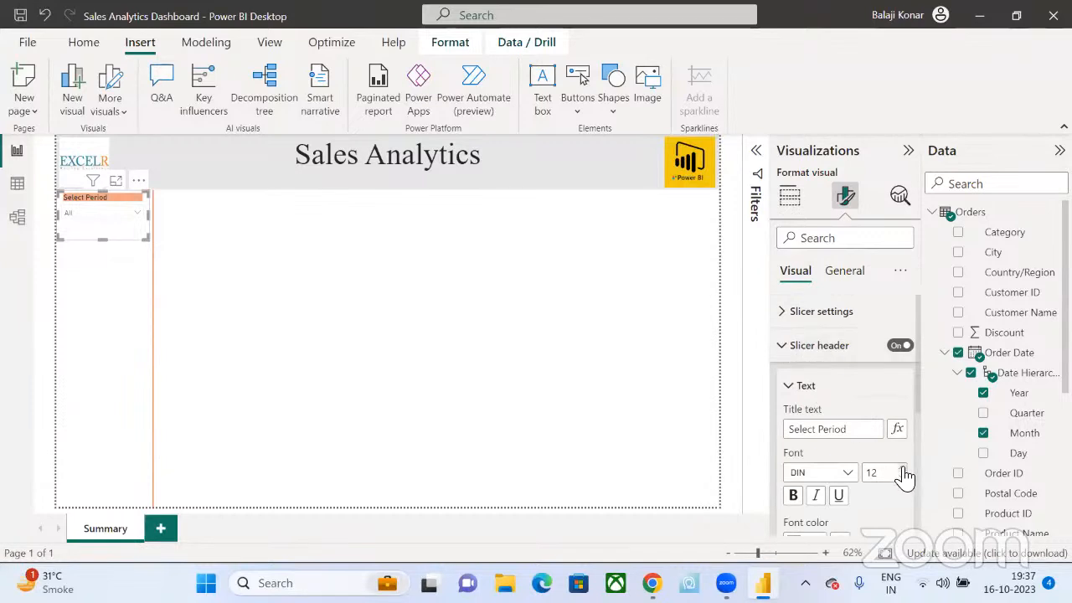
{"action": "left_click", "coordinate": [904, 470]}
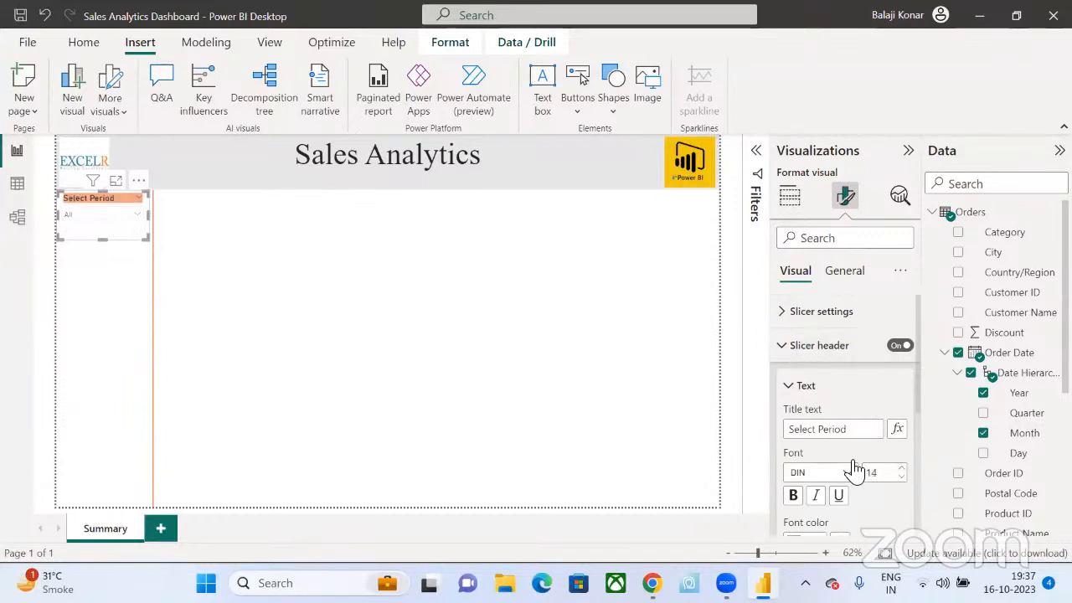
{"action": "left_click", "coordinate": [784, 346]}
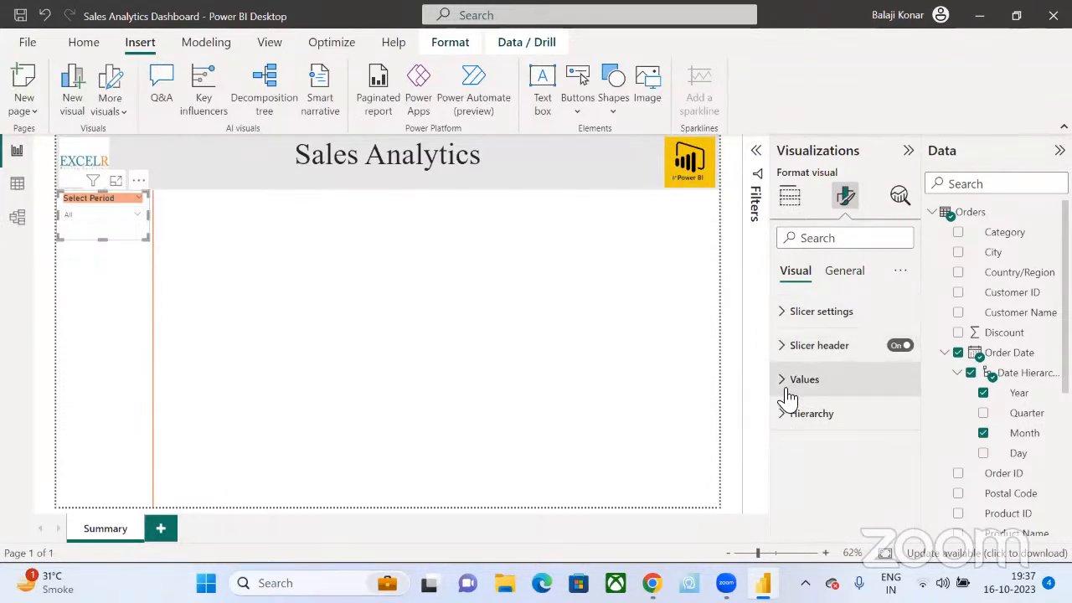
{"action": "left_click", "coordinate": [787, 386]}
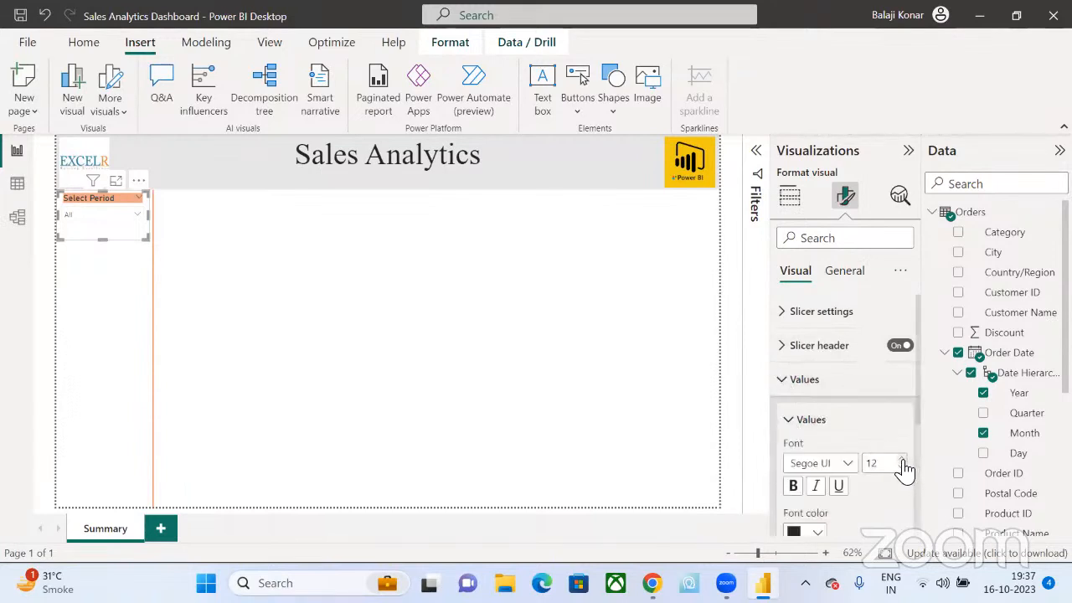
{"action": "left_click", "coordinate": [785, 382]}
{"action": "left_click", "coordinate": [77, 218]}
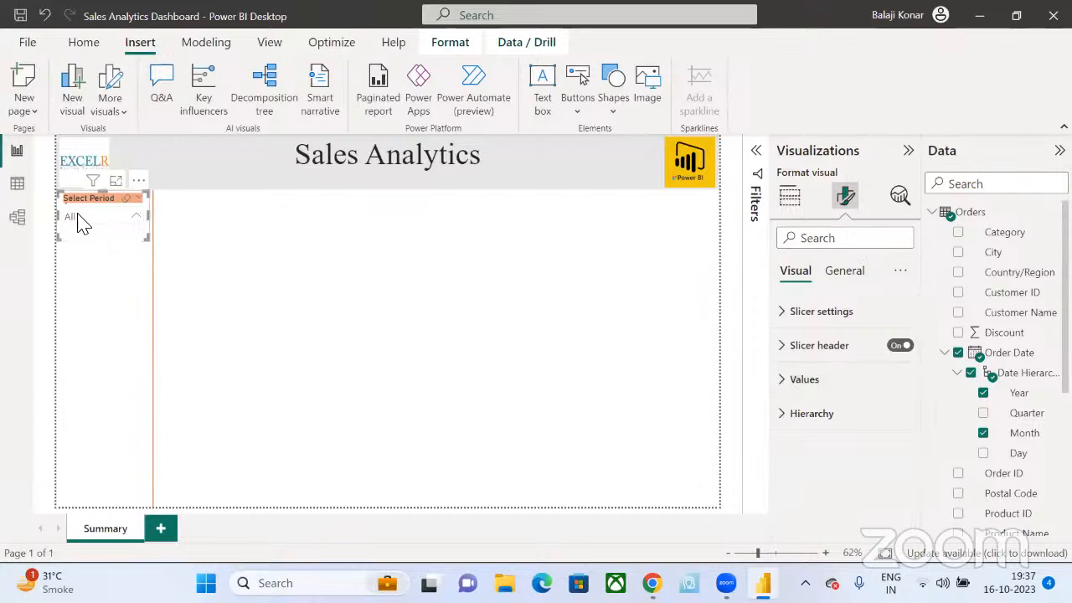
{"action": "left_click", "coordinate": [123, 402]}
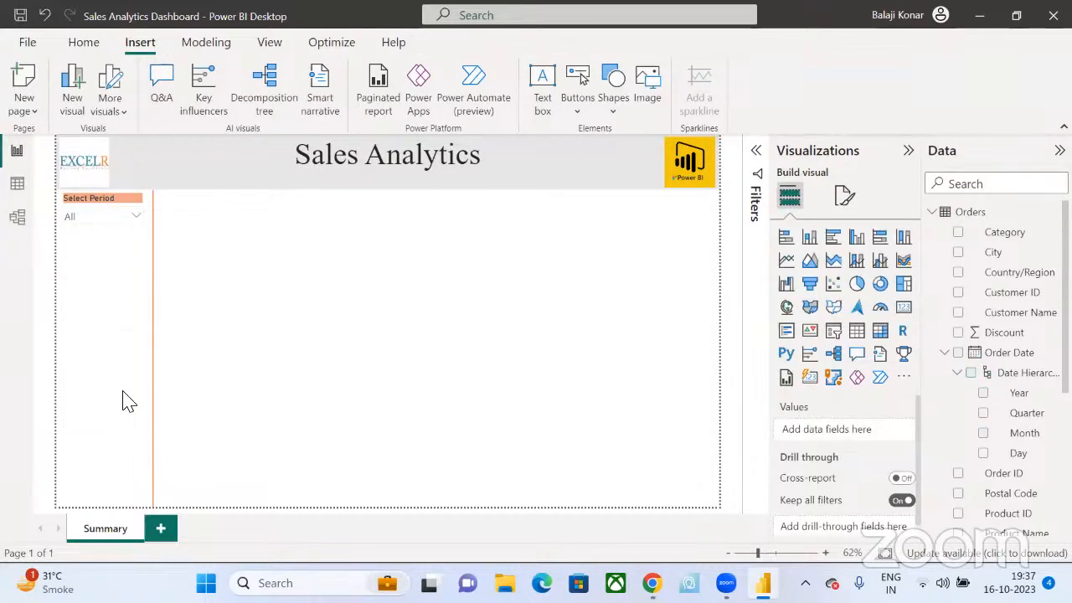
- Increase the Select Period slicer's header font size to 15 and deselect the slicer
{"action": "left_click", "coordinate": [95, 241]}
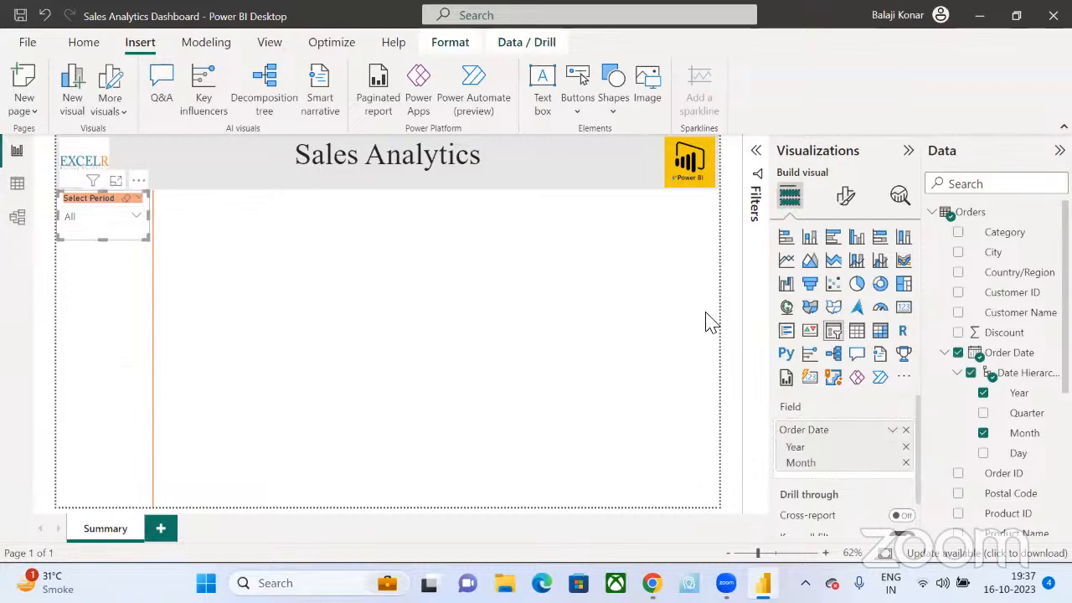
{"action": "left_click", "coordinate": [849, 205]}
{"action": "left_click", "coordinate": [791, 345]}
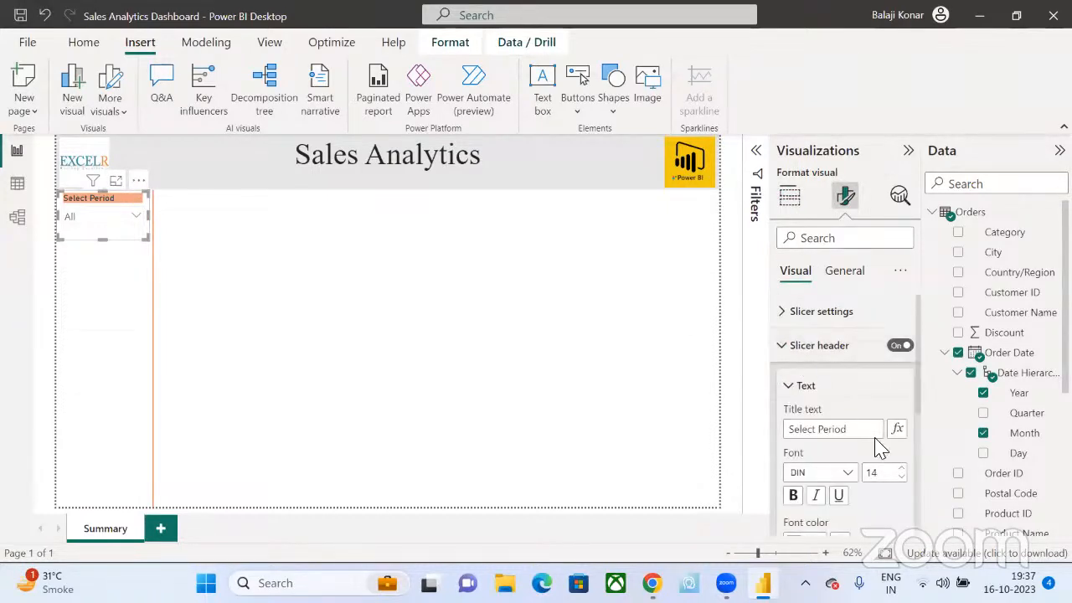
{"action": "left_click", "coordinate": [901, 469]}
{"action": "left_click", "coordinate": [132, 339]}
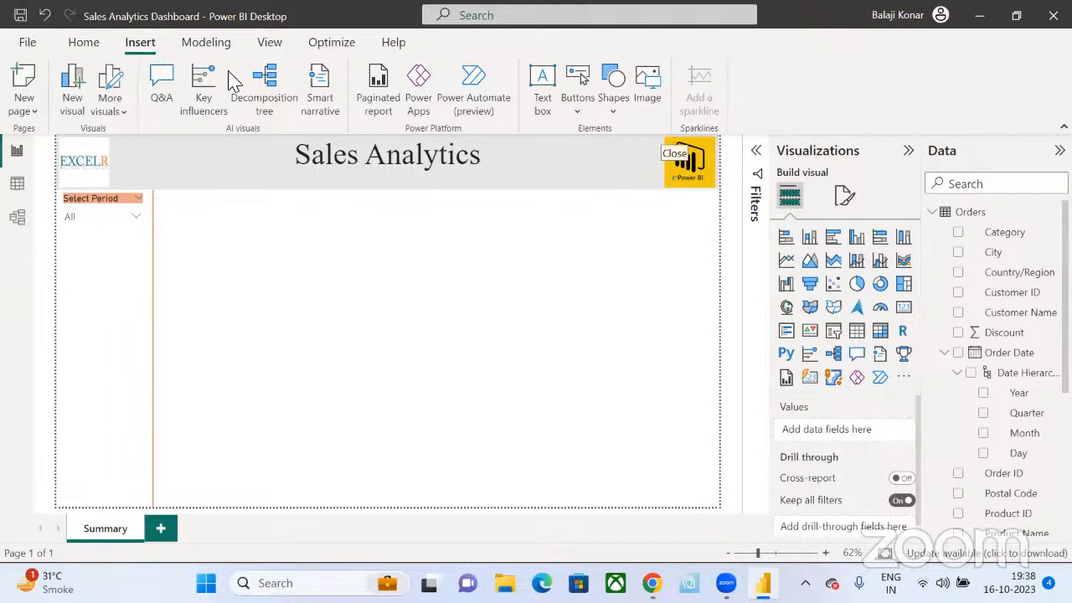
- Open the Select Period list, expand 2022 and look through its months from January to December
{"action": "left_click", "coordinate": [96, 223]}
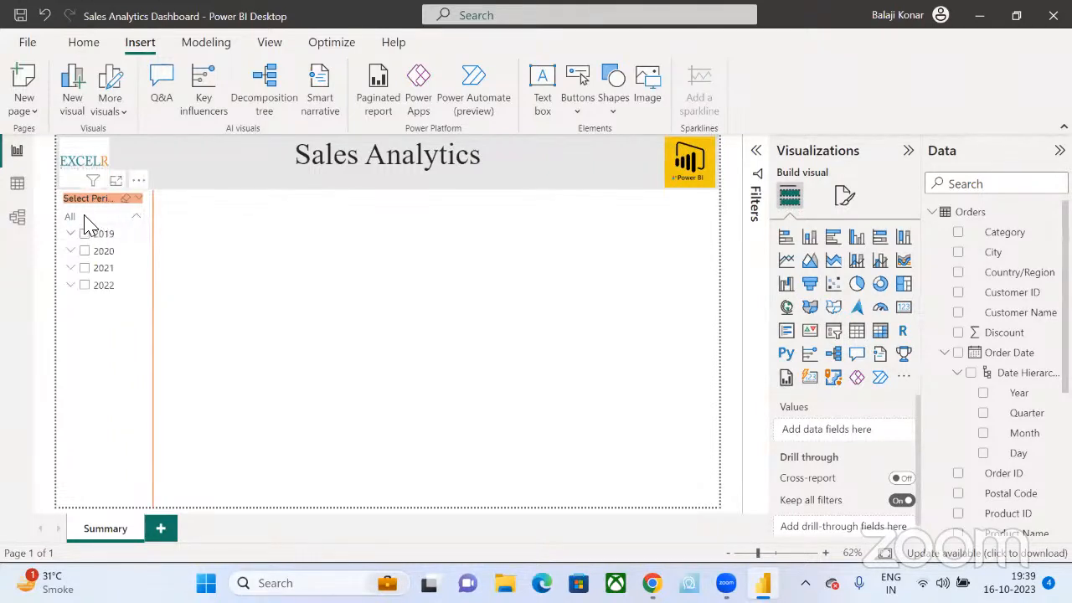
{"action": "left_click", "coordinate": [88, 224]}
{"action": "left_click", "coordinate": [90, 223]}
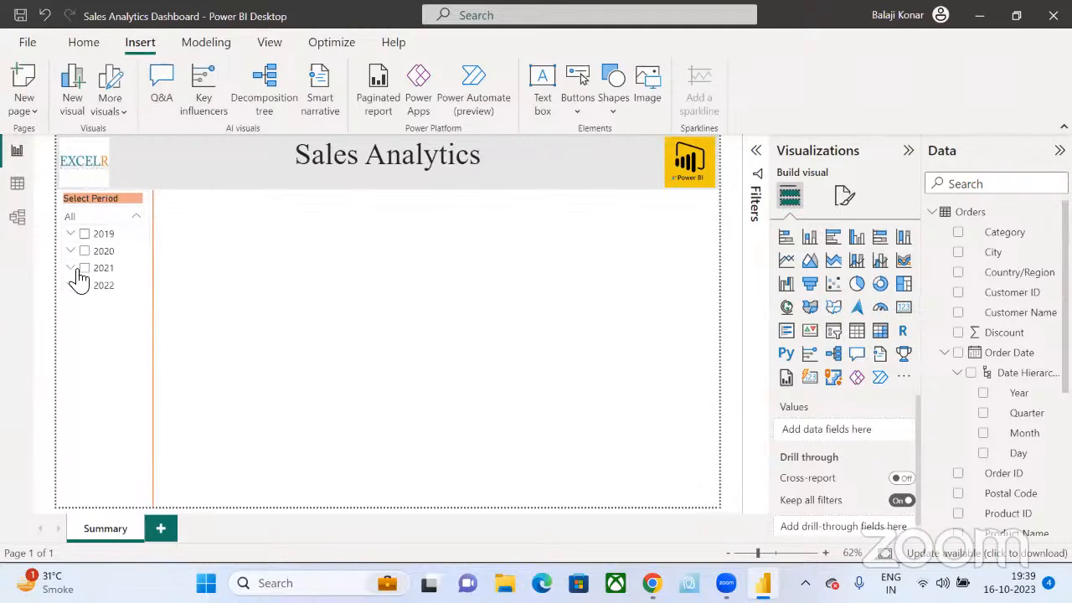
{"action": "left_click", "coordinate": [72, 286]}
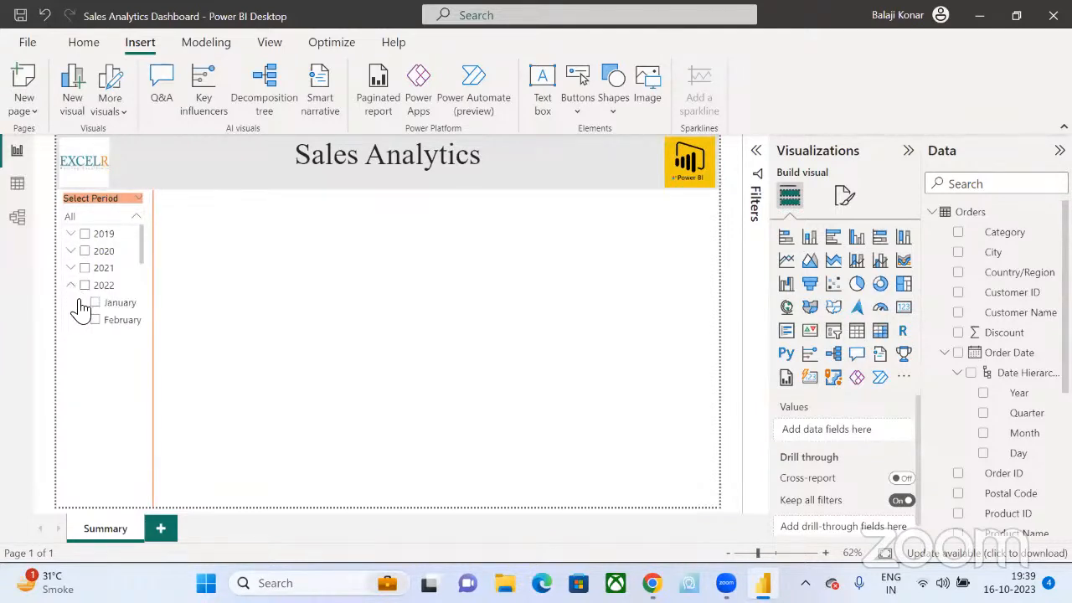
{"action": "scroll", "coordinate": [102, 289], "scroll_direction": "down", "scroll_amount": 5}
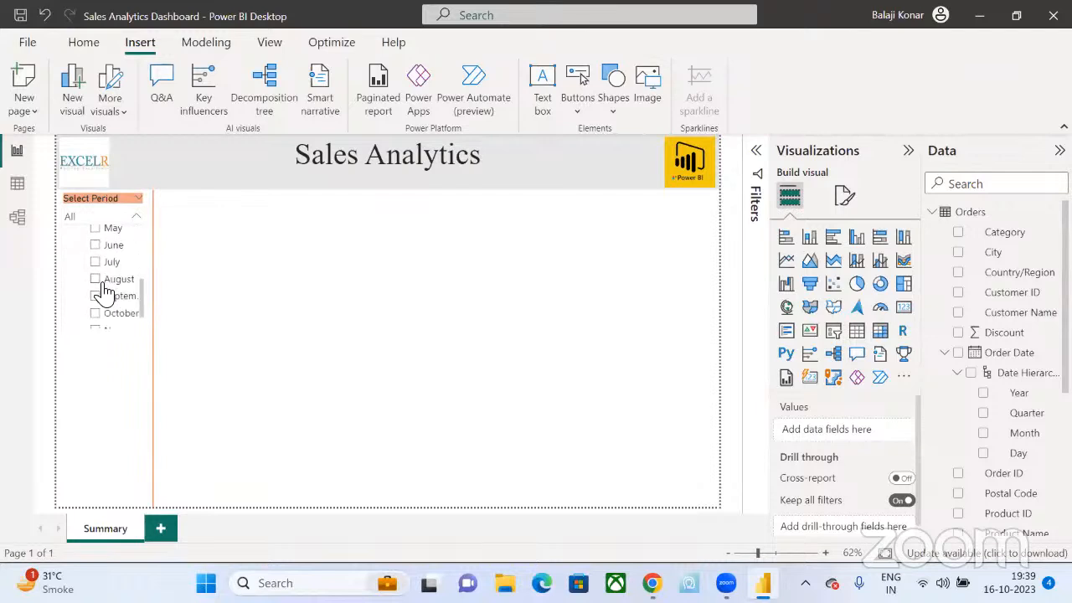
{"action": "scroll", "coordinate": [104, 291], "scroll_direction": "up", "scroll_amount": 6}
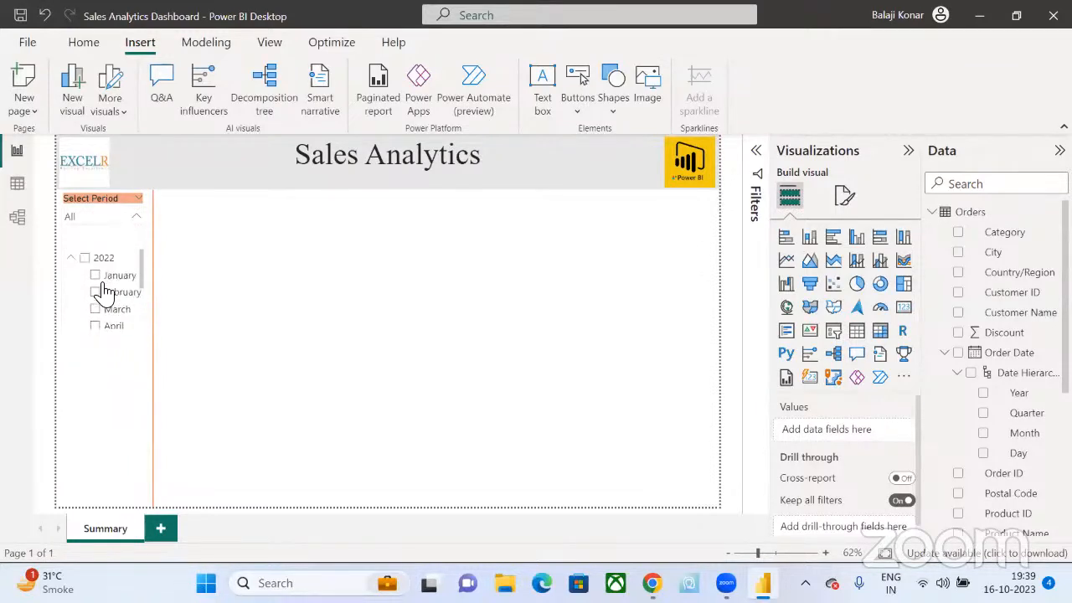
{"action": "scroll", "coordinate": [103, 293], "scroll_direction": "down", "scroll_amount": 3}
{"action": "scroll", "coordinate": [104, 292], "scroll_direction": "down", "scroll_amount": 3}
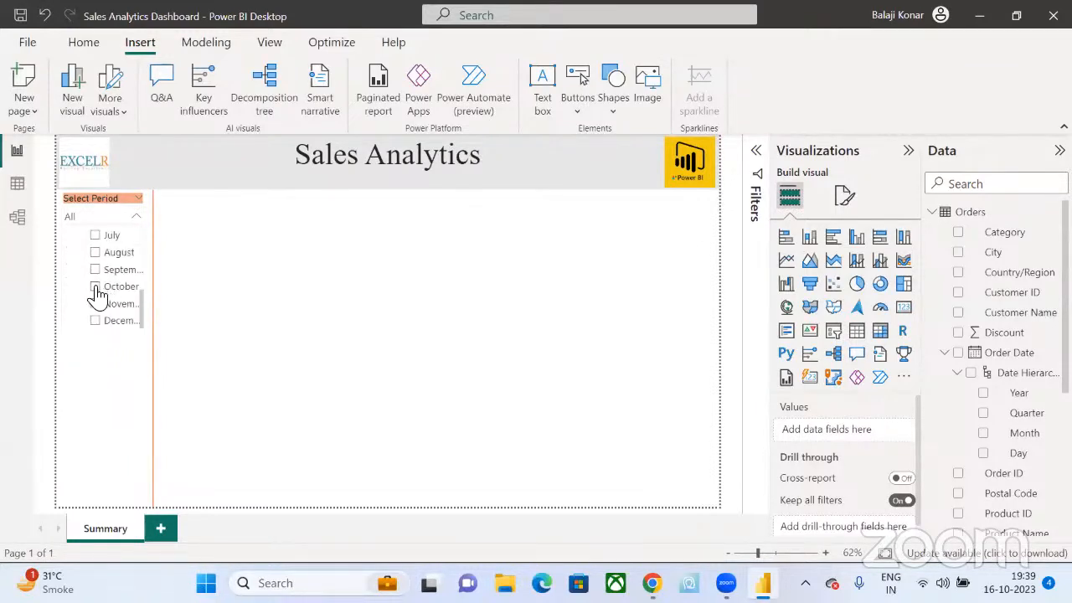
{"action": "scroll", "coordinate": [94, 261], "scroll_direction": "up", "scroll_amount": 6}
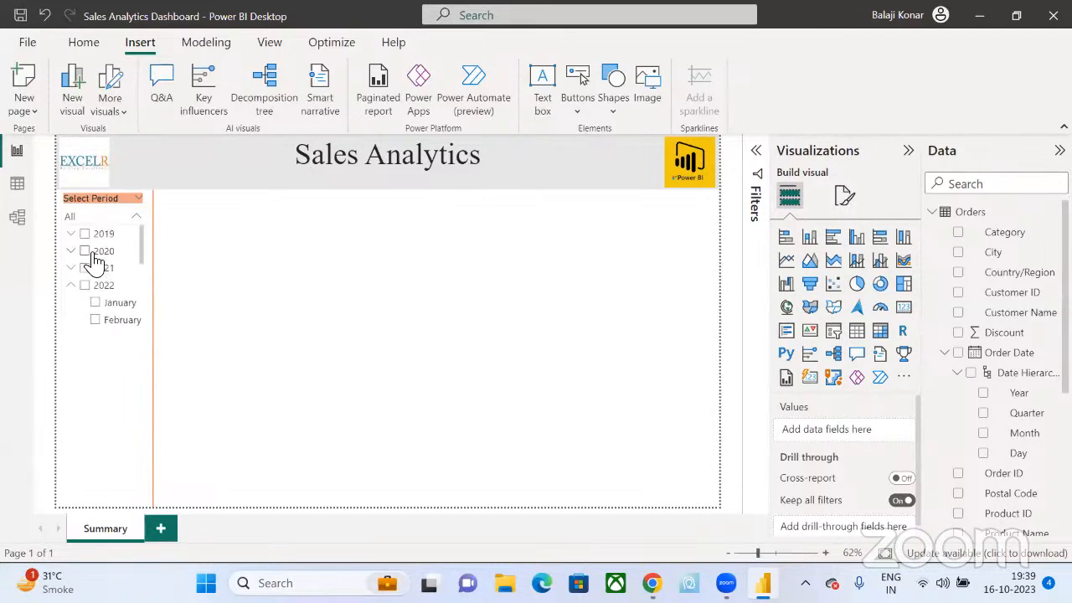
{"action": "scroll", "coordinate": [94, 261], "scroll_direction": "down", "scroll_amount": 6}
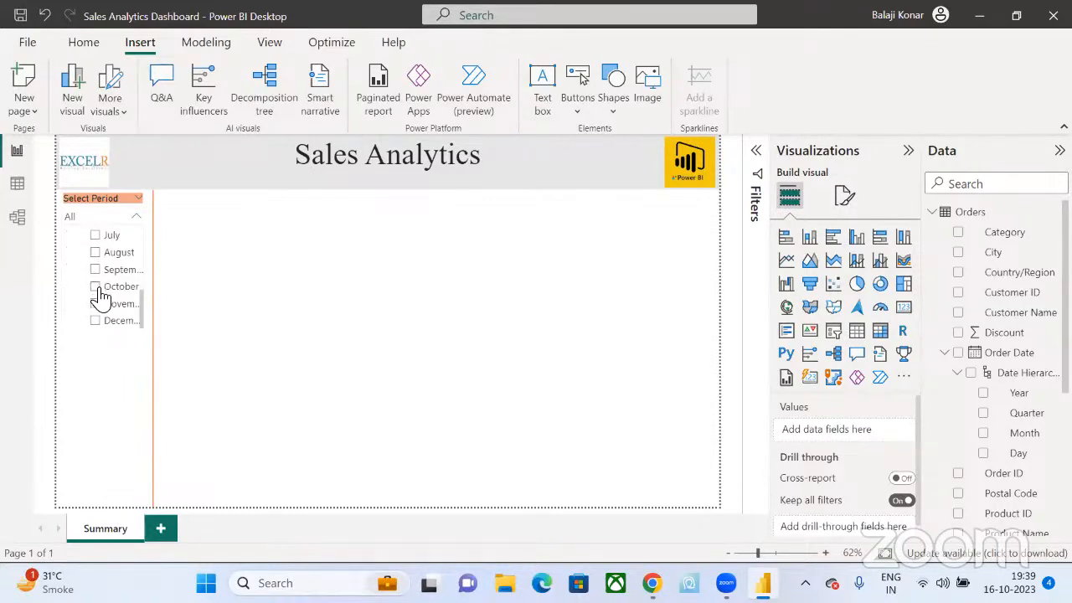
- Test the slicer by selecting and clearing October and August under 2022, and close the list
{"action": "left_click", "coordinate": [96, 287]}
{"action": "left_click", "coordinate": [96, 287]}
{"action": "scroll", "coordinate": [102, 274], "scroll_direction": "up", "scroll_amount": 6}
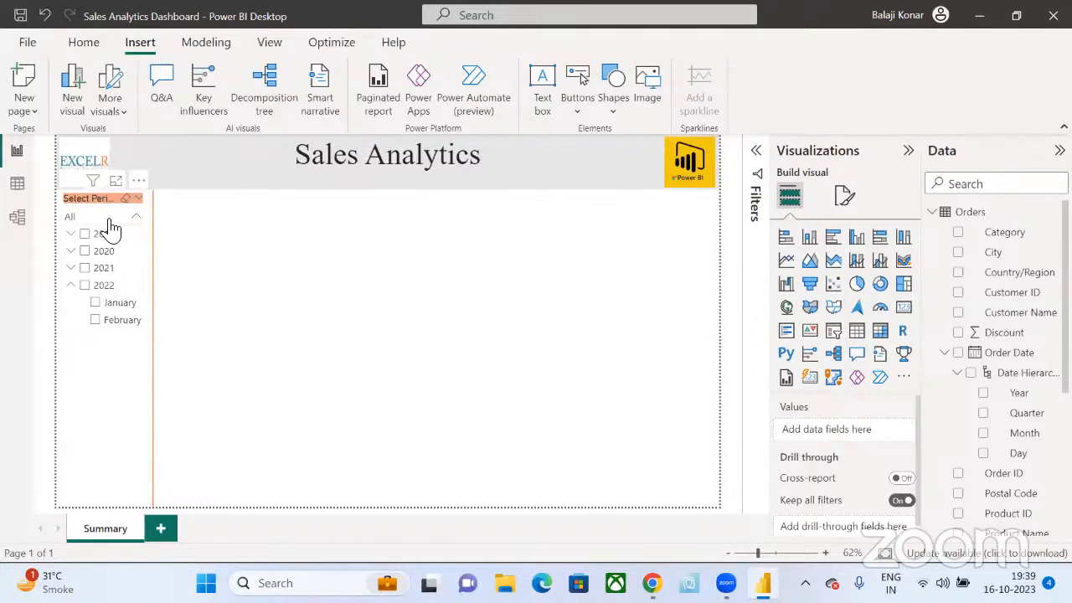
{"action": "scroll", "coordinate": [102, 270], "scroll_direction": "down", "scroll_amount": 5}
{"action": "left_click", "coordinate": [97, 271]}
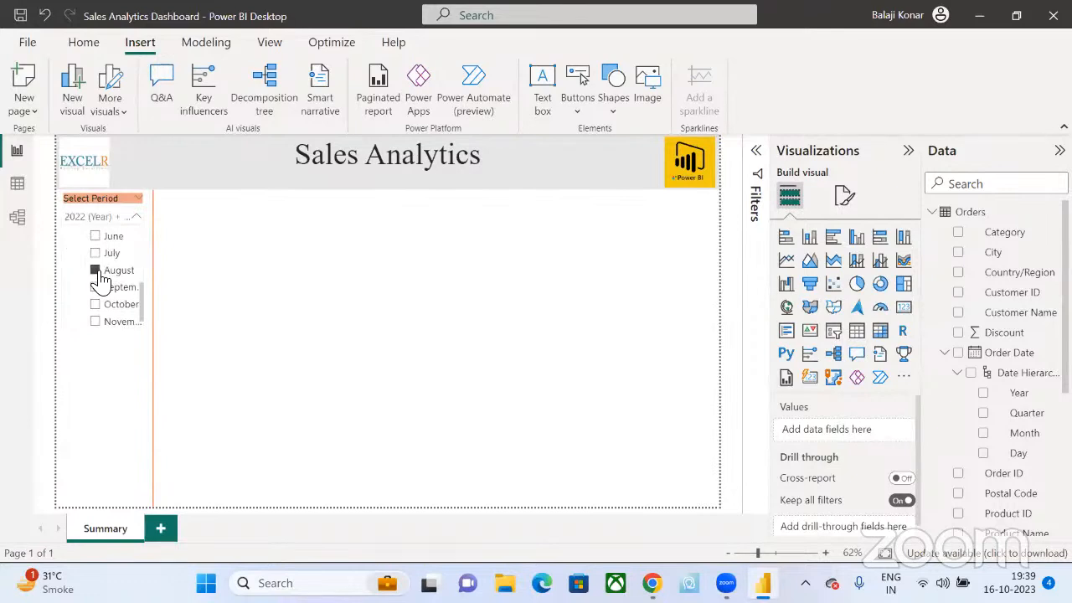
{"action": "left_click", "coordinate": [97, 271]}
{"action": "scroll", "coordinate": [92, 268], "scroll_direction": "up", "scroll_amount": 5}
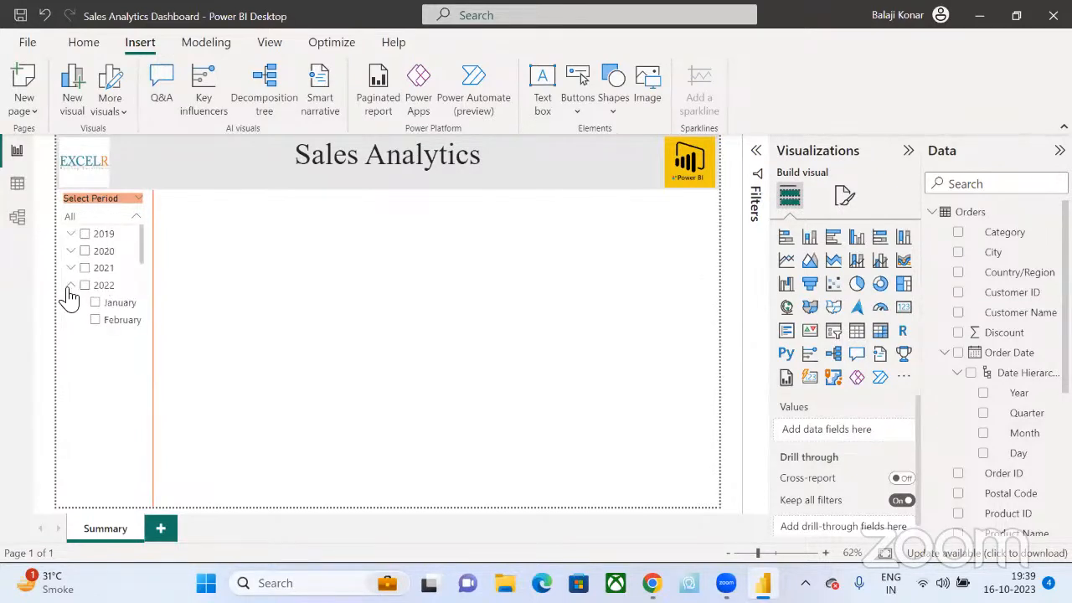
{"action": "left_click", "coordinate": [77, 286]}
{"action": "left_click", "coordinate": [71, 285]}
{"action": "left_click", "coordinate": [85, 285]}
{"action": "left_click", "coordinate": [97, 329]}
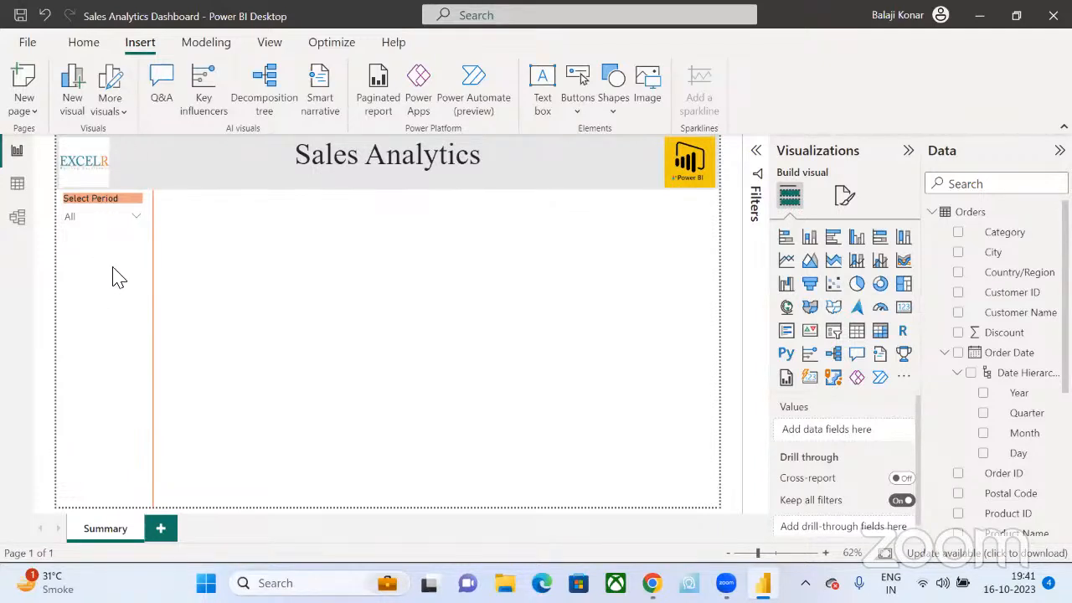
- Duplicate the Select Period slicer and place the copy directly below the original
{"action": "left_click", "coordinate": [105, 208]}
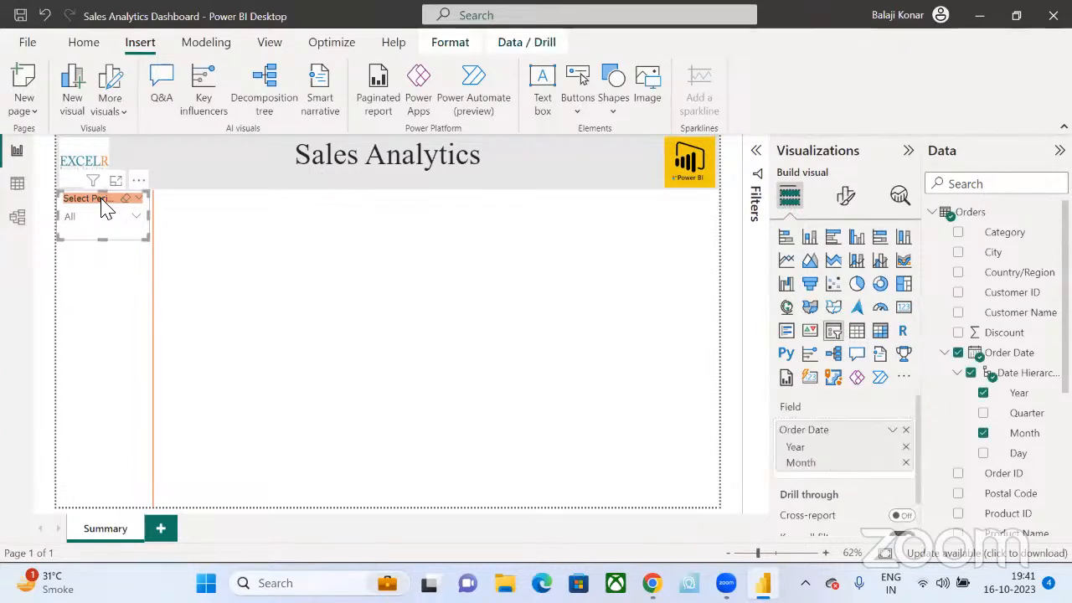
{"action": "left_click_drag", "start_coordinate": [102, 207], "coordinate": [105, 211]}
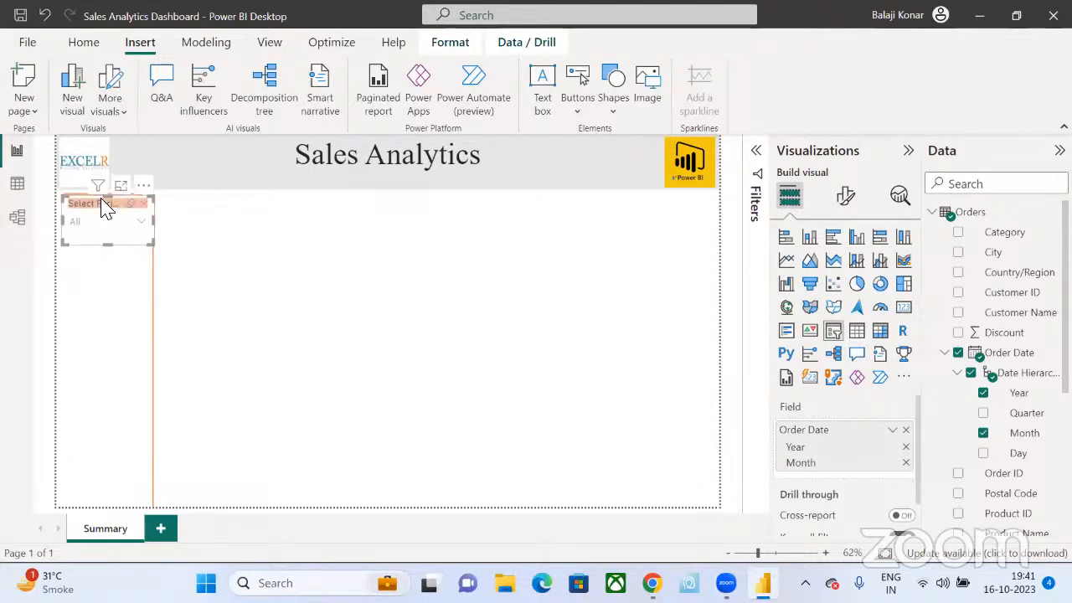
{"action": "left_click_drag", "start_coordinate": [89, 251], "coordinate": [90, 261]}
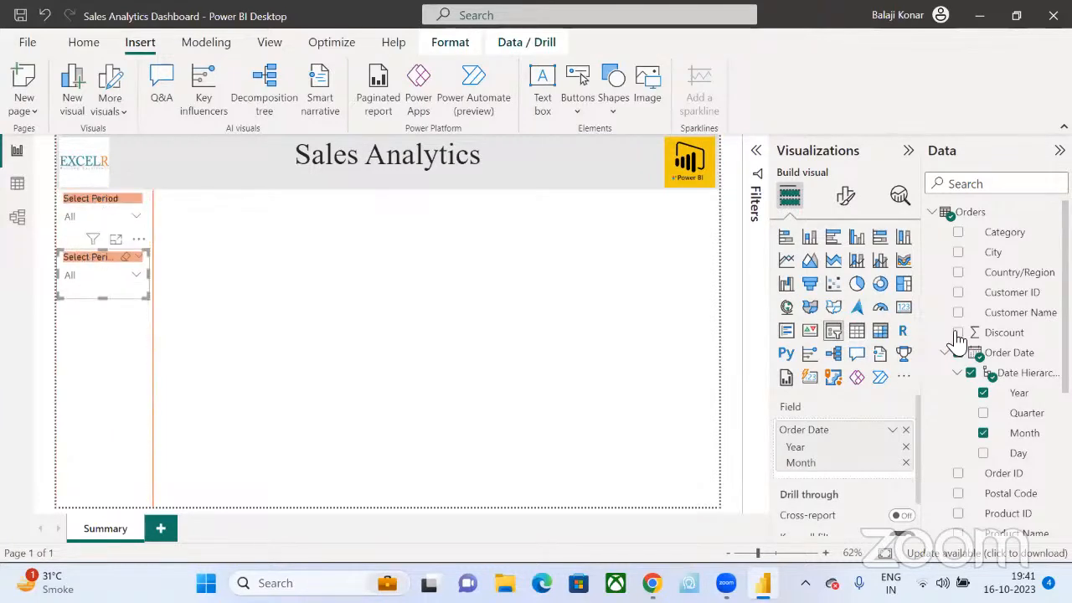
- Replace the copied slicer's Order Date field with Category and set its header title text to "Category"
{"action": "left_click", "coordinate": [907, 430]}
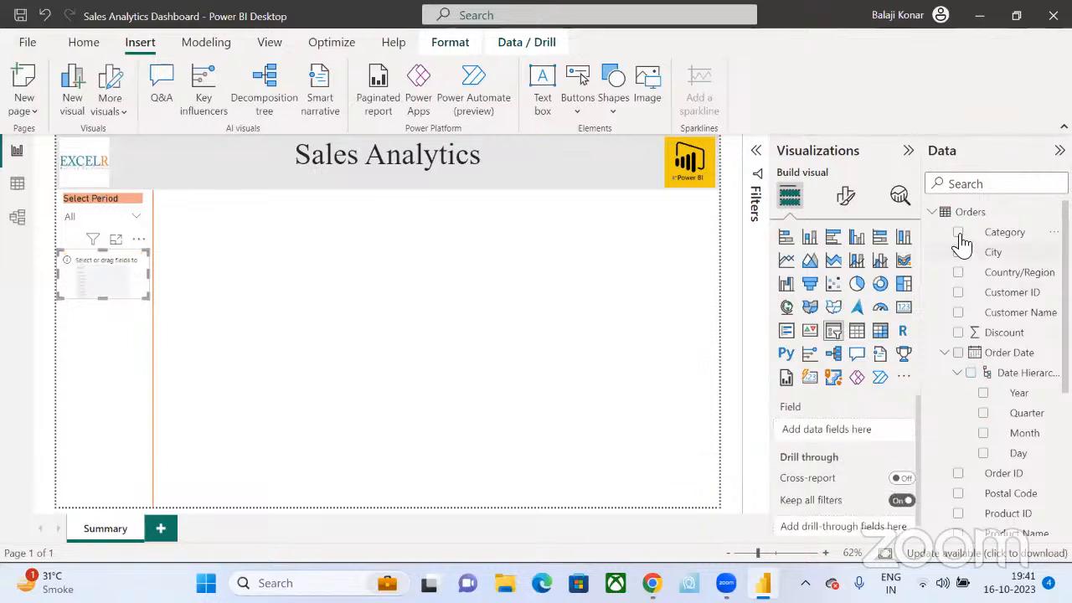
{"action": "left_click_drag", "start_coordinate": [971, 238], "coordinate": [858, 437]}
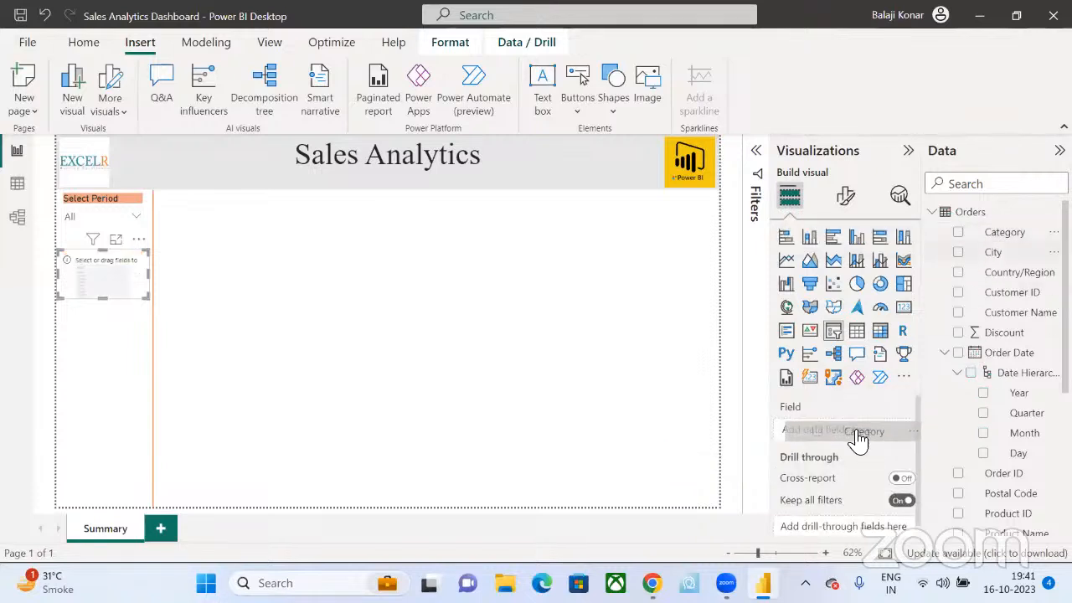
{"action": "left_click", "coordinate": [845, 195]}
{"action": "left_click", "coordinate": [810, 347]}
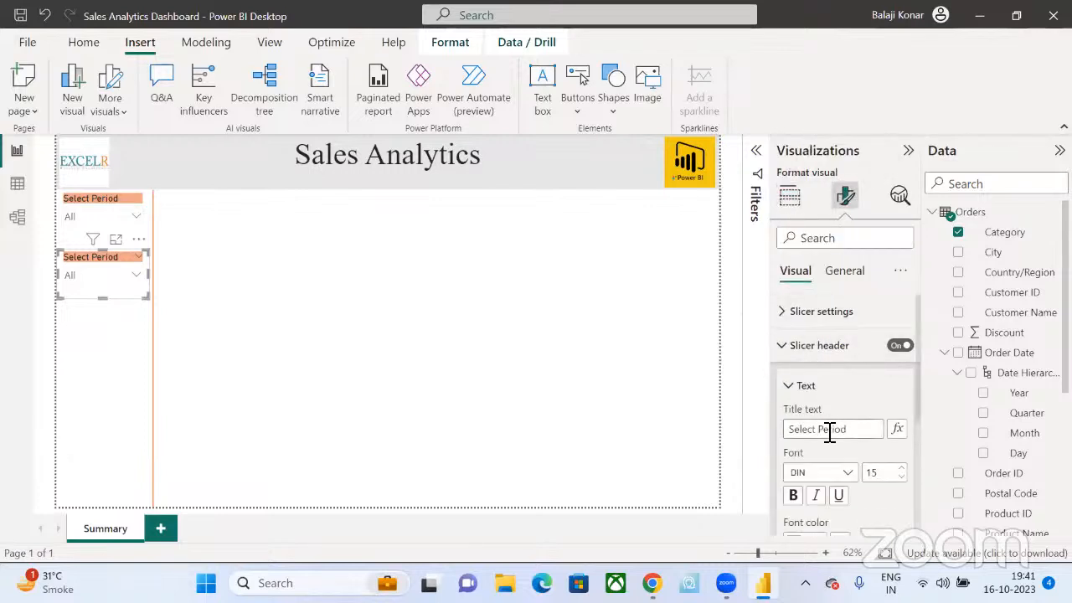
{"action": "double_click", "coordinate": [828, 428]}
{"action": "key", "text": "ctrl+a"}
{"action": "type", "text": "Ca"}
- Duplicate the Category slicer and place the copy directly below it
{"action": "left_click", "coordinate": [91, 272]}
{"action": "key", "text": "ctrl+c"}
{"action": "key", "text": "ctrl+v"}
{"action": "left_click_drag", "start_coordinate": [89, 268], "coordinate": [77, 322]}
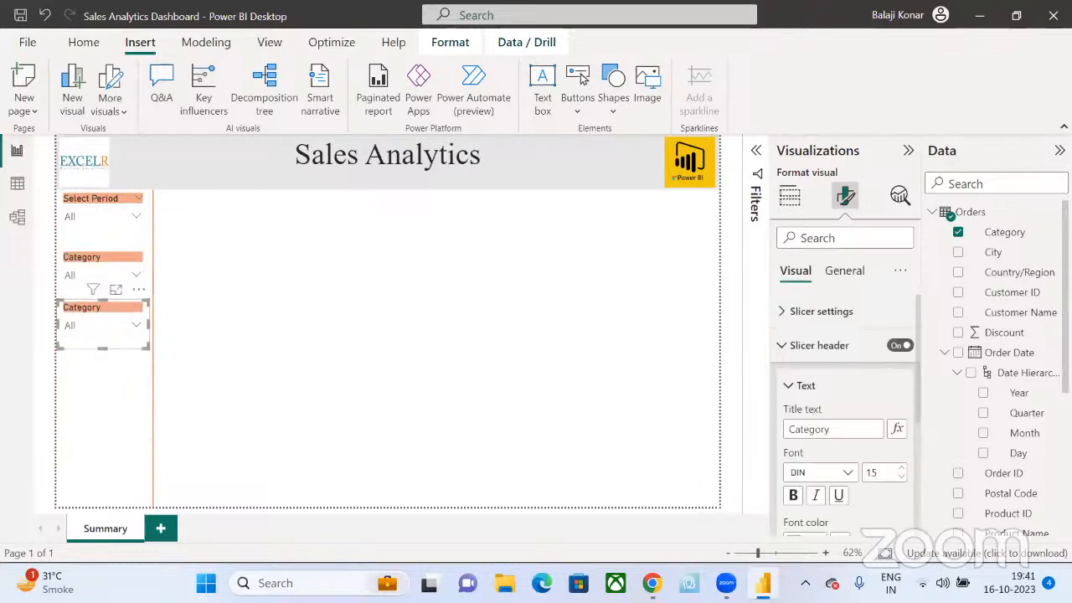
- Replace the lower copied slicer's Category field with Segment and set its header title text to "Segment"
{"action": "scroll", "coordinate": [977, 454], "scroll_direction": "down", "scroll_amount": 5}
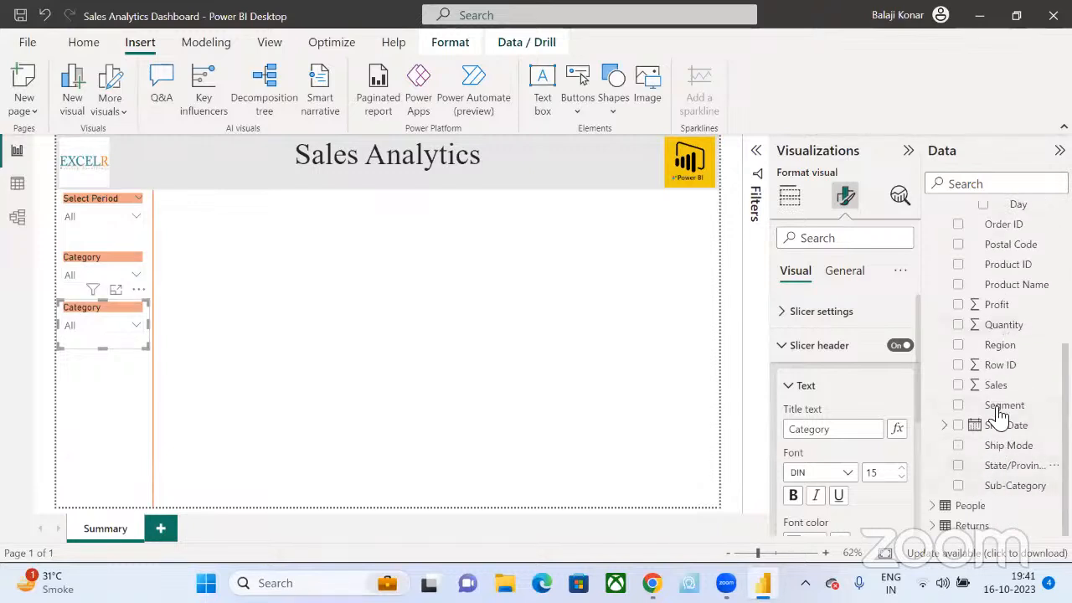
{"action": "left_click_drag", "start_coordinate": [990, 405], "coordinate": [109, 330]}
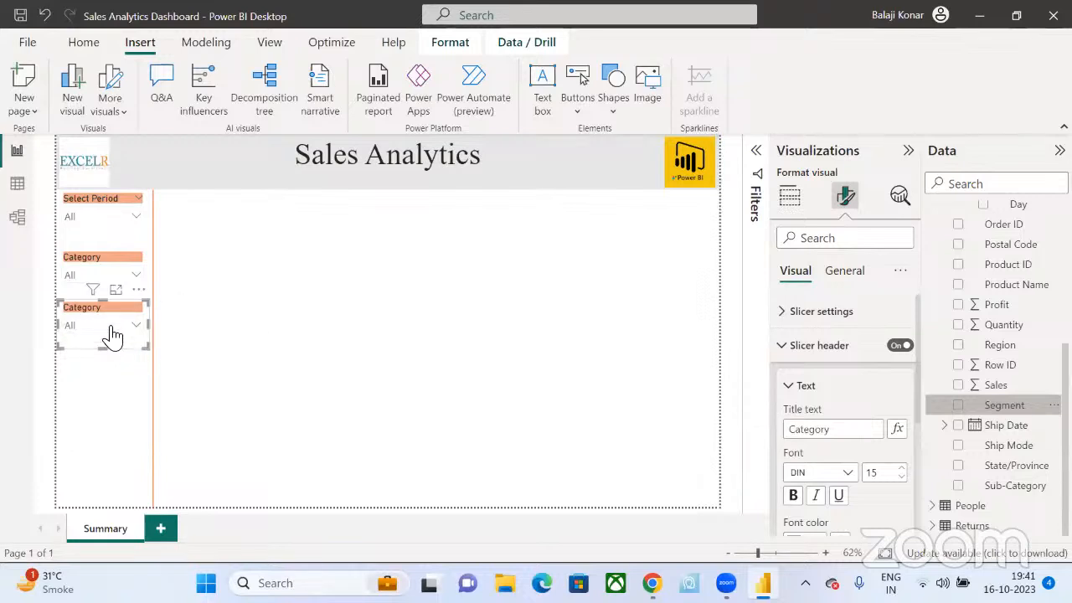
{"action": "left_click", "coordinate": [788, 198]}
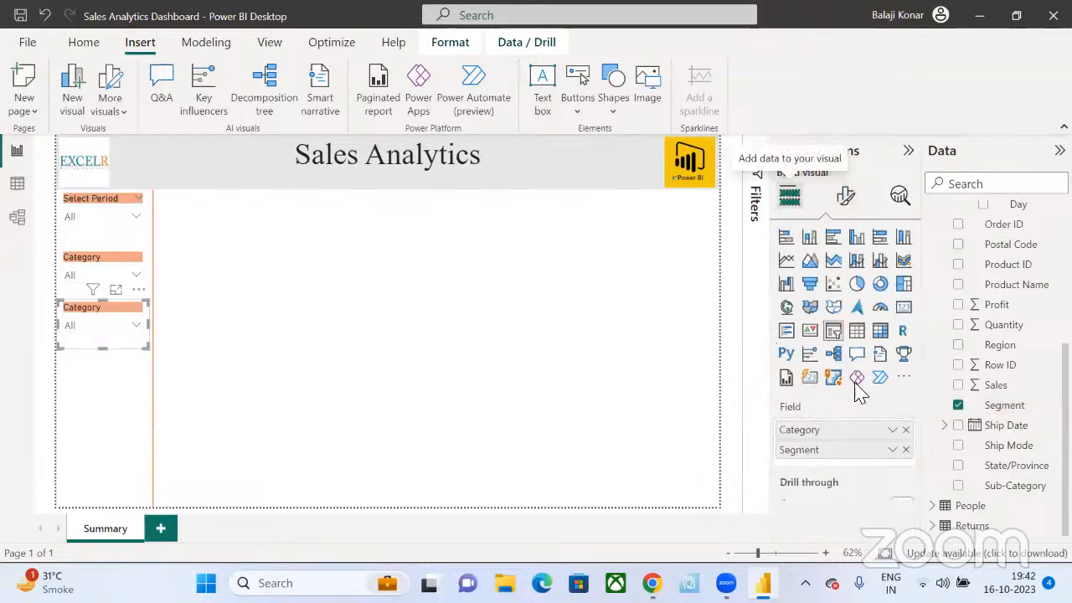
{"action": "left_click", "coordinate": [906, 430]}
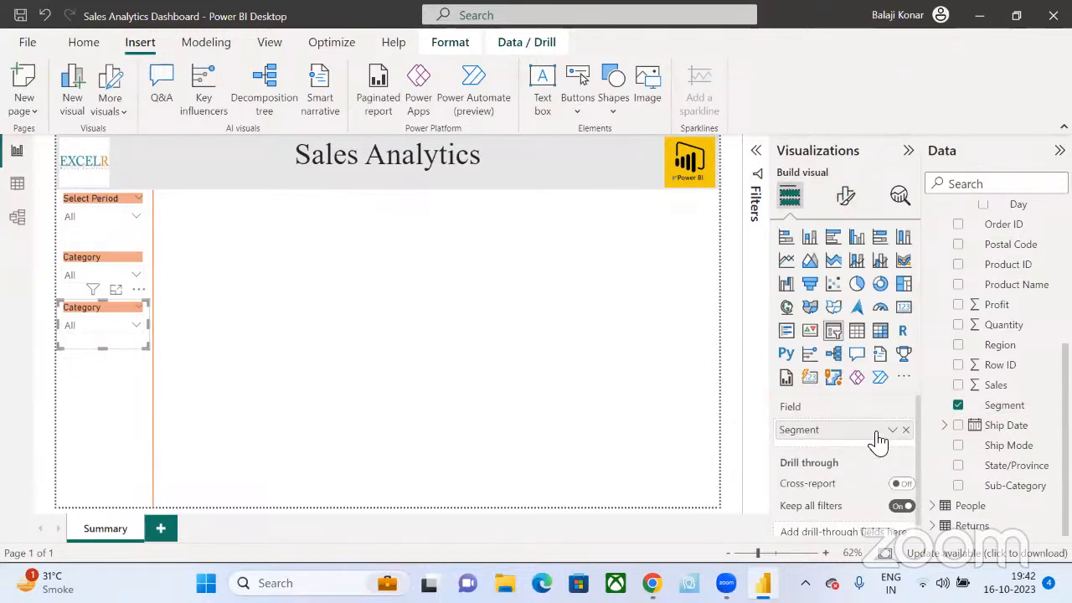
{"action": "left_click", "coordinate": [847, 200]}
{"action": "left_click", "coordinate": [845, 352]}
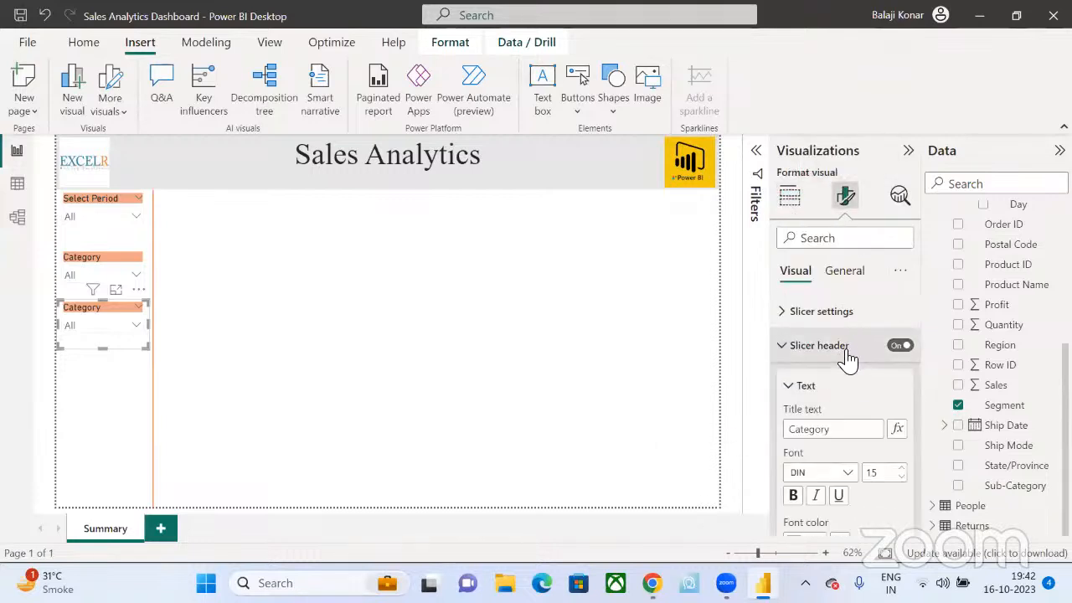
{"action": "double_click", "coordinate": [827, 430]}
{"action": "type", "text": "Segment"}
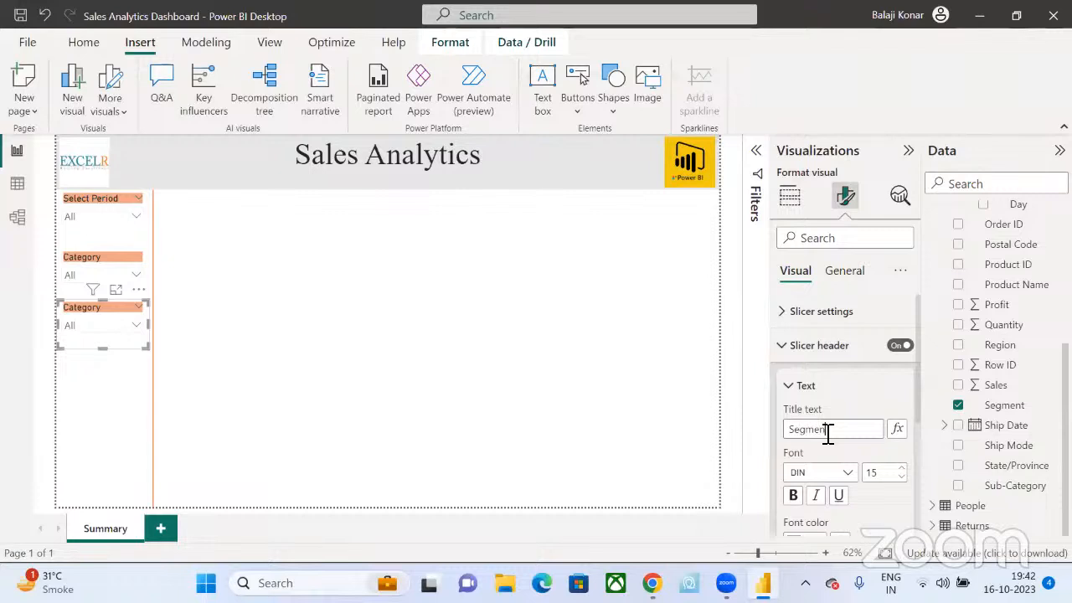
{"action": "left_click", "coordinate": [781, 346]}
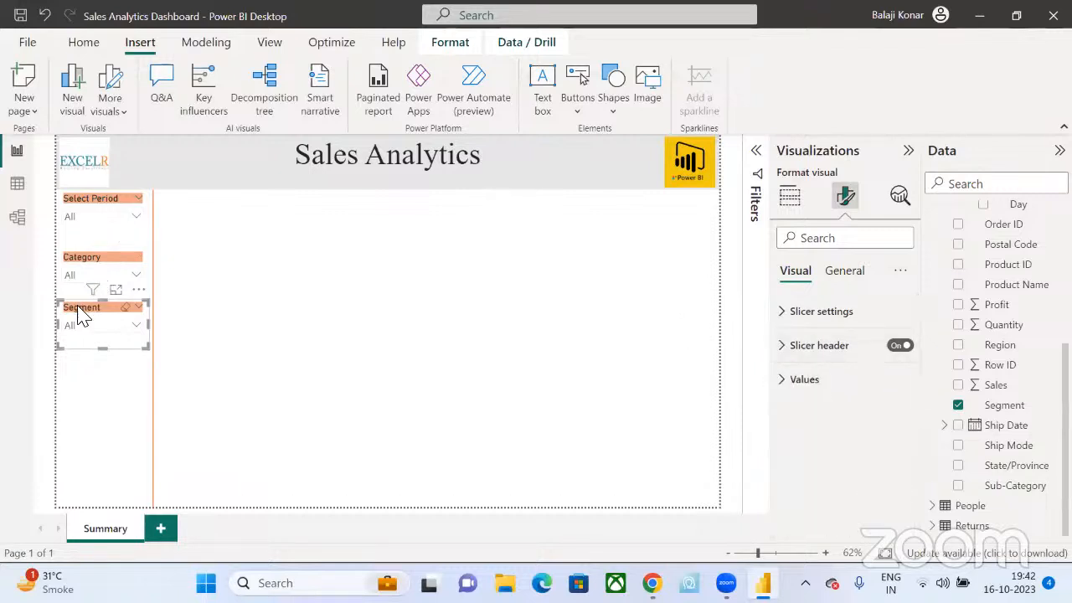
- Duplicate the Segment slicer directly below the original and replace the copy's field with Country/Region
{"action": "key", "text": "ctrl+v"}
{"action": "left_click_drag", "start_coordinate": [80, 319], "coordinate": [71, 374]}
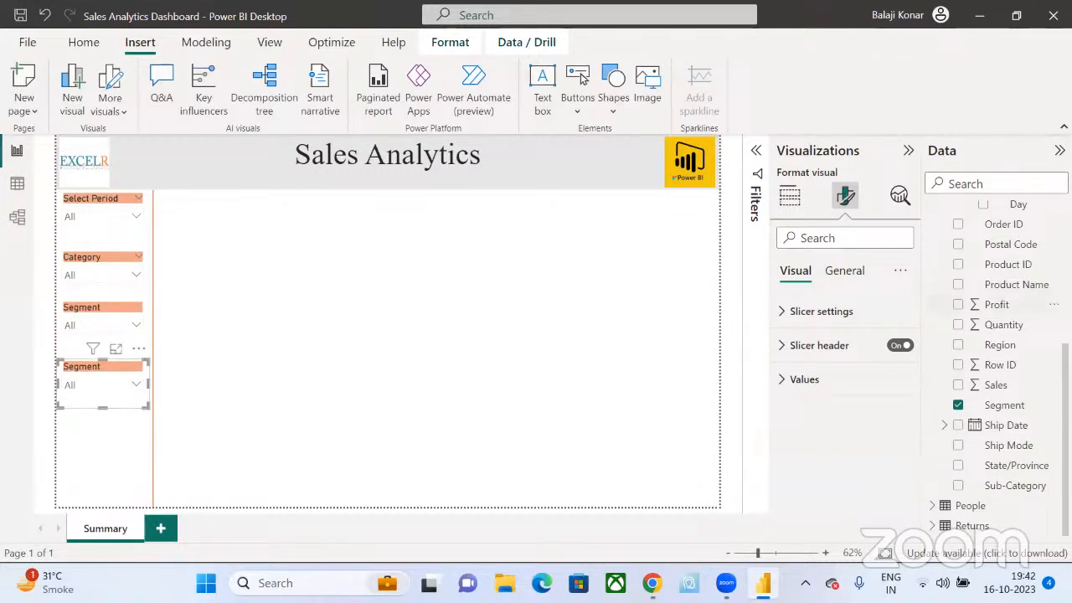
{"action": "scroll", "coordinate": [996, 368], "scroll_direction": "up", "scroll_amount": 3}
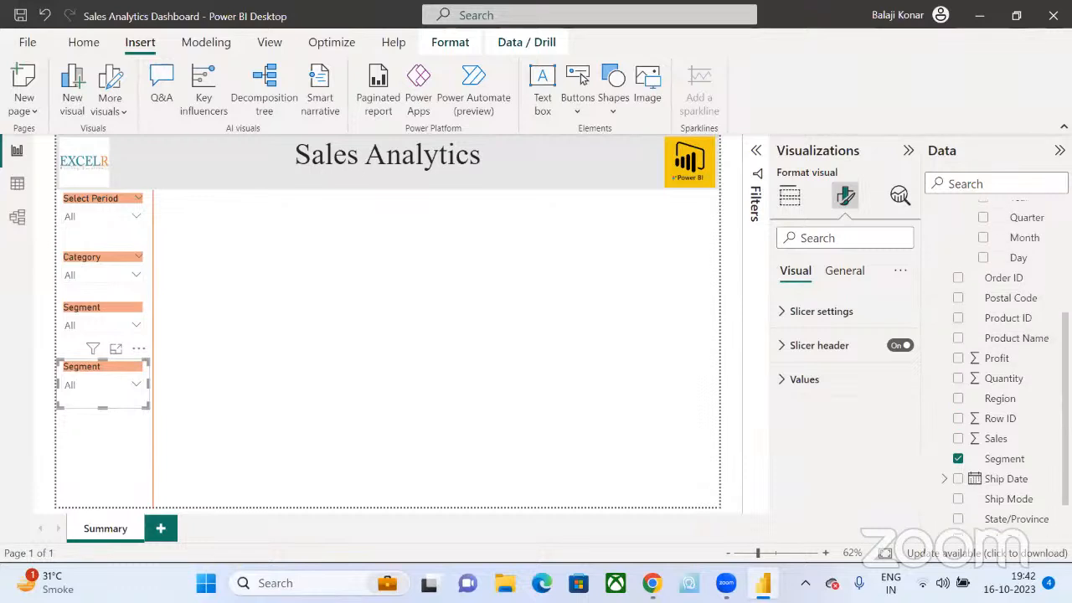
{"action": "scroll", "coordinate": [997, 368], "scroll_direction": "up", "scroll_amount": 5}
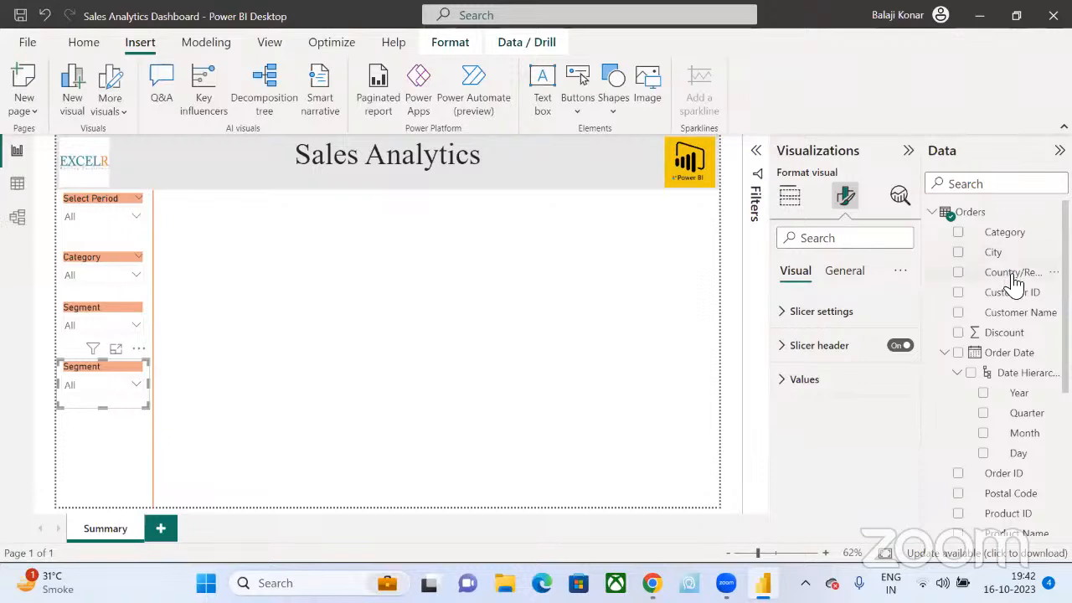
{"action": "left_click", "coordinate": [787, 201]}
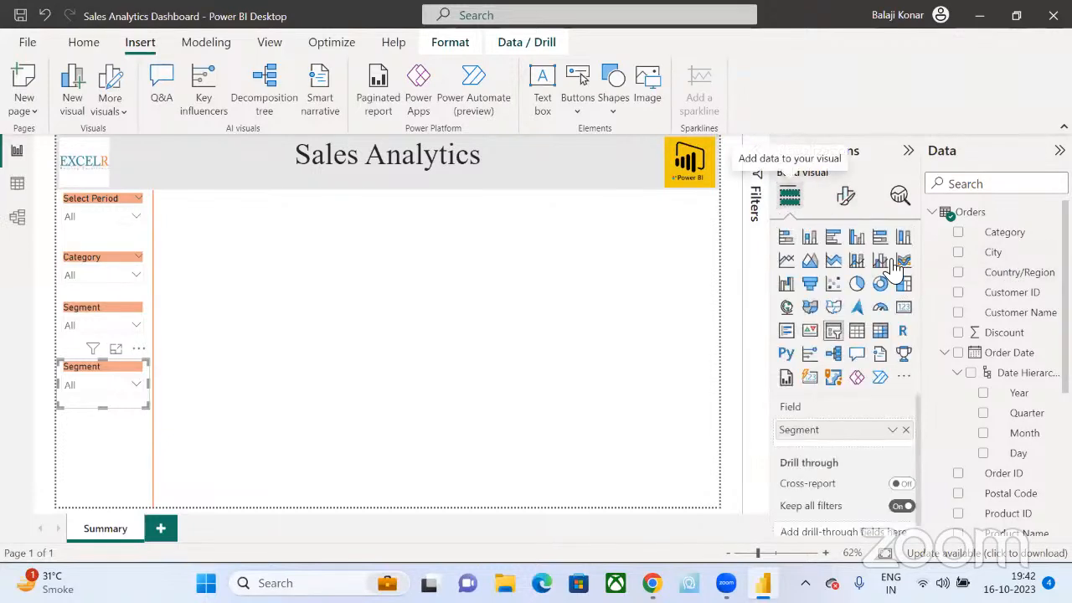
{"action": "left_click_drag", "start_coordinate": [1025, 276], "coordinate": [892, 438]}
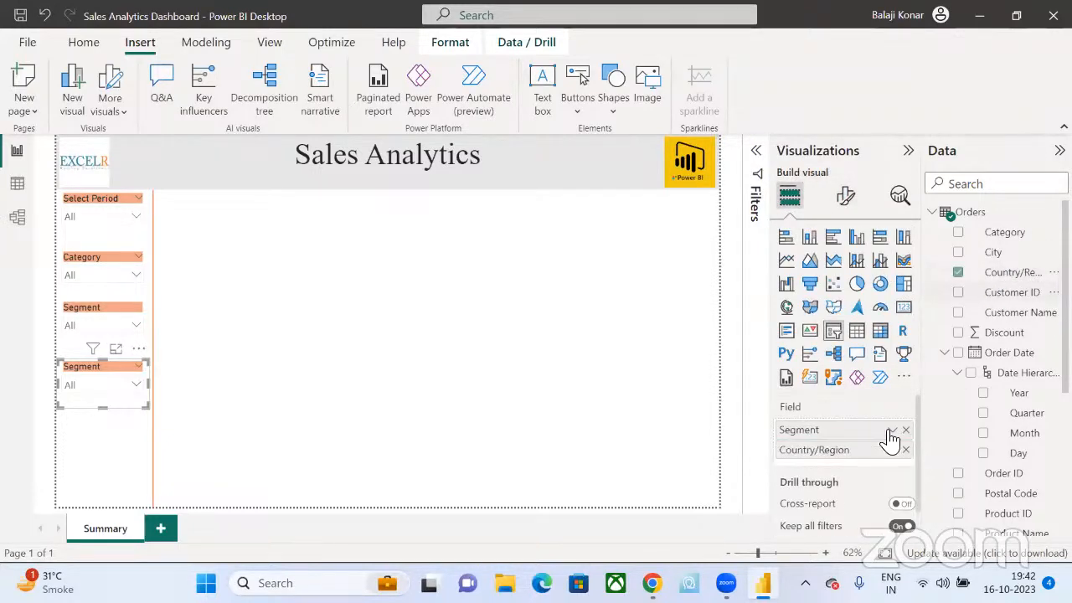
{"action": "left_click", "coordinate": [906, 431]}
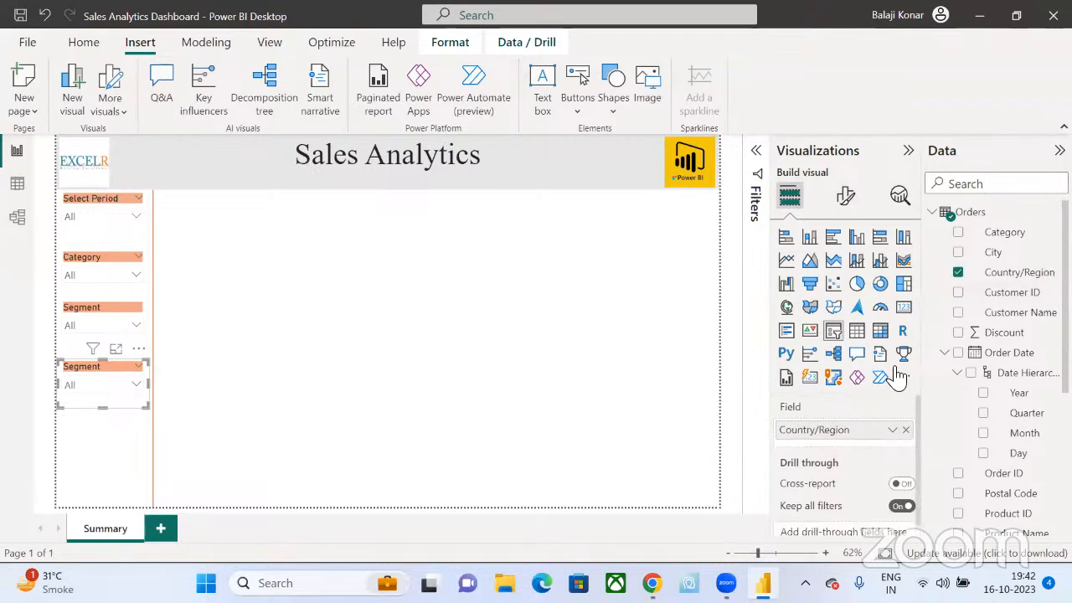
- Set the header title text of the Country/Region slicer to "Country"
{"action": "left_click", "coordinate": [844, 199]}
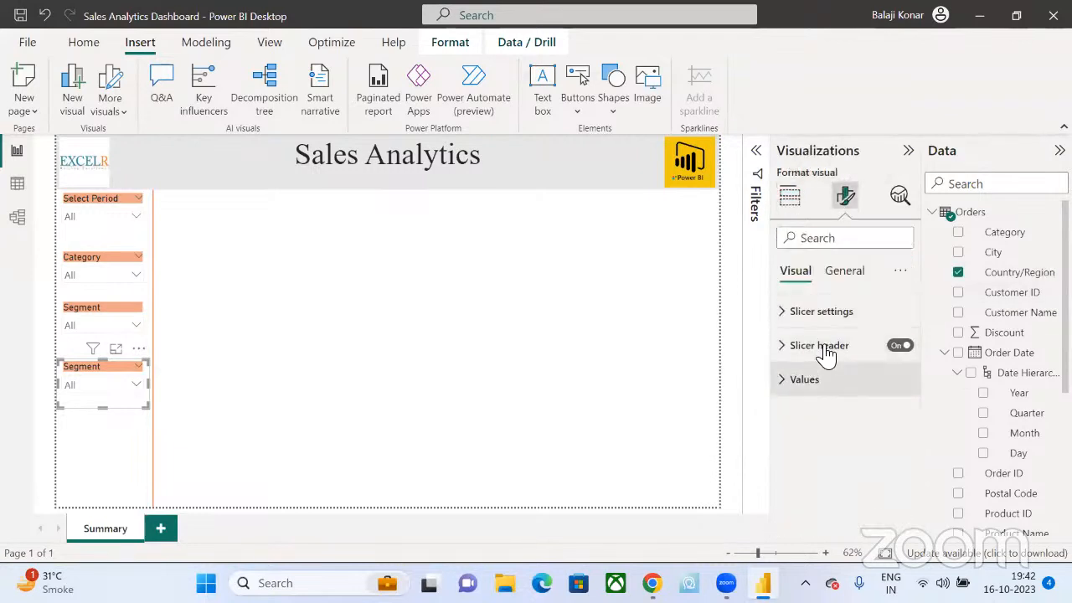
{"action": "left_click", "coordinate": [824, 355]}
{"action": "double_click", "coordinate": [824, 430]}
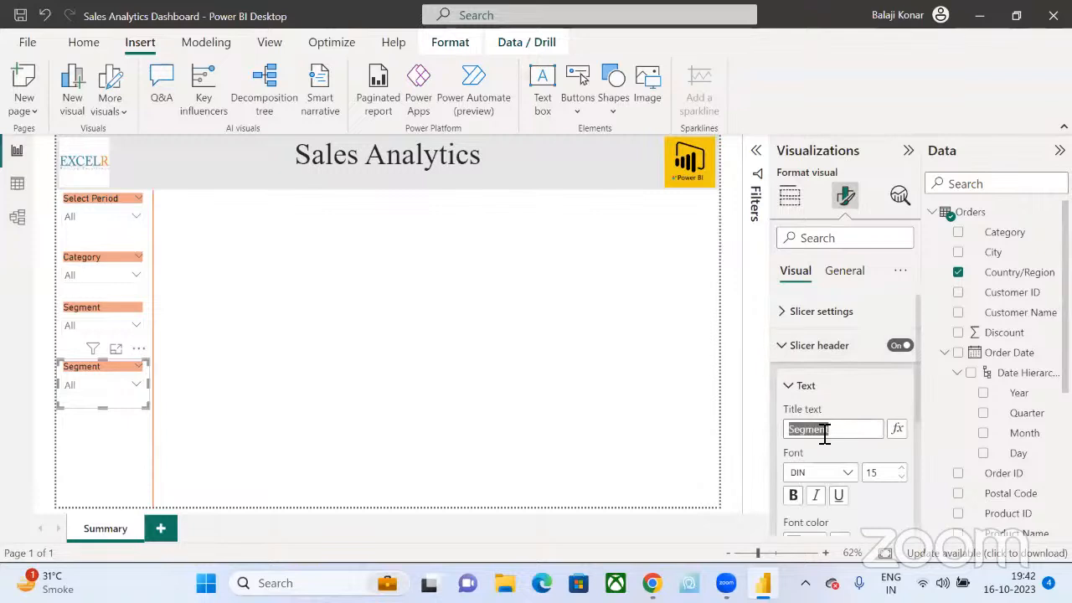
{"action": "type", "text": "Country"}
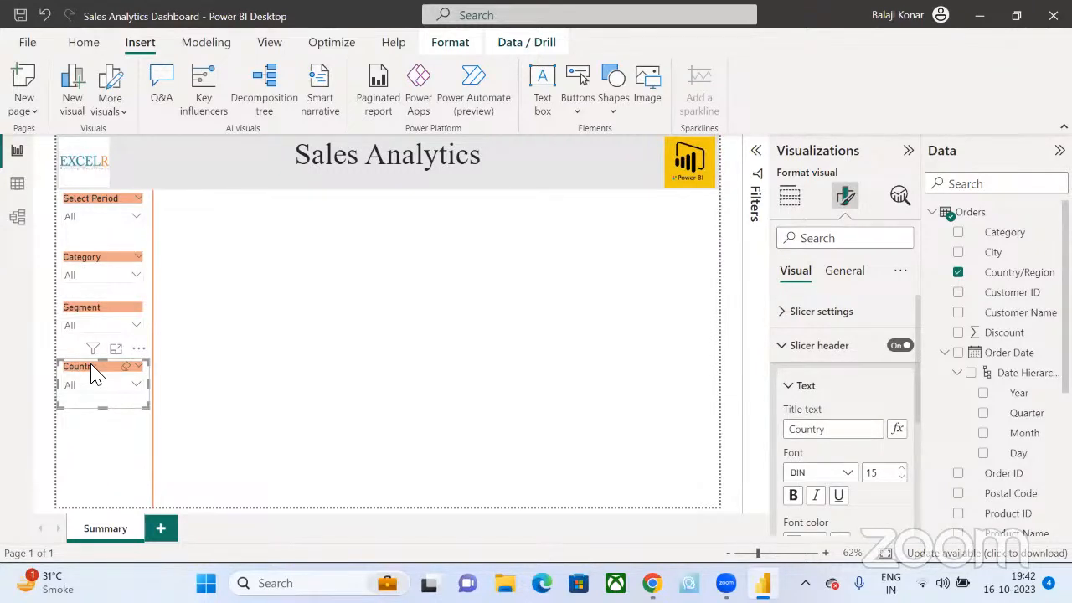
- Duplicate the Country slicer and place the copy near the bottom of the slicer column
{"action": "key", "text": "ctrl+c"}
{"action": "key", "text": "ctrl+v"}
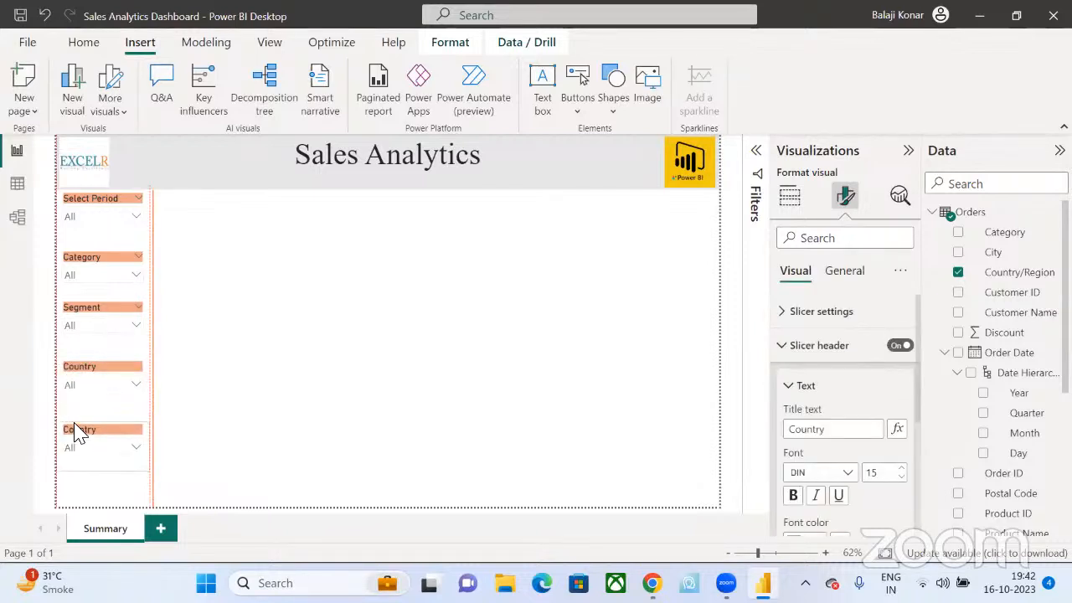
{"action": "left_click_drag", "start_coordinate": [75, 431], "coordinate": [78, 460]}
- Move the original Country, Segment, Category and Select Period slicers down to space them out along the column
{"action": "left_click_drag", "start_coordinate": [90, 389], "coordinate": [90, 412]}
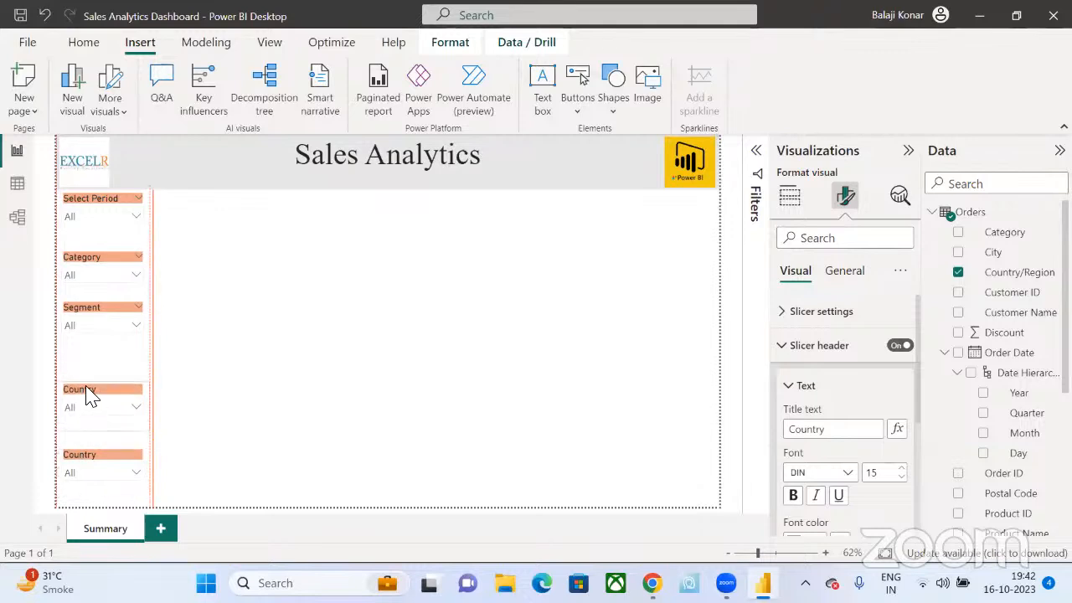
{"action": "left_click_drag", "start_coordinate": [93, 330], "coordinate": [92, 338]}
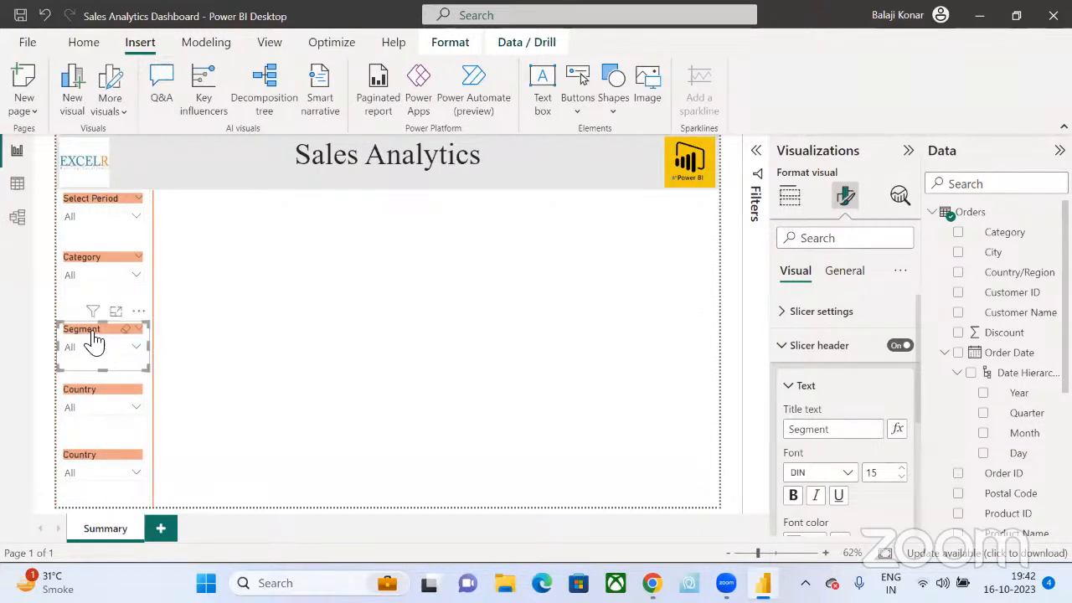
{"action": "left_click_drag", "start_coordinate": [98, 268], "coordinate": [101, 278]}
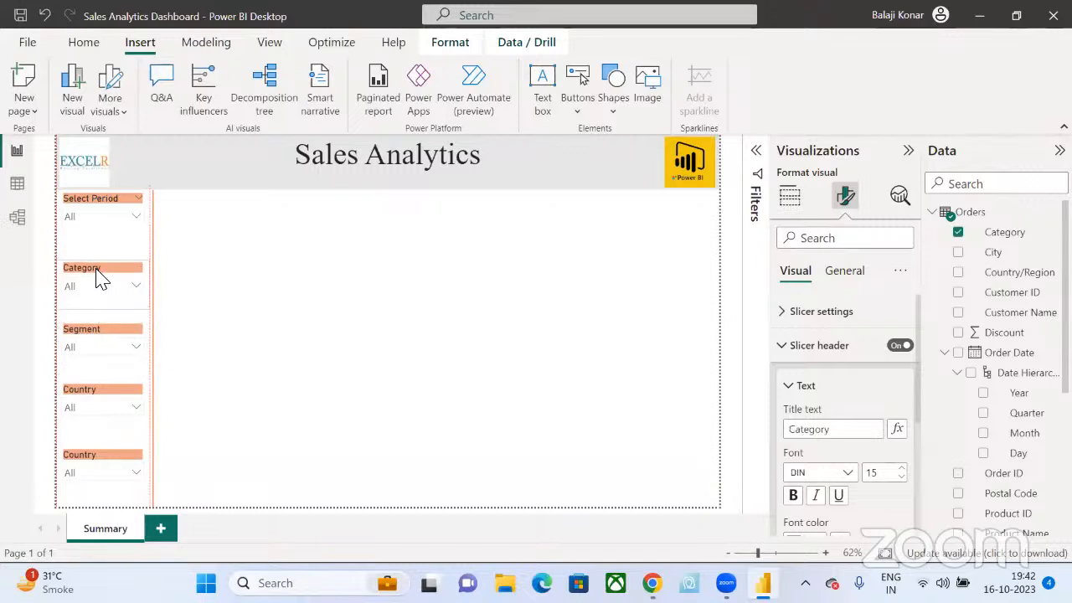
{"action": "left_click_drag", "start_coordinate": [94, 220], "coordinate": [94, 227]}
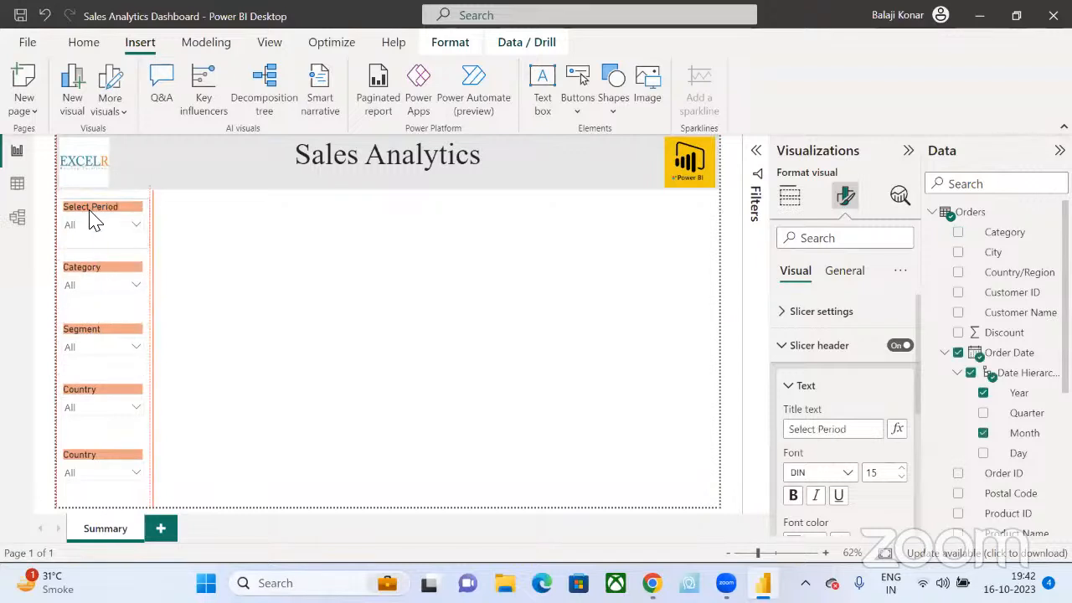
- Replace the Country/Region field of the lowest slicer with Sub-Category
{"action": "left_click", "coordinate": [99, 462]}
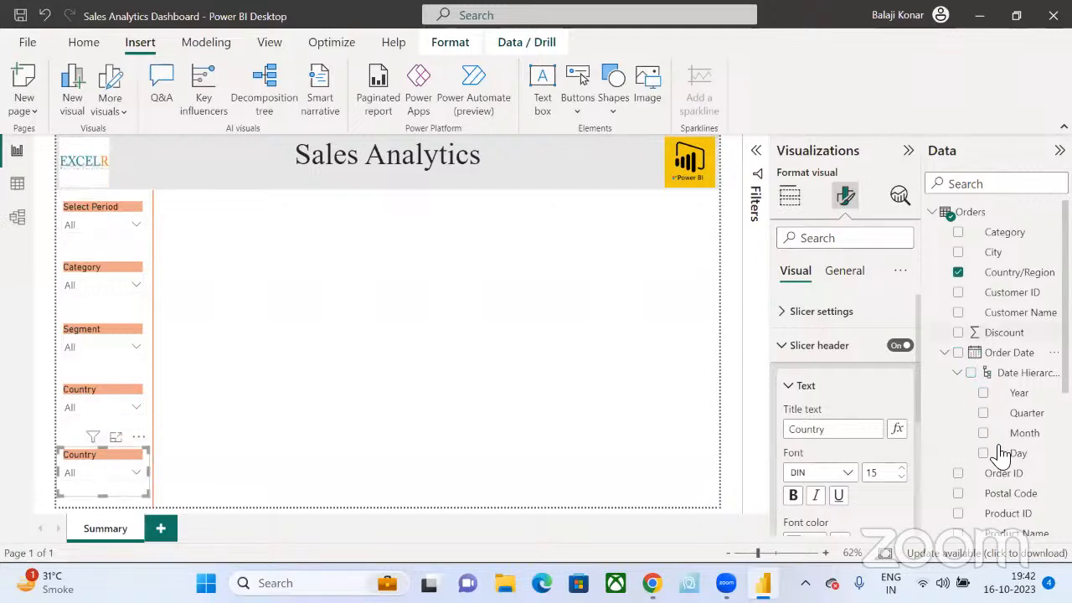
{"action": "left_click", "coordinate": [790, 197]}
{"action": "scroll", "coordinate": [1035, 433], "scroll_direction": "down", "scroll_amount": 6}
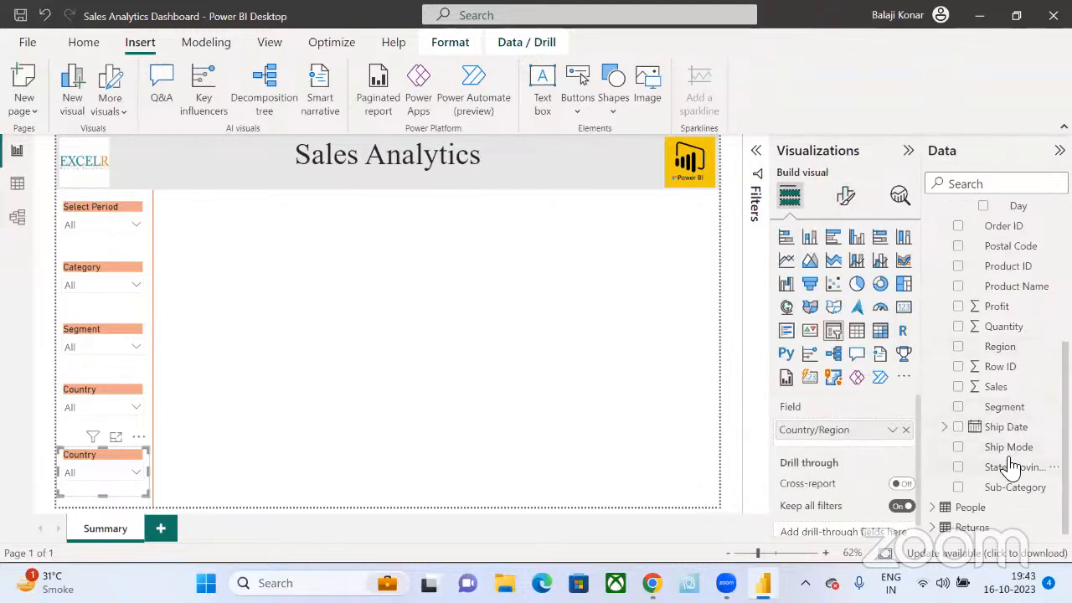
{"action": "left_click_drag", "start_coordinate": [1021, 486], "coordinate": [868, 437]}
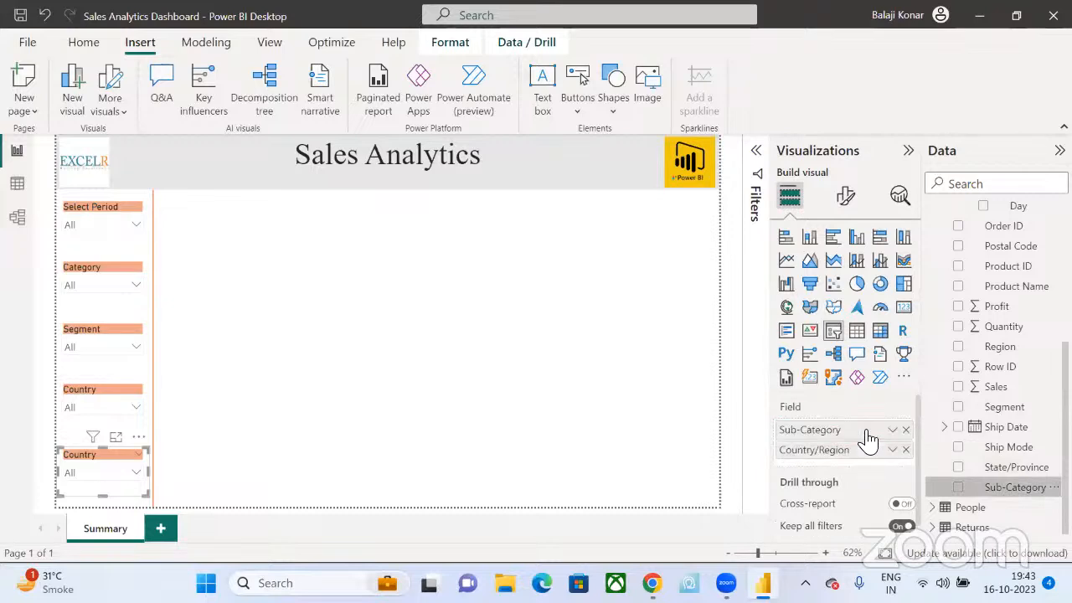
{"action": "left_click", "coordinate": [905, 449]}
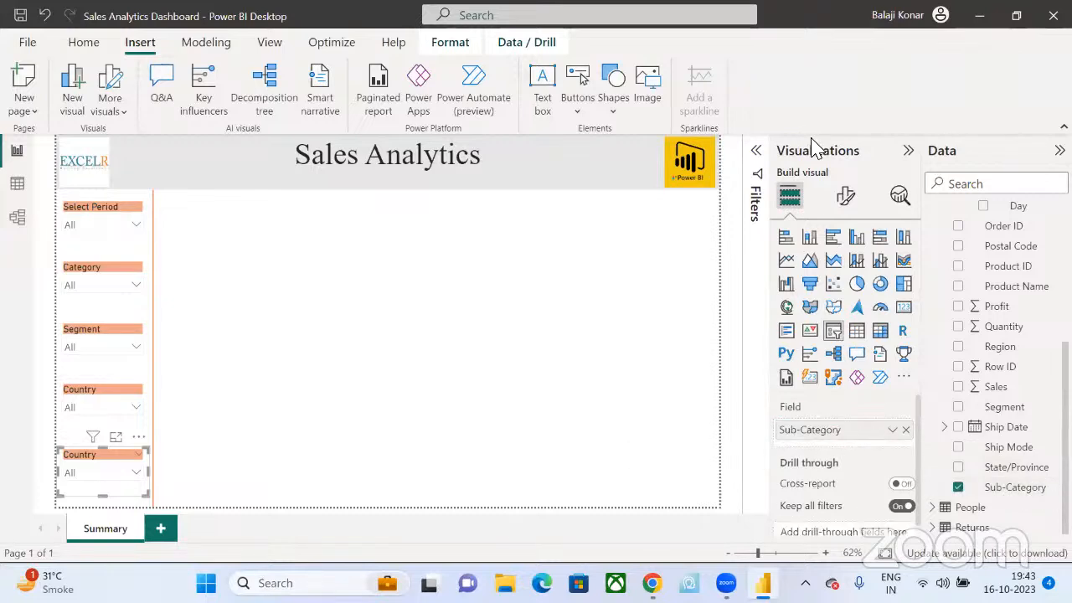
- Set the lowest slicer's header title text to "Sub Category"
{"action": "left_click", "coordinate": [844, 195]}
{"action": "left_click", "coordinate": [830, 347]}
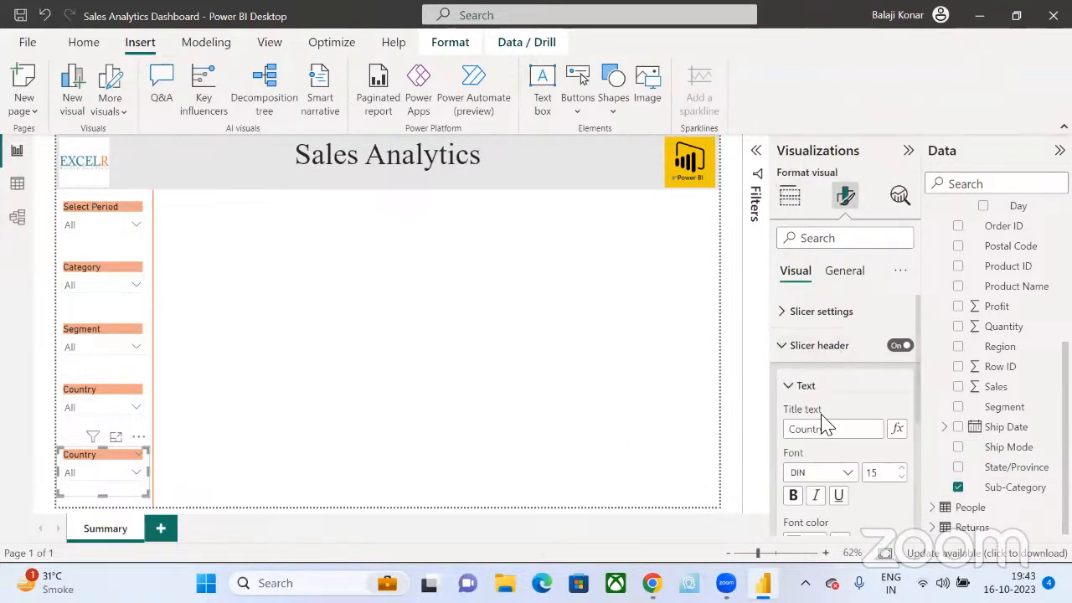
{"action": "left_click", "coordinate": [822, 429]}
{"action": "key", "text": "ctrl+a"}
{"action": "type", "text": "S"}
{"action": "key", "text": "Return"}
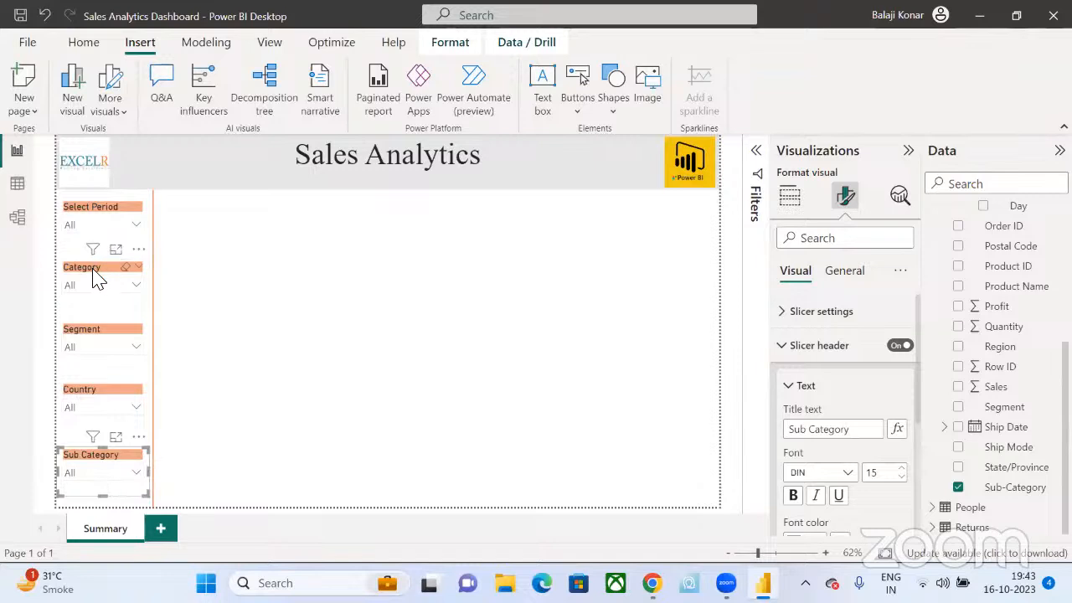
- Reorder the slicers below Select Period into Country, Segment, Category and Sub Category, spaced down the column
{"action": "left_click_drag", "start_coordinate": [96, 280], "coordinate": [105, 378]}
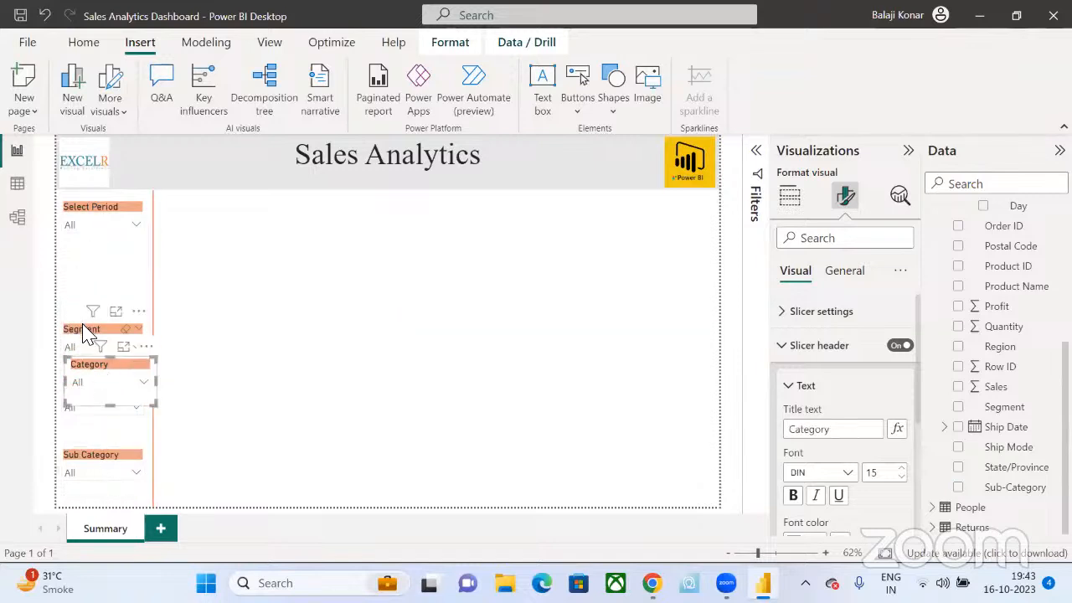
{"action": "left_click_drag", "start_coordinate": [84, 331], "coordinate": [86, 268]}
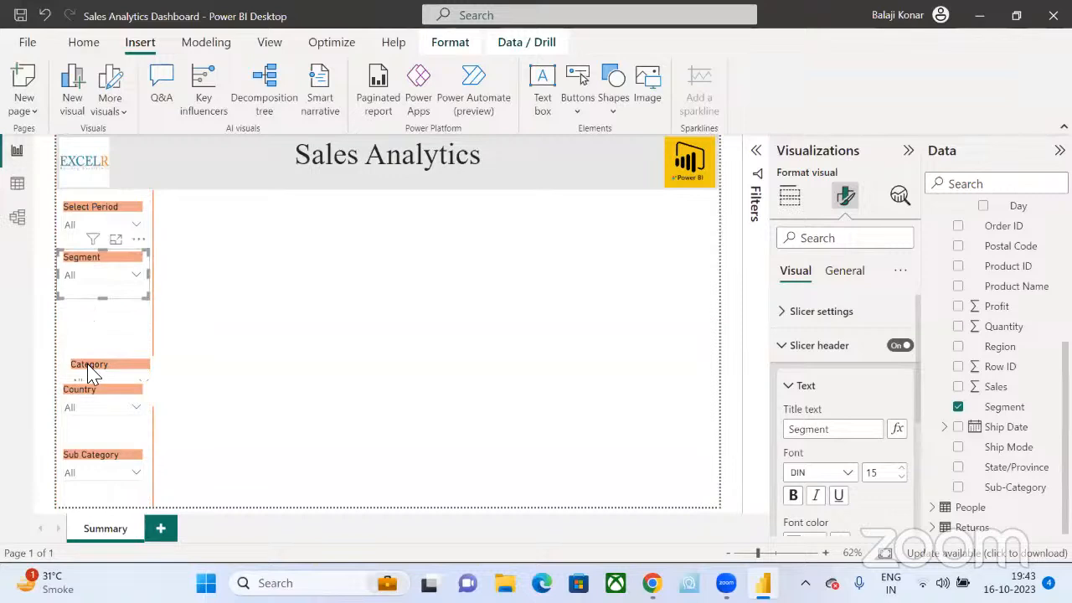
{"action": "left_click_drag", "start_coordinate": [90, 371], "coordinate": [83, 314]}
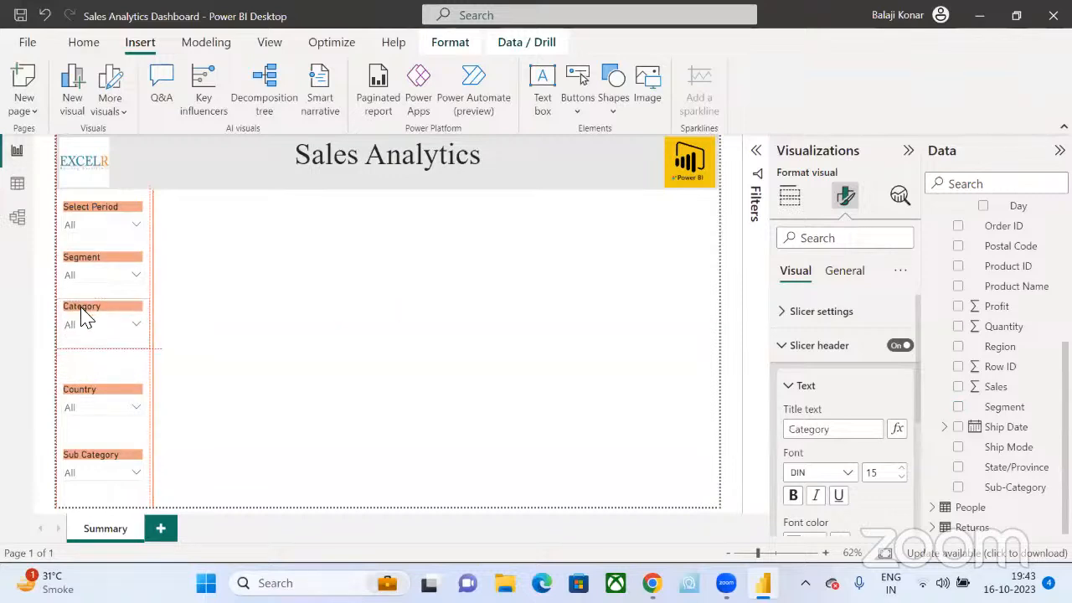
{"action": "left_click_drag", "start_coordinate": [103, 470], "coordinate": [107, 370]}
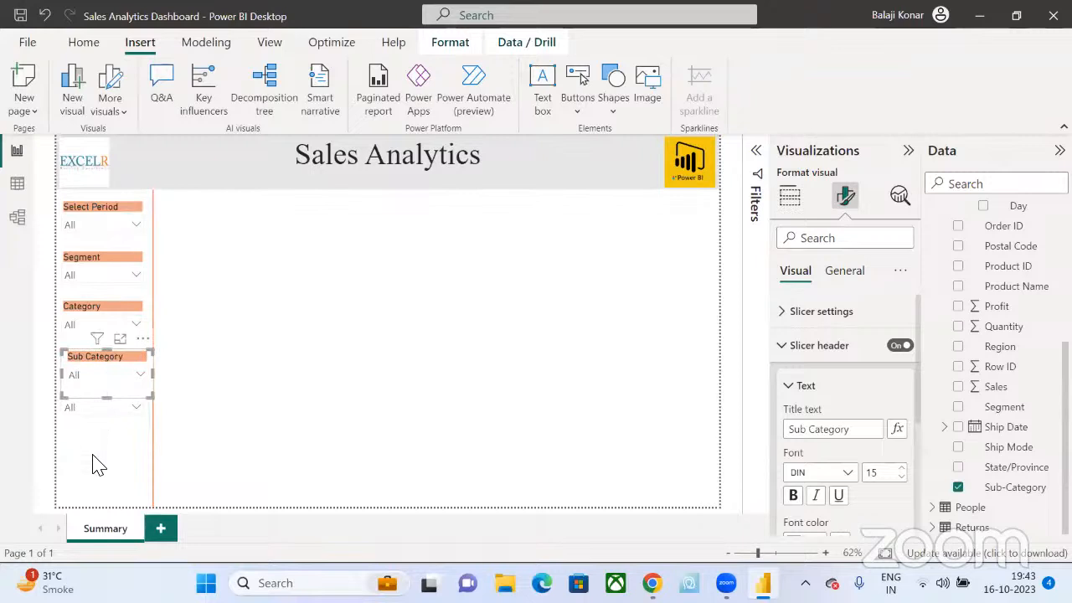
{"action": "left_click_drag", "start_coordinate": [96, 432], "coordinate": [195, 254]}
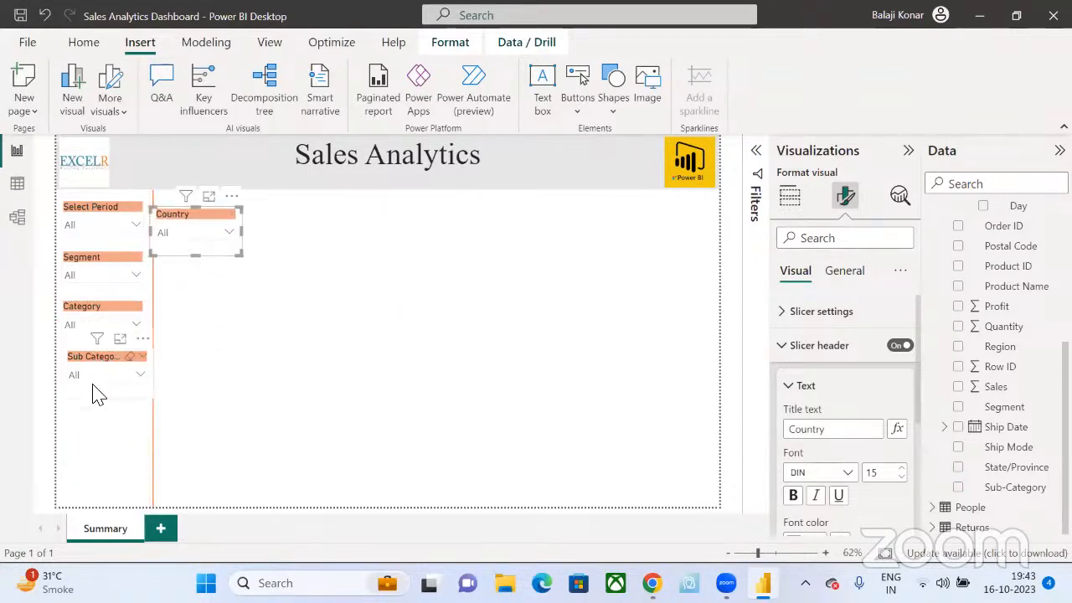
{"action": "left_click_drag", "start_coordinate": [97, 392], "coordinate": [84, 457]}
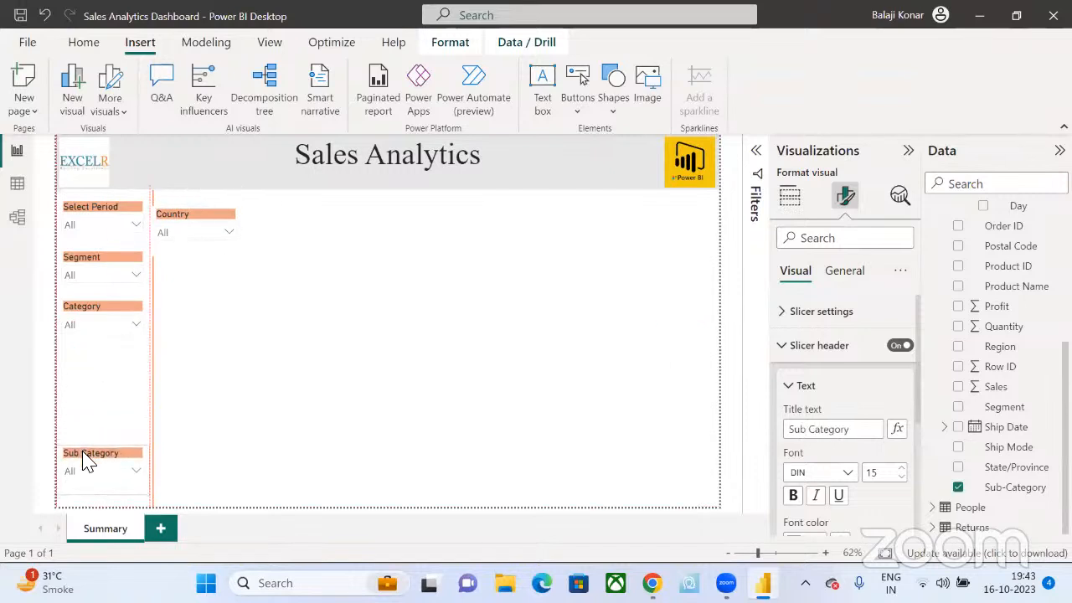
{"action": "left_click_drag", "start_coordinate": [86, 313], "coordinate": [88, 385]}
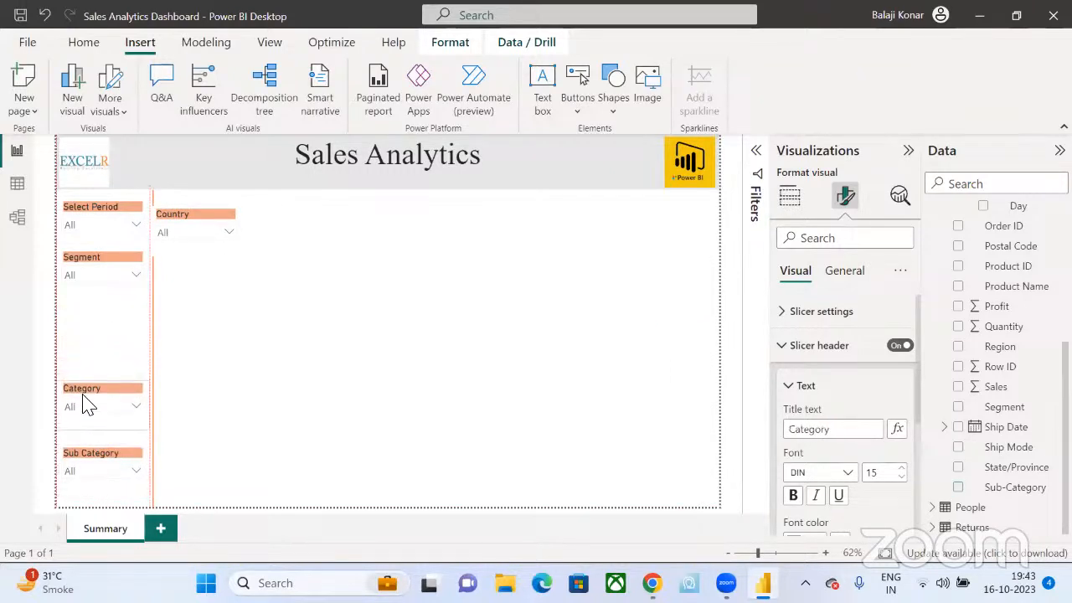
{"action": "left_click_drag", "start_coordinate": [87, 271], "coordinate": [81, 344]}
{"action": "left_click_drag", "start_coordinate": [184, 221], "coordinate": [89, 265]}
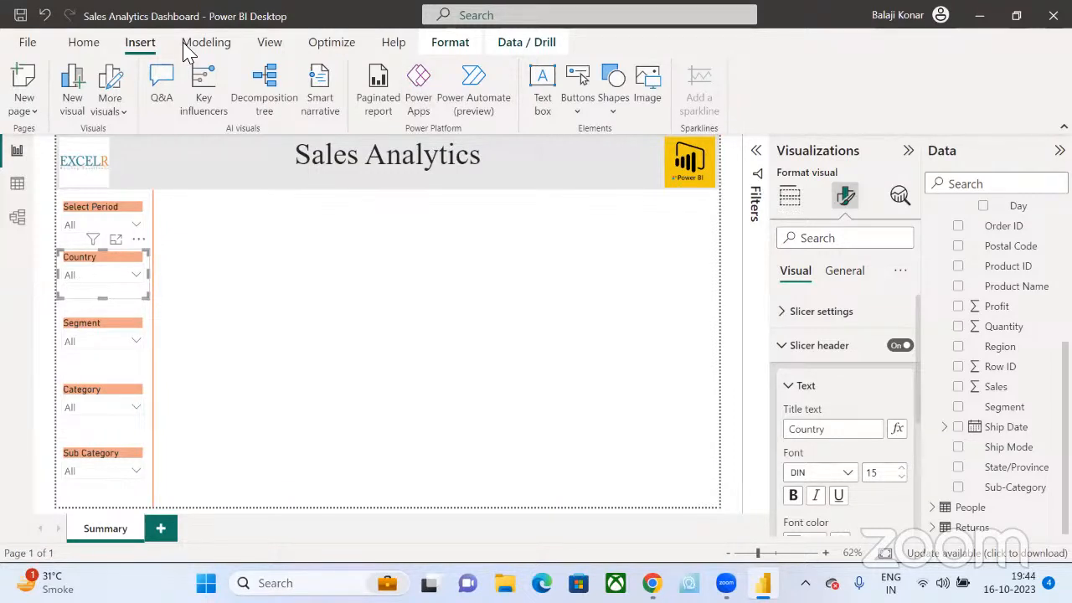
- Adjust the vertical positions of the Country and Segment slicers, nudging Segment slightly up to even out the spacing
{"action": "left_click", "coordinate": [308, 400]}
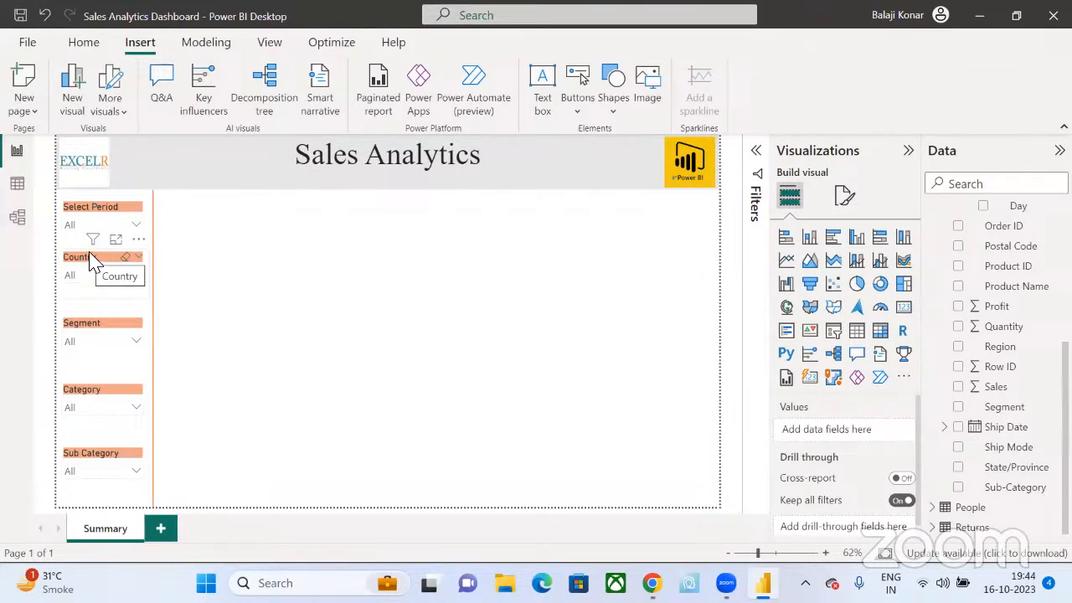
{"action": "left_click_drag", "start_coordinate": [89, 256], "coordinate": [90, 269]}
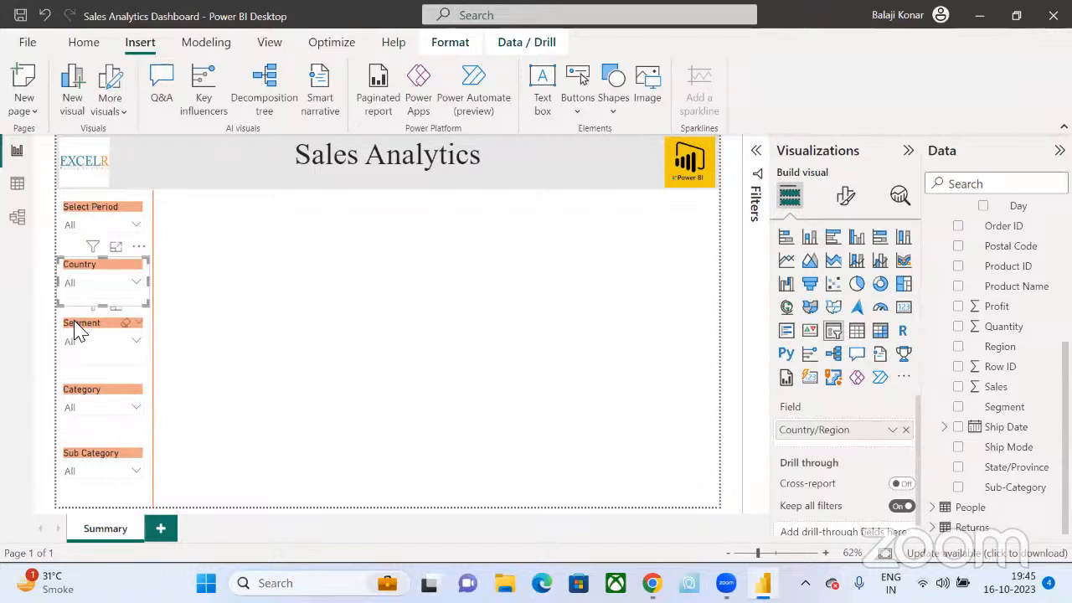
{"action": "left_click_drag", "start_coordinate": [81, 337], "coordinate": [81, 344]}
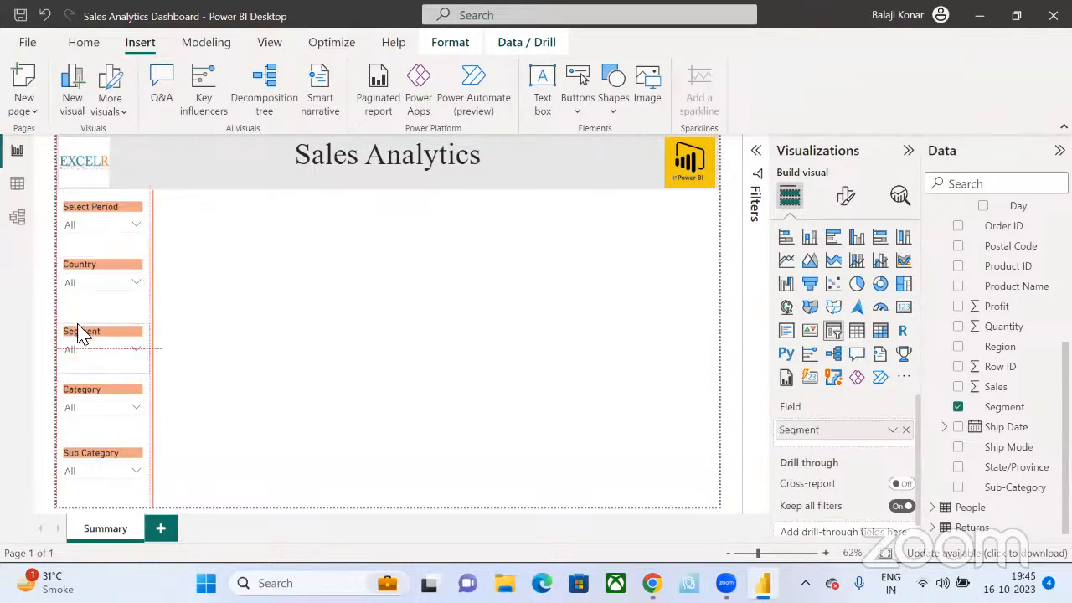
{"action": "left_click_drag", "start_coordinate": [94, 278], "coordinate": [91, 270]}
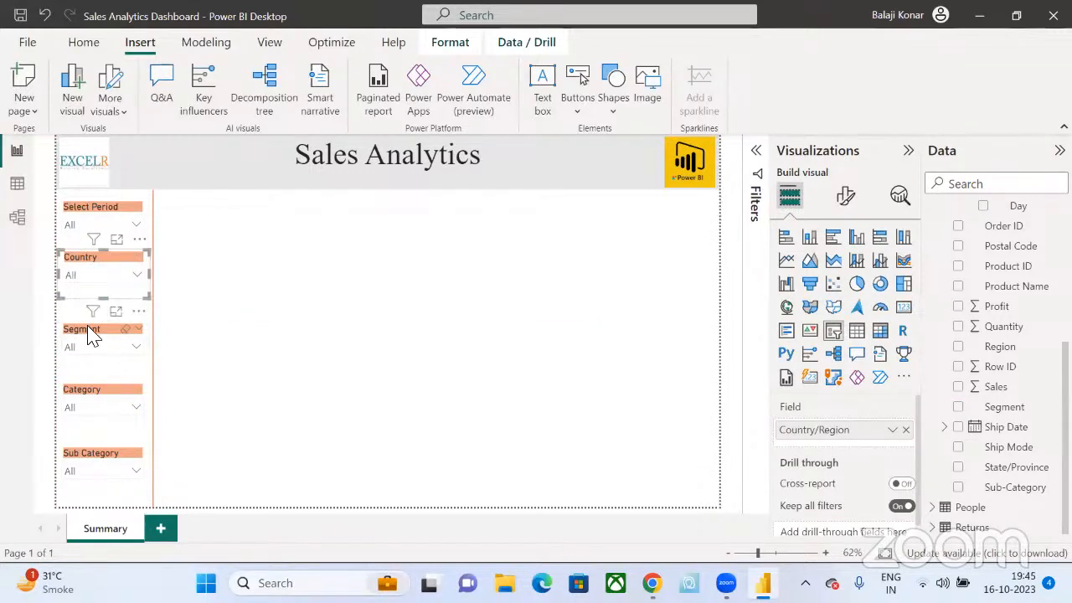
{"action": "left_click_drag", "start_coordinate": [91, 337], "coordinate": [92, 328]}
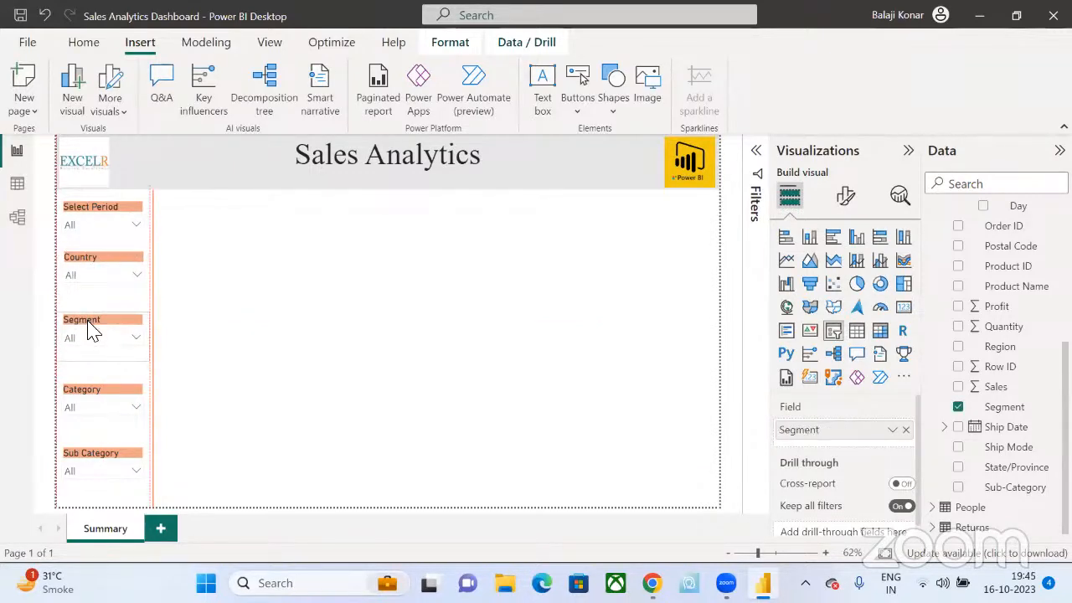
{"action": "left_click", "coordinate": [298, 360]}
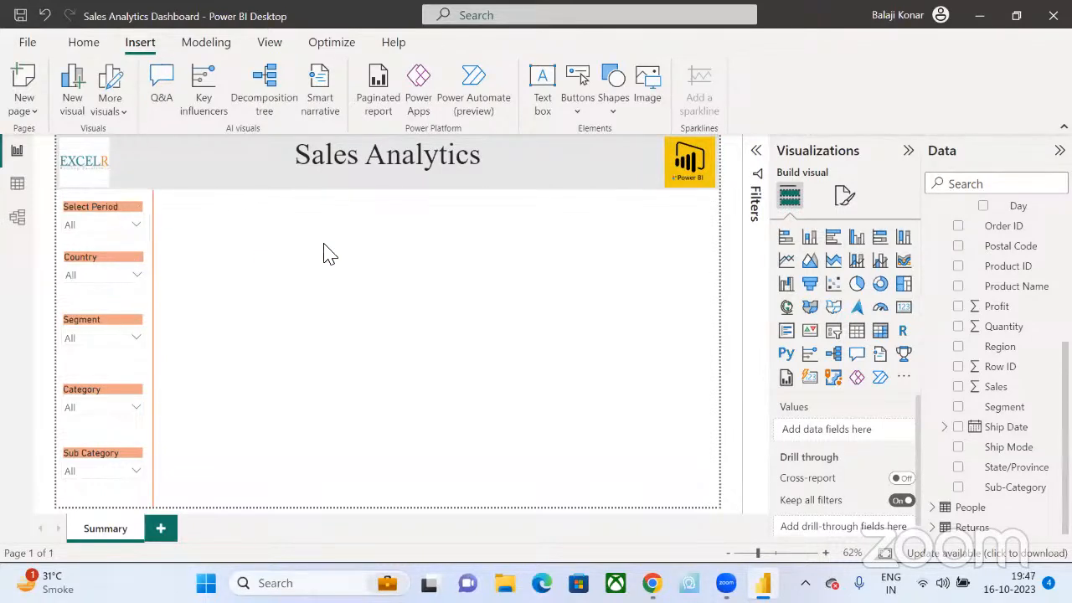
- Remove the Order Date field from the Select Period slicer and add the Year and Month levels of its date hierarchy again
{"action": "left_click", "coordinate": [88, 215]}
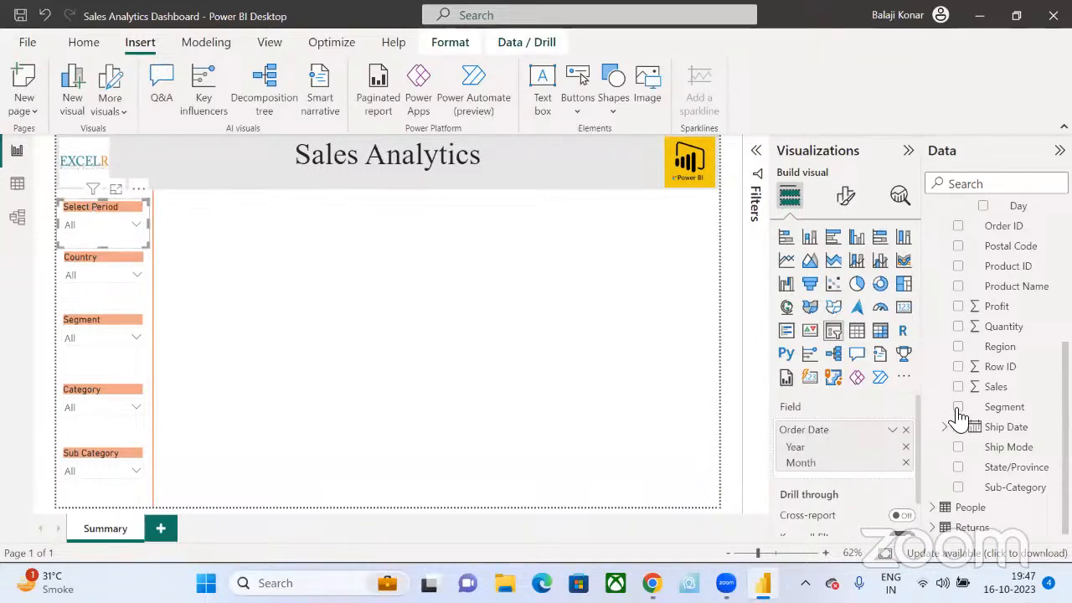
{"action": "left_click", "coordinate": [905, 431]}
{"action": "scroll", "coordinate": [1002, 348], "scroll_direction": "up", "scroll_amount": 3}
{"action": "scroll", "coordinate": [1002, 347], "scroll_direction": "up", "scroll_amount": 2}
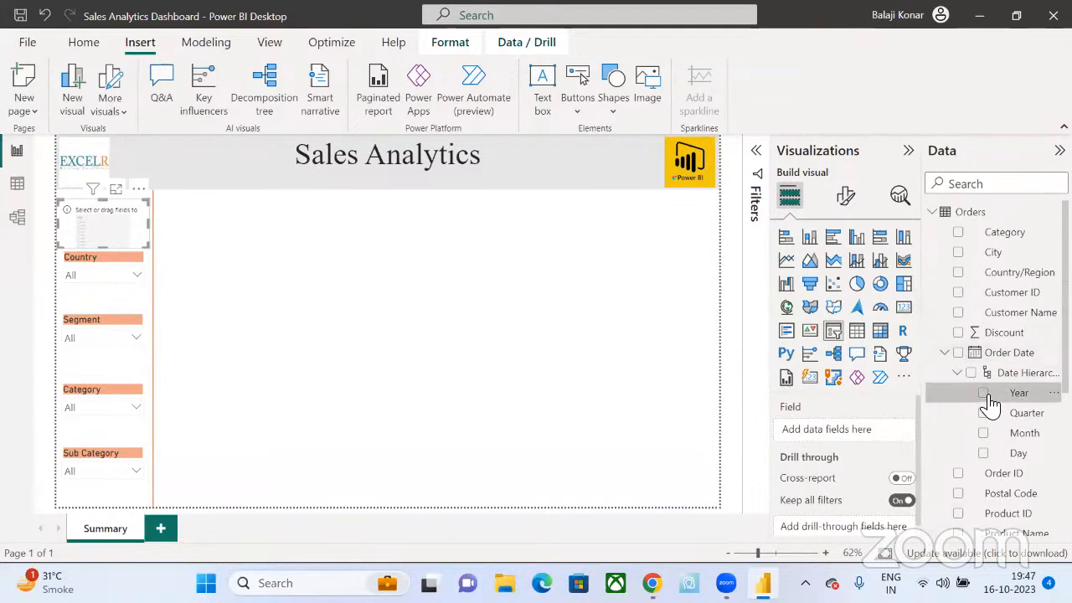
{"action": "left_click", "coordinate": [983, 393]}
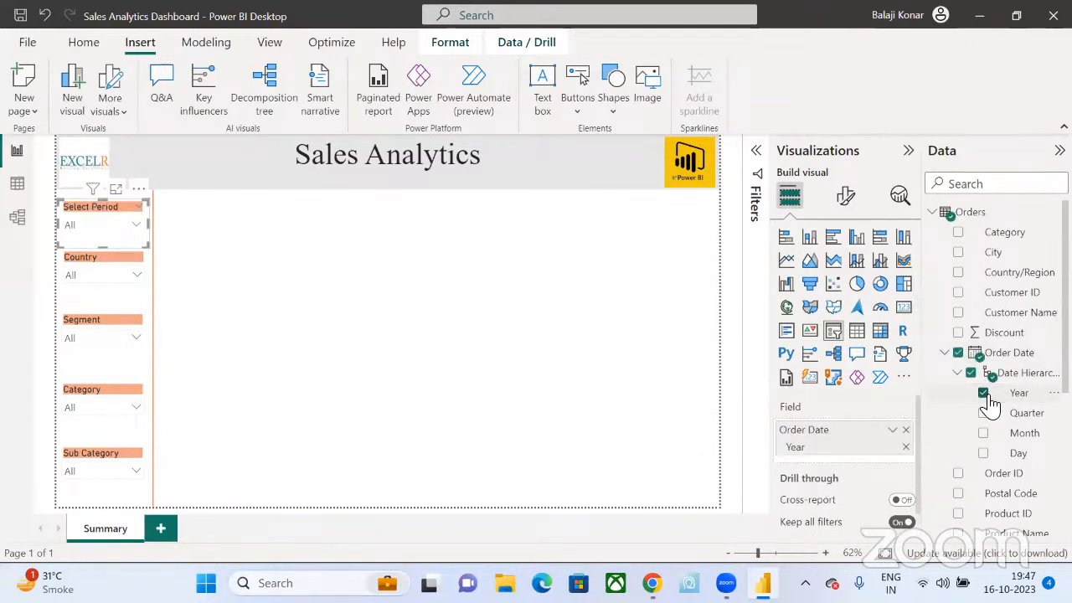
{"action": "left_click", "coordinate": [983, 435]}
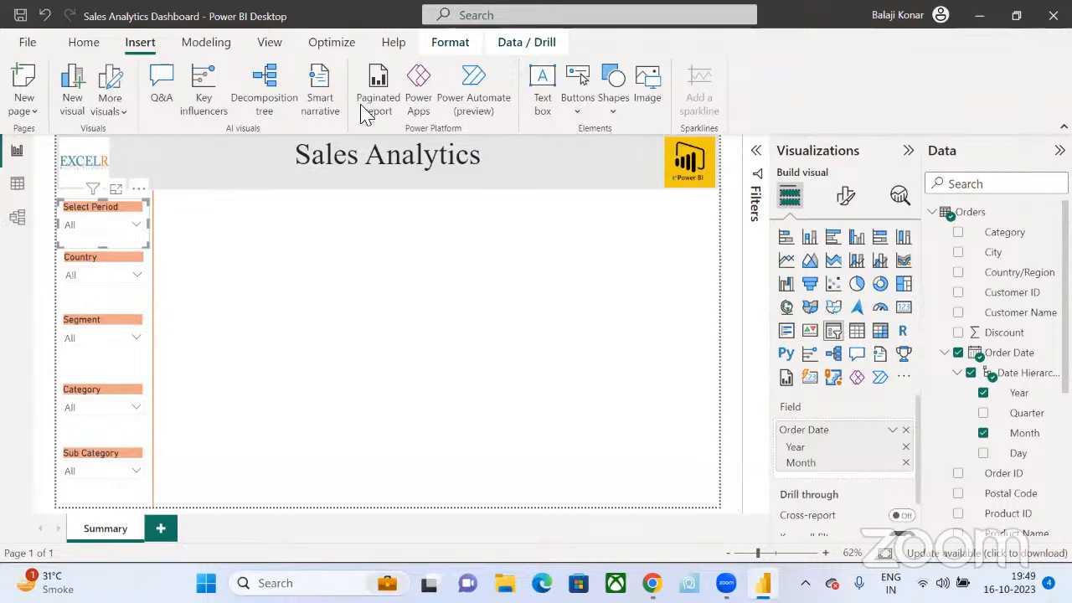
{"action": "left_click", "coordinate": [87, 41]}
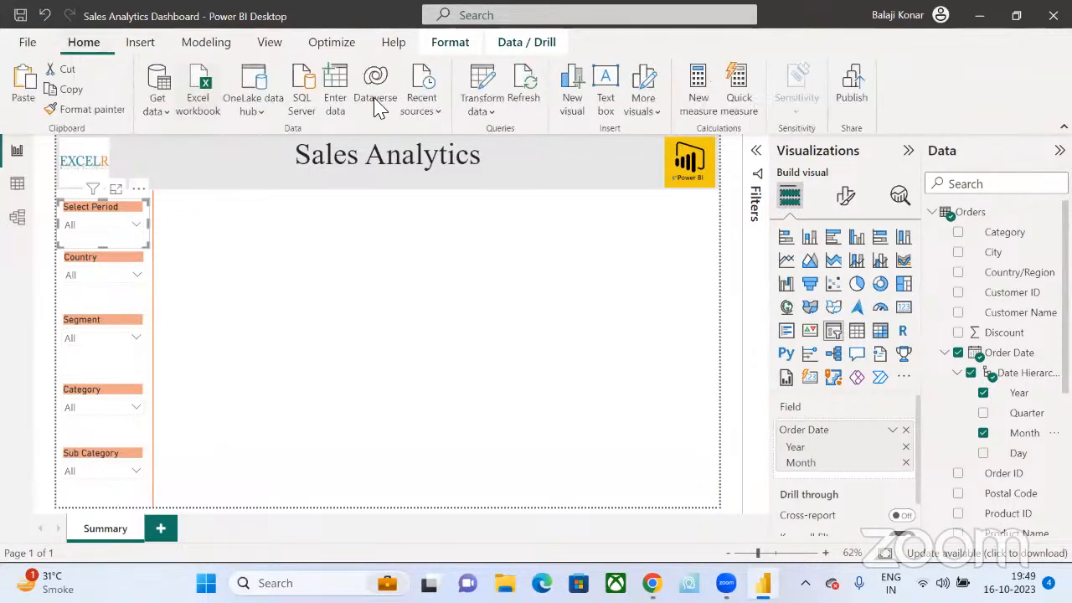
{"action": "left_click", "coordinate": [486, 84]}
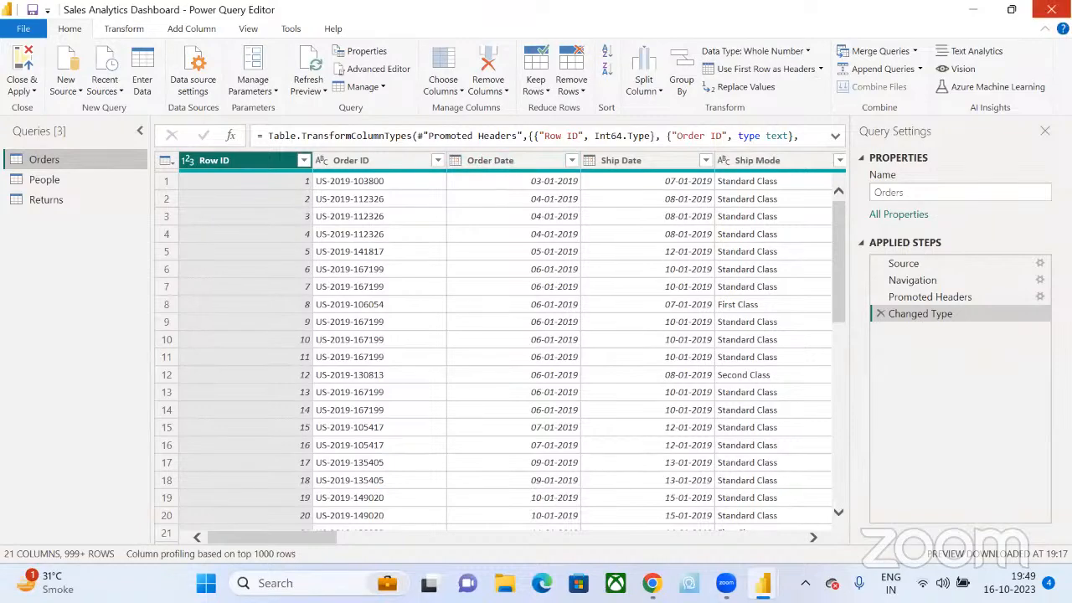
{"action": "left_click", "coordinate": [1052, 10]}
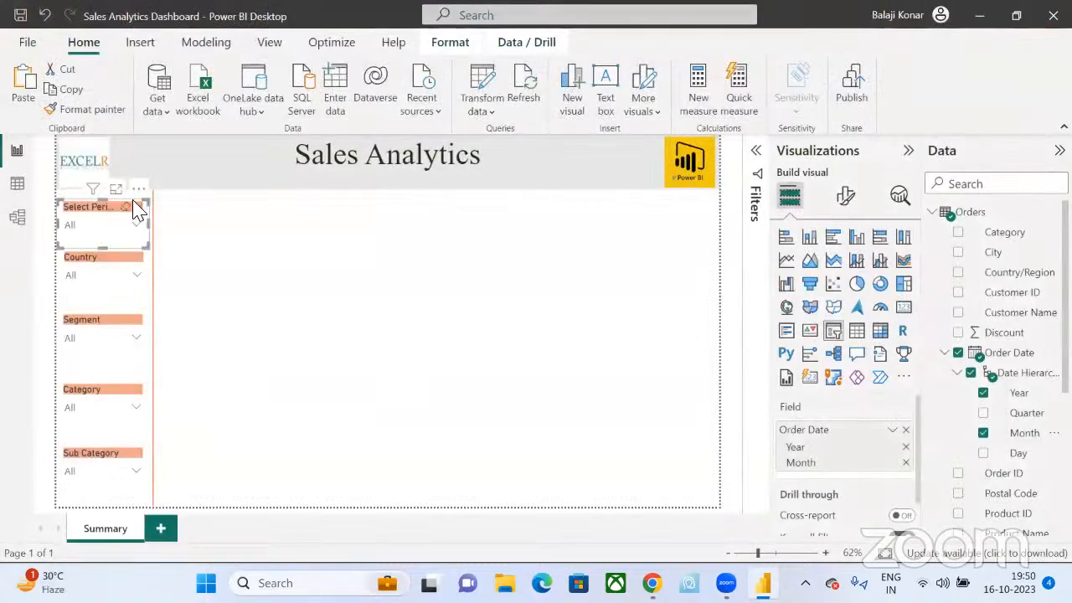
- Examine the report options for the auto date/time setting in the global and current-file Data Load sections, checking the preview features too
{"action": "left_click", "coordinate": [28, 43]}
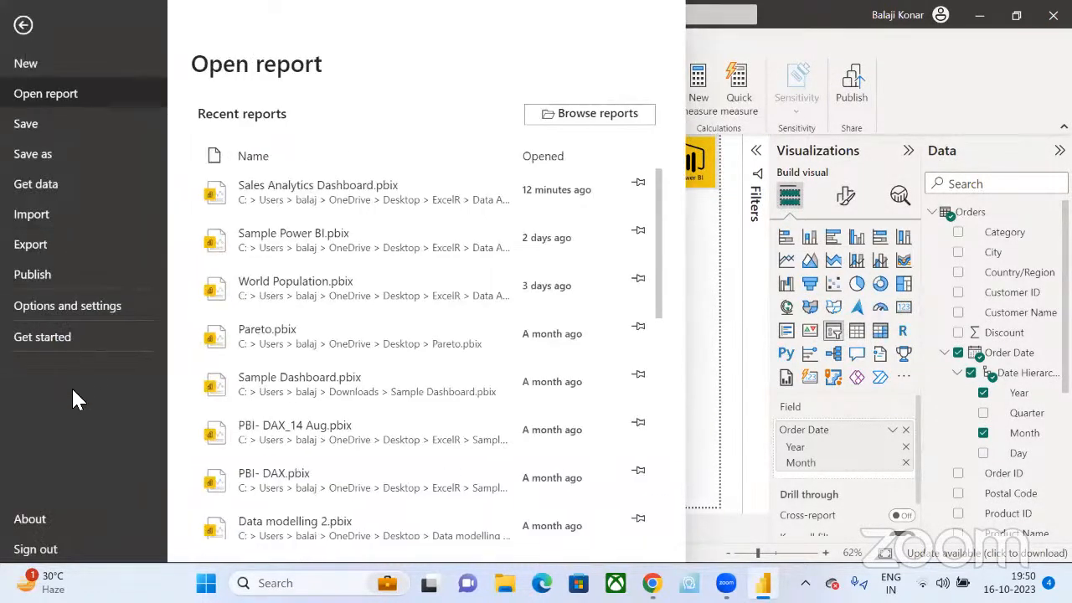
{"action": "left_click", "coordinate": [67, 306]}
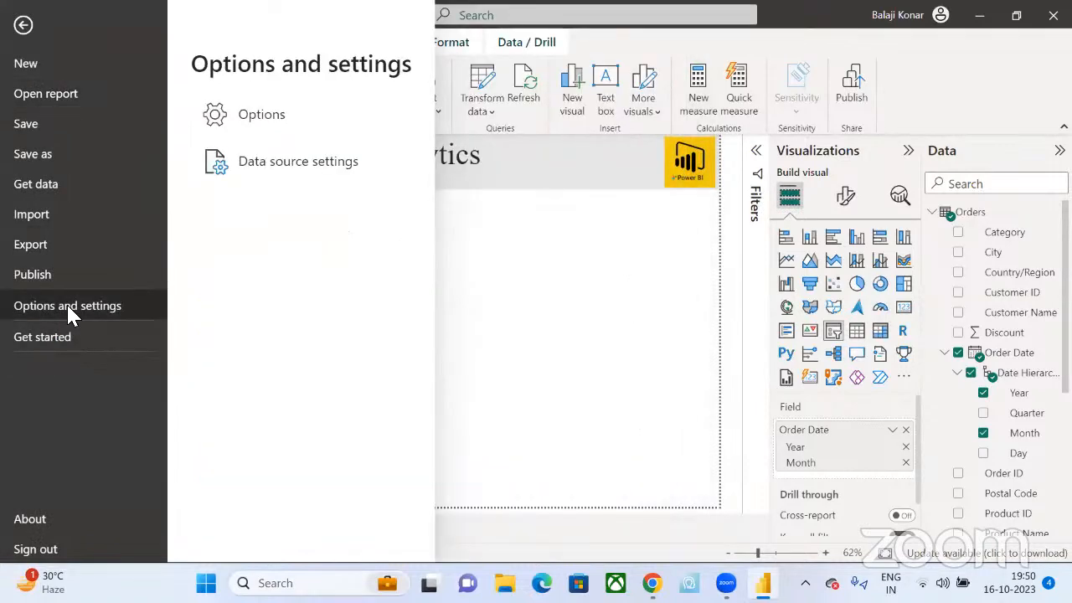
{"action": "left_click", "coordinate": [309, 116]}
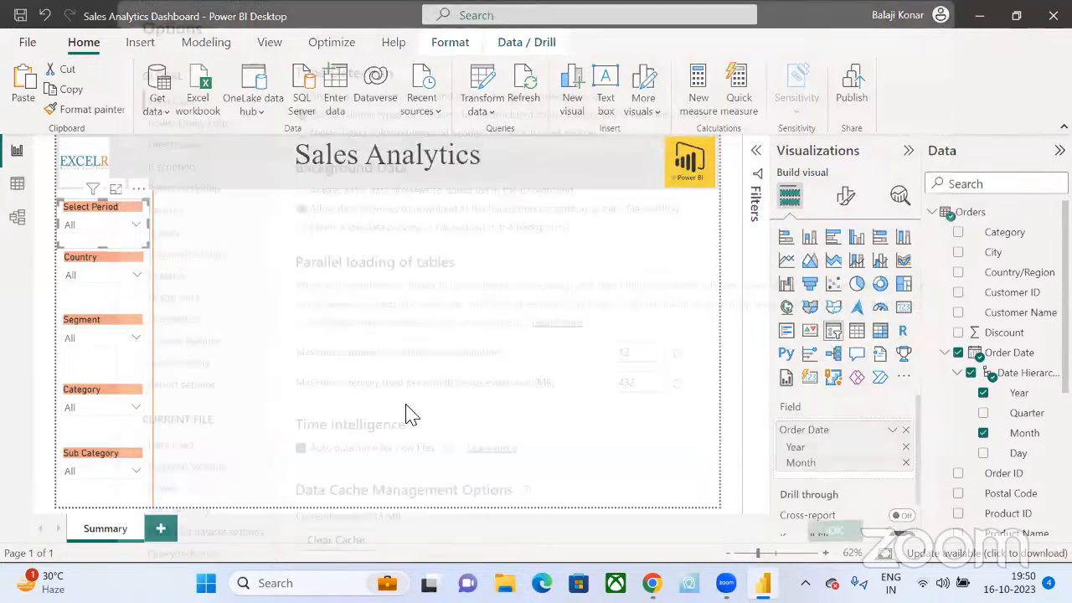
{"action": "left_click", "coordinate": [192, 343]}
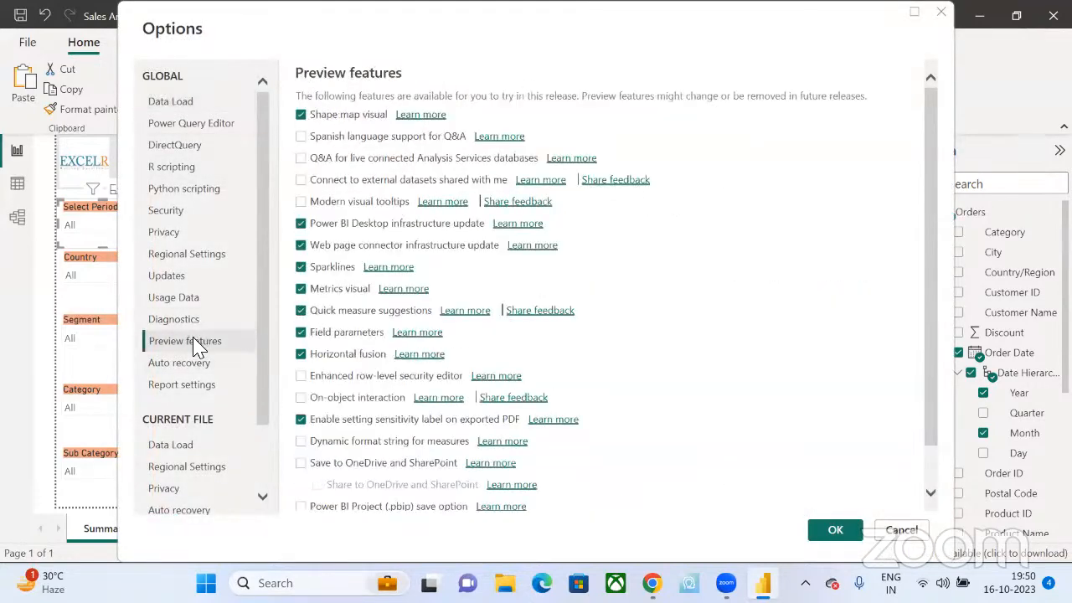
{"action": "left_click", "coordinate": [181, 104]}
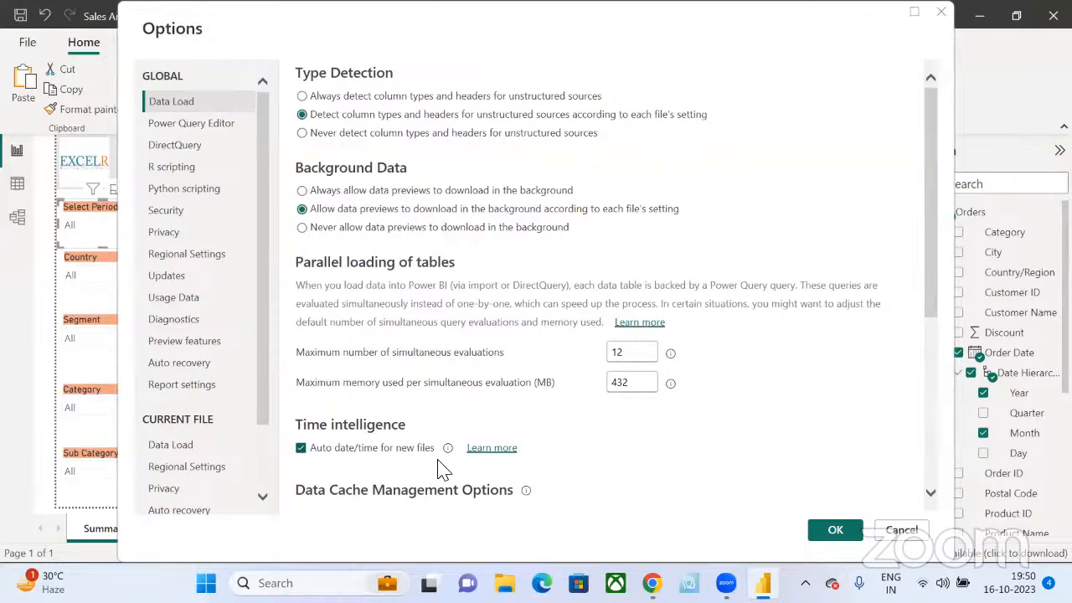
{"action": "scroll", "coordinate": [459, 424], "scroll_direction": "down", "scroll_amount": 3}
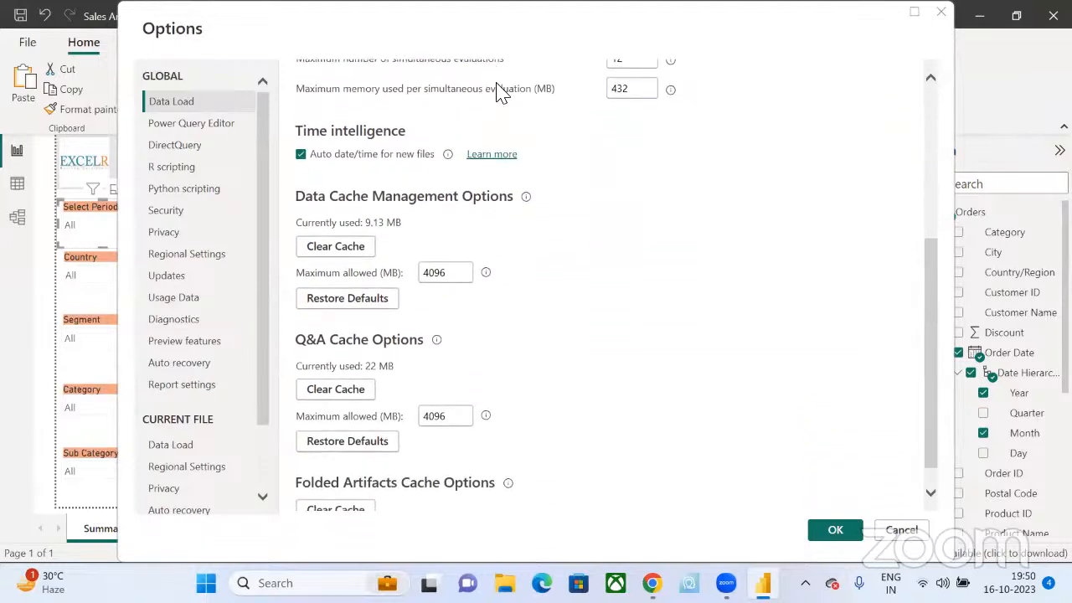
{"action": "left_click", "coordinate": [191, 343]}
{"action": "scroll", "coordinate": [456, 436], "scroll_direction": "down", "scroll_amount": 1}
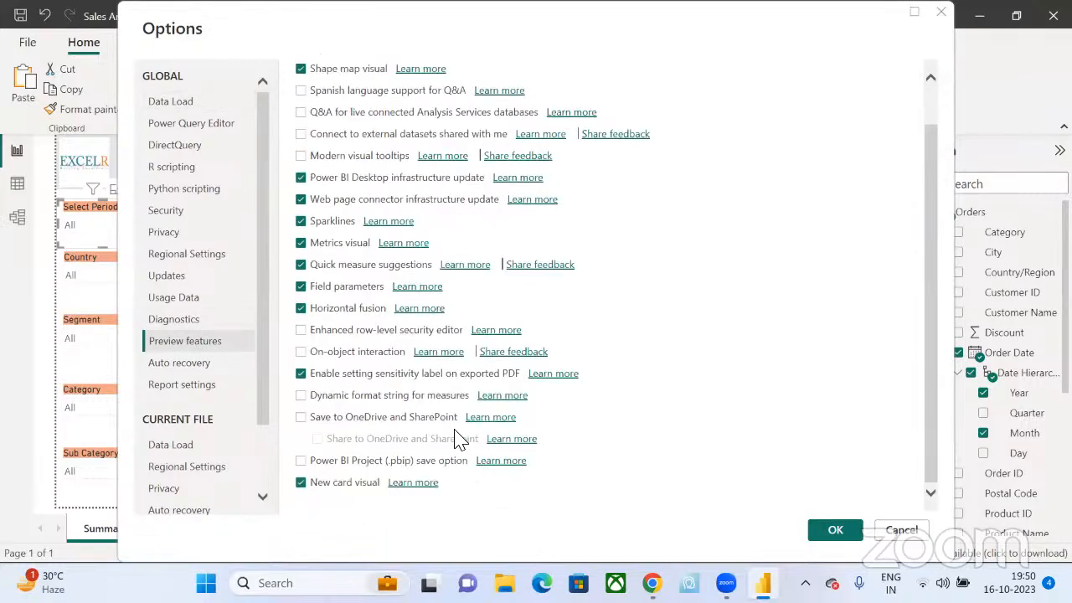
{"action": "left_click", "coordinate": [187, 103]}
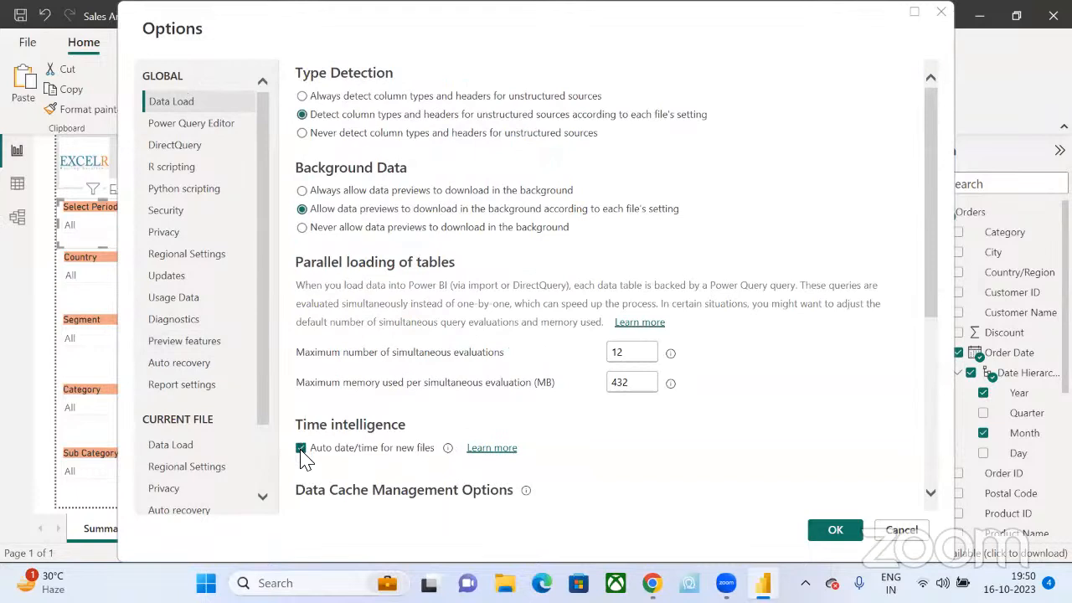
{"action": "left_click", "coordinate": [171, 444]}
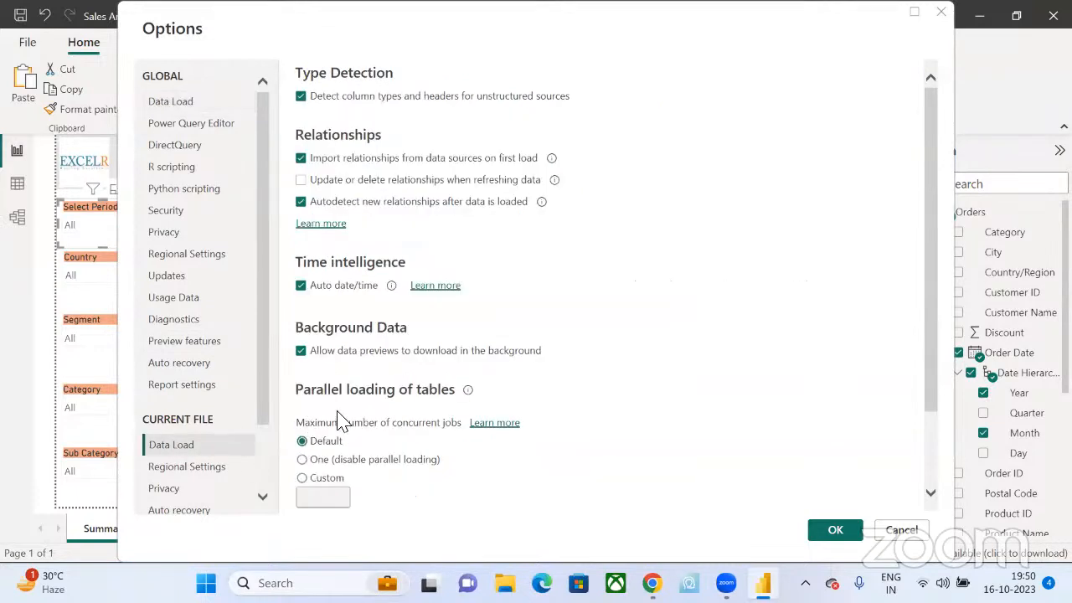
{"action": "scroll", "coordinate": [339, 421], "scroll_direction": "down", "scroll_amount": 3}
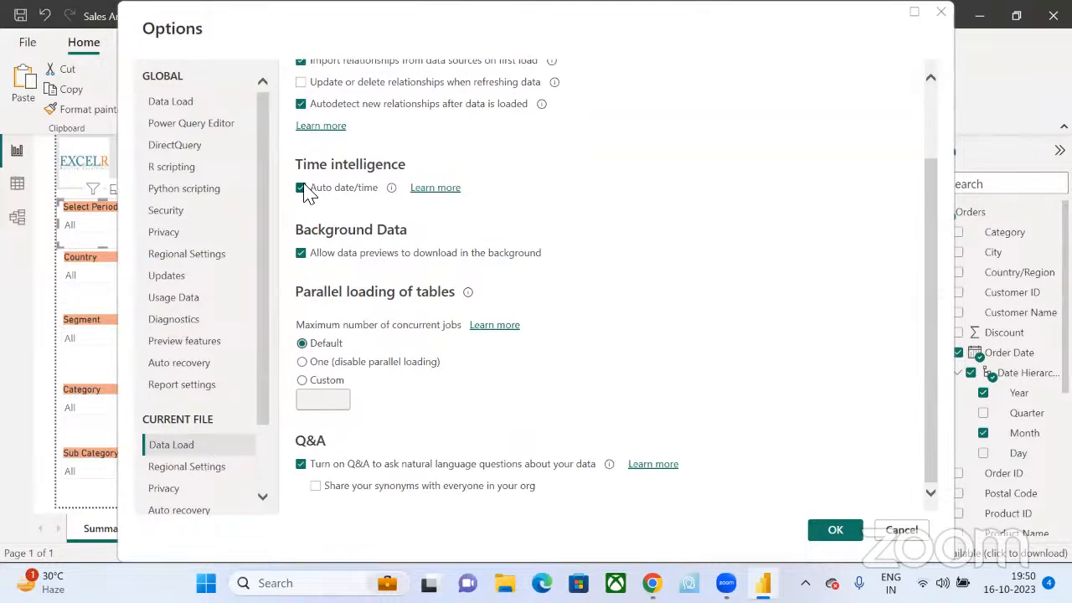
{"action": "left_click", "coordinate": [847, 534]}
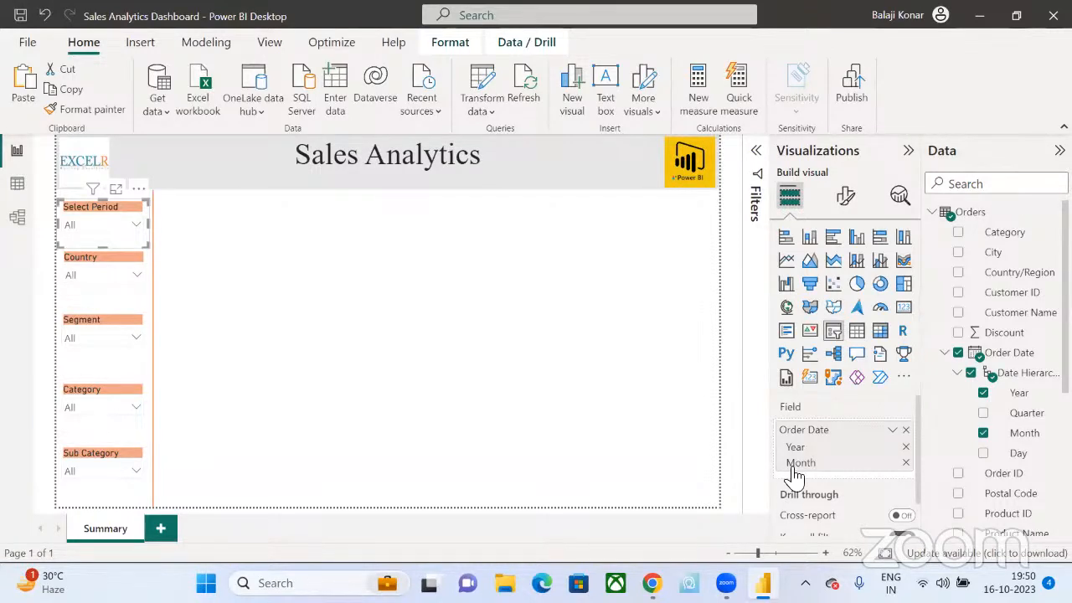
- Add a map visual to the Summary page with State/Province as location and Sales as bubble size
{"action": "left_click", "coordinate": [269, 251]}
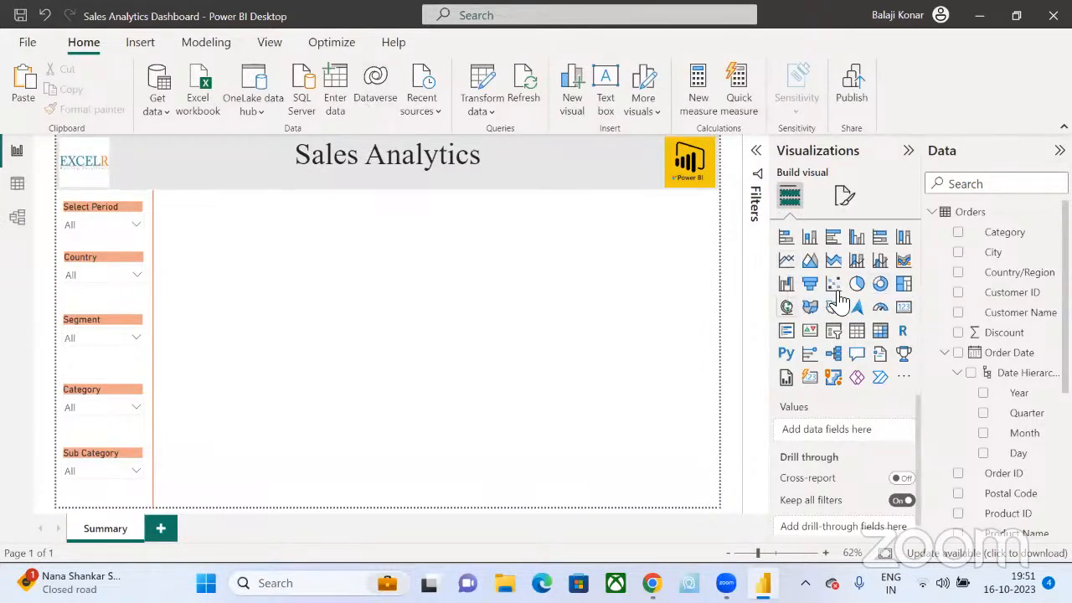
{"action": "left_click", "coordinate": [787, 307]}
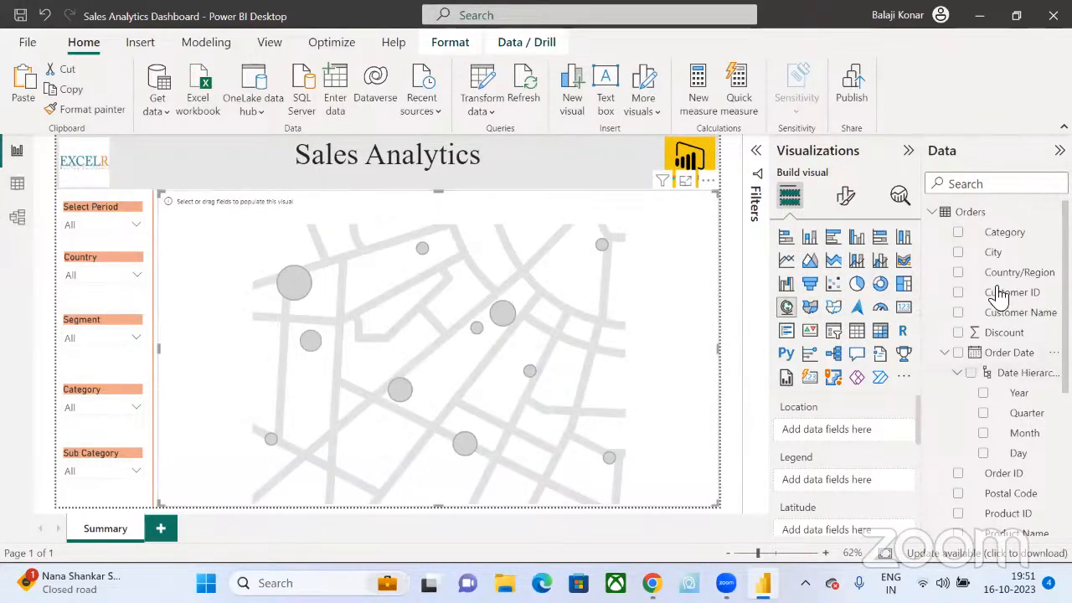
{"action": "scroll", "coordinate": [1026, 435], "scroll_direction": "down", "scroll_amount": 5}
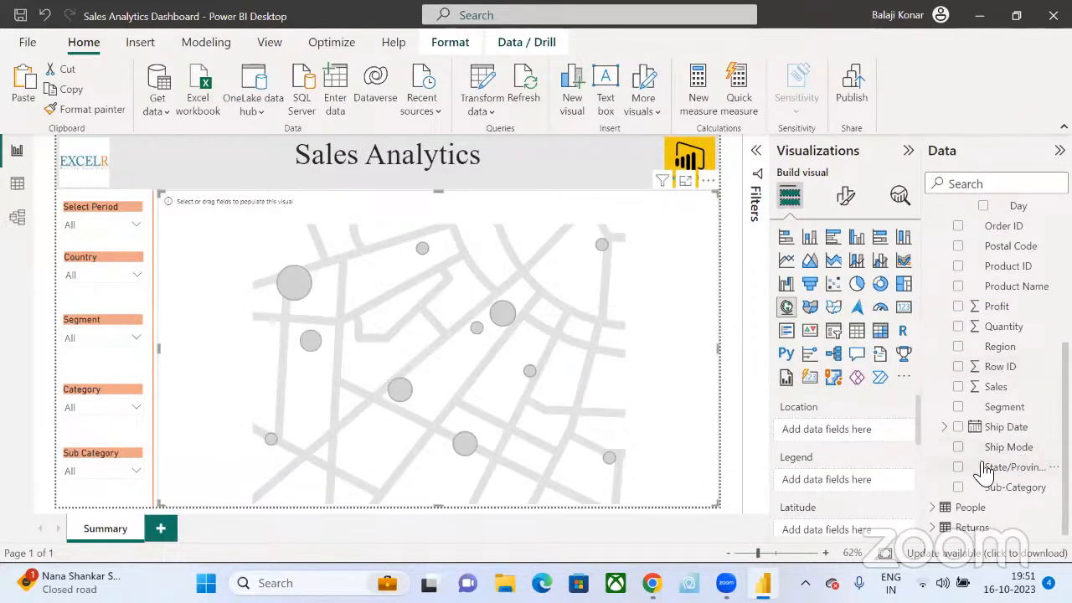
{"action": "left_click_drag", "start_coordinate": [1009, 466], "coordinate": [888, 430]}
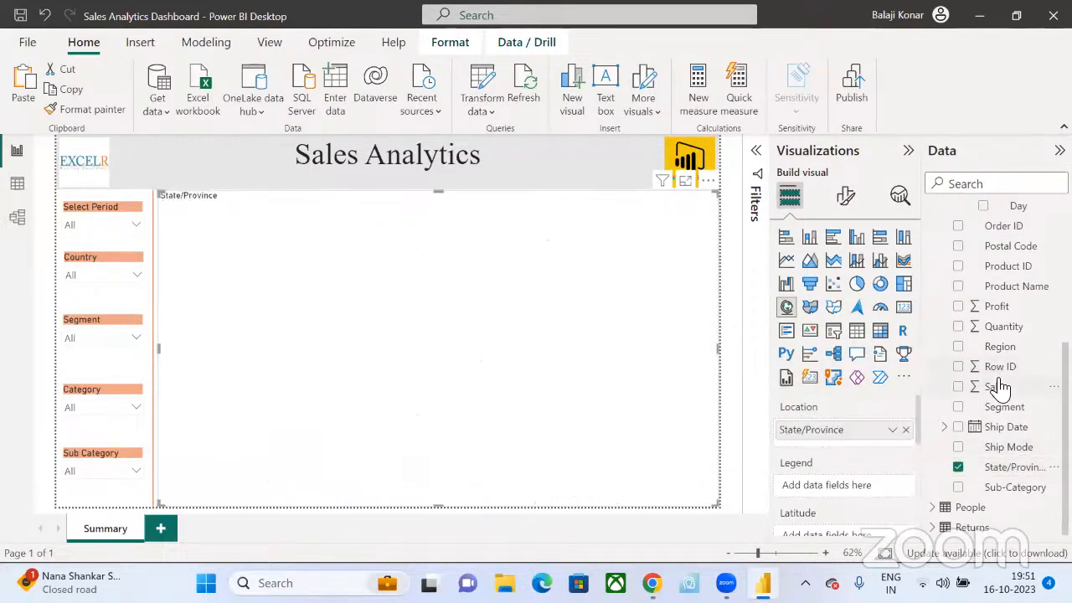
{"action": "left_click_drag", "start_coordinate": [999, 387], "coordinate": [980, 415]}
{"action": "scroll", "coordinate": [879, 466], "scroll_direction": "down", "scroll_amount": 2}
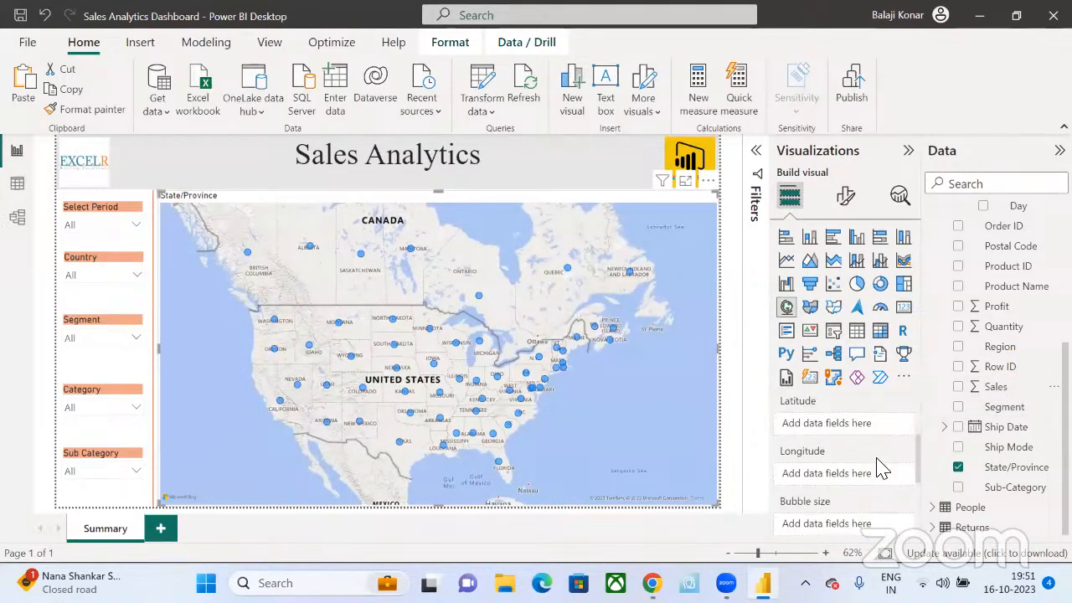
{"action": "scroll", "coordinate": [840, 494], "scroll_direction": "down", "scroll_amount": 1}
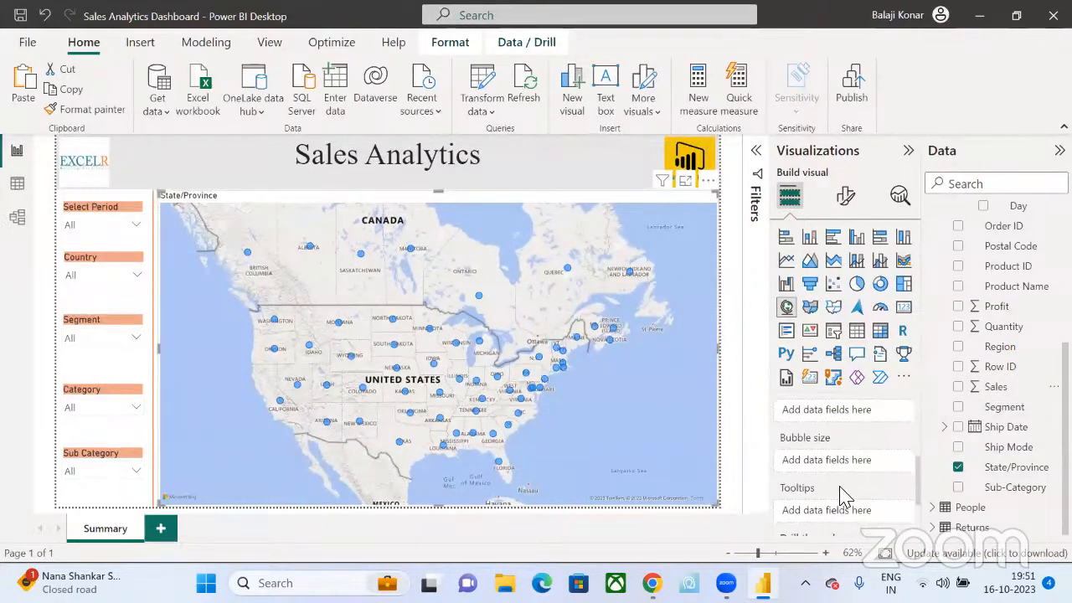
{"action": "left_click_drag", "start_coordinate": [1009, 391], "coordinate": [862, 469]}
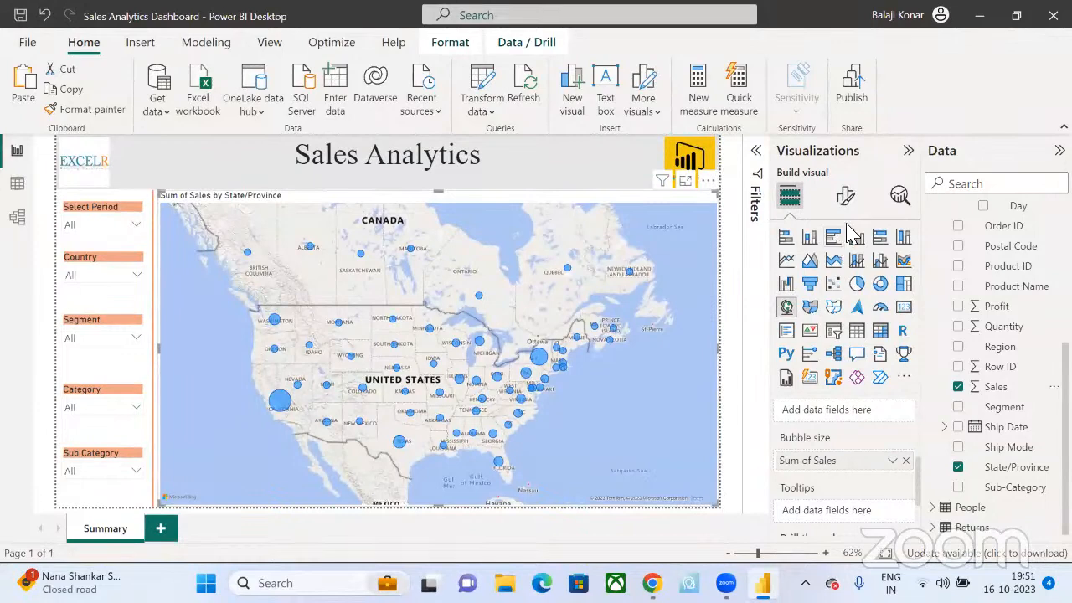
- Reduce the map's bubble size setting to -15
{"action": "left_click", "coordinate": [845, 196]}
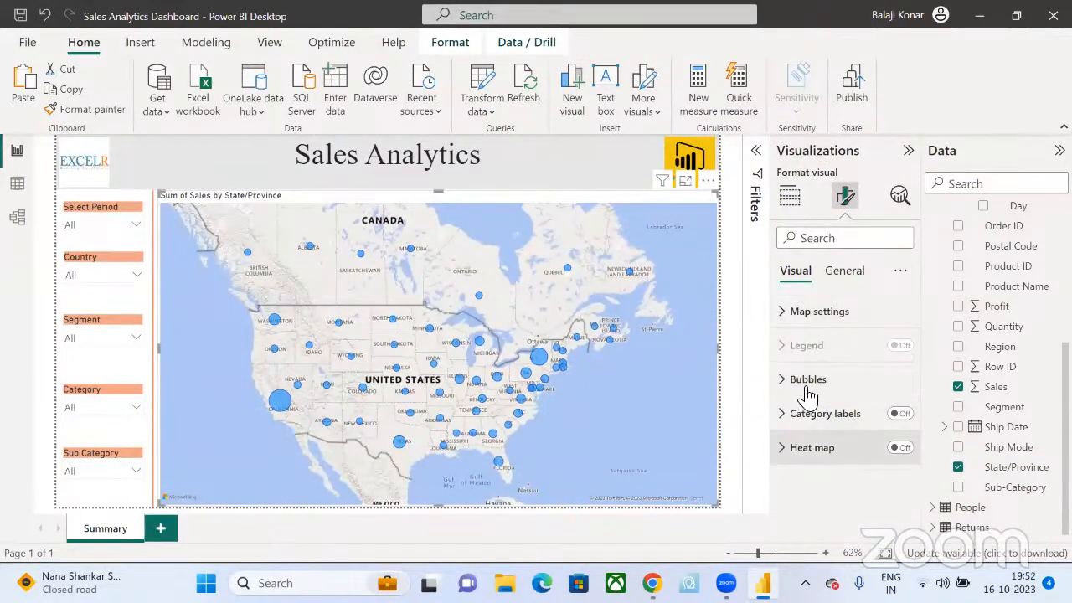
{"action": "left_click", "coordinate": [807, 385]}
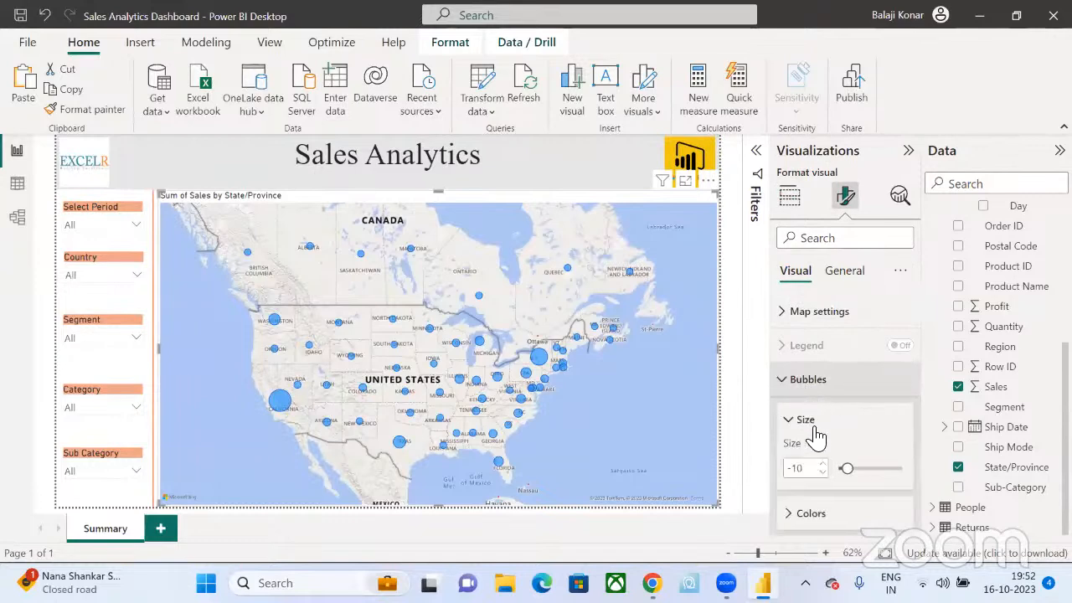
{"action": "left_click", "coordinate": [823, 473]}
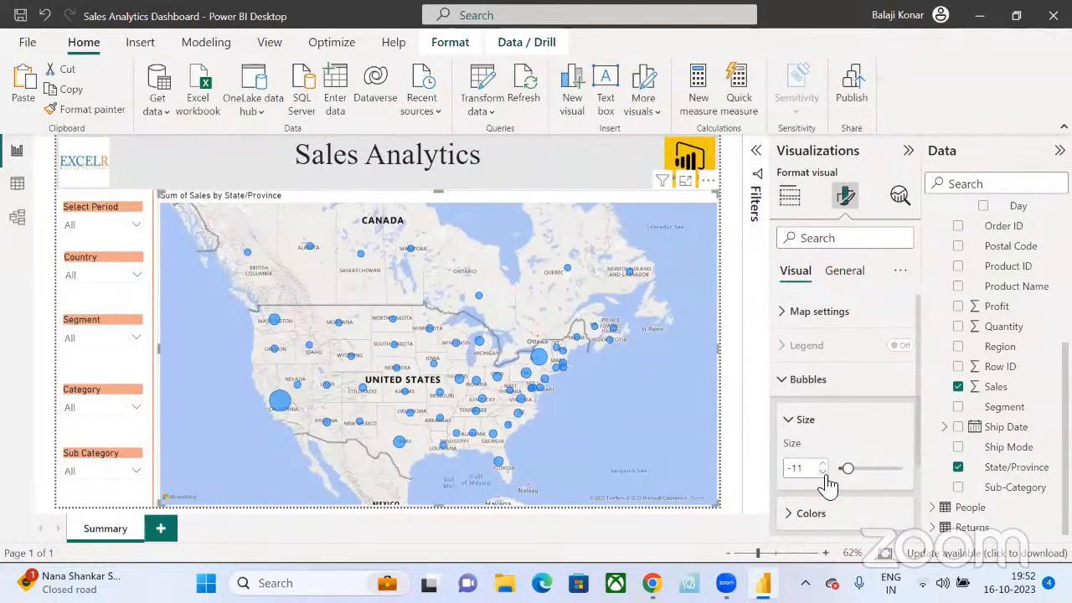
{"action": "left_click", "coordinate": [824, 473]}
{"action": "left_click", "coordinate": [824, 473]}
{"action": "left_click", "coordinate": [823, 473]}
{"action": "left_click", "coordinate": [824, 473]}
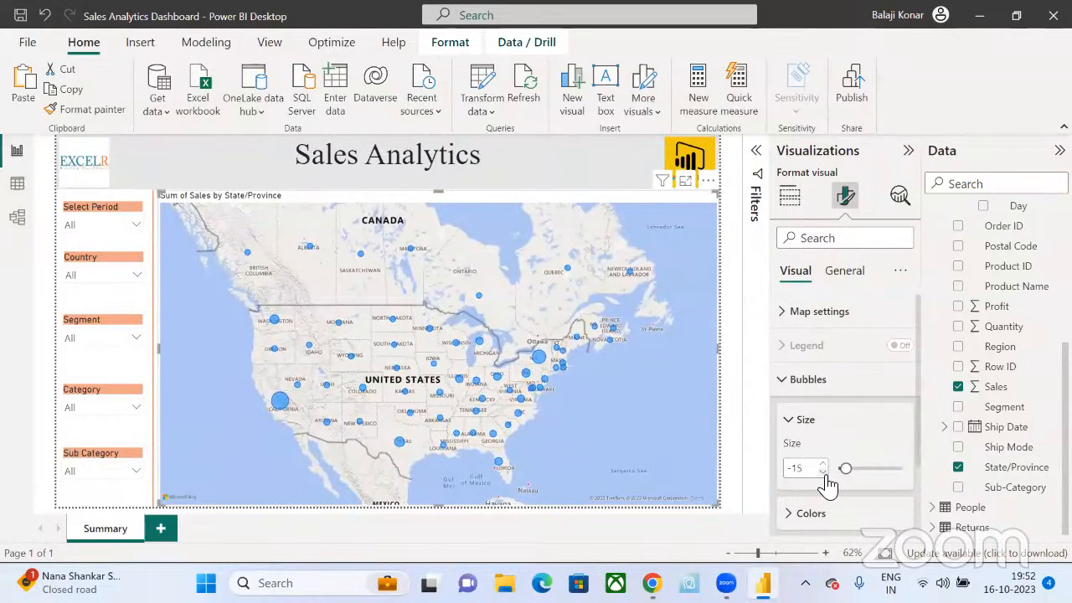
- Set the map's bubble size to -16 and shrink the map to a small visual beside the Select Period and Country slicers
{"action": "left_click", "coordinate": [824, 473]}
{"action": "left_click_drag", "start_coordinate": [713, 501], "coordinate": [353, 351]}
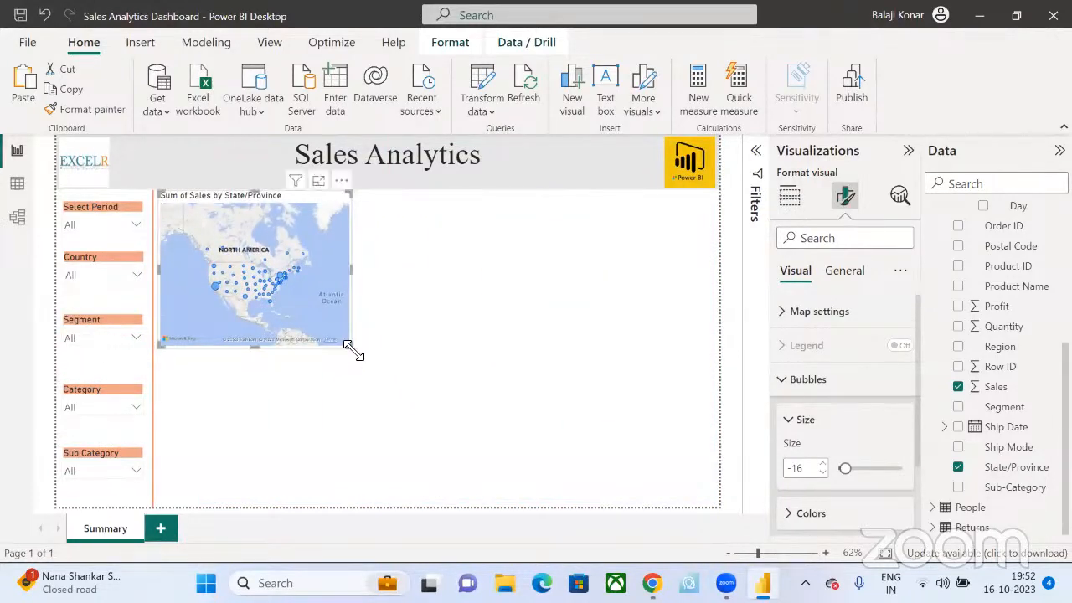
{"action": "left_click", "coordinate": [795, 201]}
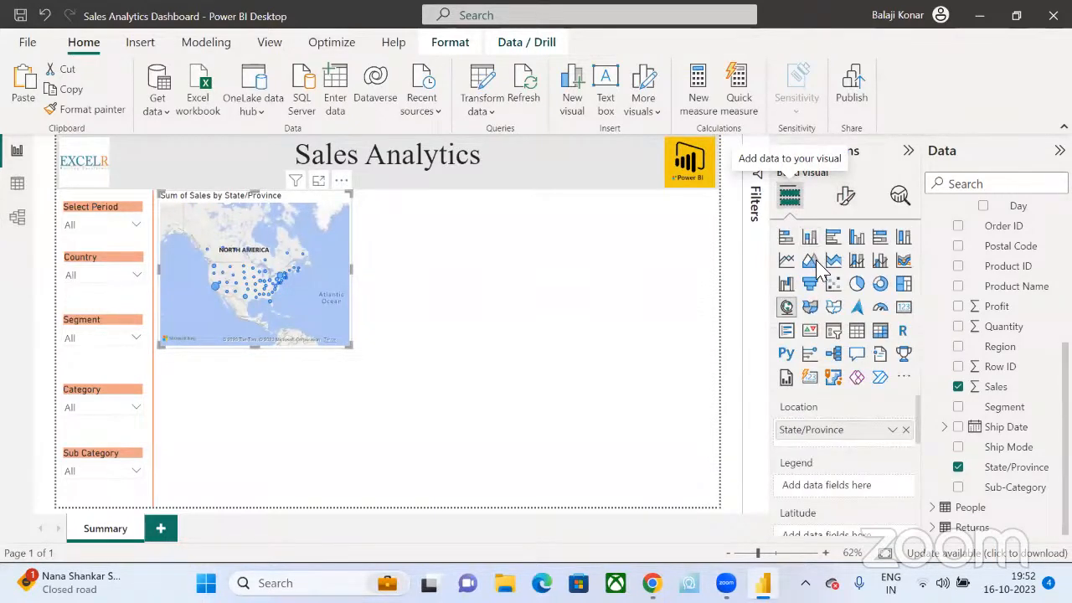
- Change the map's title text to "Sales by State"
{"action": "left_click", "coordinate": [845, 198]}
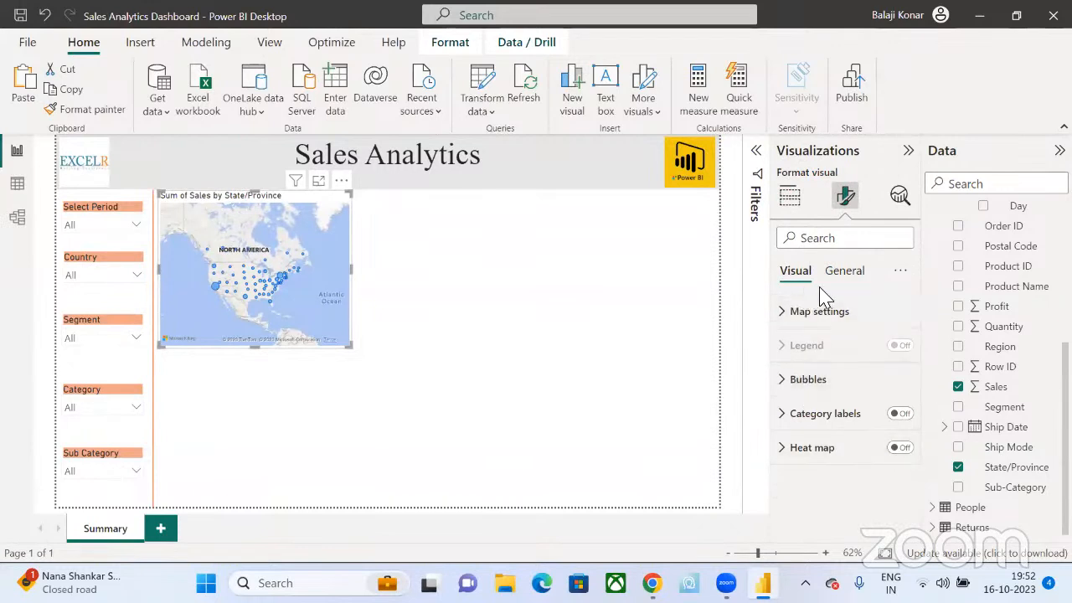
{"action": "left_click", "coordinate": [844, 272]}
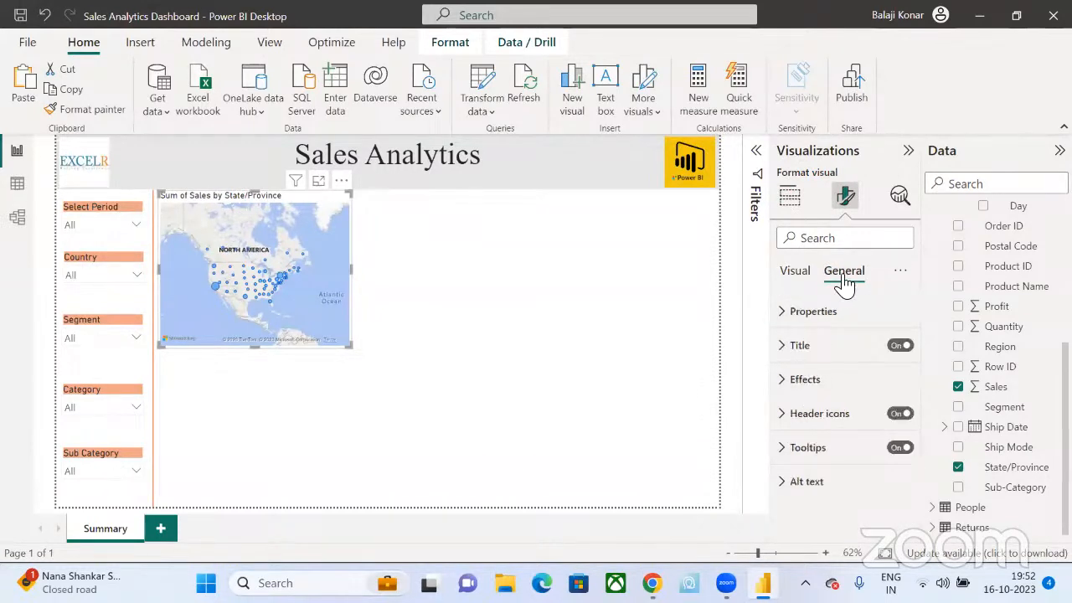
{"action": "left_click", "coordinate": [797, 346]}
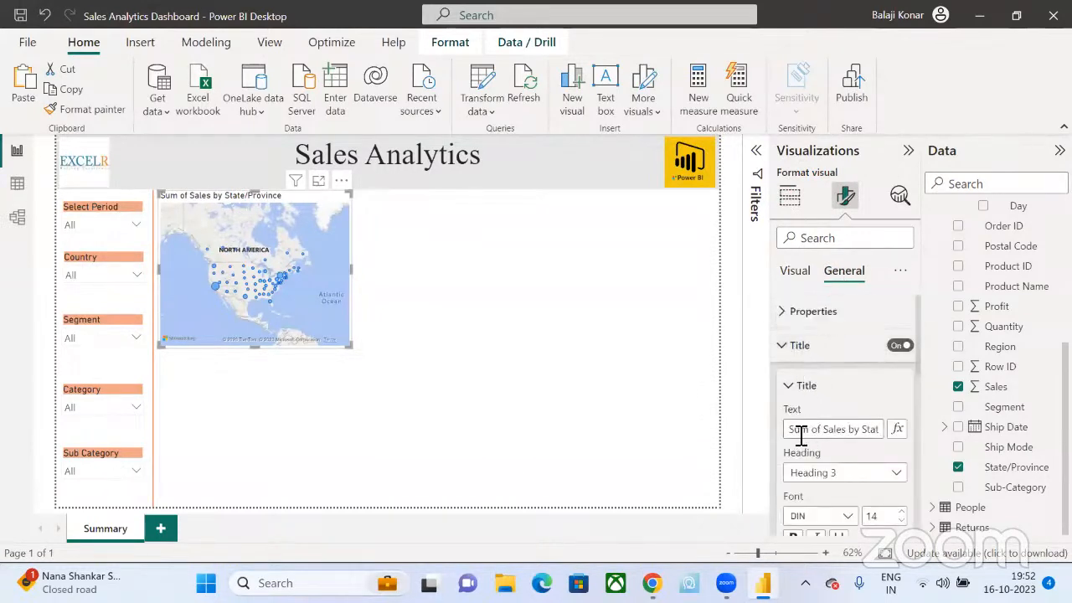
{"action": "left_click_drag", "start_coordinate": [794, 433], "coordinate": [967, 431]}
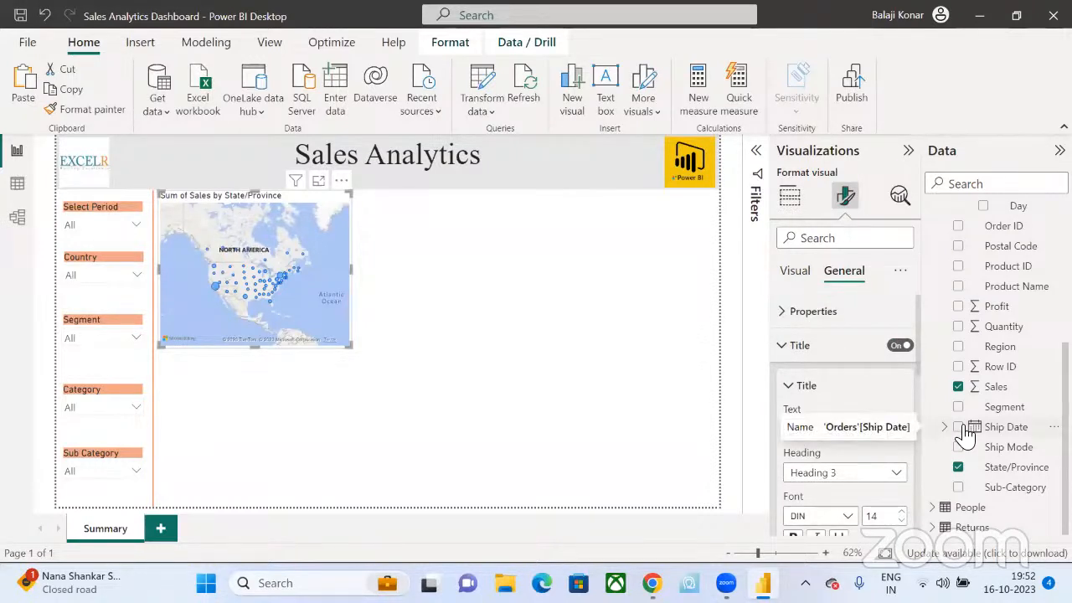
{"action": "type", "text": "Sales"}
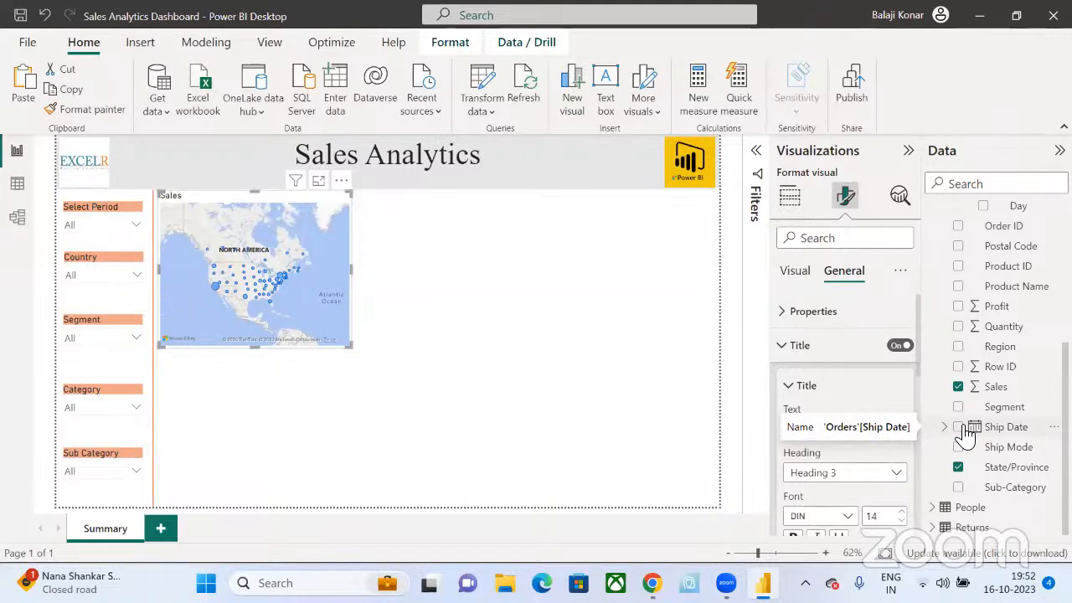
{"action": "type", "text": " by State"}
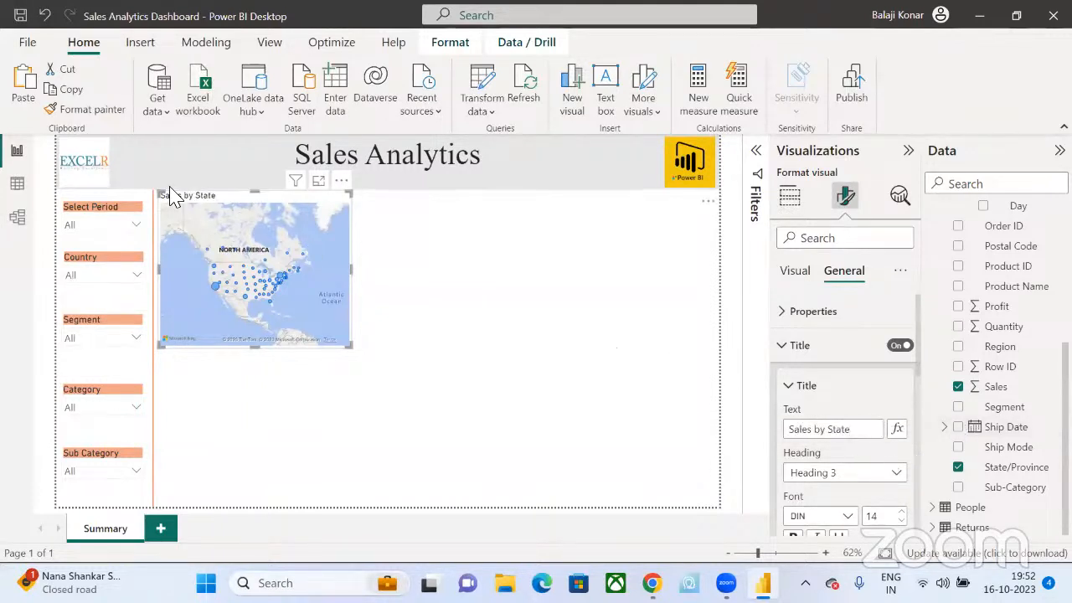
- Try to copy the Select Period slicer's formatting onto the map with Format Painter
{"action": "left_click", "coordinate": [83, 208]}
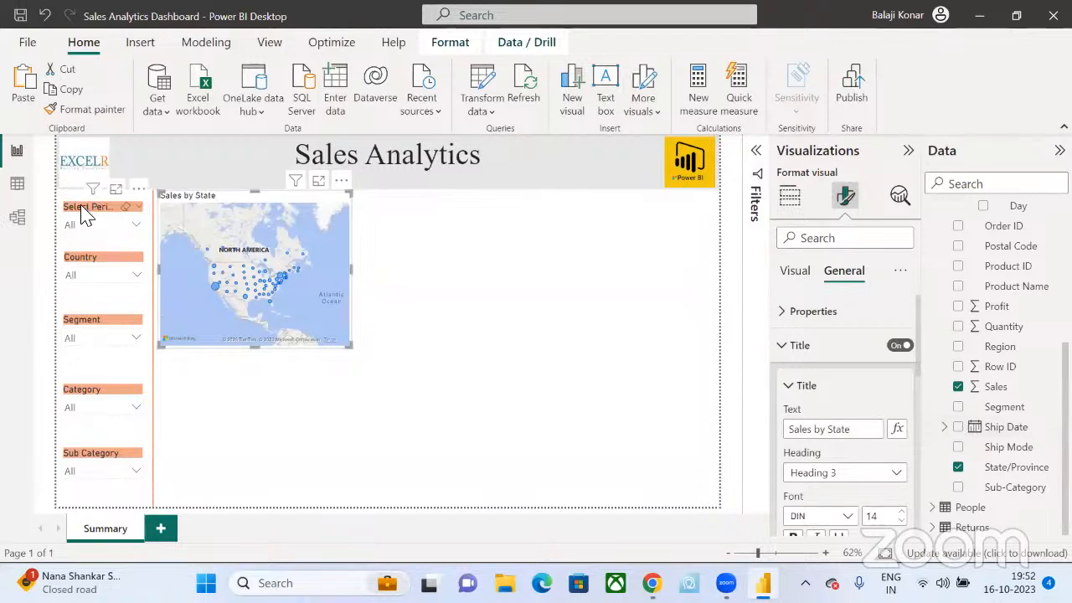
{"action": "left_click", "coordinate": [84, 109]}
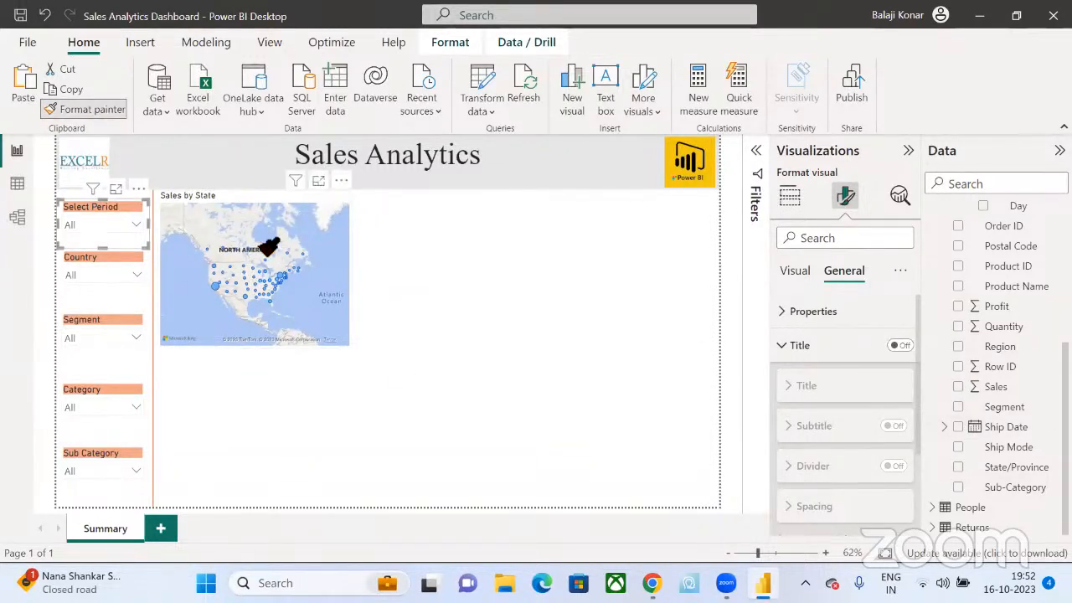
{"action": "left_click", "coordinate": [255, 247]}
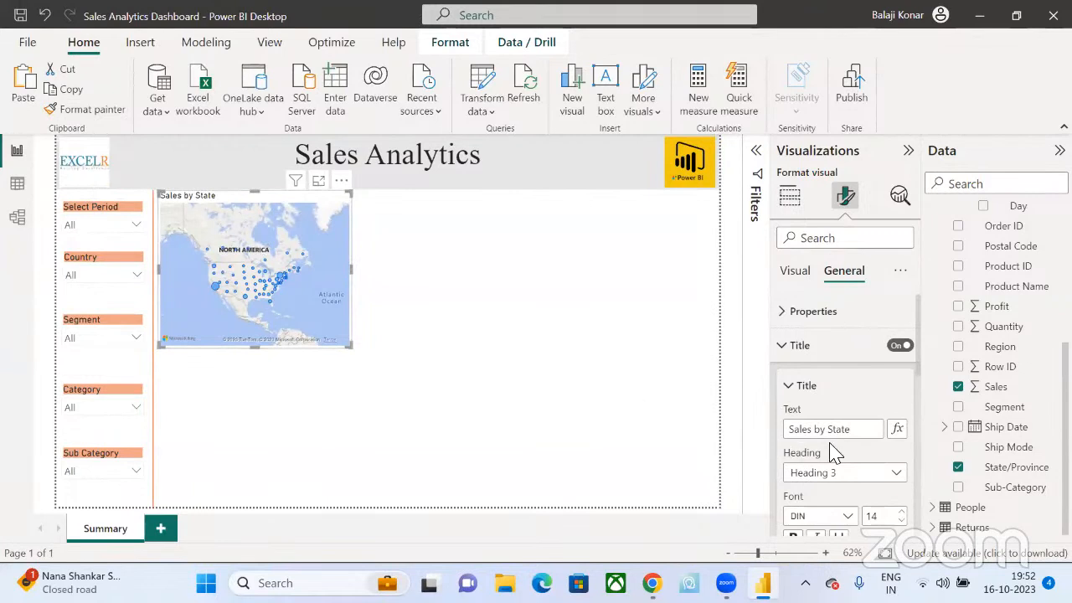
- Set the map title's font size to 15 and its background to the light orange used on the slicer headers
{"action": "scroll", "coordinate": [832, 452], "scroll_direction": "down", "scroll_amount": 4}
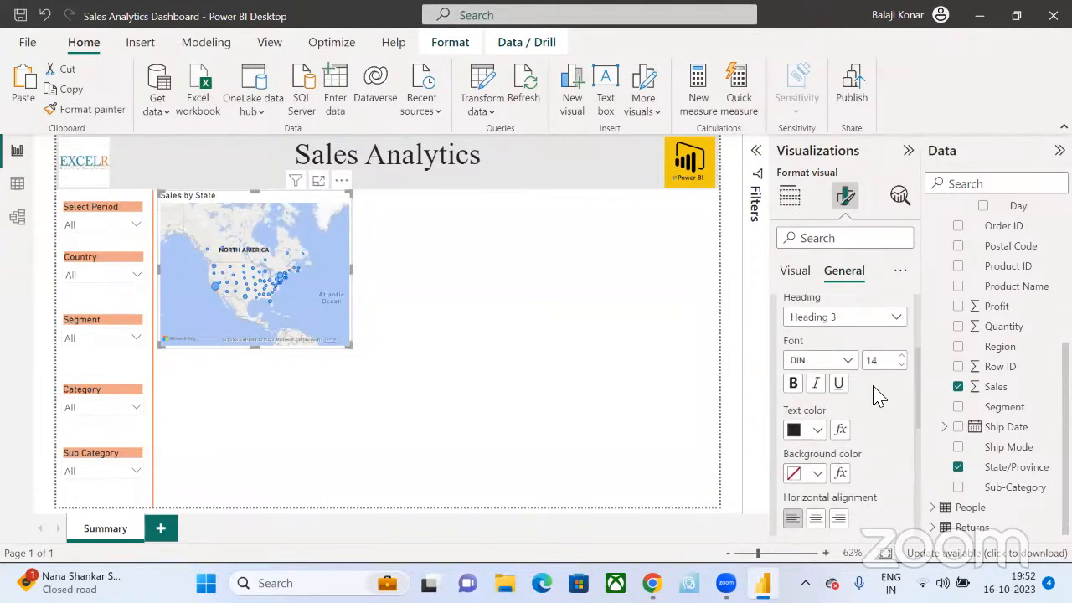
{"action": "scroll", "coordinate": [876, 394], "scroll_direction": "up", "scroll_amount": 3}
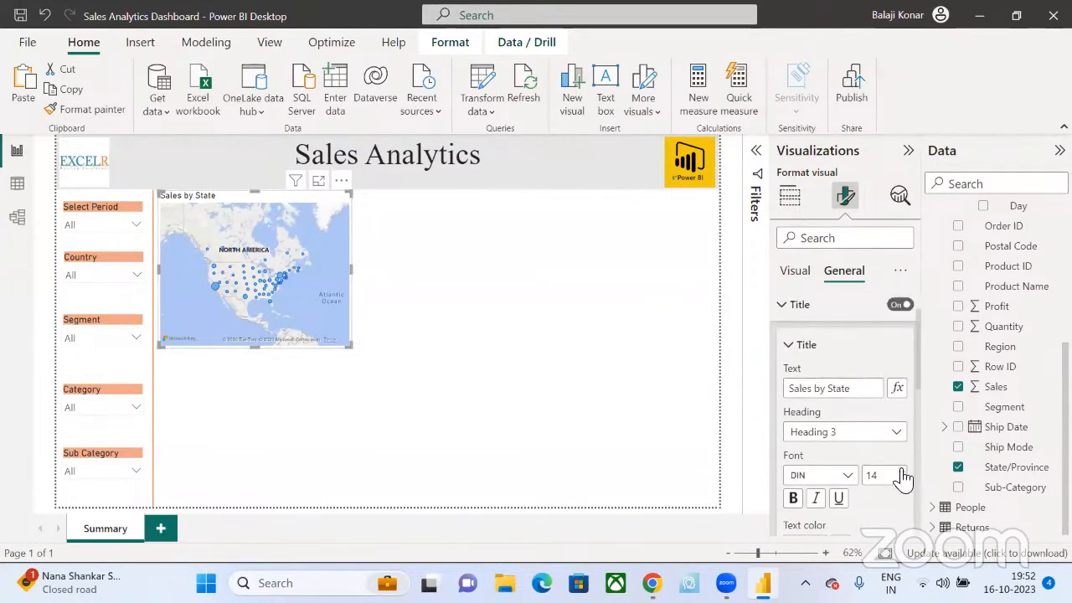
{"action": "left_click", "coordinate": [901, 471]}
{"action": "scroll", "coordinate": [846, 464], "scroll_direction": "down", "scroll_amount": 2}
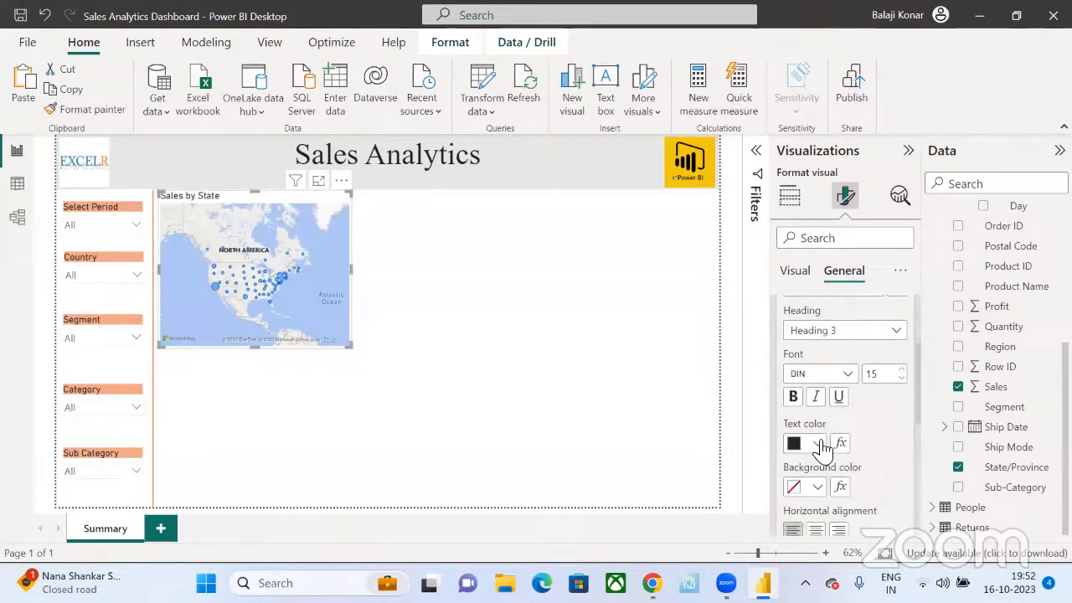
{"action": "left_click", "coordinate": [817, 487]}
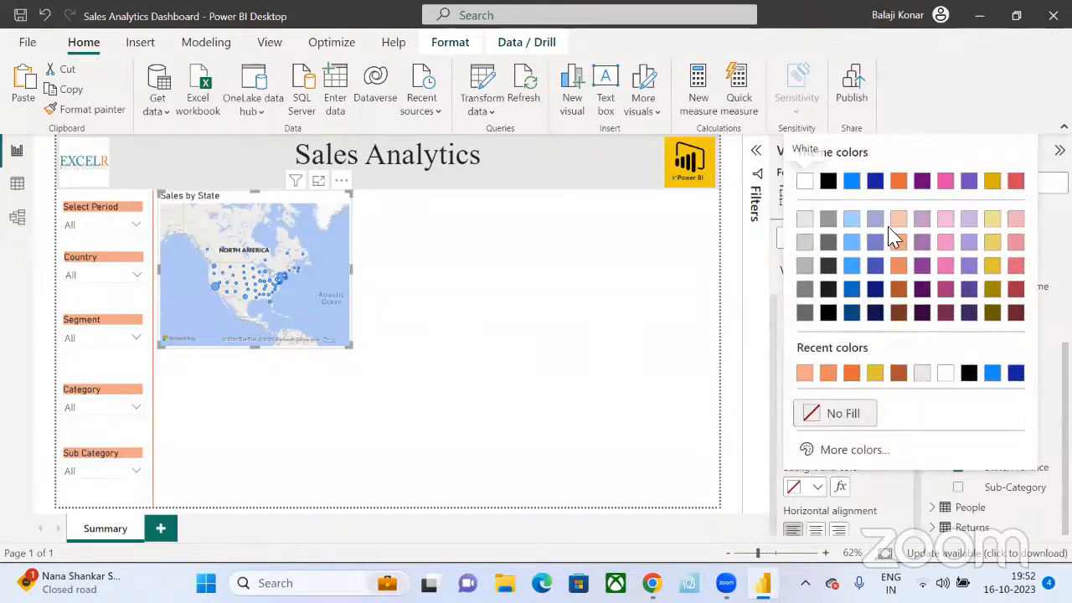
{"action": "left_click", "coordinate": [805, 374]}
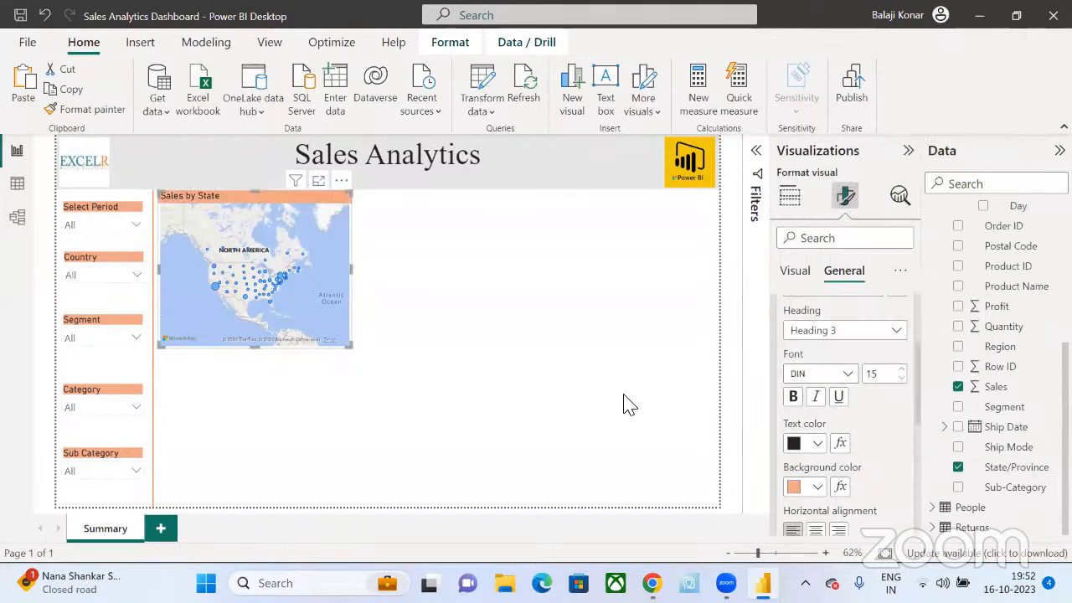
{"action": "left_click", "coordinate": [628, 404]}
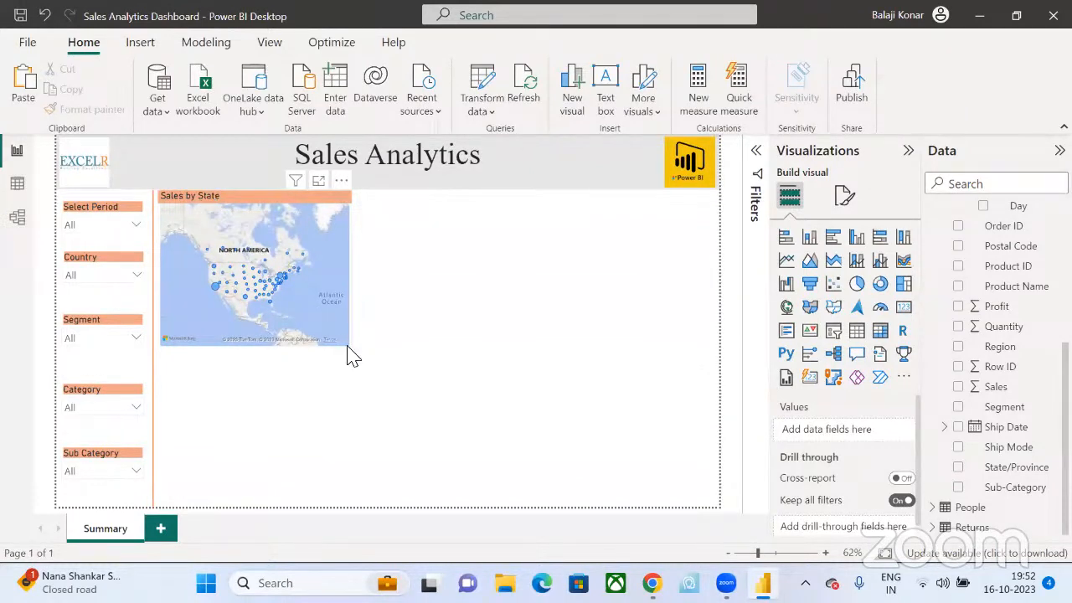
- Examine the bubble size settings of the Sales by State map
{"action": "left_click", "coordinate": [844, 195]}
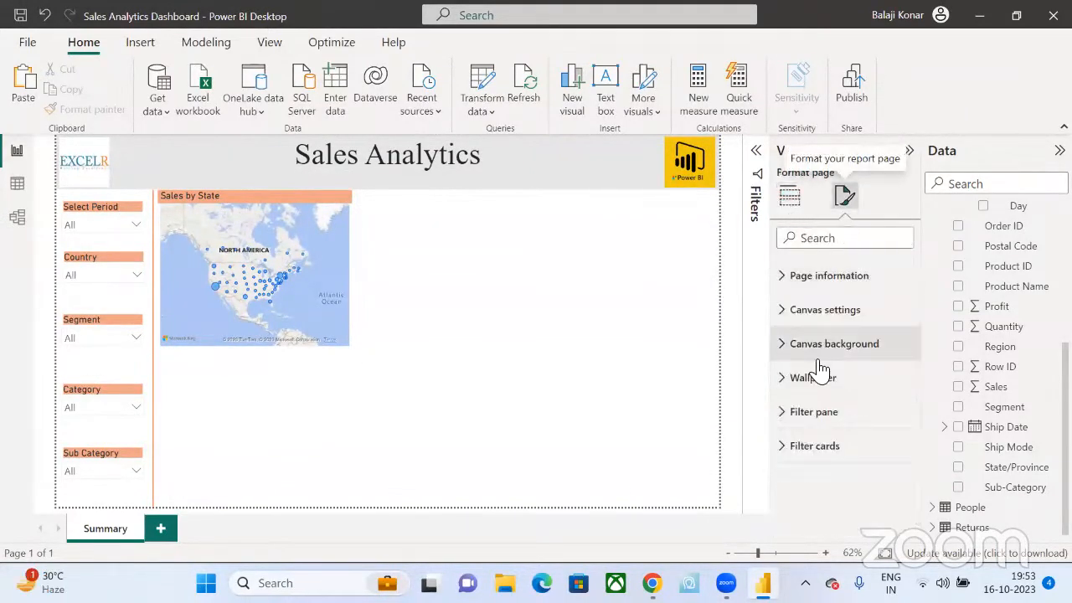
{"action": "left_click", "coordinate": [350, 289]}
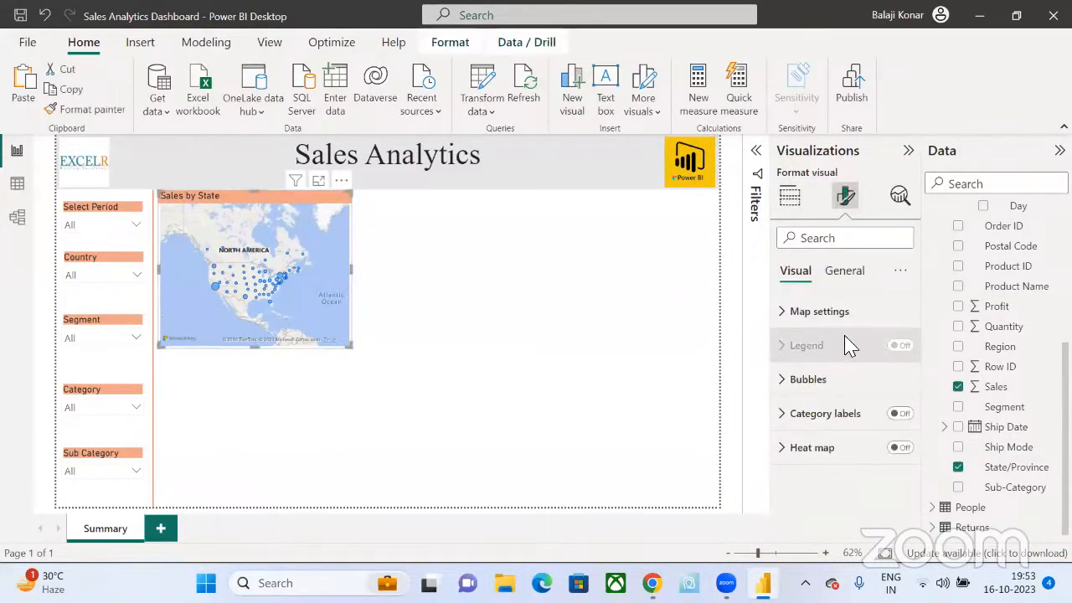
{"action": "left_click", "coordinate": [808, 380]}
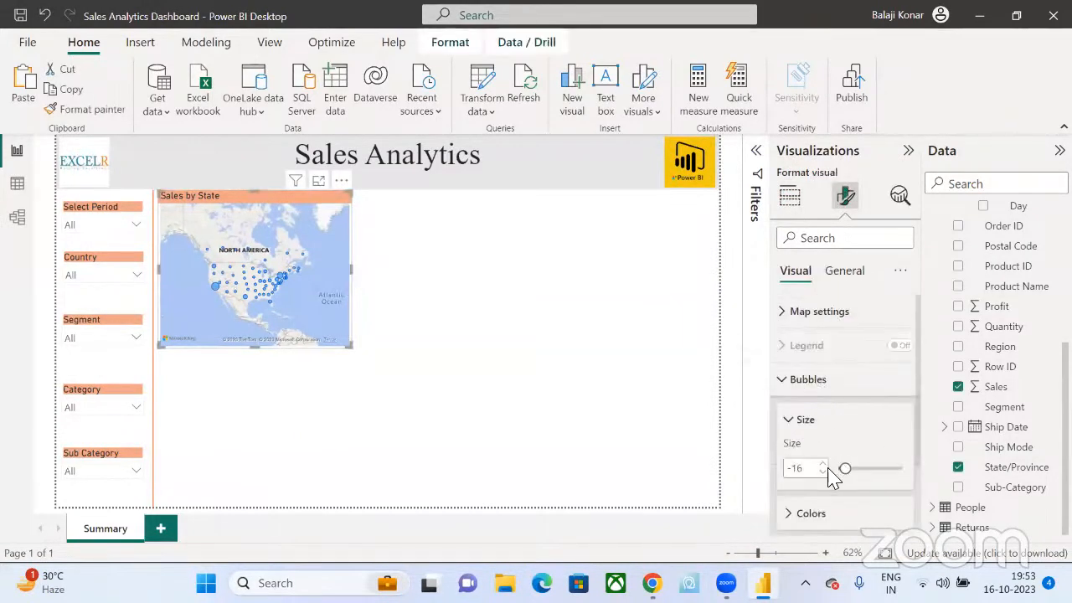
{"action": "left_click", "coordinate": [528, 312]}
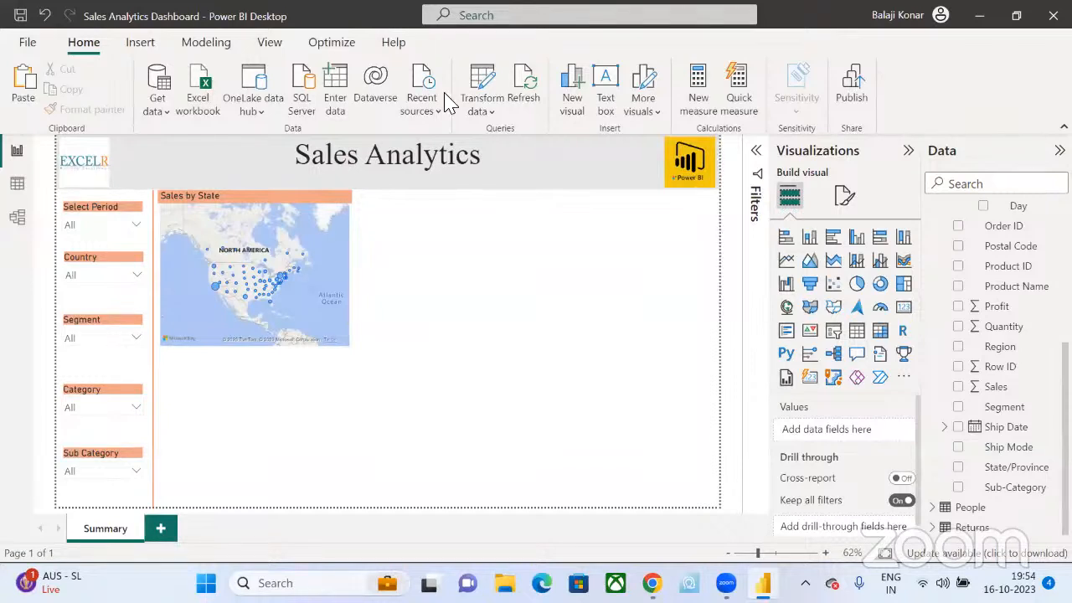
- Remove the State/Province and Sales fields from the map and assign them again as location and bubble size
{"action": "left_click", "coordinate": [272, 209]}
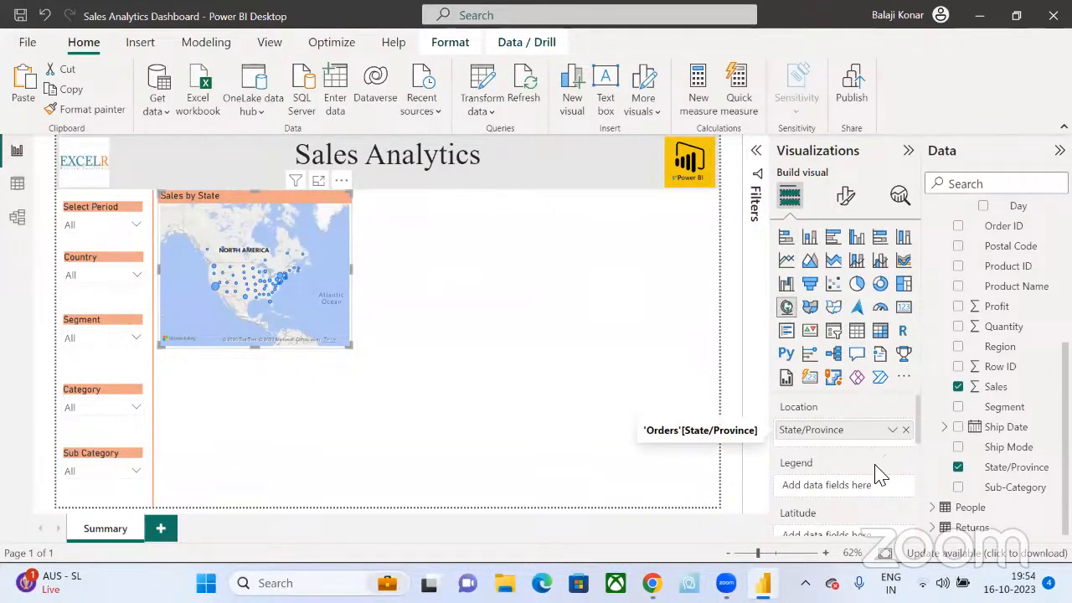
{"action": "left_click", "coordinate": [906, 429]}
{"action": "scroll", "coordinate": [875, 466], "scroll_direction": "down", "scroll_amount": 2}
{"action": "left_click", "coordinate": [907, 525]}
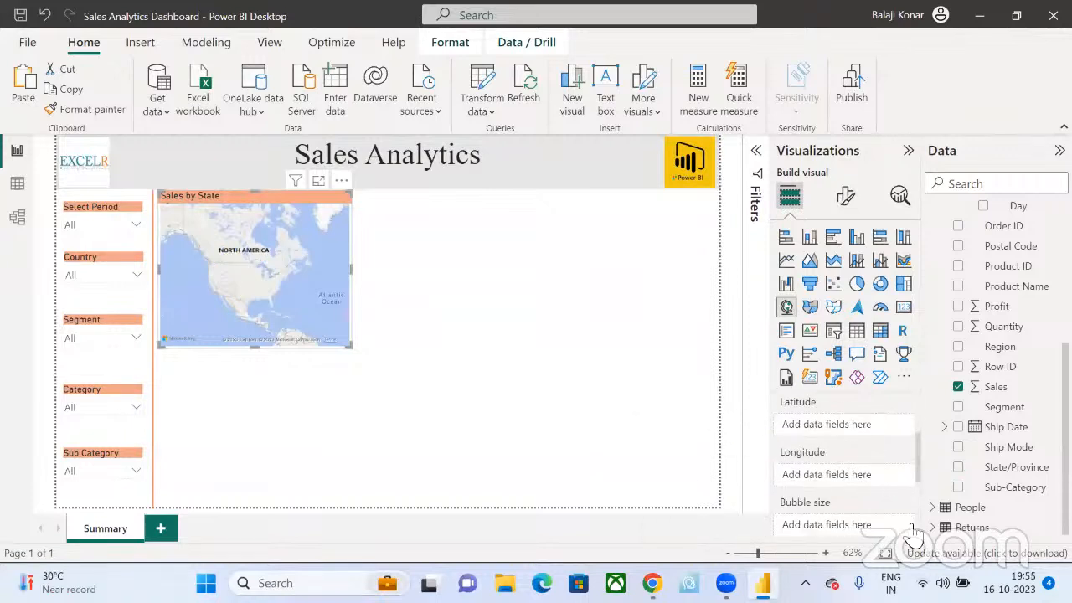
{"action": "left_click", "coordinate": [1009, 471]}
{"action": "left_click", "coordinate": [958, 467]}
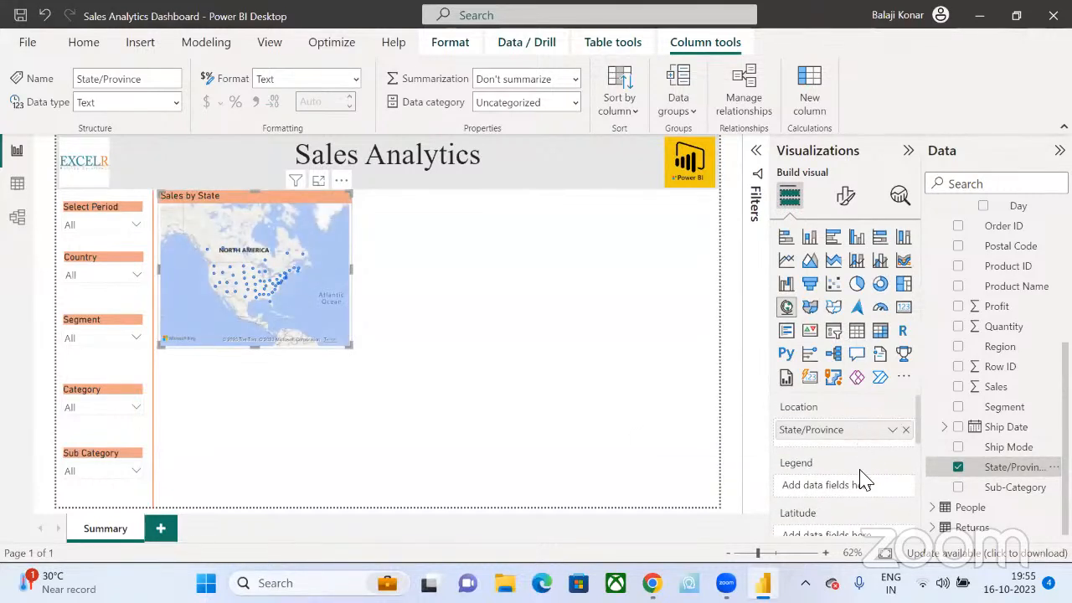
{"action": "scroll", "coordinate": [861, 478], "scroll_direction": "down", "scroll_amount": 3}
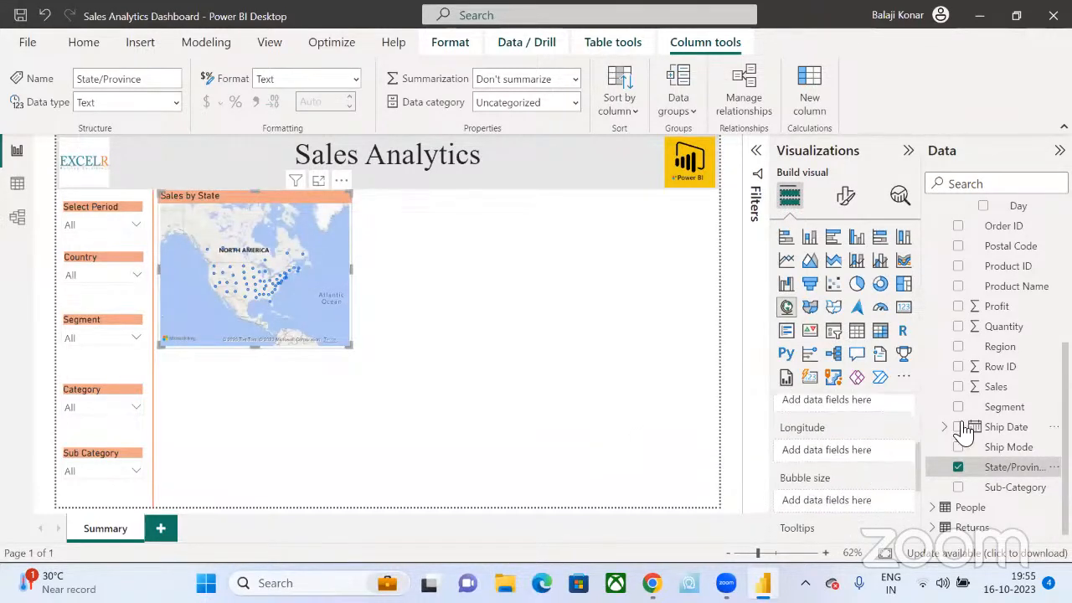
{"action": "left_click_drag", "start_coordinate": [997, 390], "coordinate": [869, 505]}
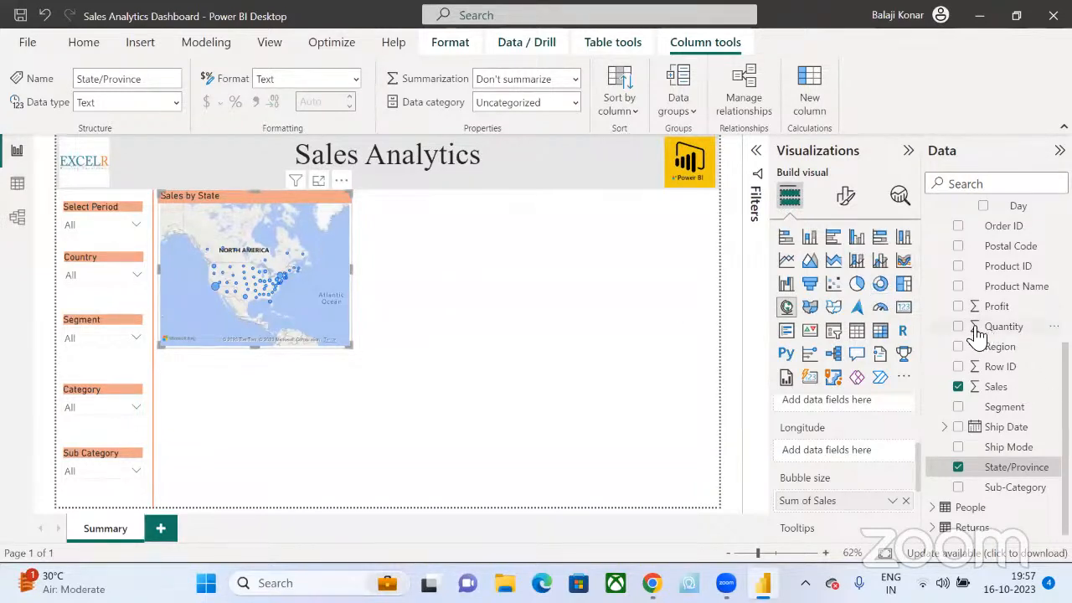
- Examine the Orders table data, checking the distinct values of the Category and Segment columns, and return to the report page
{"action": "scroll", "coordinate": [1007, 309], "scroll_direction": "up", "scroll_amount": 3}
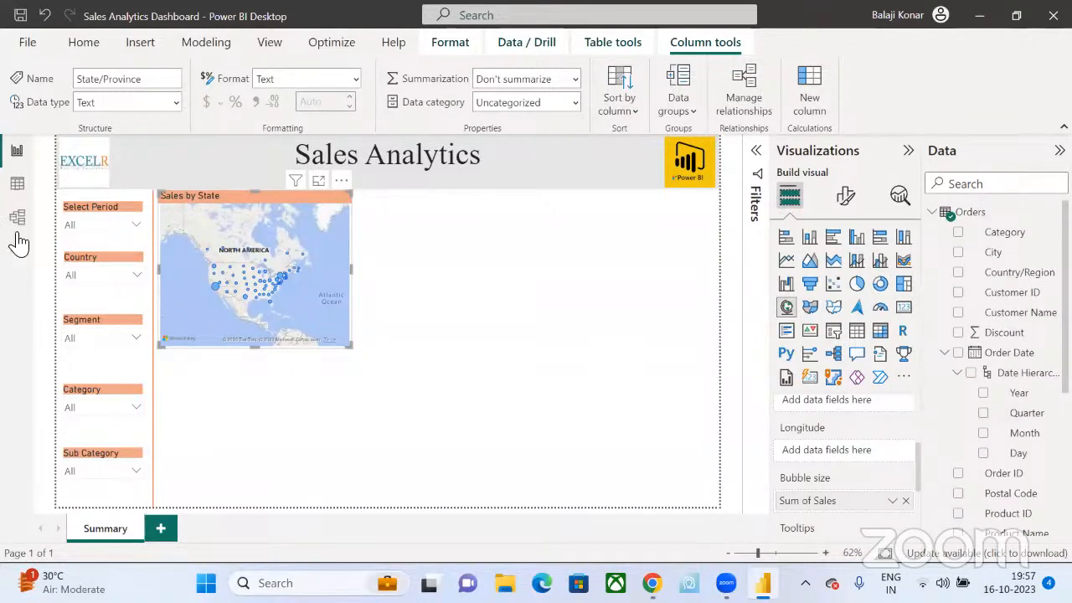
{"action": "left_click", "coordinate": [17, 183]}
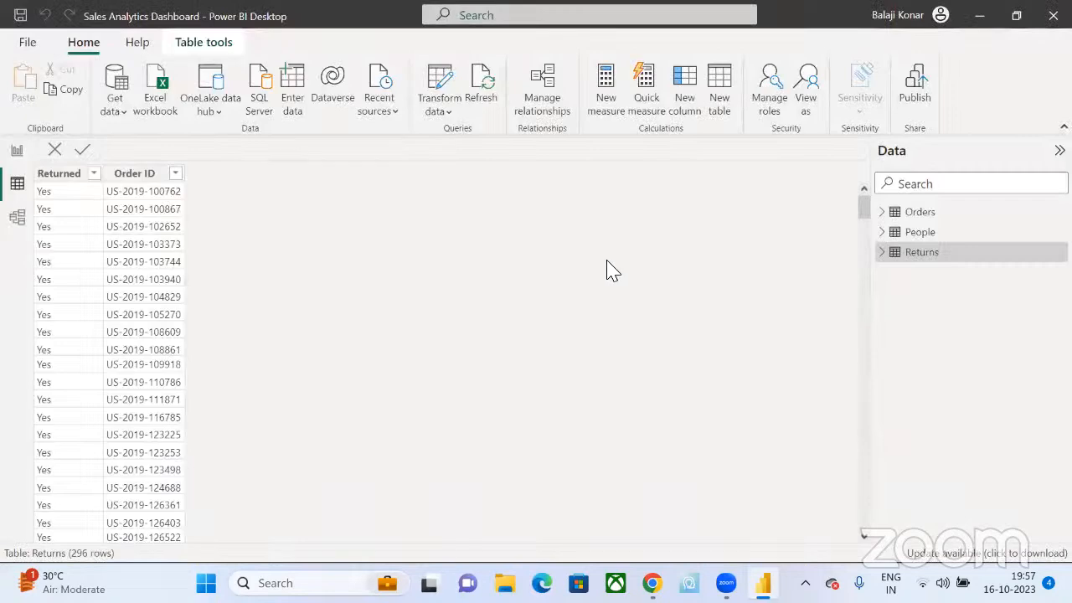
{"action": "double_click", "coordinate": [892, 221]}
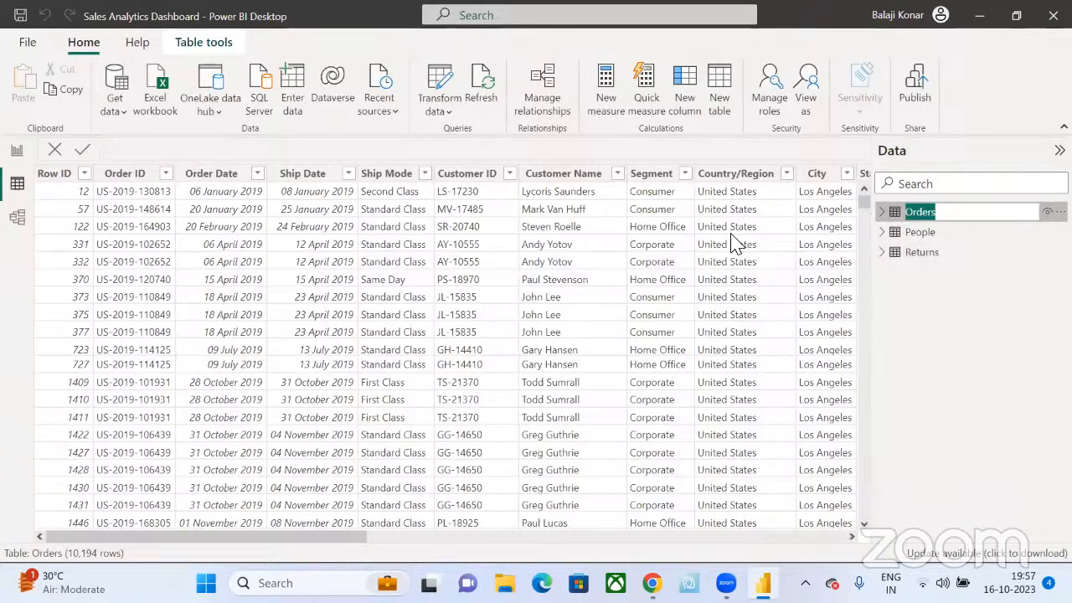
{"action": "scroll", "coordinate": [732, 242], "scroll_direction": "right", "scroll_amount": 10}
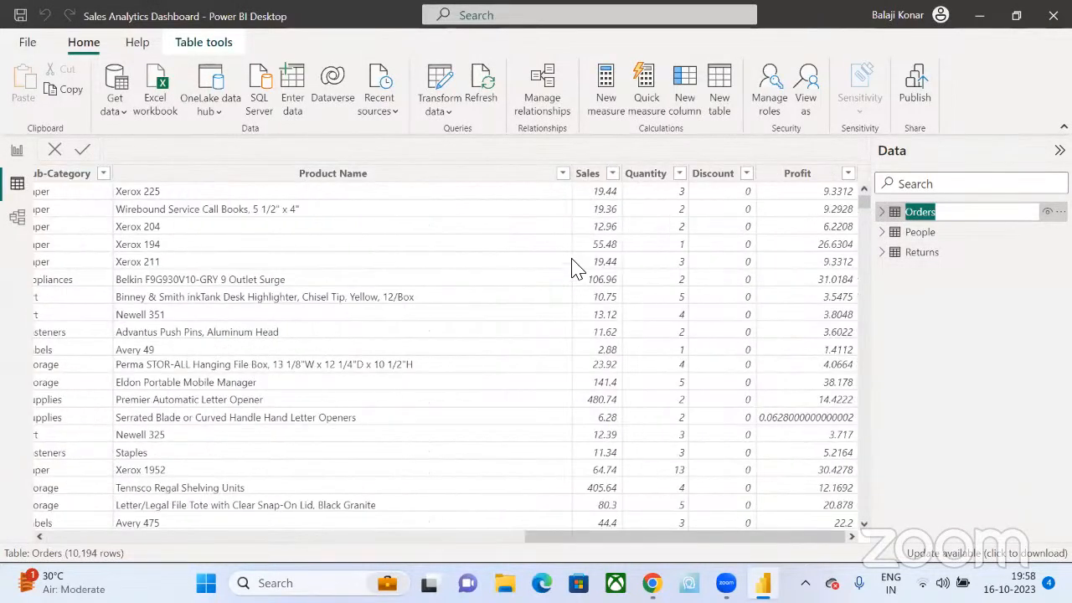
{"action": "scroll", "coordinate": [573, 269], "scroll_direction": "left", "scroll_amount": 5}
{"action": "left_click", "coordinate": [221, 176]}
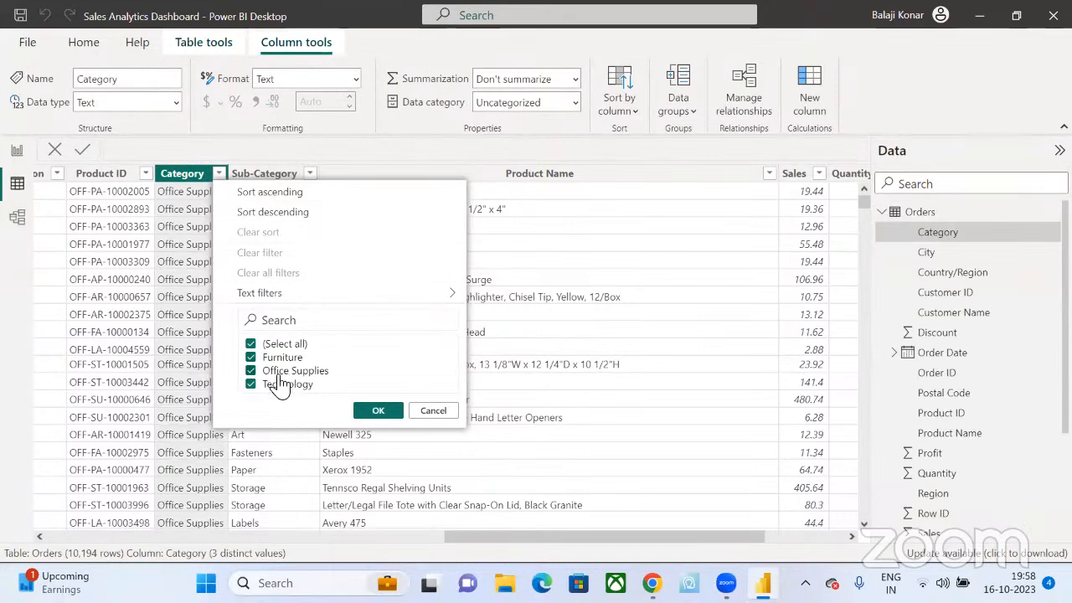
{"action": "left_click", "coordinate": [167, 352]}
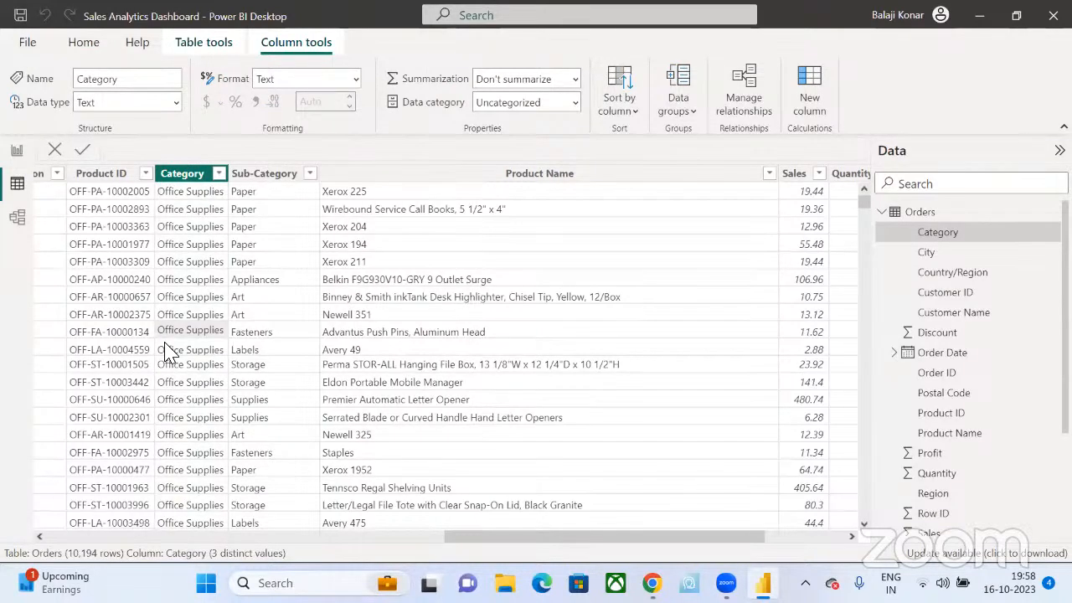
{"action": "scroll", "coordinate": [165, 352], "scroll_direction": "left", "scroll_amount": 5}
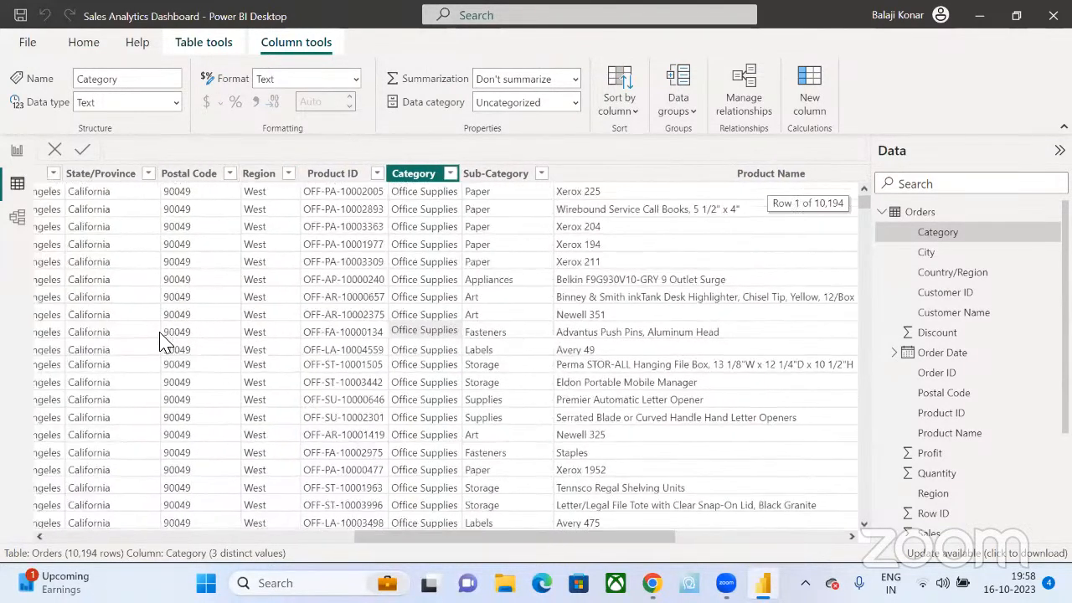
{"action": "scroll", "coordinate": [162, 342], "scroll_direction": "left", "scroll_amount": 7}
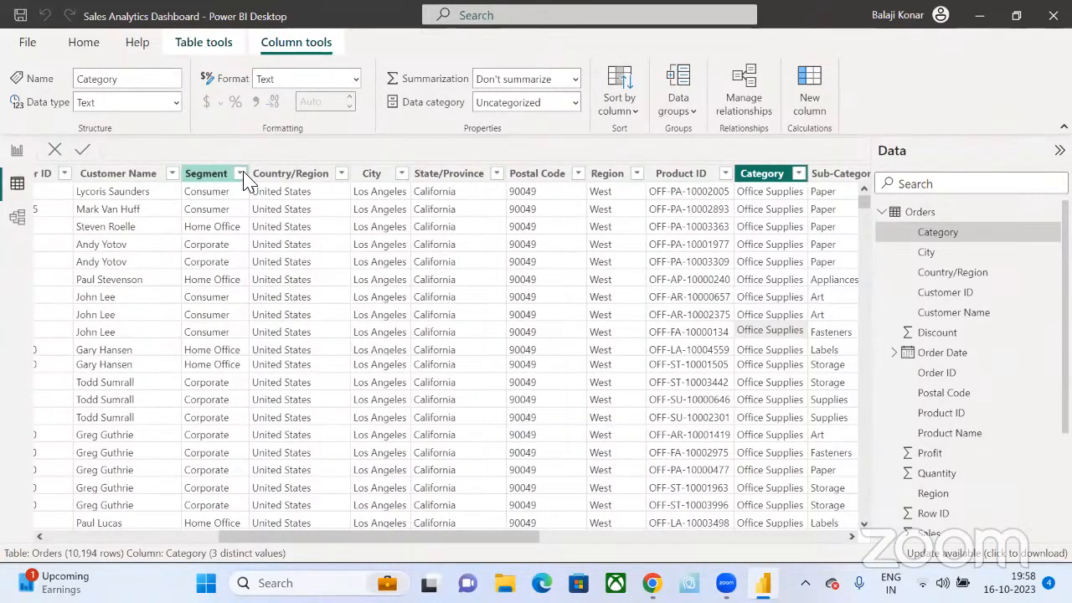
{"action": "left_click", "coordinate": [240, 173]}
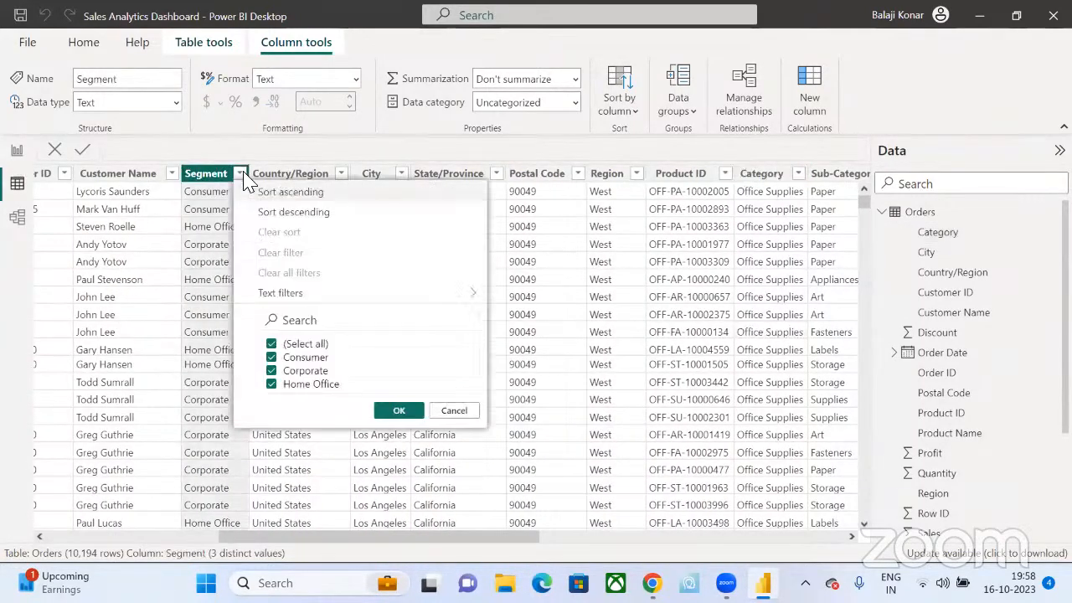
{"action": "left_click", "coordinate": [17, 152]}
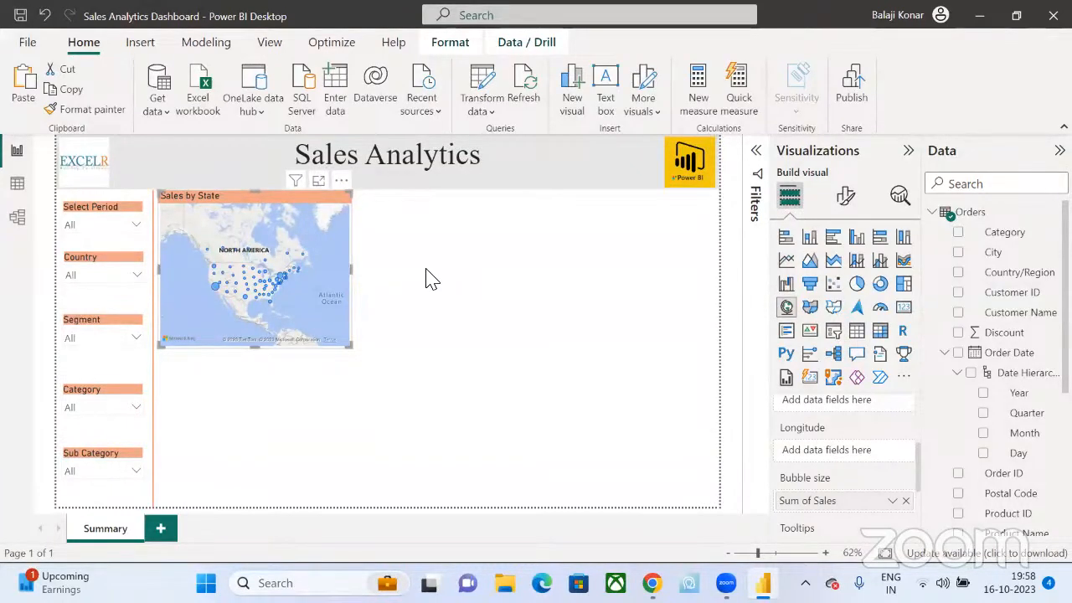
- Undo the map's conversion to a donut chart, add a separate empty donut chart and place it beside the map
{"action": "left_click", "coordinate": [879, 285]}
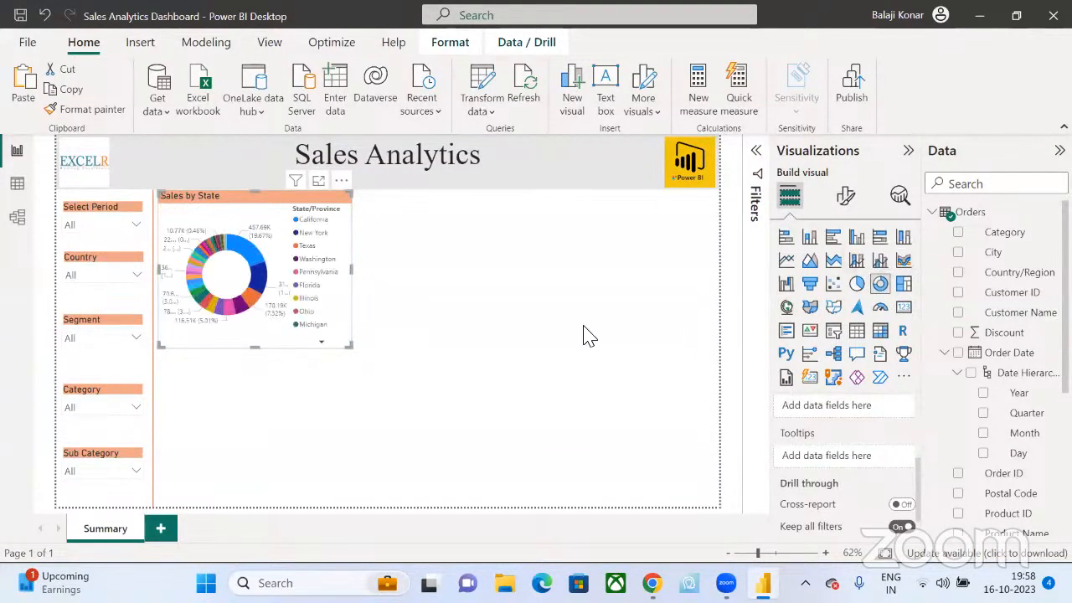
{"action": "key", "text": "ctrl+z"}
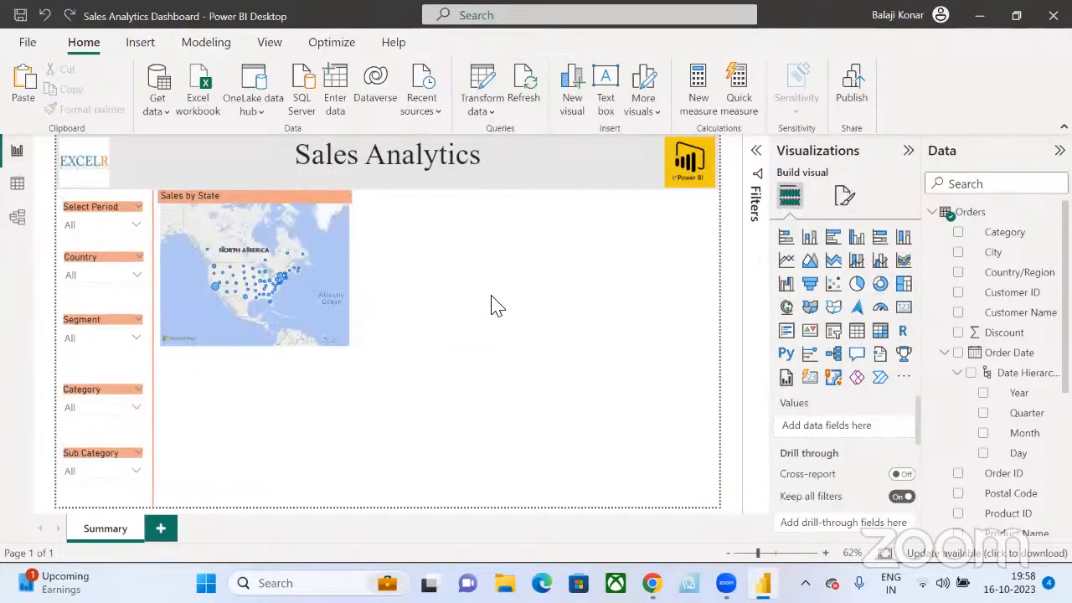
{"action": "left_click", "coordinate": [880, 285]}
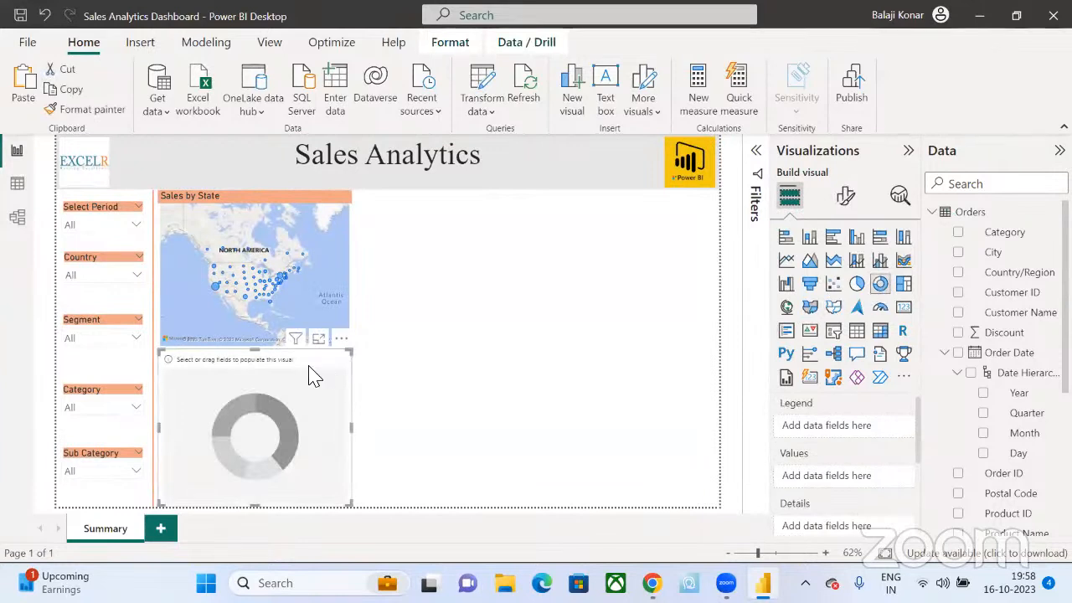
{"action": "left_click_drag", "start_coordinate": [312, 375], "coordinate": [508, 215]}
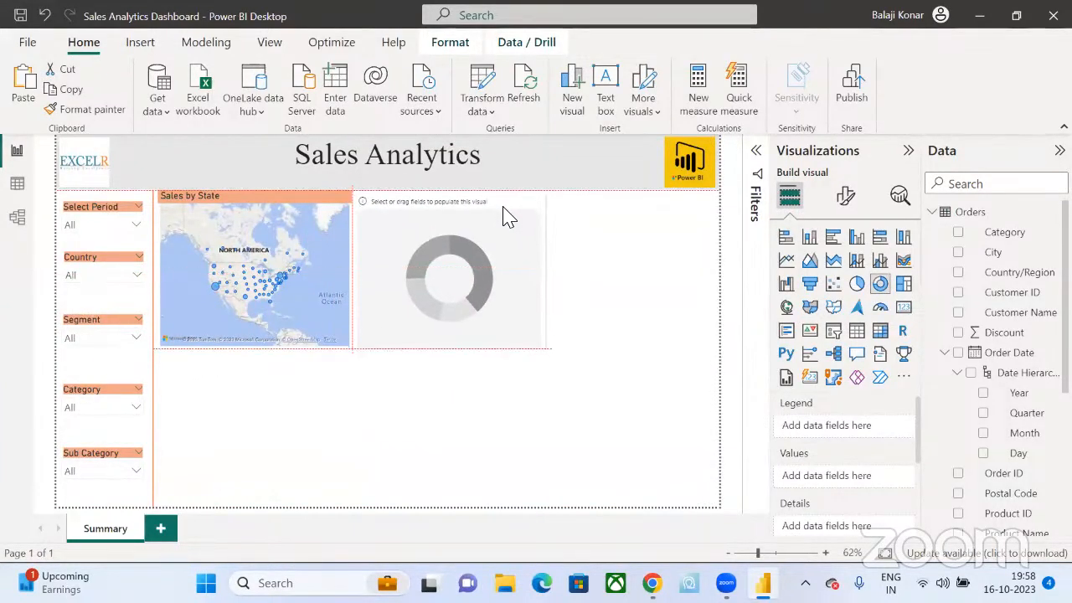
- Apply the Sales by State map's formatting to the empty donut chart, with Category as legend and Sales as values
{"action": "left_click", "coordinate": [285, 209]}
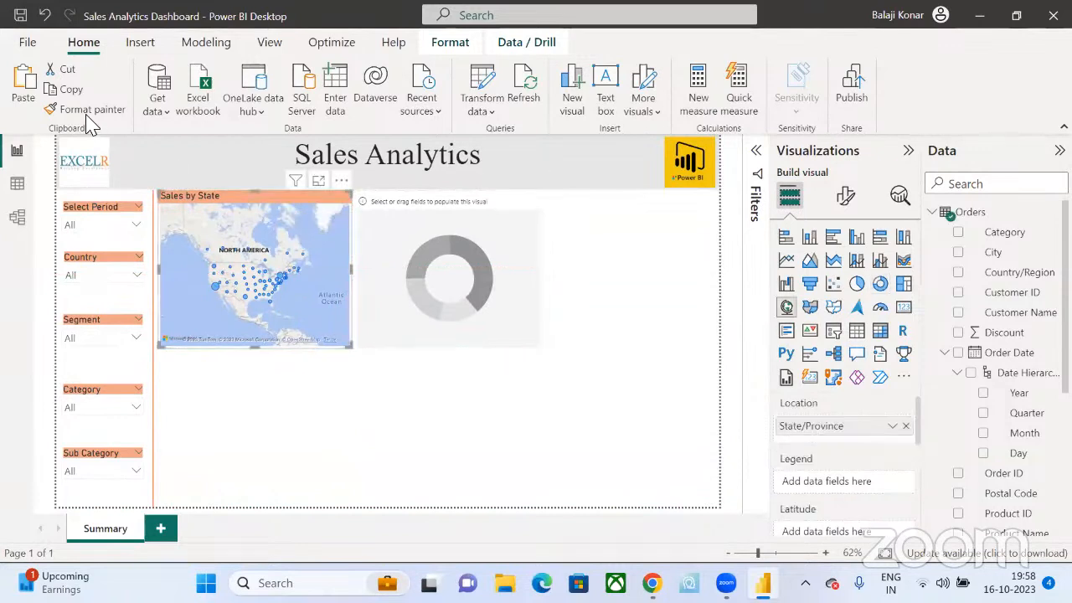
{"action": "left_click", "coordinate": [373, 216]}
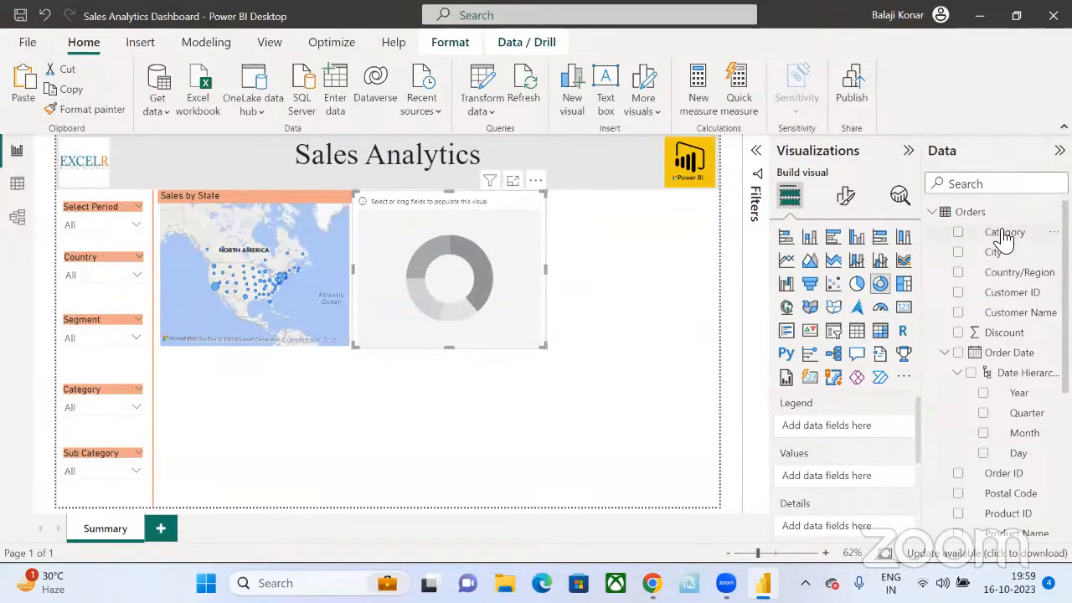
{"action": "left_click_drag", "start_coordinate": [1001, 235], "coordinate": [842, 426]}
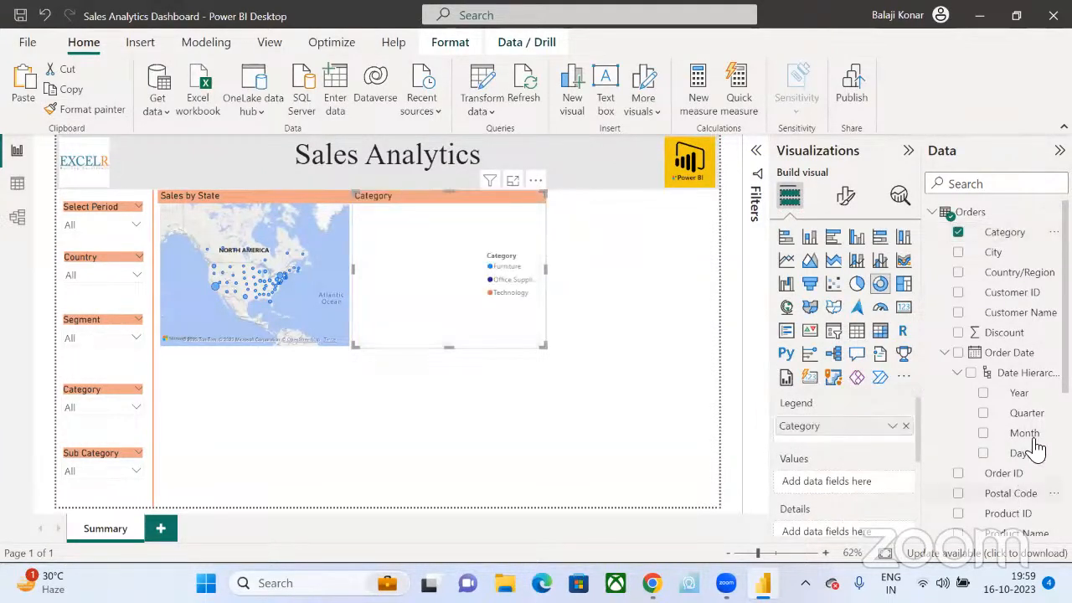
{"action": "scroll", "coordinate": [1004, 481], "scroll_direction": "down", "scroll_amount": 3}
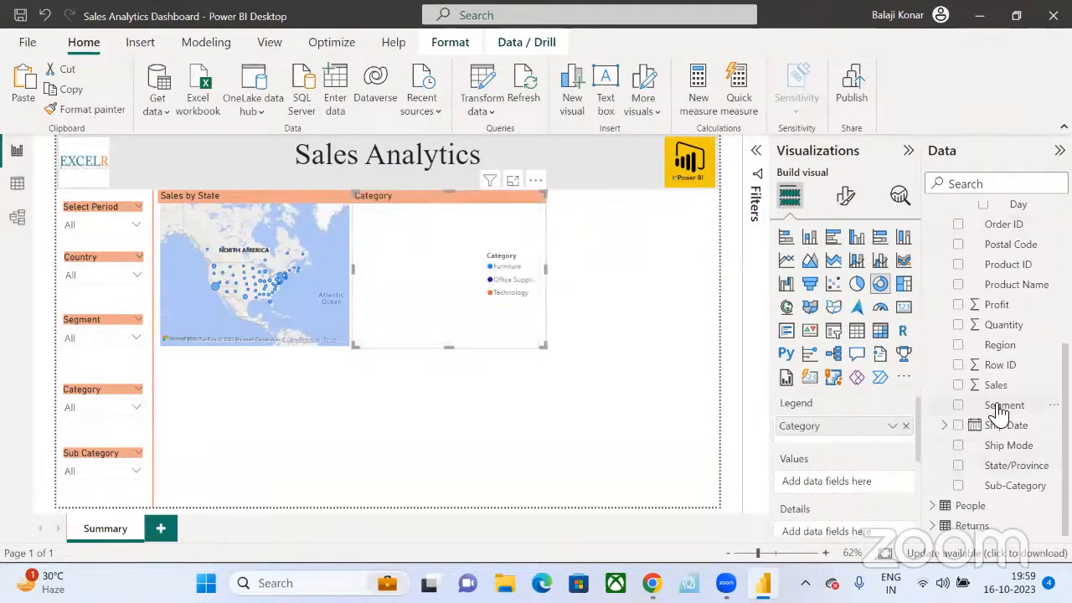
{"action": "left_click_drag", "start_coordinate": [993, 386], "coordinate": [865, 493]}
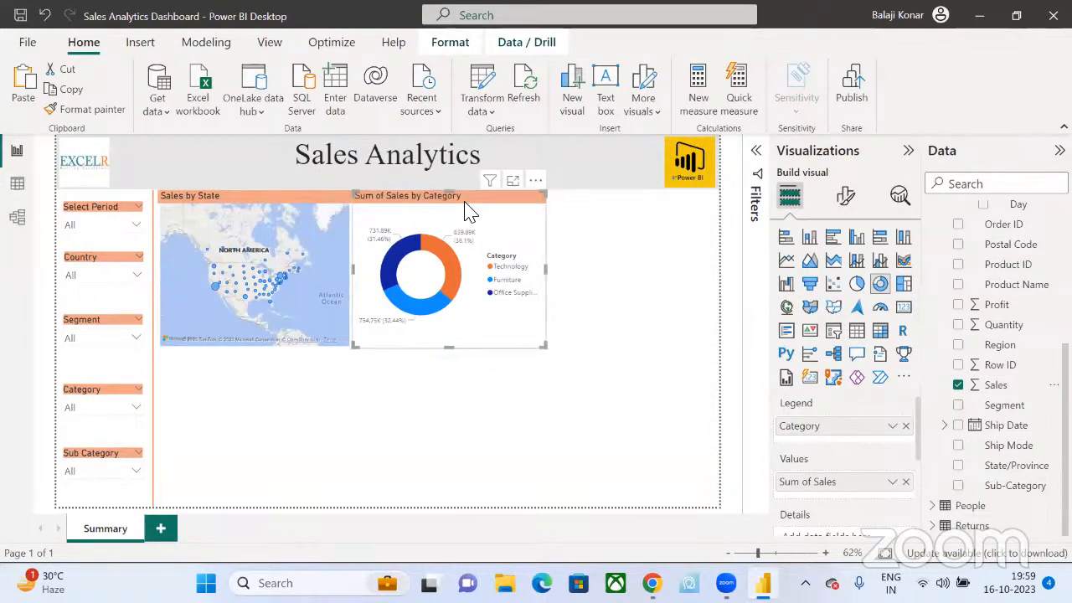
- Set the donut chart's detail label contents to Data value
{"action": "left_click", "coordinate": [845, 195]}
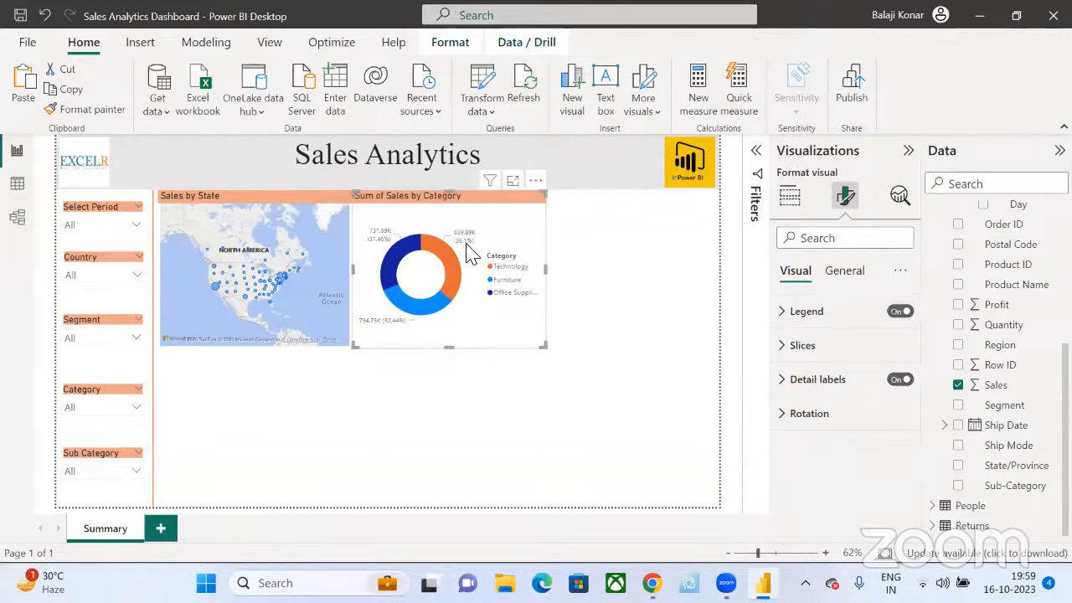
{"action": "left_click", "coordinate": [783, 382]}
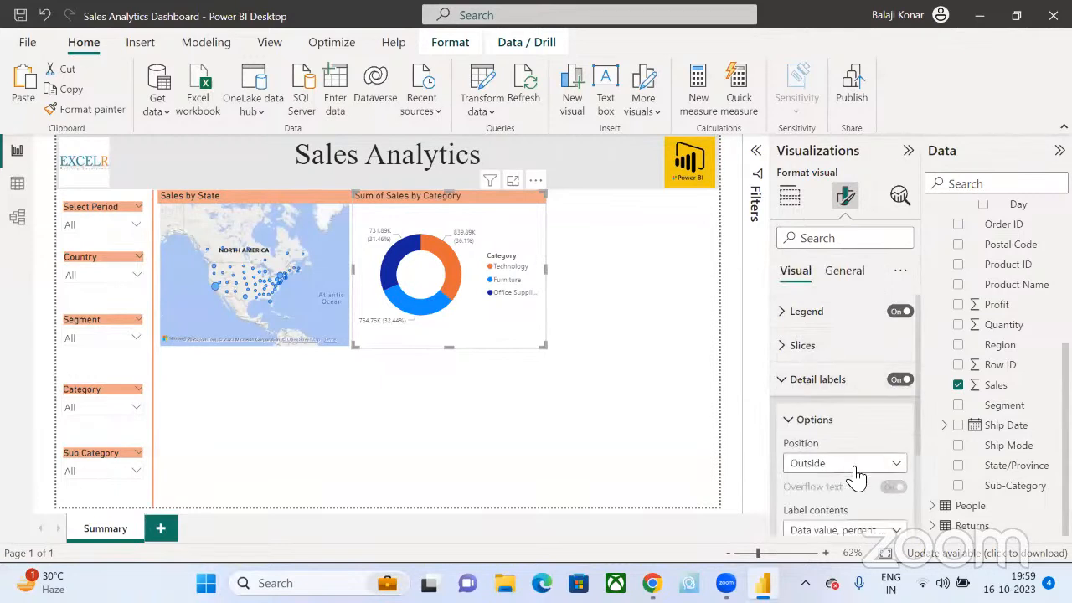
{"action": "scroll", "coordinate": [854, 474], "scroll_direction": "down", "scroll_amount": 3}
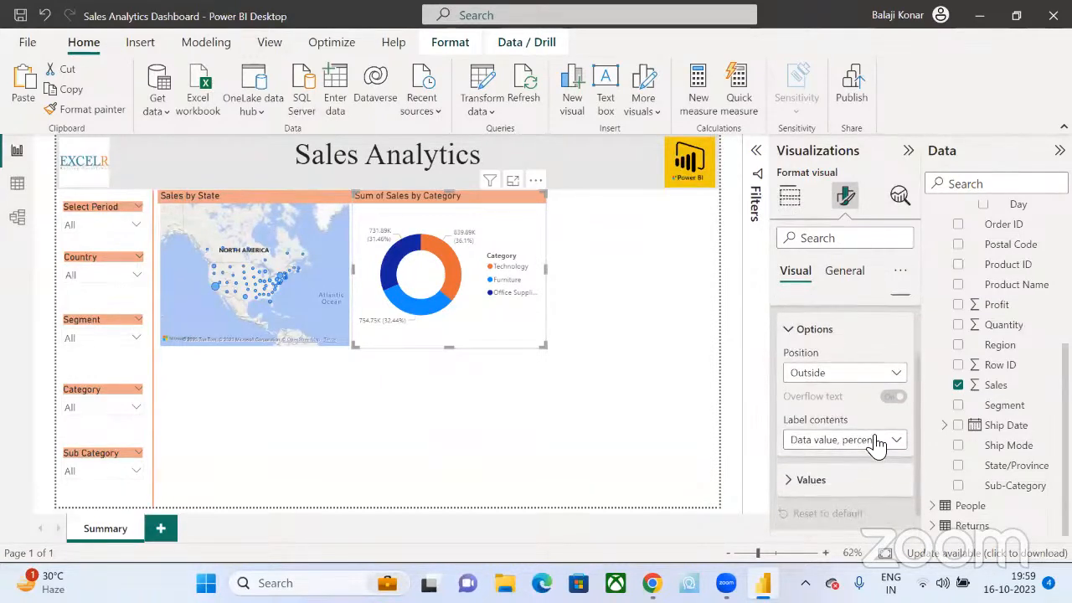
{"action": "left_click", "coordinate": [827, 444]}
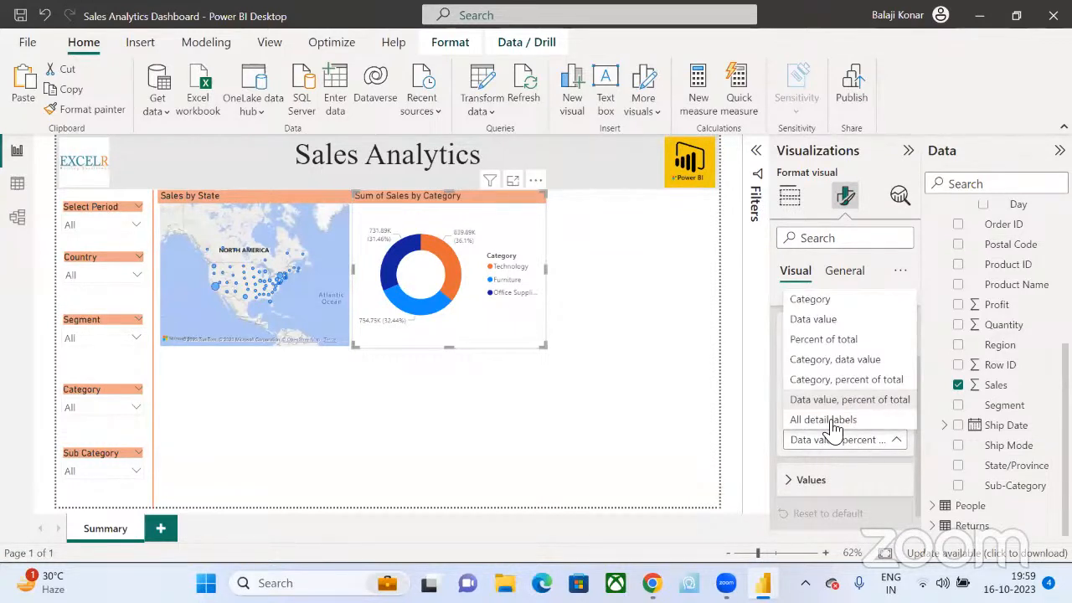
{"action": "left_click", "coordinate": [830, 319]}
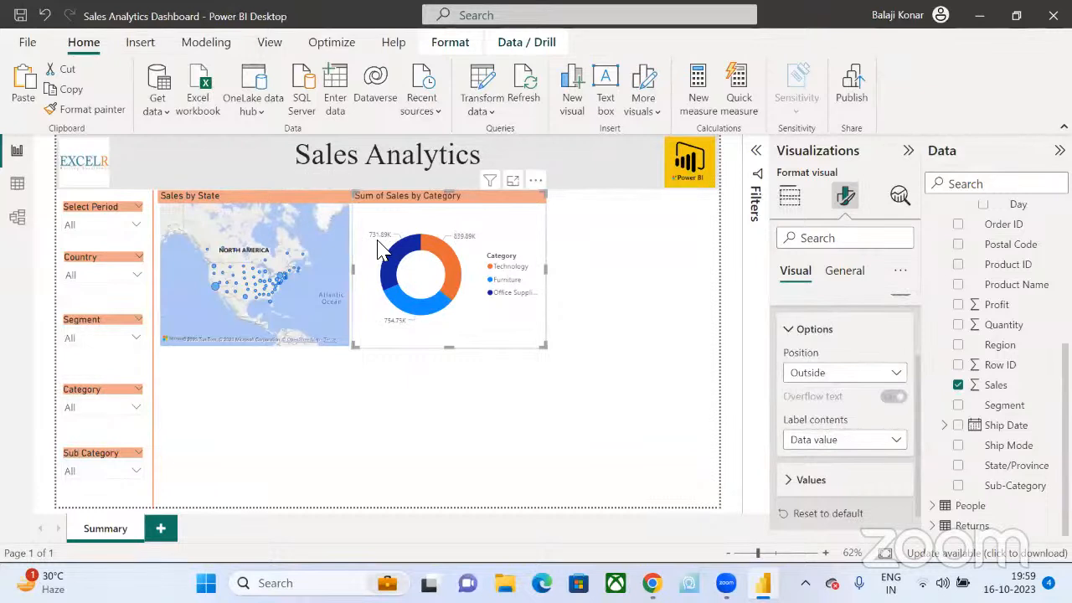
- Increase the font size of the donut chart's detail label values to 12
{"action": "left_click", "coordinate": [793, 481]}
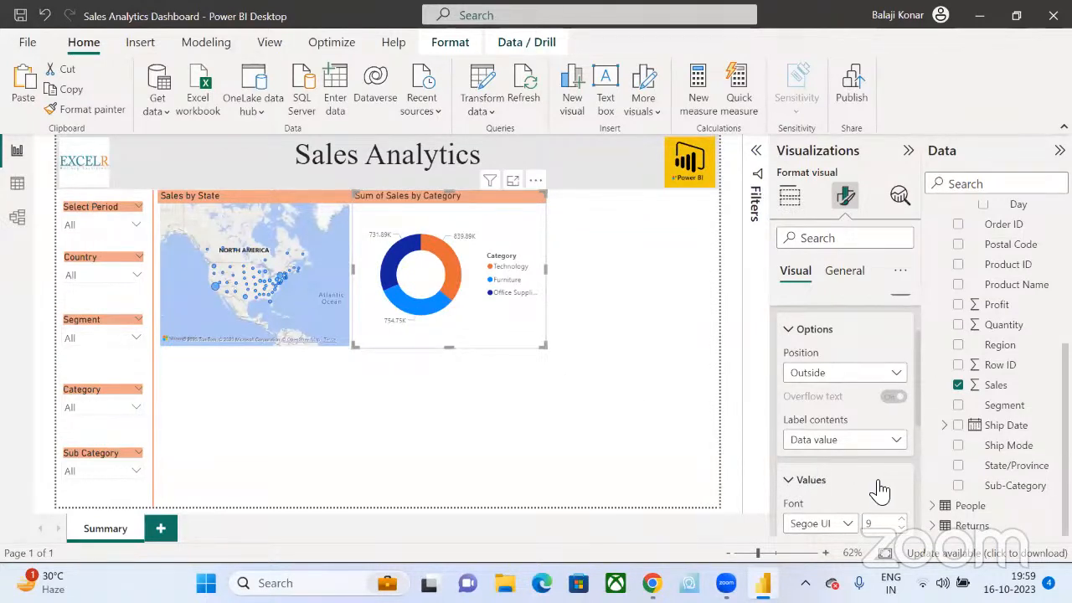
{"action": "scroll", "coordinate": [879, 490], "scroll_direction": "down", "scroll_amount": 1}
{"action": "scroll", "coordinate": [879, 490], "scroll_direction": "down", "scroll_amount": 1}
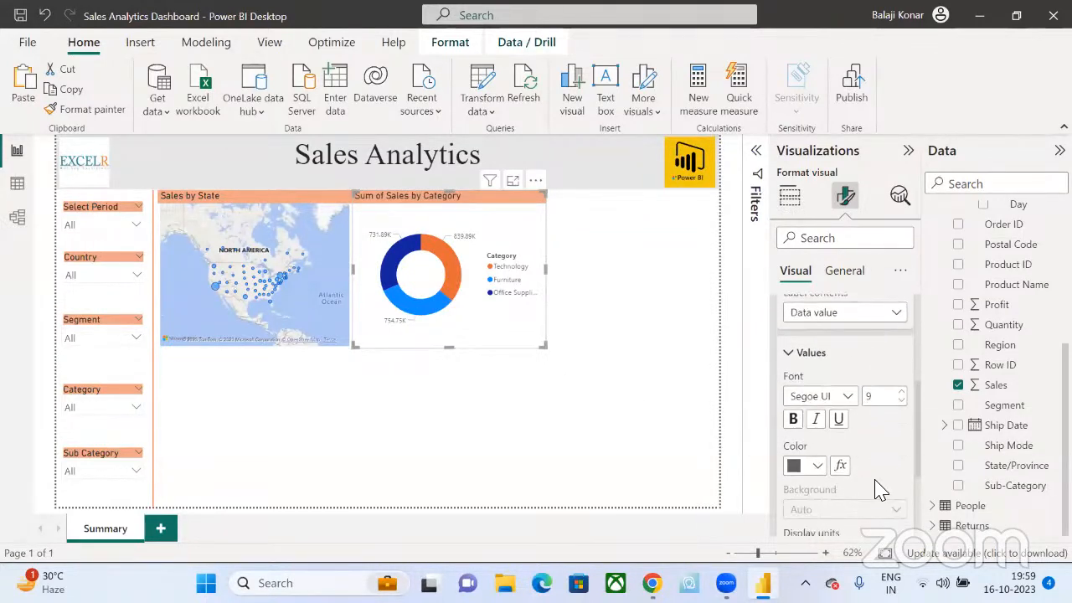
{"action": "left_click", "coordinate": [902, 393]}
{"action": "left_click", "coordinate": [902, 393]}
{"action": "left_click", "coordinate": [902, 392]}
{"action": "left_click", "coordinate": [902, 392]}
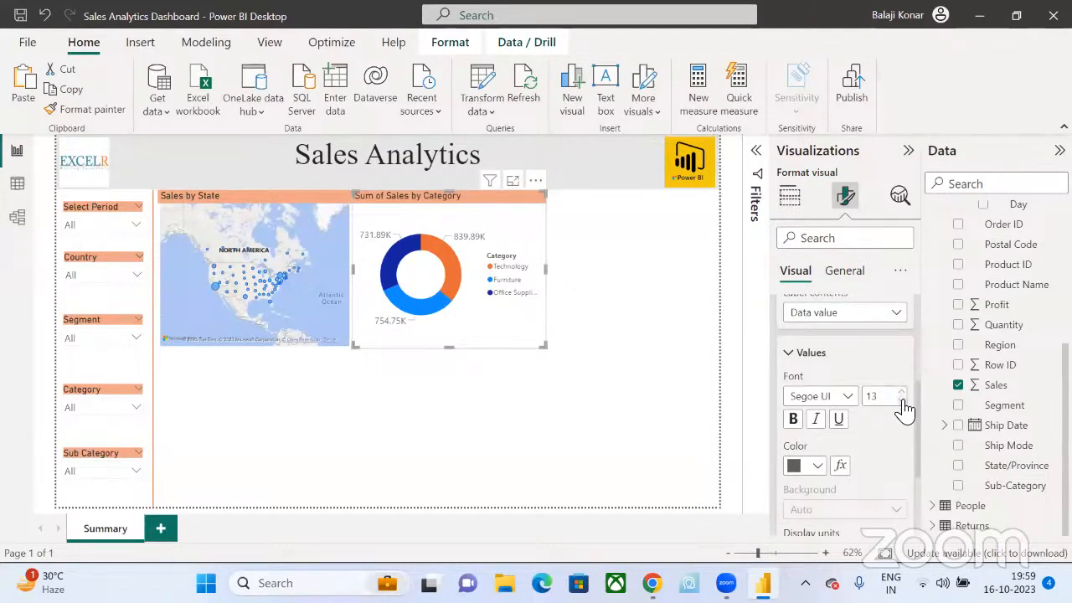
{"action": "left_click", "coordinate": [901, 400]}
{"action": "left_click", "coordinate": [753, 434]}
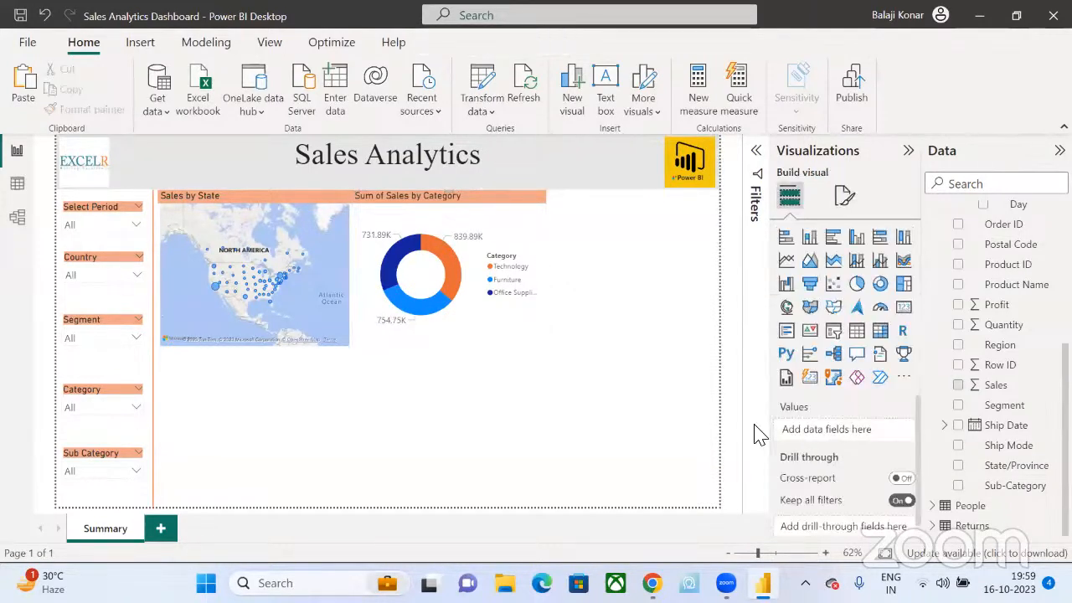
- Turn on the visual border for the Sum of Sales by Category donut chart
{"action": "left_click", "coordinate": [494, 339]}
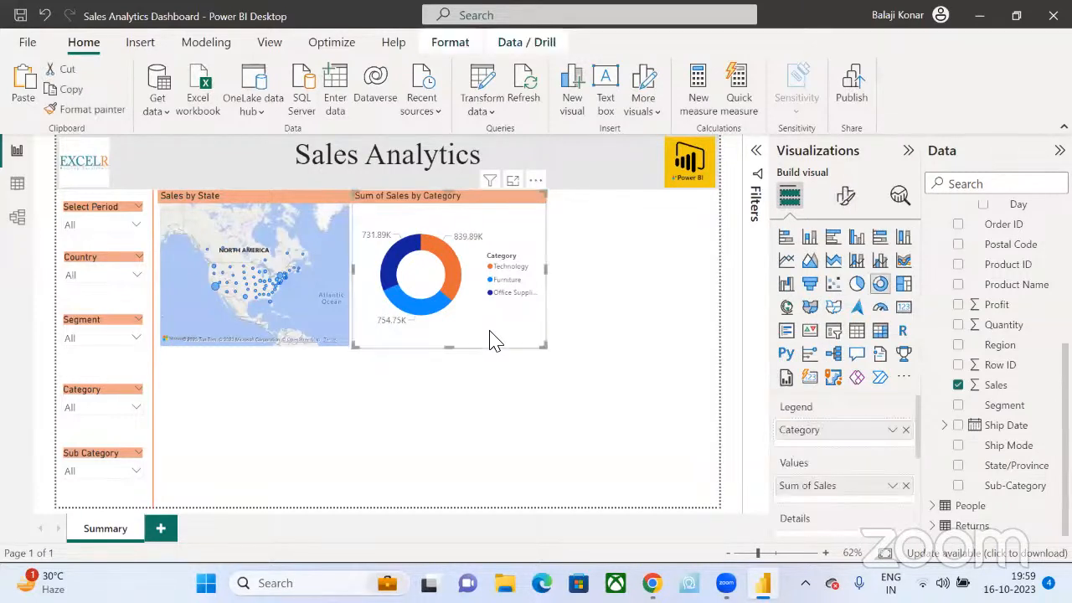
{"action": "left_click", "coordinate": [859, 199]}
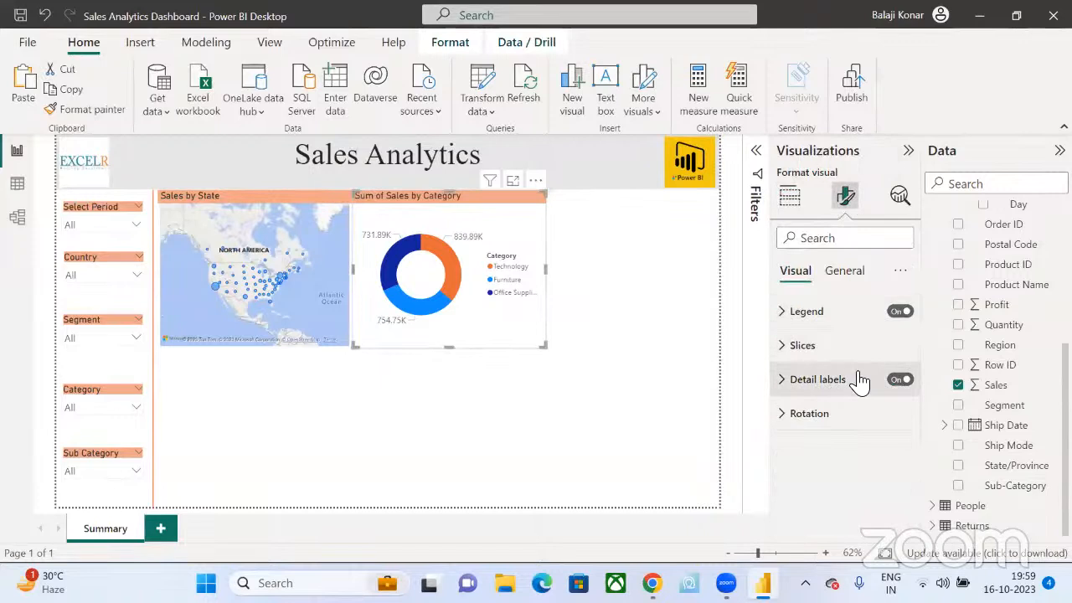
{"action": "left_click", "coordinate": [867, 270]}
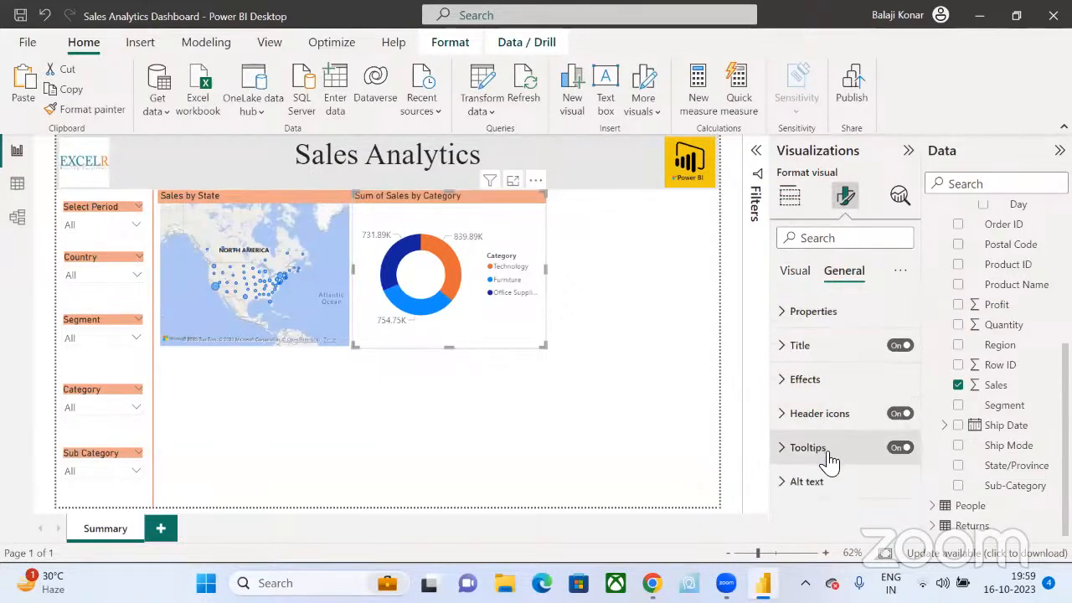
{"action": "left_click", "coordinate": [802, 386]}
{"action": "scroll", "coordinate": [820, 454], "scroll_direction": "down", "scroll_amount": 3}
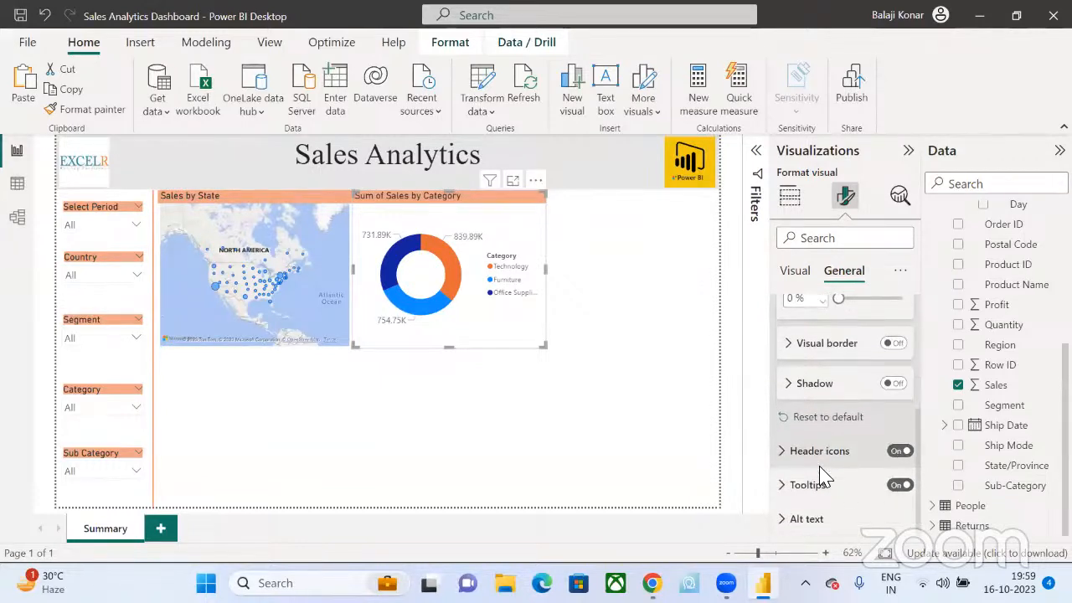
{"action": "left_click", "coordinate": [825, 454]}
{"action": "left_click", "coordinate": [893, 344]}
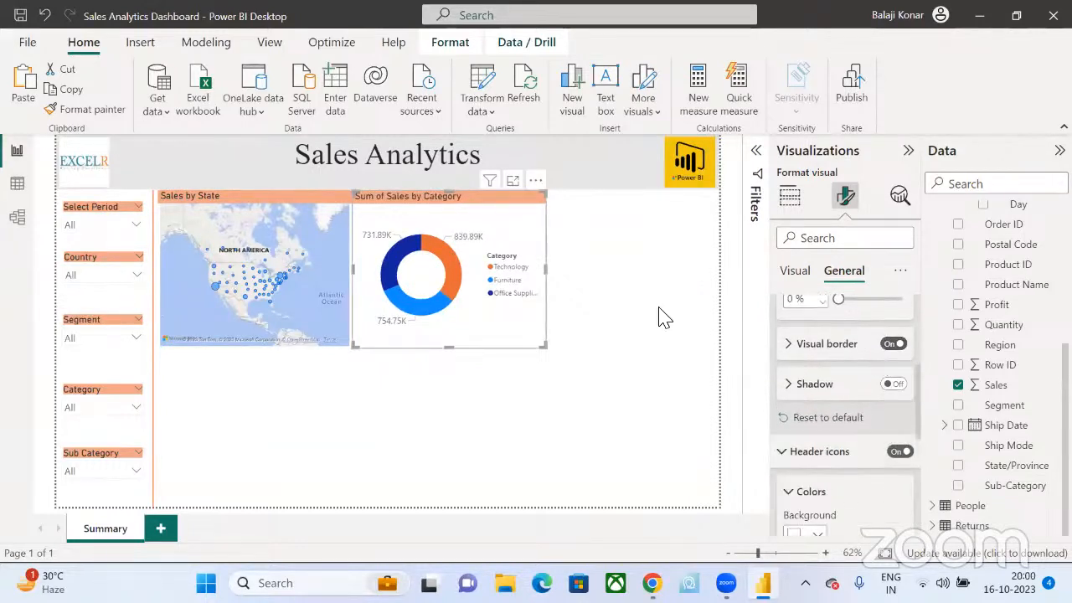
- Turn on the visual border for the Sales by State map
{"action": "left_click", "coordinate": [300, 208]}
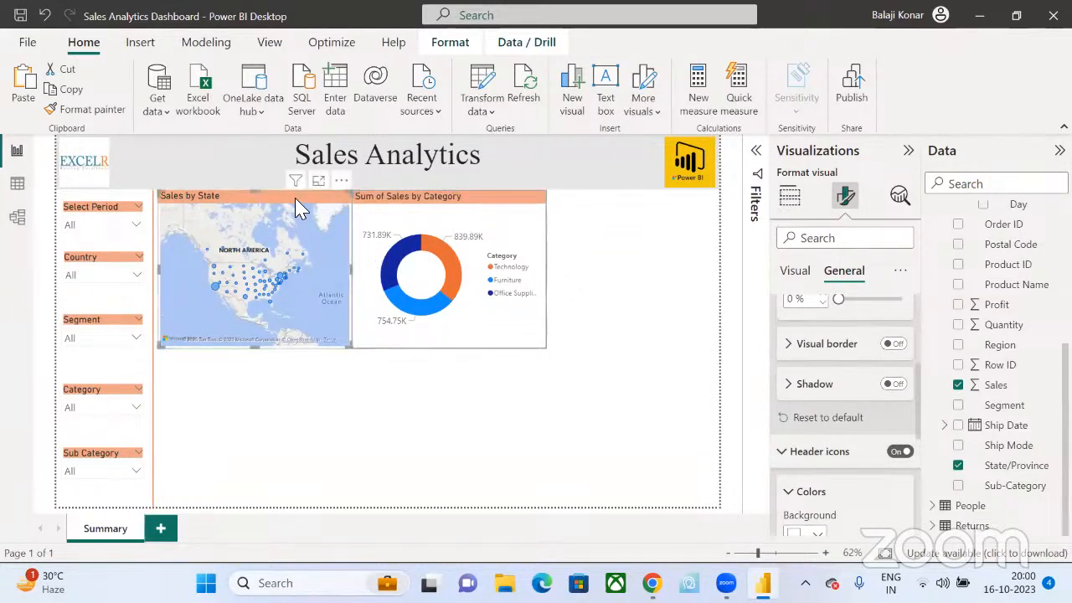
{"action": "left_click", "coordinate": [881, 355]}
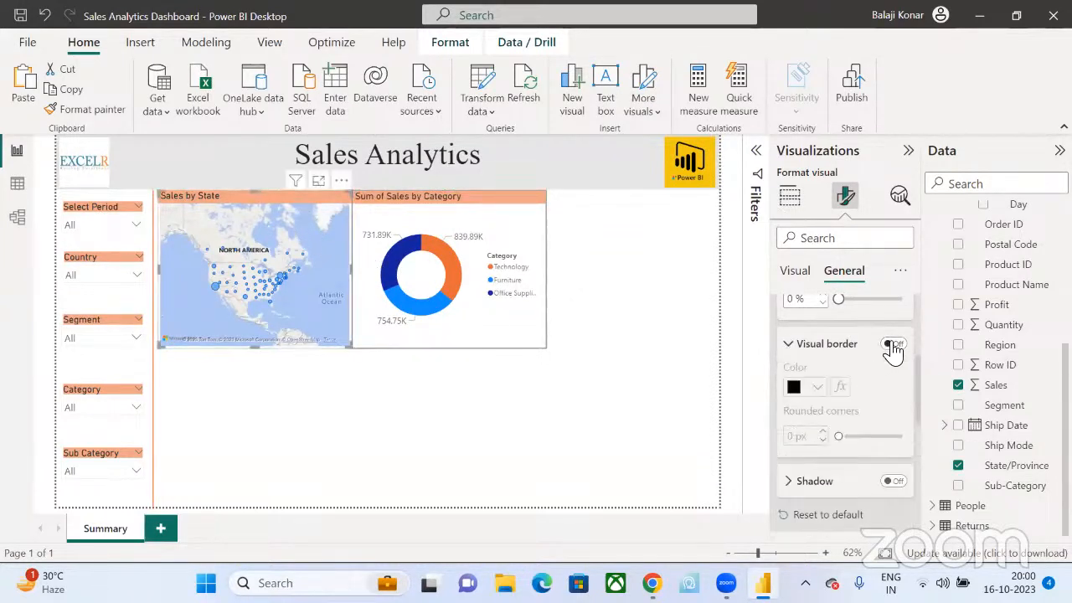
{"action": "left_click", "coordinate": [891, 344]}
{"action": "left_click", "coordinate": [707, 361]}
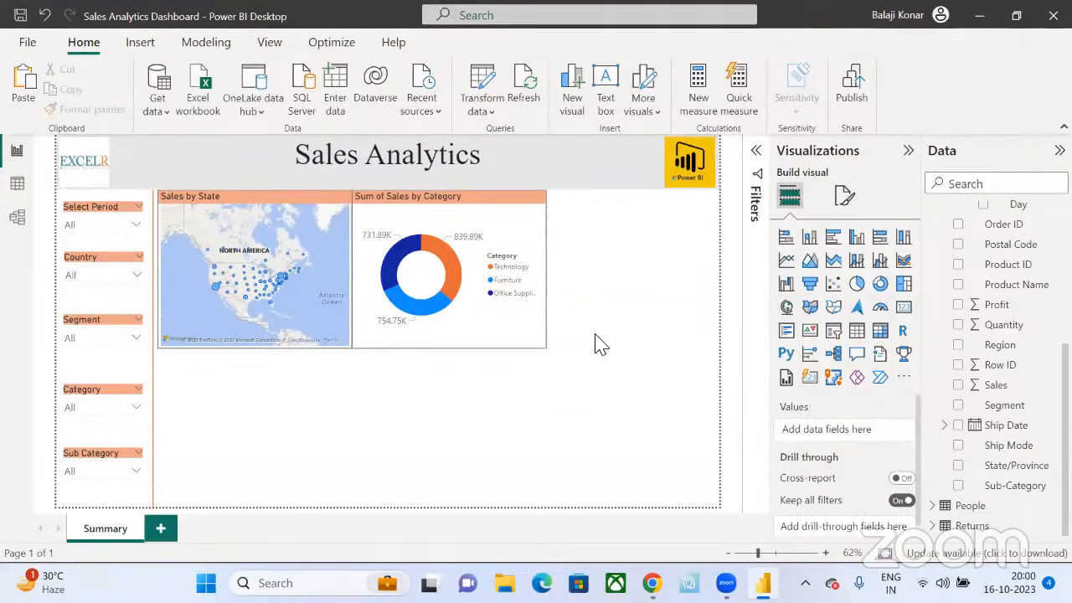
- Duplicate the Sum of Sales by Category donut chart and align the copy with the page's right edge in the same row
{"action": "left_click", "coordinate": [452, 214]}
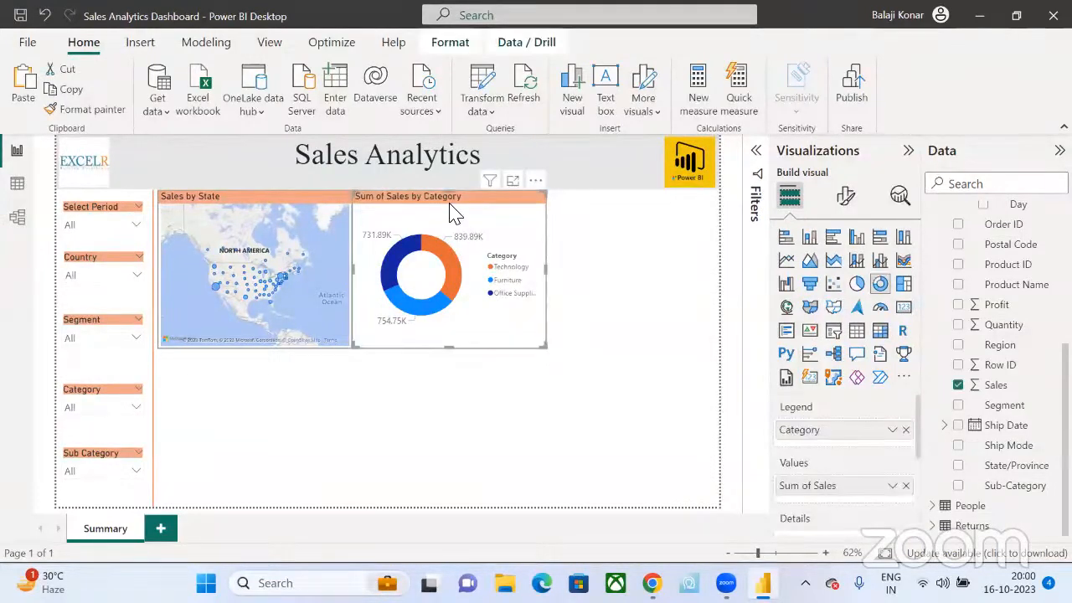
{"action": "key", "text": "ctrl+c"}
{"action": "key", "text": "ctrl+v"}
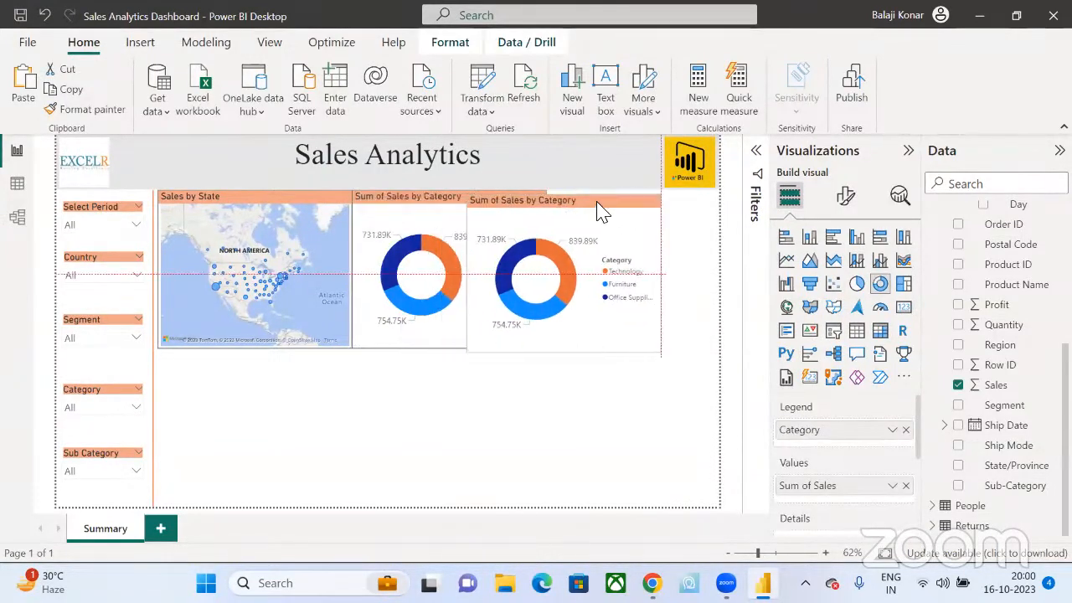
{"action": "left_click_drag", "start_coordinate": [598, 210], "coordinate": [633, 211]}
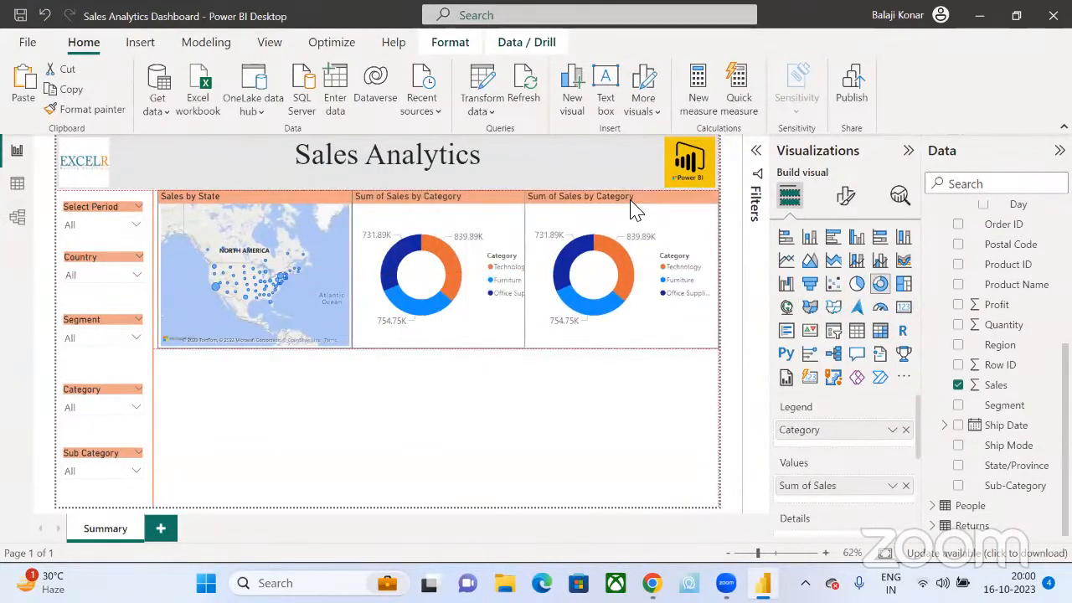
- Narrow both donut charts so they sit side by side without overlapping
{"action": "left_click", "coordinate": [491, 202]}
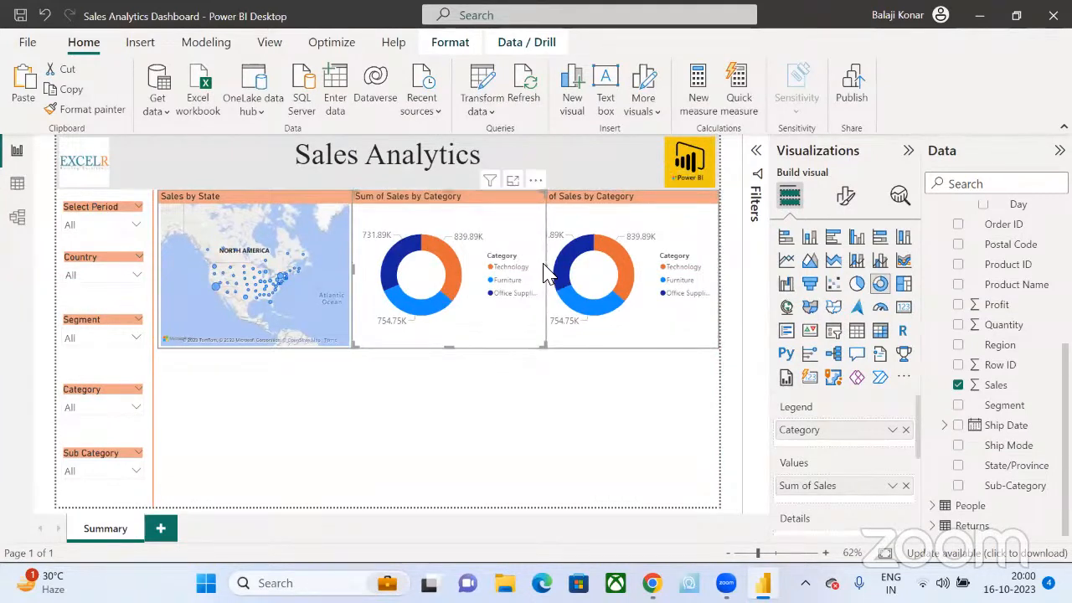
{"action": "mouse_move", "coordinate": [543, 275]}
{"action": "left_mouse_down"}
{"action": "mouse_move", "coordinate": [526, 276]}
{"action": "mouse_move", "coordinate": [545, 278]}
{"action": "left_mouse_up"}
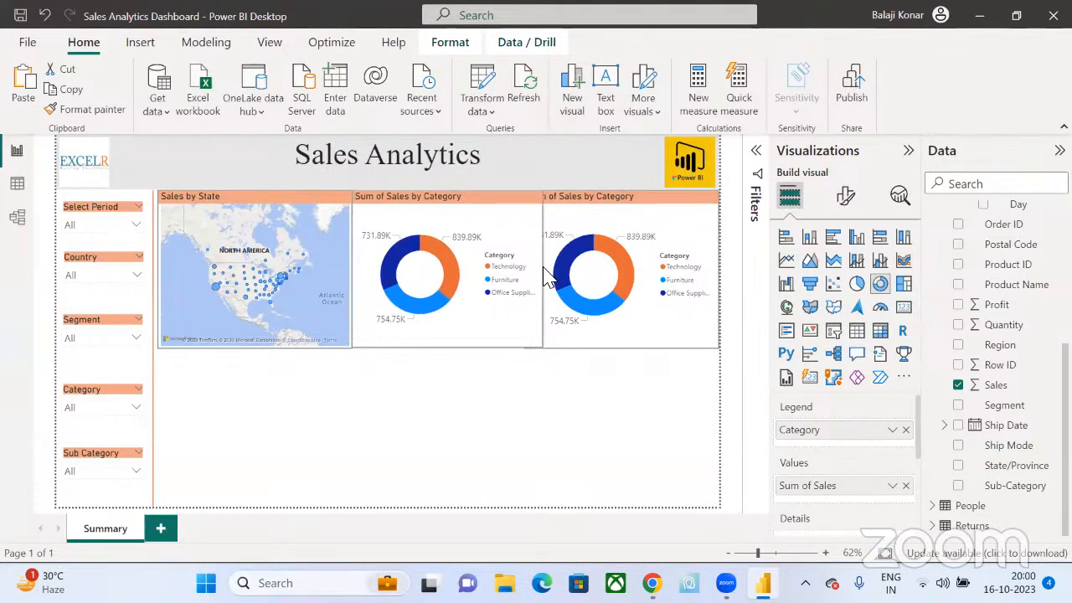
{"action": "left_click", "coordinate": [575, 207]}
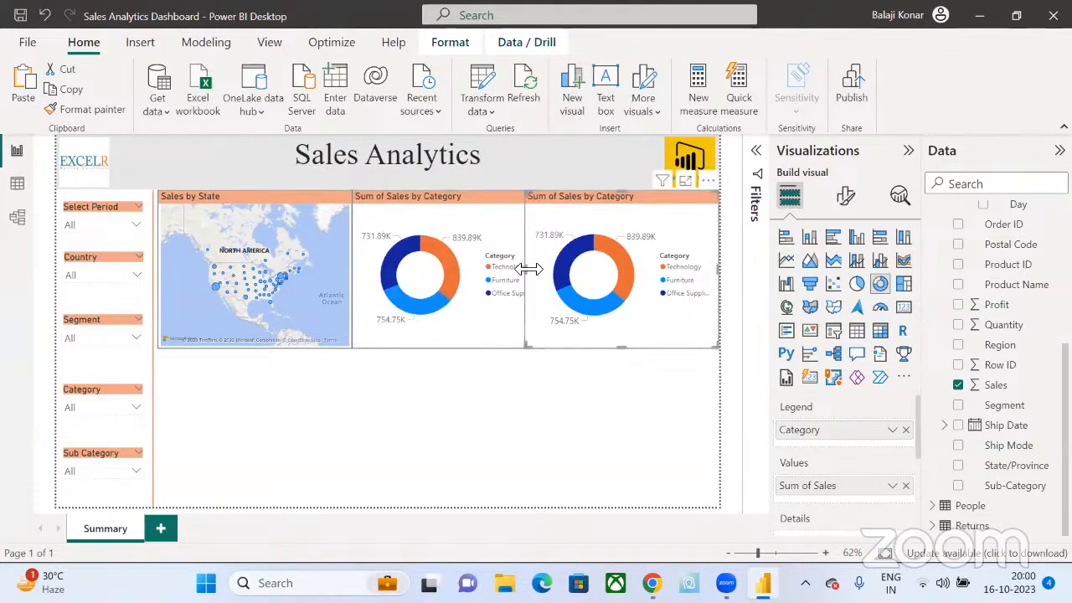
{"action": "mouse_move", "coordinate": [529, 268]}
{"action": "left_mouse_down"}
{"action": "mouse_move", "coordinate": [552, 280]}
{"action": "mouse_move", "coordinate": [543, 269]}
{"action": "left_mouse_up"}
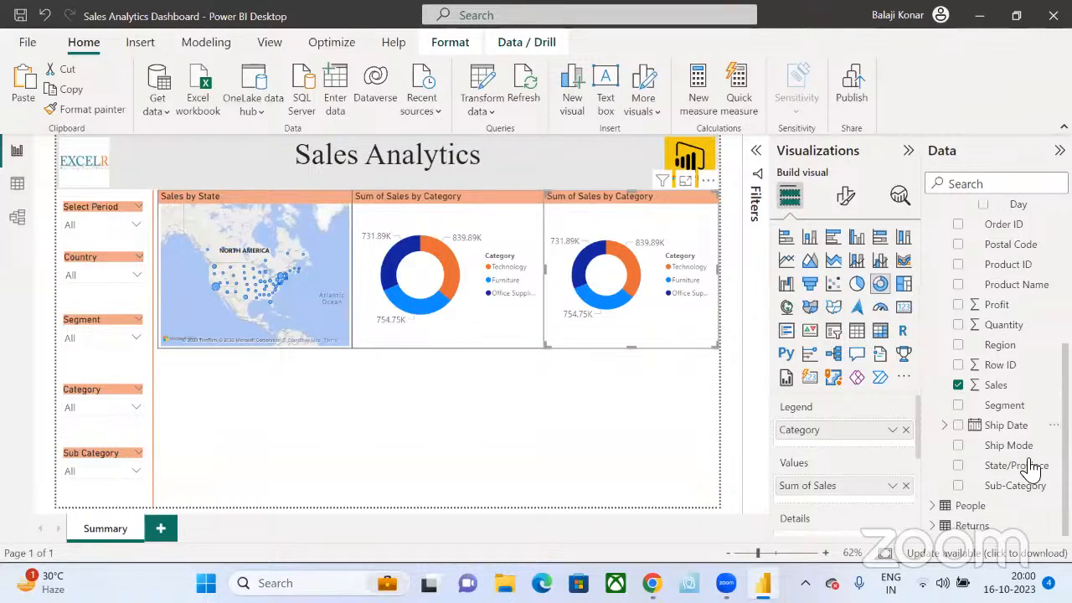
- Replace Category with Segment as the legend of the copied donut chart
{"action": "left_click_drag", "start_coordinate": [1004, 405], "coordinate": [890, 452]}
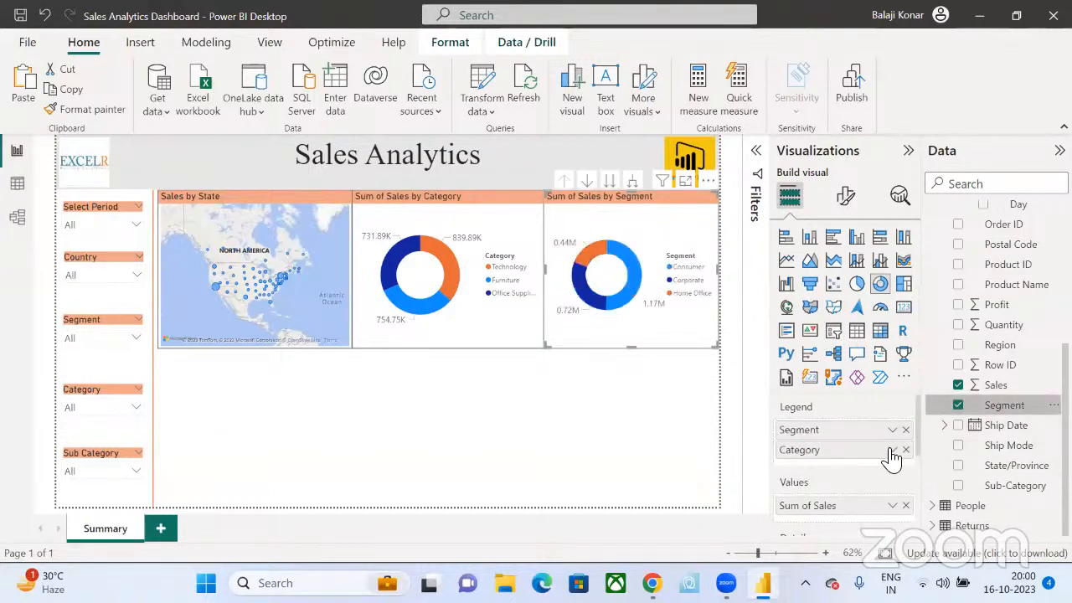
{"action": "left_click", "coordinate": [905, 449]}
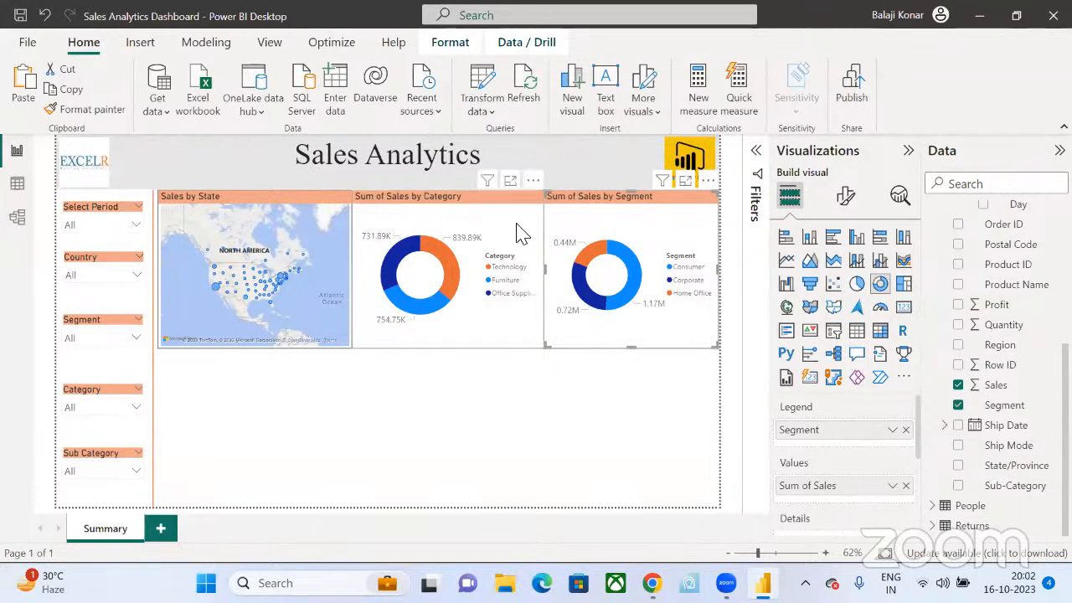
- Replace Category with Sub-Category as the legend of the original donut chart beside the map
{"action": "left_click", "coordinate": [467, 204]}
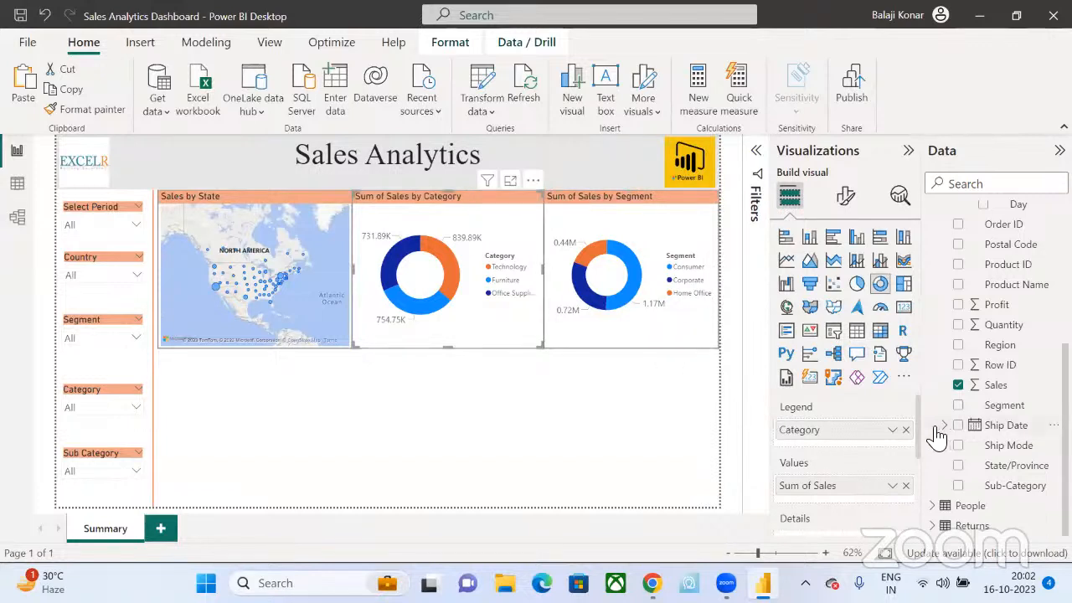
{"action": "left_click", "coordinate": [905, 429]}
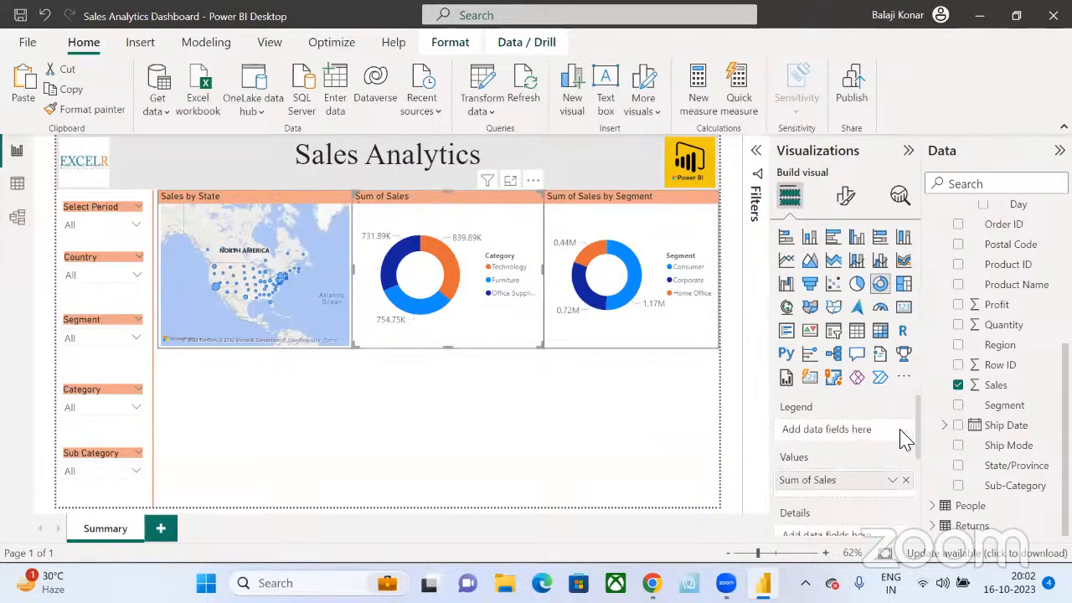
{"action": "left_click_drag", "start_coordinate": [981, 486], "coordinate": [844, 431]}
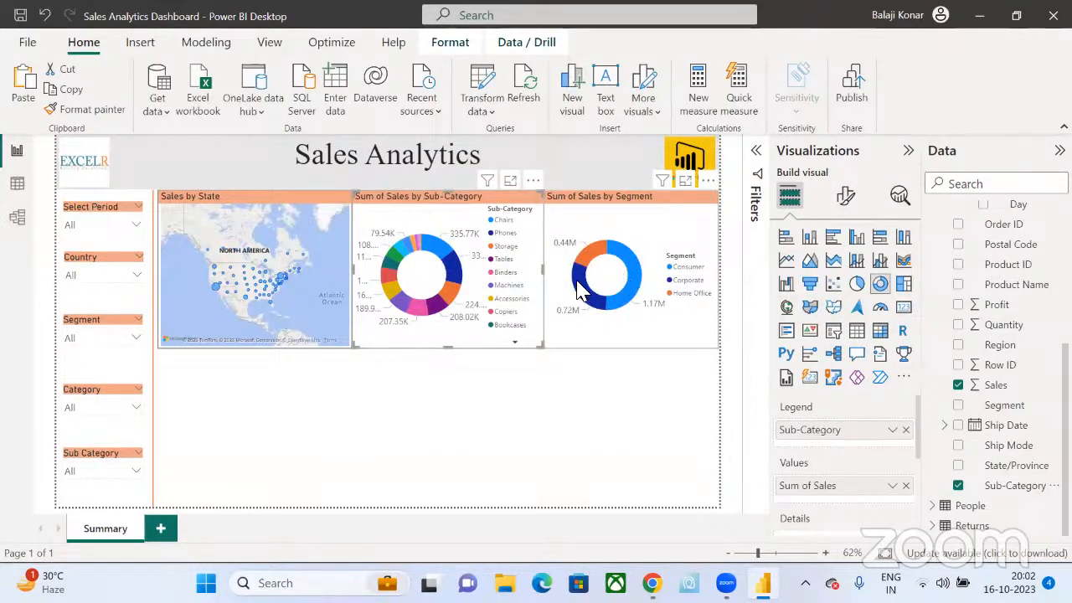
{"action": "mouse_move", "coordinate": [576, 278]}
{"action": "mouse_move", "coordinate": [612, 287]}
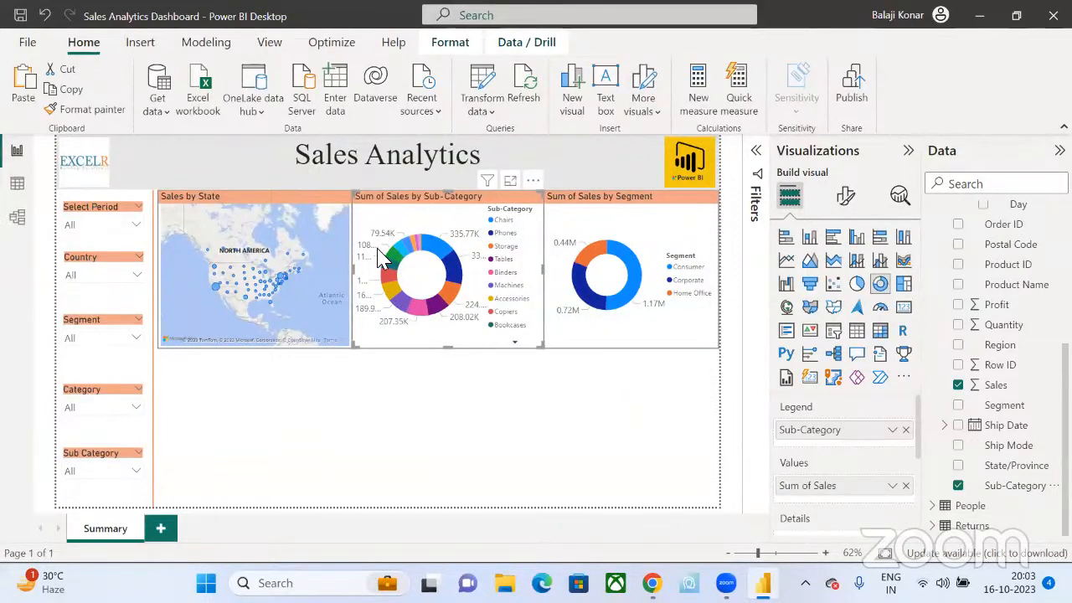
- Replace Sub-Category with Category as the legend of the donut chart beside the map
{"action": "mouse_move", "coordinate": [456, 308]}
{"action": "left_click", "coordinate": [516, 345]}
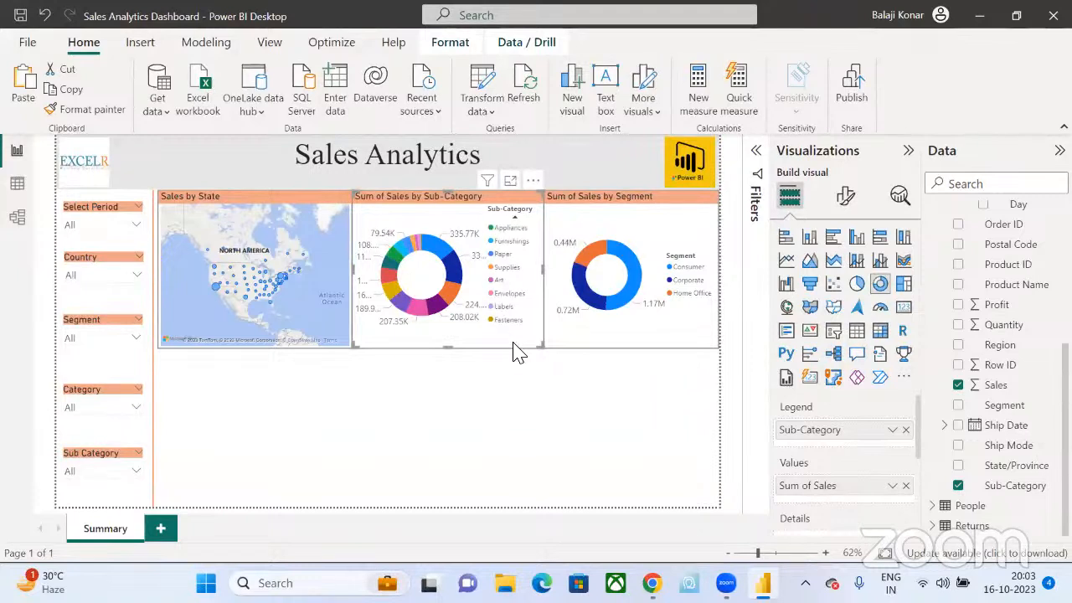
{"action": "left_click", "coordinate": [517, 215]}
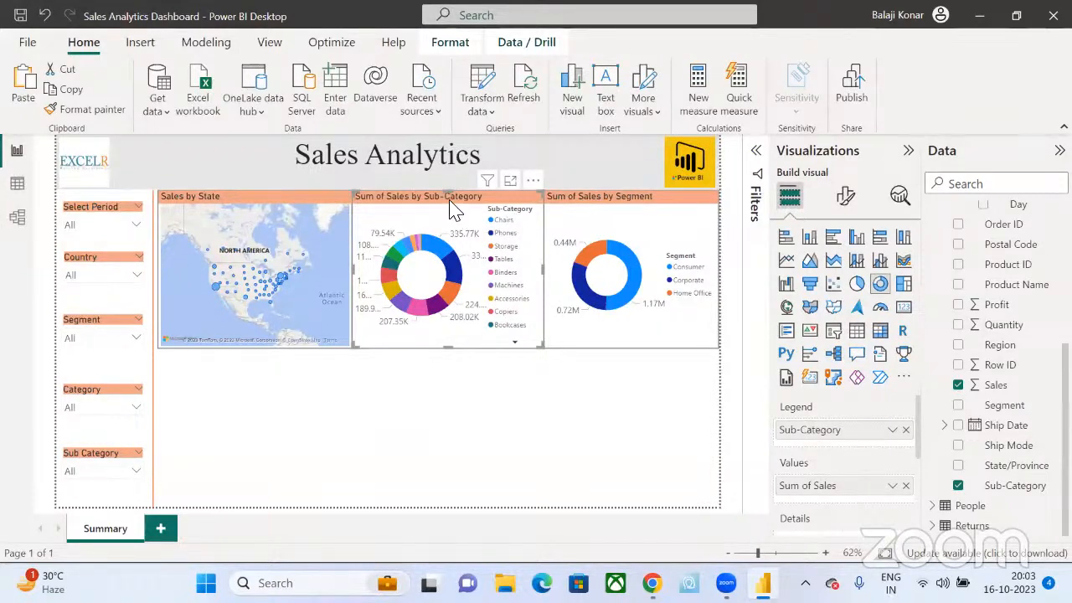
{"action": "left_click", "coordinate": [957, 486]}
{"action": "scroll", "coordinate": [1004, 351], "scroll_direction": "up", "scroll_amount": 5}
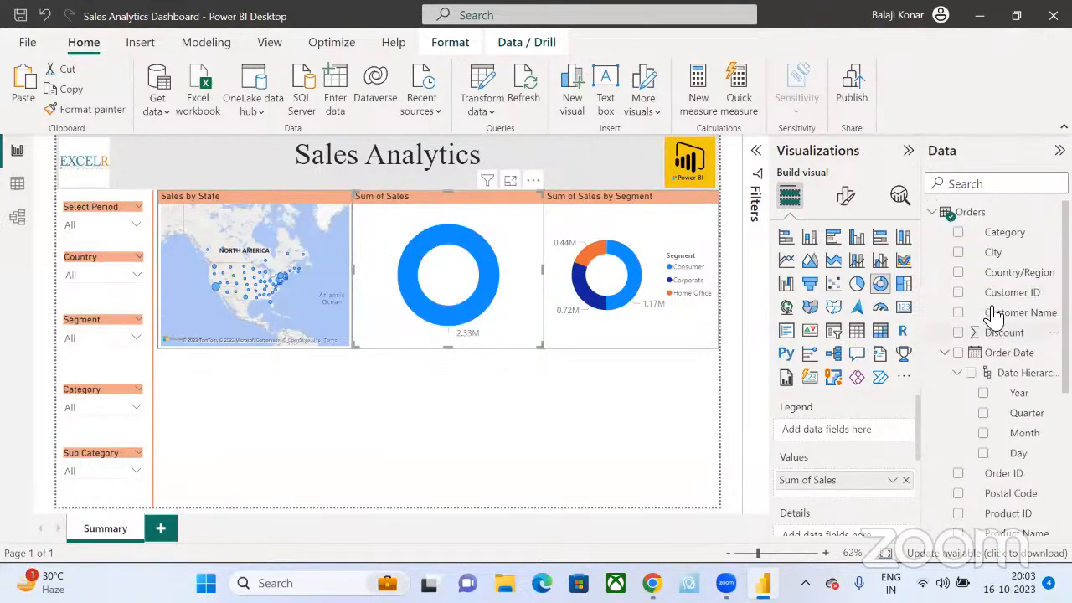
{"action": "left_click", "coordinate": [958, 232]}
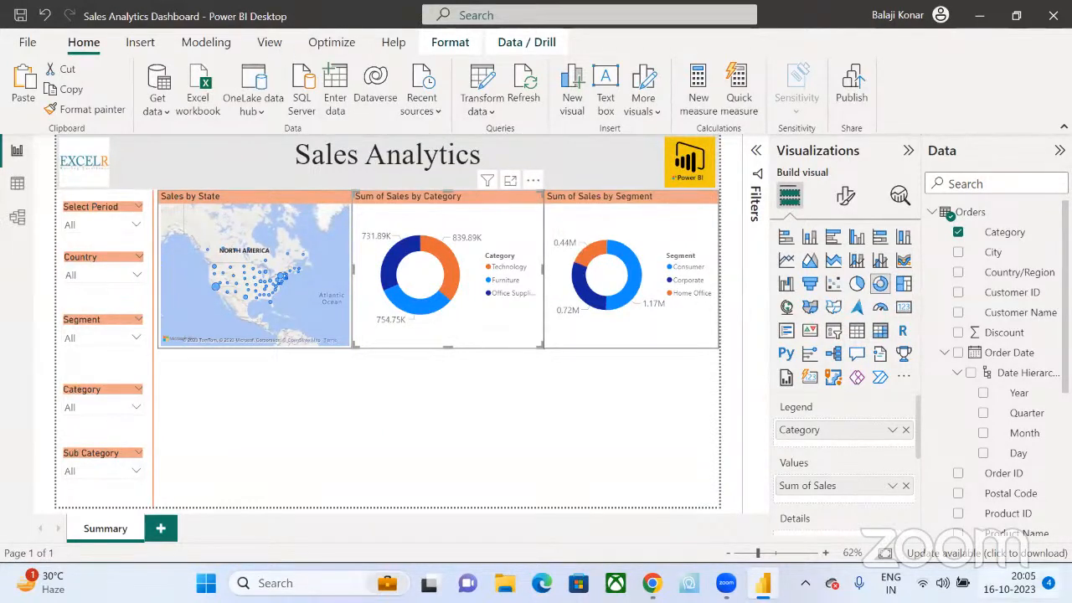
{"action": "key", "text": "super+a"}
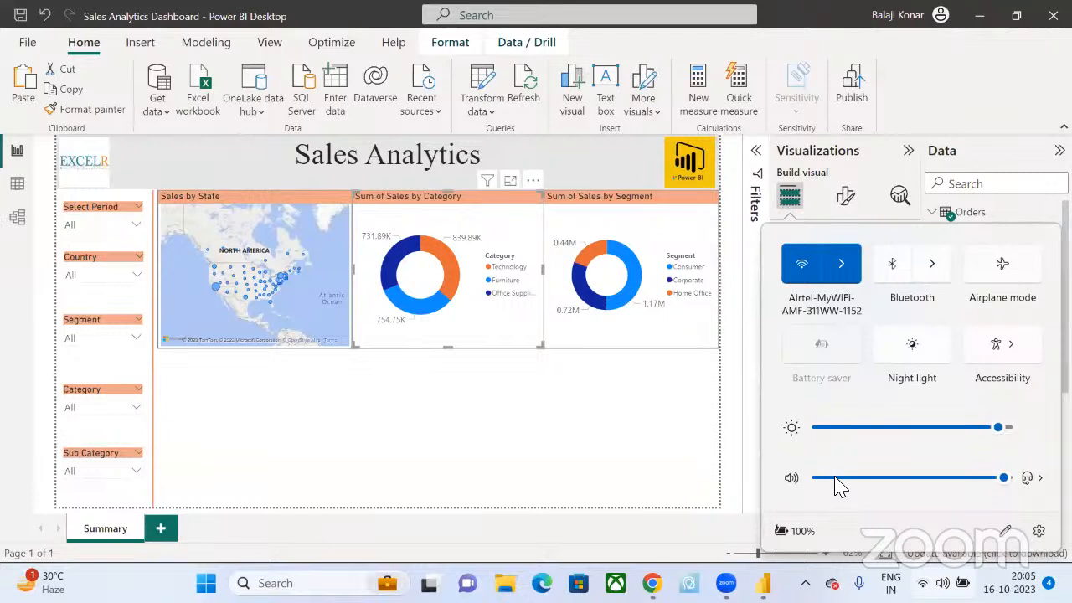
{"action": "left_click", "coordinate": [683, 228]}
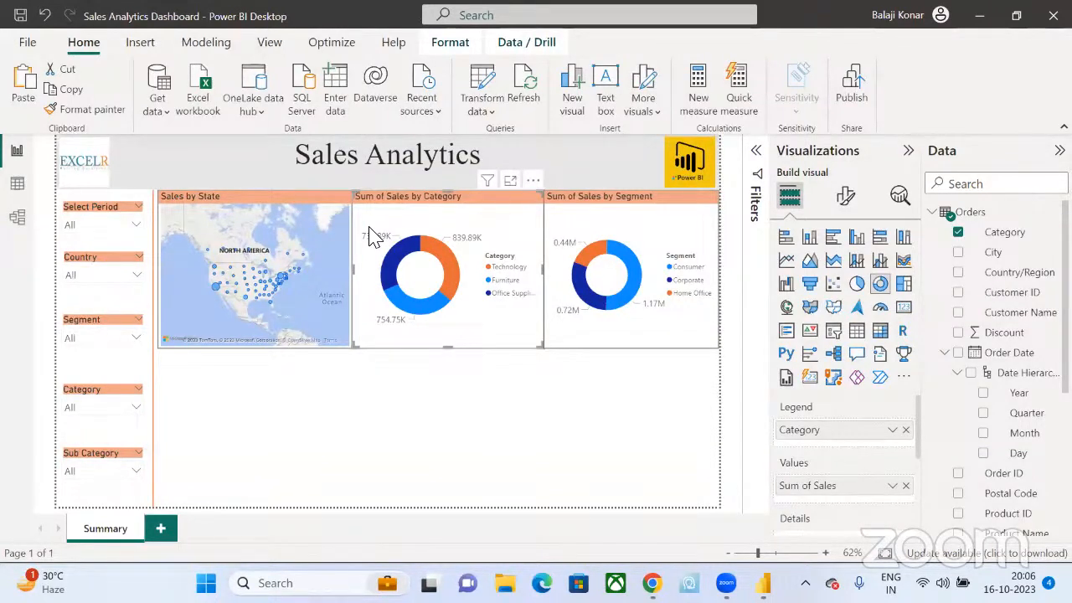
{"action": "left_click", "coordinate": [621, 211]}
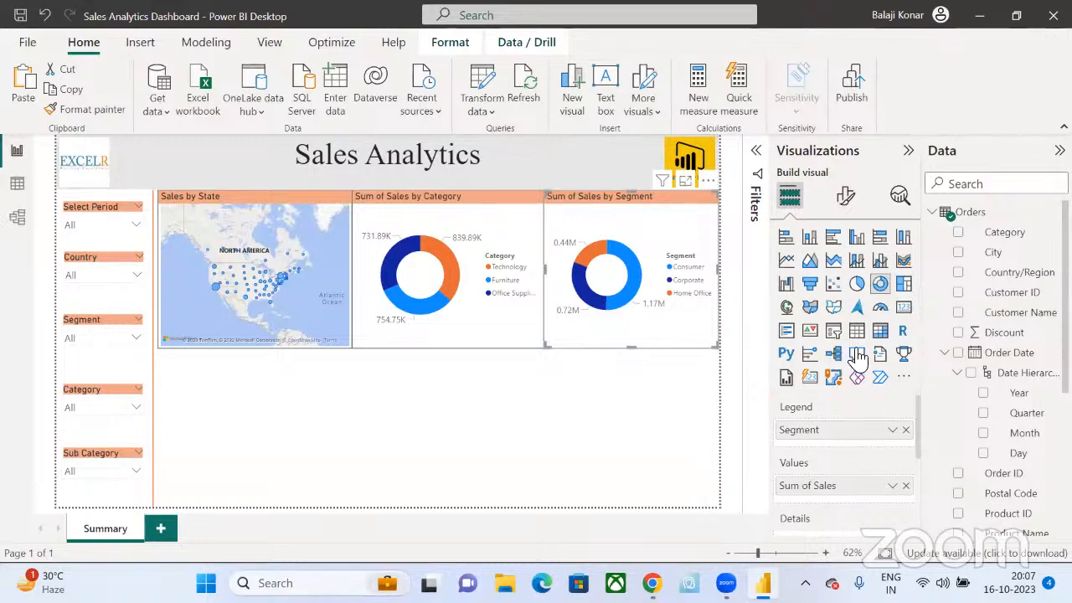
{"action": "left_click", "coordinate": [857, 239]}
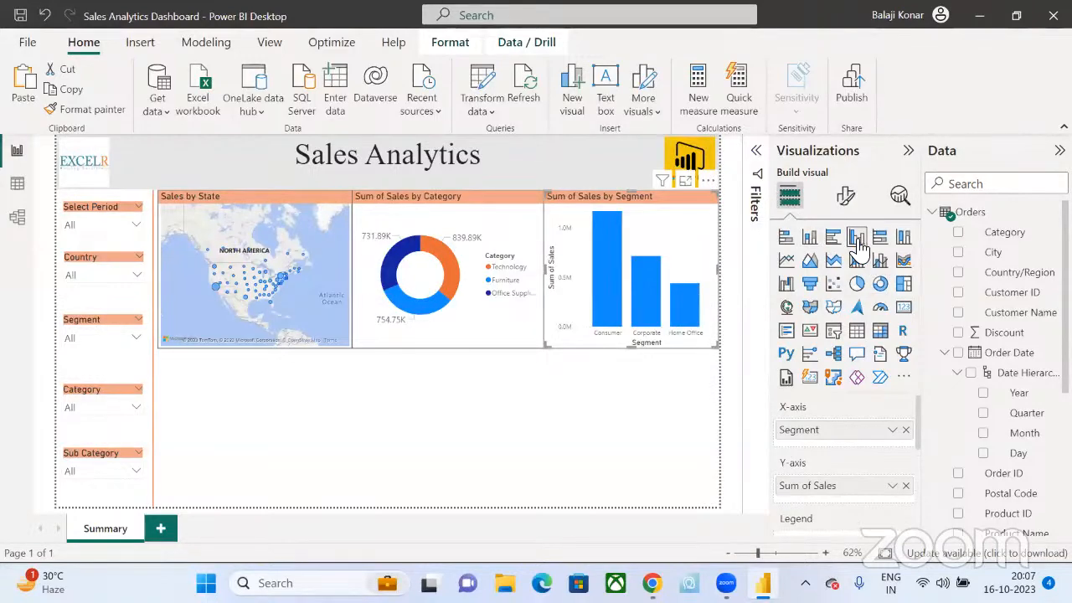
{"action": "key", "text": "ctrl+z"}
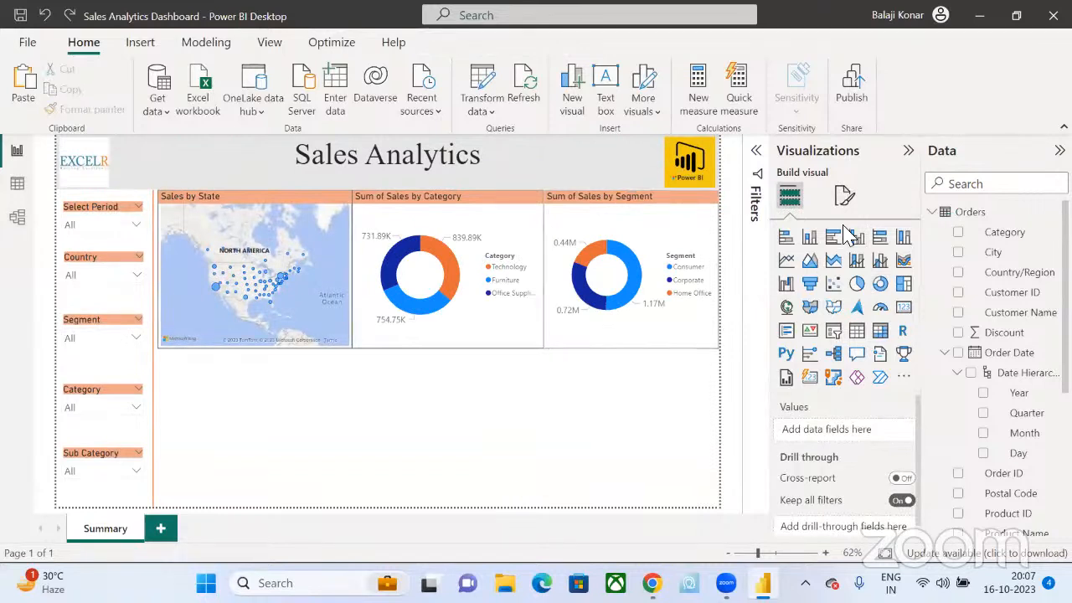
- Add a clustered column chart of Sales by Sub-Category, stretched across the row below the map and donut charts
{"action": "left_click", "coordinate": [856, 238]}
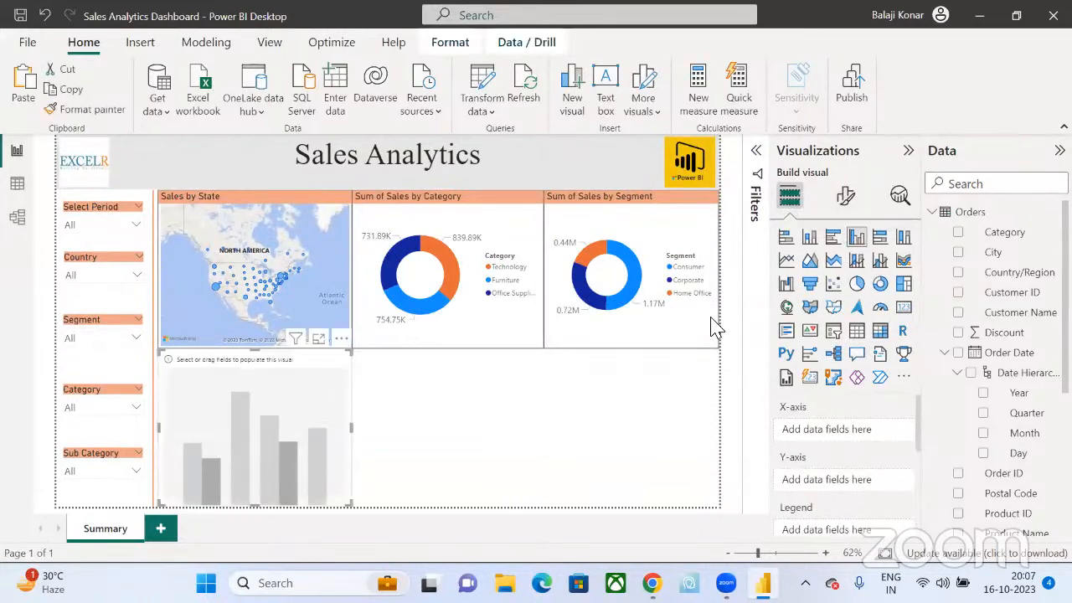
{"action": "left_click_drag", "start_coordinate": [356, 426], "coordinate": [730, 458]}
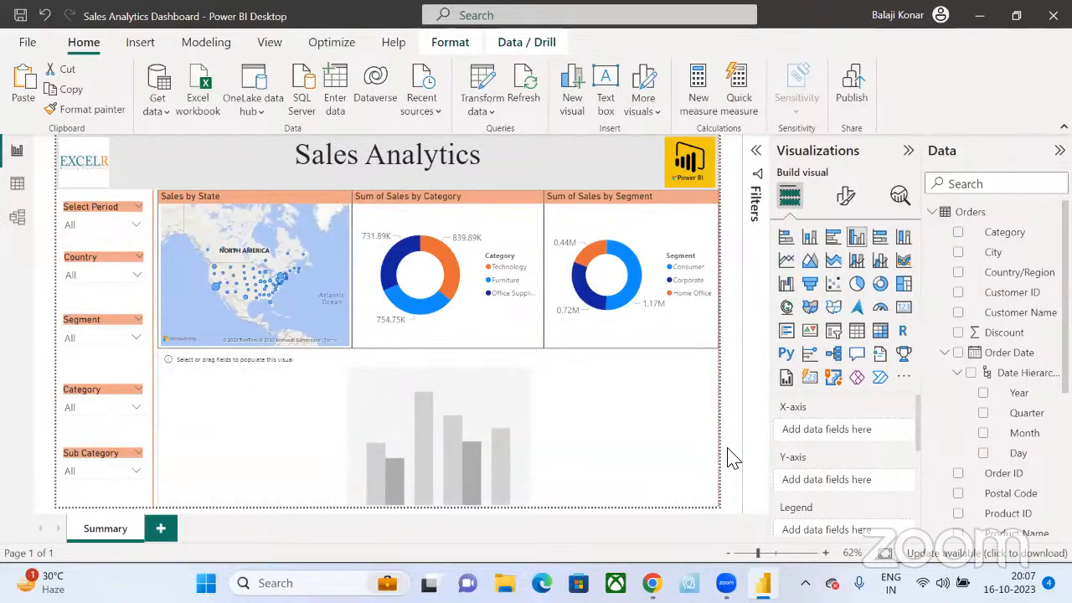
{"action": "scroll", "coordinate": [981, 390], "scroll_direction": "down", "scroll_amount": 3}
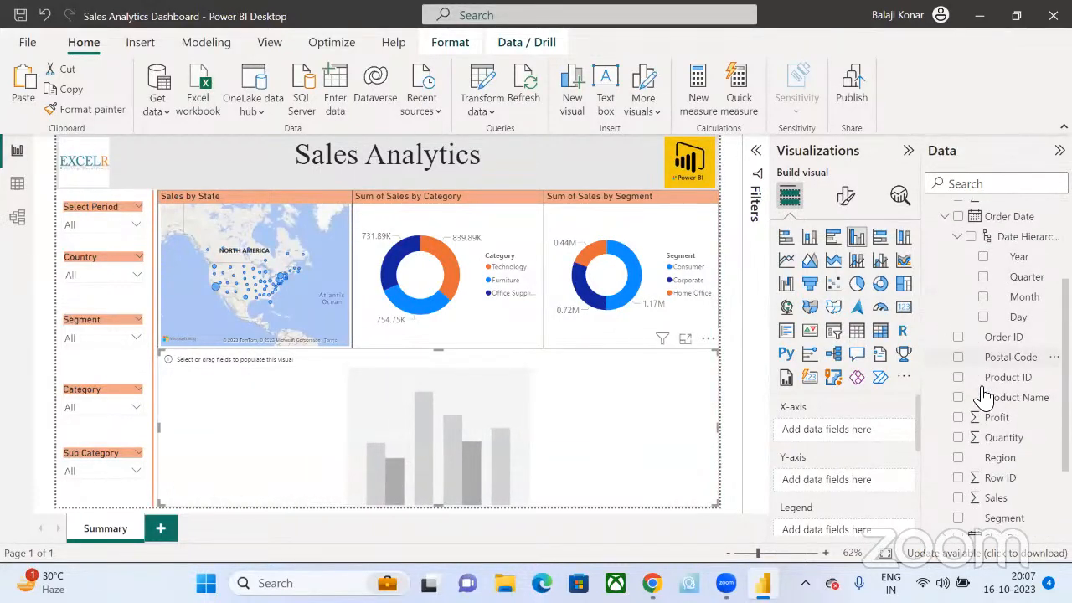
{"action": "scroll", "coordinate": [984, 395], "scroll_direction": "down", "scroll_amount": 3}
{"action": "left_click_drag", "start_coordinate": [971, 485], "coordinate": [844, 442]}
{"action": "left_click_drag", "start_coordinate": [976, 385], "coordinate": [862, 486]}
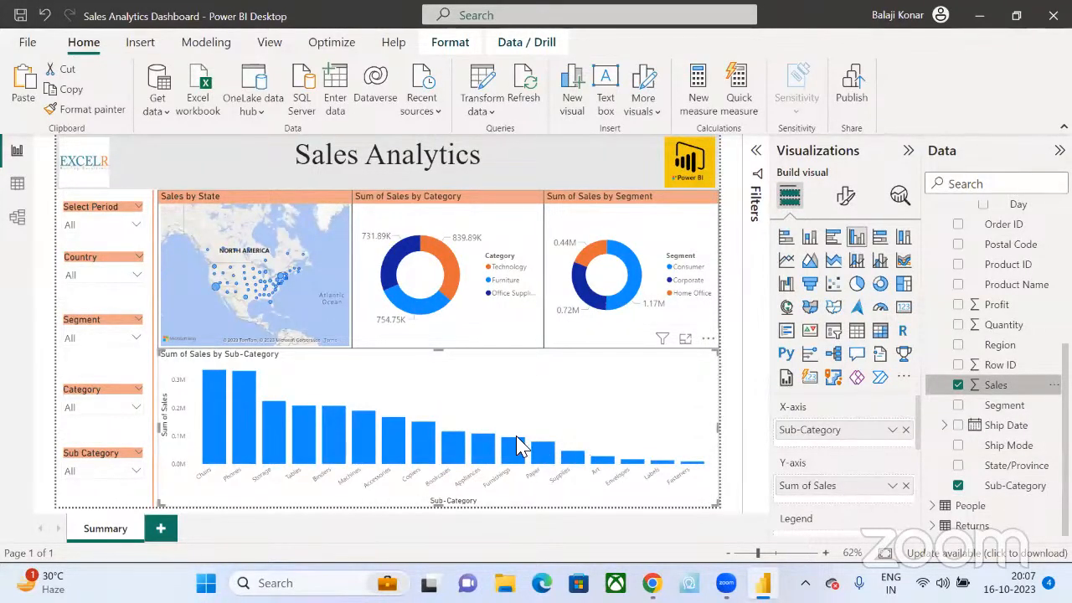
- Copy the Category donut chart's formatting onto the clustered column chart with the format painter
{"action": "left_click", "coordinate": [282, 198]}
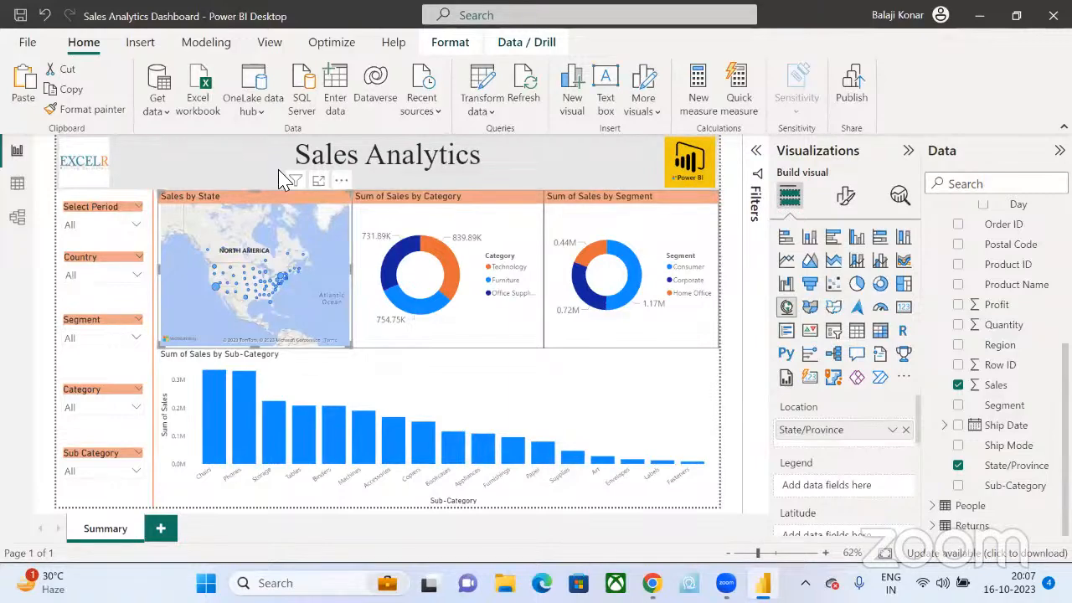
{"action": "left_click", "coordinate": [407, 206]}
{"action": "left_click", "coordinate": [85, 109]}
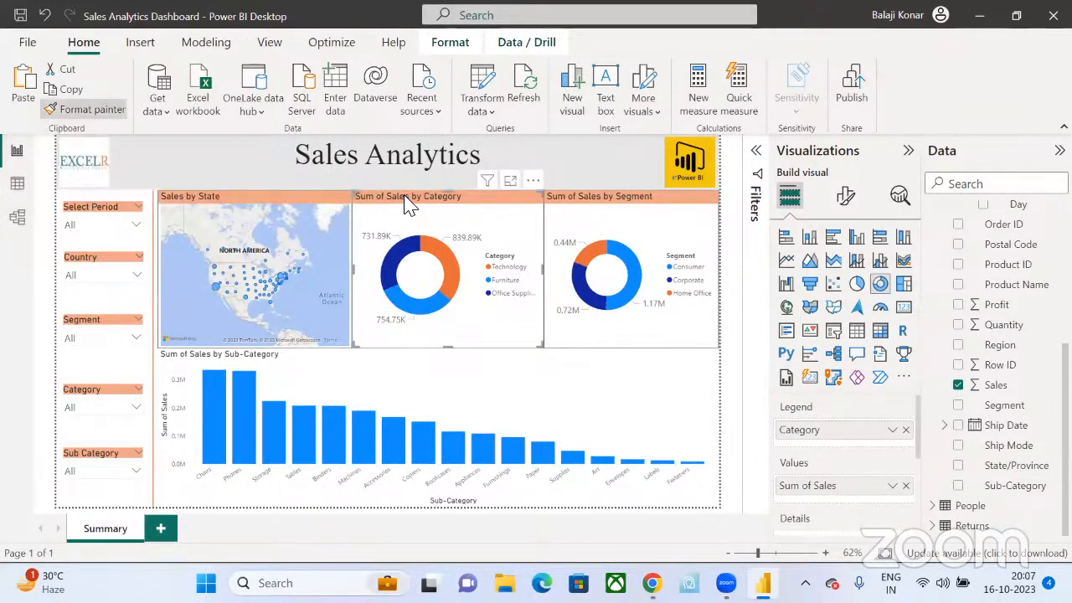
{"action": "left_click", "coordinate": [352, 362]}
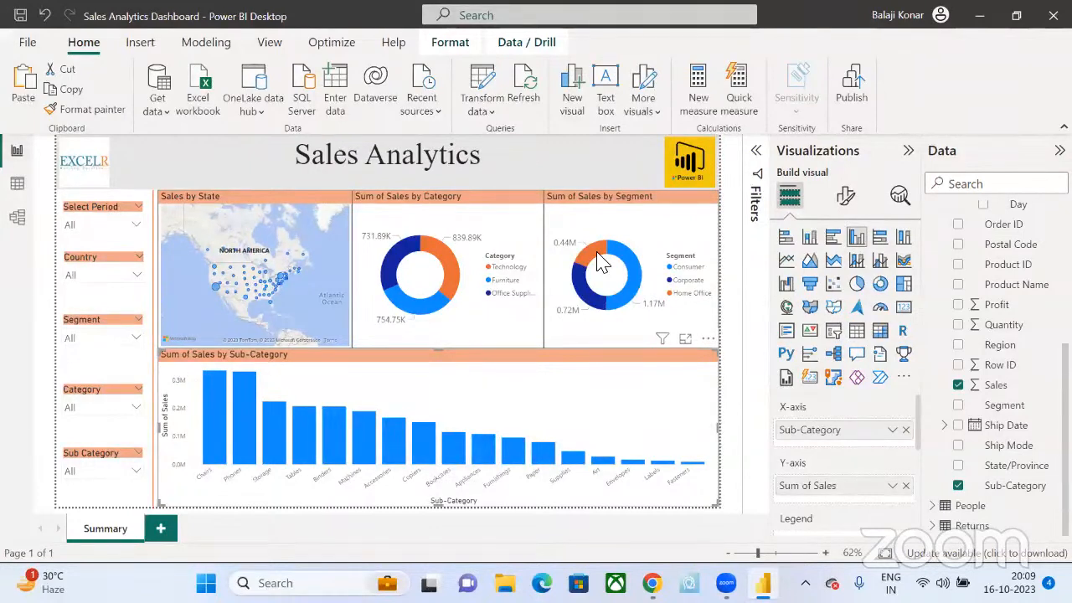
- Clear Sub-Category and Sales from the clustered column chart and delete the chart
{"action": "mouse_move", "coordinate": [599, 262]}
{"action": "left_click", "coordinate": [906, 430]}
{"action": "left_click", "coordinate": [905, 486]}
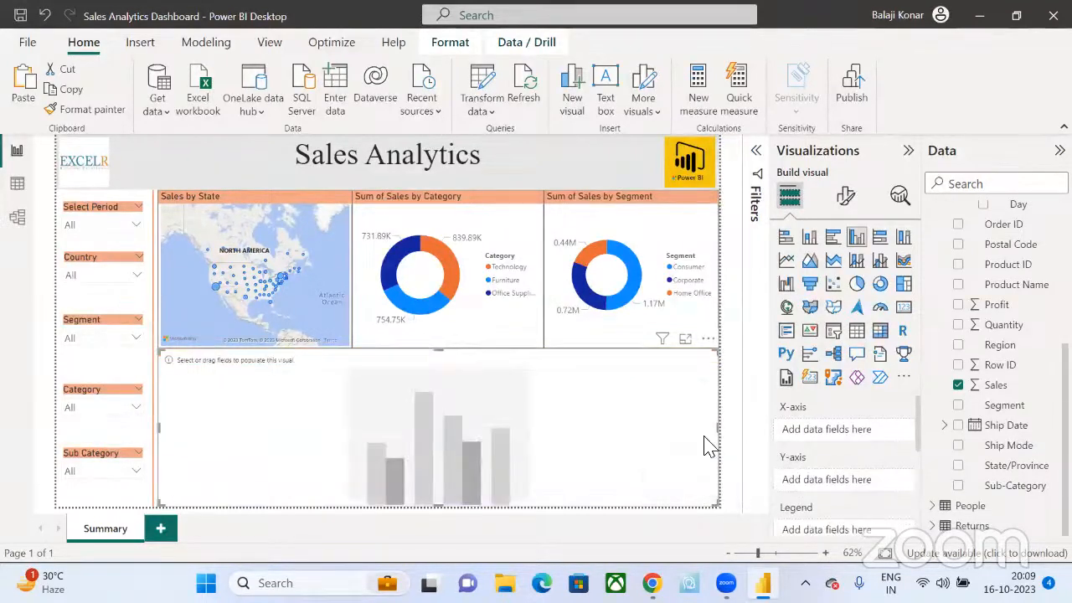
{"action": "key", "text": "Delete"}
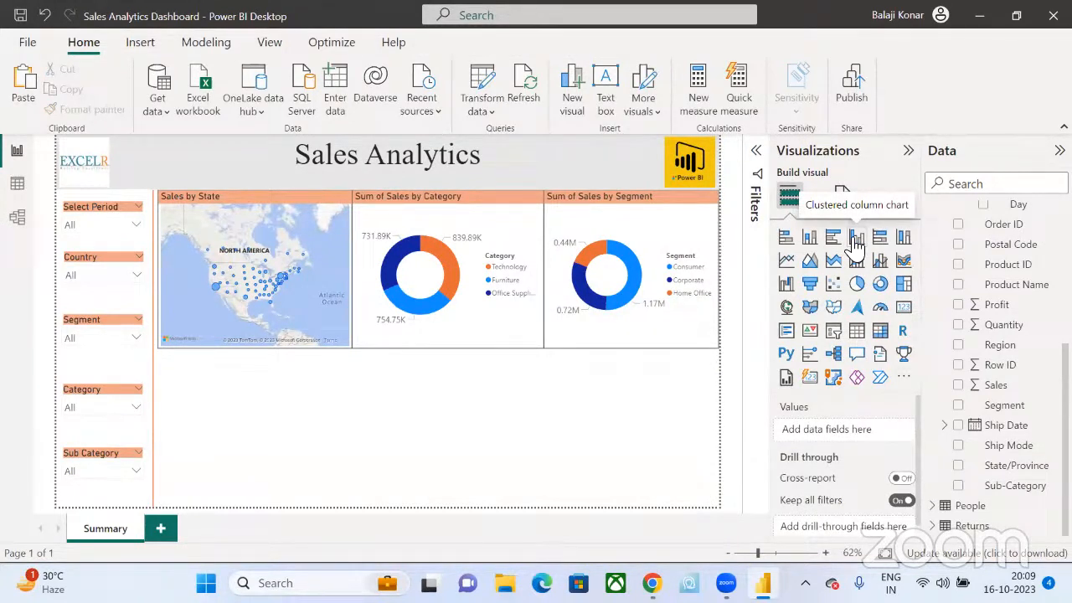
- Add a stacked column chart of Sales by Sub-Category spanning the full width below the map and donut charts
{"action": "left_click", "coordinate": [812, 245]}
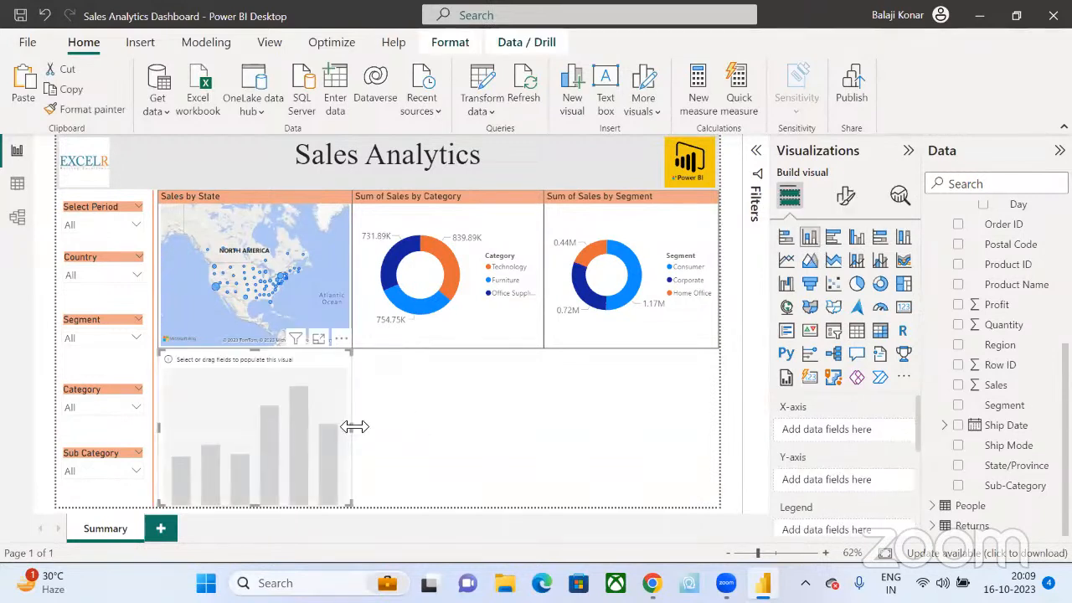
{"action": "left_click_drag", "start_coordinate": [354, 427], "coordinate": [729, 435]}
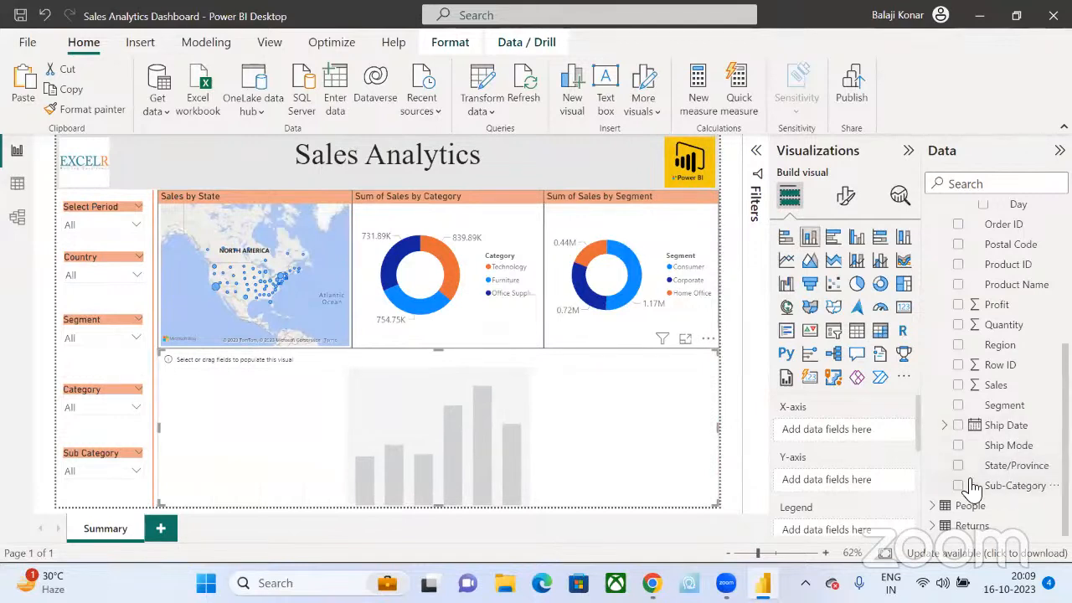
{"action": "left_click_drag", "start_coordinate": [972, 487], "coordinate": [829, 432]}
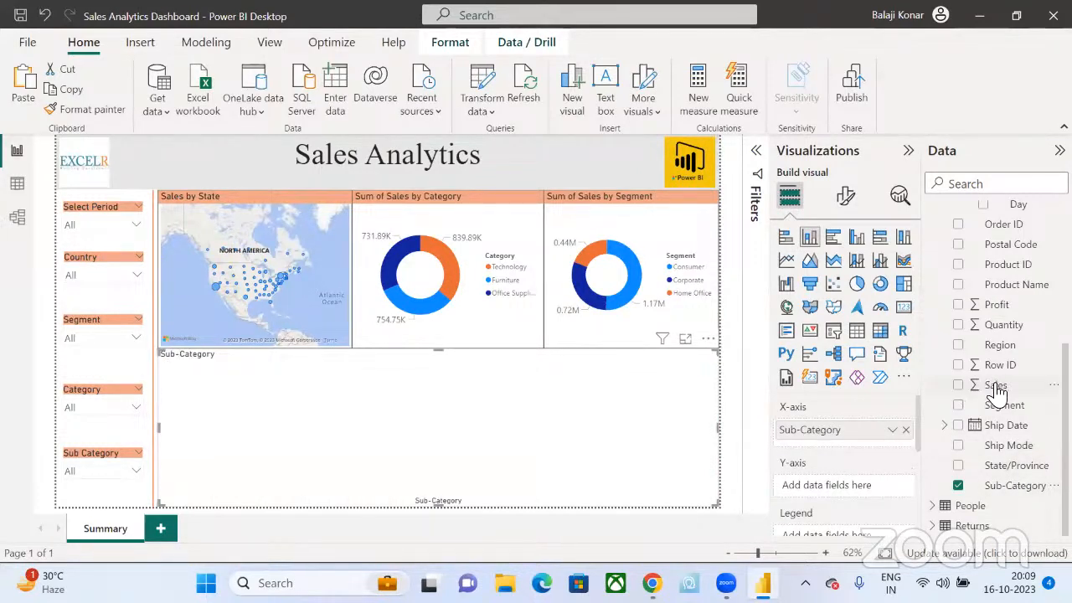
{"action": "left_click_drag", "start_coordinate": [995, 386], "coordinate": [870, 492]}
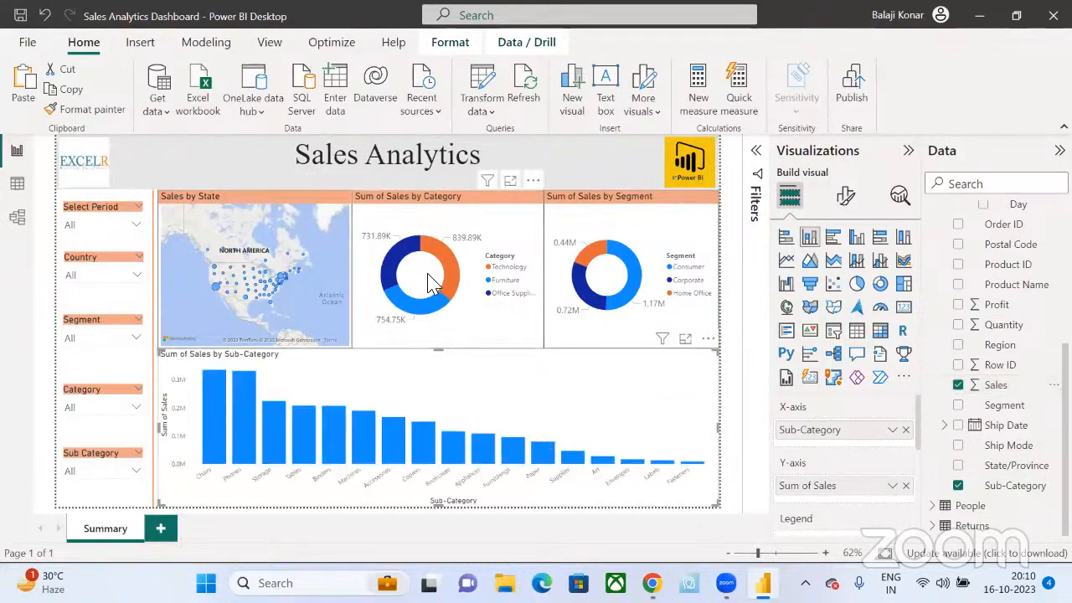
- Apply the Category donut chart's formatting to the stacked column chart with the format painter
{"action": "left_click", "coordinate": [433, 216]}
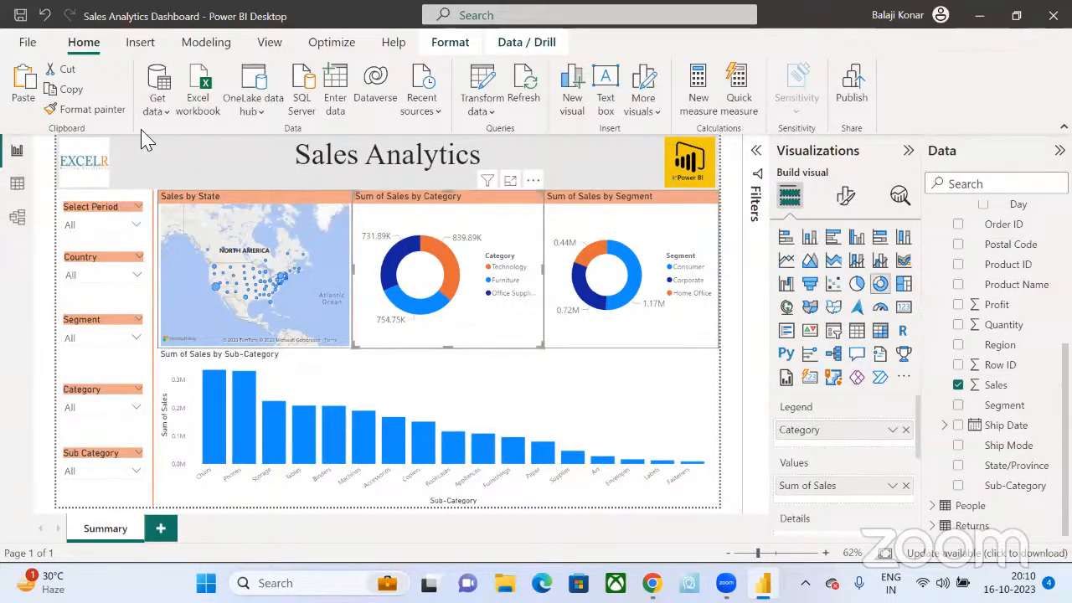
{"action": "left_click", "coordinate": [100, 117]}
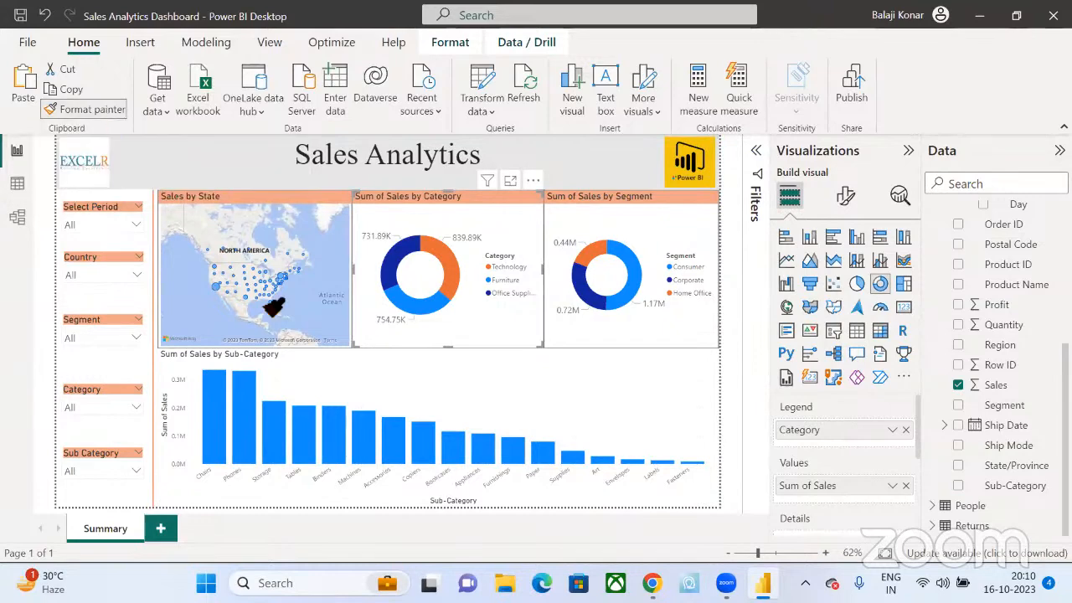
{"action": "left_click", "coordinate": [356, 388]}
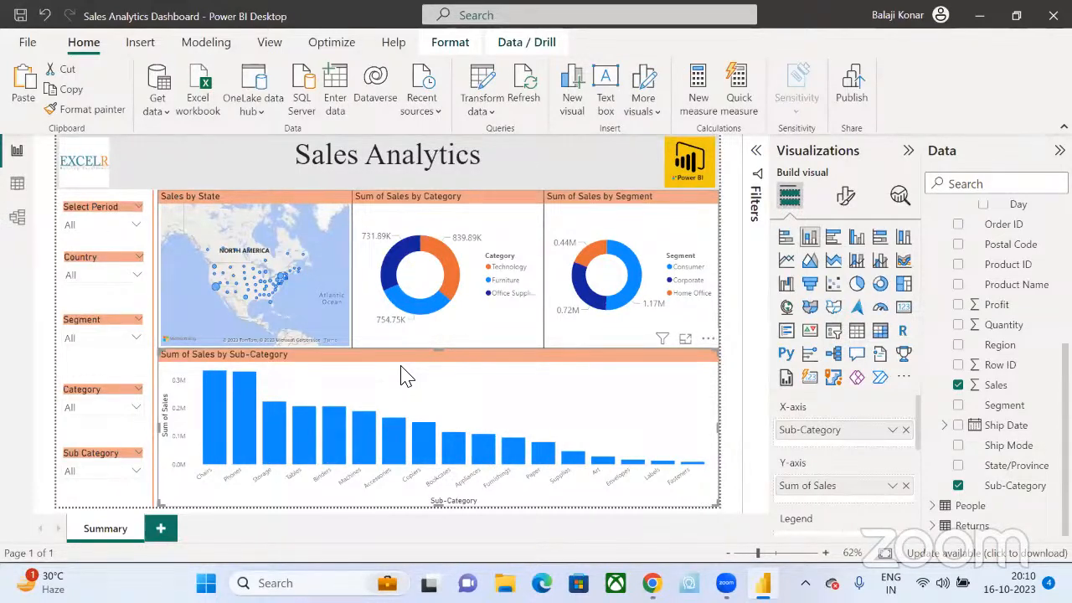
- Add a new page to the report after the Summary page
{"action": "left_click", "coordinate": [161, 527]}
{"action": "double_click", "coordinate": [164, 534]}
{"action": "left_click", "coordinate": [159, 534]}
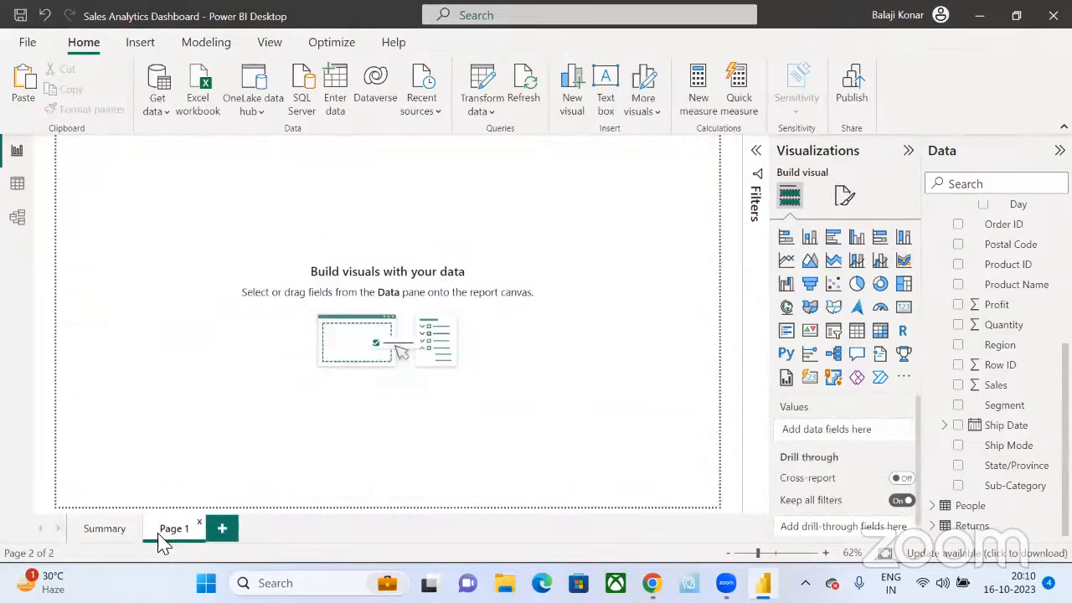
{"action": "double_click", "coordinate": [158, 534]}
{"action": "left_click", "coordinate": [158, 534]}
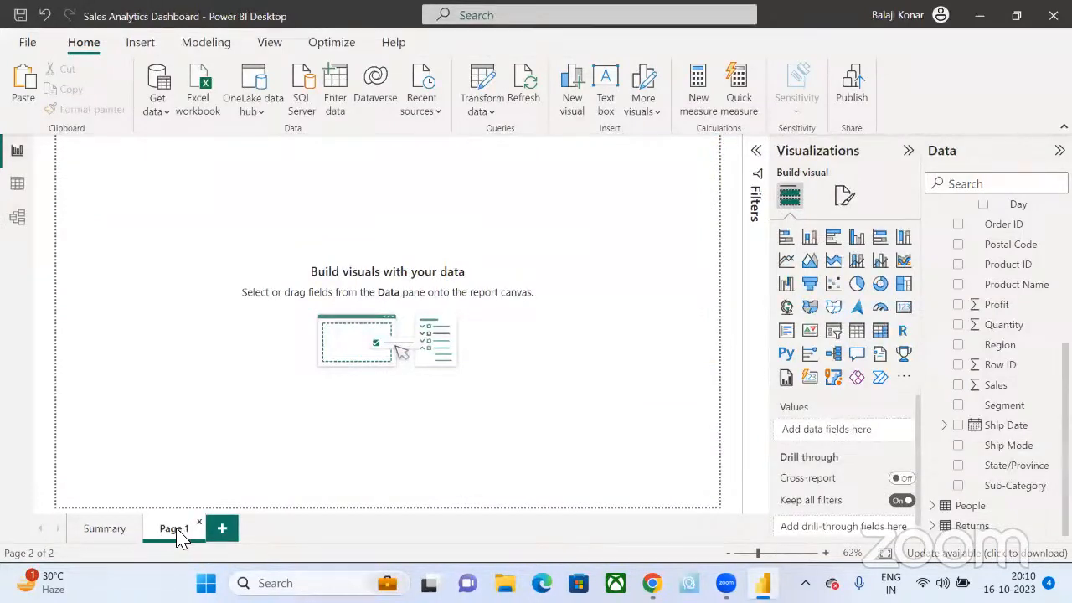
- Rename the new report page as Product Analysis
{"action": "double_click", "coordinate": [178, 534]}
{"action": "type", "text": "Categ"}
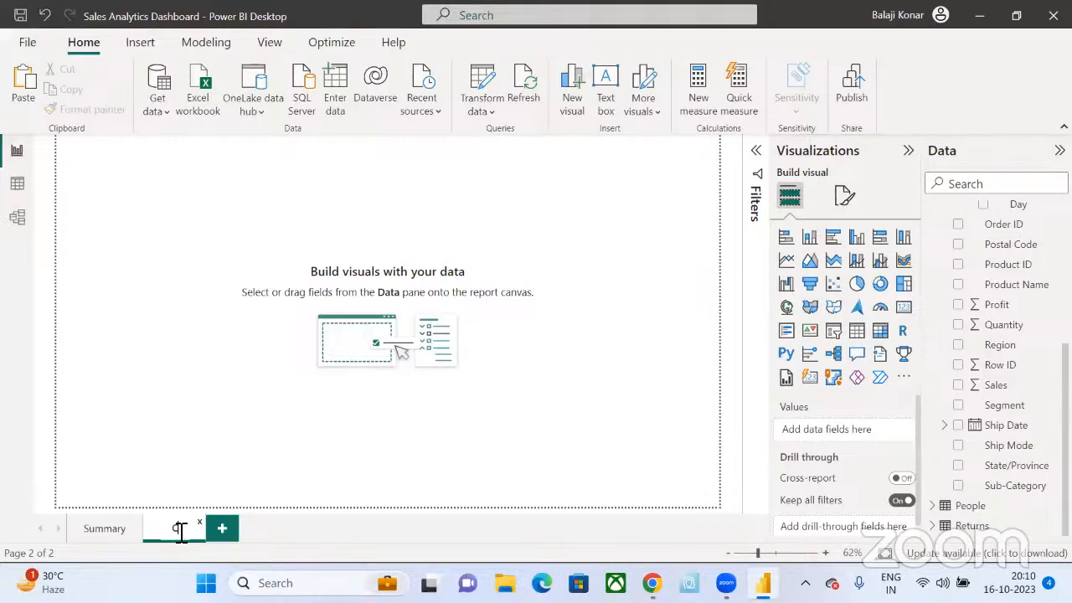
{"action": "type", "text": "o"}
{"action": "type", "text": "r"}
{"action": "key", "text": "BackSpace"}
{"action": "key", "text": "BackSpace"}
{"action": "key", "text": "BackSpace"}
{"action": "key", "text": "BackSpace"}
{"action": "key", "text": "BackSpace"}
{"action": "key", "text": "BackSpace"}
{"action": "key", "text": "BackSpace"}
{"action": "type", "text": "Product Analysis"}
{"action": "key", "text": "Return"}
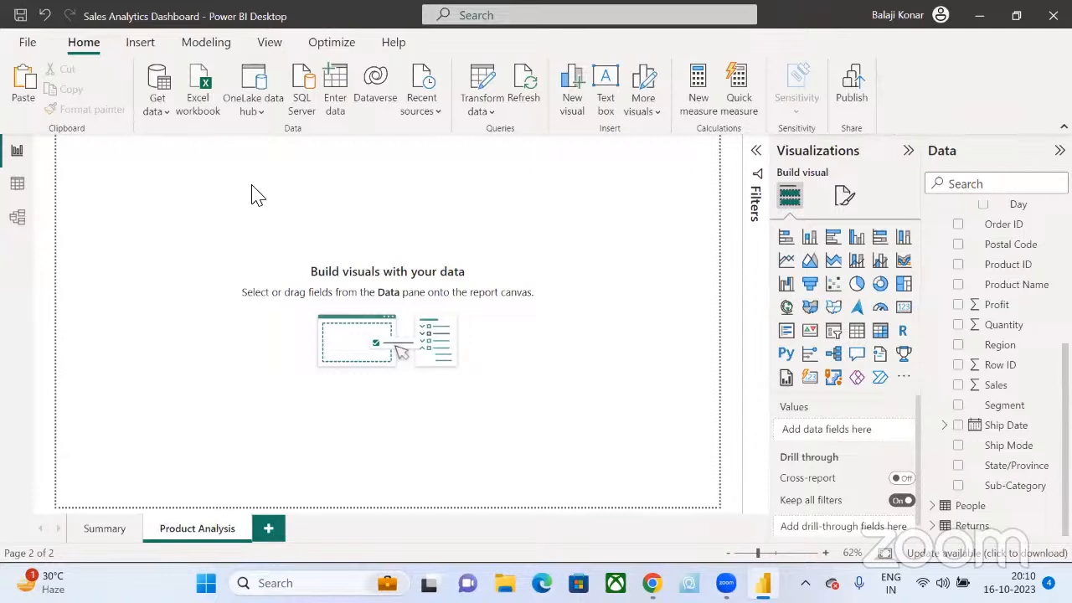
- Insert a text box reading "Product Analysis" on the new page
{"action": "left_click", "coordinate": [140, 43]}
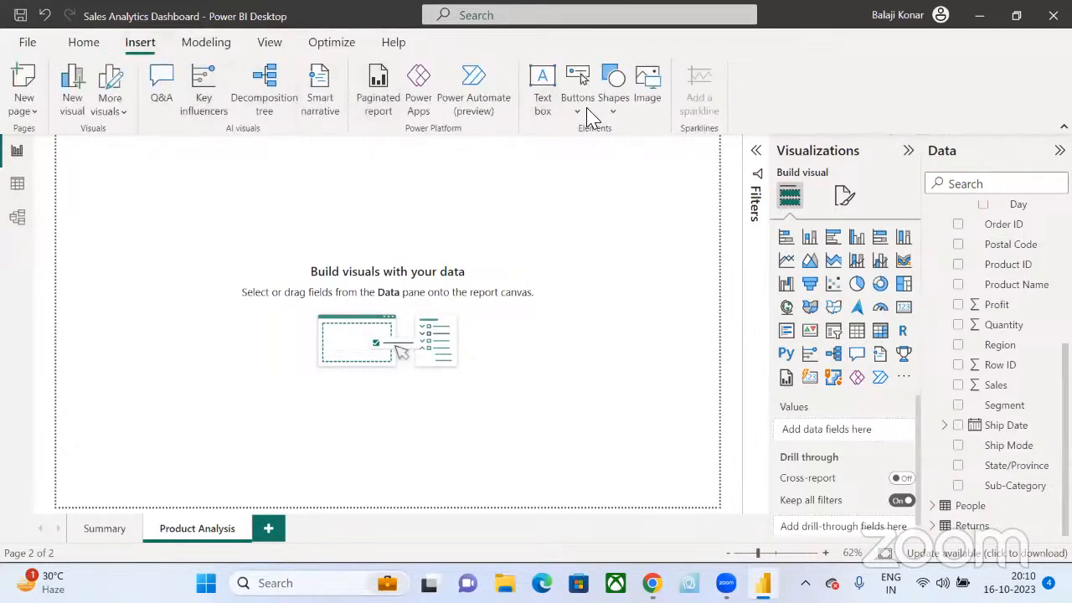
{"action": "left_click", "coordinate": [542, 88]}
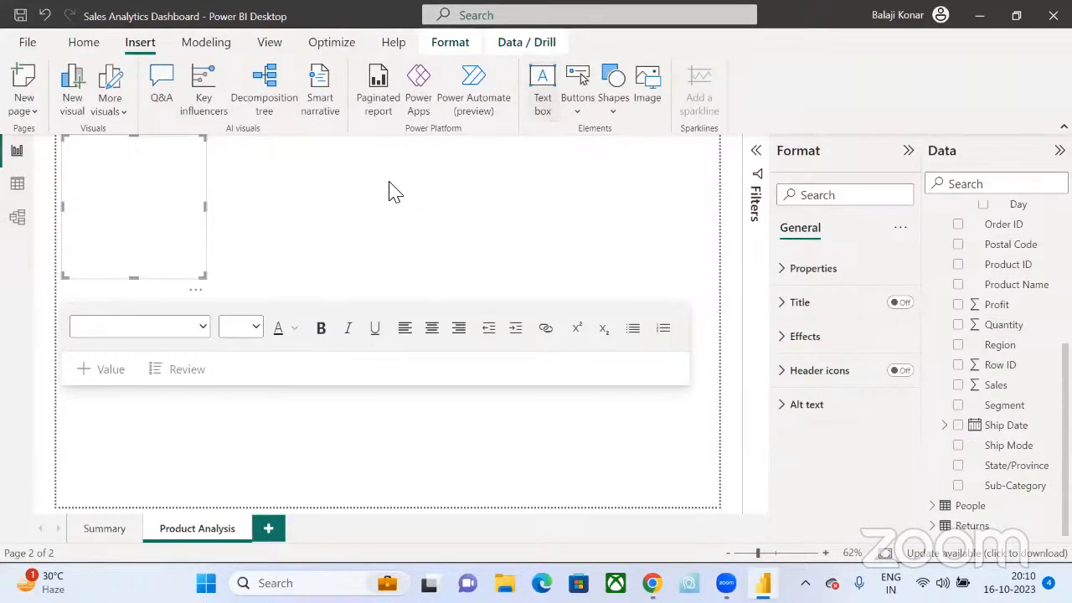
{"action": "left_click", "coordinate": [172, 237]}
{"action": "type", "text": "Product"}
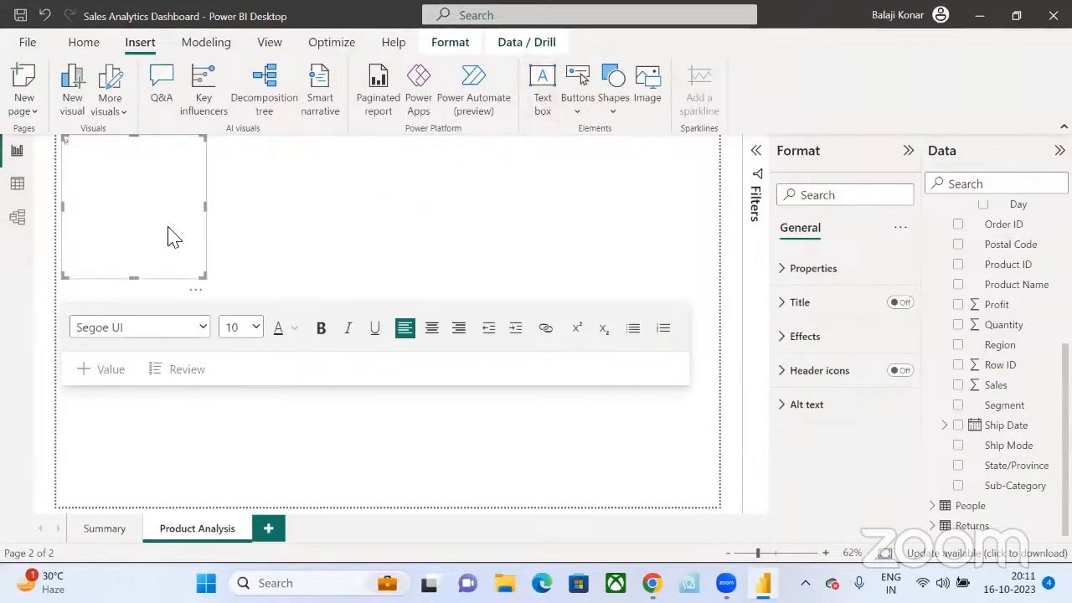
{"action": "type", "text": " Analysis"}
- Stretch the Product Analysis text box across the full page width and reduce it to a shallow title band
{"action": "key", "text": "ctrl+a"}
{"action": "left_click_drag", "start_coordinate": [203, 276], "coordinate": [717, 208]}
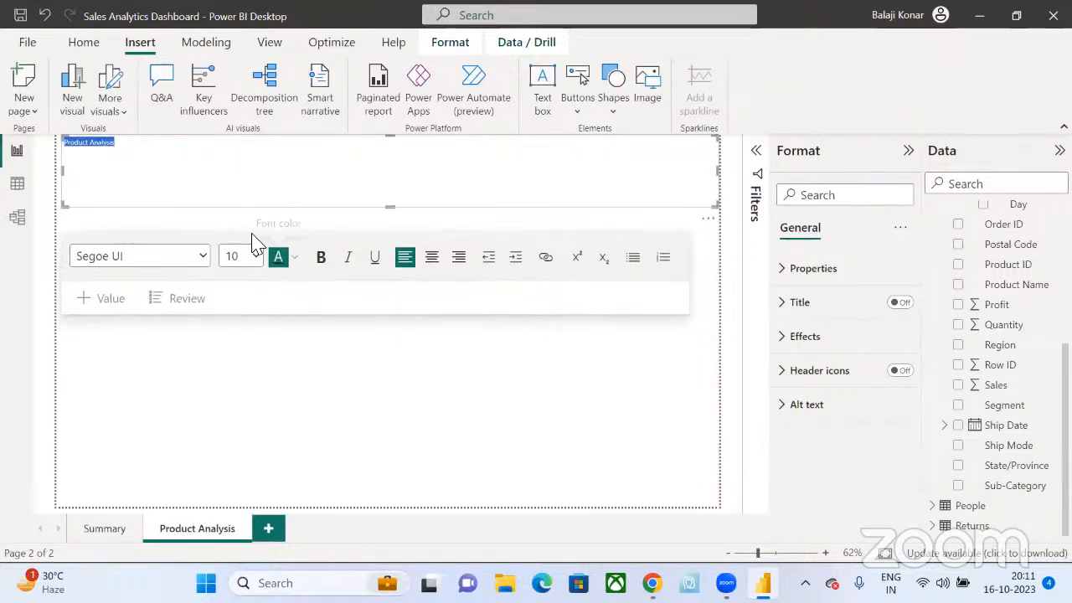
{"action": "left_click_drag", "start_coordinate": [389, 207], "coordinate": [390, 172]}
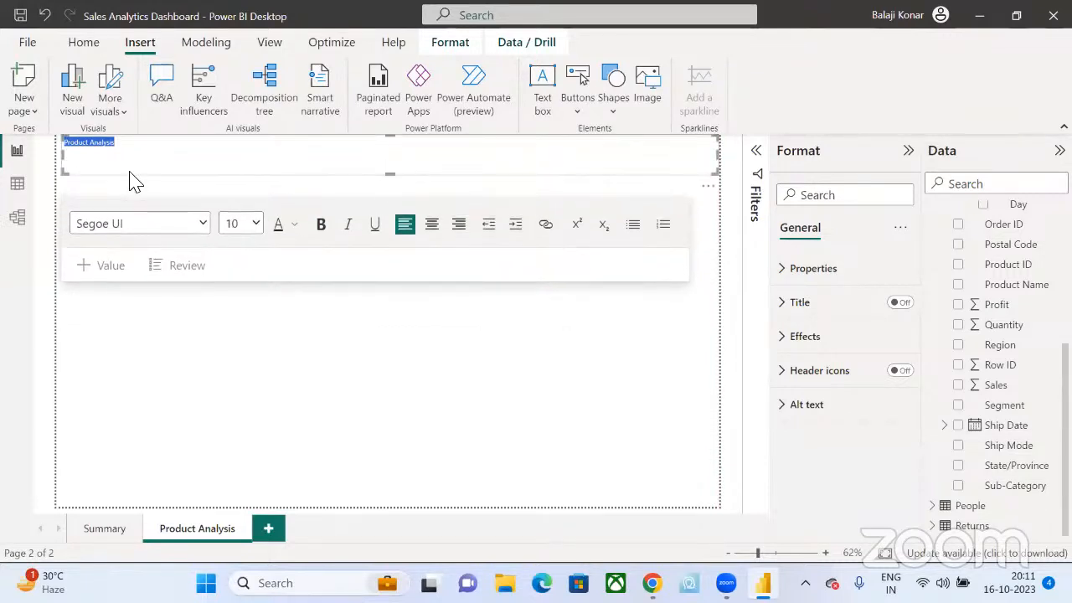
- Format the Product Analysis title text as centred Times New Roman at size 44
{"action": "left_click", "coordinate": [256, 224]}
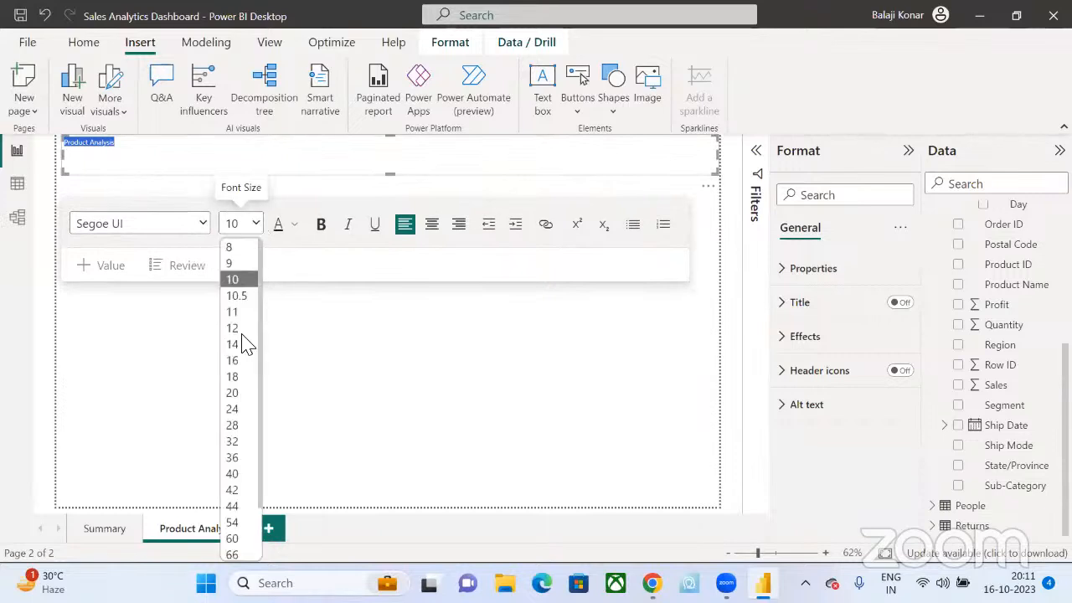
{"action": "left_click", "coordinate": [232, 508]}
{"action": "left_click", "coordinate": [433, 231]}
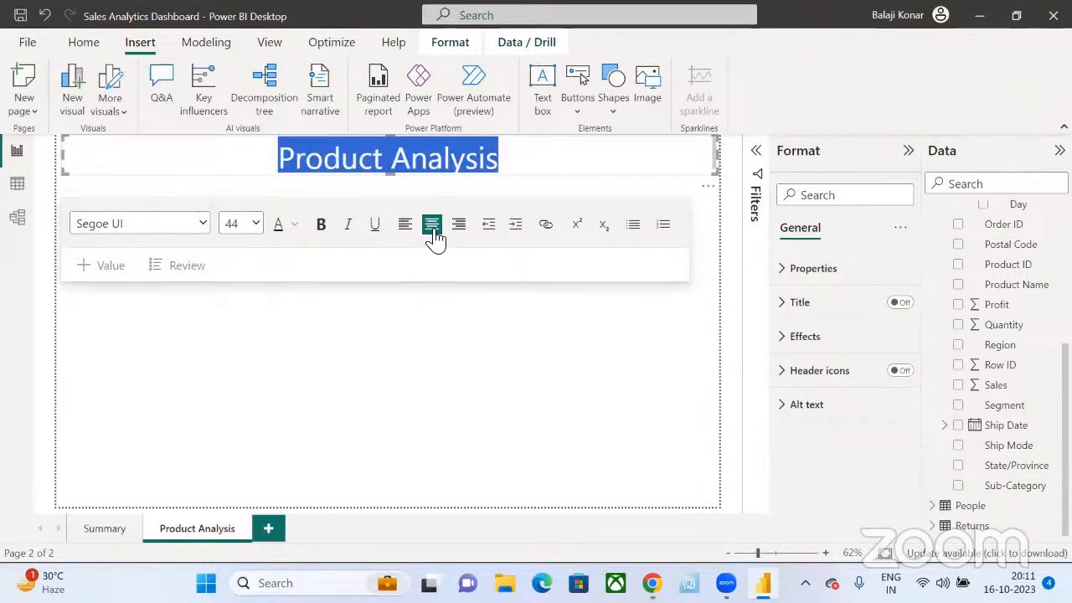
{"action": "left_click", "coordinate": [201, 224]}
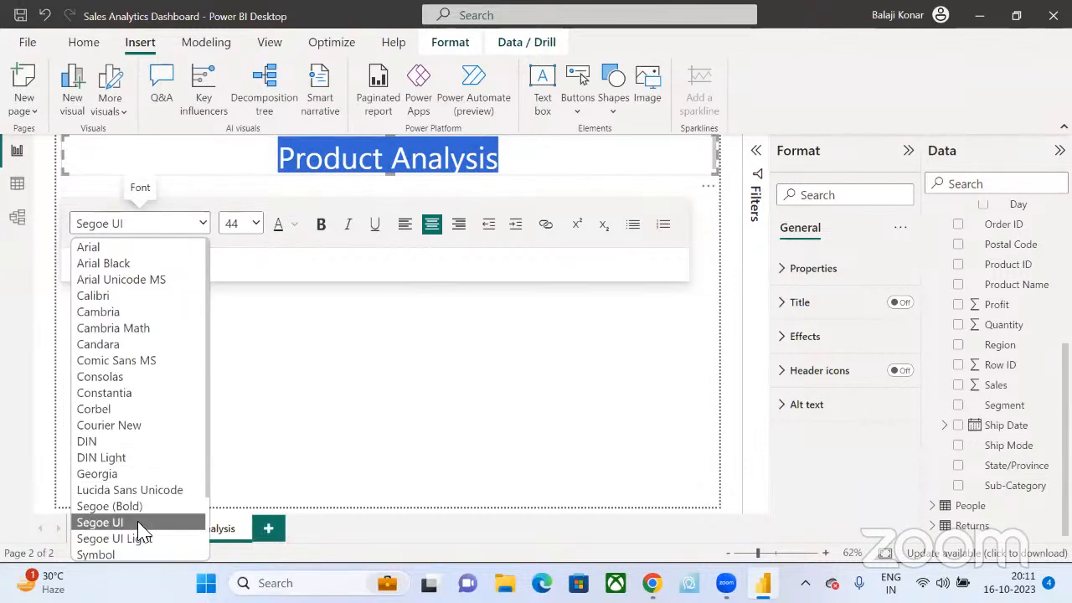
{"action": "scroll", "coordinate": [140, 524], "scroll_direction": "down", "scroll_amount": 3}
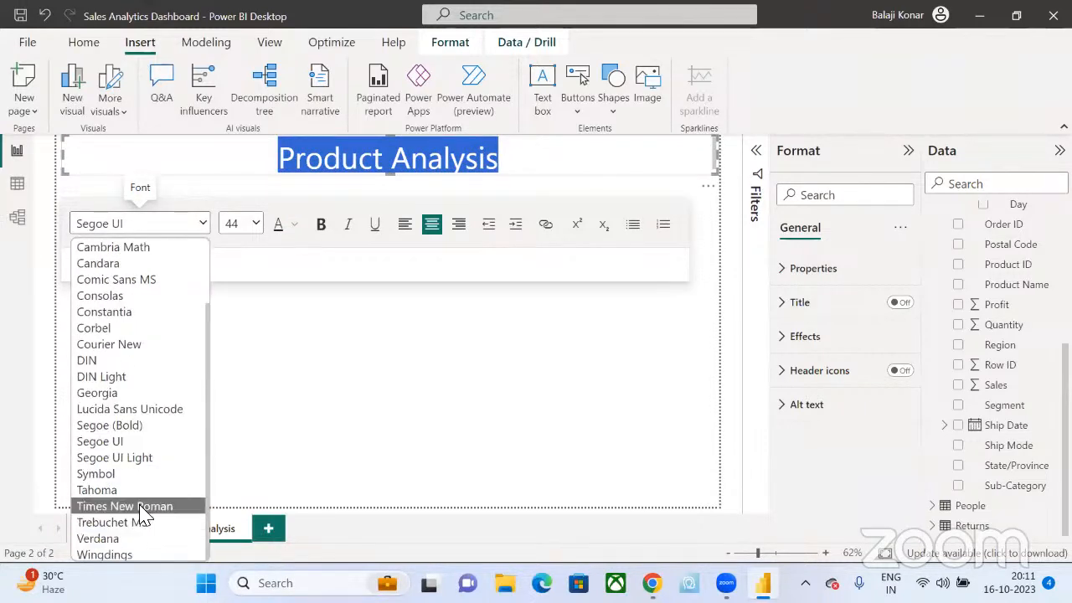
{"action": "left_click", "coordinate": [138, 506]}
{"action": "left_click", "coordinate": [374, 383]}
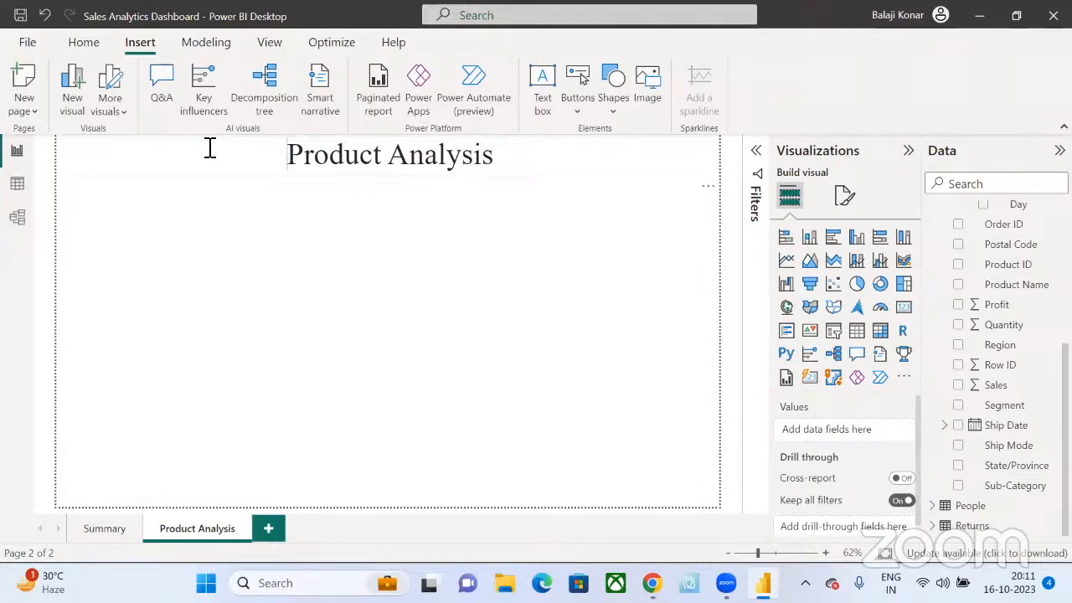
- Give the Product Analysis title text box a light grey background
{"action": "left_click", "coordinate": [316, 175]}
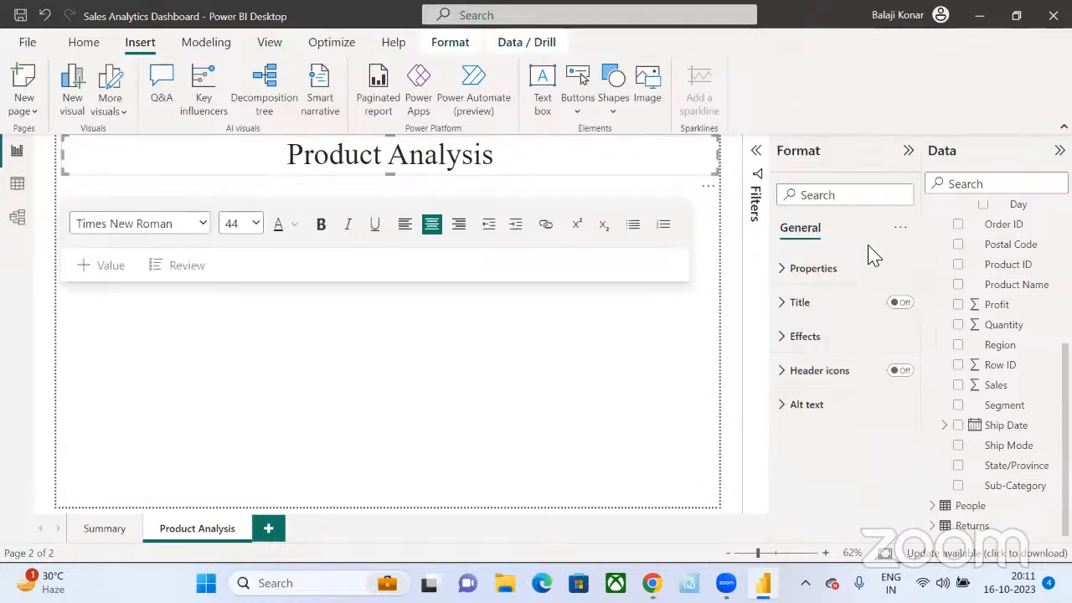
{"action": "left_click", "coordinate": [810, 336]}
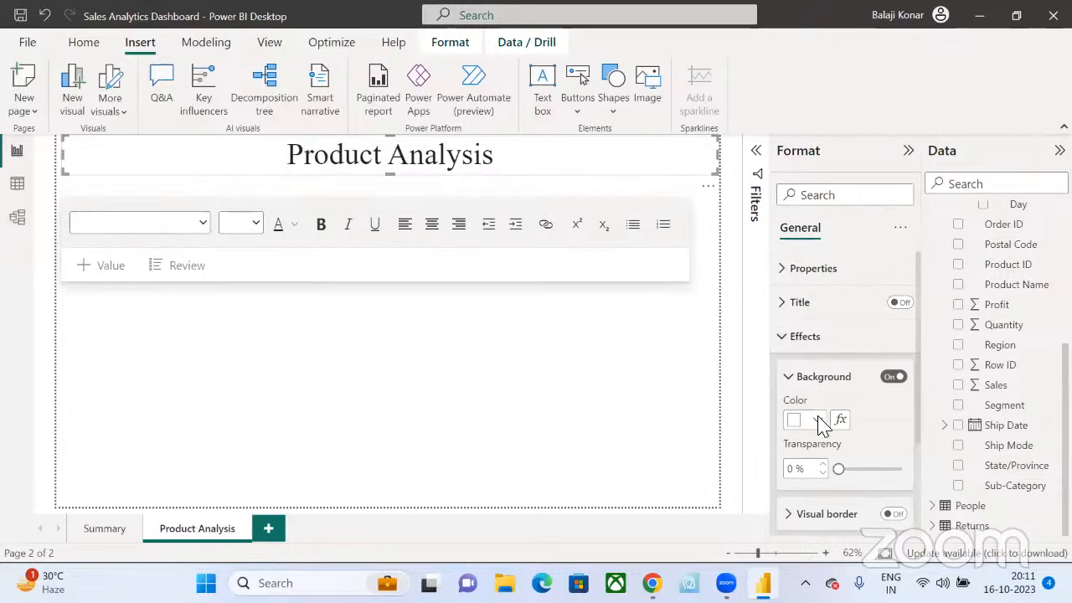
{"action": "left_click", "coordinate": [817, 420]}
{"action": "left_click", "coordinate": [803, 195]}
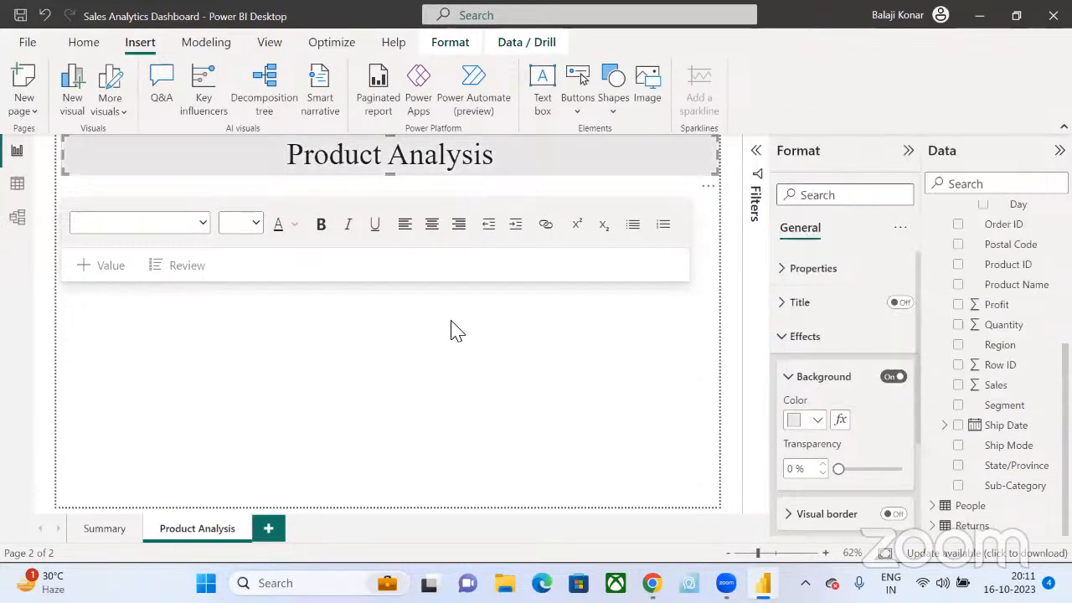
{"action": "left_click", "coordinate": [443, 342]}
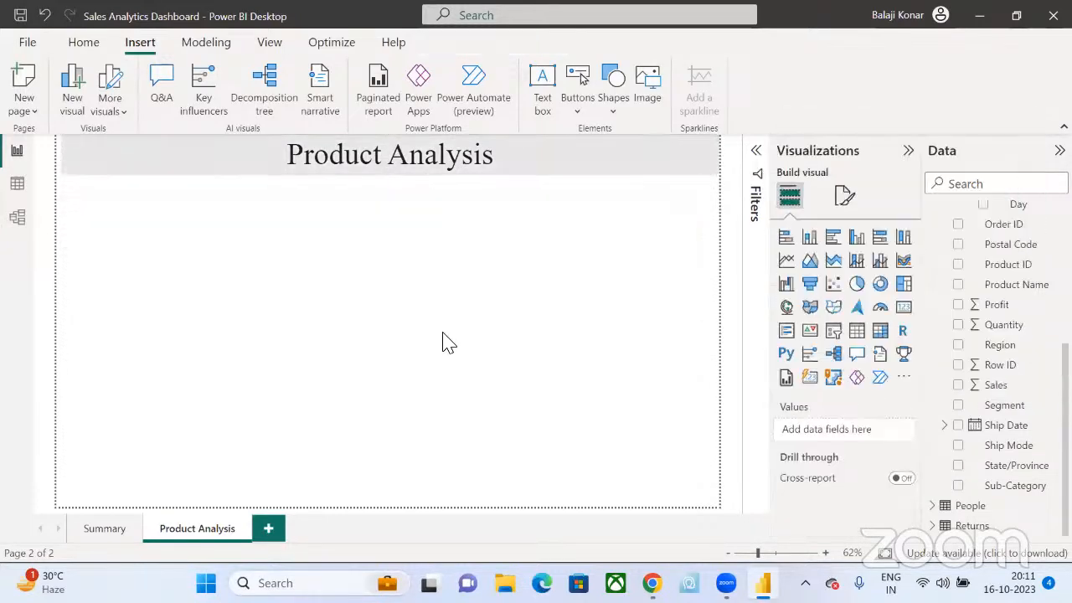
- Copy the ExcelR and Power BI logo images from the Summary page onto the Product Analysis page
{"action": "left_click", "coordinate": [105, 529]}
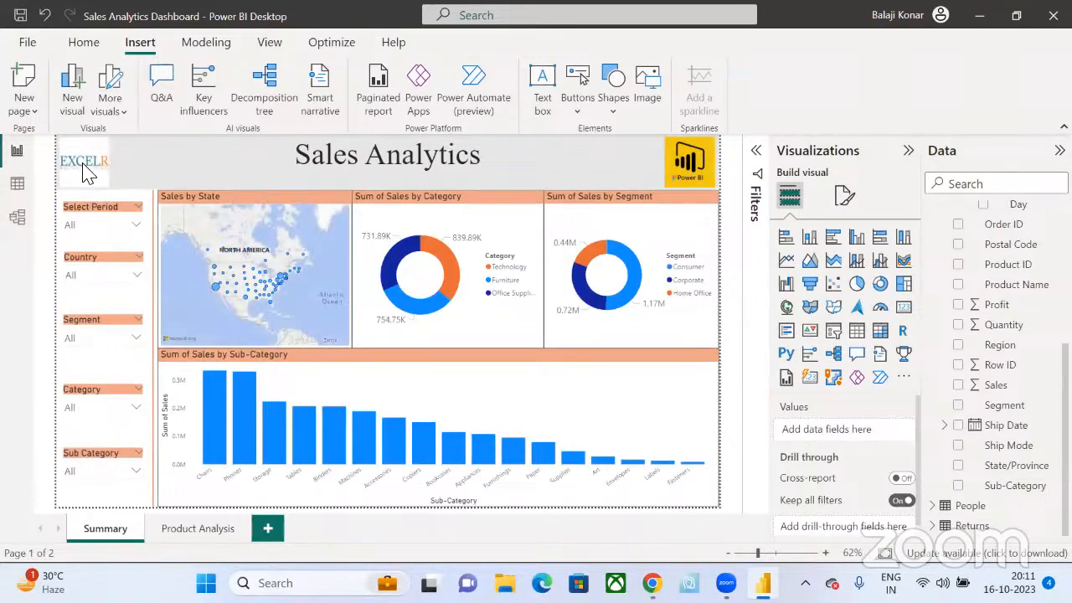
{"action": "left_click", "coordinate": [86, 172]}
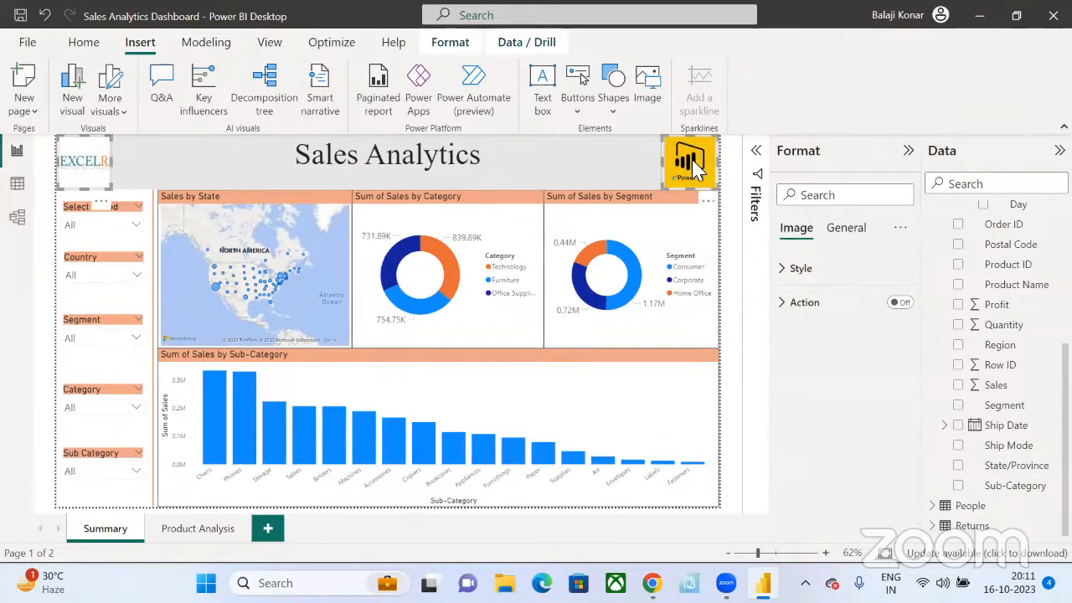
{"action": "left_click", "coordinate": [213, 531]}
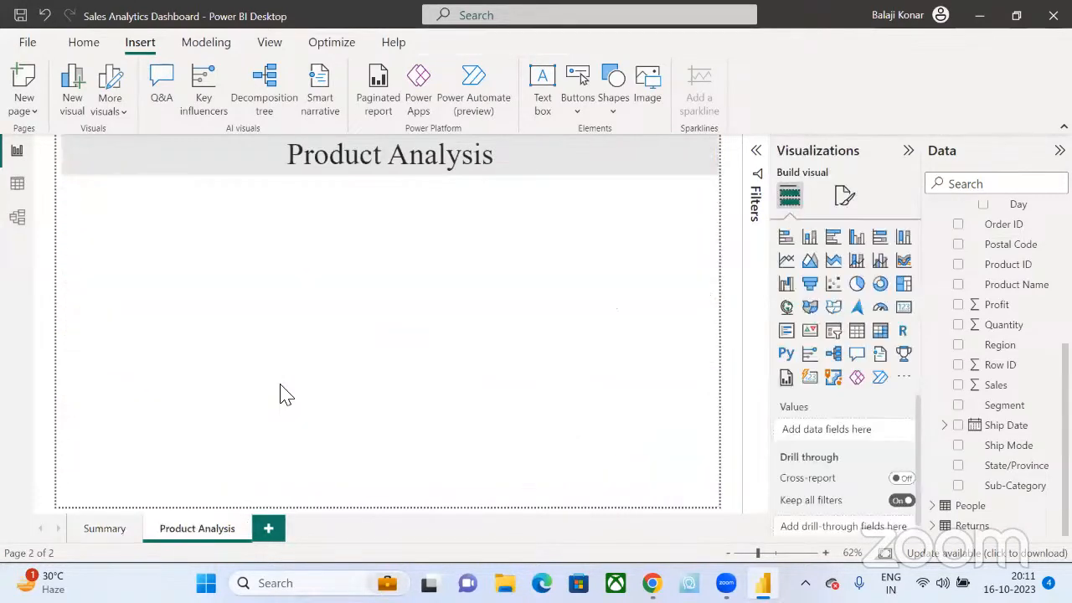
{"action": "key", "text": "ctrl+v"}
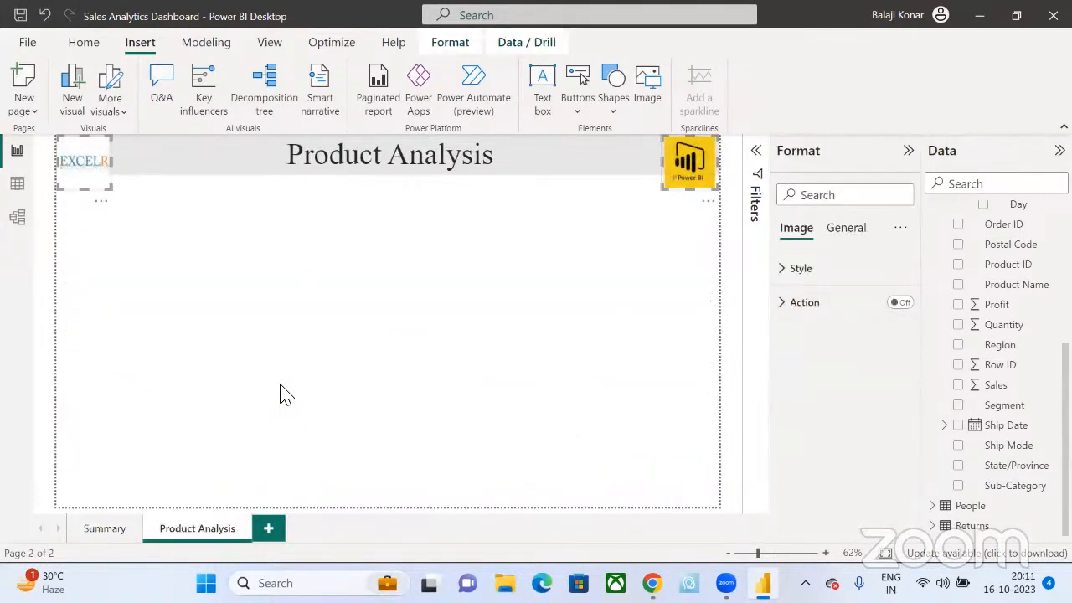
- Extend the Product Analysis title box downward to match the height of the two logos
{"action": "left_click", "coordinate": [396, 173]}
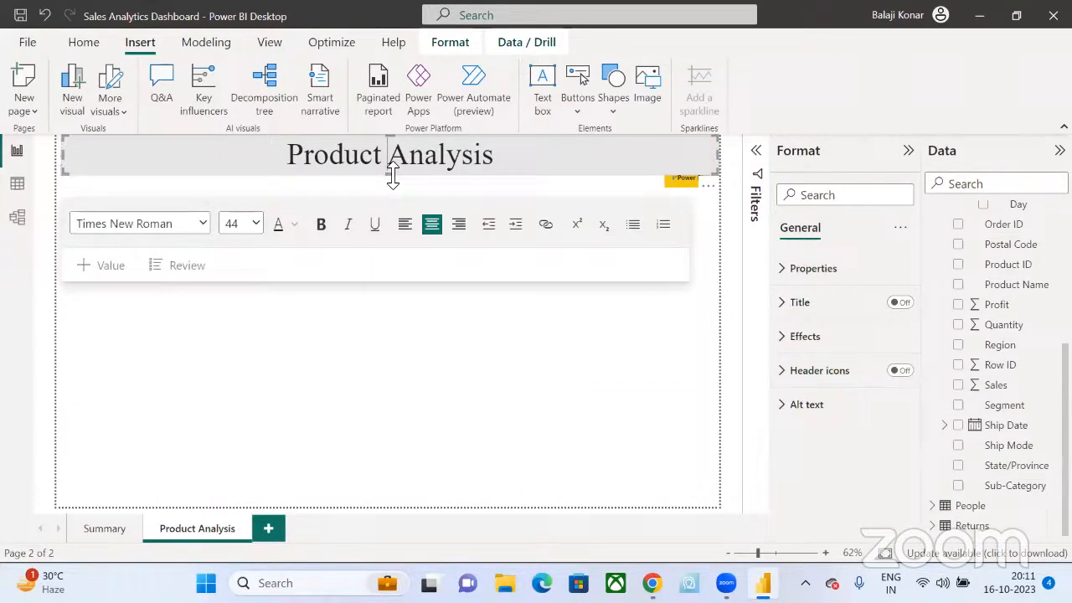
{"action": "left_click_drag", "start_coordinate": [392, 175], "coordinate": [390, 185]}
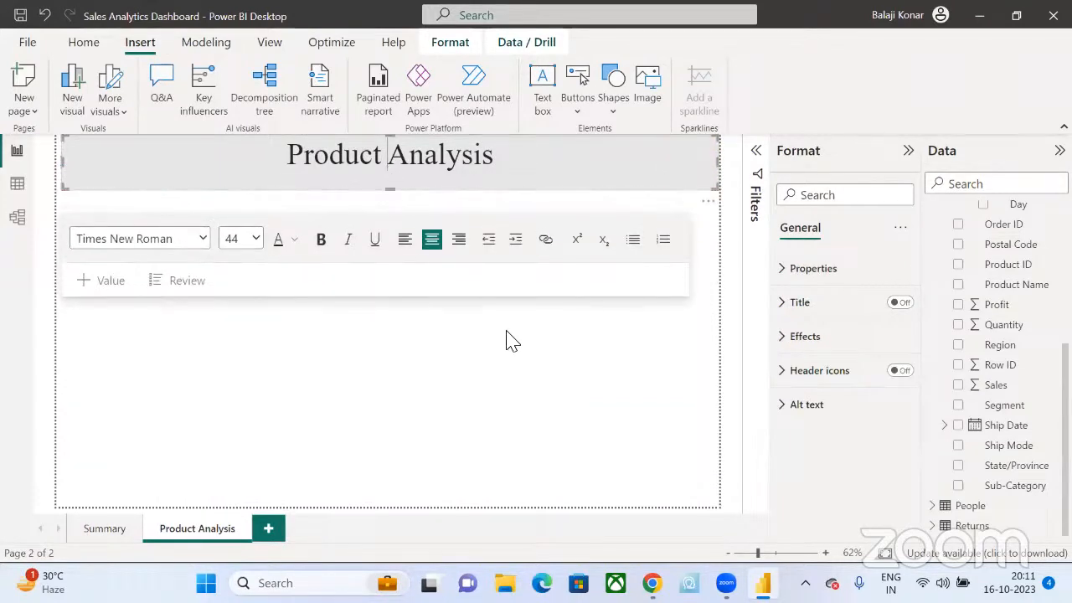
{"action": "left_click", "coordinate": [243, 400]}
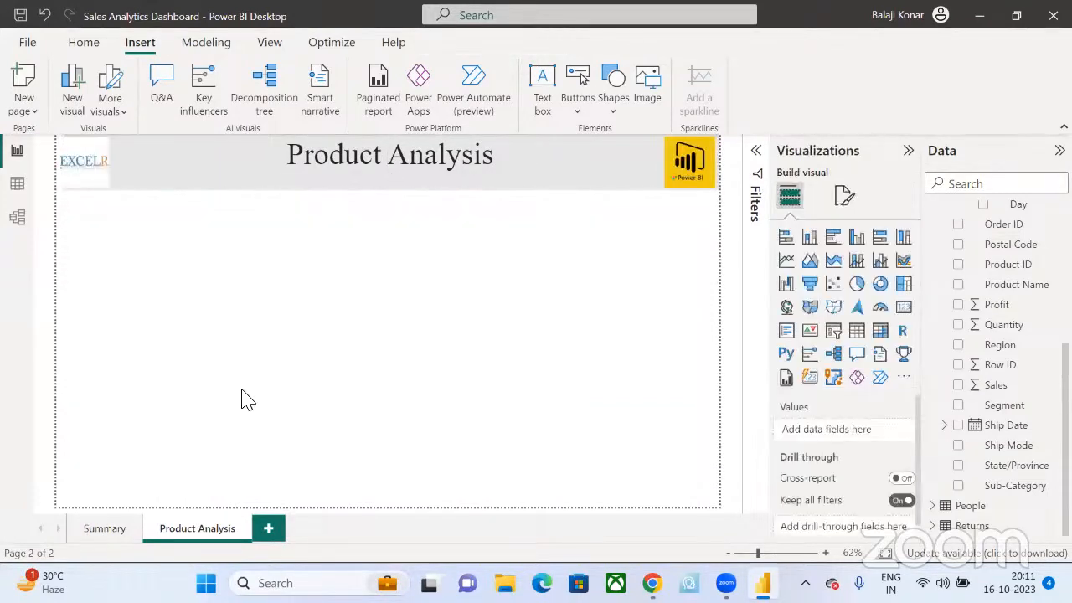
- Copy the vertical orange divider line from the Summary page onto the Product Analysis page
{"action": "left_click", "coordinate": [92, 530]}
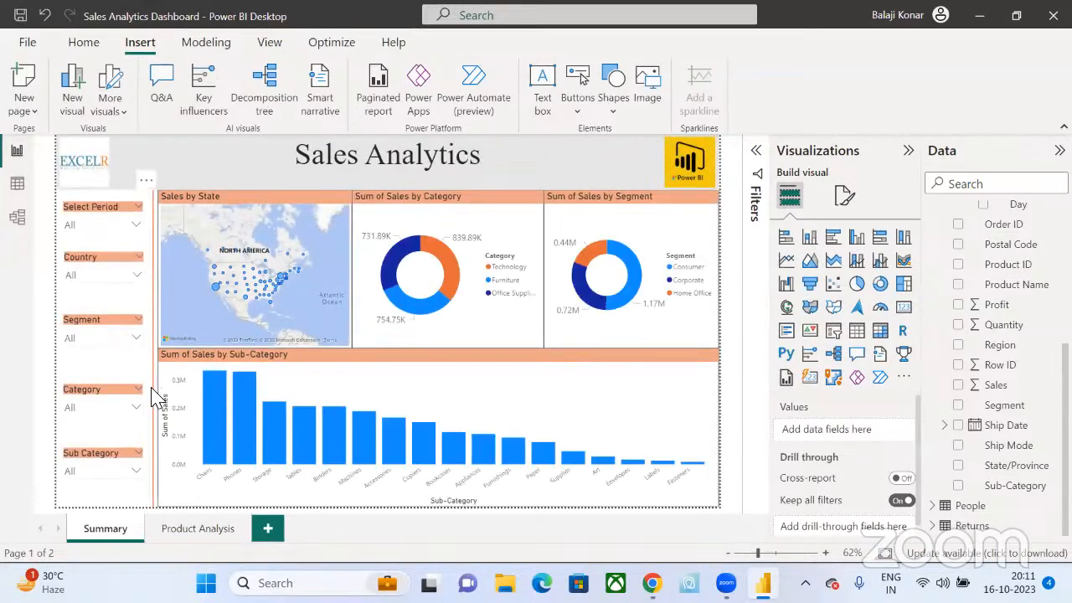
{"action": "left_click", "coordinate": [154, 398]}
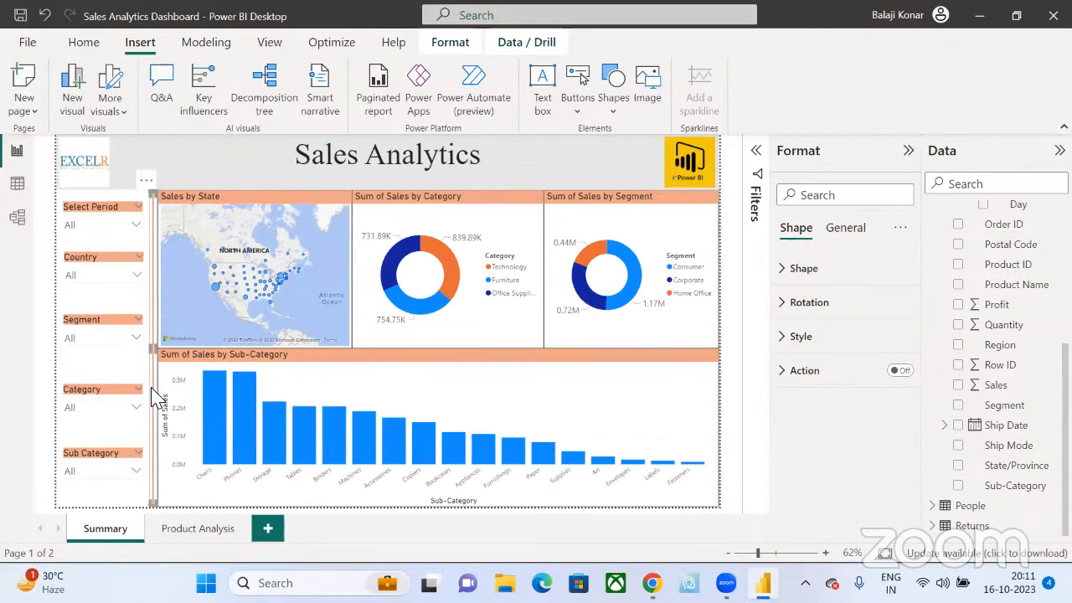
{"action": "left_click", "coordinate": [183, 524]}
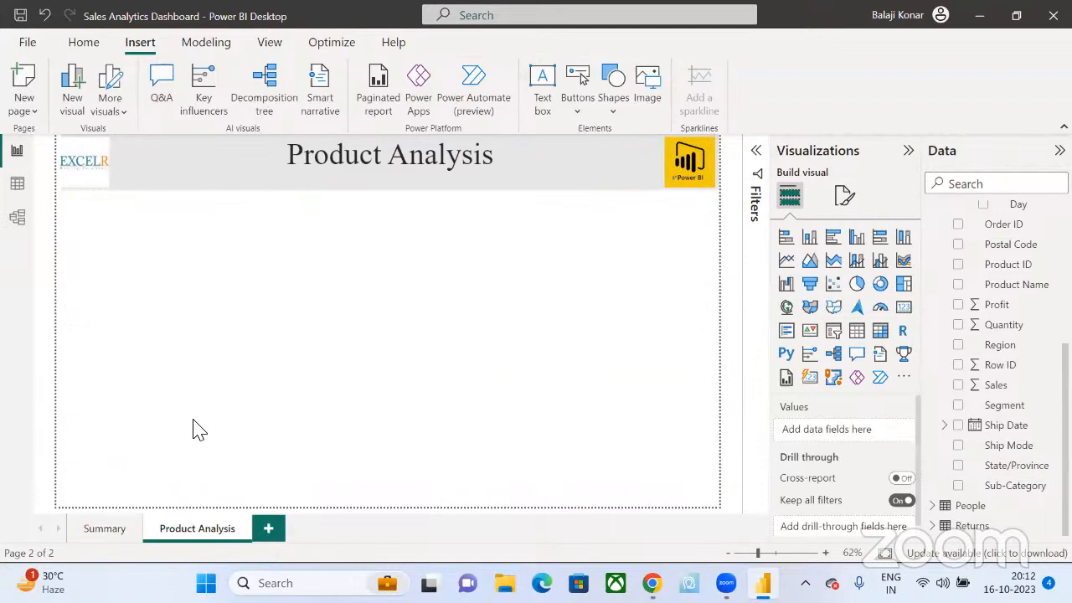
{"action": "key", "text": "ctrl+v"}
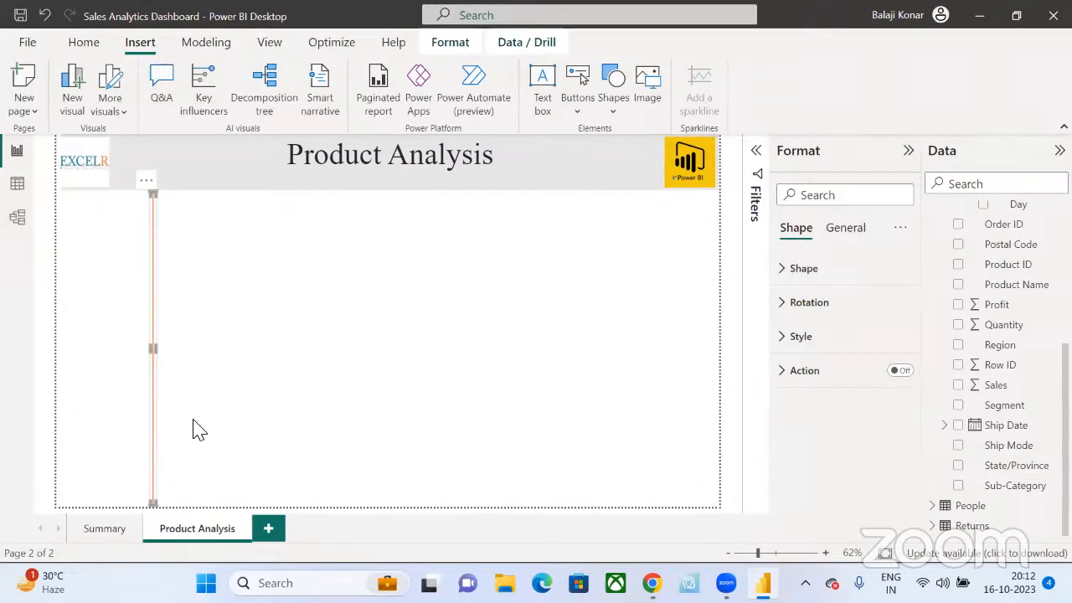
{"action": "left_click", "coordinate": [198, 430]}
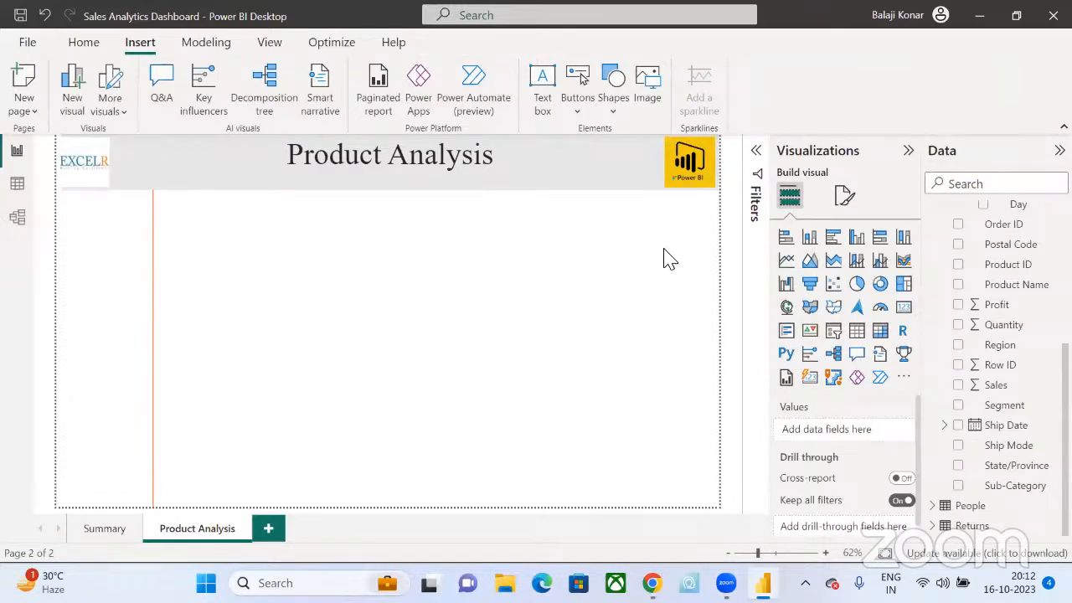
- Shorten the Product Analysis title box slightly so that it ends just above the orange divider line
{"action": "left_click", "coordinate": [436, 163]}
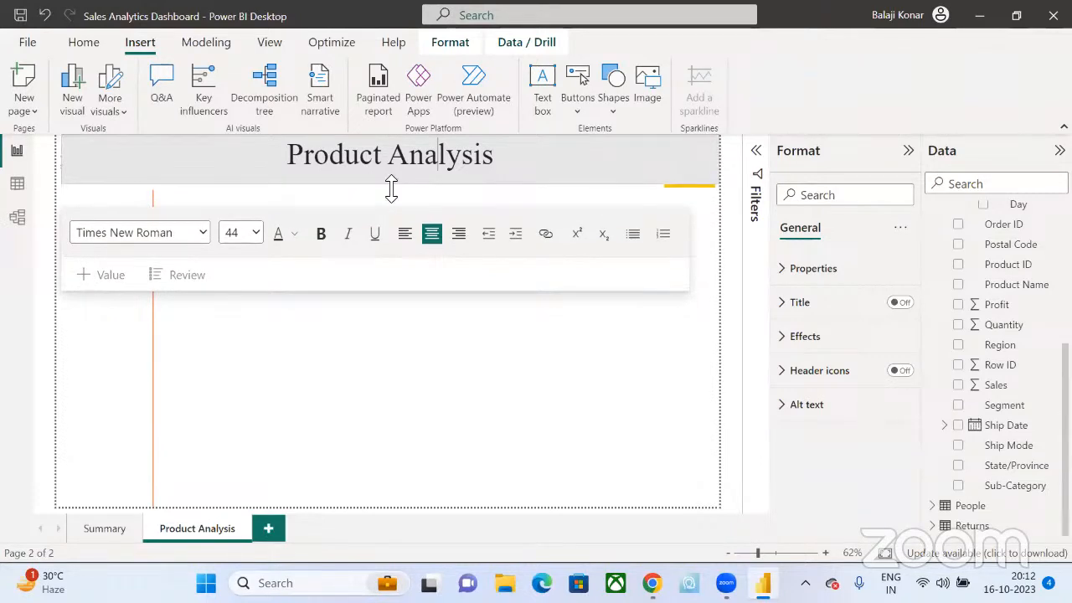
{"action": "left_click", "coordinate": [390, 186]}
{"action": "left_click", "coordinate": [445, 364]}
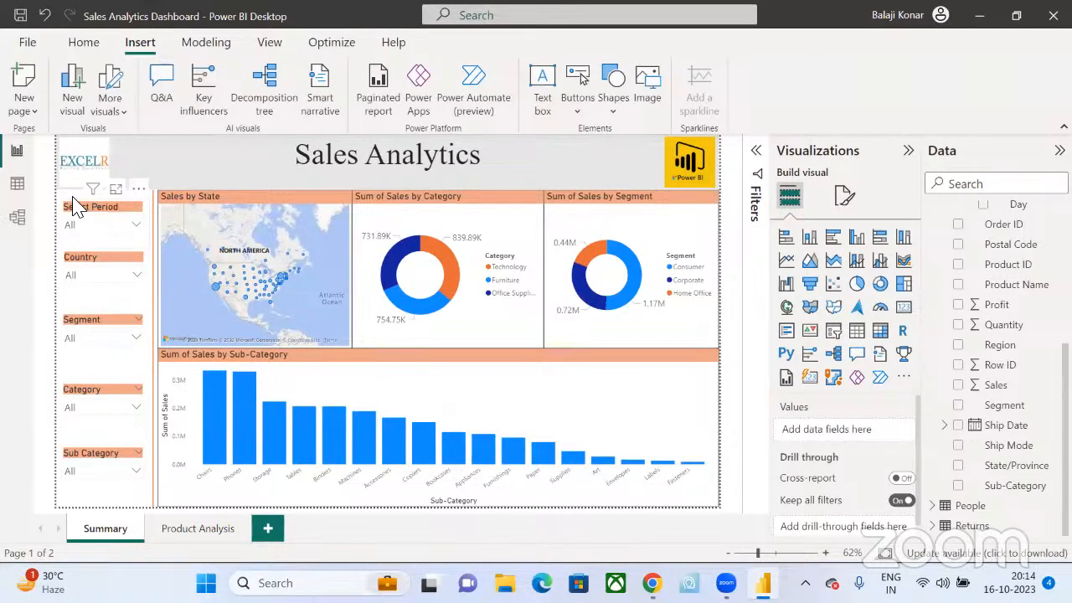
- Copy the Select Period slicer from Summary to Product Analysis, keep it in sync, and move it up slightly beneath the ExcelR logo
{"action": "left_click", "coordinate": [74, 207]}
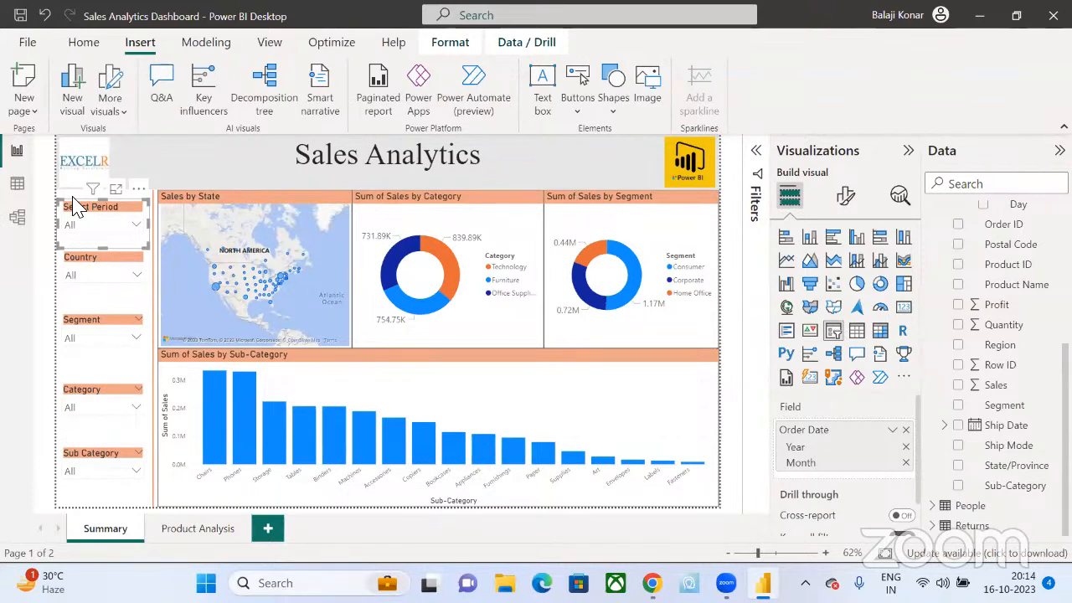
{"action": "left_click", "coordinate": [192, 529]}
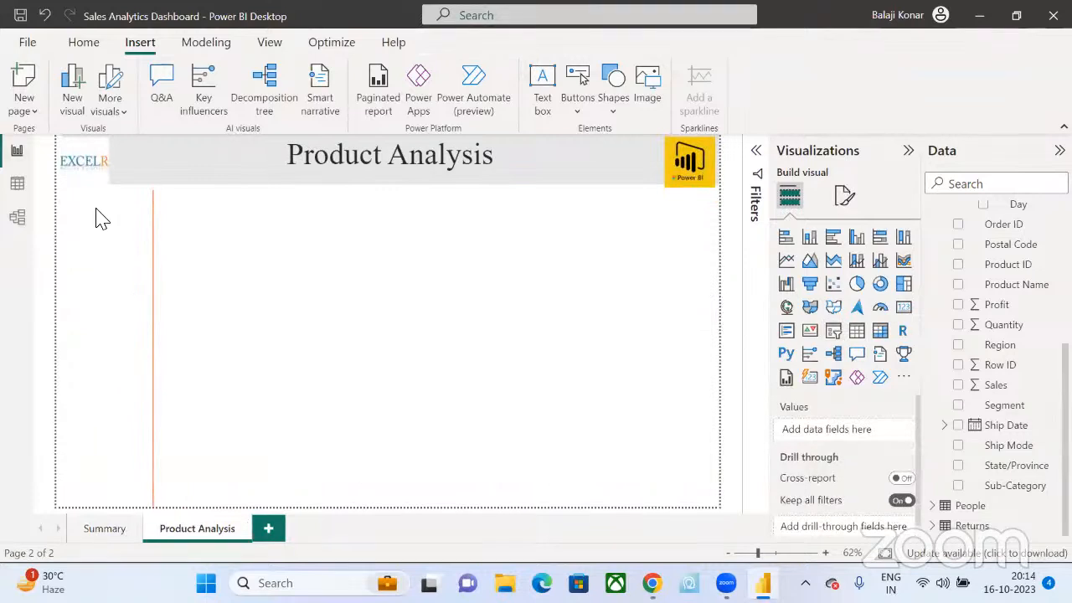
{"action": "key", "text": "ctrl+v"}
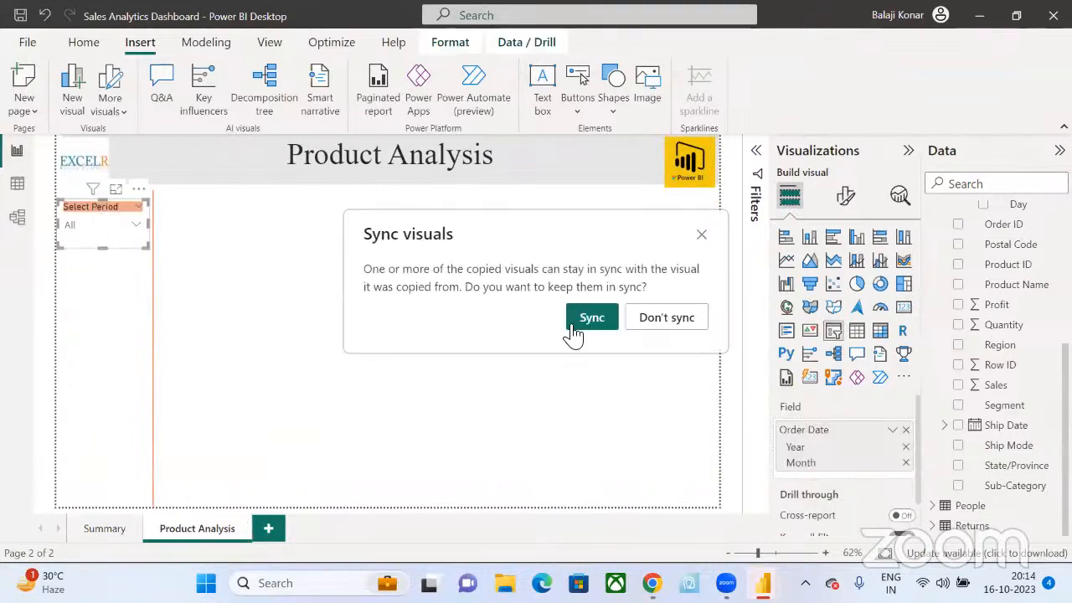
{"action": "left_click", "coordinate": [576, 334]}
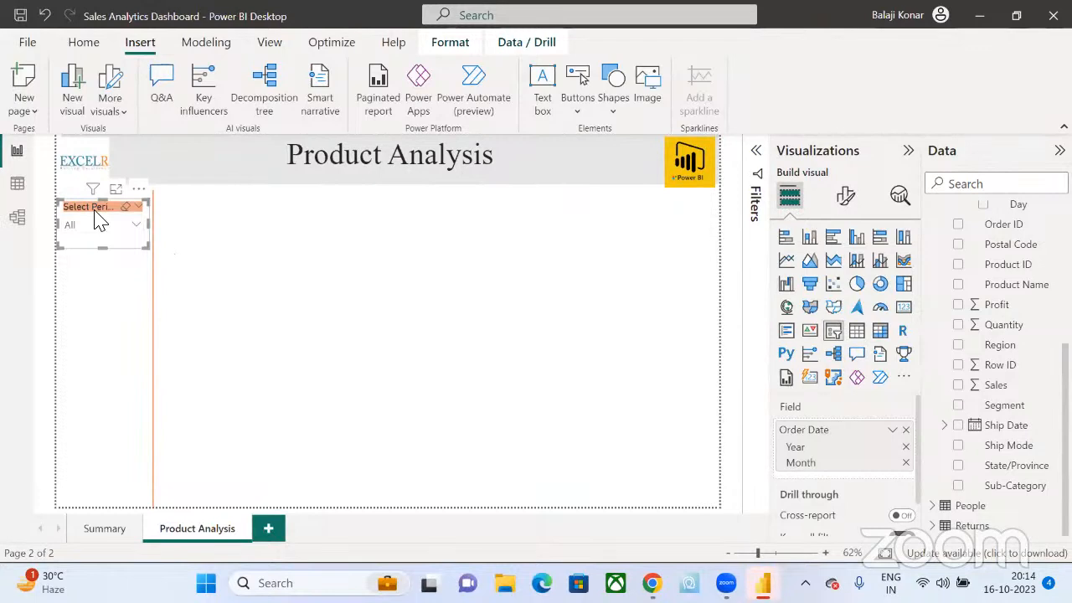
{"action": "left_click_drag", "start_coordinate": [97, 219], "coordinate": [97, 212]}
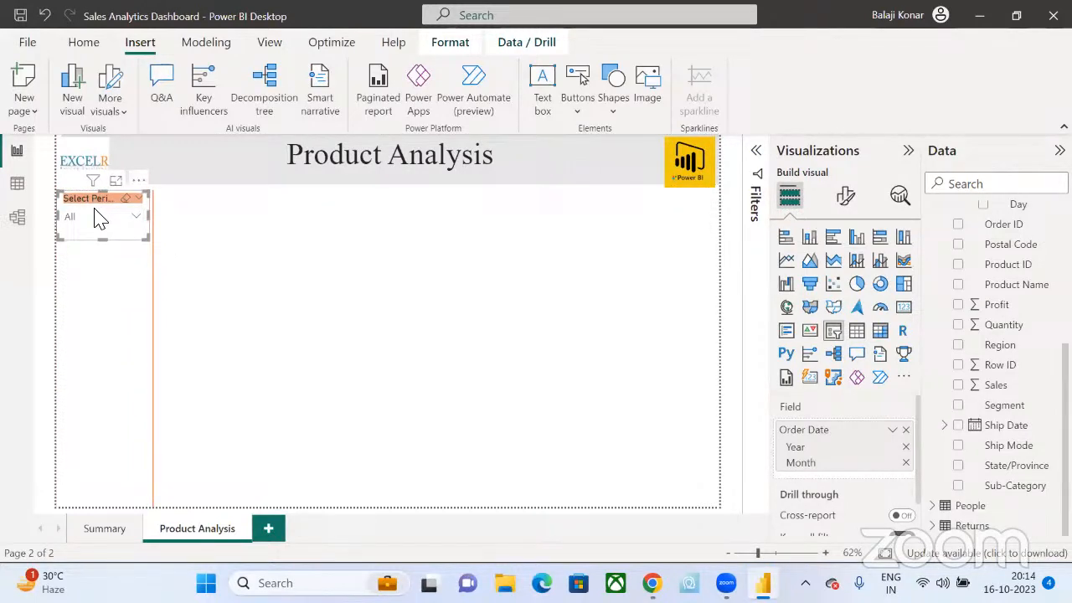
{"action": "key", "text": "ctrl+v"}
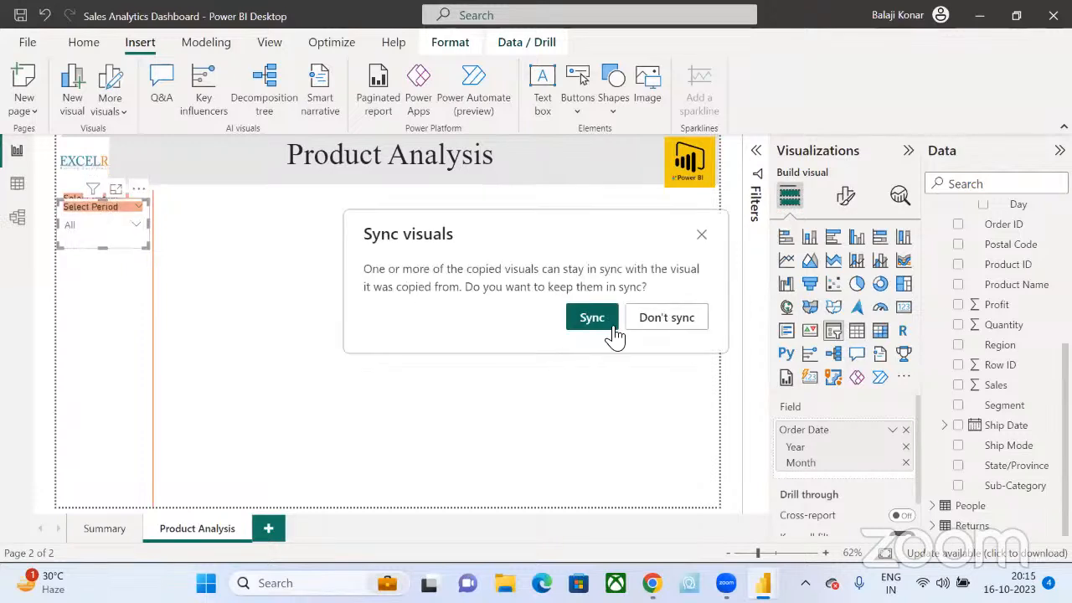
{"action": "left_click", "coordinate": [701, 235]}
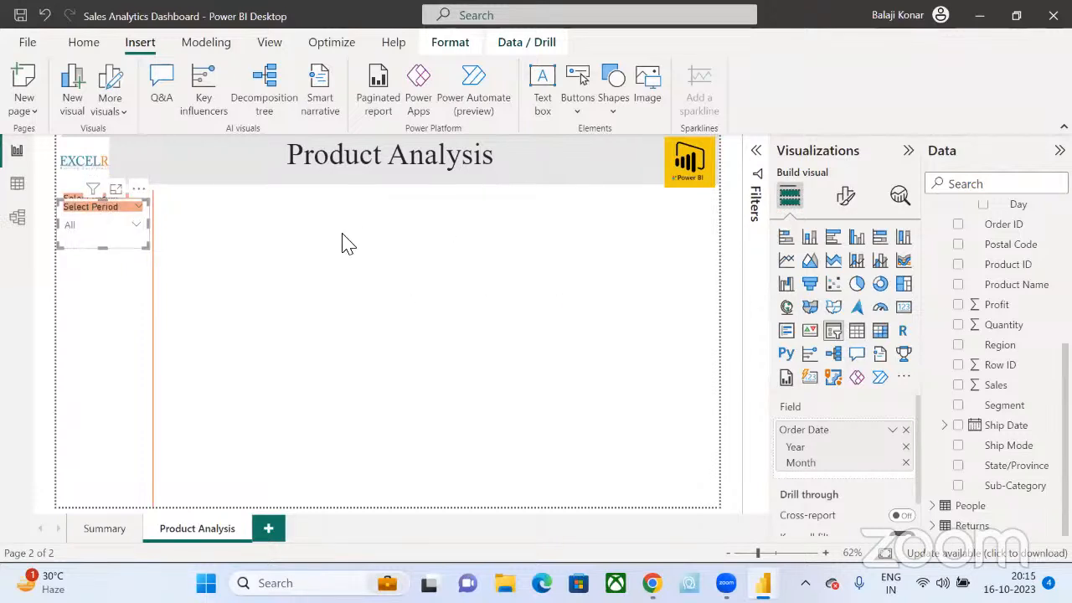
{"action": "key", "text": "Delete"}
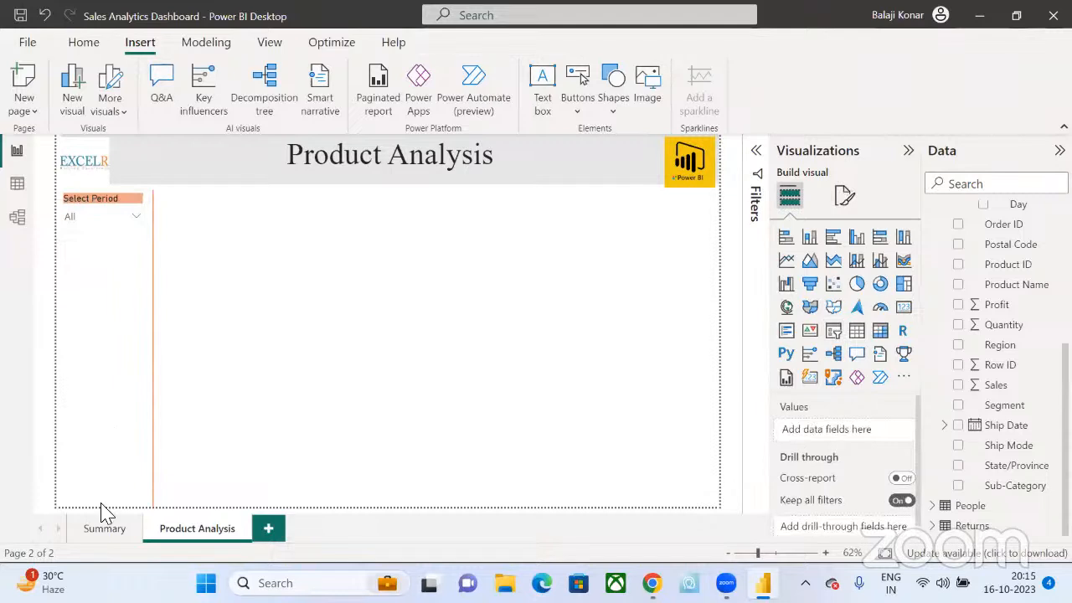
- Filter the Summary page's Select Period slicer to 2020 and check the synced slicer on Product Analysis
{"action": "left_click", "coordinate": [103, 533]}
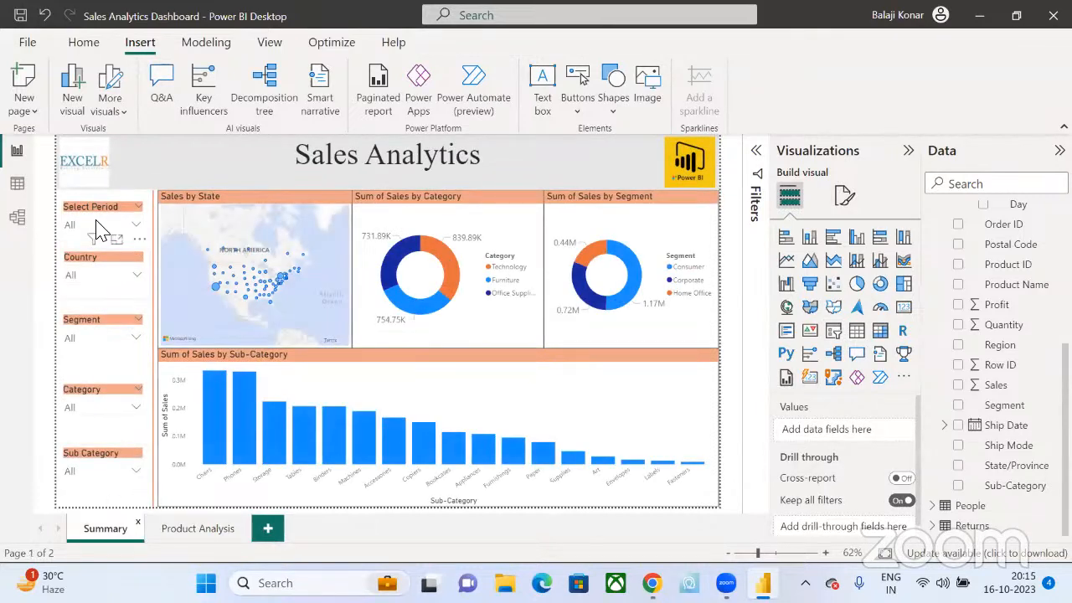
{"action": "left_click", "coordinate": [107, 225]}
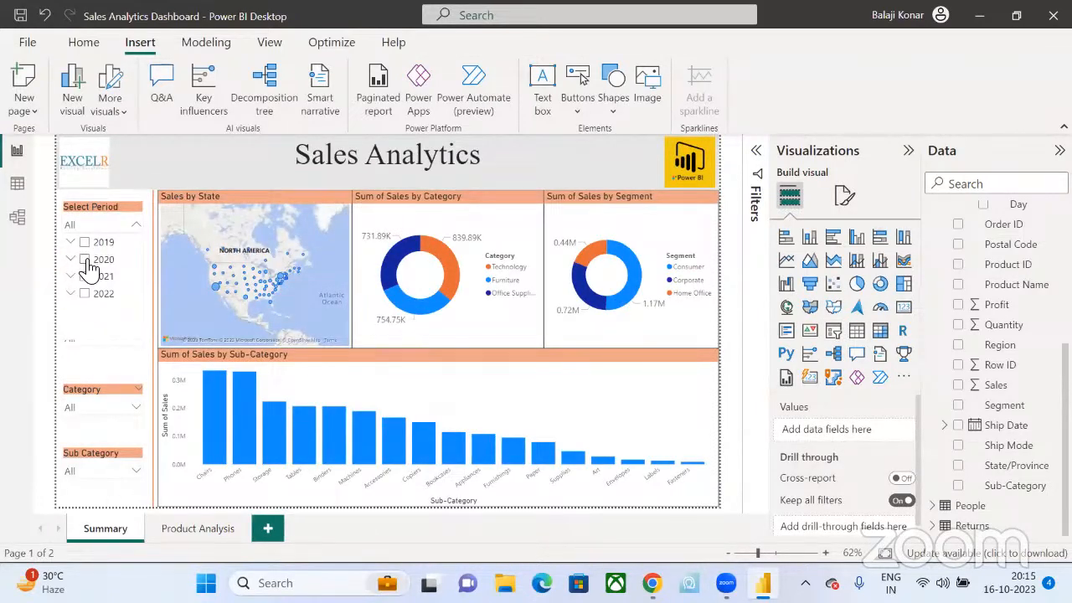
{"action": "left_click", "coordinate": [87, 265]}
{"action": "left_click", "coordinate": [203, 529]}
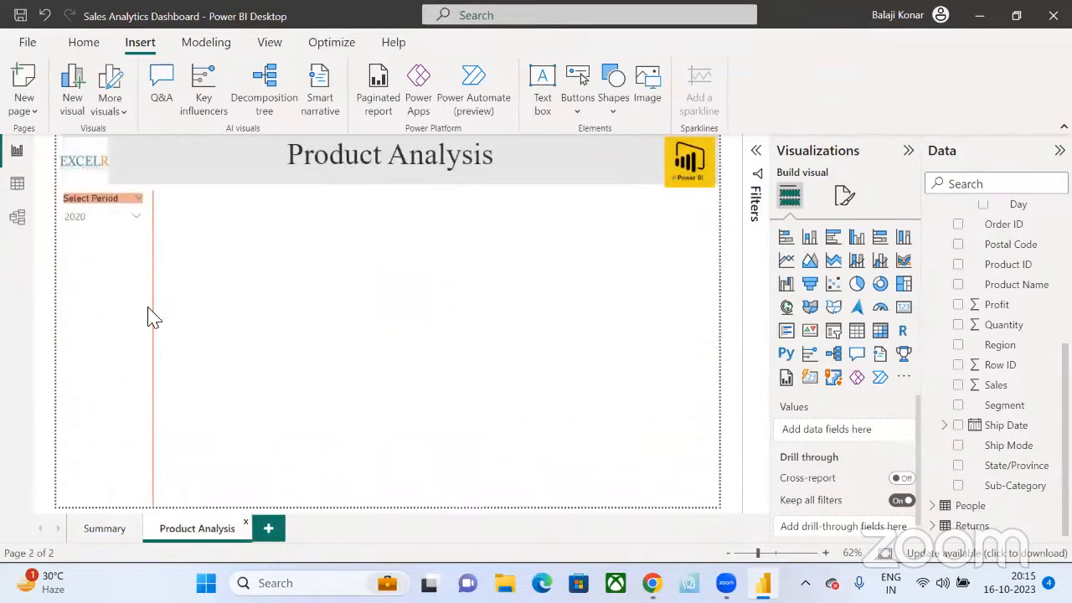
- Test the sync from Product Analysis by choosing 2022 in Select Period and checking Summary, and clear the period selection
{"action": "left_click", "coordinate": [129, 216]}
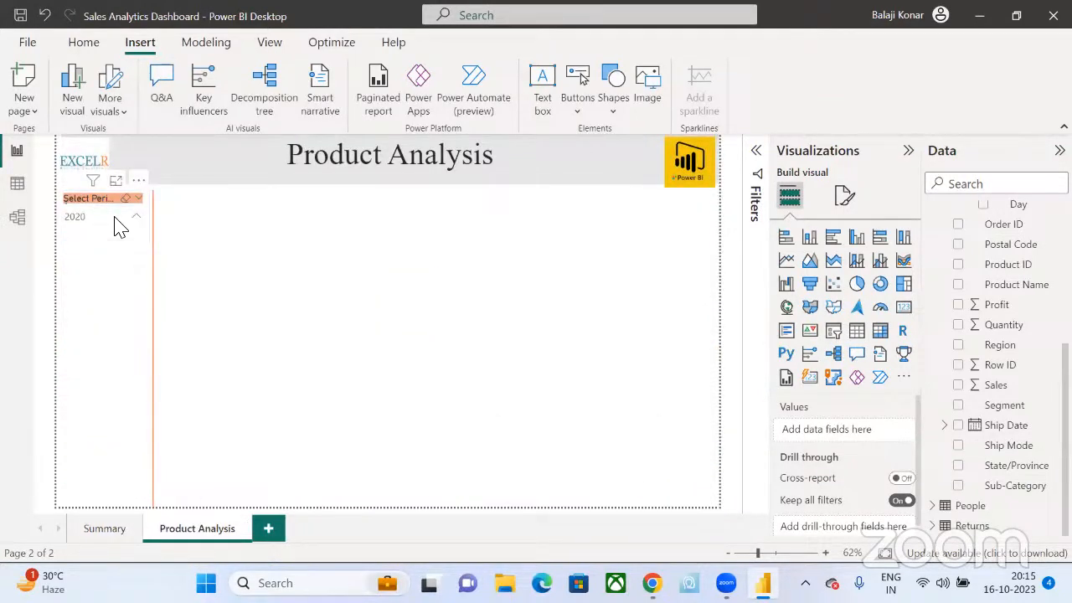
{"action": "left_click", "coordinate": [86, 285]}
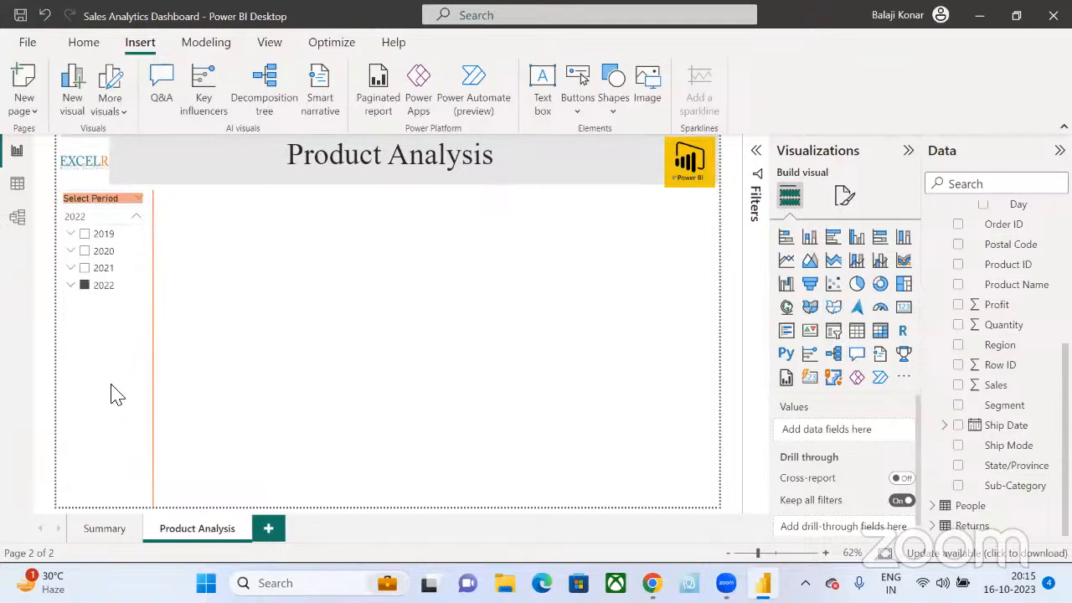
{"action": "left_click", "coordinate": [104, 528]}
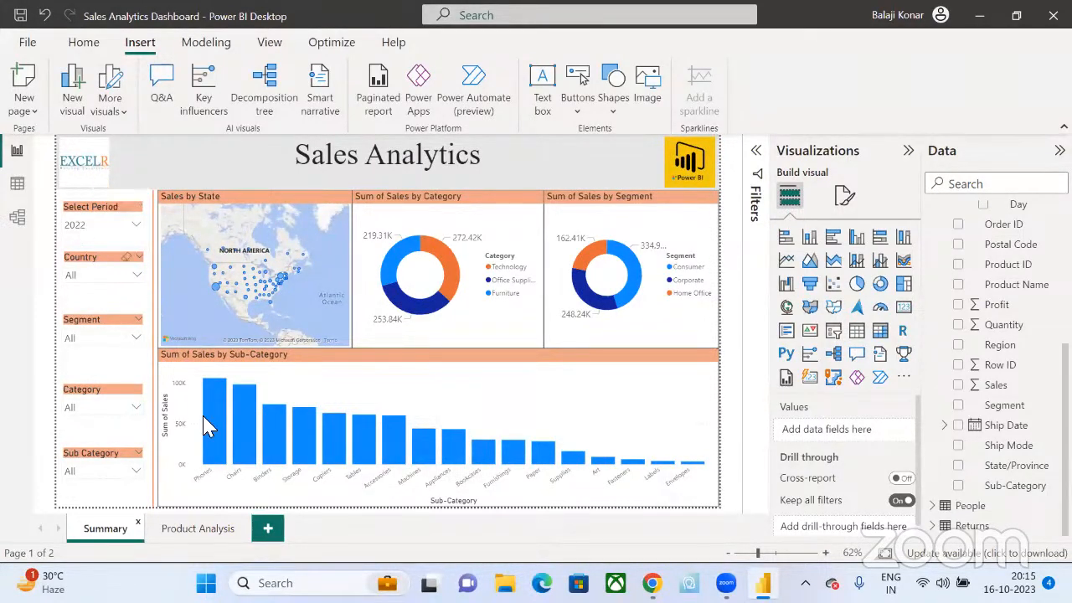
{"action": "left_click", "coordinate": [206, 528]}
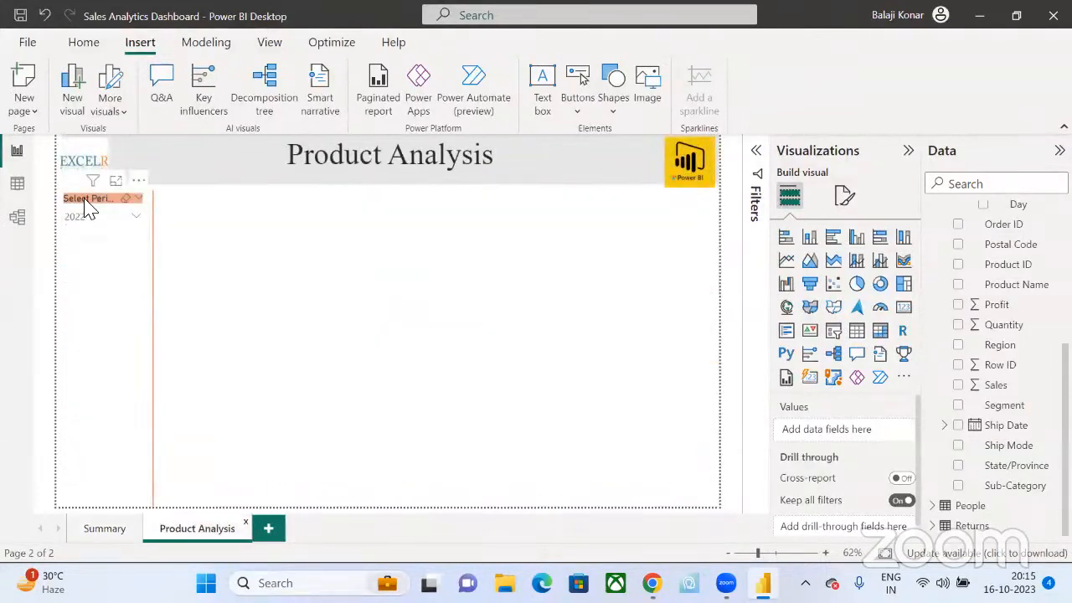
{"action": "left_click", "coordinate": [127, 201]}
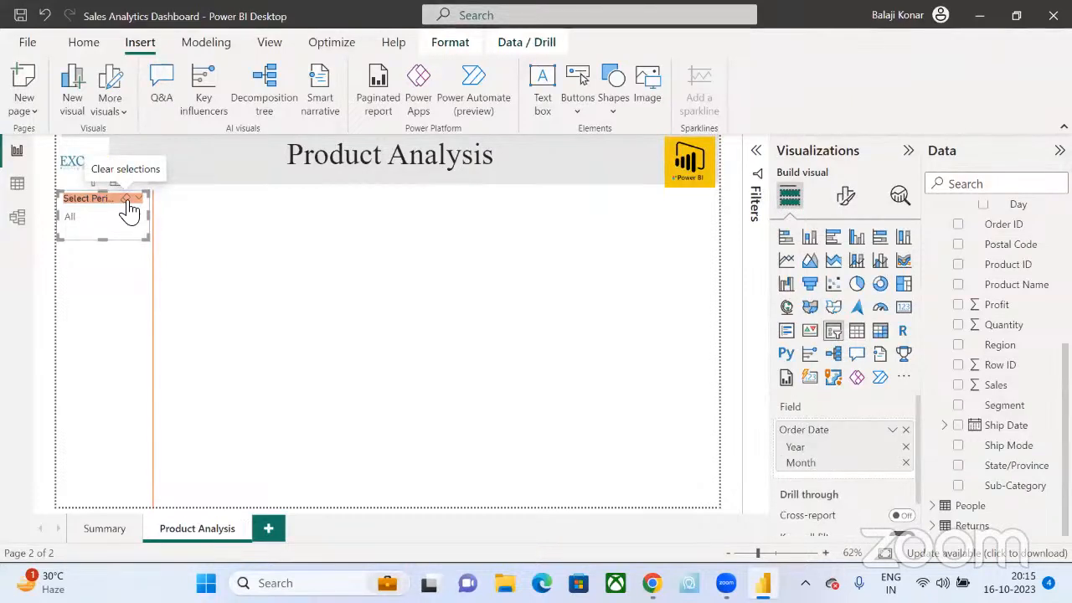
- Copy the Category and Sub Category slicers from Summary to Product Analysis and keep them in sync
{"action": "left_click", "coordinate": [105, 528]}
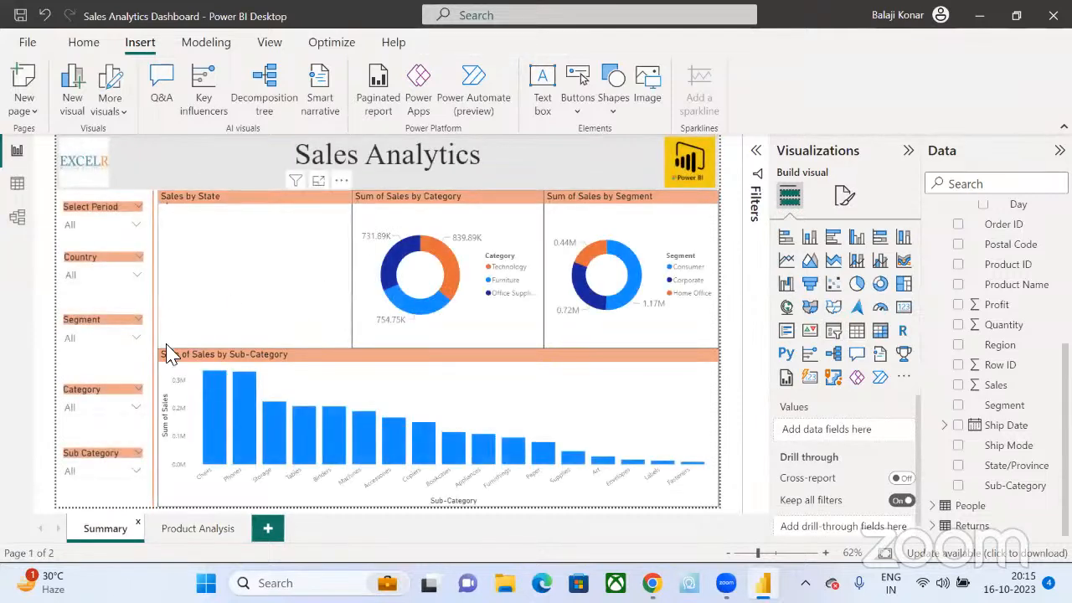
{"action": "left_click", "coordinate": [73, 267]}
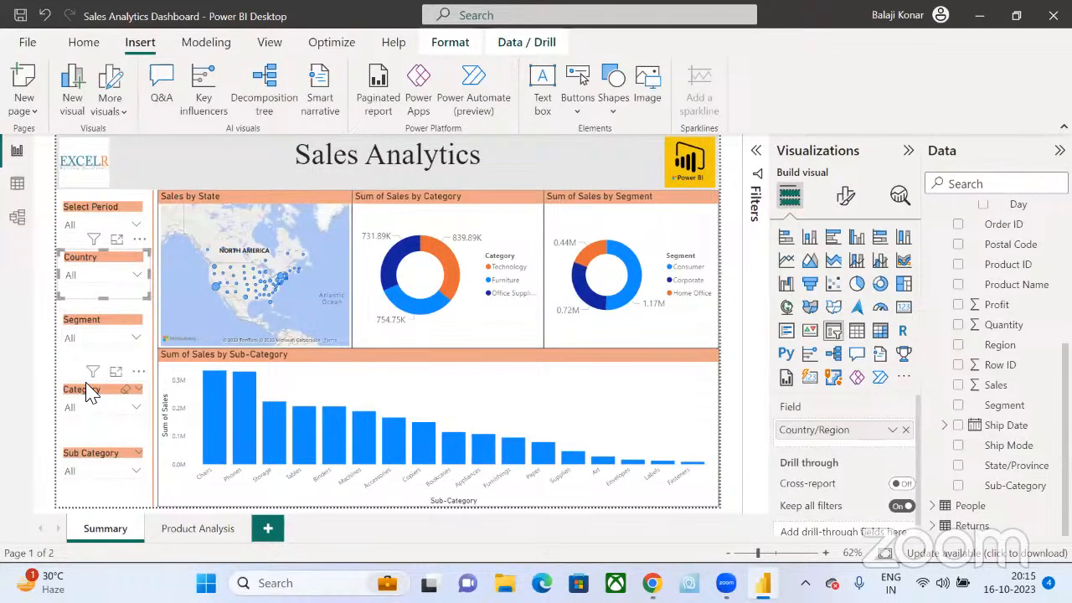
{"action": "left_click", "coordinate": [86, 384]}
{"action": "left_click", "coordinate": [77, 462]}
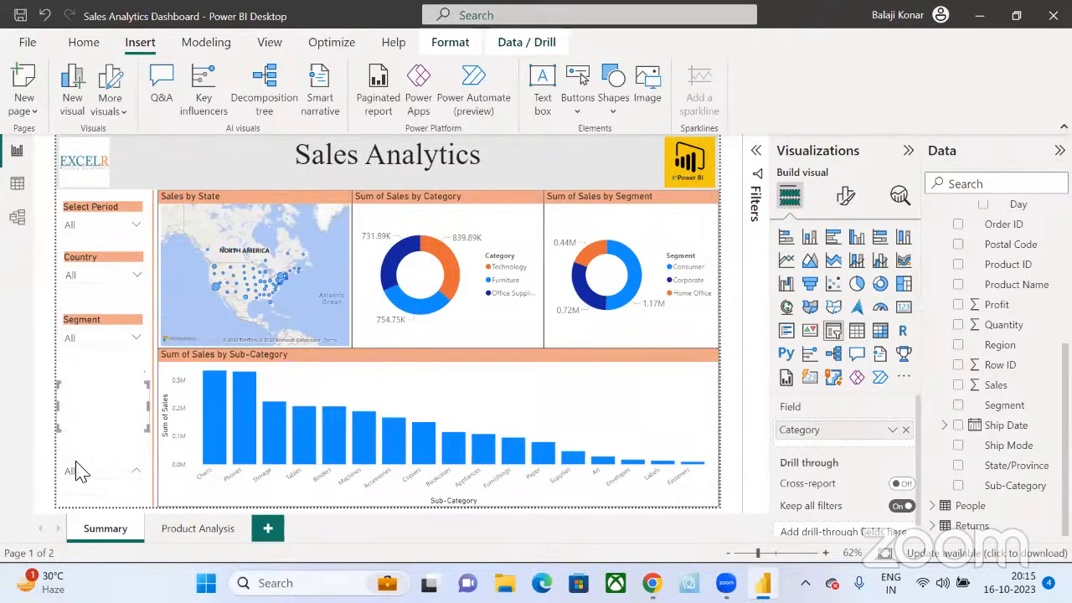
{"action": "left_click", "coordinate": [60, 490]}
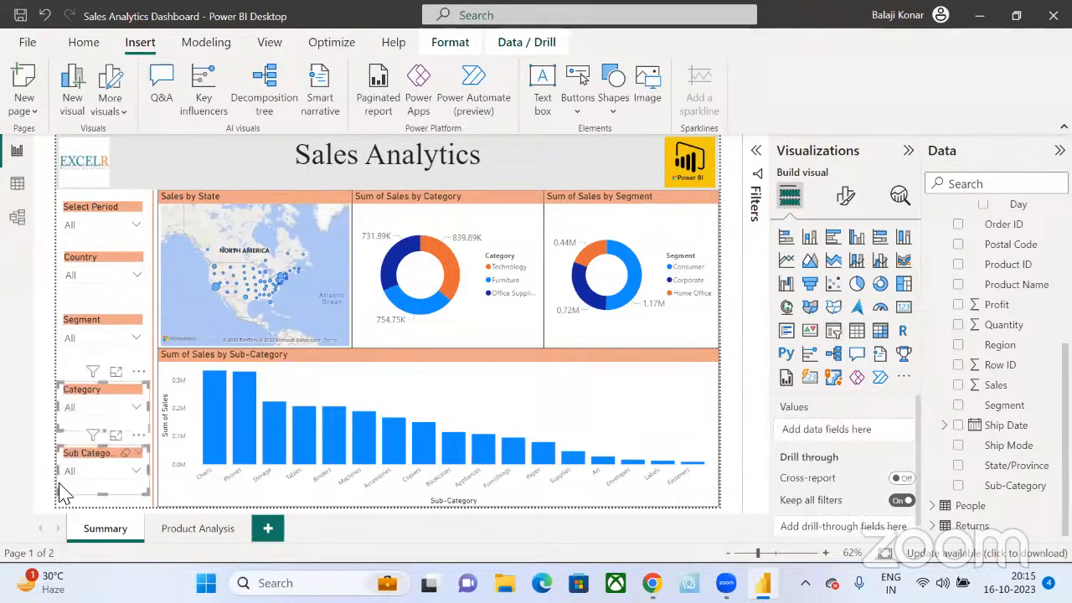
{"action": "left_click", "coordinate": [184, 529]}
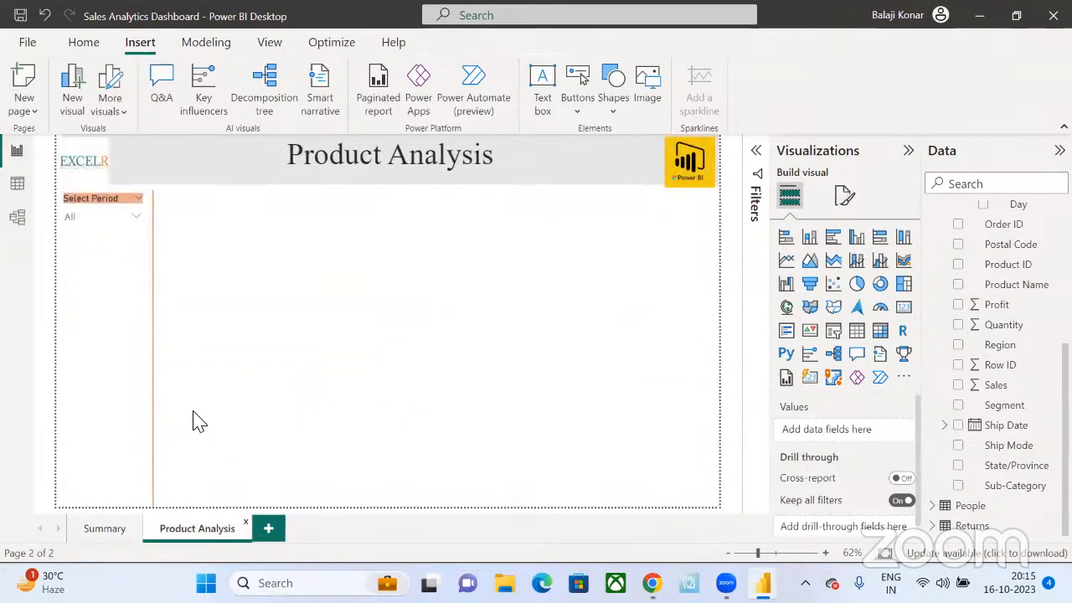
{"action": "key", "text": "ctrl+v"}
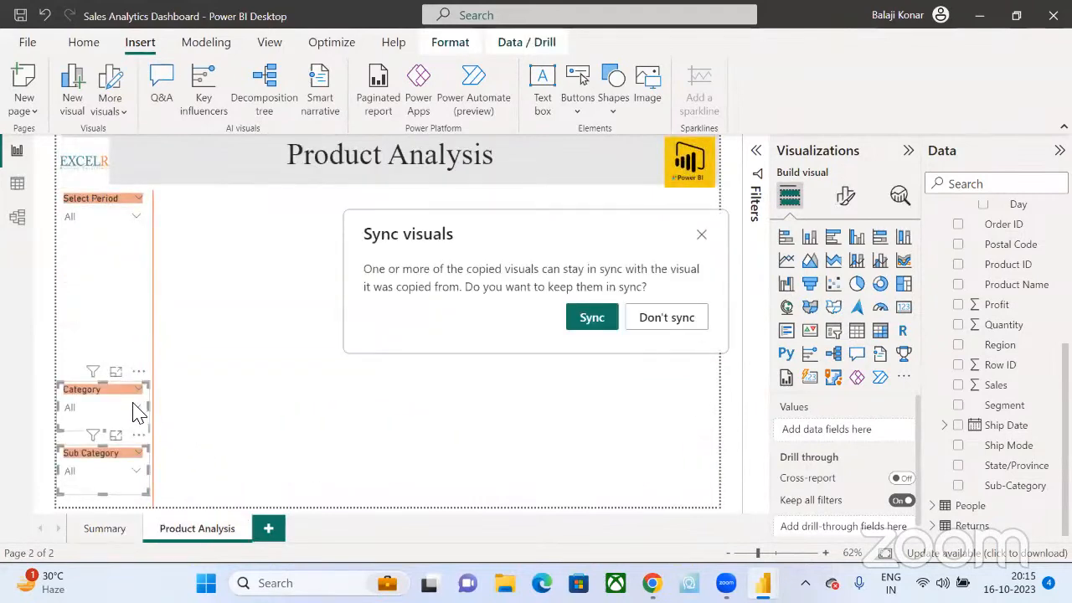
{"action": "left_click", "coordinate": [590, 322]}
- Move the Category and Sub Category slicers up beneath Select Period and align them with it along the page's left edge
{"action": "left_click_drag", "start_coordinate": [108, 390], "coordinate": [99, 243]}
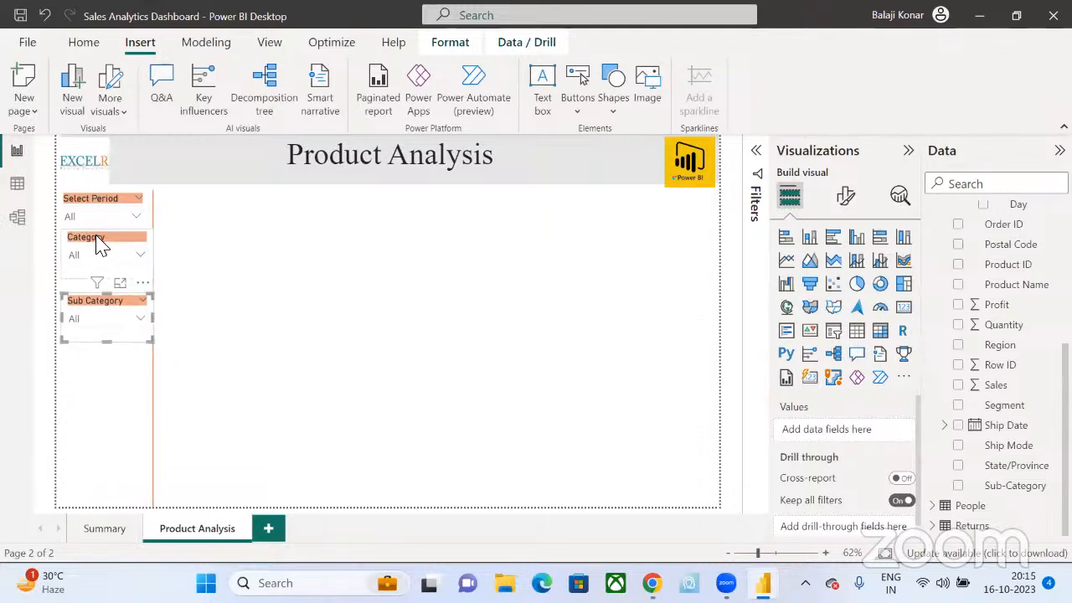
{"action": "left_click", "coordinate": [98, 243]}
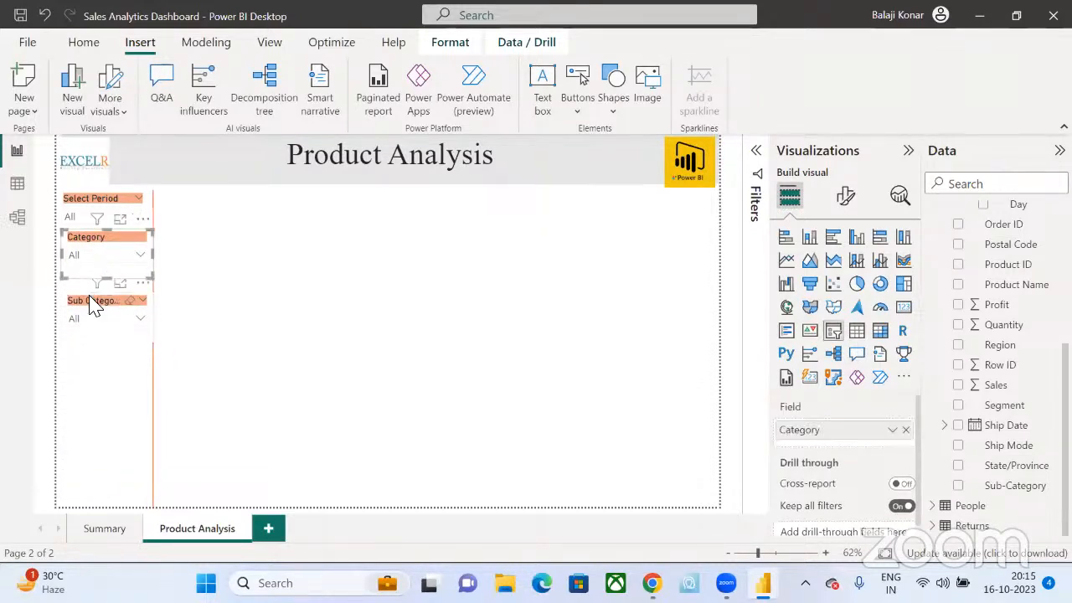
{"action": "left_click_drag", "start_coordinate": [93, 304], "coordinate": [94, 304]}
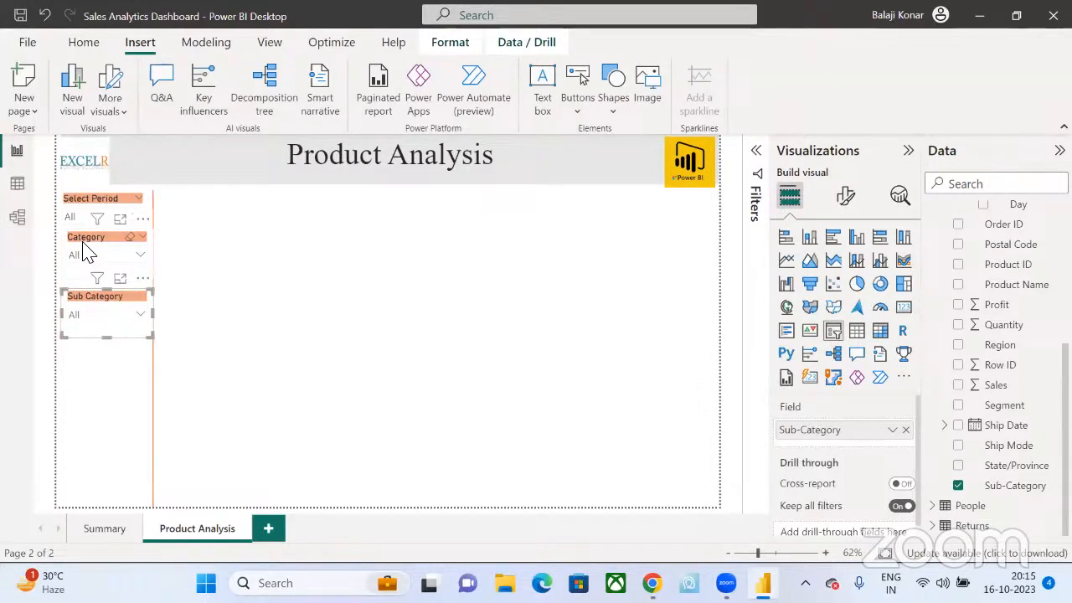
{"action": "left_click_drag", "start_coordinate": [86, 251], "coordinate": [82, 254]}
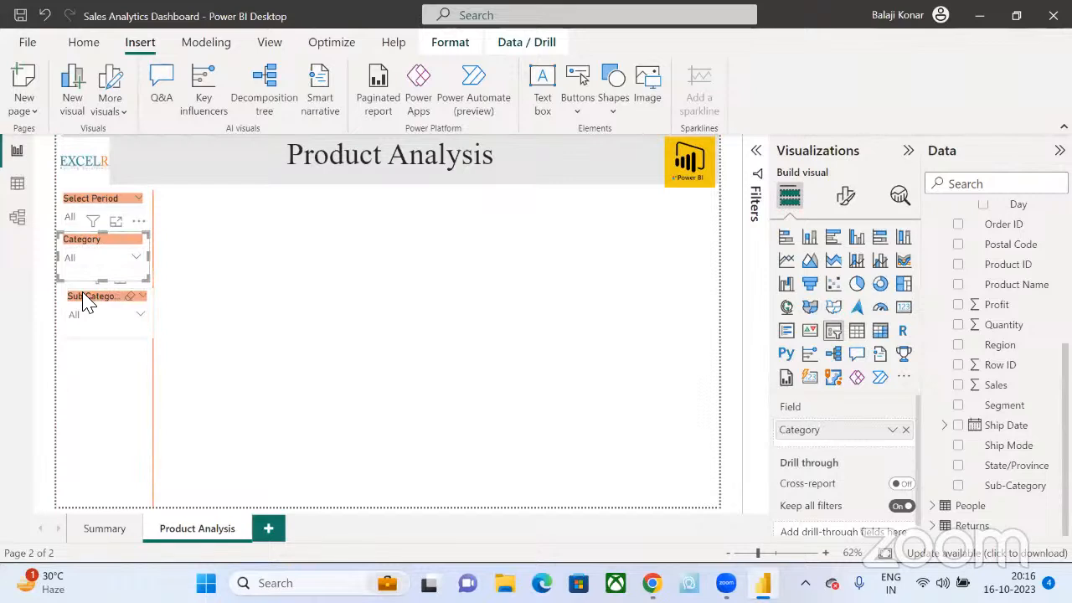
{"action": "left_click_drag", "start_coordinate": [87, 302], "coordinate": [75, 303]}
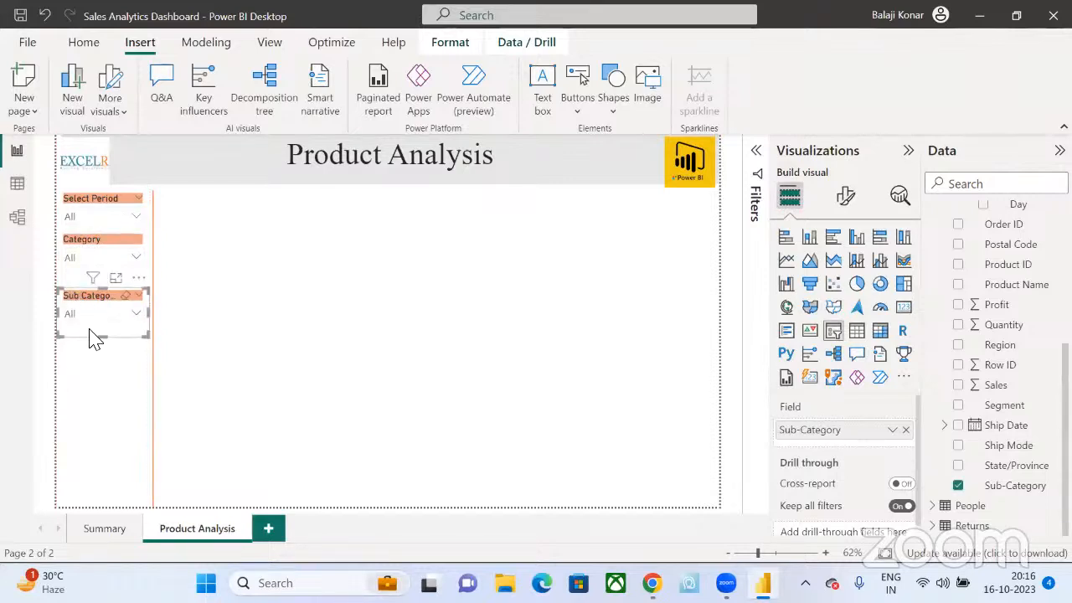
{"action": "left_click", "coordinate": [283, 385]}
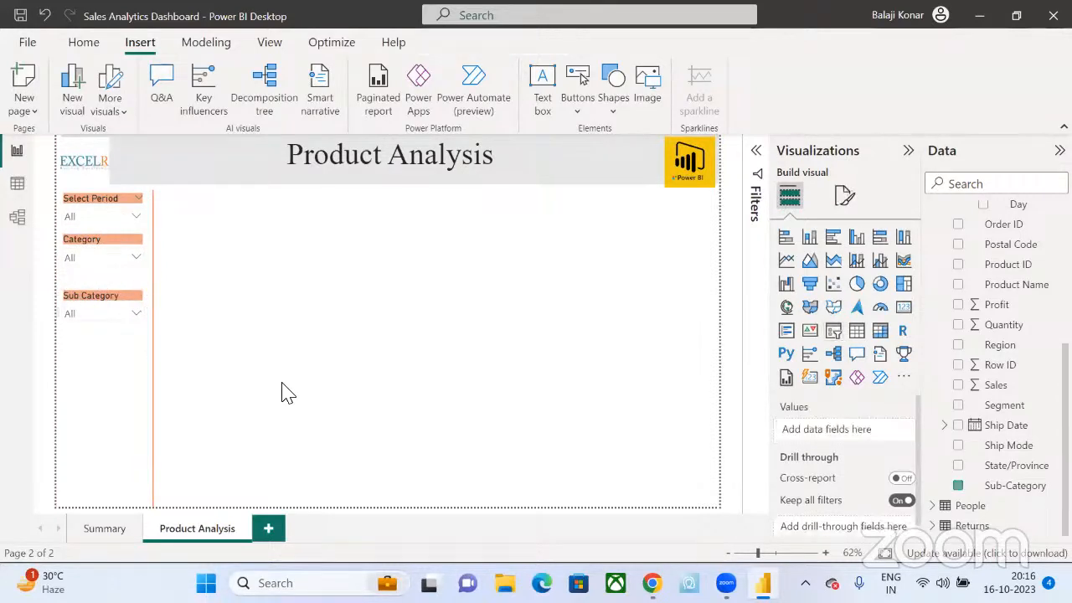
- Duplicate the Sub Category slicer, place the copy directly beneath it, and replace the copy's field with Product Name
{"action": "left_click", "coordinate": [101, 304]}
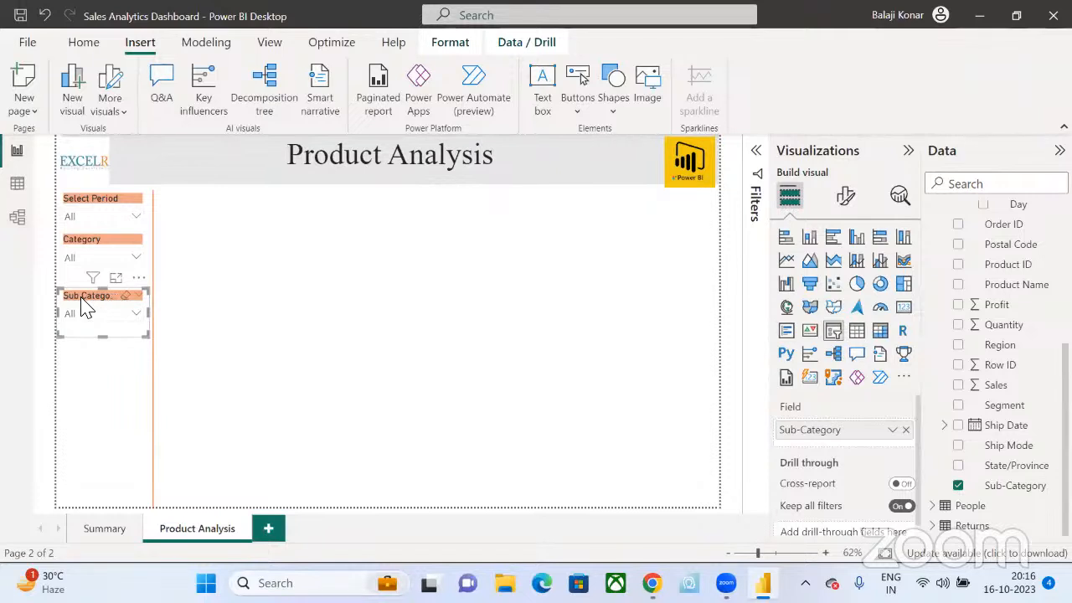
{"action": "left_click_drag", "start_coordinate": [82, 303], "coordinate": [77, 348]}
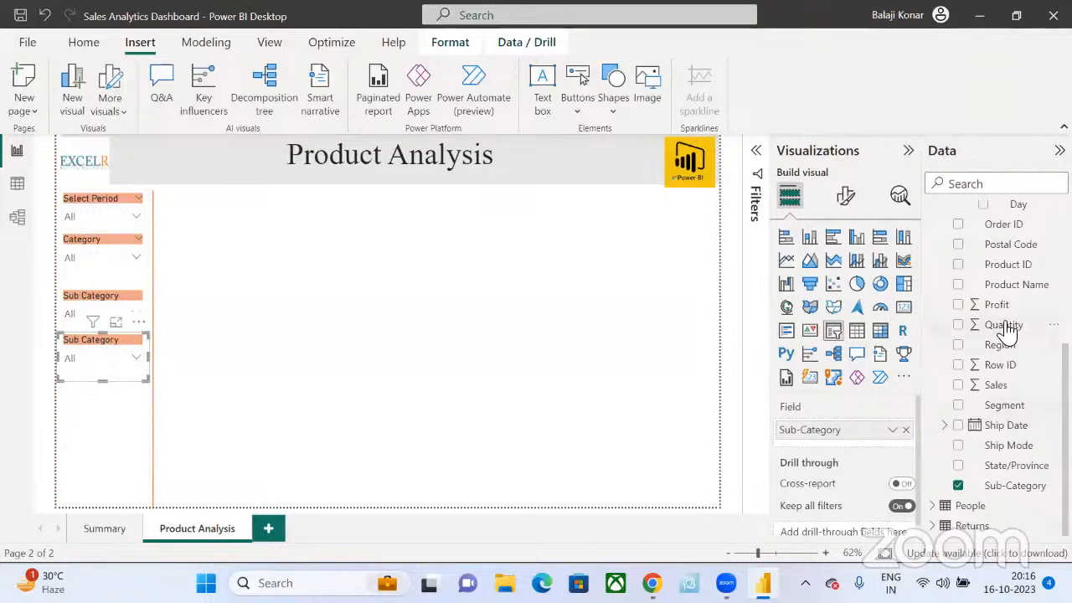
{"action": "left_click_drag", "start_coordinate": [1014, 287], "coordinate": [886, 433]}
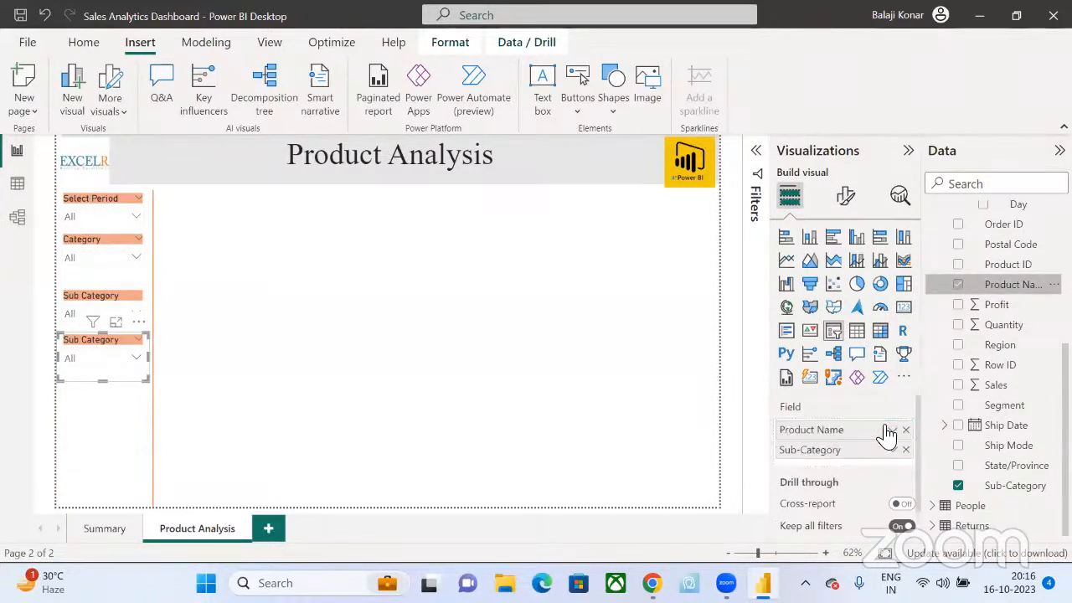
{"action": "left_click", "coordinate": [905, 449]}
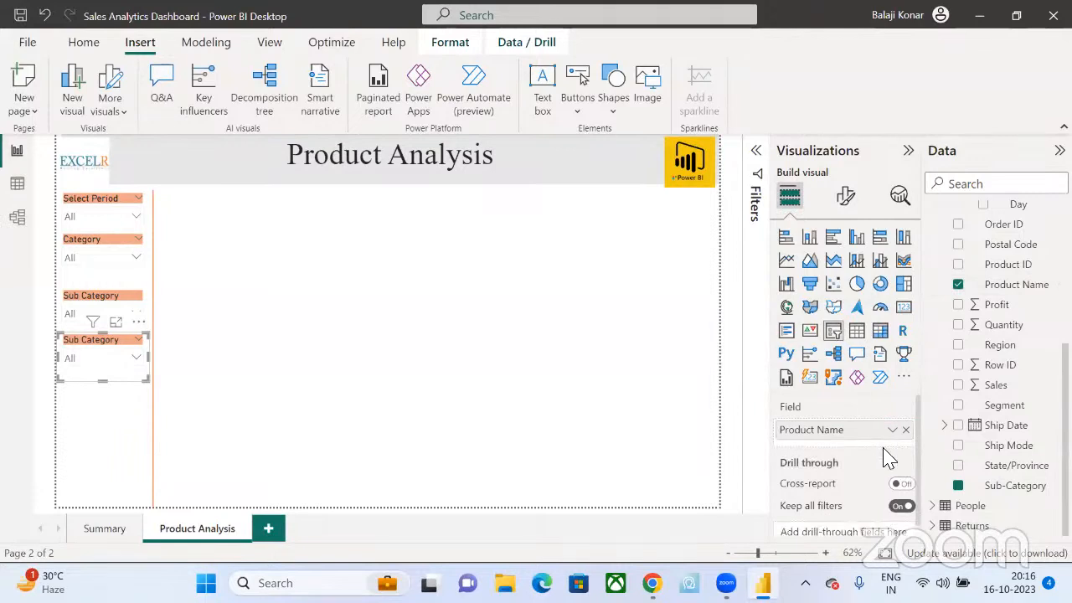
{"action": "left_click", "coordinate": [99, 369]}
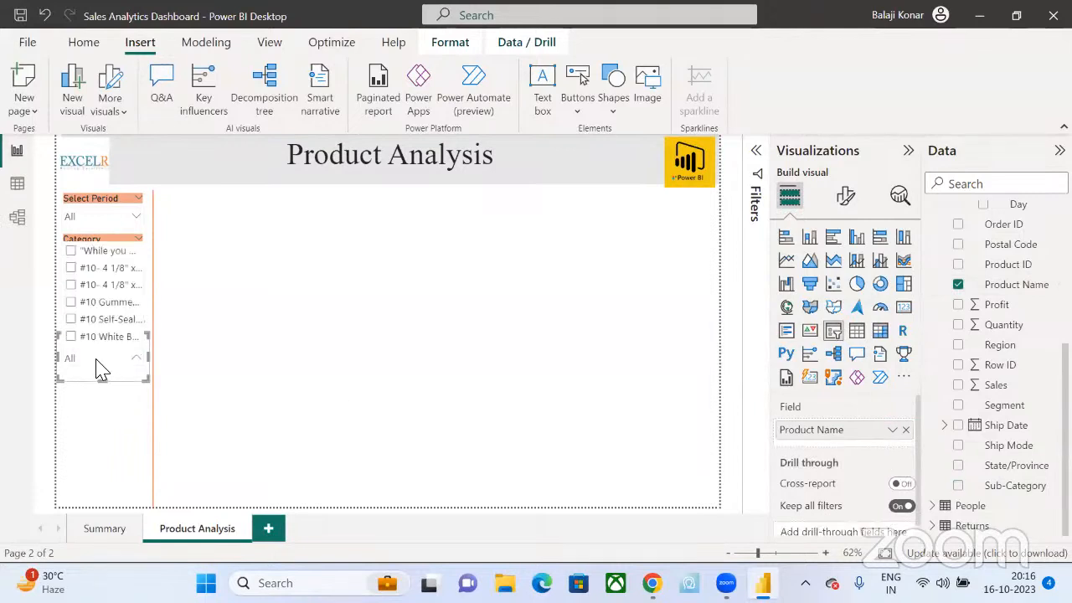
{"action": "left_click", "coordinate": [260, 378]}
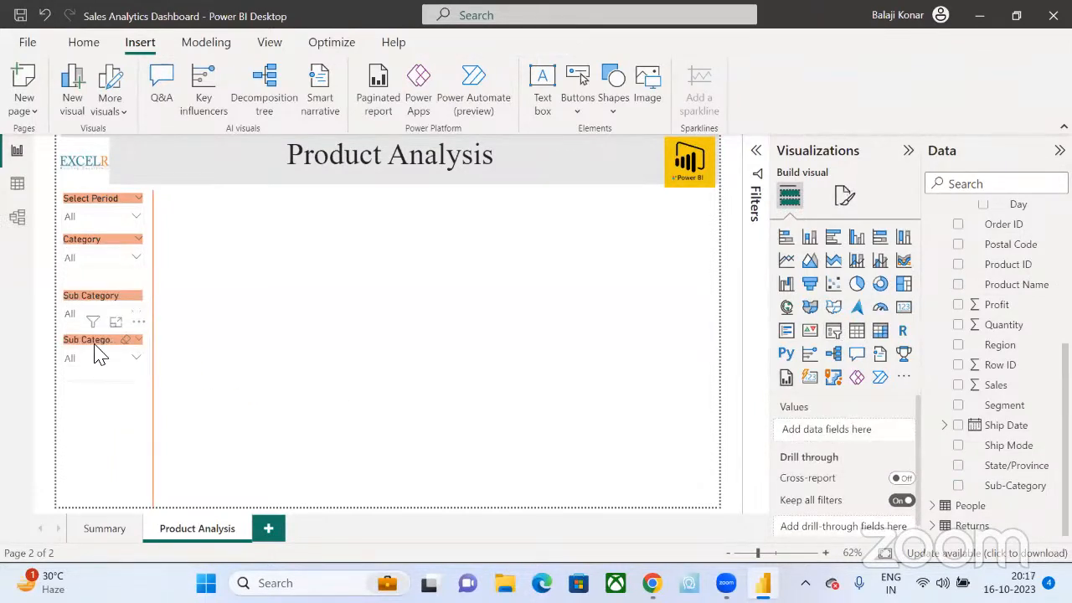
- Change the Product Name slicer's style to Vertical list and extend it down to the bottom of the page
{"action": "left_click", "coordinate": [98, 356]}
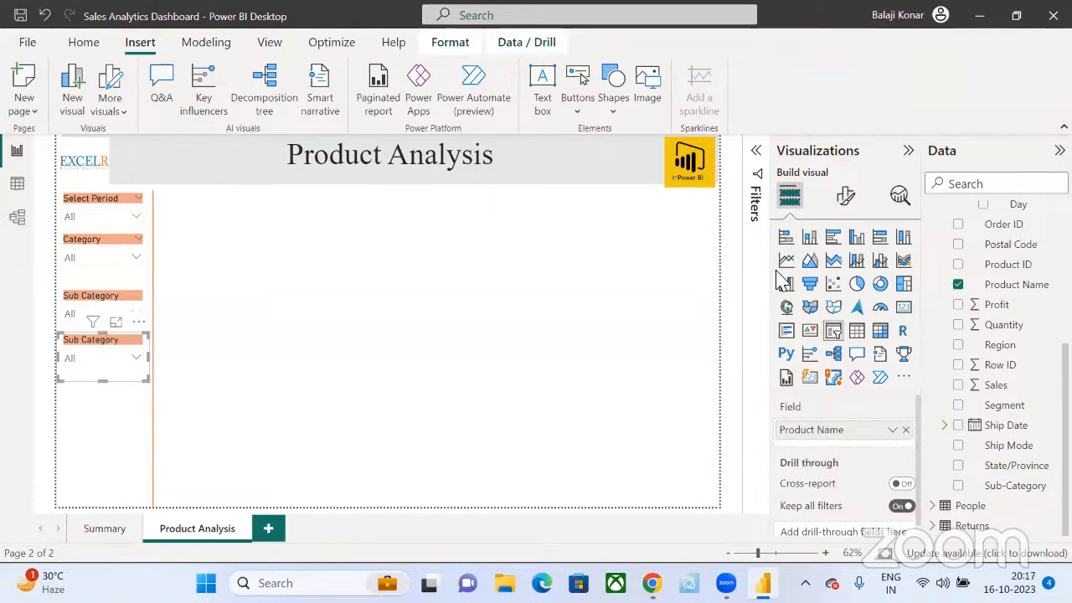
{"action": "left_click", "coordinate": [847, 197]}
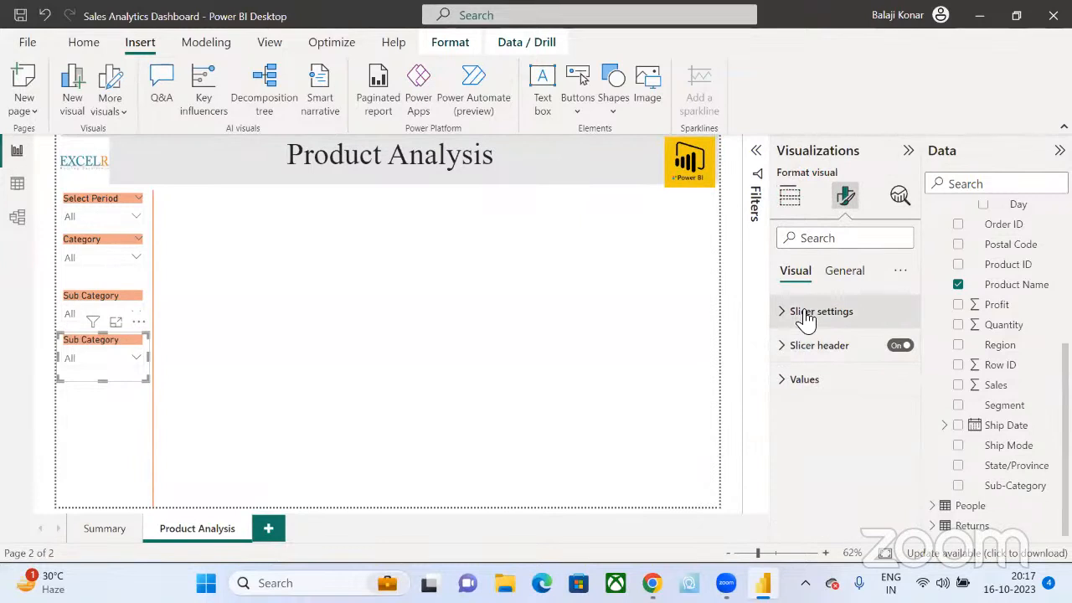
{"action": "left_click", "coordinate": [803, 314]}
{"action": "left_click", "coordinate": [813, 395]}
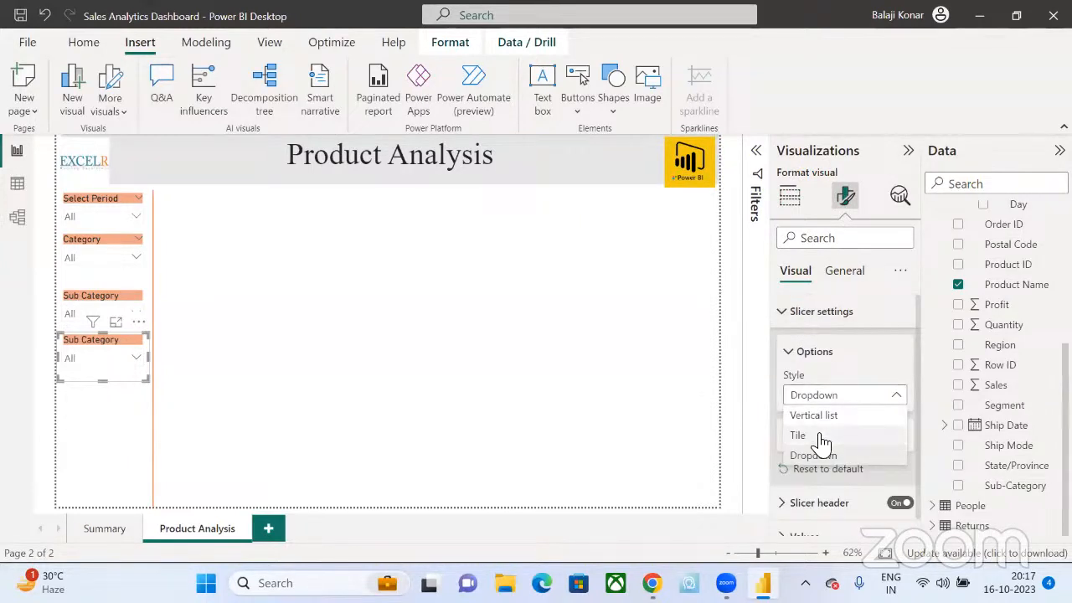
{"action": "left_click", "coordinate": [818, 415]}
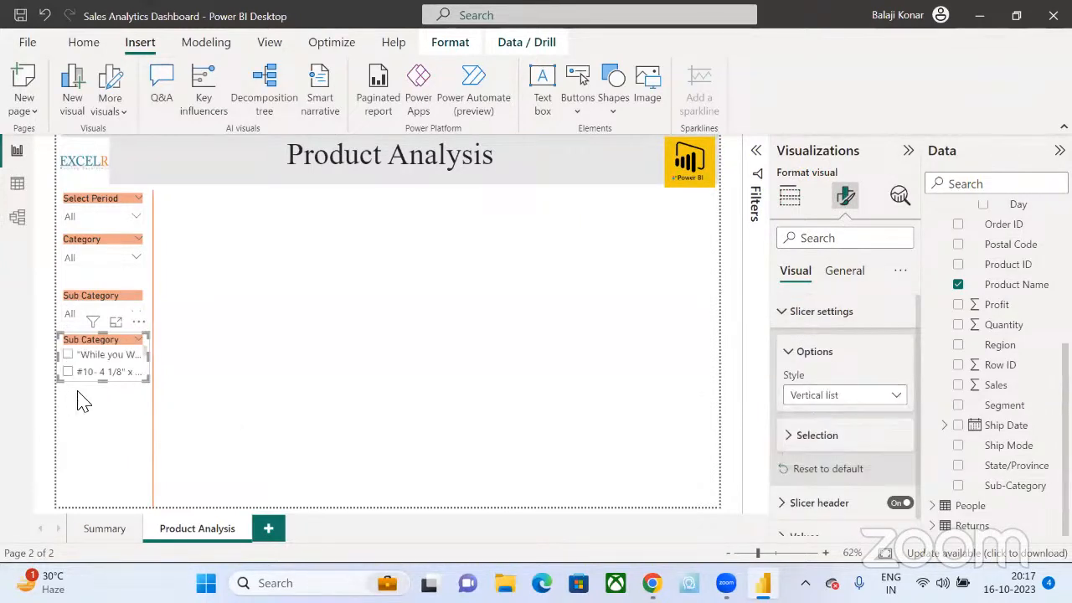
{"action": "left_click_drag", "start_coordinate": [102, 380], "coordinate": [95, 507]}
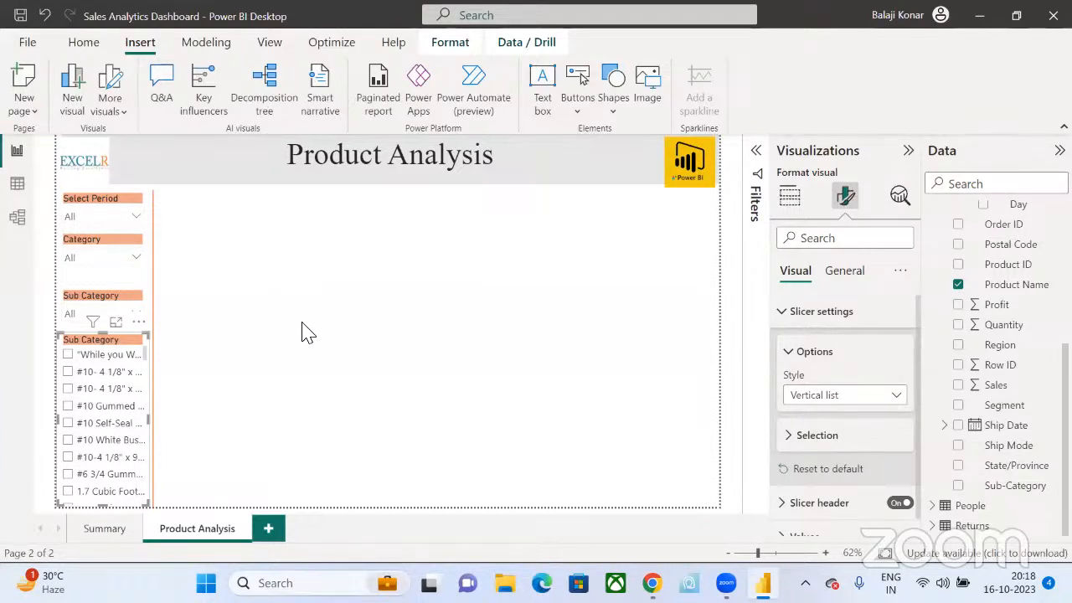
- Move the Sub Category slicer and the Product Name list slicer up slightly to even out the spacing between slicers
{"action": "left_click", "coordinate": [88, 297]}
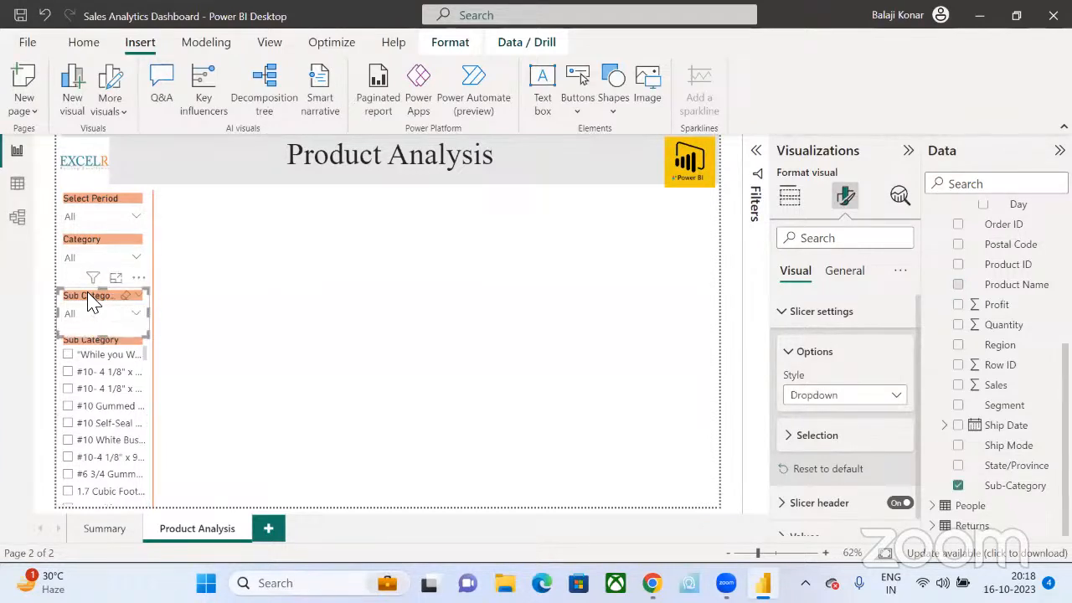
{"action": "left_click_drag", "start_coordinate": [88, 297], "coordinate": [92, 290]}
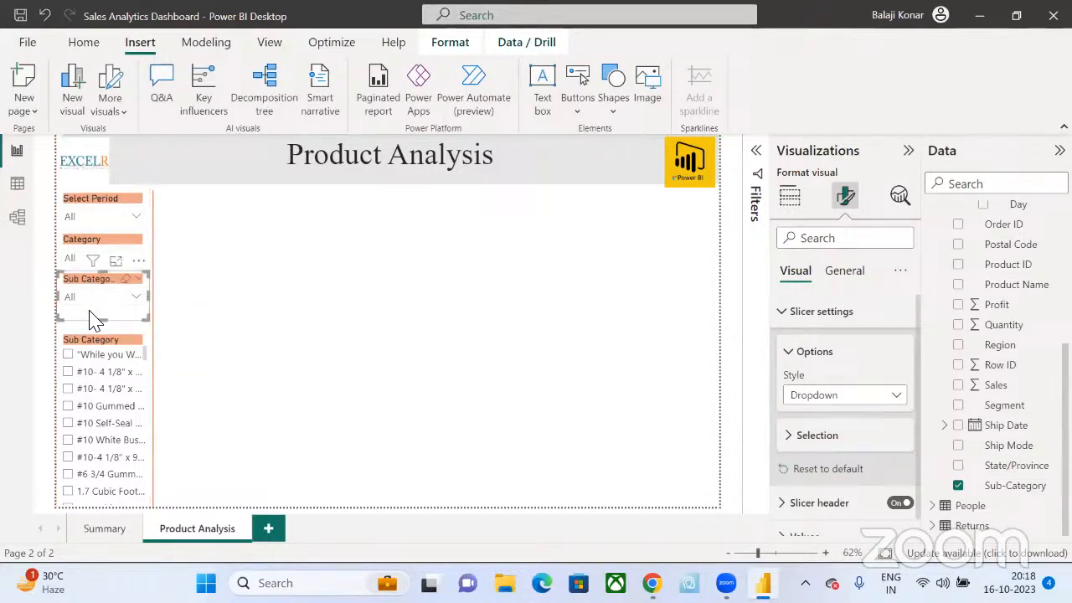
{"action": "left_click_drag", "start_coordinate": [93, 340], "coordinate": [102, 312]}
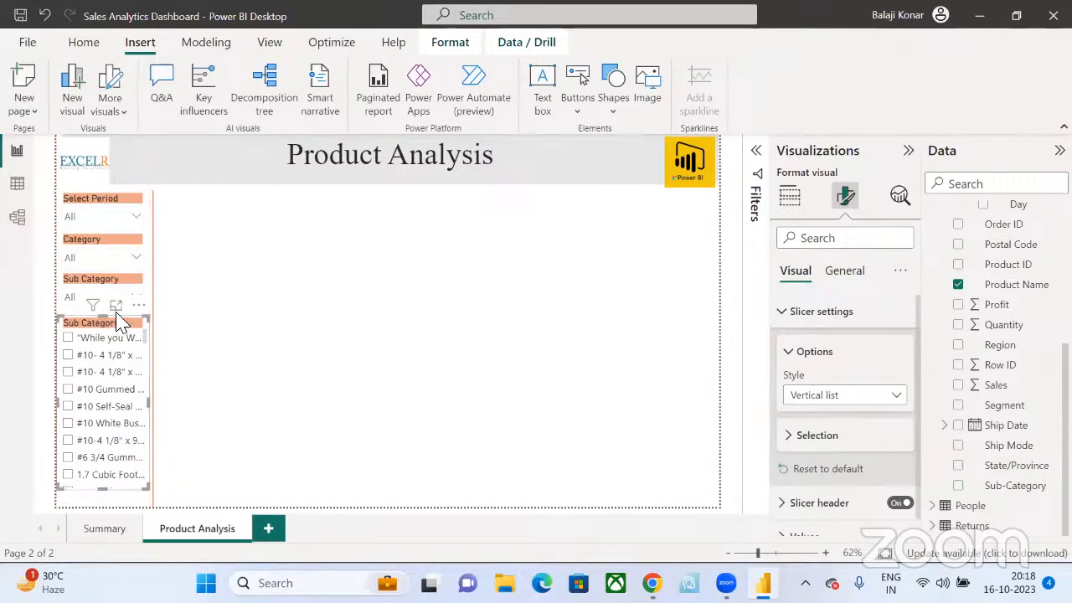
{"action": "left_click", "coordinate": [238, 406]}
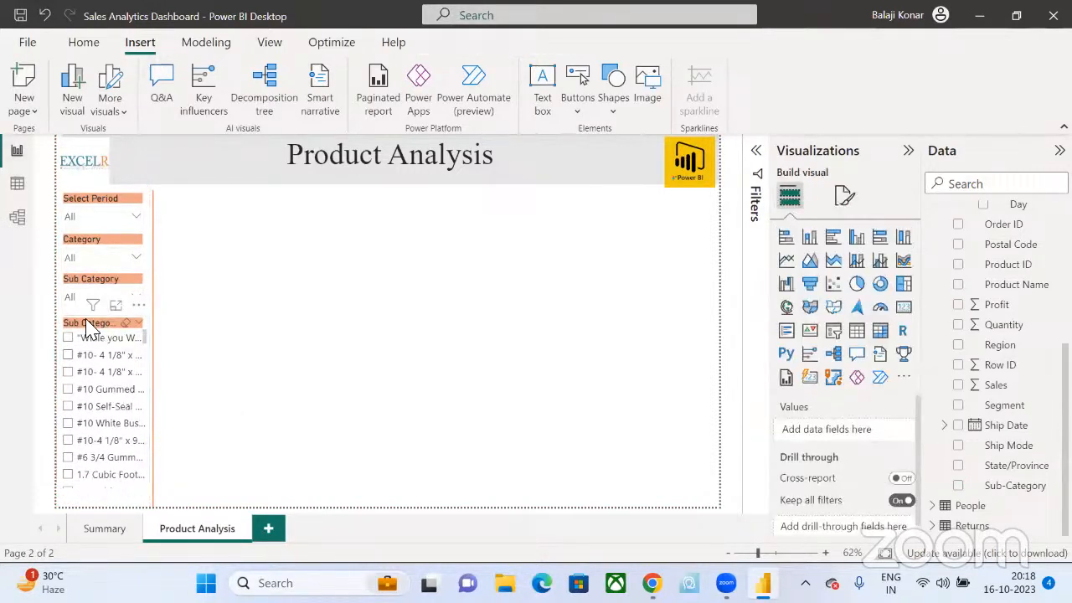
- Extend the Product Name list slicer down to the bottom edge of the page
{"action": "left_click", "coordinate": [105, 400]}
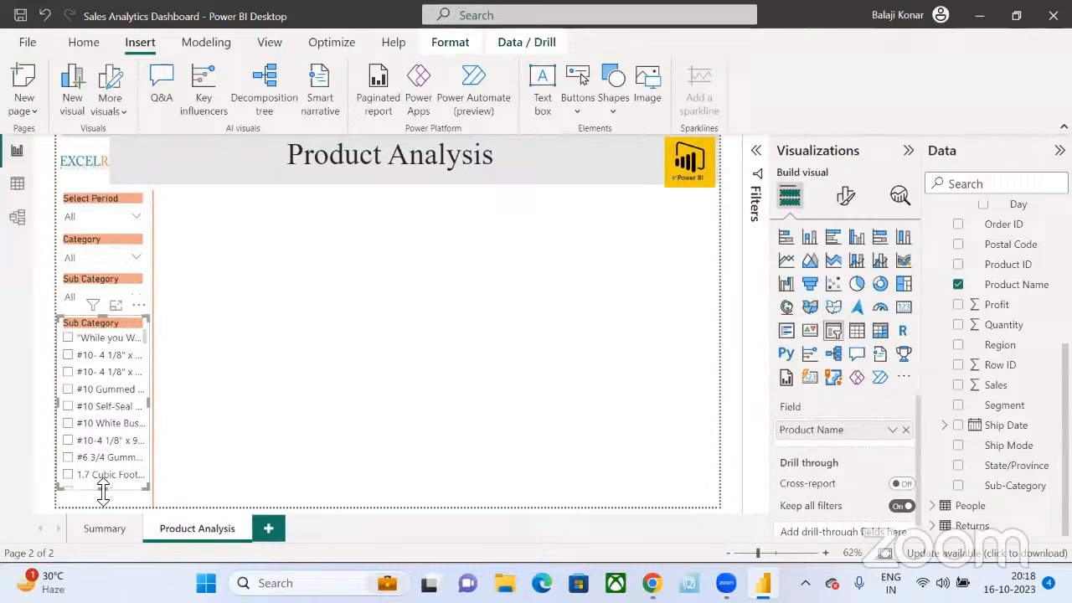
{"action": "left_click_drag", "start_coordinate": [101, 489], "coordinate": [94, 526]}
{"action": "left_click", "coordinate": [323, 390]}
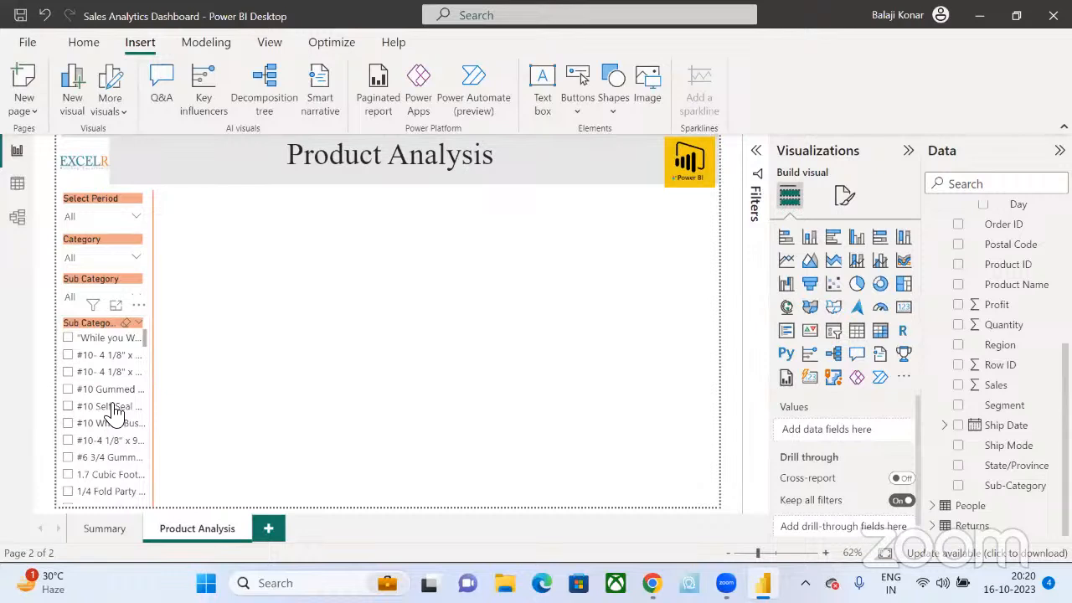
- Examine the list of product names in the Product Name slicer
{"action": "scroll", "coordinate": [115, 412], "scroll_direction": "down", "scroll_amount": 3}
{"action": "scroll", "coordinate": [115, 412], "scroll_direction": "down", "scroll_amount": 15}
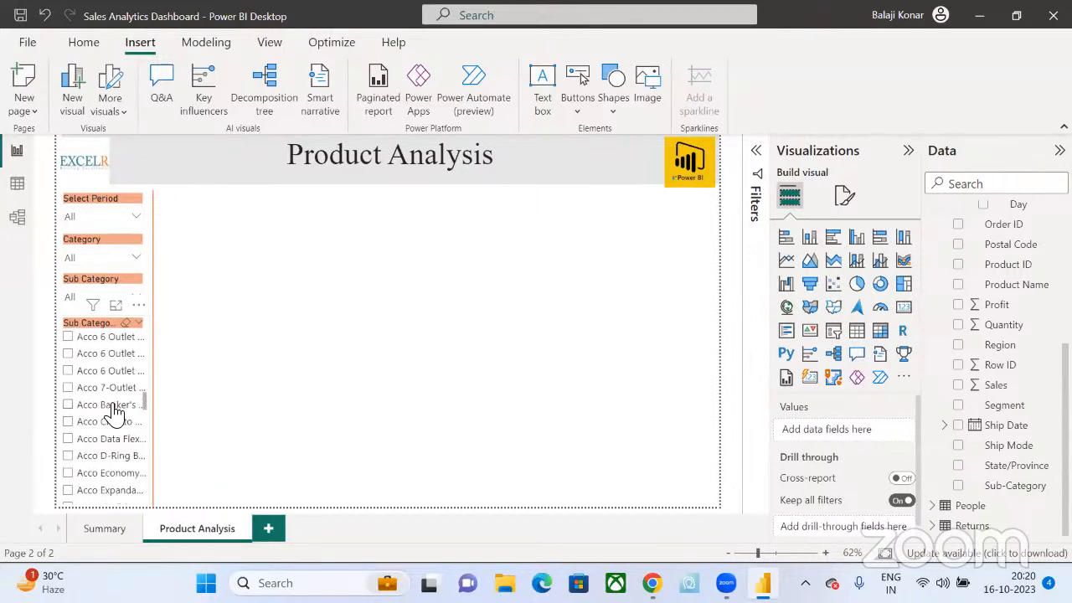
{"action": "scroll", "coordinate": [114, 413], "scroll_direction": "down", "scroll_amount": 15}
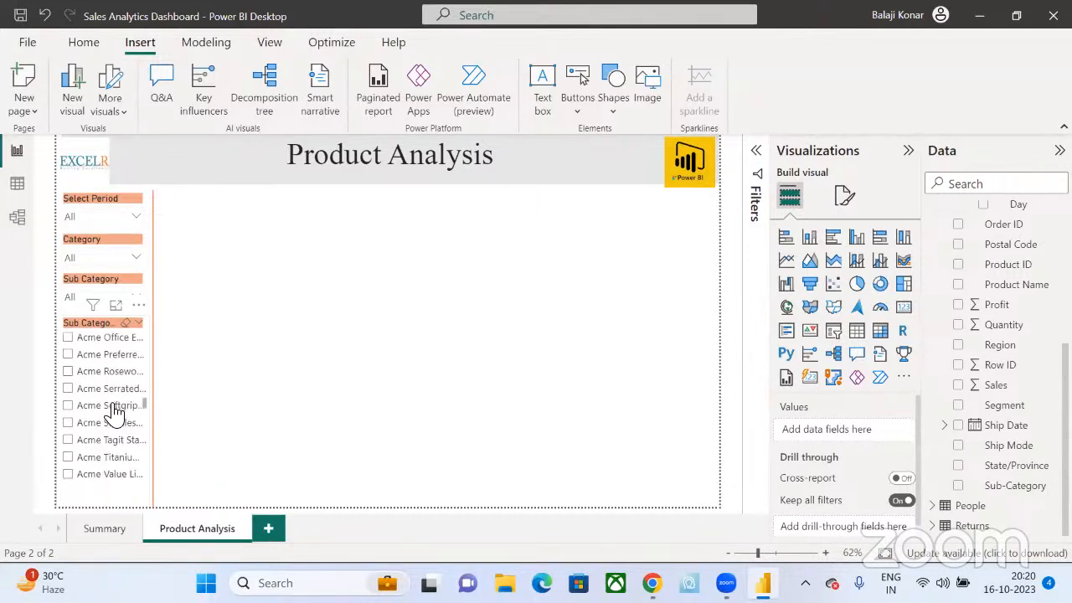
{"action": "scroll", "coordinate": [115, 413], "scroll_direction": "down", "scroll_amount": 5}
{"action": "scroll", "coordinate": [115, 413], "scroll_direction": "down", "scroll_amount": 15}
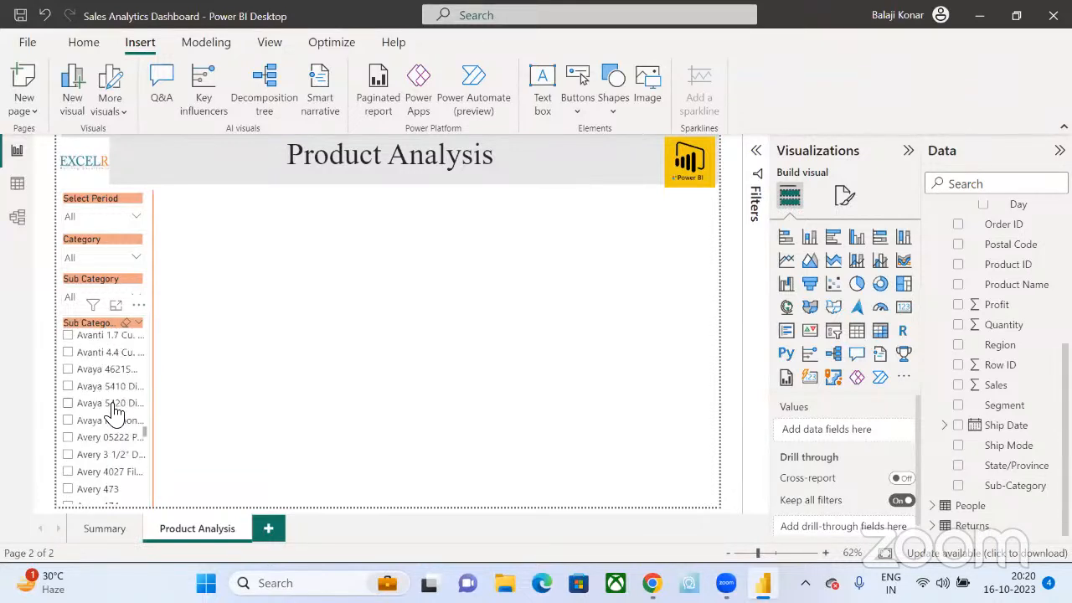
{"action": "scroll", "coordinate": [115, 413], "scroll_direction": "down", "scroll_amount": 1}
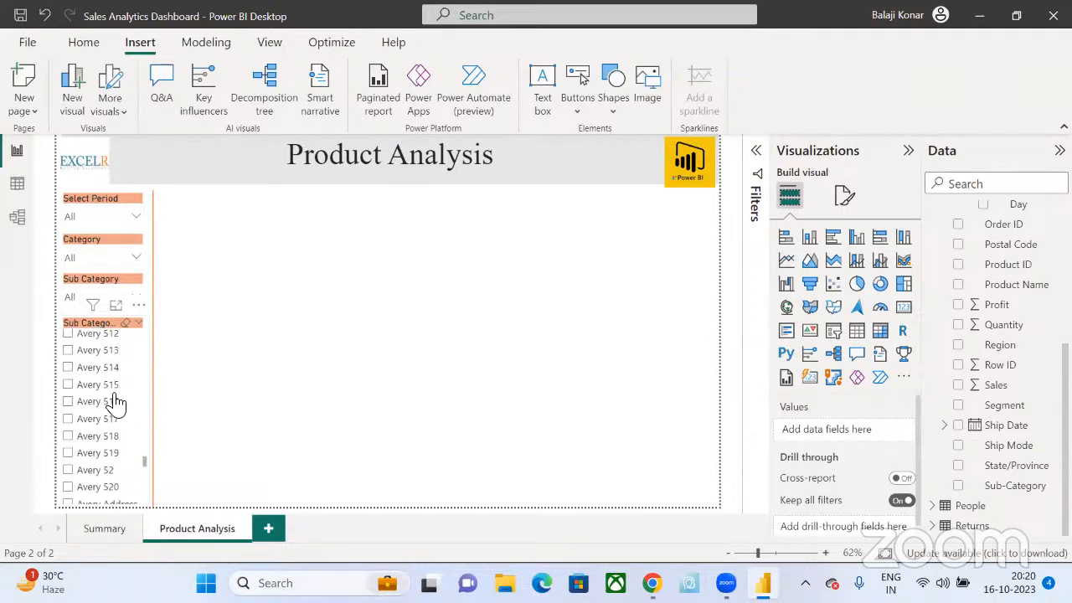
{"action": "scroll", "coordinate": [115, 405], "scroll_direction": "up", "scroll_amount": 3}
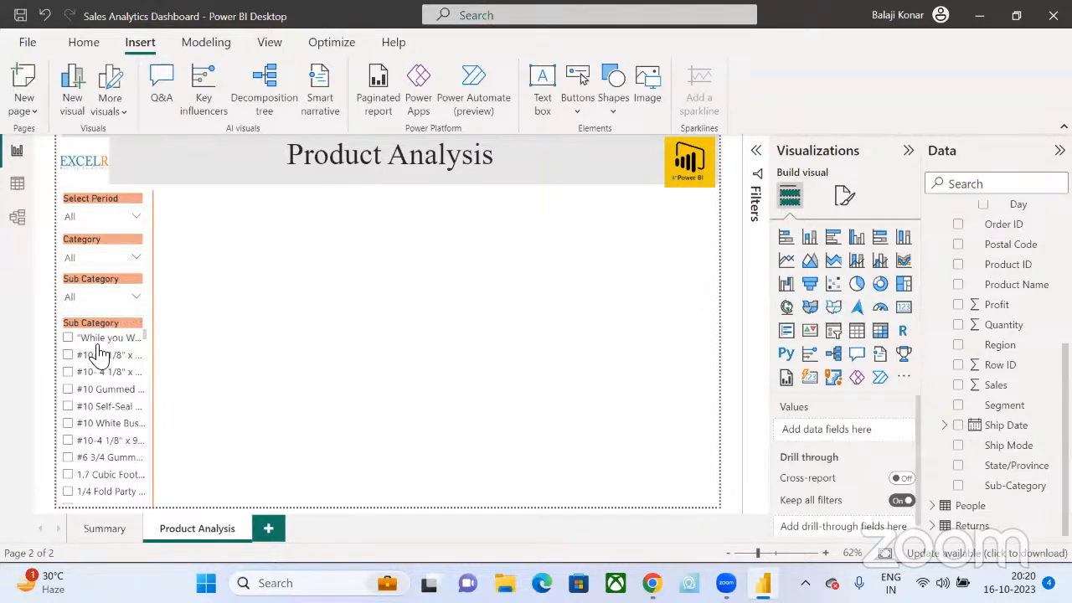
{"action": "scroll", "coordinate": [96, 466], "scroll_direction": "down", "scroll_amount": 10}
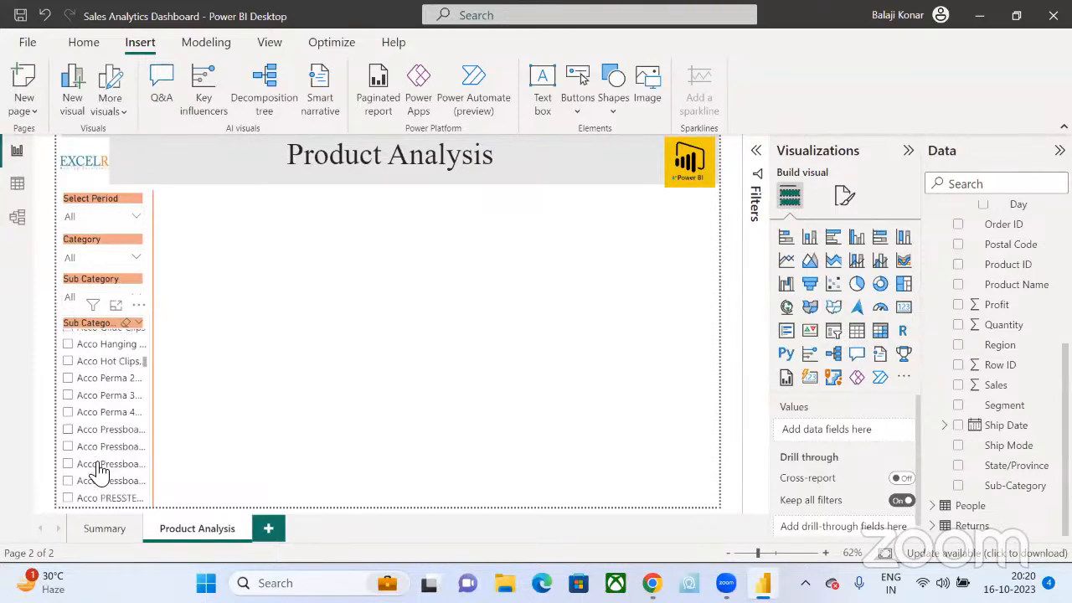
{"action": "scroll", "coordinate": [96, 469], "scroll_direction": "up", "scroll_amount": 10}
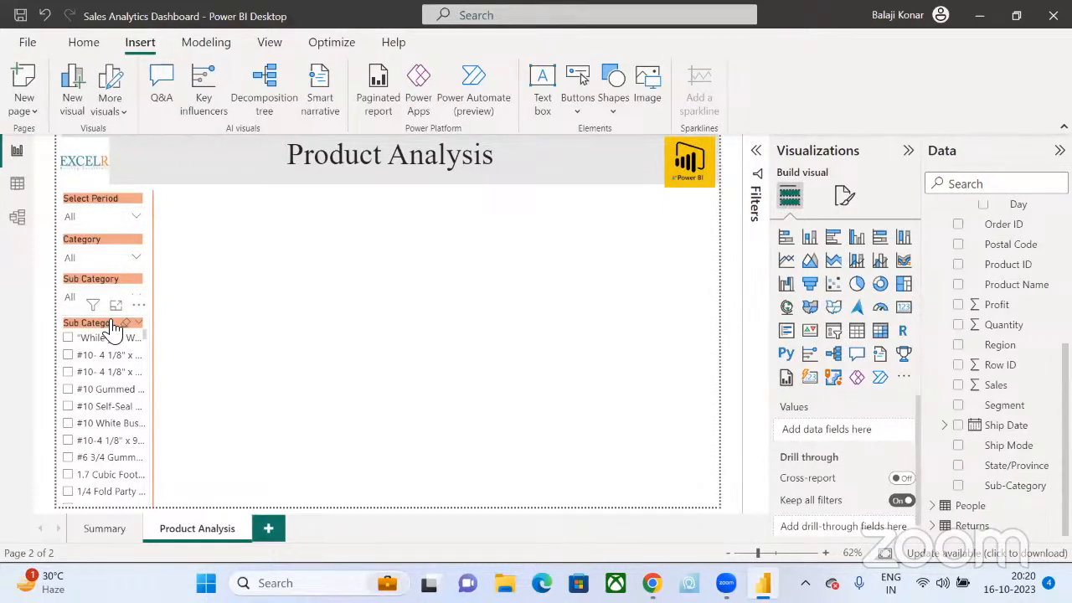
- Turn on the search box in the Product Name slicer
{"action": "left_click", "coordinate": [138, 305]}
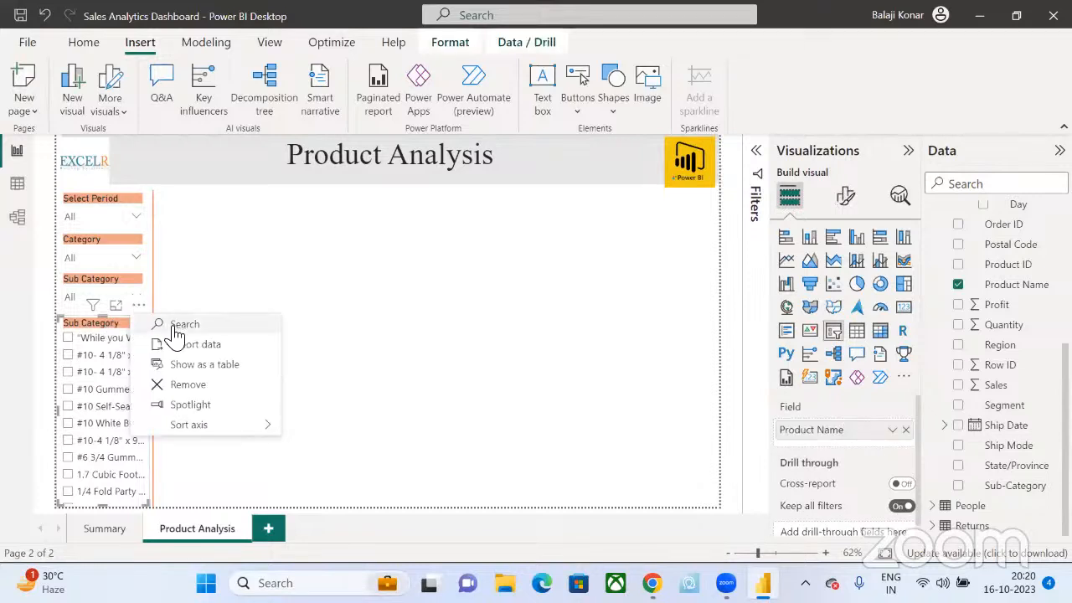
{"action": "left_click", "coordinate": [176, 325]}
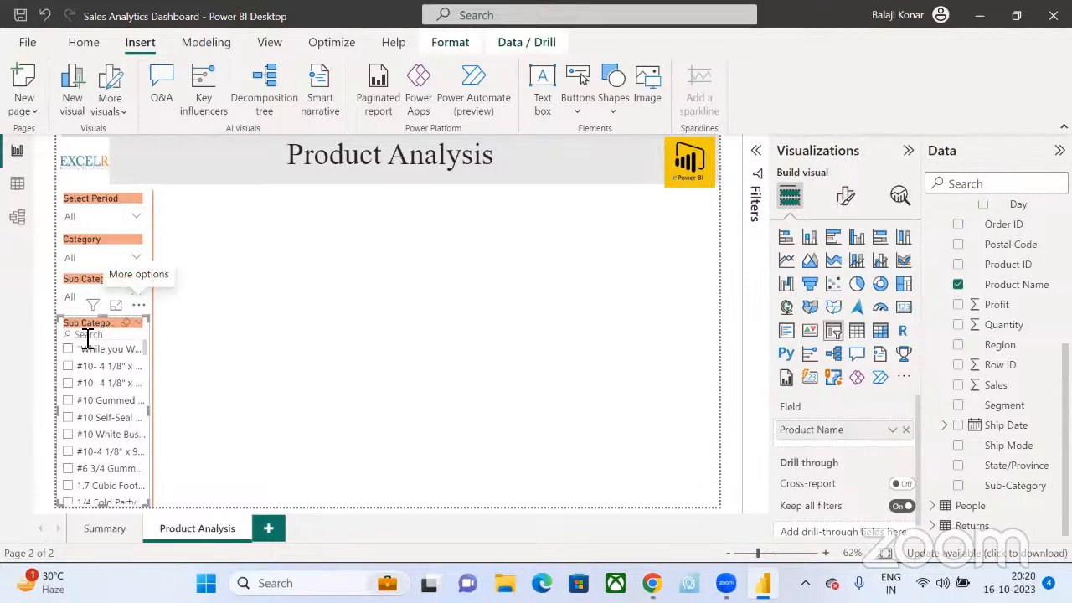
{"action": "left_click", "coordinate": [140, 306]}
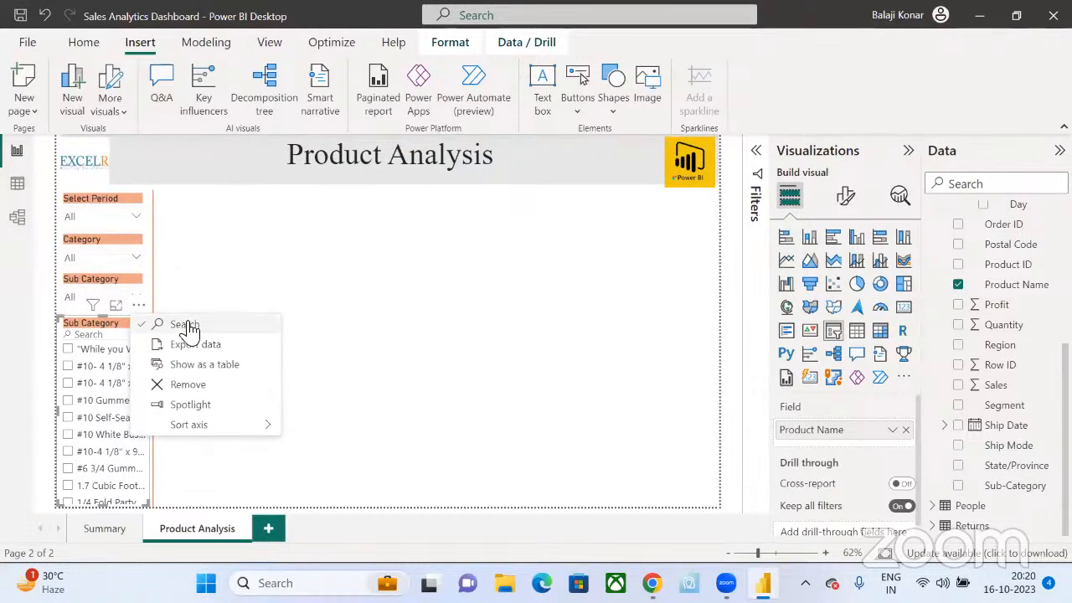
{"action": "left_click", "coordinate": [186, 326]}
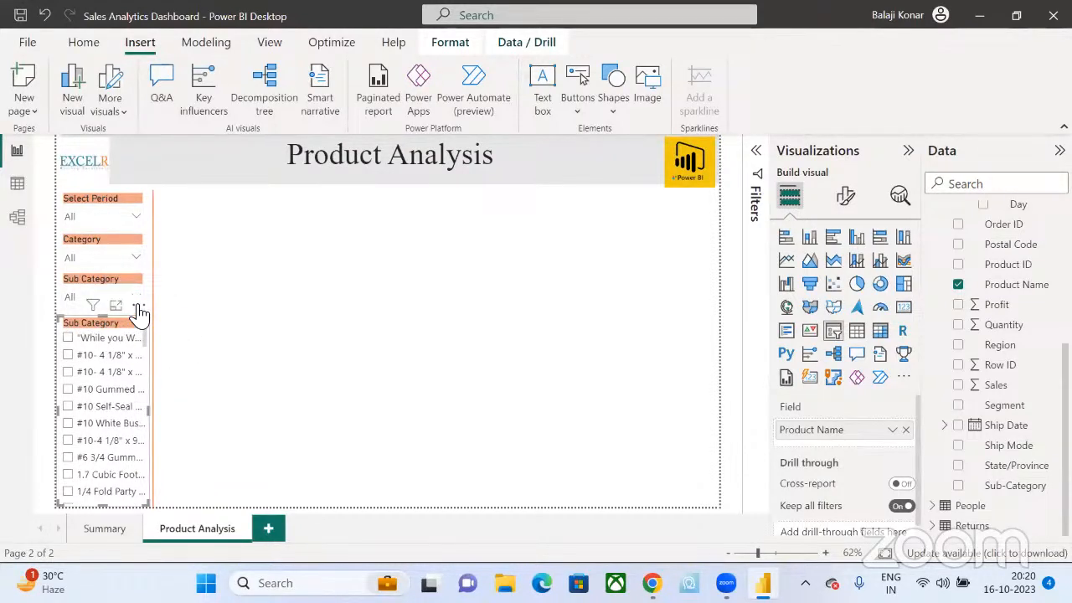
{"action": "left_click", "coordinate": [138, 308]}
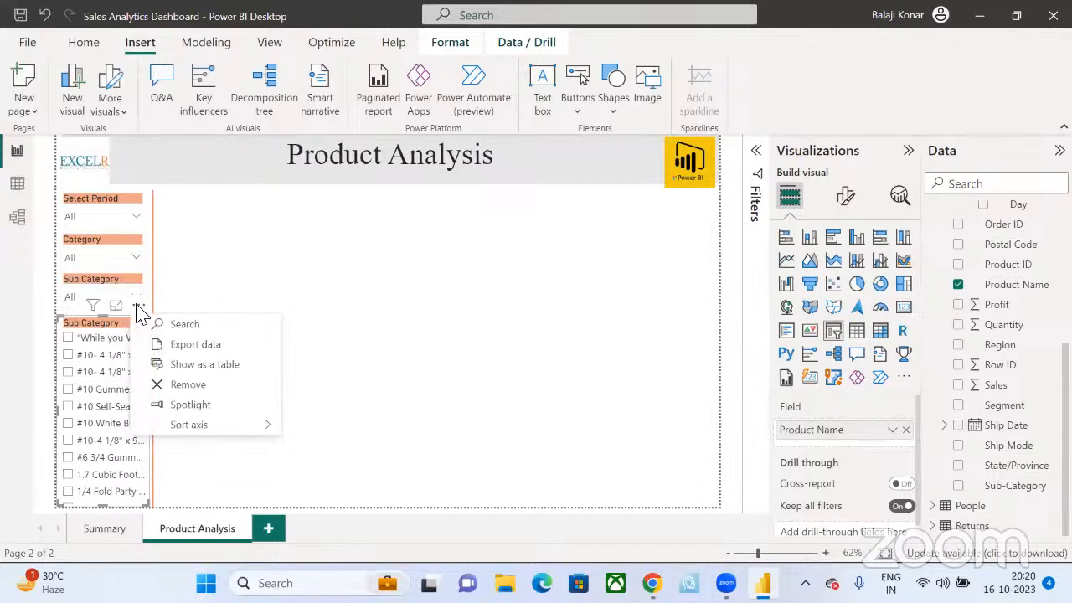
{"action": "left_click", "coordinate": [208, 332]}
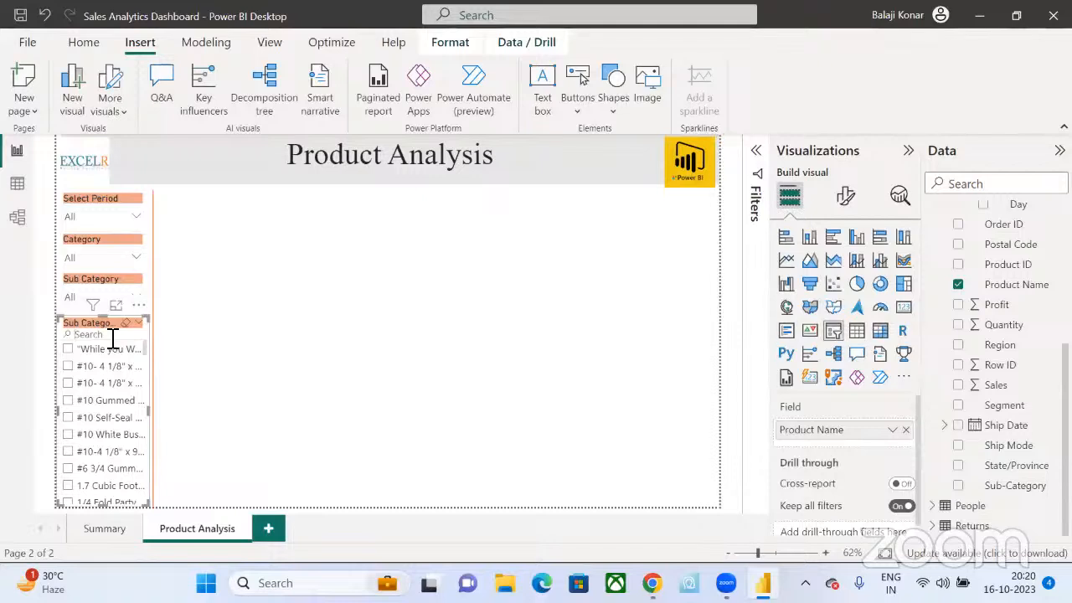
- Search the Product Name slicer for "staple", look through the matching products and clear the search
{"action": "left_click", "coordinate": [113, 334]}
{"action": "type", "text": "sta"}
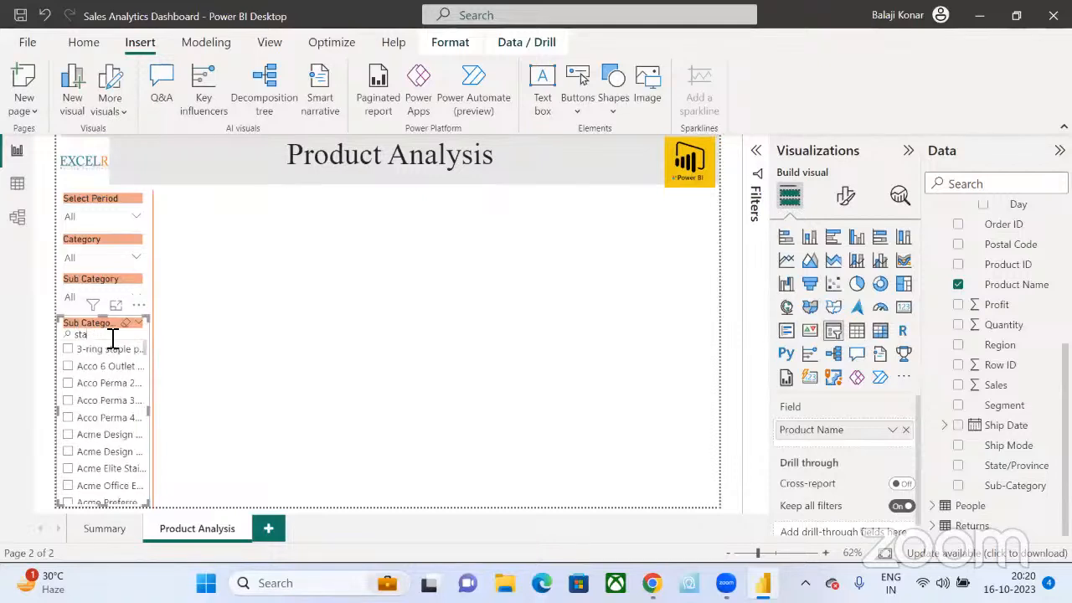
{"action": "type", "text": "ple"}
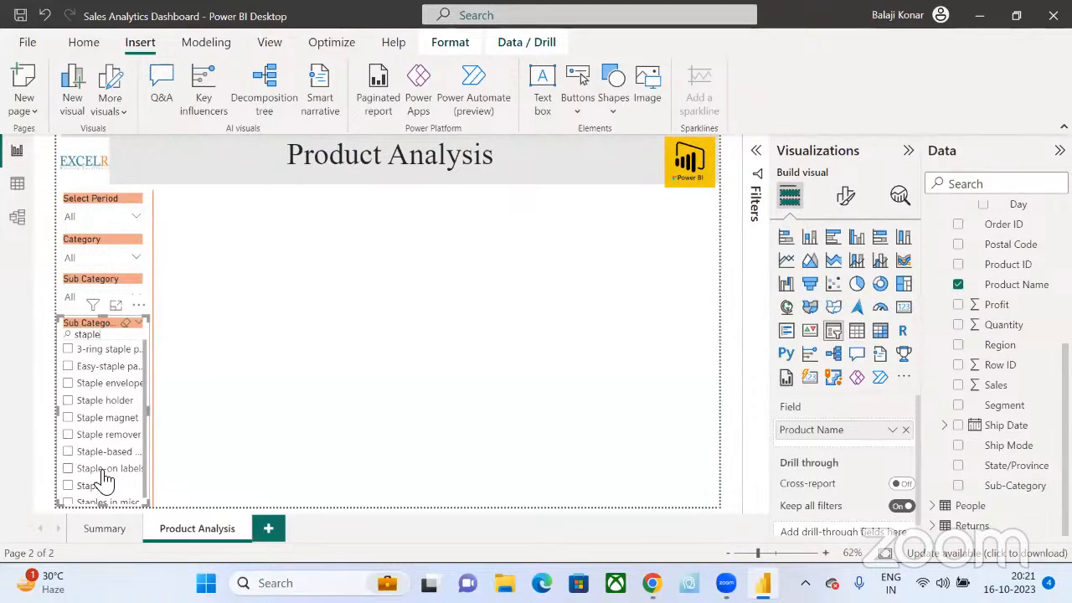
{"action": "scroll", "coordinate": [103, 478], "scroll_direction": "down", "scroll_amount": 1}
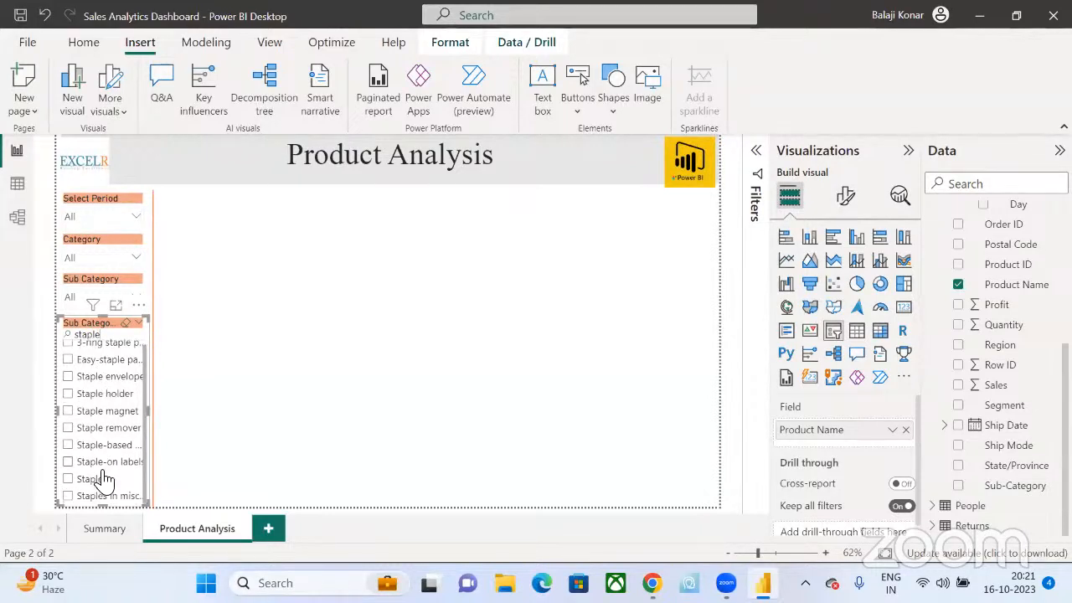
{"action": "left_click", "coordinate": [130, 329]}
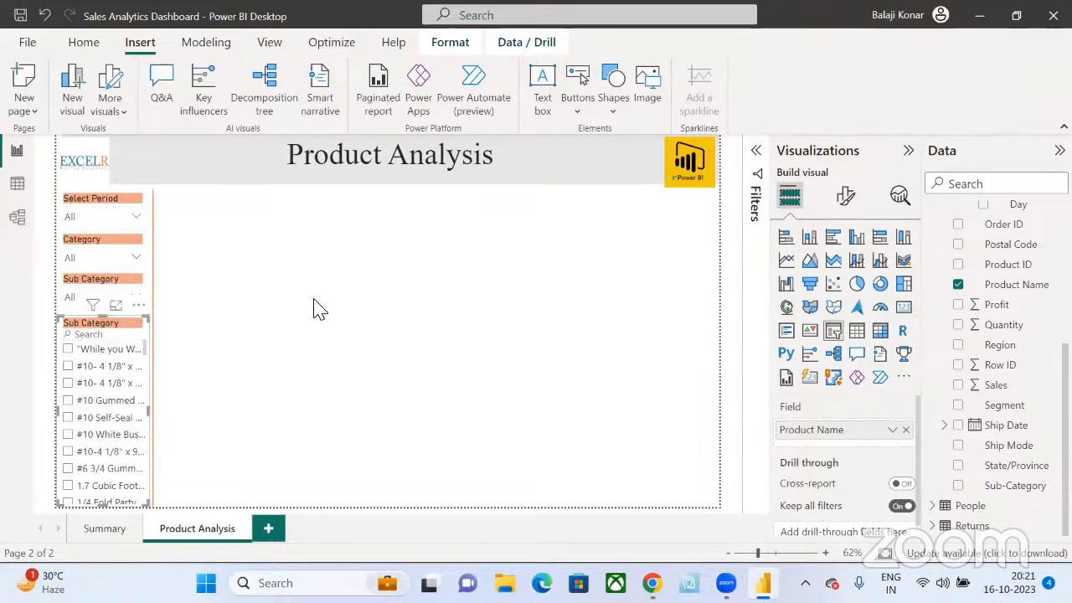
- Search the Product Name slicer for "staples", select Staples, and clear the selection
{"action": "left_click", "coordinate": [121, 333]}
{"action": "type", "text": "staples"}
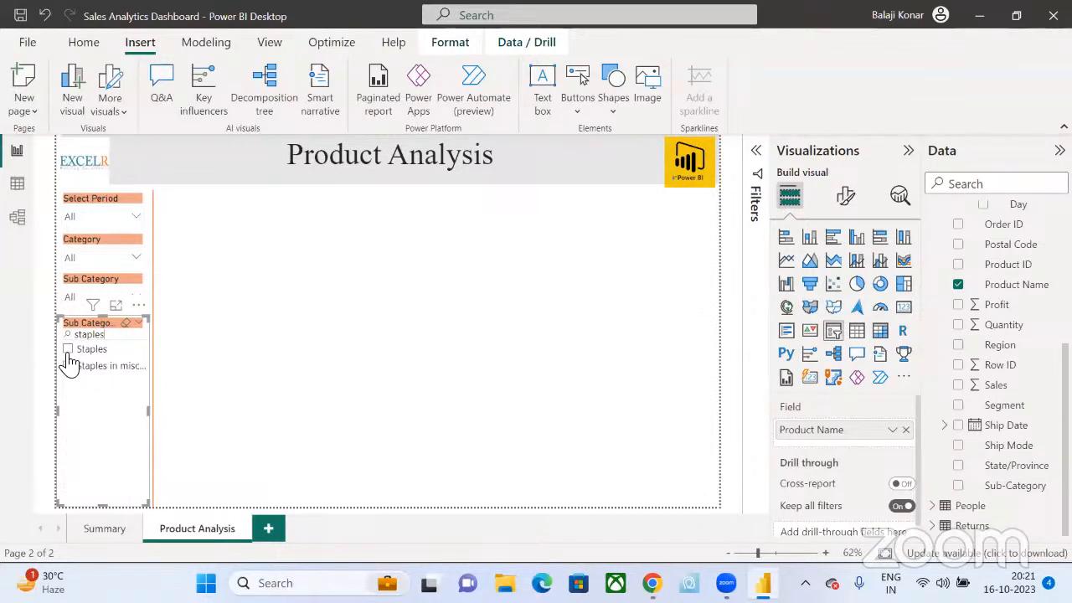
{"action": "left_click", "coordinate": [68, 349]}
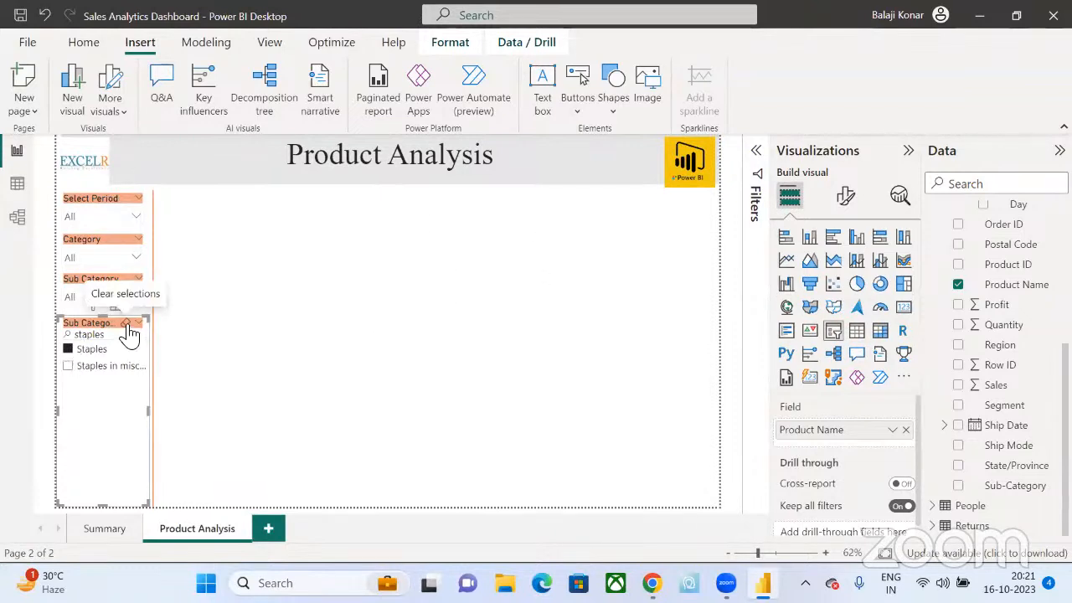
{"action": "left_click", "coordinate": [125, 323]}
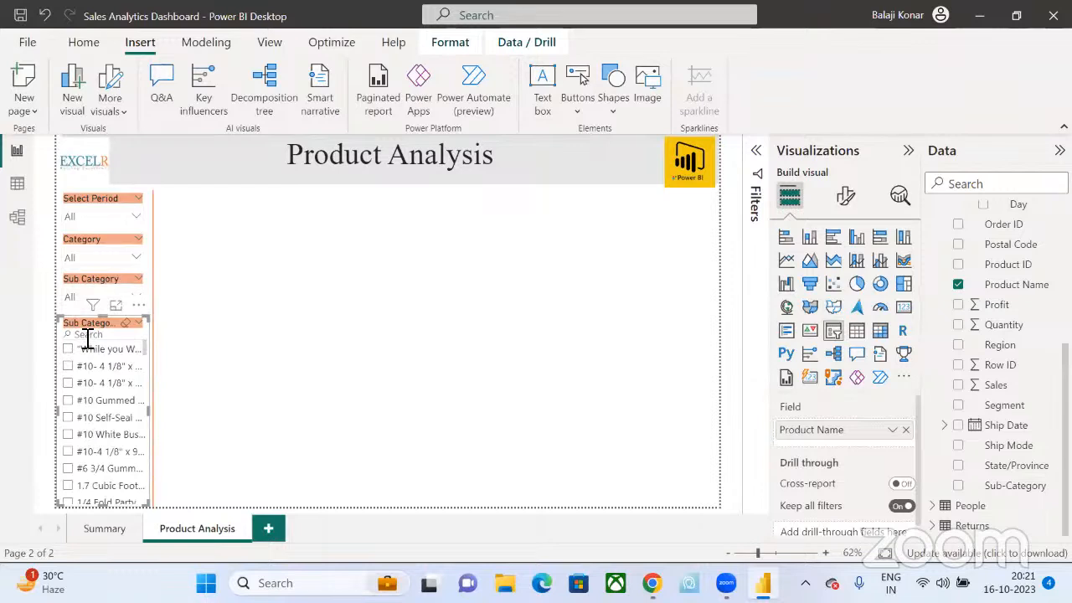
{"action": "left_click", "coordinate": [138, 305]}
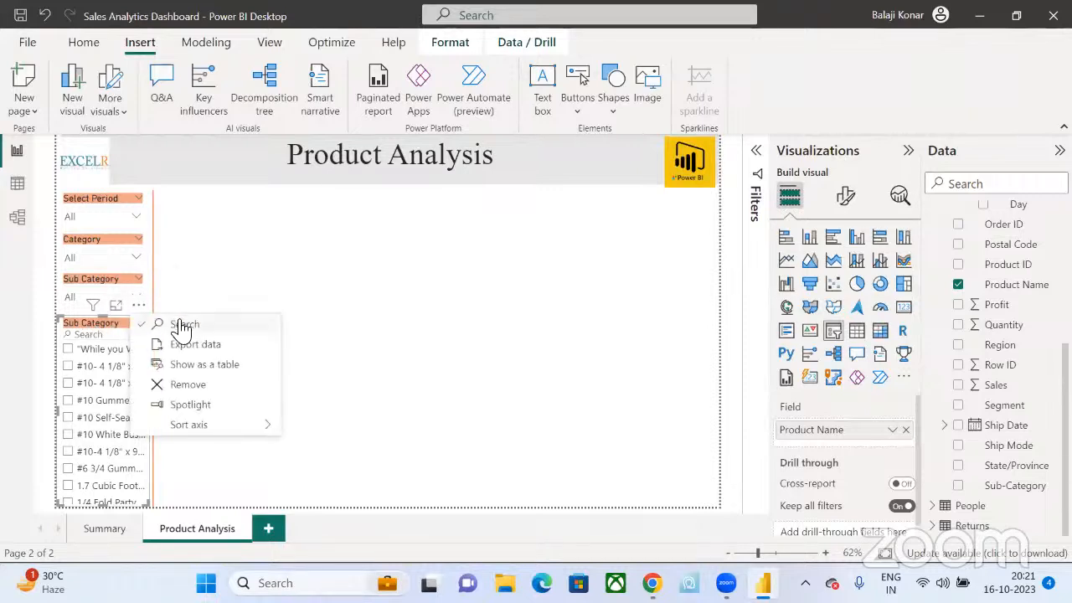
{"action": "left_click", "coordinate": [281, 212]}
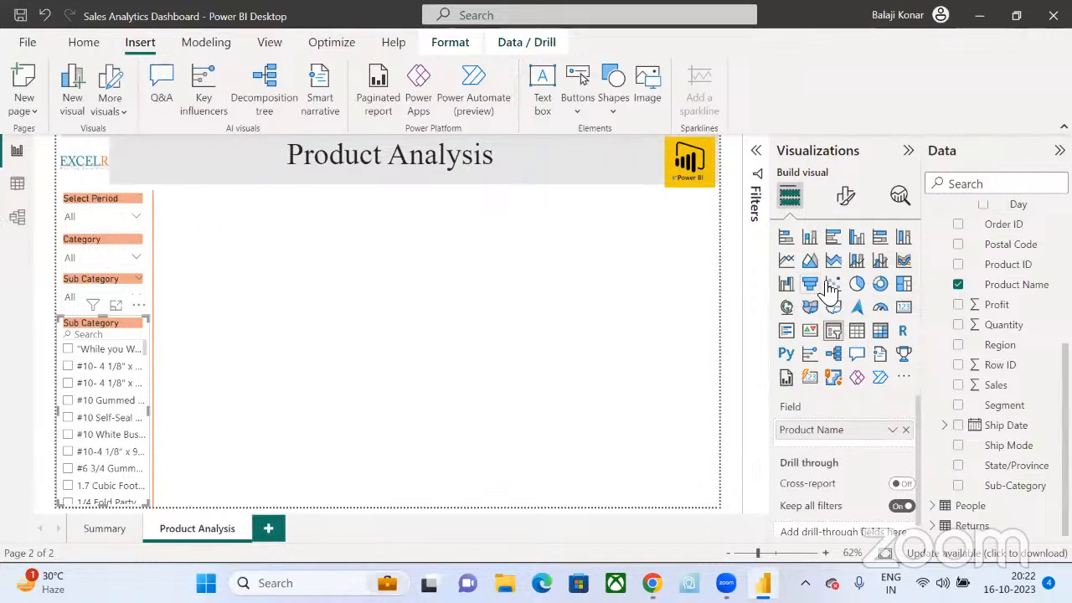
{"action": "left_click", "coordinate": [856, 285]}
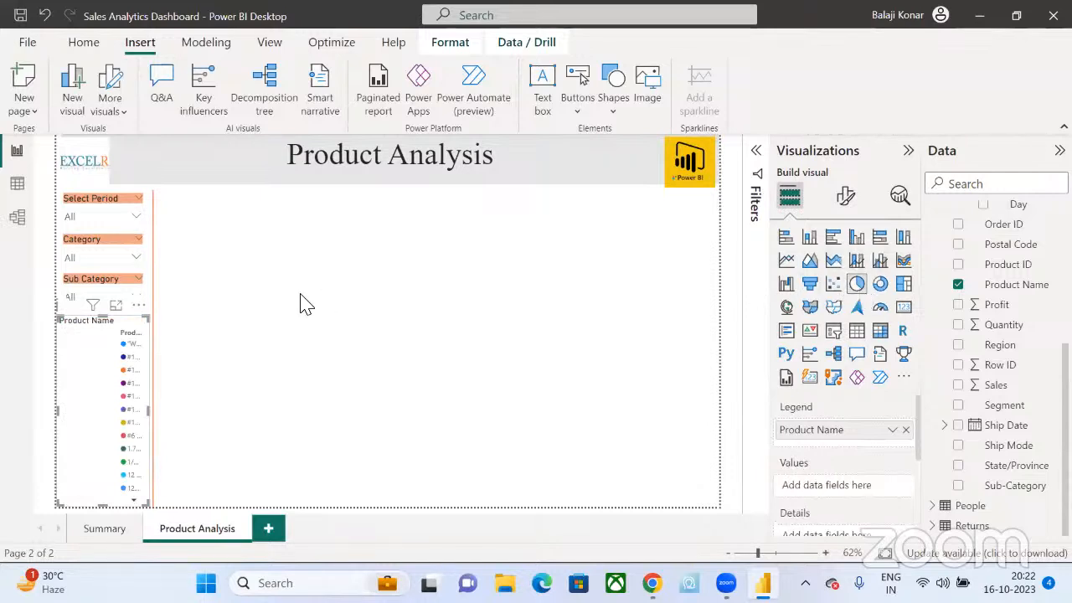
{"action": "key", "text": "ctrl+z"}
- Add a pie chart of Sales by Category and shrink it to the upper-left part of the area beside the slicers
{"action": "left_click", "coordinate": [256, 256]}
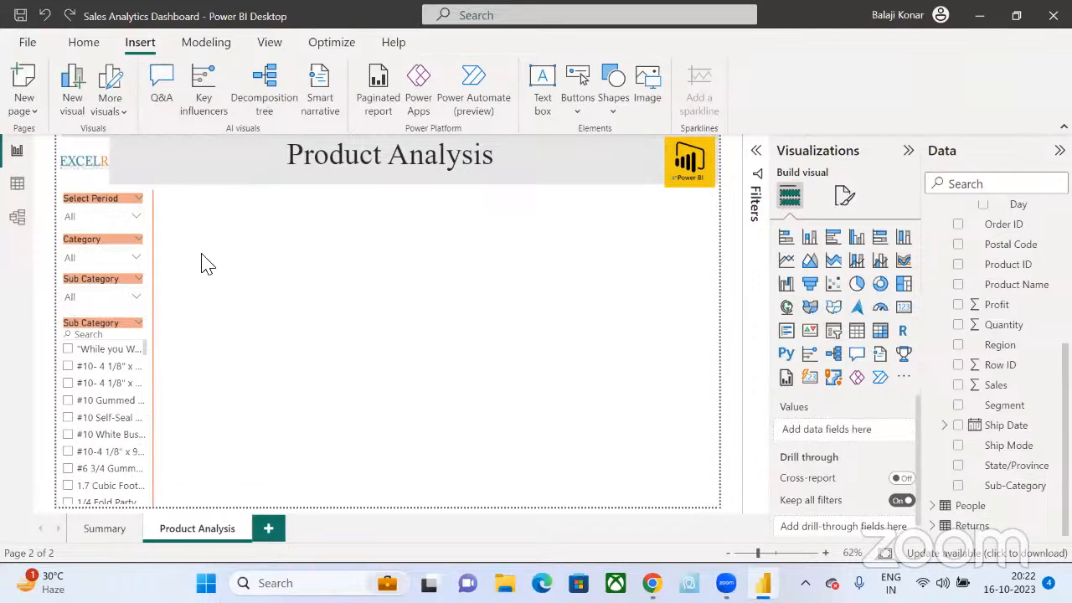
{"action": "left_click", "coordinate": [857, 285]}
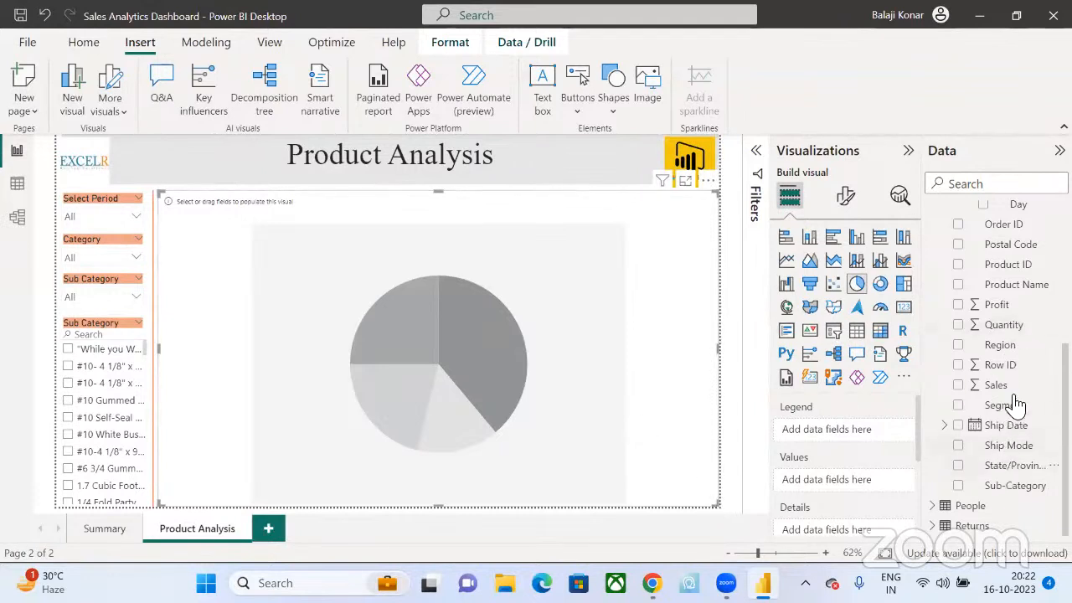
{"action": "scroll", "coordinate": [1009, 385], "scroll_direction": "up", "scroll_amount": 5}
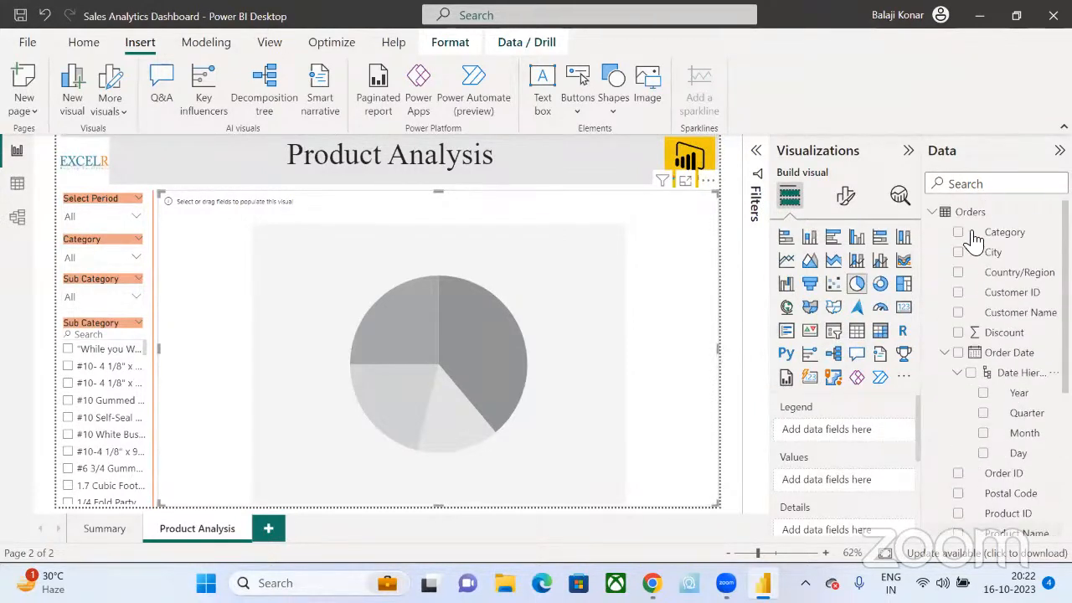
{"action": "left_click", "coordinate": [958, 232]}
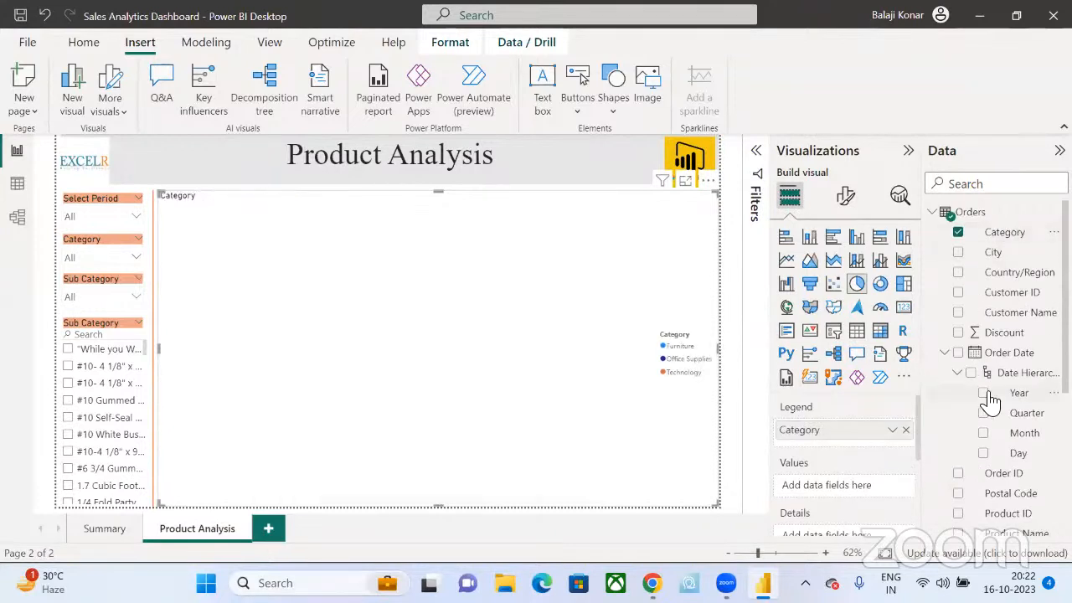
{"action": "scroll", "coordinate": [988, 385], "scroll_direction": "down", "scroll_amount": 3}
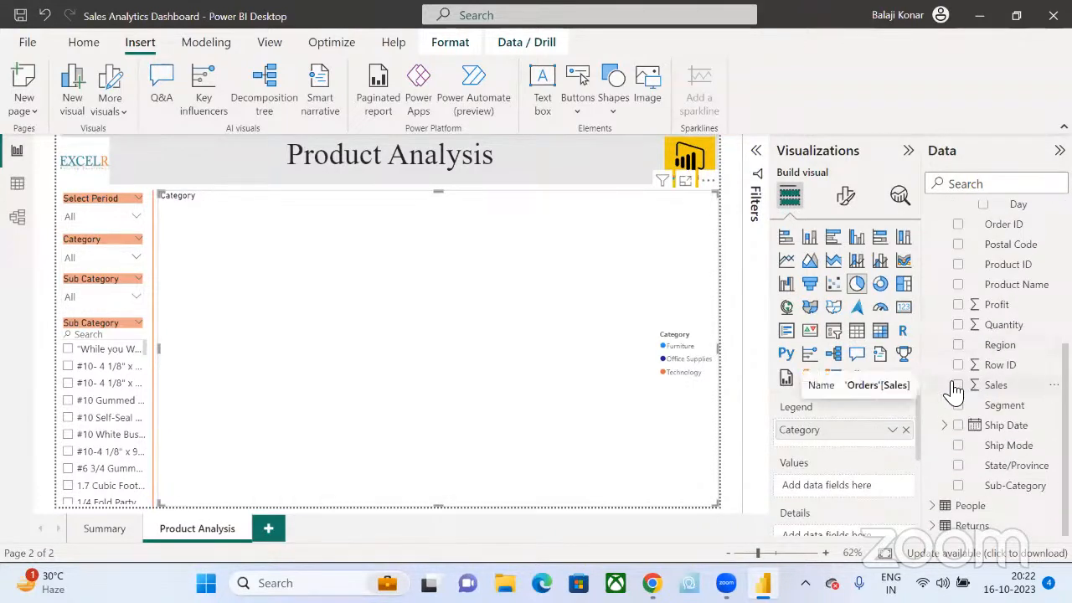
{"action": "left_click", "coordinate": [957, 385]}
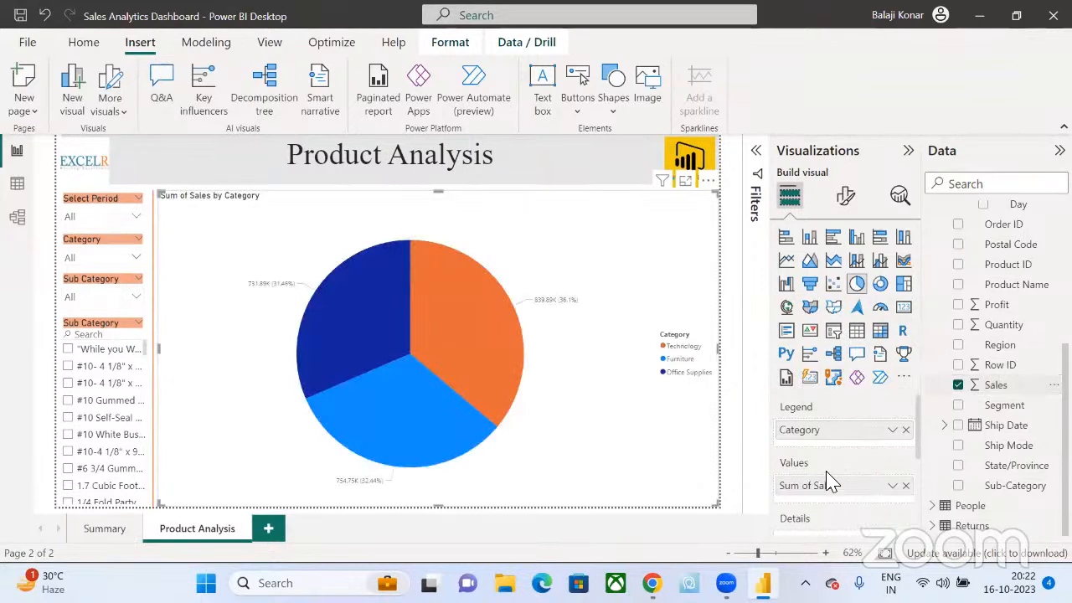
{"action": "left_click_drag", "start_coordinate": [713, 506], "coordinate": [397, 352]}
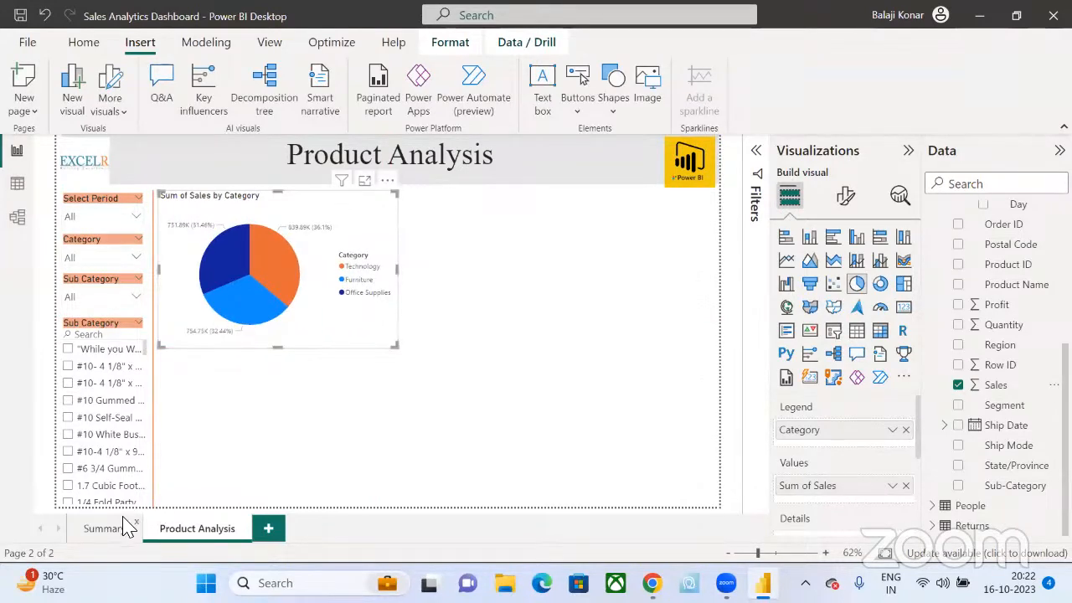
- Copy the formatting of the Summary page's Sales by Category donut chart onto the Product Analysis page's pie chart
{"action": "left_click", "coordinate": [126, 526]}
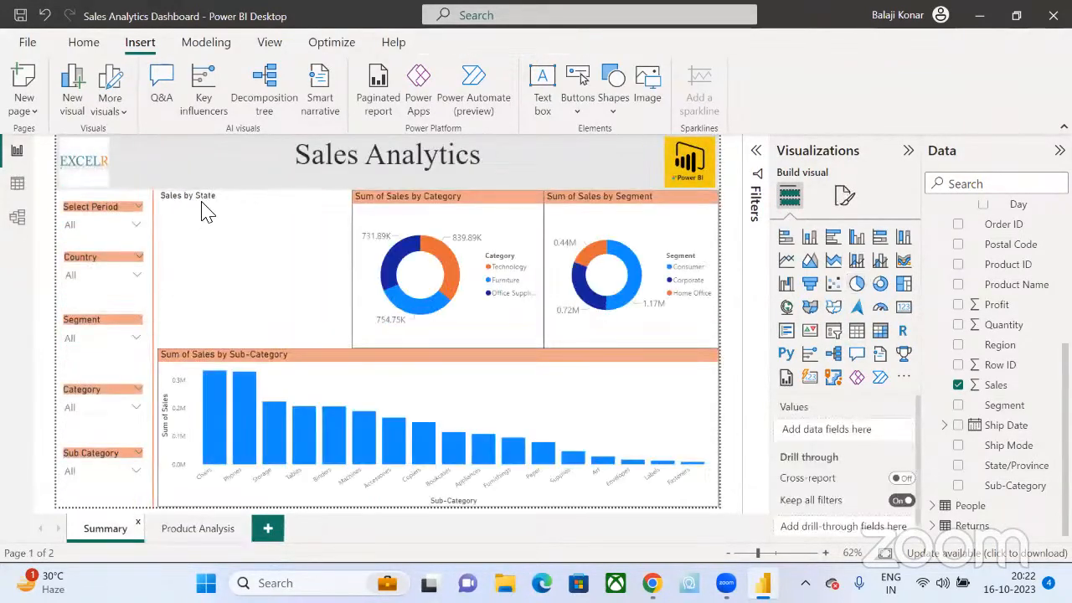
{"action": "left_click", "coordinate": [315, 192]}
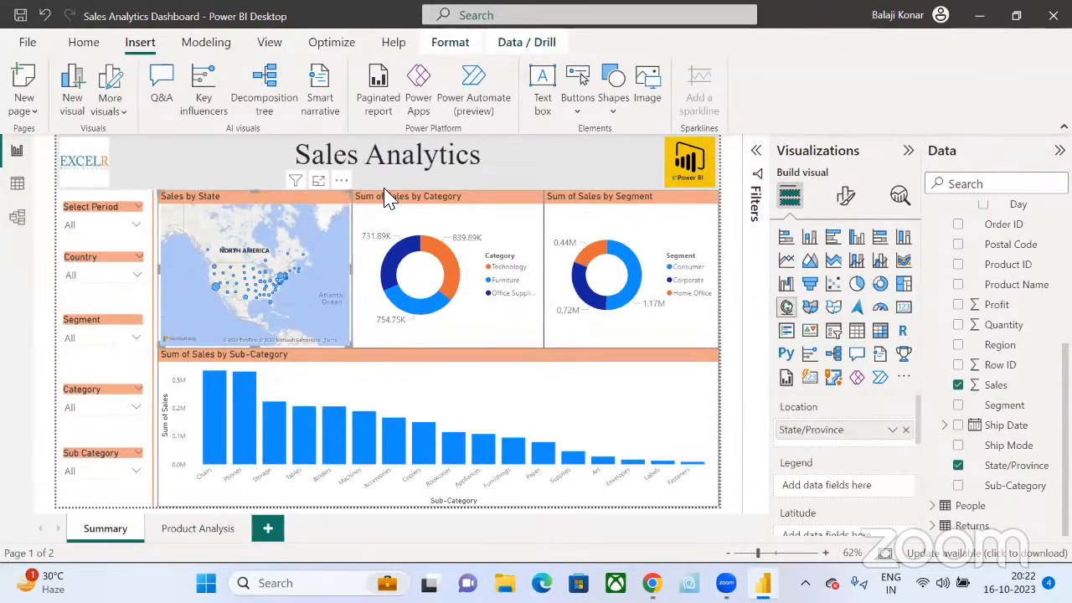
{"action": "left_click", "coordinate": [324, 191]}
{"action": "left_click", "coordinate": [387, 204]}
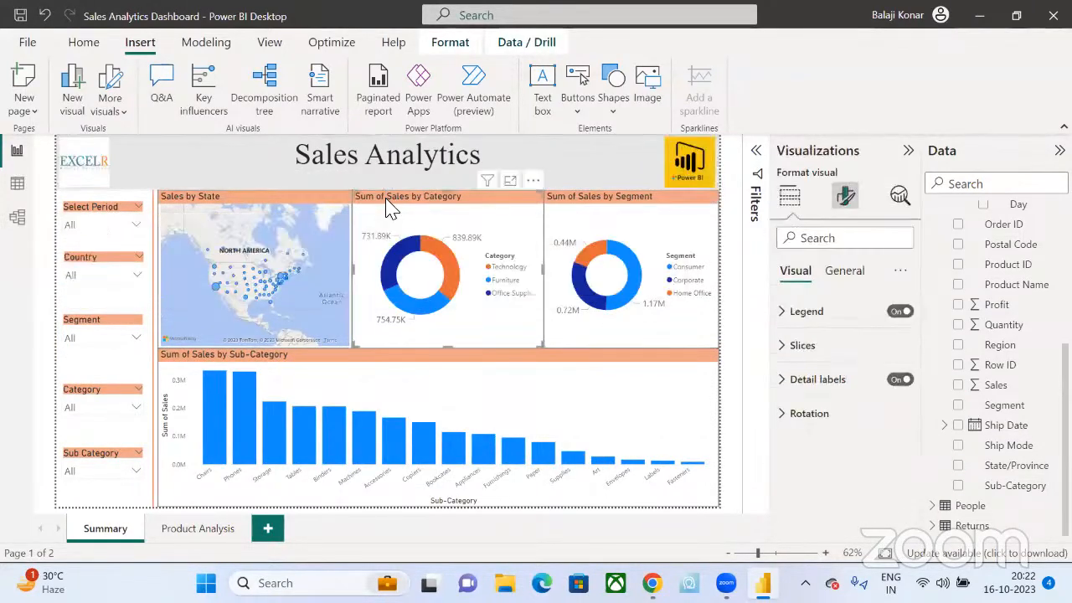
{"action": "left_click", "coordinate": [80, 41]}
{"action": "left_click", "coordinate": [107, 112]}
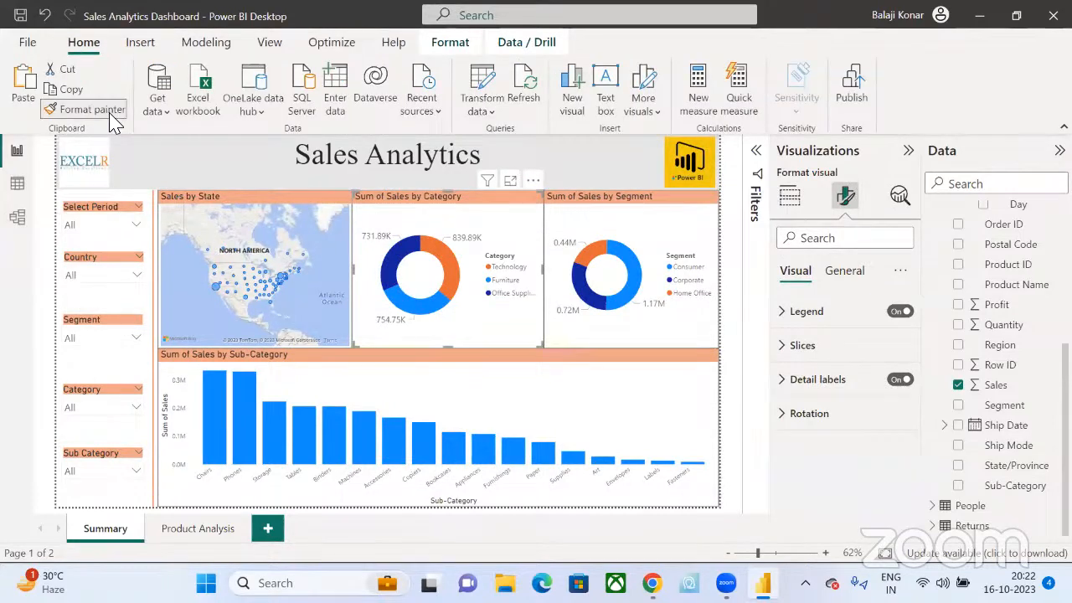
{"action": "left_click", "coordinate": [222, 531]}
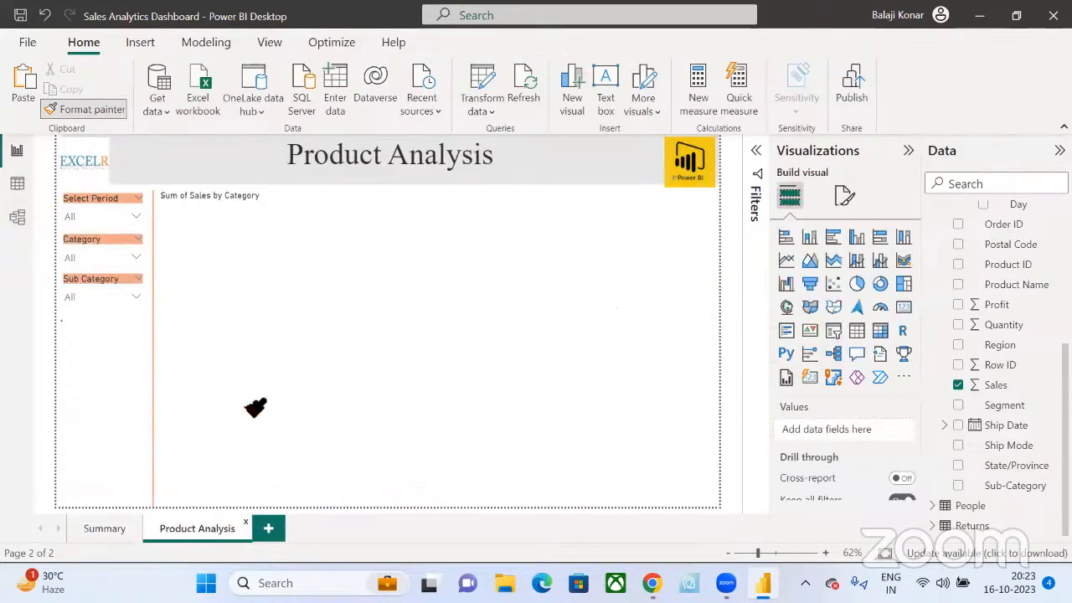
{"action": "left_click", "coordinate": [369, 219]}
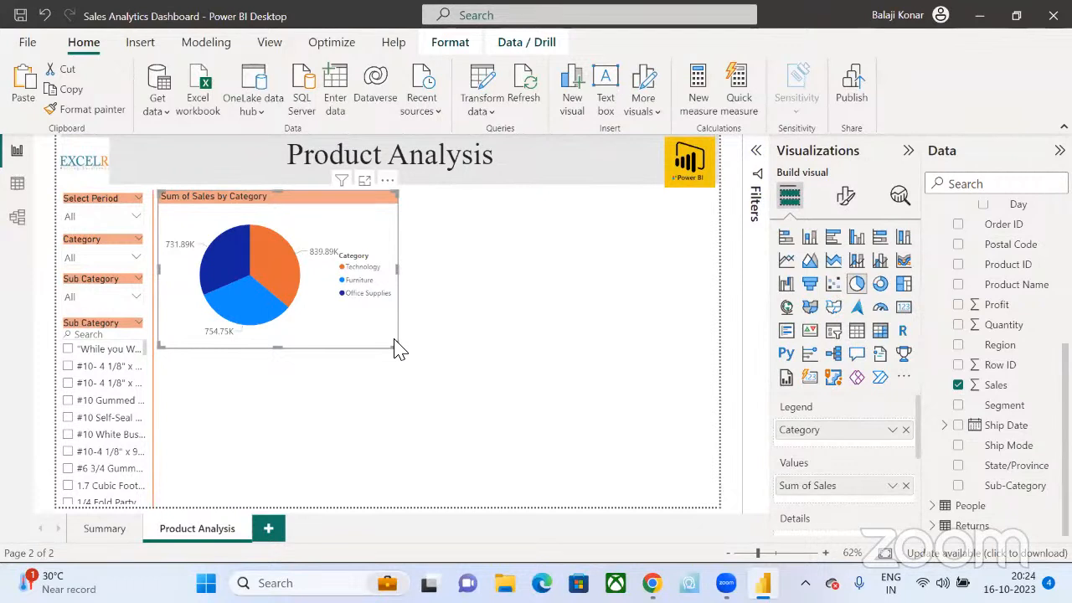
- Add a treemap of Sales by Sub-Category beside the pie chart, widened to the page's right edge
{"action": "left_click", "coordinate": [494, 234]}
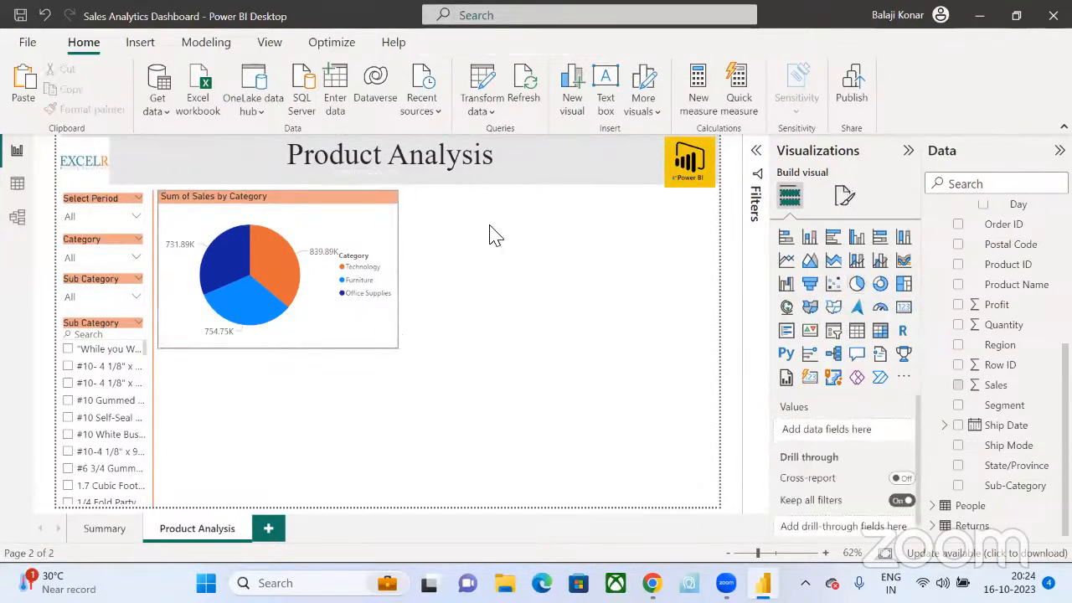
{"action": "left_click", "coordinate": [903, 284]}
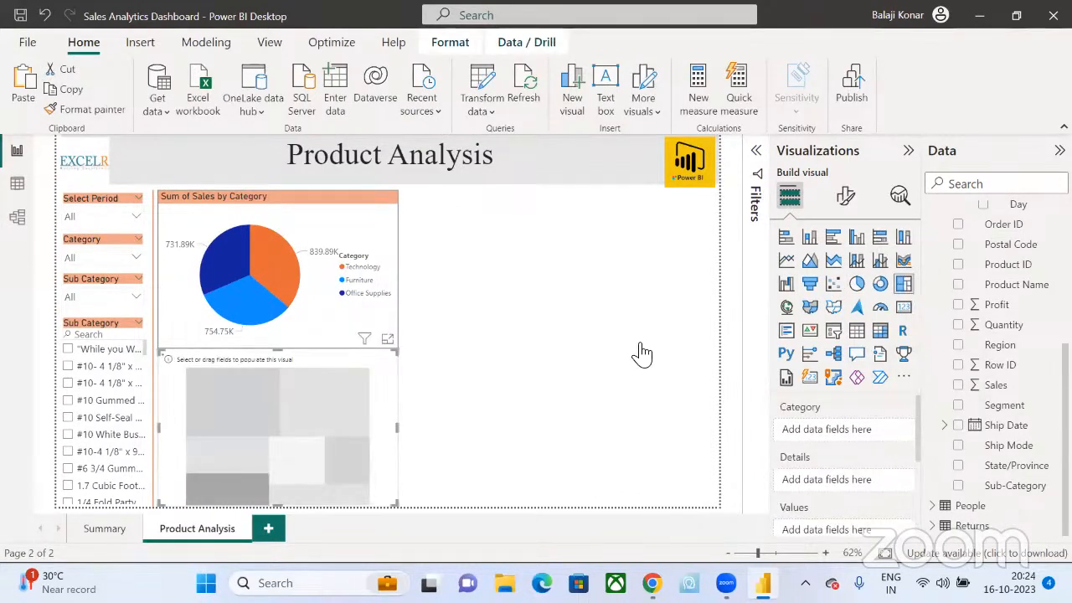
{"action": "left_click_drag", "start_coordinate": [339, 385], "coordinate": [571, 220]}
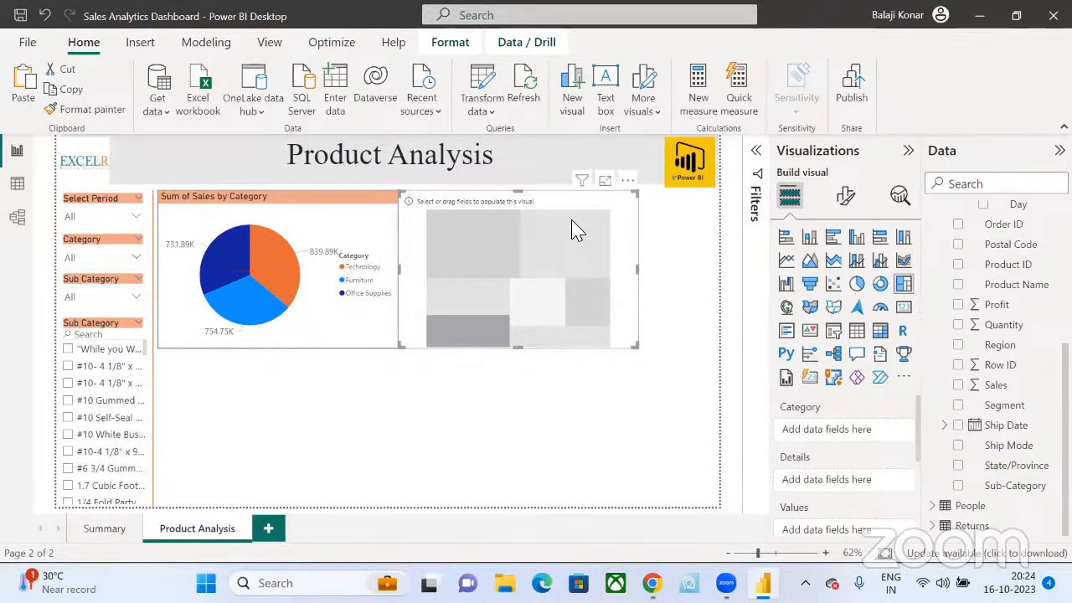
{"action": "left_click_drag", "start_coordinate": [637, 345], "coordinate": [718, 357]}
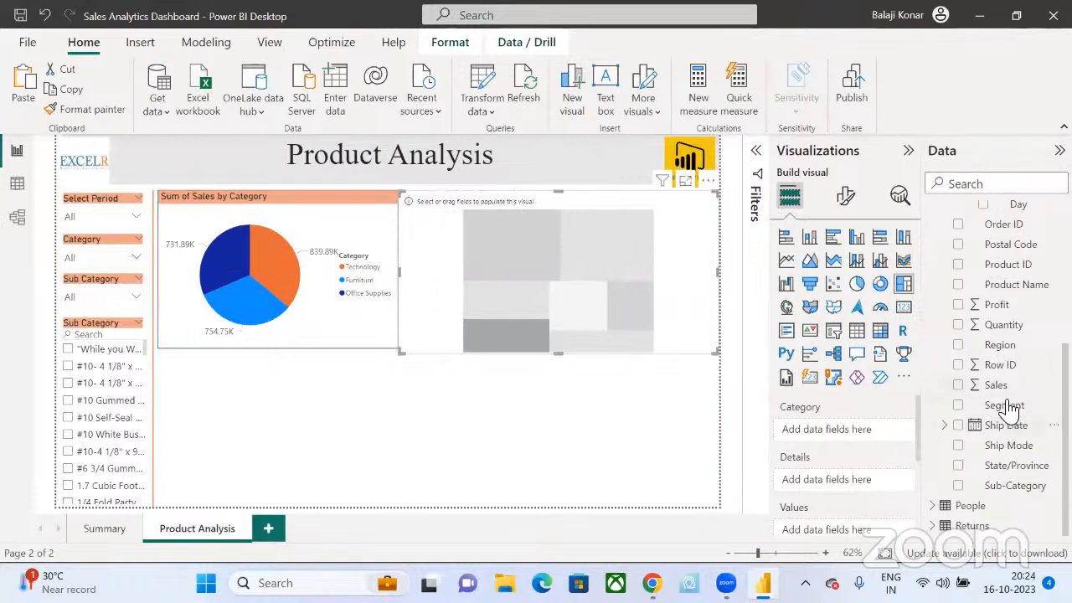
{"action": "left_click_drag", "start_coordinate": [860, 436], "coordinate": [856, 431]}
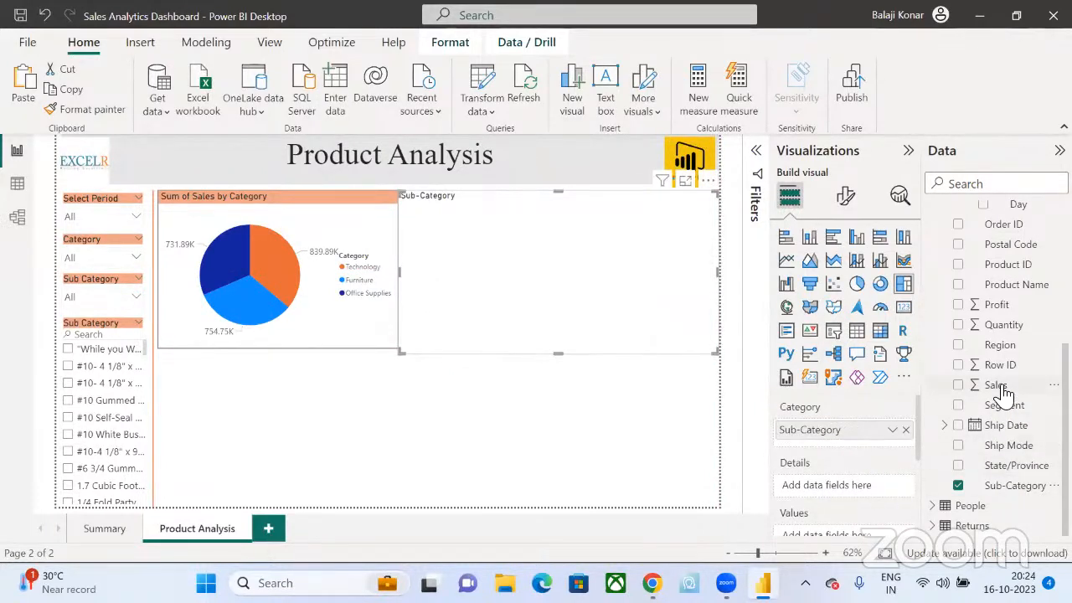
{"action": "scroll", "coordinate": [887, 536], "scroll_direction": "down", "scroll_amount": 3}
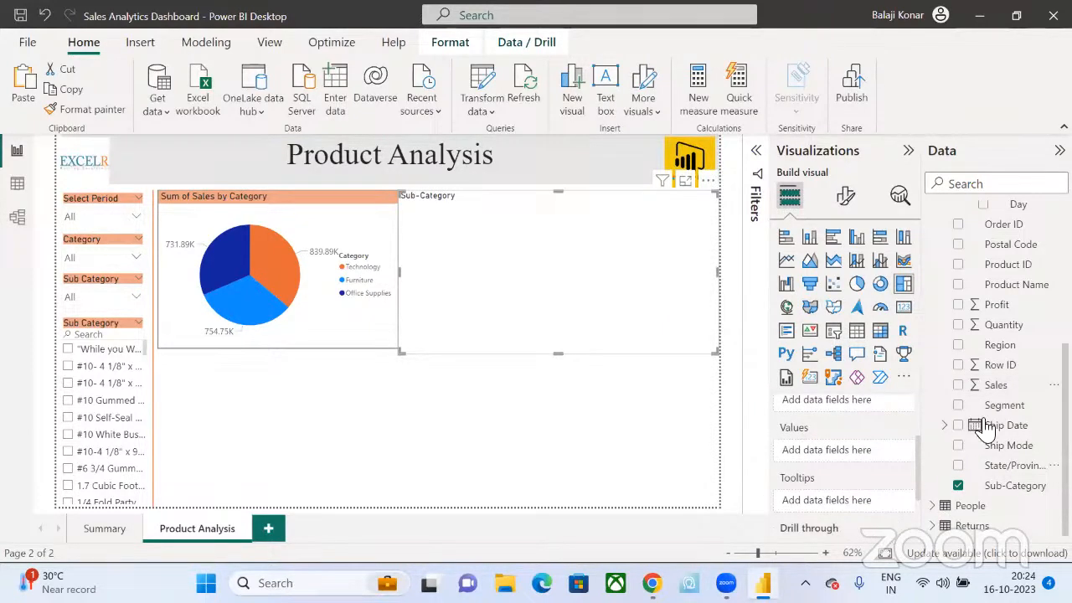
{"action": "left_click_drag", "start_coordinate": [996, 385], "coordinate": [862, 452]}
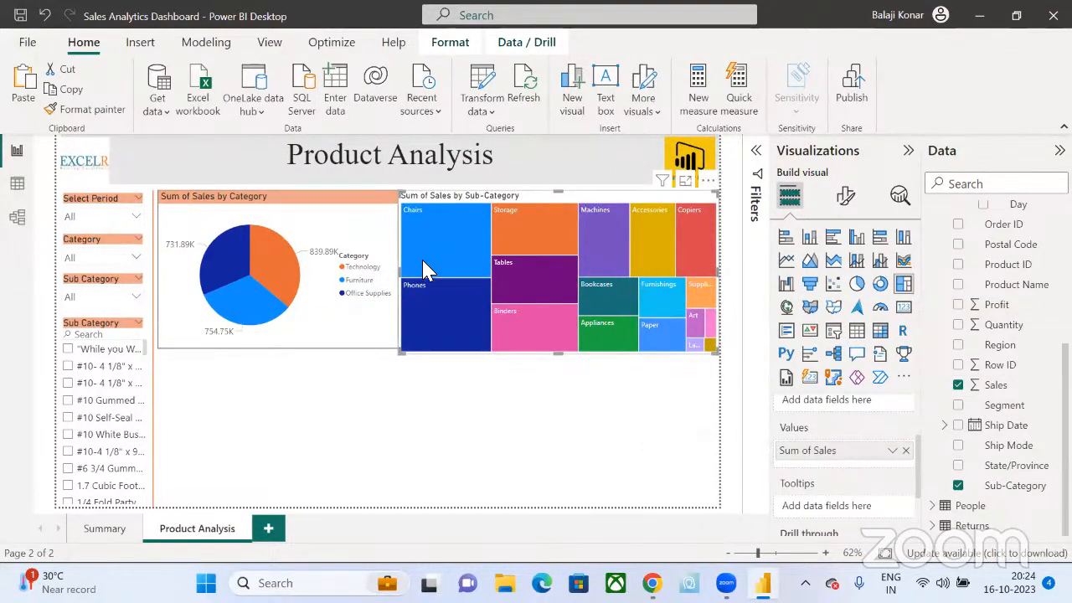
- Copy the pie chart's formatting onto the Sales by Sub-Category treemap and clear the Tables highlight
{"action": "left_click", "coordinate": [330, 208]}
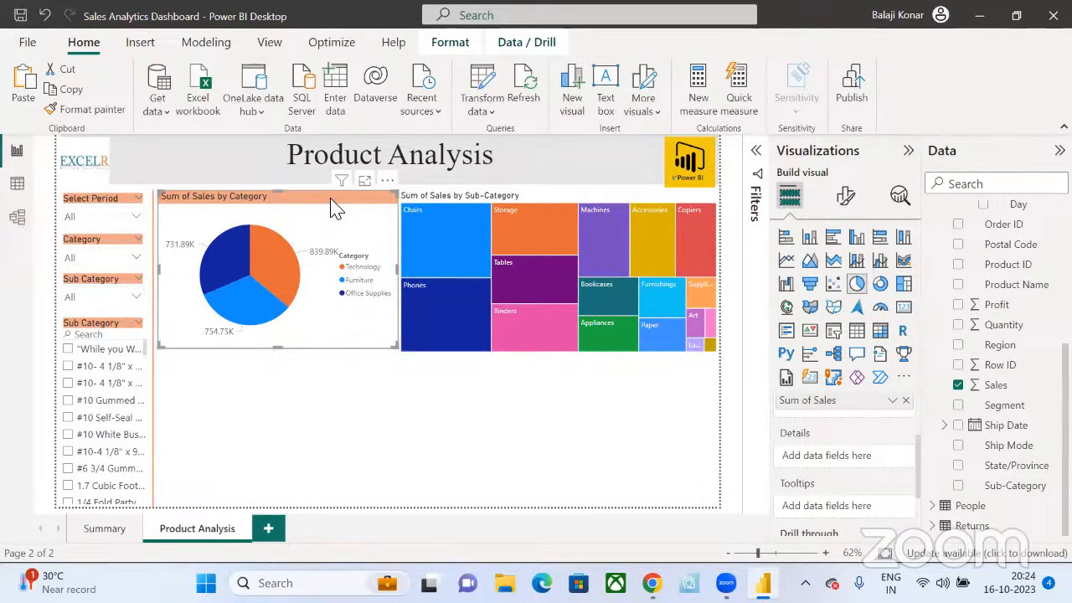
{"action": "left_click", "coordinate": [97, 110]}
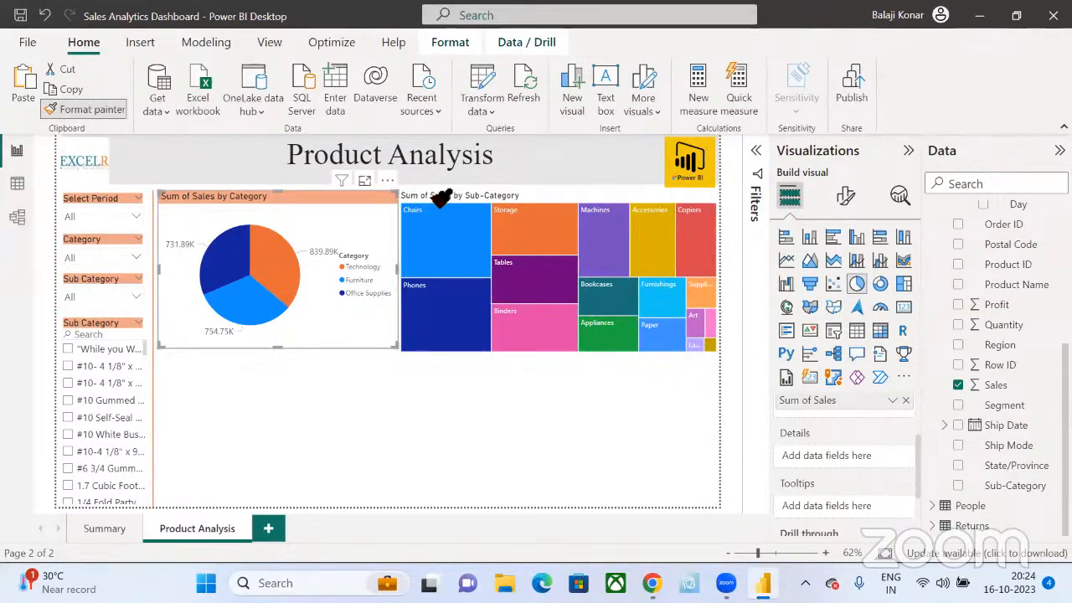
{"action": "left_click", "coordinate": [440, 197]}
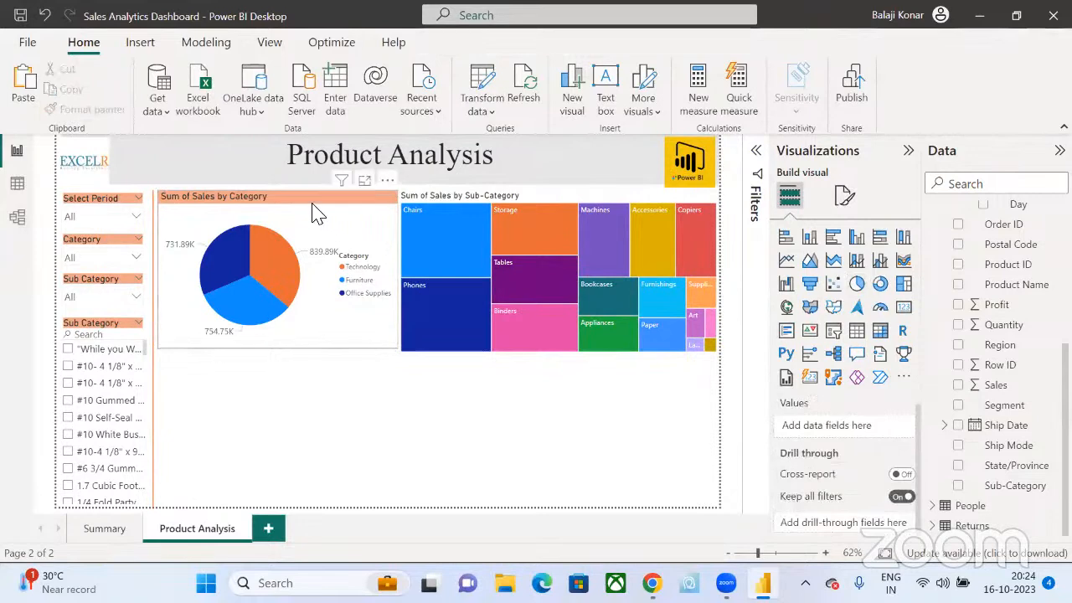
{"action": "left_click", "coordinate": [289, 199]}
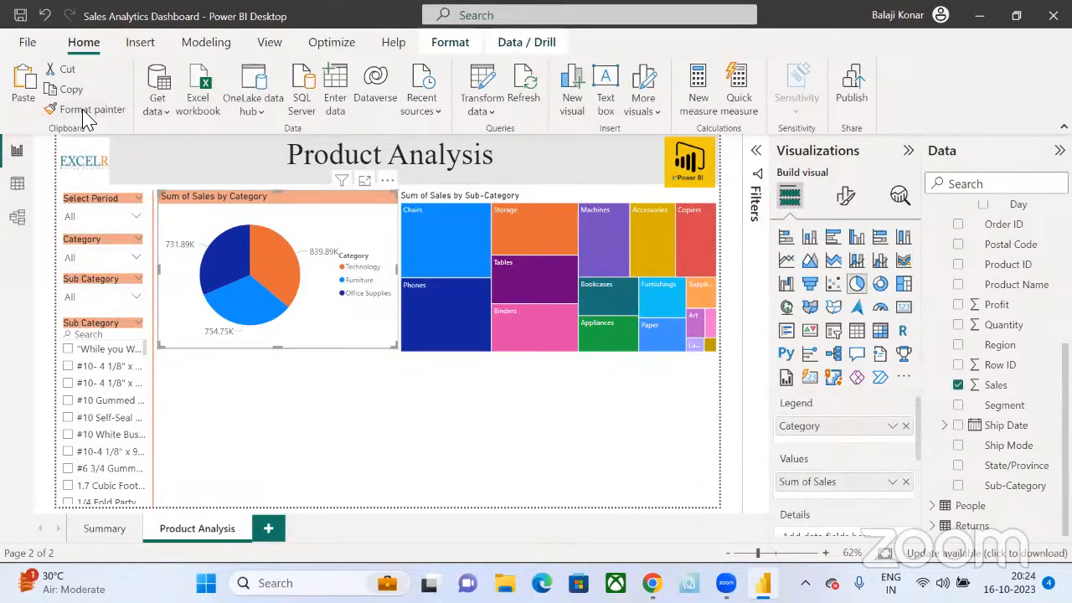
{"action": "left_click", "coordinate": [87, 112]}
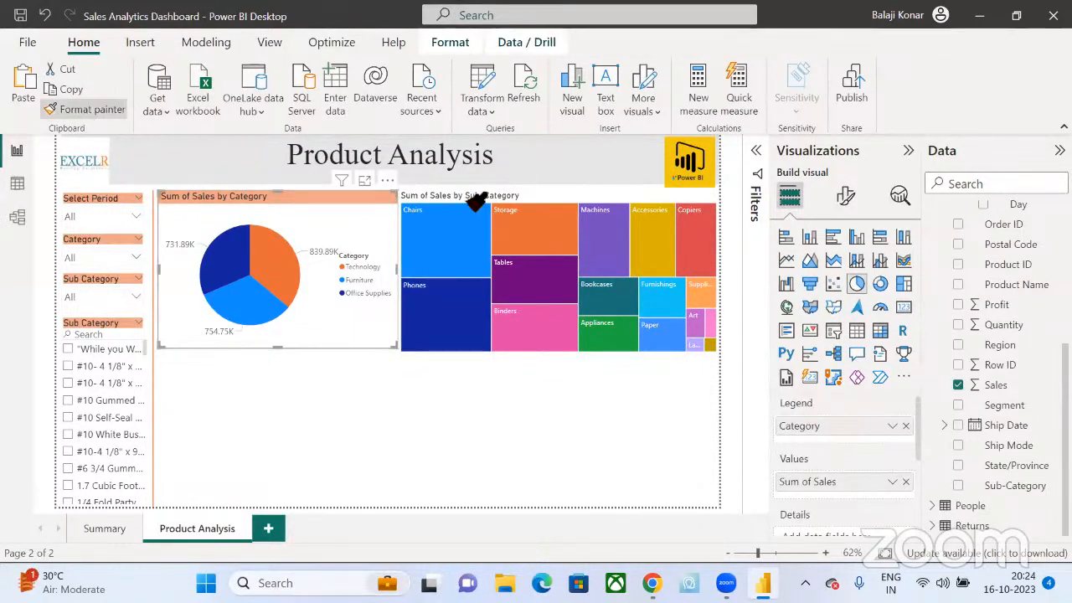
{"action": "left_click", "coordinate": [528, 285]}
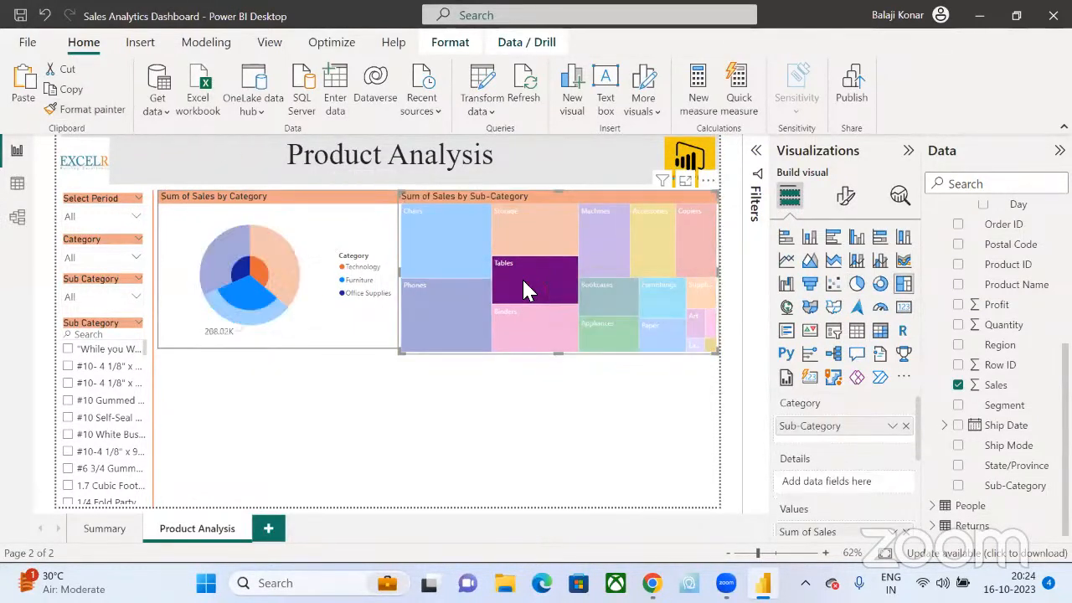
{"action": "left_click", "coordinate": [473, 379]}
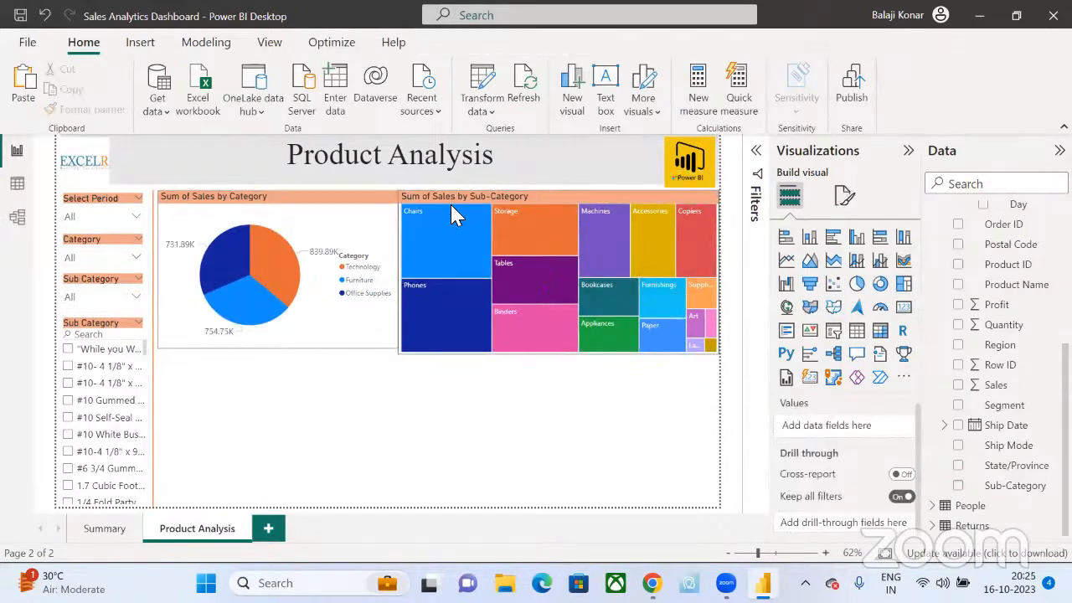
- Reduce the treemap's height so its lower edge lines up with the pie chart's
{"action": "left_click", "coordinate": [557, 358]}
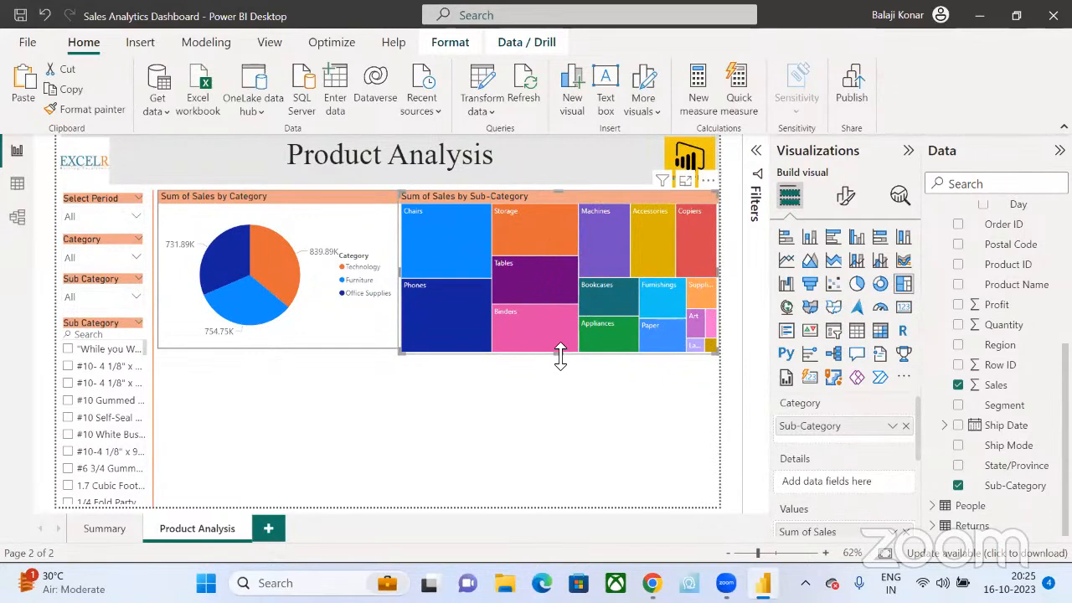
{"action": "left_click_drag", "start_coordinate": [560, 355], "coordinate": [558, 346]}
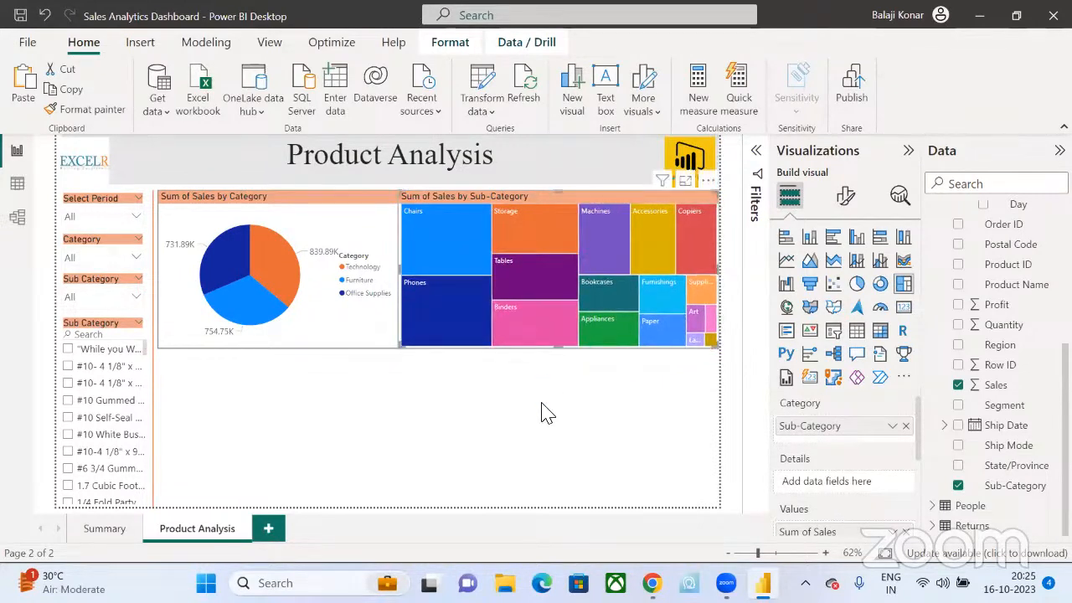
{"action": "left_click", "coordinate": [545, 412]}
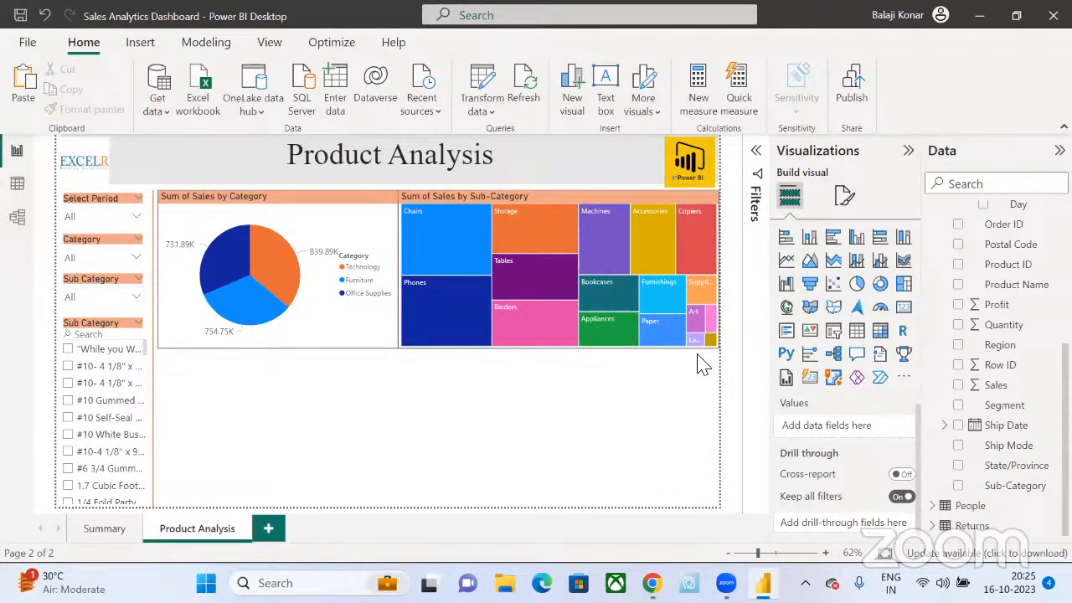
- Examine the sales figures of individual sub-categories in the treemap, comparing the smallest and largest tiles
{"action": "mouse_move", "coordinate": [710, 345]}
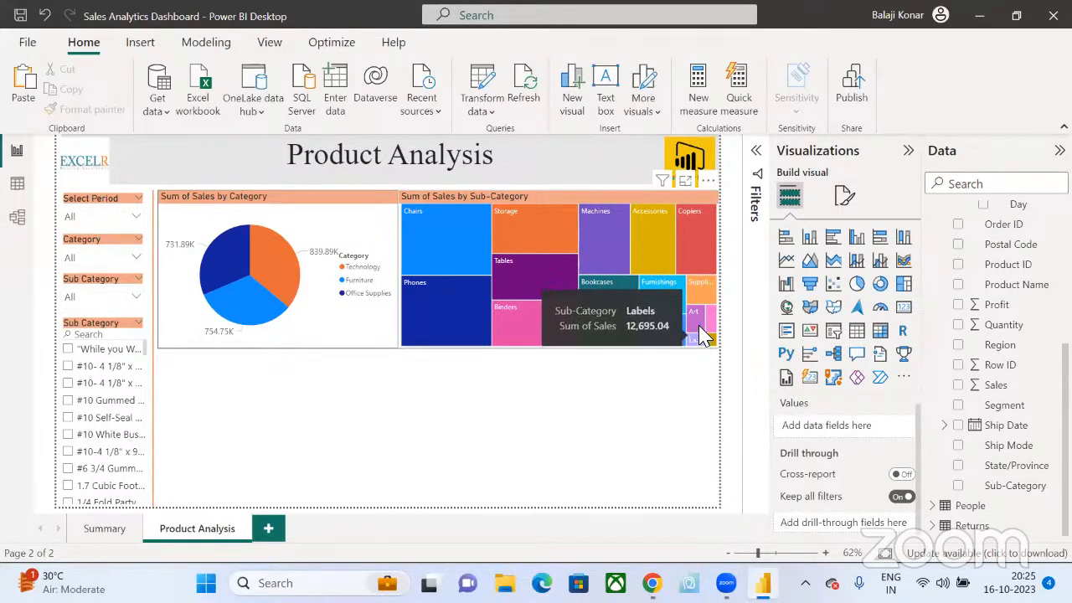
{"action": "mouse_move", "coordinate": [707, 326]}
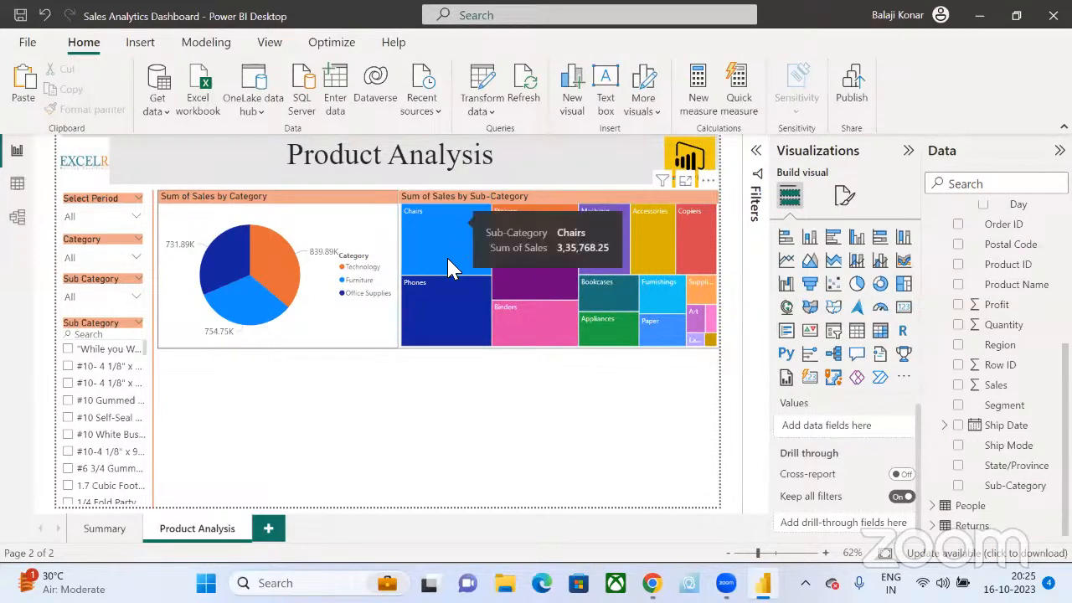
{"action": "mouse_move", "coordinate": [510, 234]}
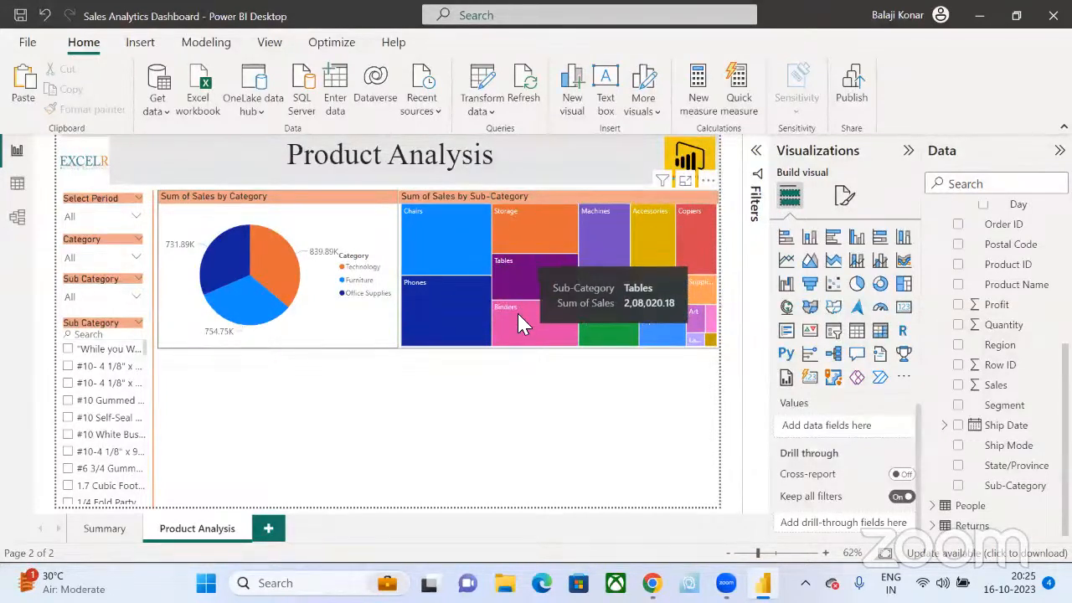
{"action": "mouse_move", "coordinate": [519, 343]}
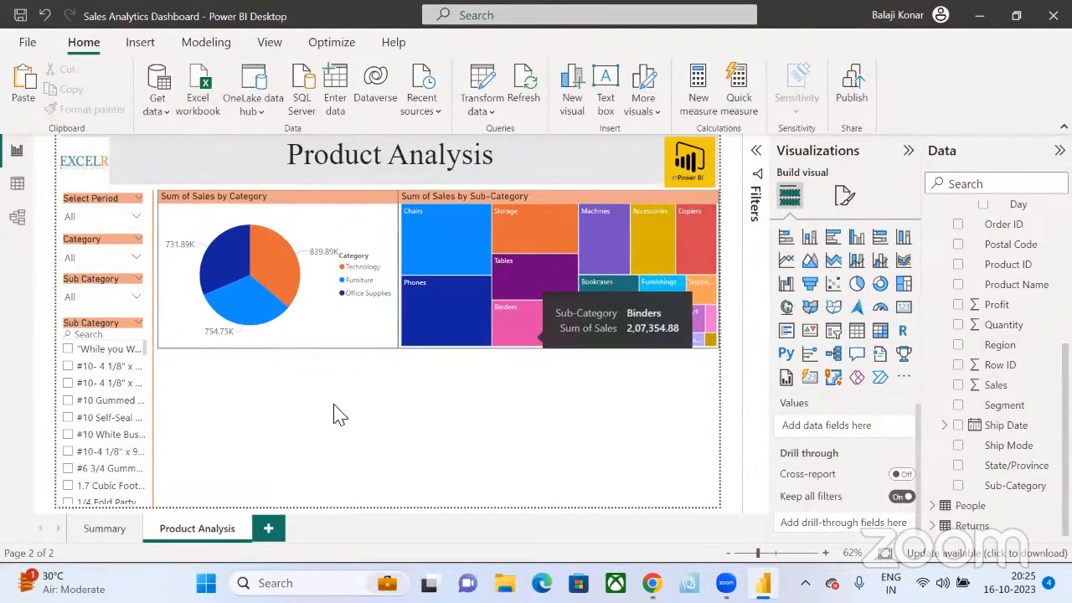
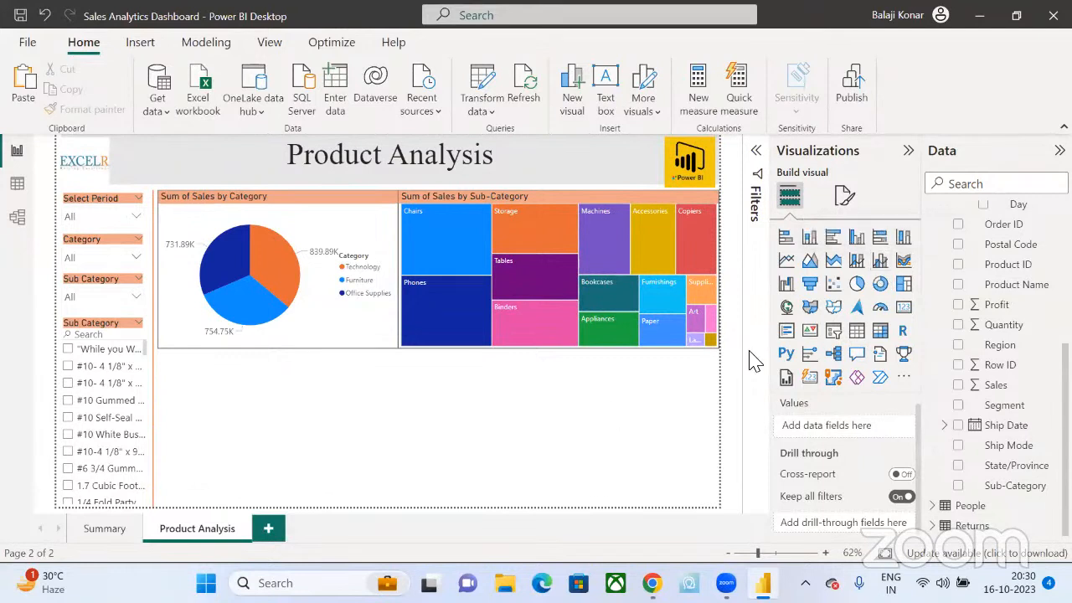
- Add a line and clustered column chart below the pie chart with Sub-Category on the x-axis, Sales as columns and Profit as line, and widen it
{"action": "left_click", "coordinate": [882, 261]}
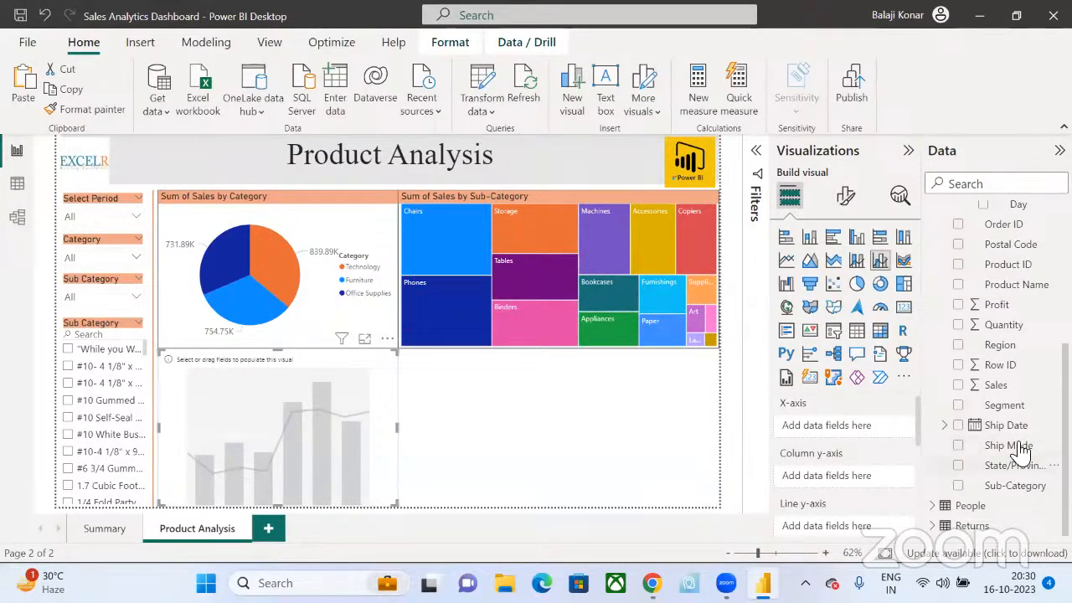
{"action": "left_click_drag", "start_coordinate": [942, 485], "coordinate": [852, 434]}
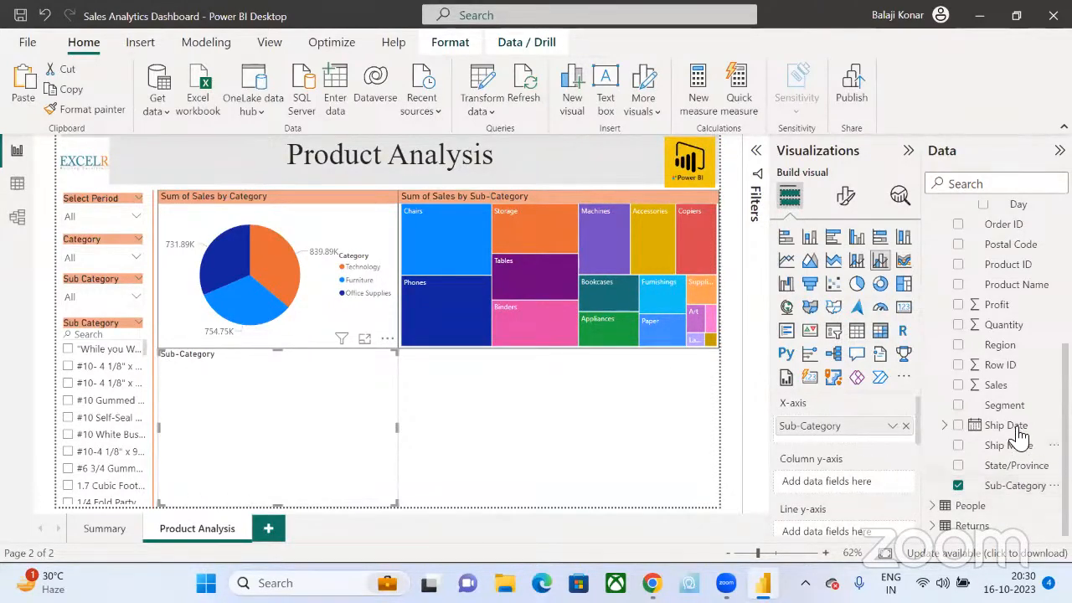
{"action": "mouse_move", "coordinate": [984, 386]}
{"action": "left_mouse_down"}
{"action": "mouse_move", "coordinate": [890, 475]}
{"action": "mouse_move", "coordinate": [838, 484]}
{"action": "left_mouse_up"}
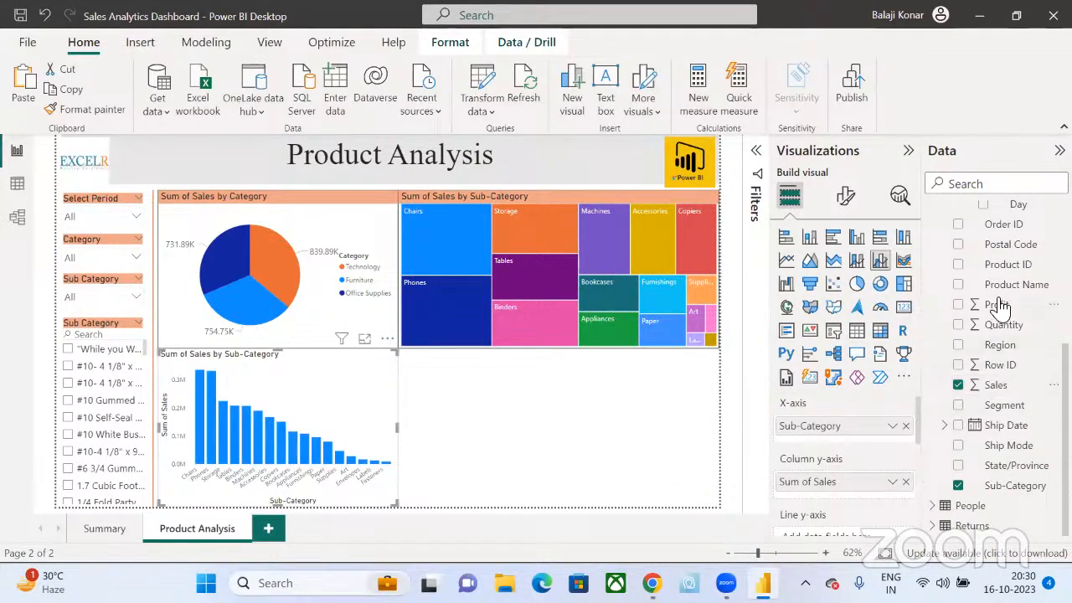
{"action": "left_click_drag", "start_coordinate": [996, 305], "coordinate": [858, 528]}
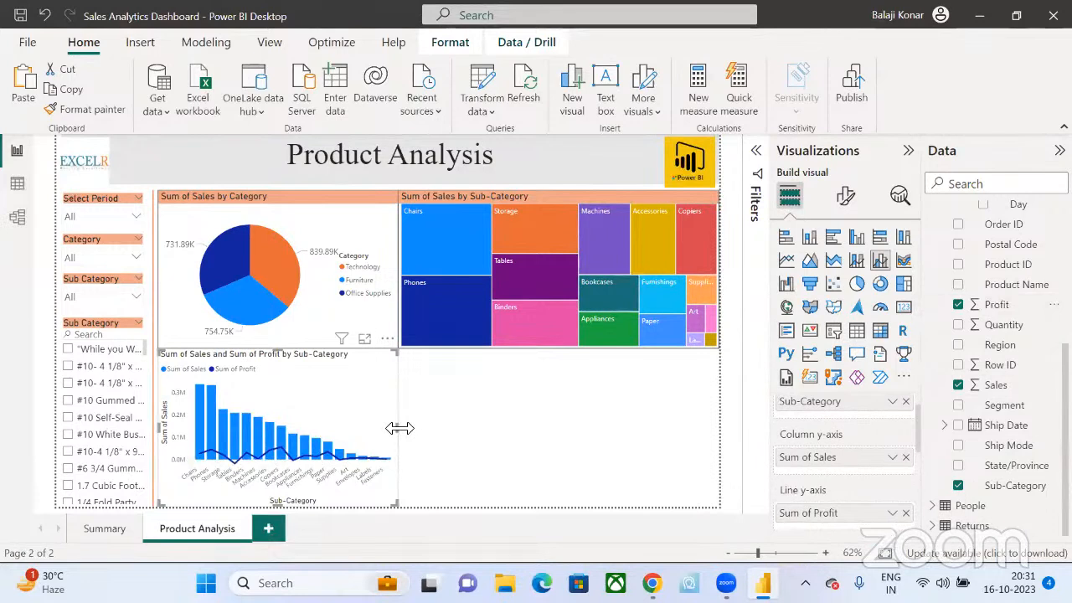
{"action": "left_click_drag", "start_coordinate": [399, 428], "coordinate": [457, 441]}
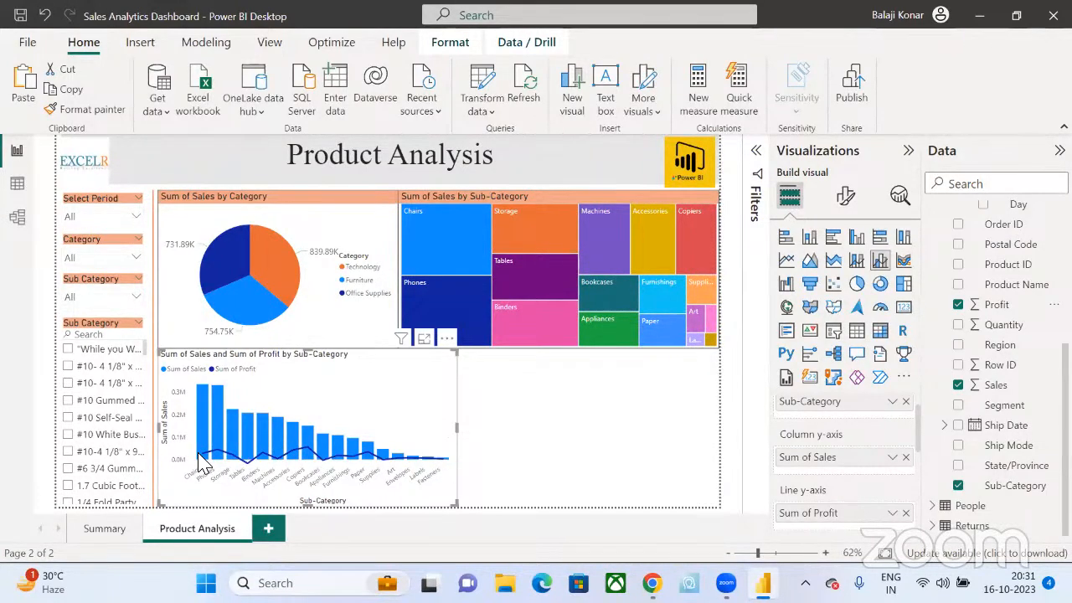
- Turn on the secondary y-axis for the Sales and Profit by Sub-Category combo chart
{"action": "mouse_move", "coordinate": [200, 460]}
{"action": "left_click", "coordinate": [846, 199]}
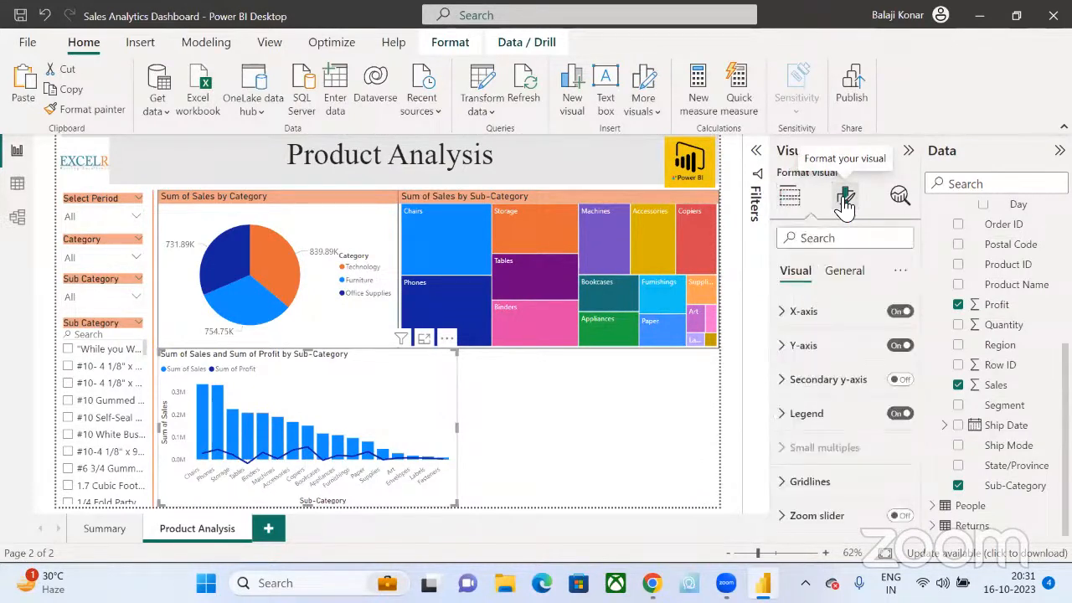
{"action": "left_click", "coordinate": [898, 382]}
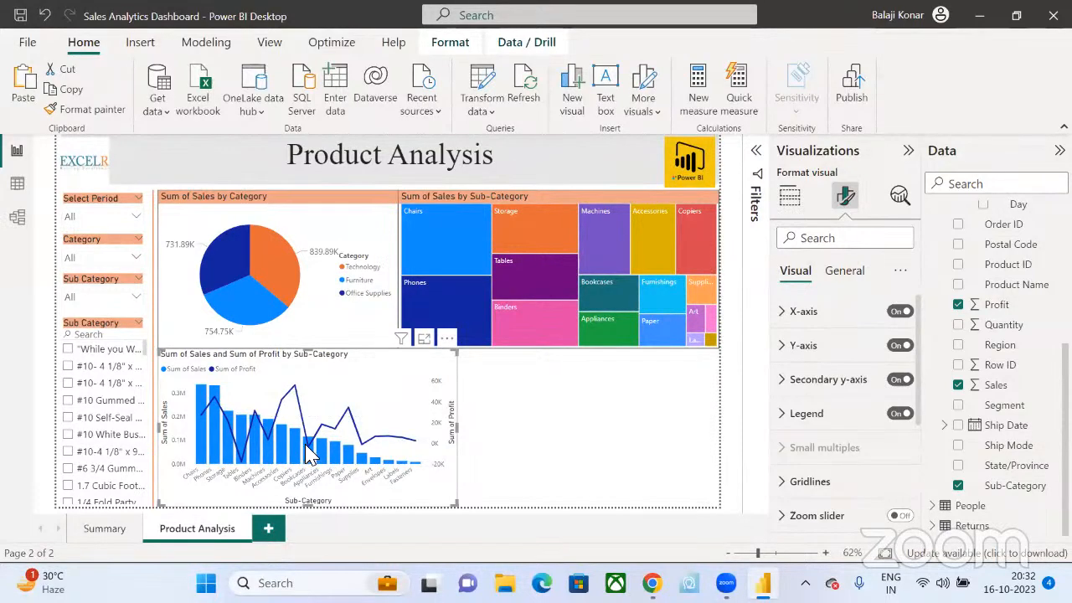
- Examine the sales and profit values of individual sub-categories in the combo chart, from Accessories through to Fasteners
{"action": "mouse_move", "coordinate": [309, 455]}
{"action": "mouse_move", "coordinate": [360, 381]}
{"action": "mouse_move", "coordinate": [297, 395]}
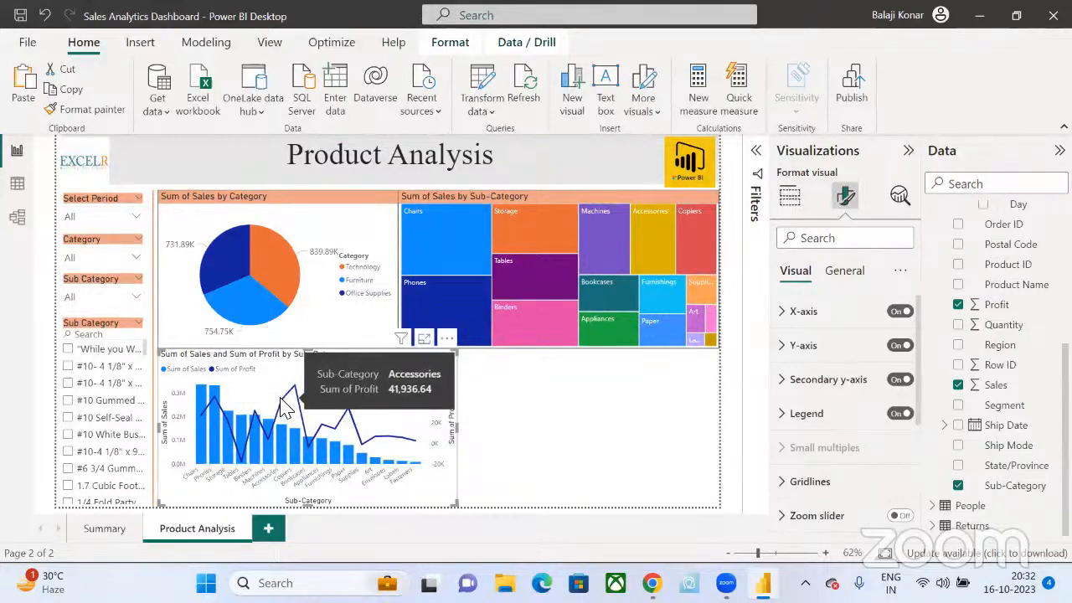
{"action": "mouse_move", "coordinate": [214, 411]}
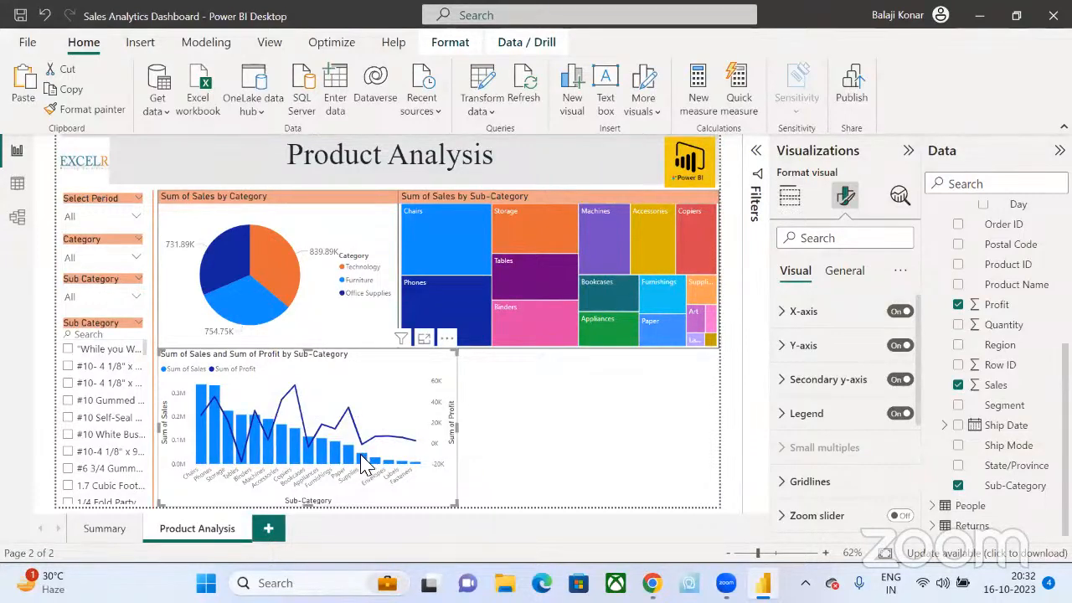
{"action": "mouse_move", "coordinate": [365, 465]}
{"action": "mouse_move", "coordinate": [415, 444]}
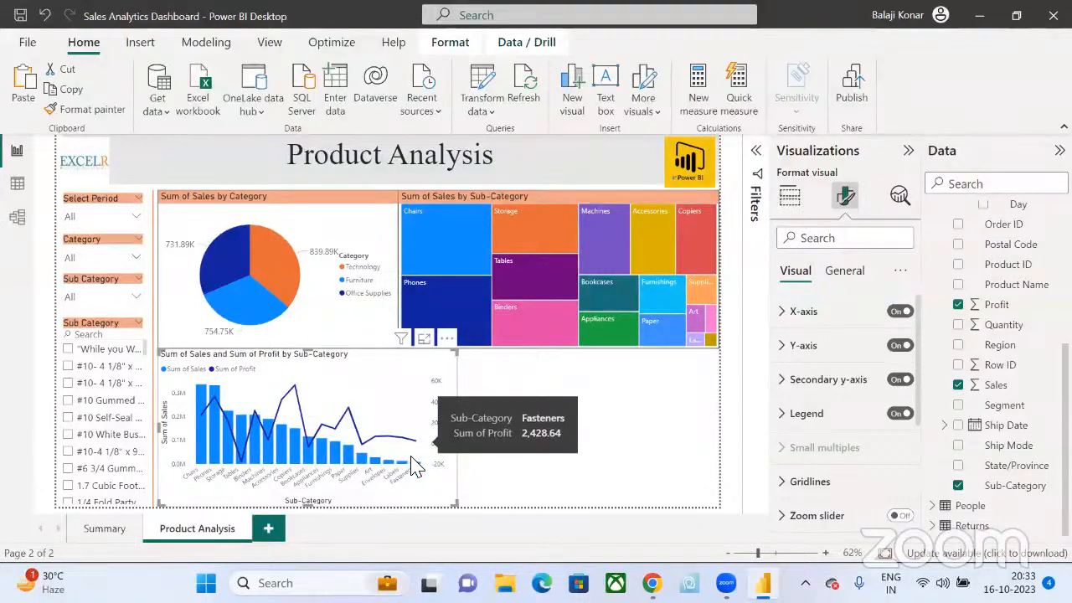
{"action": "mouse_move", "coordinate": [418, 469]}
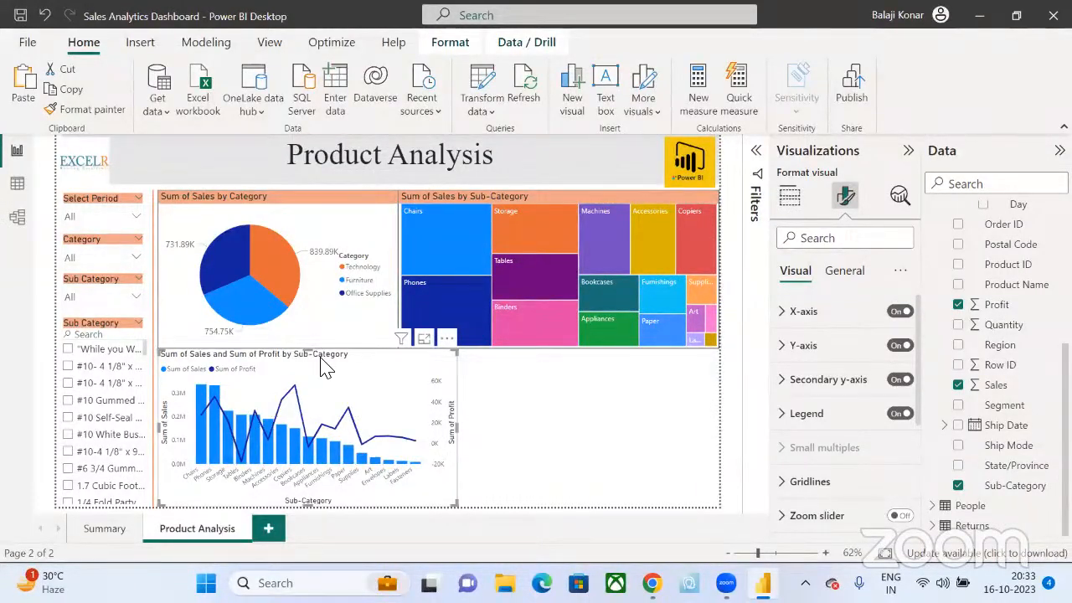
- Copy the pie chart's title formatting onto the Sales and Profit by Sub-Category combo chart with the Format painter
{"action": "left_click", "coordinate": [337, 204]}
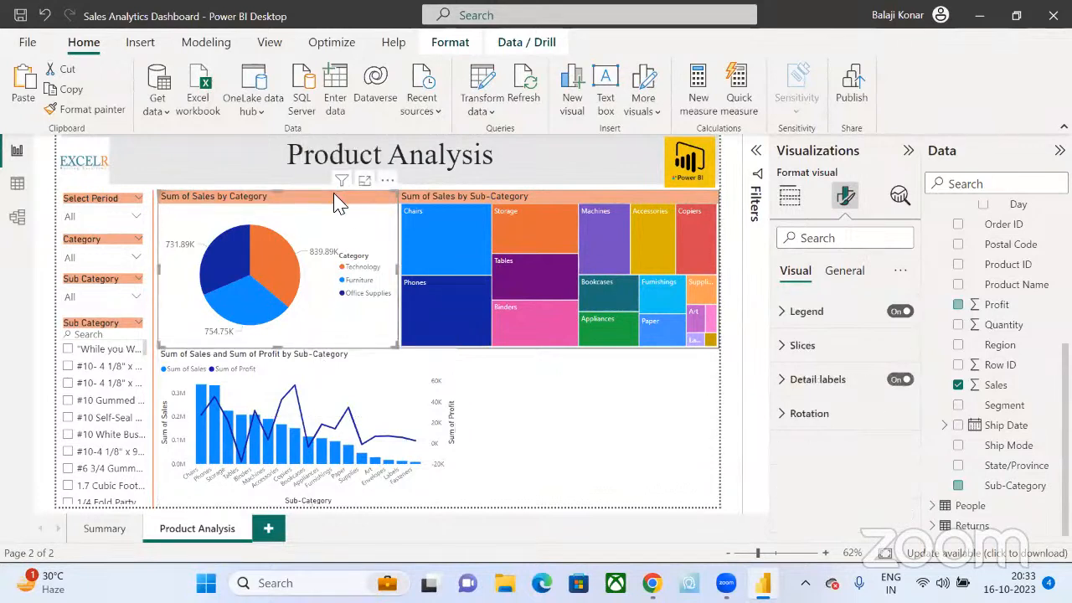
{"action": "left_click", "coordinate": [109, 109]}
{"action": "left_click", "coordinate": [362, 374]}
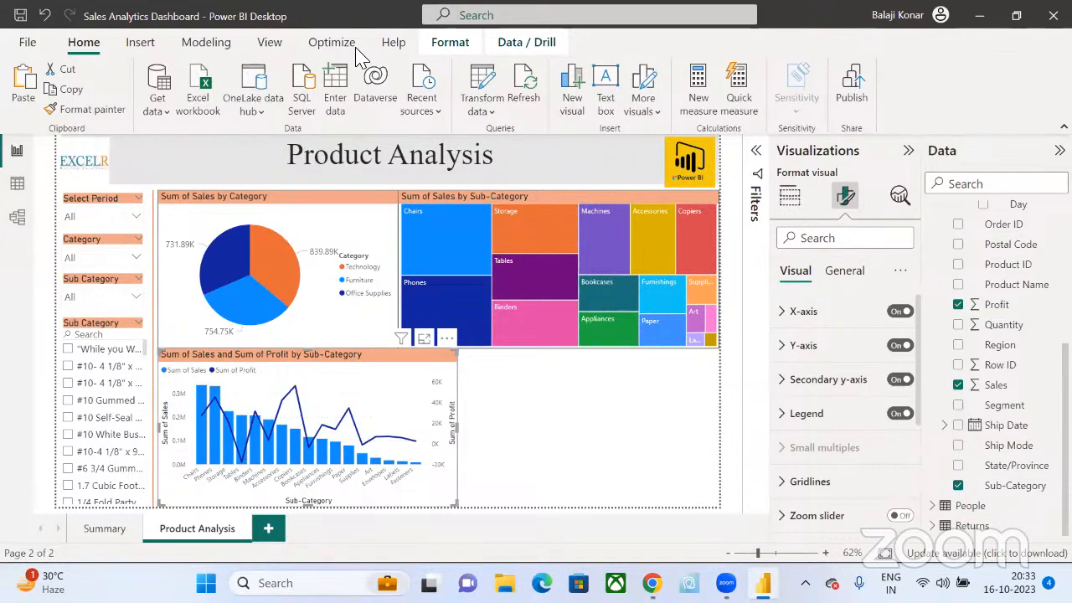
- Add a stacked column chart beside the combo chart with Product Name on the x-axis and Sales on the y-axis
{"action": "left_click", "coordinate": [802, 201]}
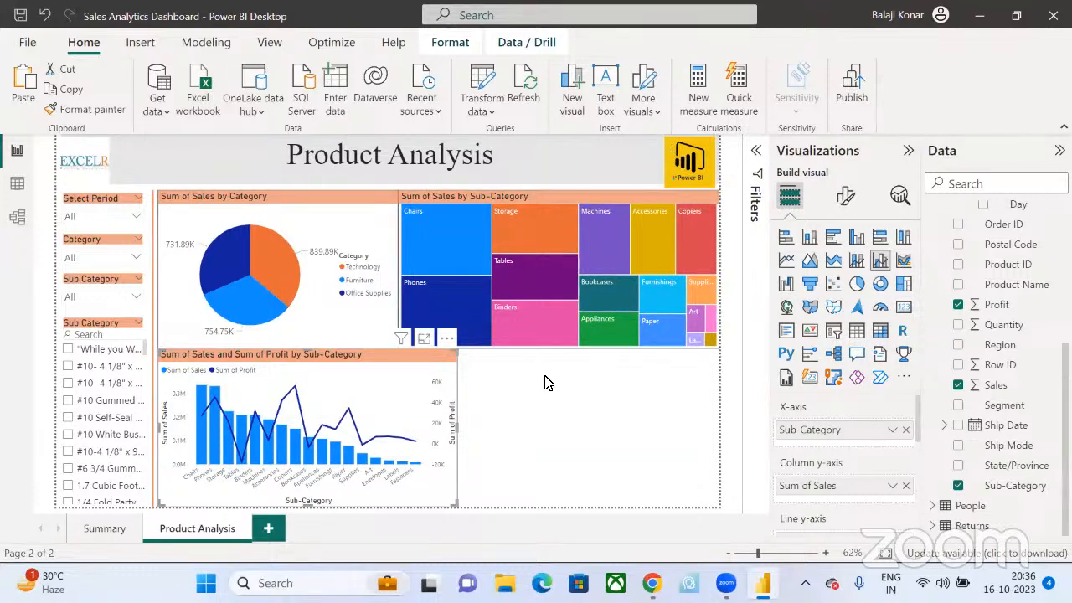
{"action": "left_click", "coordinate": [503, 357]}
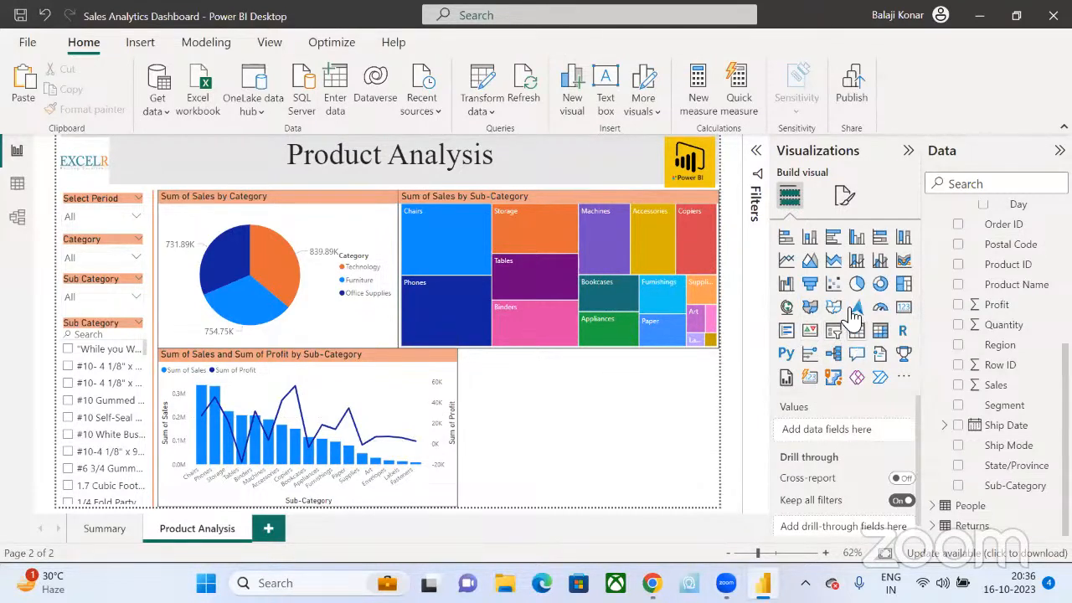
{"action": "left_click", "coordinate": [809, 238]}
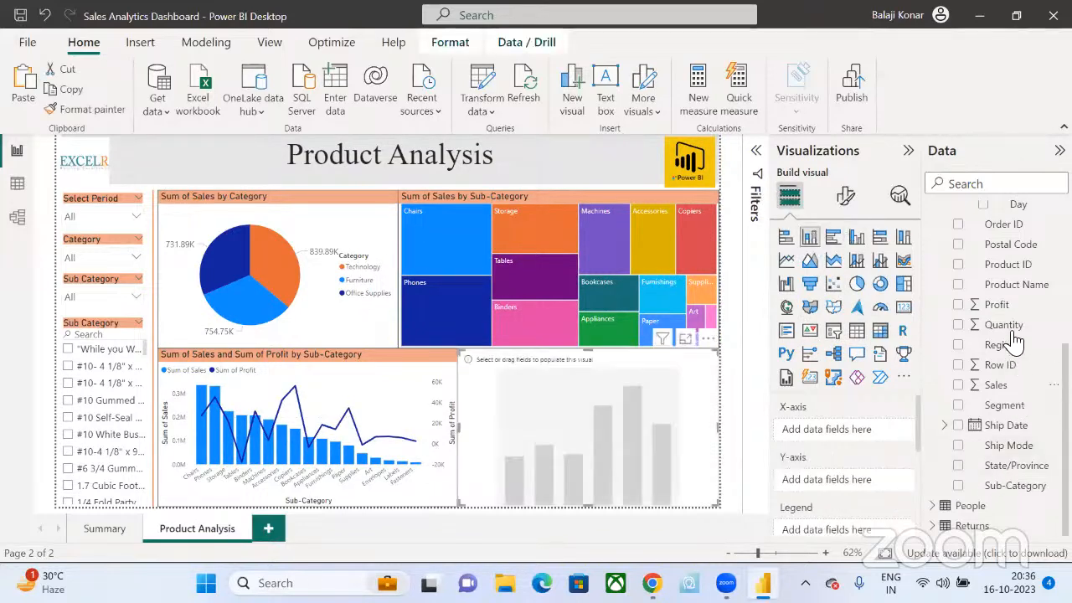
{"action": "left_click_drag", "start_coordinate": [1020, 284], "coordinate": [879, 430]}
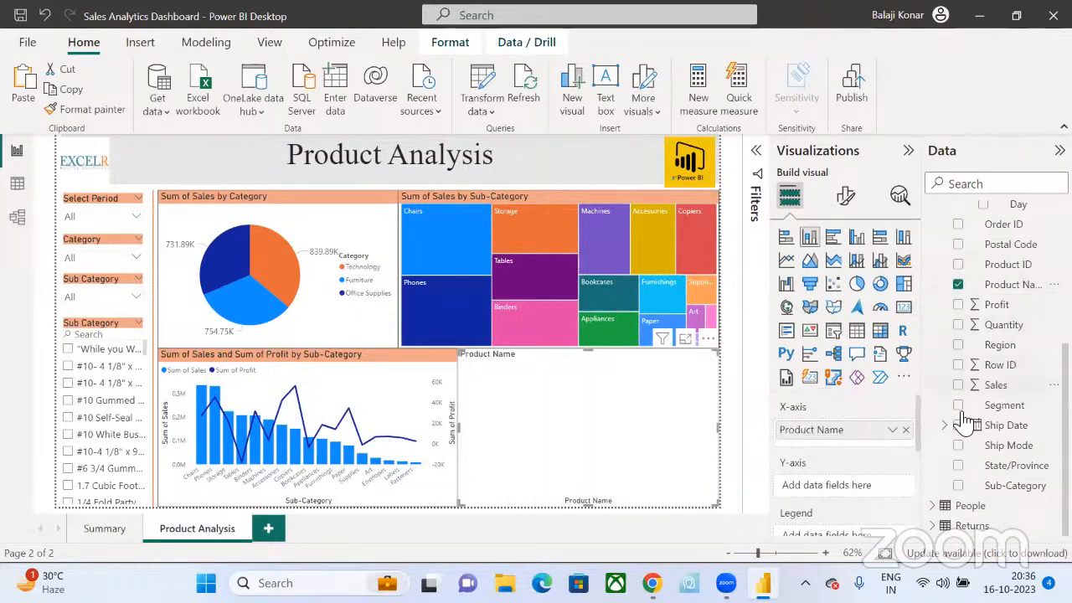
{"action": "left_click_drag", "start_coordinate": [995, 384], "coordinate": [865, 492]}
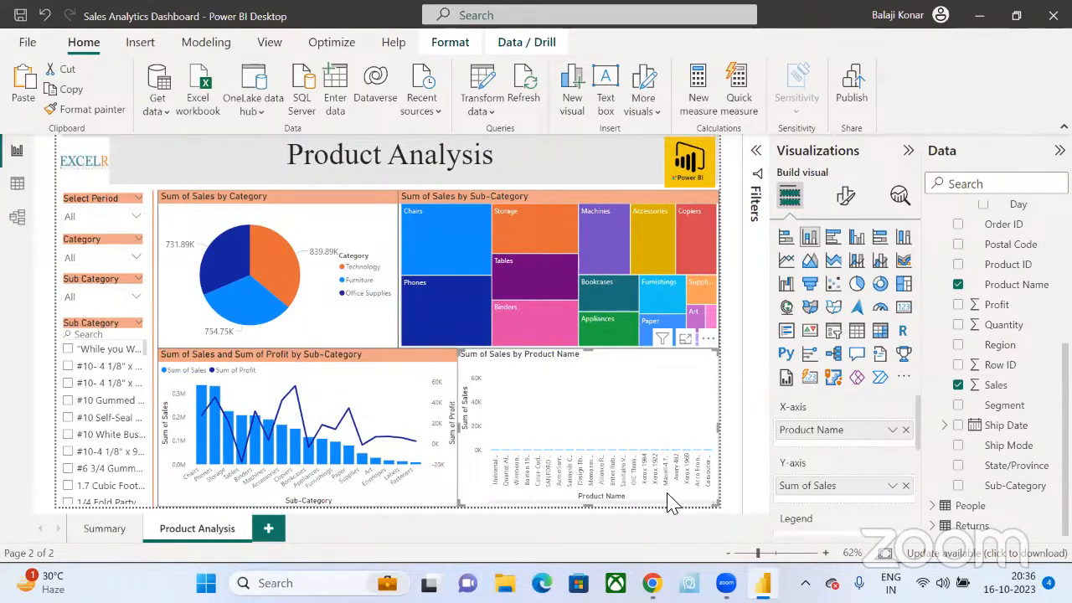
{"action": "left_click_drag", "start_coordinate": [494, 508], "coordinate": [462, 499]}
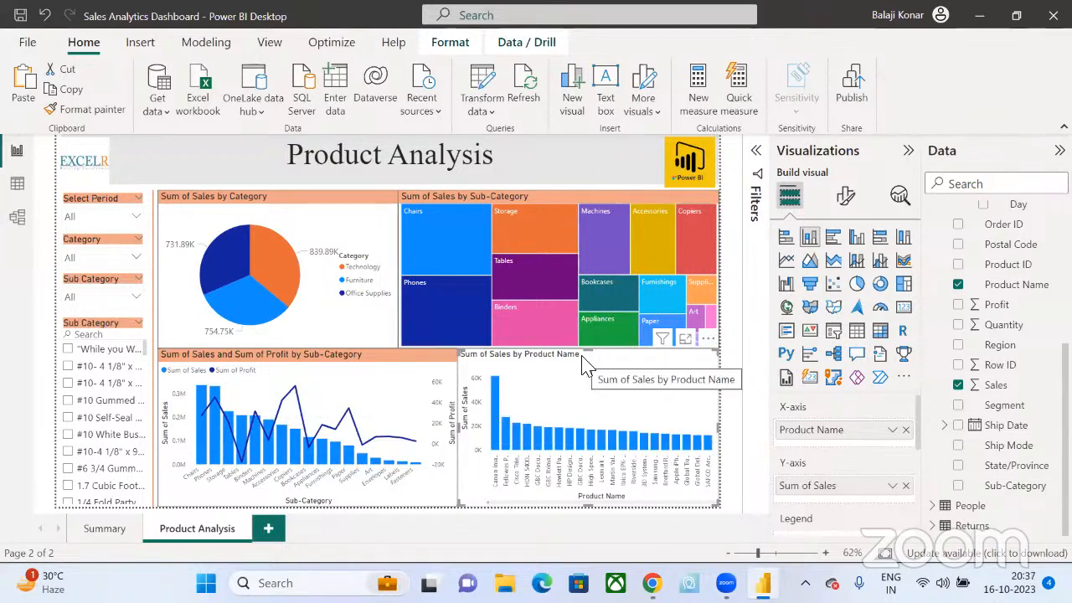
- Copy the combo chart's formatting onto the Sales by Product Name column chart with the Format painter
{"action": "left_click", "coordinate": [394, 358]}
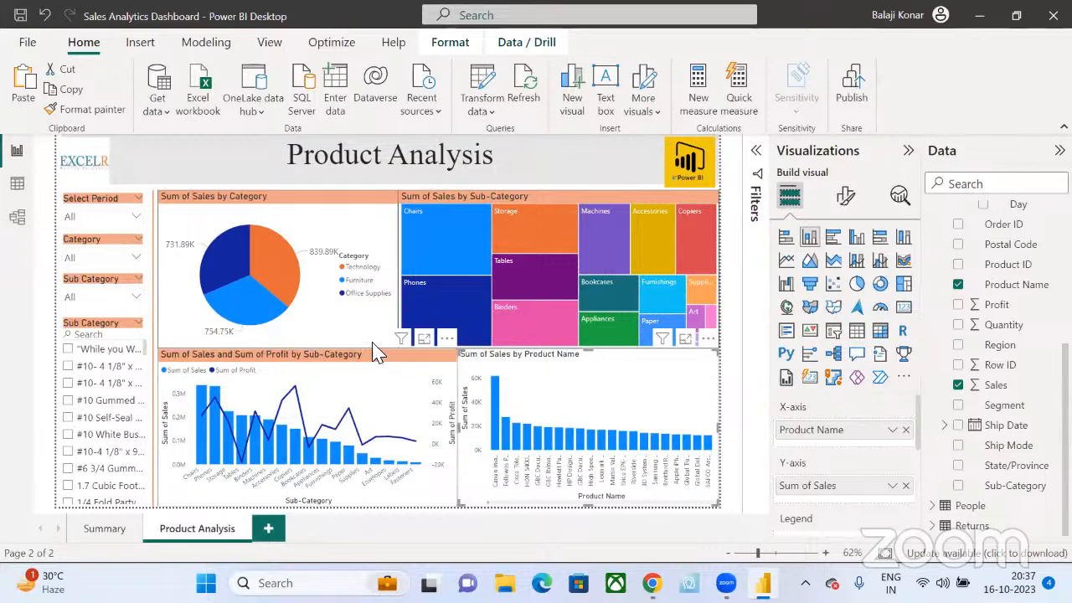
{"action": "left_click", "coordinate": [109, 110]}
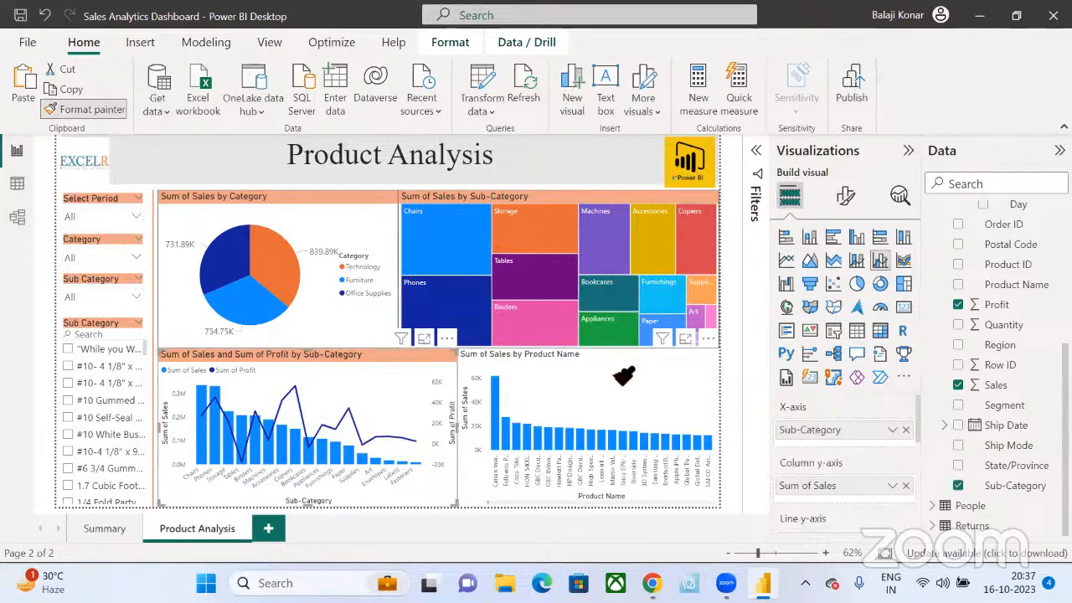
{"action": "left_click", "coordinate": [622, 376]}
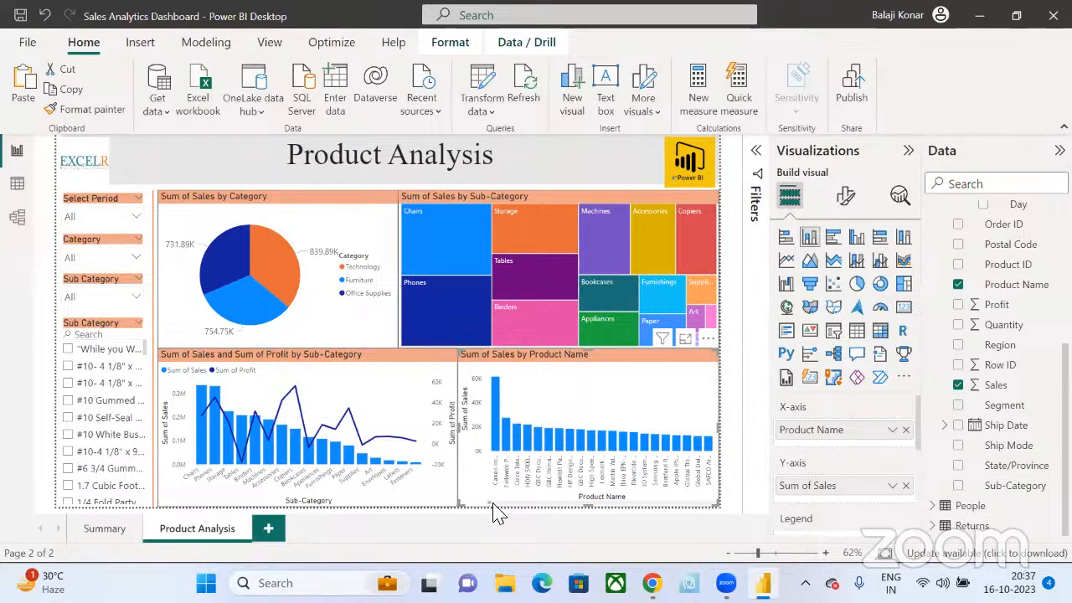
{"action": "mouse_move", "coordinate": [492, 503]}
{"action": "left_mouse_down"}
{"action": "mouse_move", "coordinate": [711, 500]}
{"action": "mouse_move", "coordinate": [475, 507]}
{"action": "left_mouse_up"}
- Filter the product column chart with a Top N filter on Product Name, showing the top 10 by Sum of Sales
{"action": "left_click", "coordinate": [757, 154]}
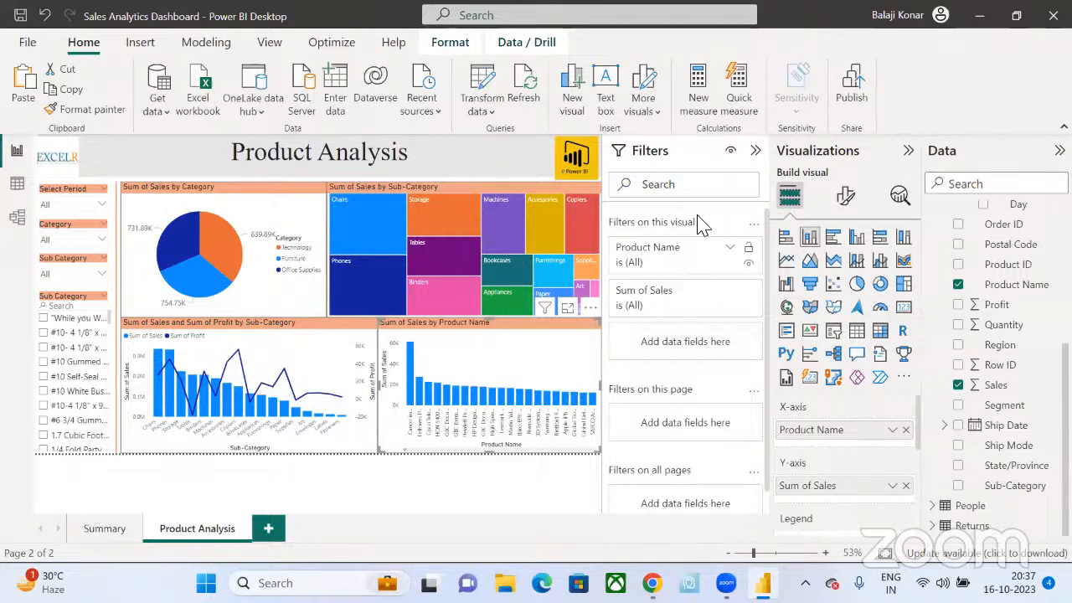
{"action": "left_click", "coordinate": [734, 250]}
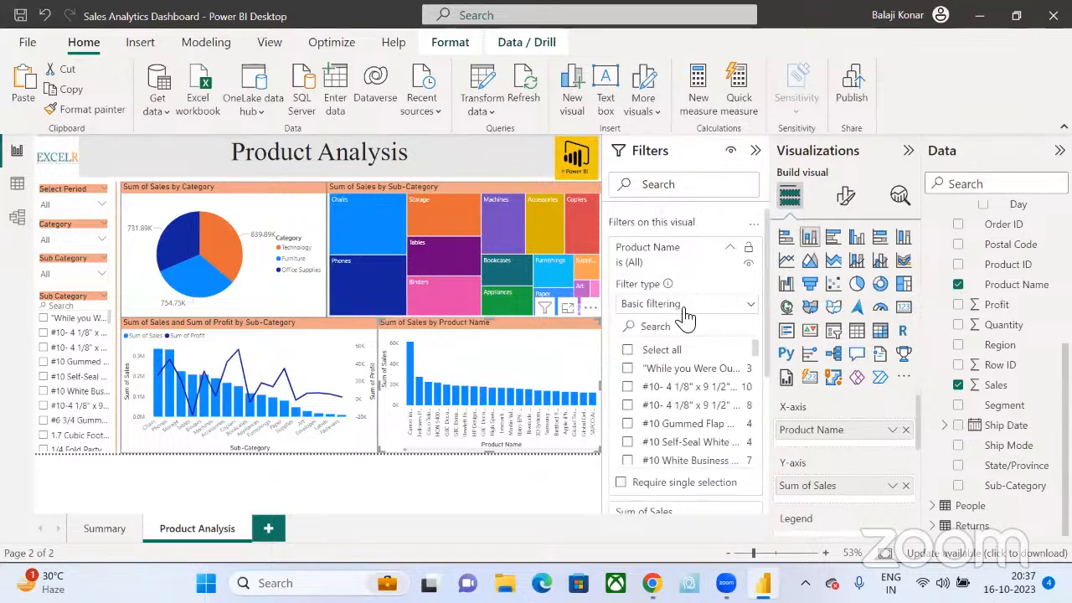
{"action": "left_click", "coordinate": [729, 248]}
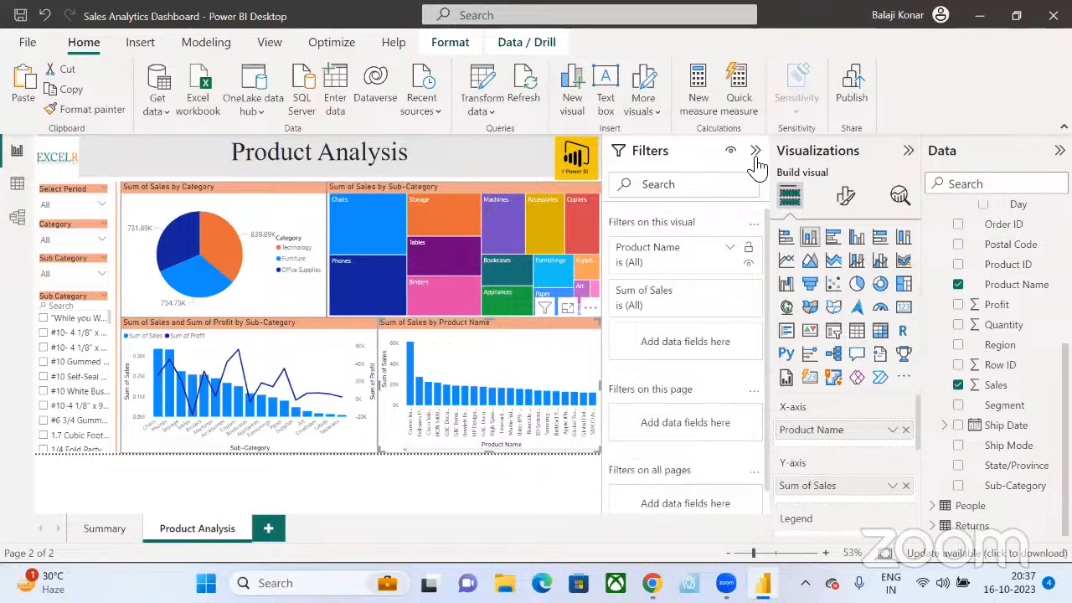
{"action": "left_click", "coordinate": [754, 156]}
{"action": "left_click", "coordinate": [764, 156]}
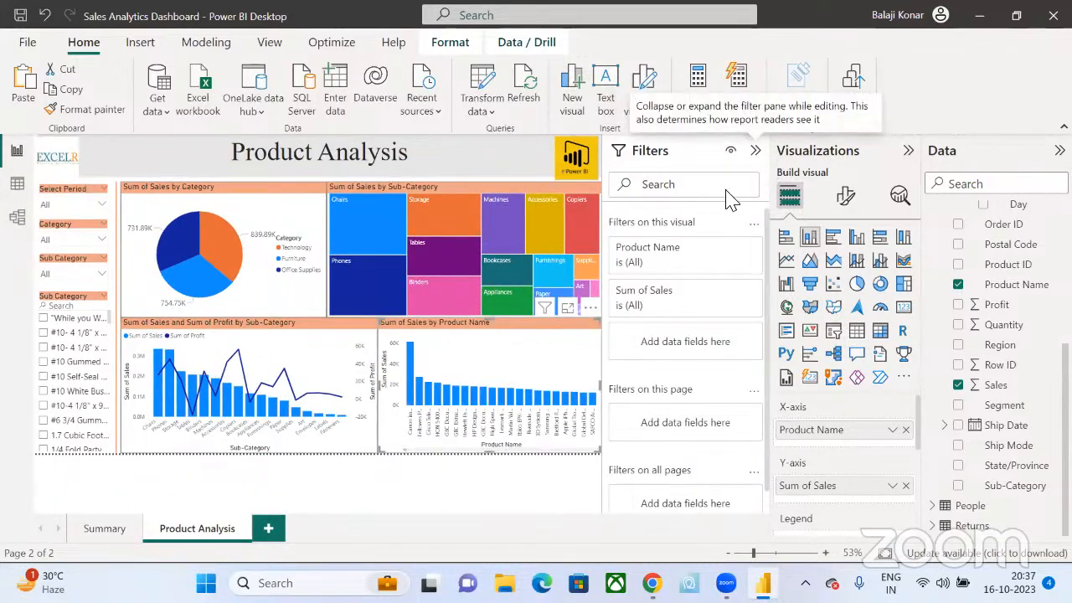
{"action": "left_click", "coordinate": [734, 250]}
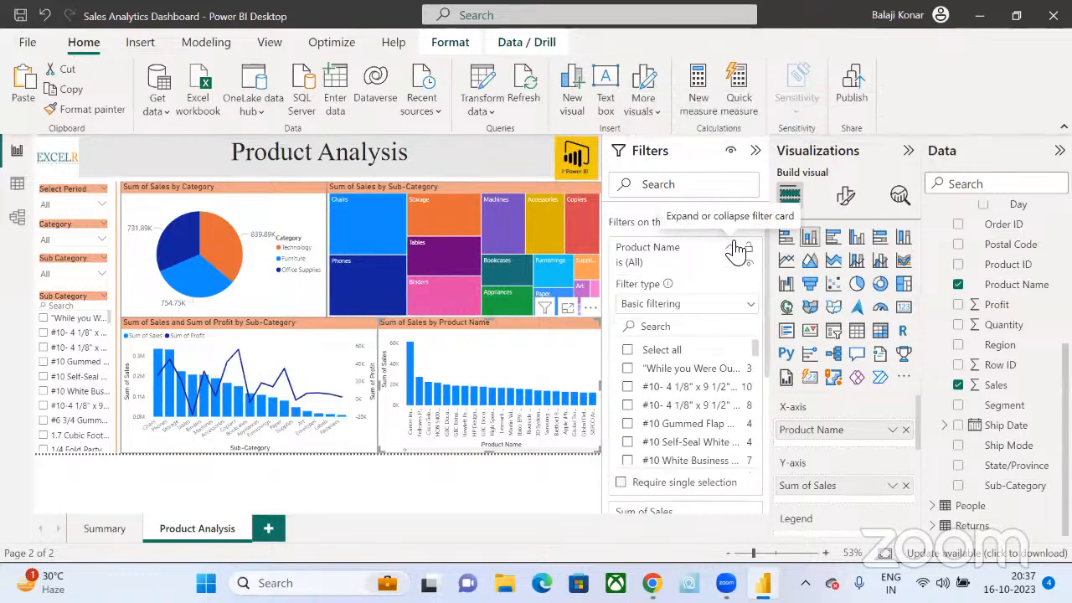
{"action": "left_click", "coordinate": [686, 306]}
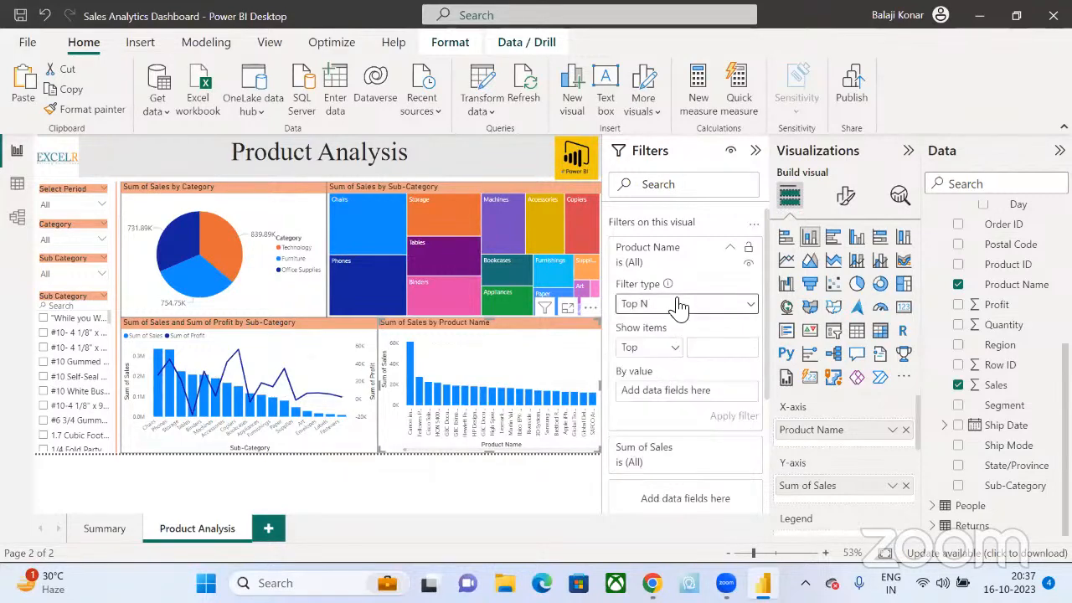
{"action": "left_click", "coordinate": [710, 351]}
{"action": "type", "text": "10"}
{"action": "left_click_drag", "start_coordinate": [990, 384], "coordinate": [738, 390]}
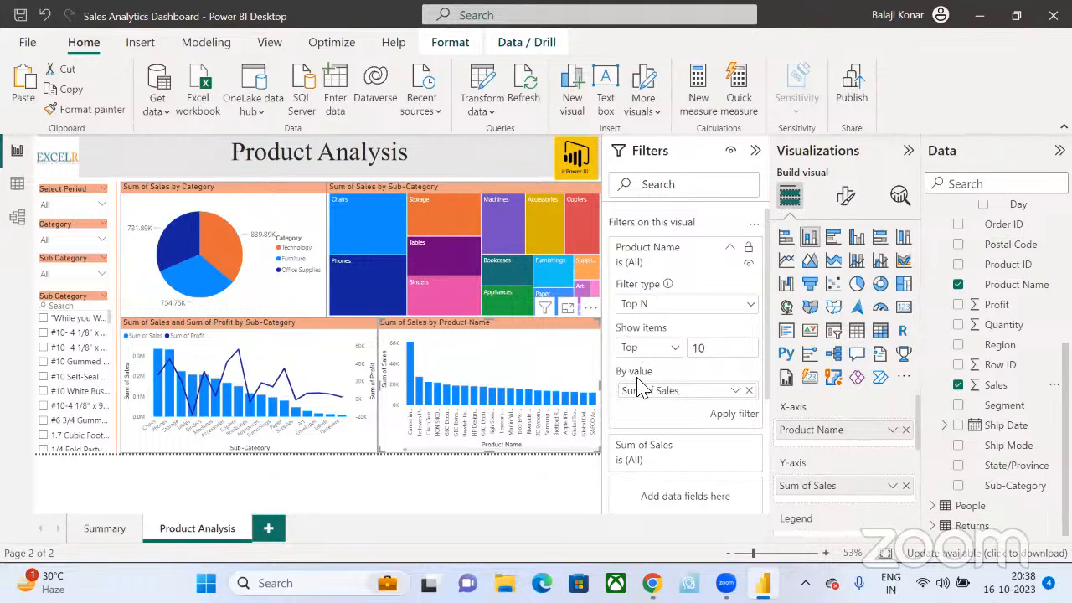
{"action": "left_click", "coordinate": [735, 416]}
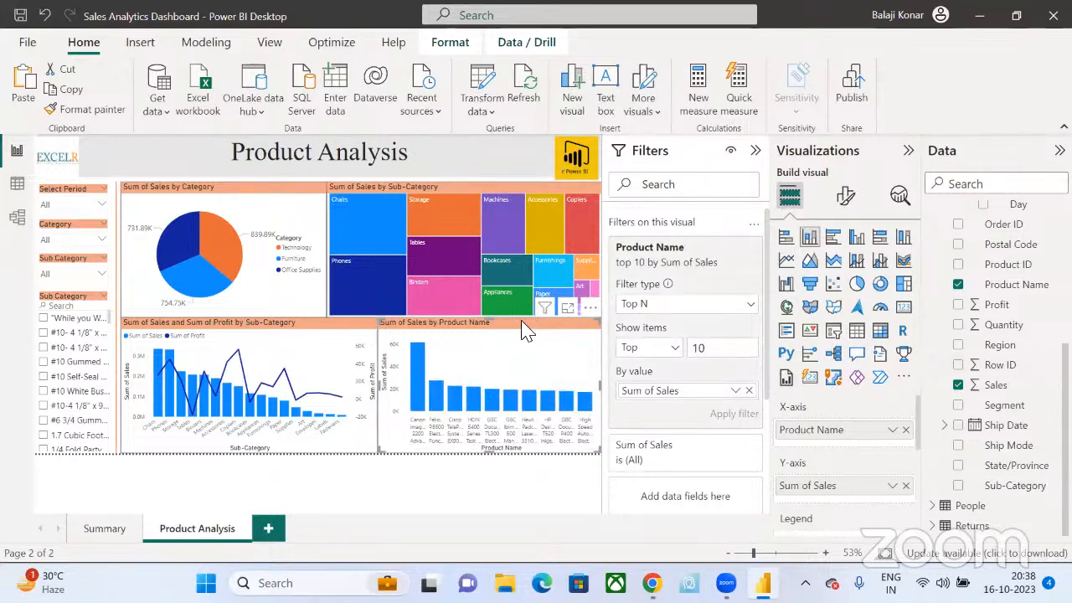
{"action": "left_click", "coordinate": [755, 151]}
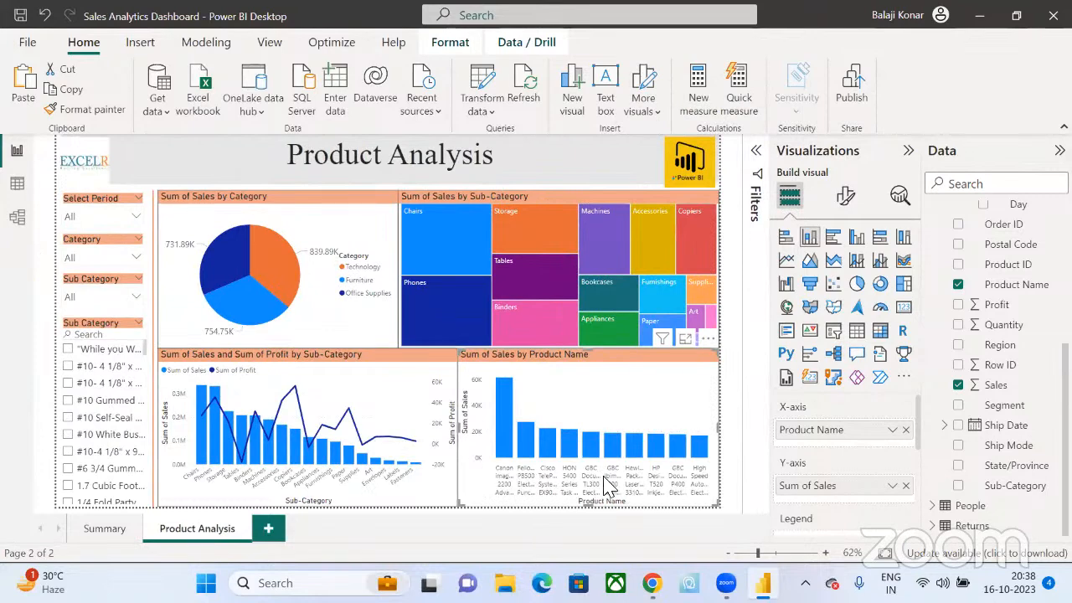
- Check how the charts respond to the Category slicer with Office Supplies and Technology, and clear the selection
{"action": "left_click", "coordinate": [81, 259]}
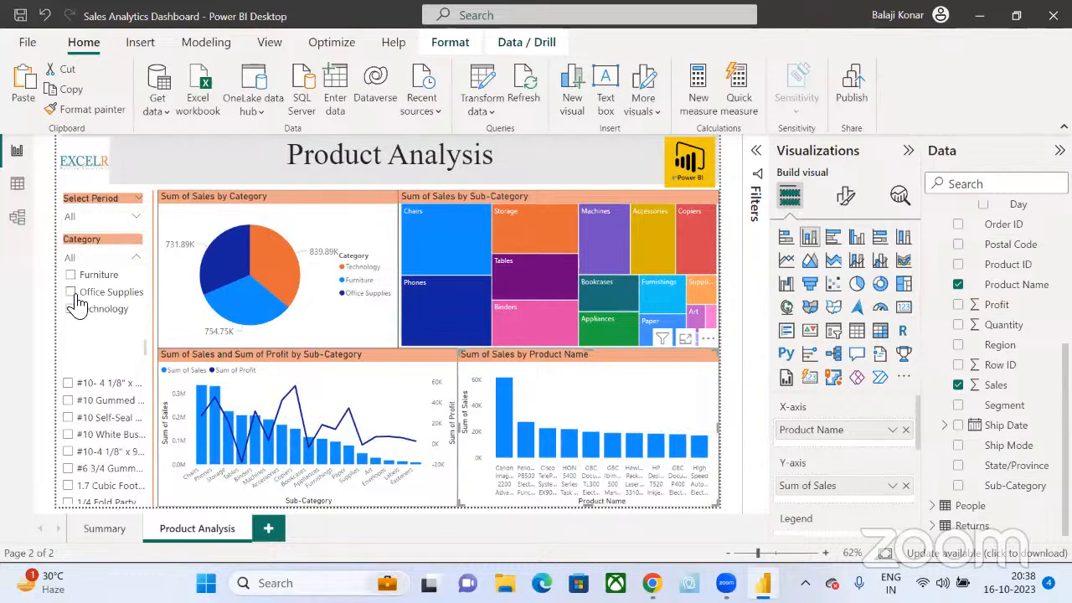
{"action": "left_click", "coordinate": [71, 292]}
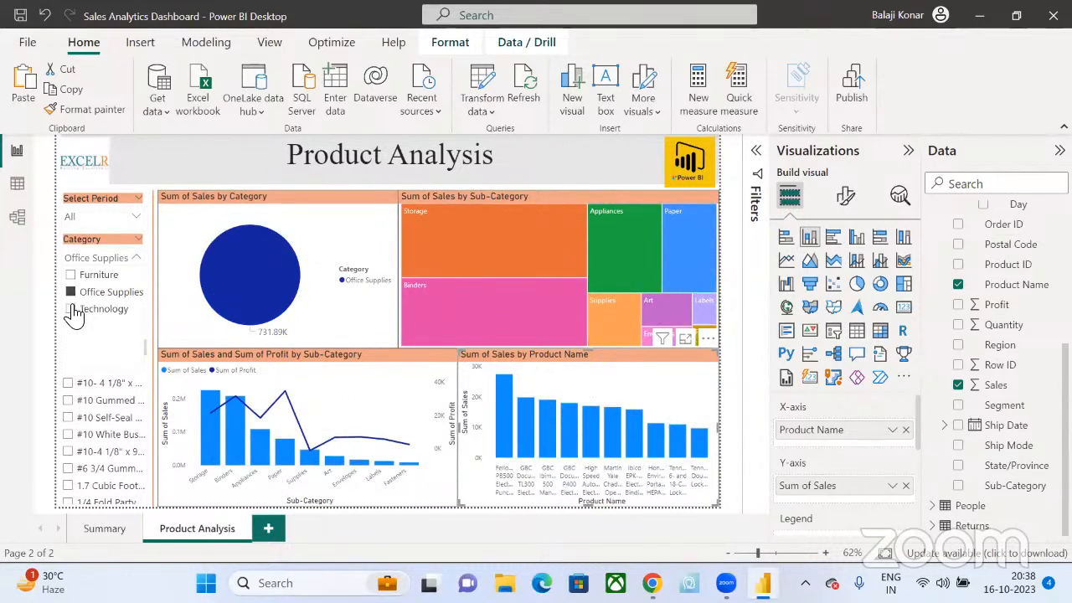
{"action": "left_click", "coordinate": [71, 309]}
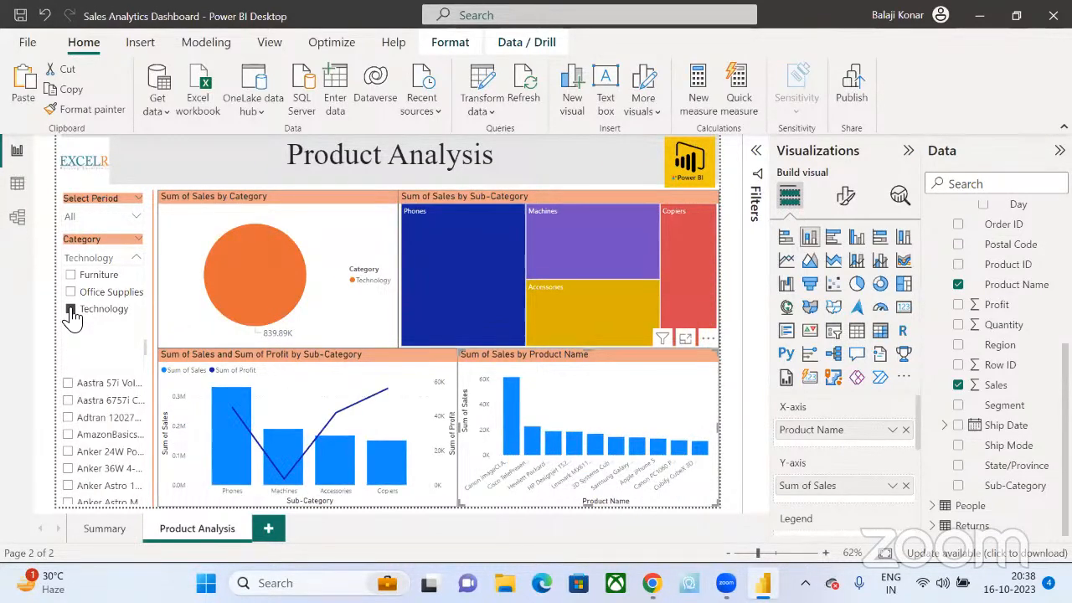
{"action": "left_click", "coordinate": [71, 308]}
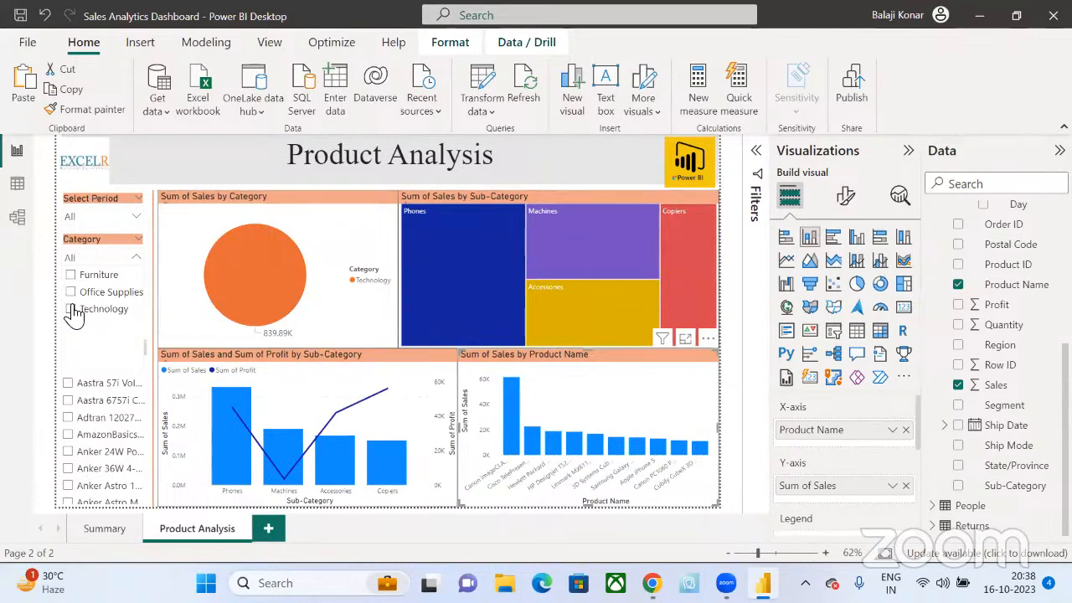
{"action": "left_click", "coordinate": [95, 252]}
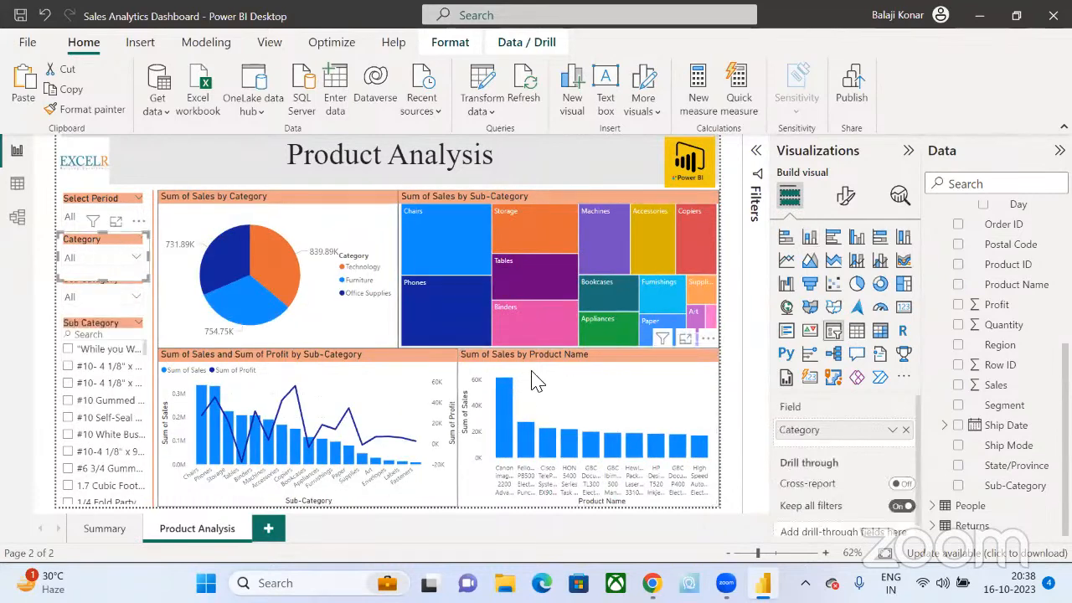
- Change the product column chart's title to "TOP 10 Products By sales"
{"action": "left_click", "coordinate": [533, 375]}
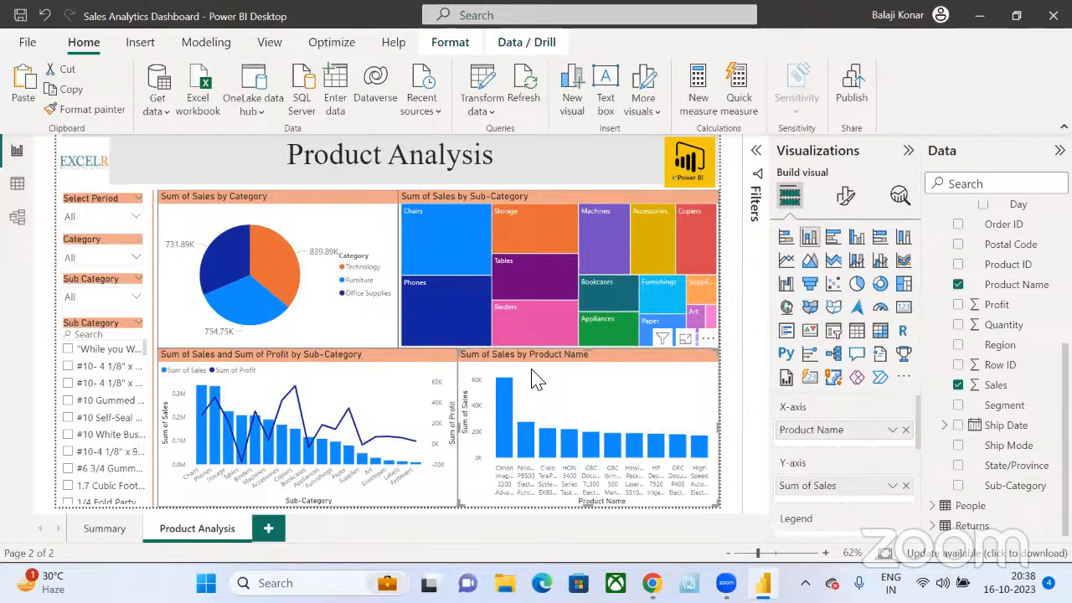
{"action": "left_click", "coordinate": [846, 199]}
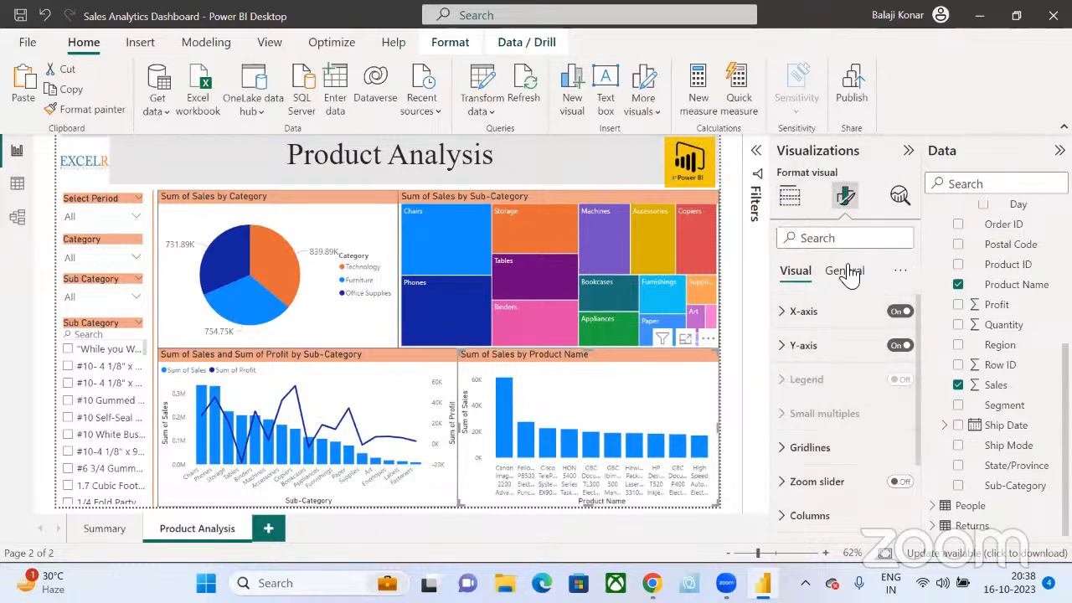
{"action": "left_click", "coordinate": [844, 270]}
{"action": "left_click", "coordinate": [810, 347]}
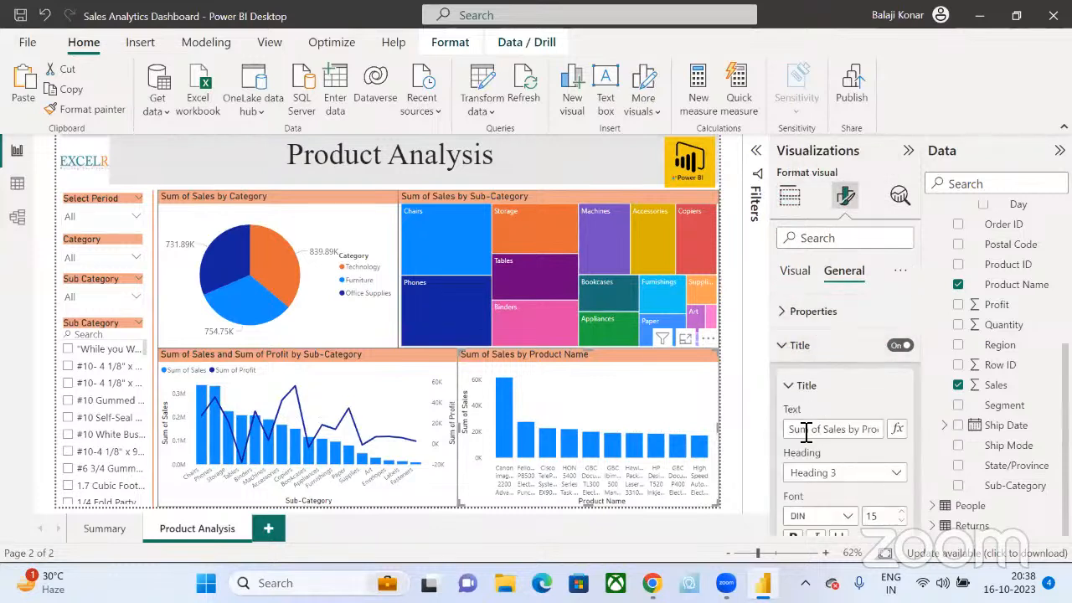
{"action": "triple_click", "coordinate": [805, 430]}
{"action": "type", "text": "T"}
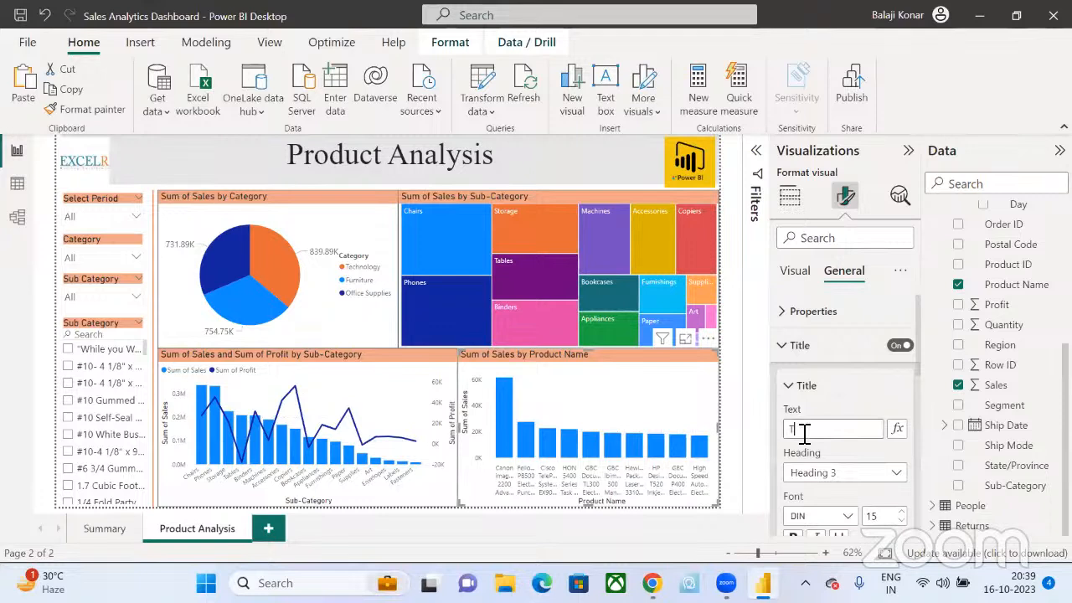
{"action": "type", "text": "OP 10 Products B"}
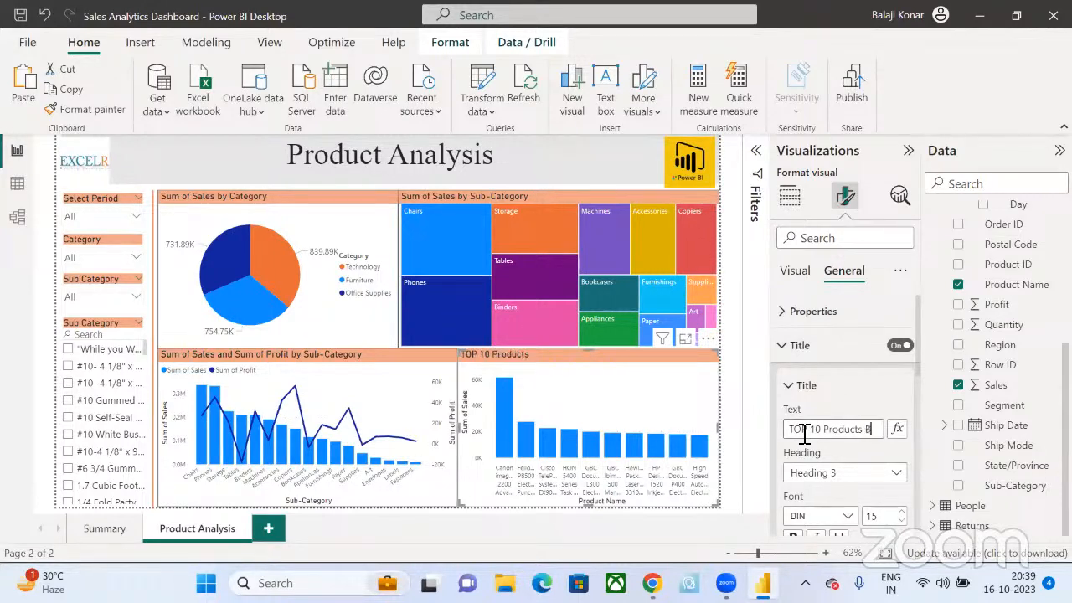
{"action": "type", "text": "y sales"}
{"action": "left_click", "coordinate": [781, 346]}
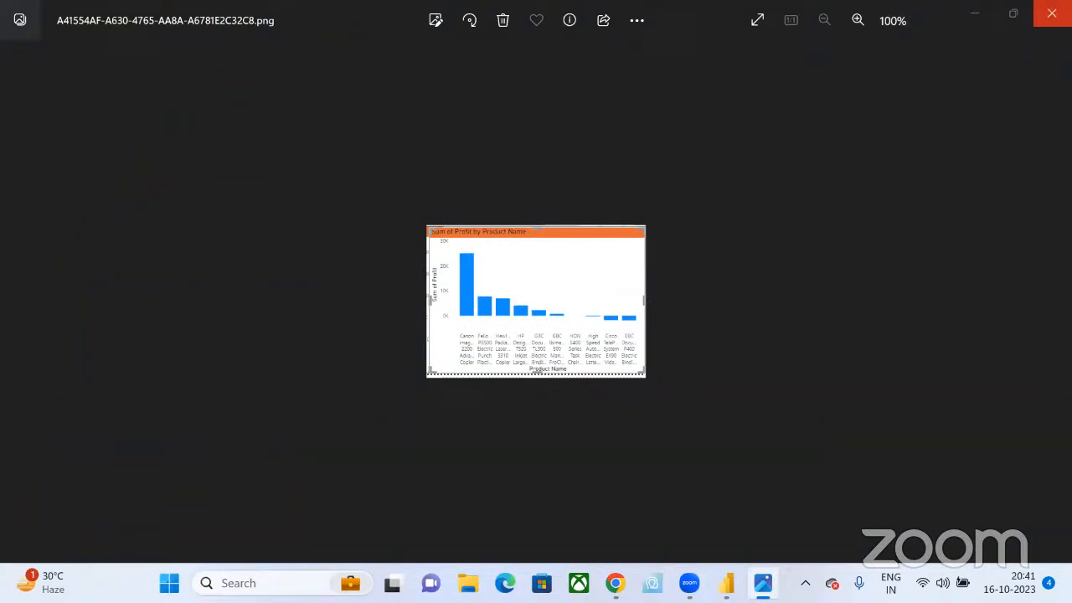
- Review the TOP 10 Products chart's Top N filter settings and the fields on its X-axis and Y-axis
{"action": "left_click", "coordinate": [1052, 13]}
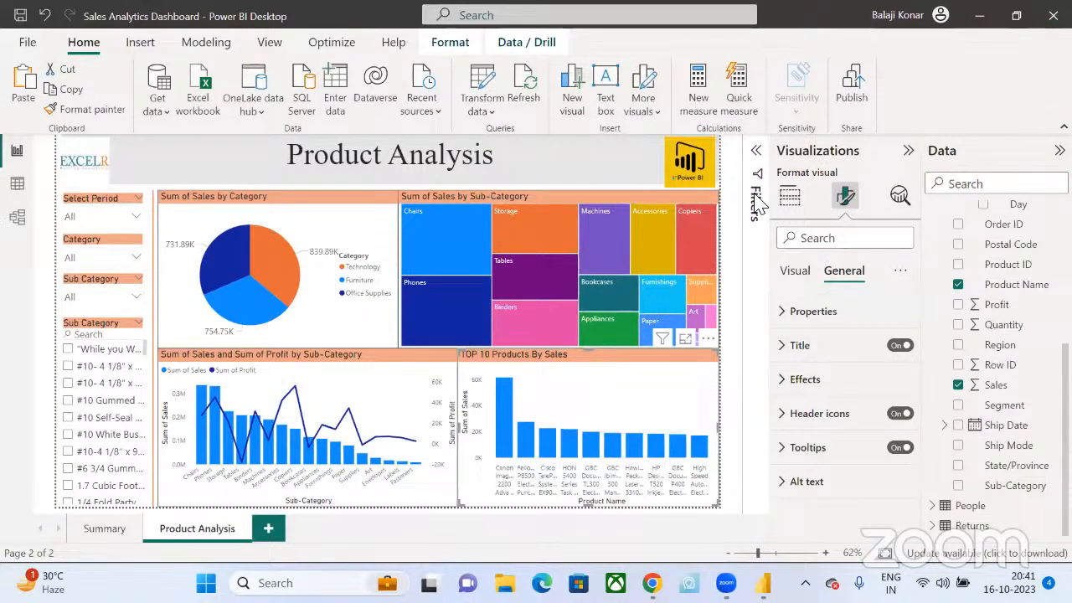
{"action": "left_click", "coordinate": [756, 155]}
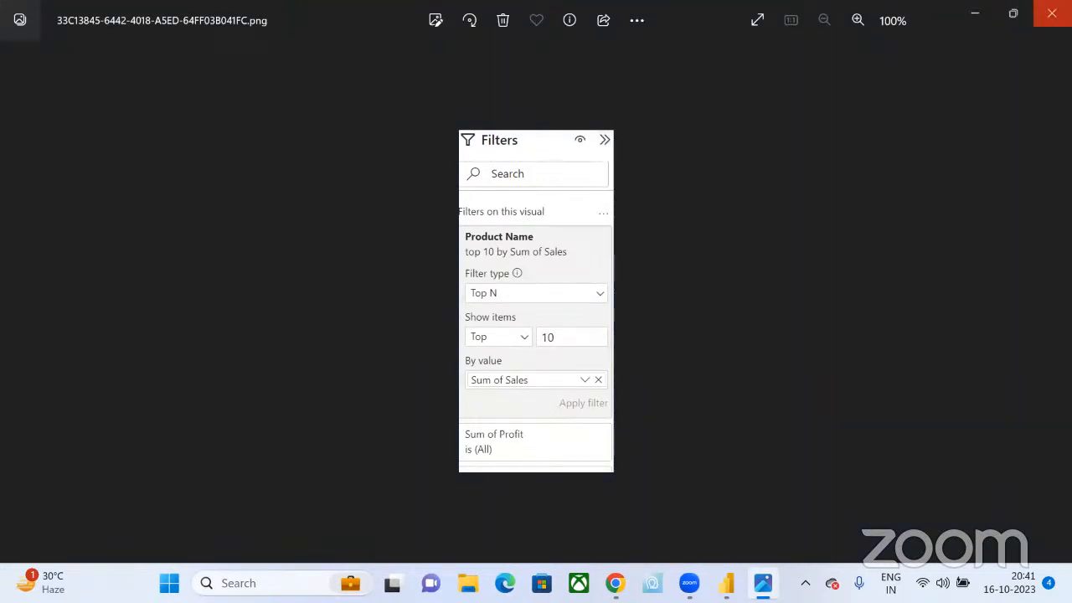
{"action": "left_click", "coordinate": [1051, 12]}
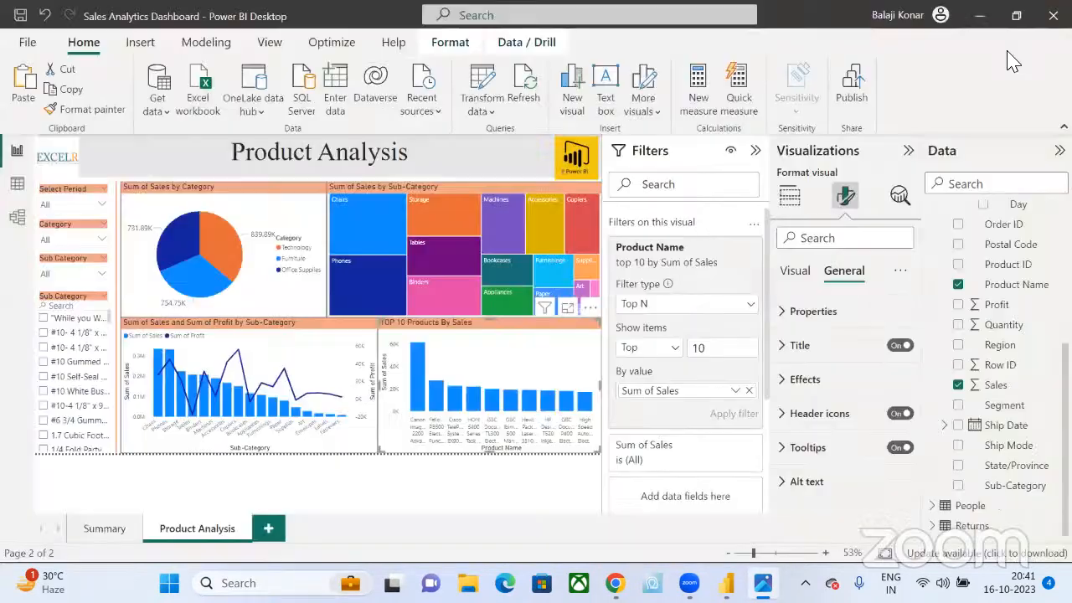
{"action": "left_click", "coordinate": [796, 199]}
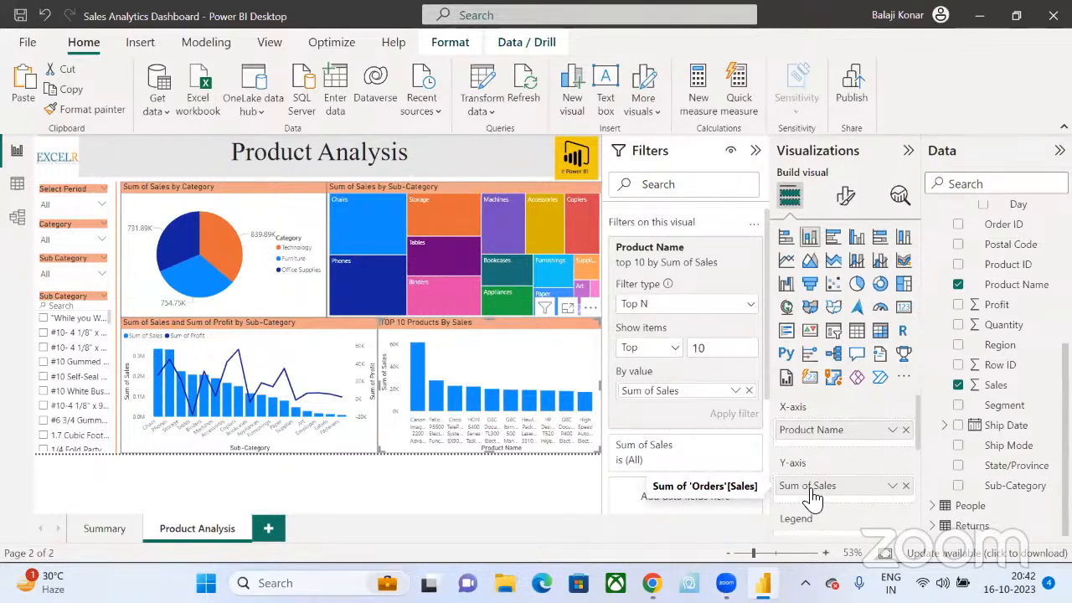
{"action": "scroll", "coordinate": [826, 456], "scroll_direction": "down", "scroll_amount": 2}
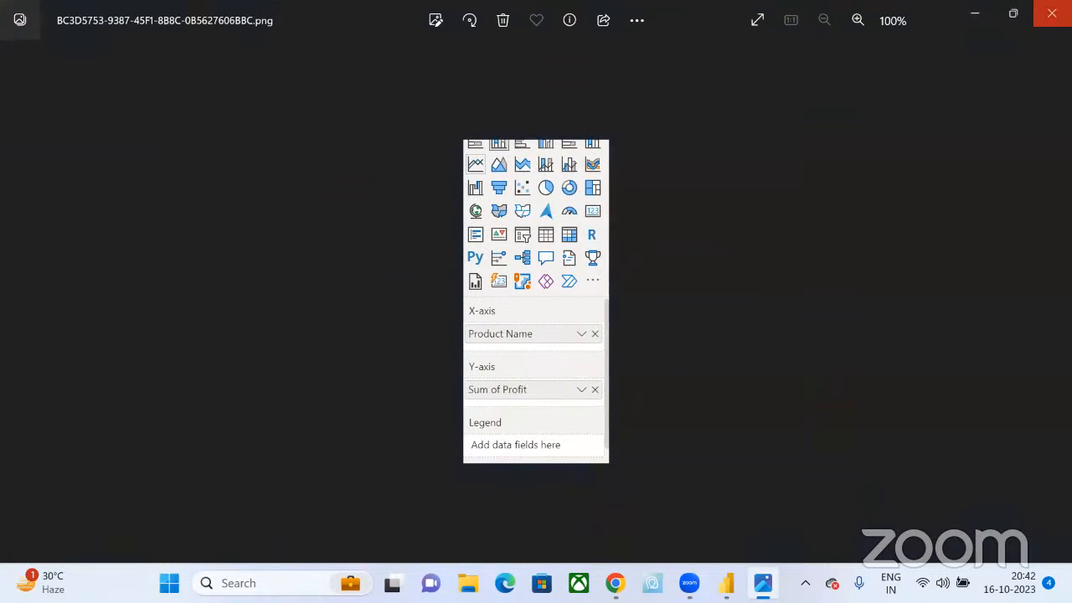
{"action": "left_click", "coordinate": [1052, 13]}
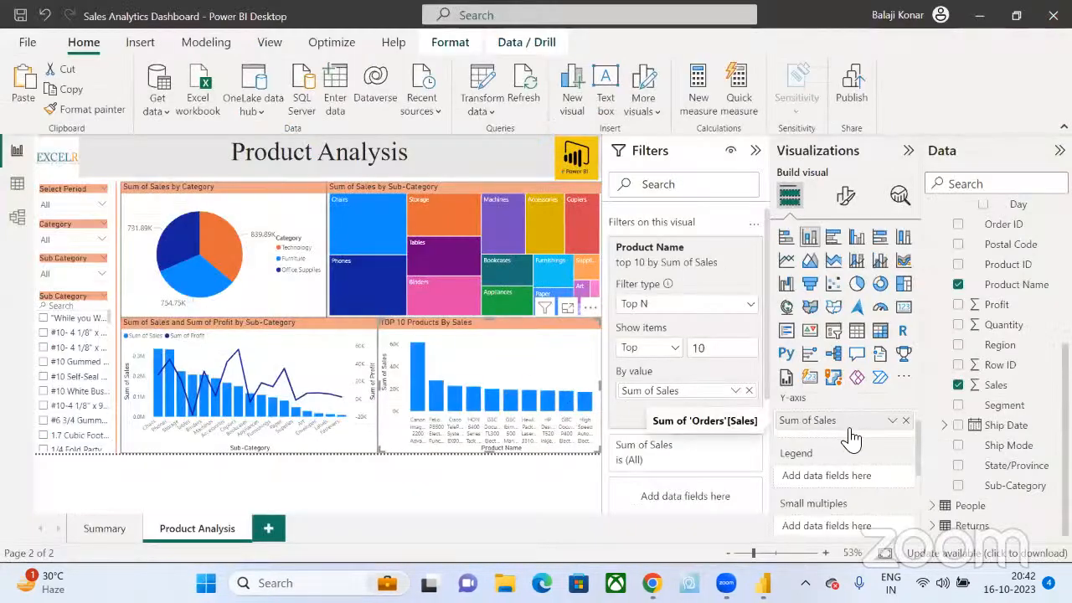
{"action": "scroll", "coordinate": [849, 437], "scroll_direction": "up", "scroll_amount": 1}
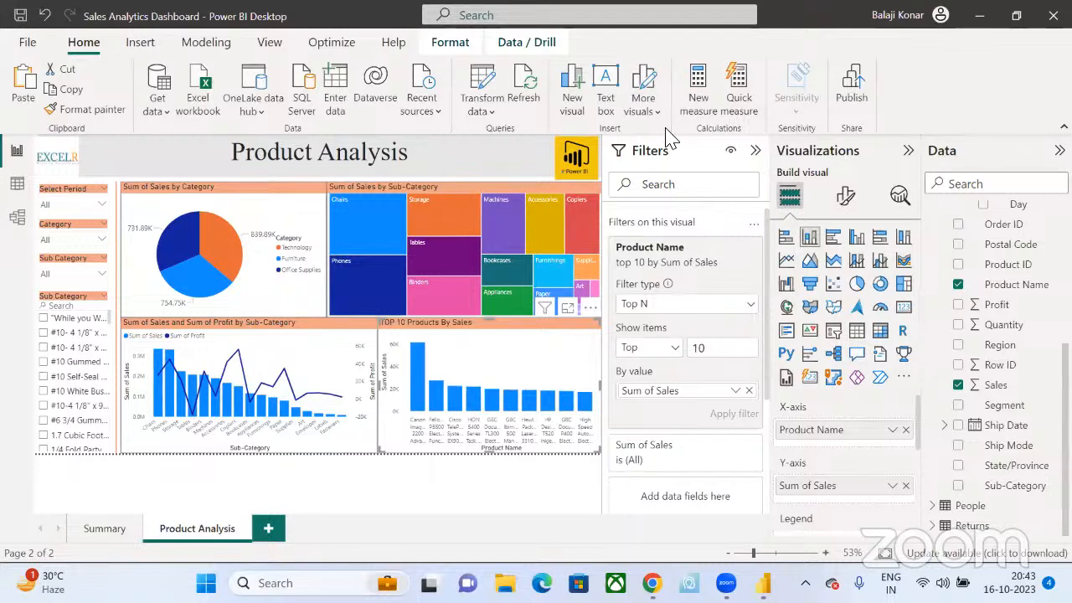
- Show the Summary page, then switch to Notepad and replace the old IF formula in the note with blank lines
{"action": "left_click", "coordinate": [105, 528]}
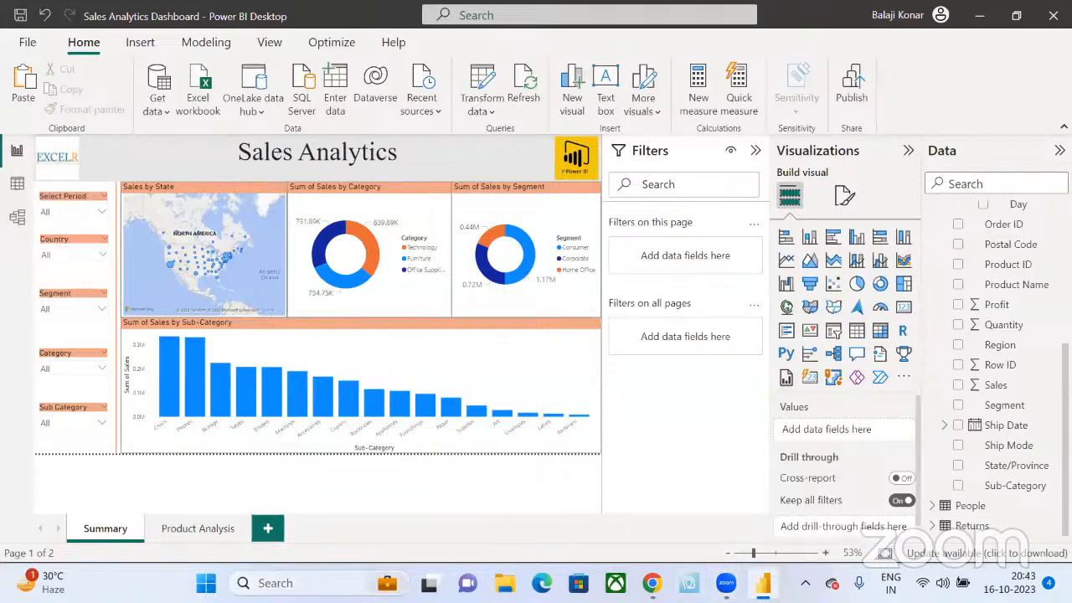
{"action": "left_click", "coordinate": [276, 582]}
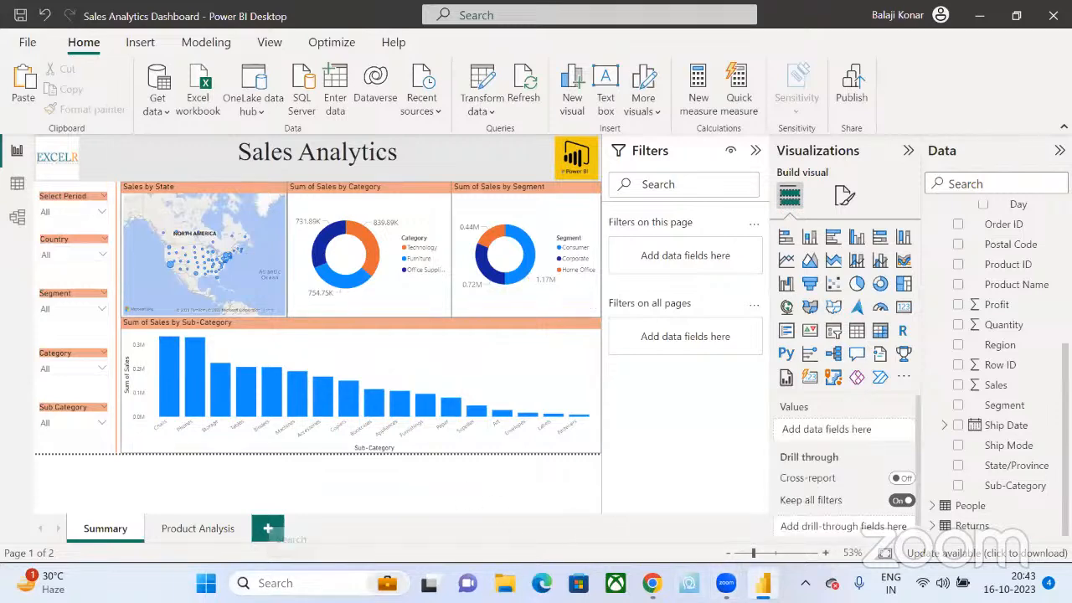
{"action": "type", "text": "no"}
{"action": "key", "text": "Return"}
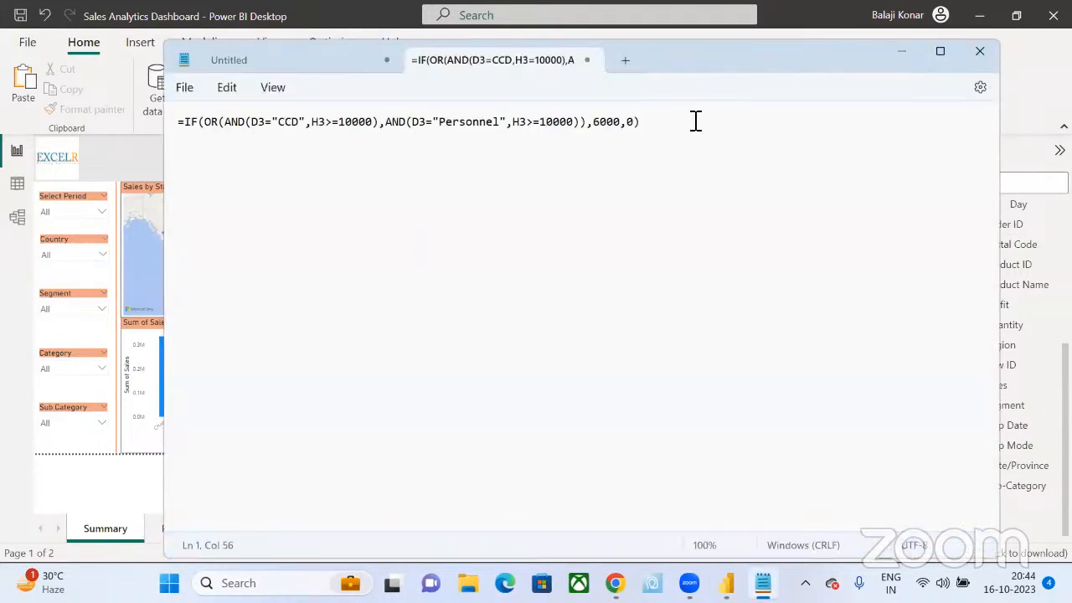
{"action": "left_click_drag", "start_coordinate": [694, 122], "coordinate": [65, 115]}
{"action": "key", "text": "Return"}
{"action": "key", "text": "Return"}
{"action": "key", "text": "Return"}
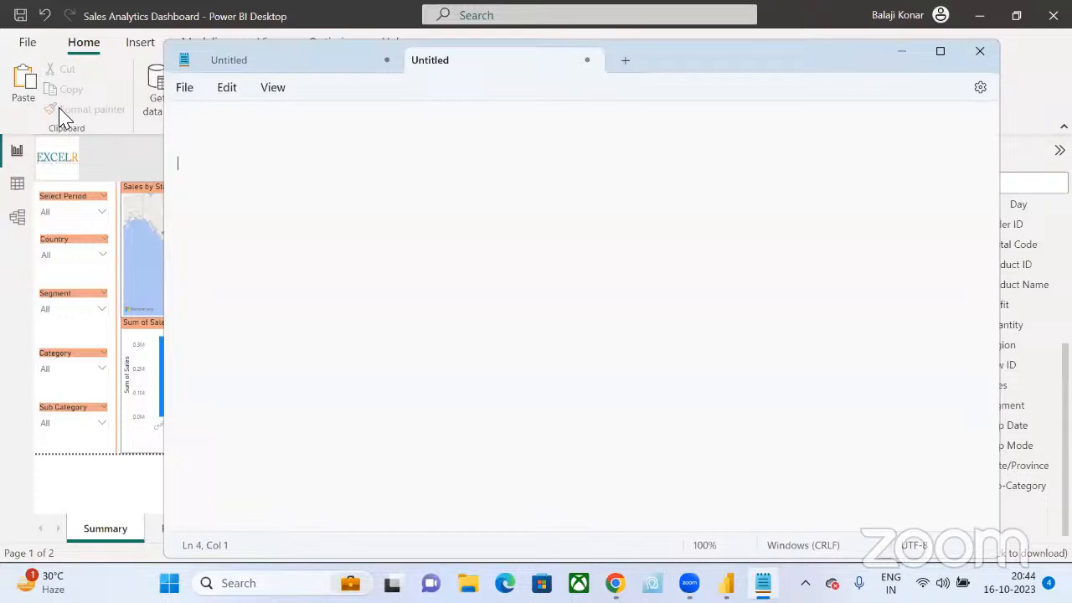
- Write "RLS - Row Level Security" in the blank note
{"action": "type", "text": "RLS - Roq"}
{"action": "key", "text": "BackSpace"}
{"action": "key", "text": "BackSpace"}
{"action": "type", "text": "w Level Secur"}
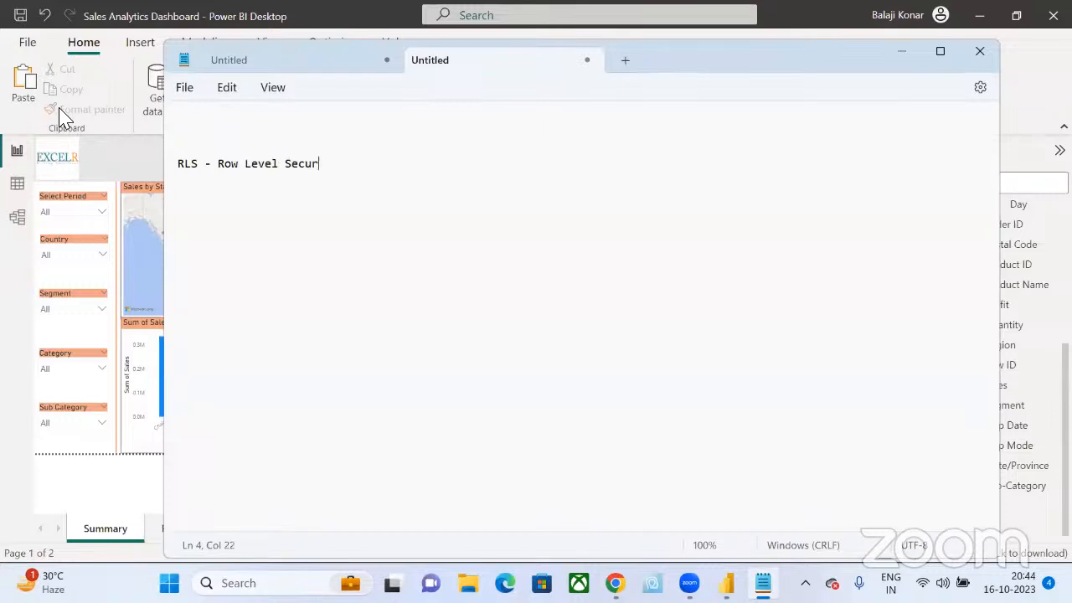
{"action": "type", "text": "ity"}
- Enlarge the note's text to 140% and close Notepad to return to the Power BI report
{"action": "left_click_drag", "start_coordinate": [338, 165], "coordinate": [165, 147]}
{"action": "key", "text": "ctrl+plus"}
{"action": "key", "text": "ctrl+plus"}
{"action": "key", "text": "ctrl+plus"}
{"action": "key", "text": "ctrl+plus"}
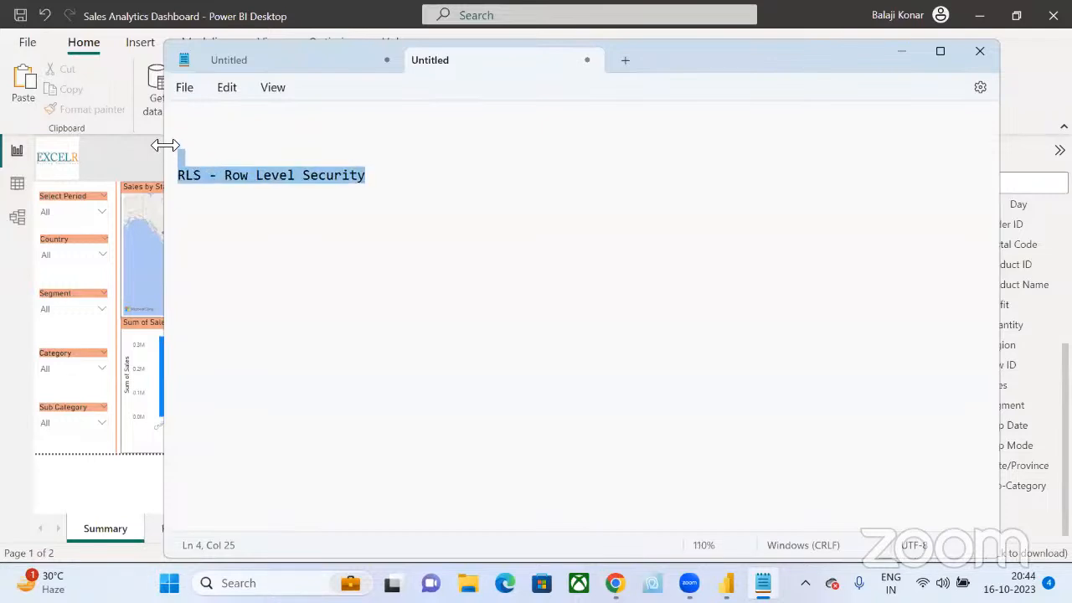
{"action": "left_click", "coordinate": [627, 323]}
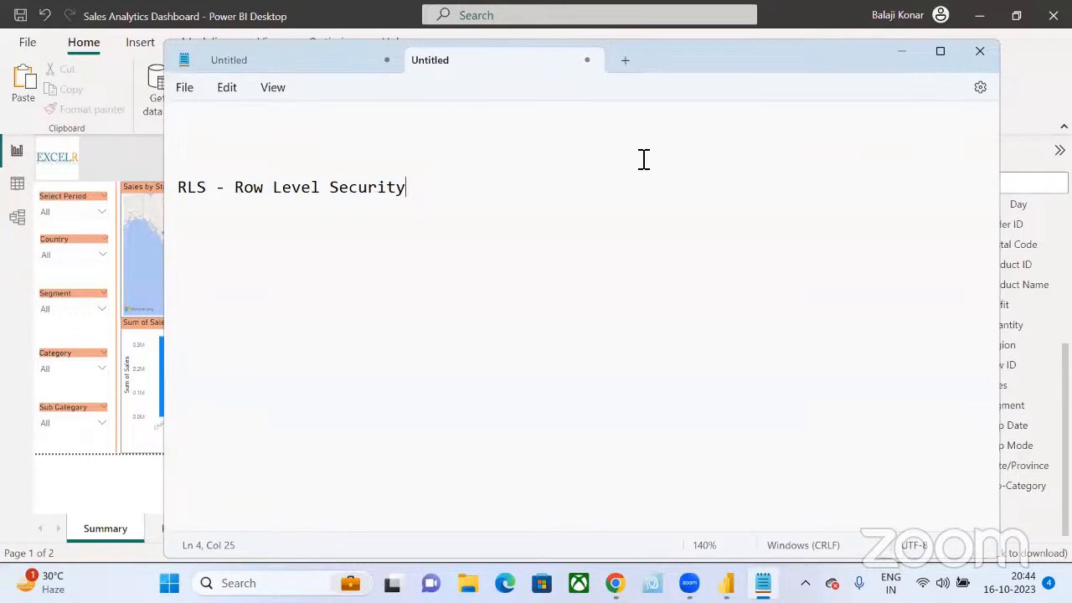
{"action": "left_click", "coordinate": [294, 63]}
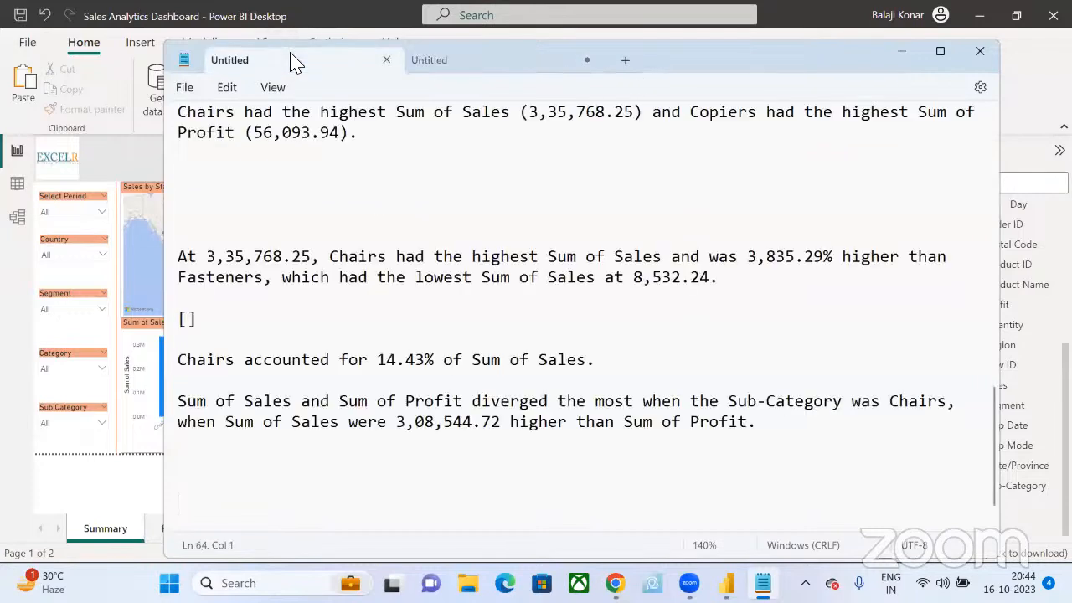
{"action": "left_click", "coordinate": [978, 52]}
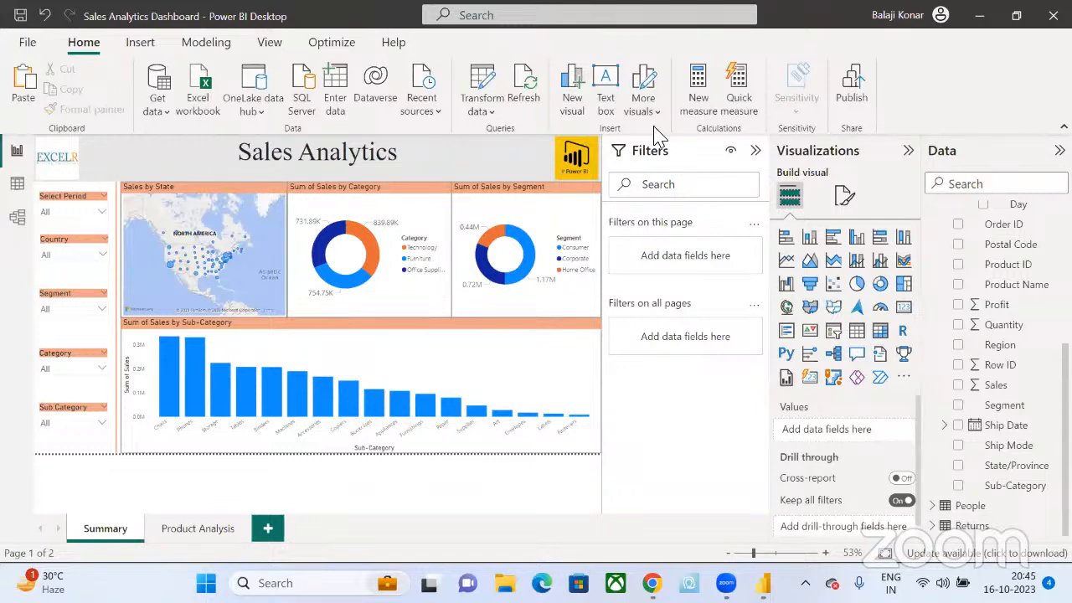
- Create a security role named Technology in Manage roles
{"action": "left_click", "coordinate": [210, 51]}
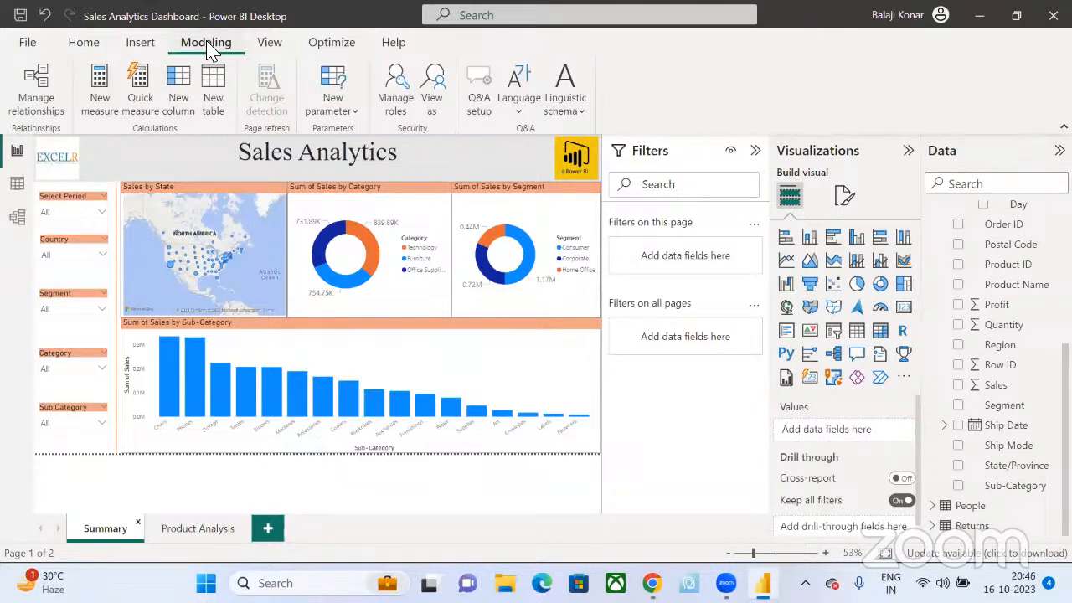
{"action": "left_click", "coordinate": [401, 105]}
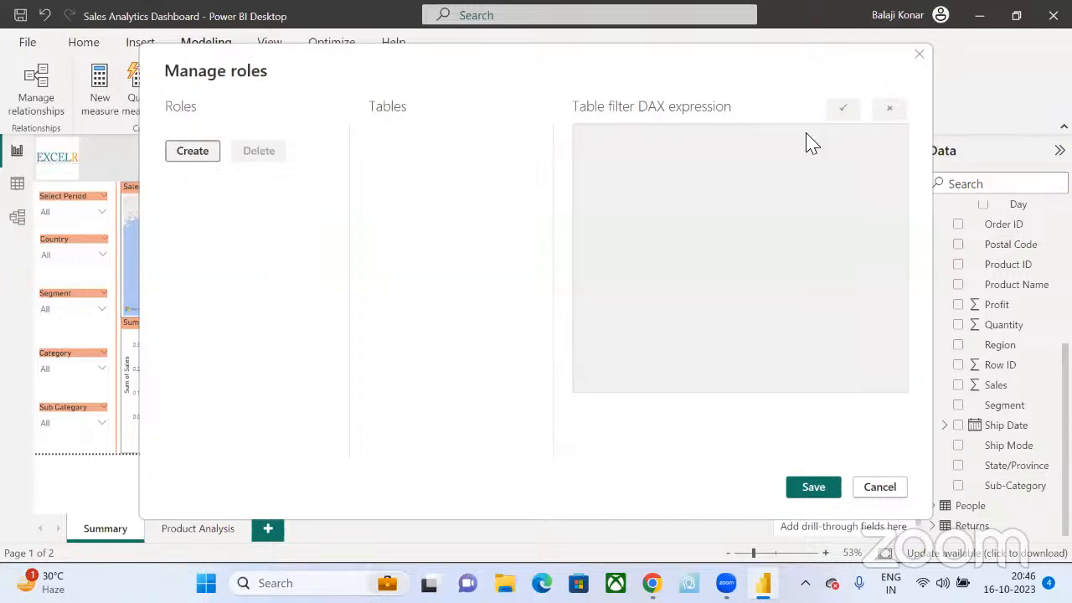
{"action": "left_click", "coordinate": [917, 56]}
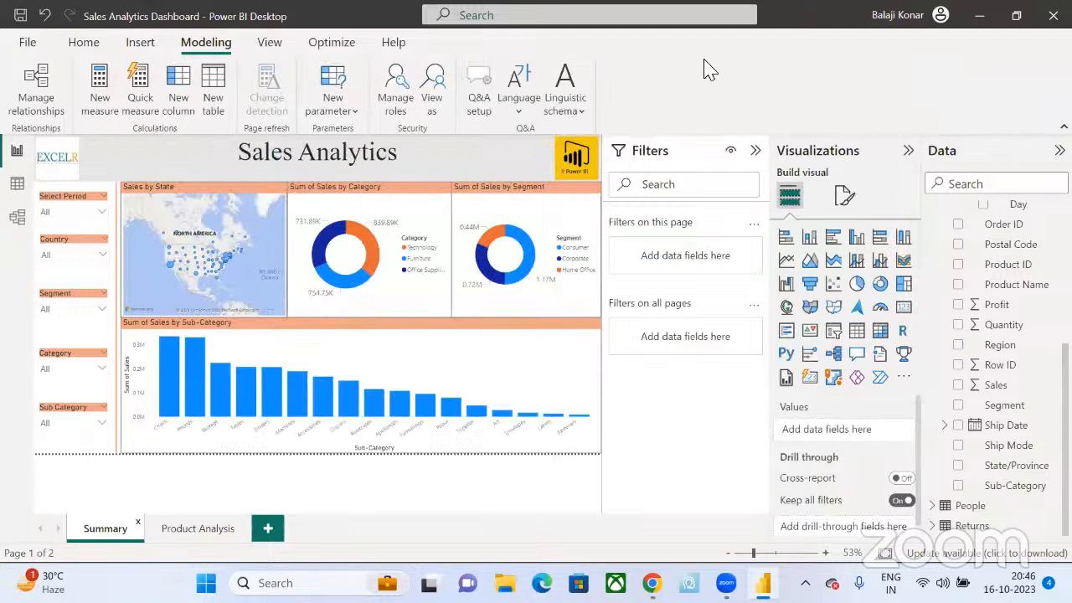
{"action": "left_click", "coordinate": [394, 88]}
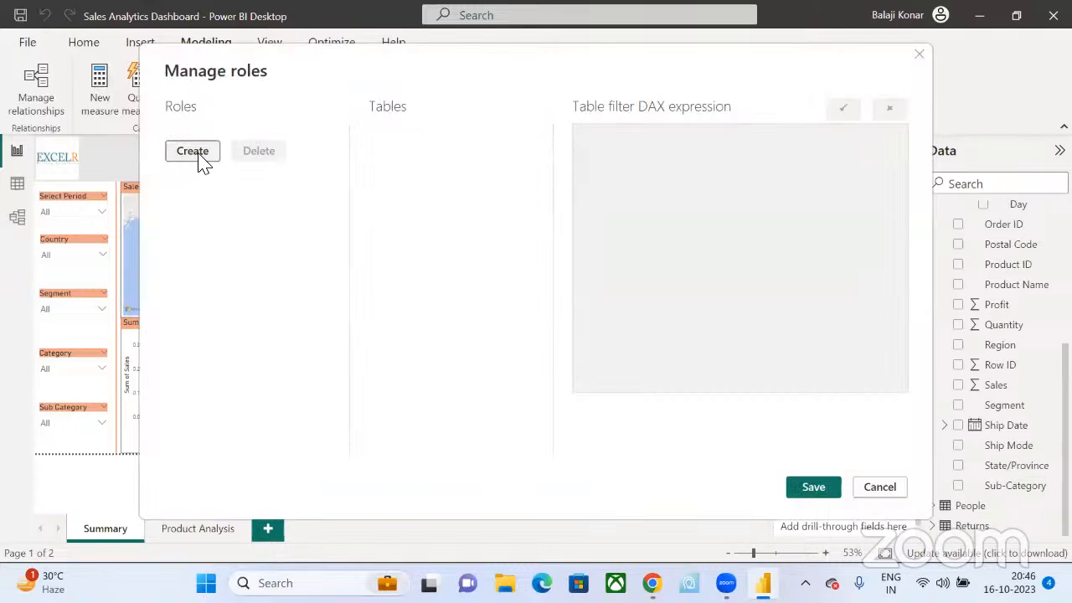
{"action": "left_click", "coordinate": [200, 159]}
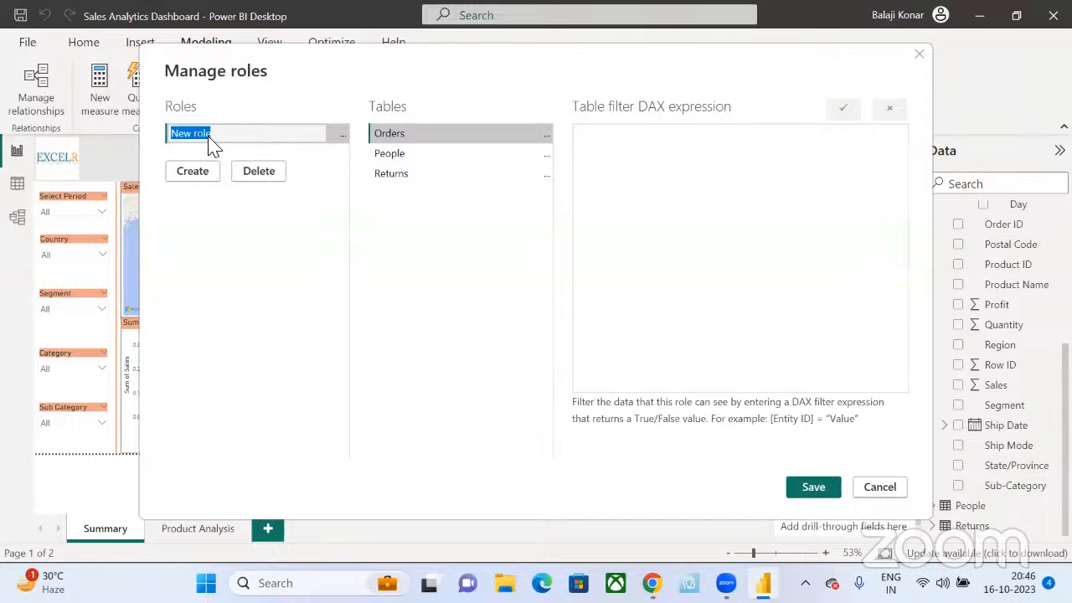
{"action": "type", "text": "Technology"}
- Give the Technology role a filter on the Orders table with the DAX expression [Category] = "Technology"
{"action": "left_click", "coordinate": [442, 156]}
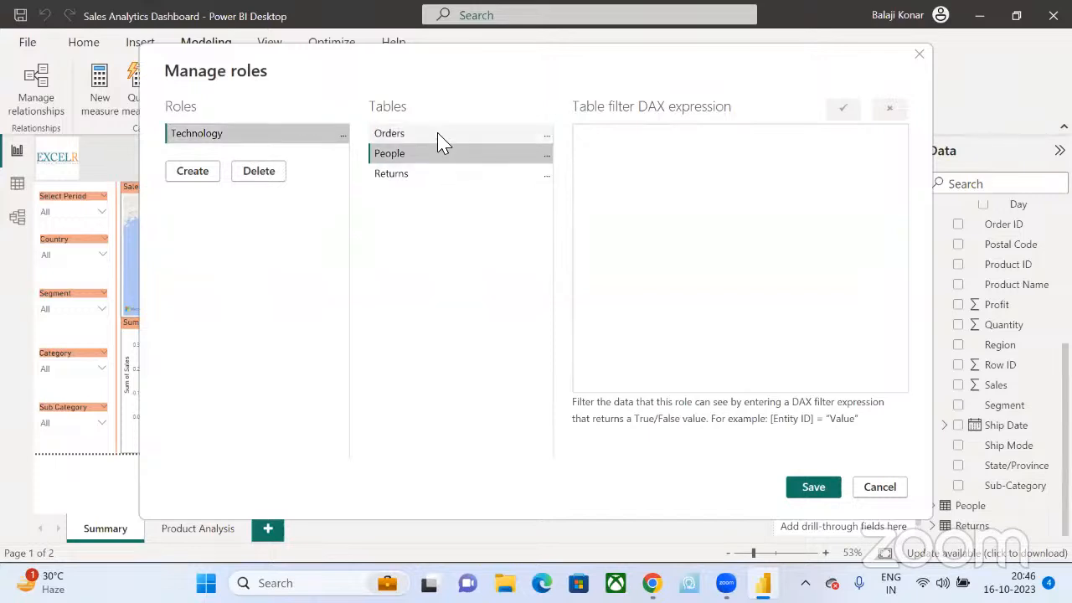
{"action": "left_click", "coordinate": [438, 134]}
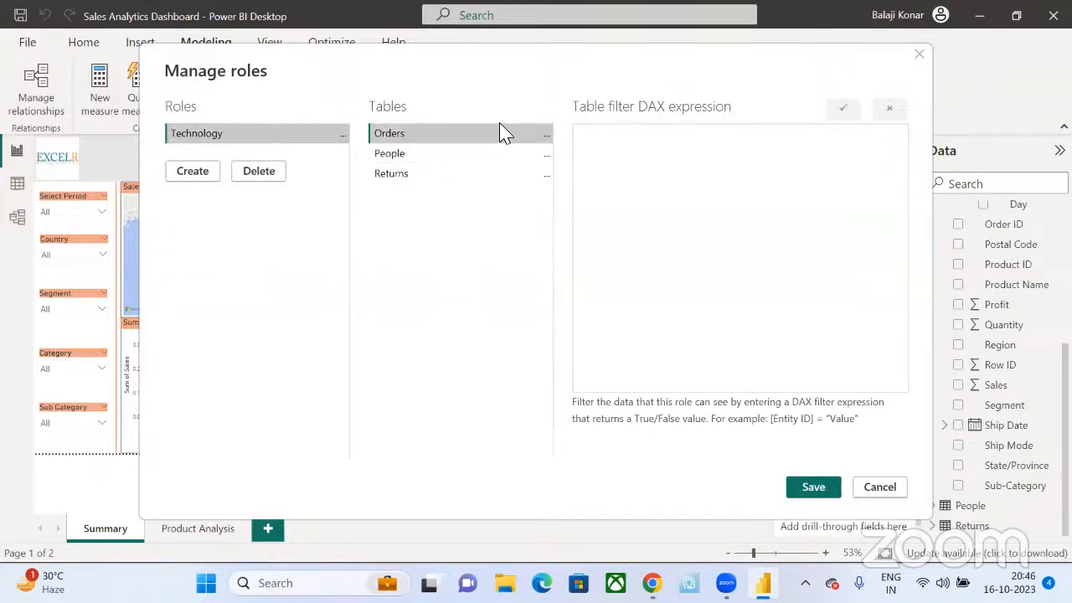
{"action": "left_click", "coordinate": [547, 144]}
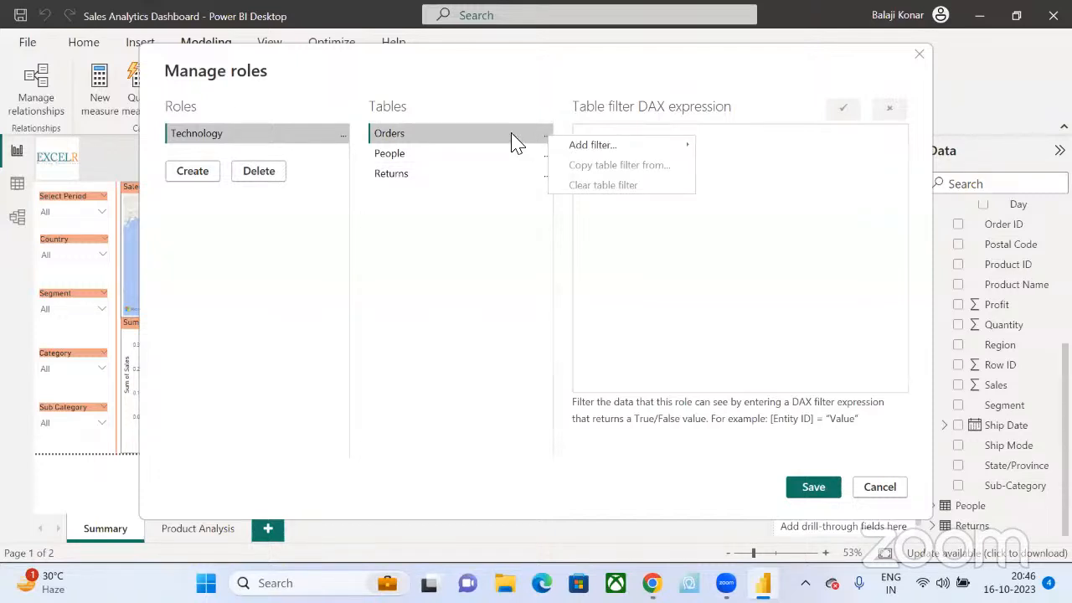
{"action": "left_click", "coordinate": [514, 140]}
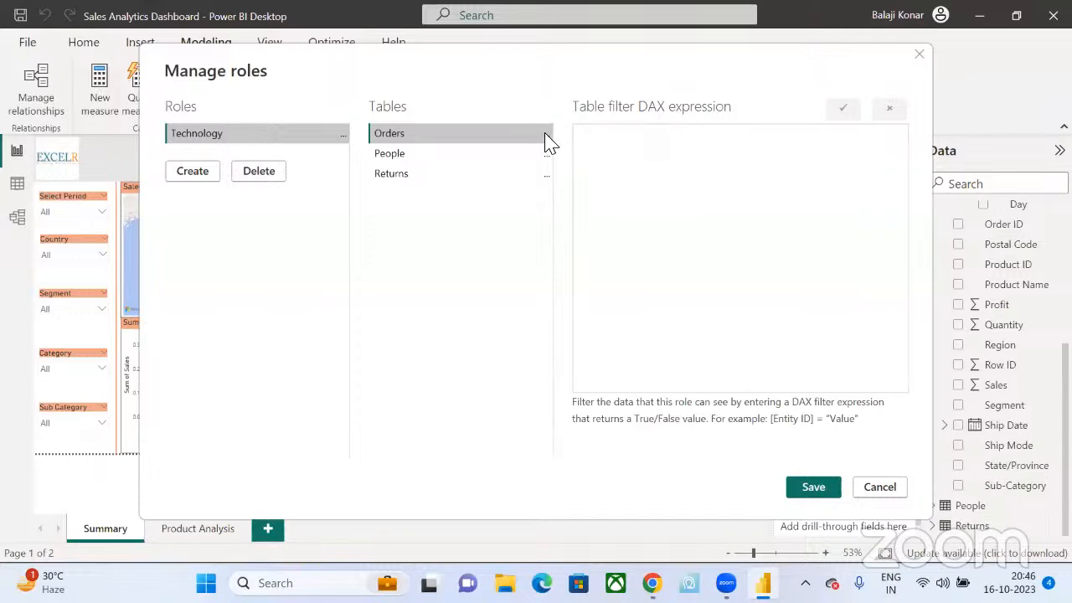
{"action": "left_click", "coordinate": [548, 144]}
{"action": "mouse_move", "coordinate": [555, 148]}
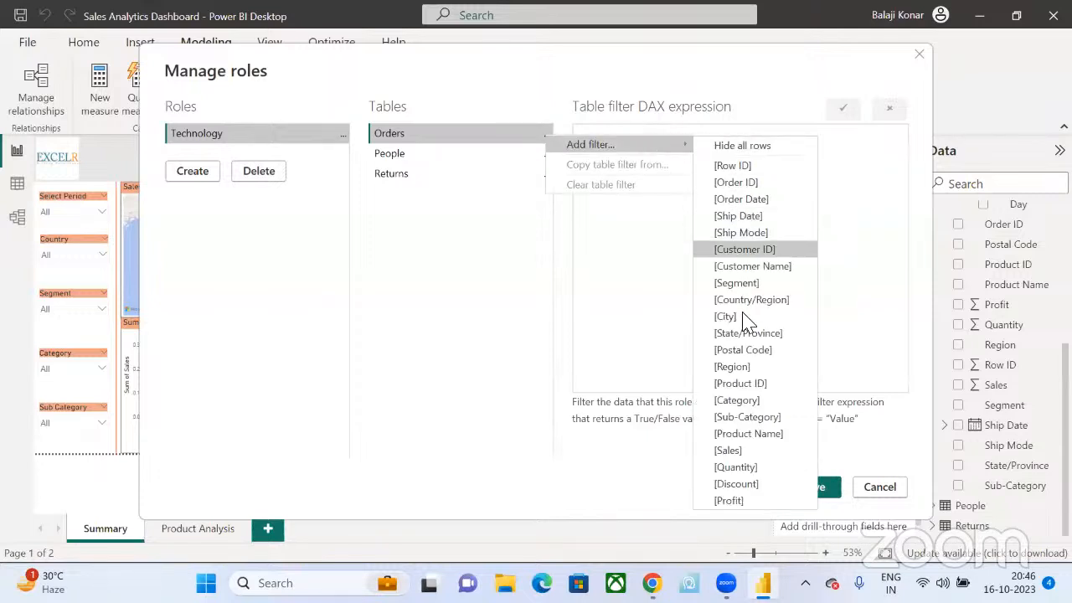
{"action": "left_click", "coordinate": [737, 400]}
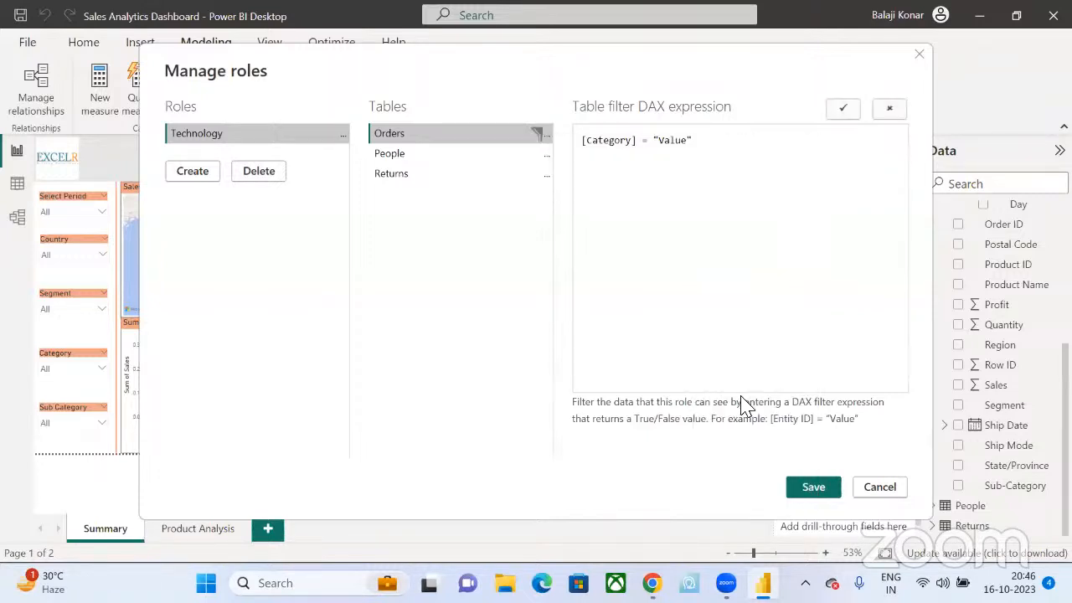
{"action": "double_click", "coordinate": [678, 140]}
{"action": "type", "text": "Technology"}
- Create an Office Supplies role that filters the Orders table with [Category] = "Office Supplies"
{"action": "left_click", "coordinate": [194, 172]}
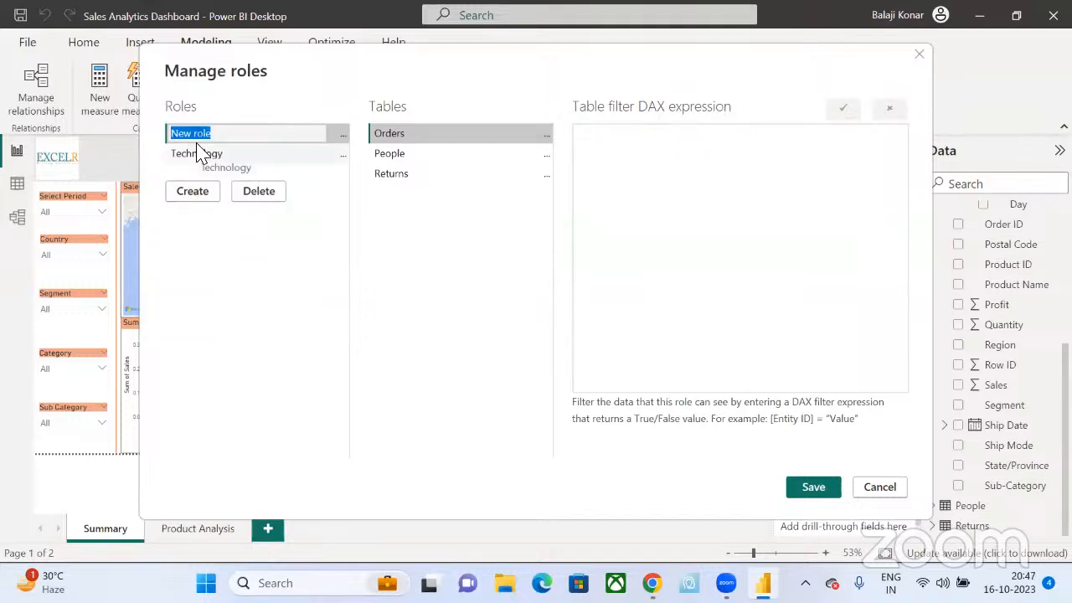
{"action": "type", "text": "Offic"}
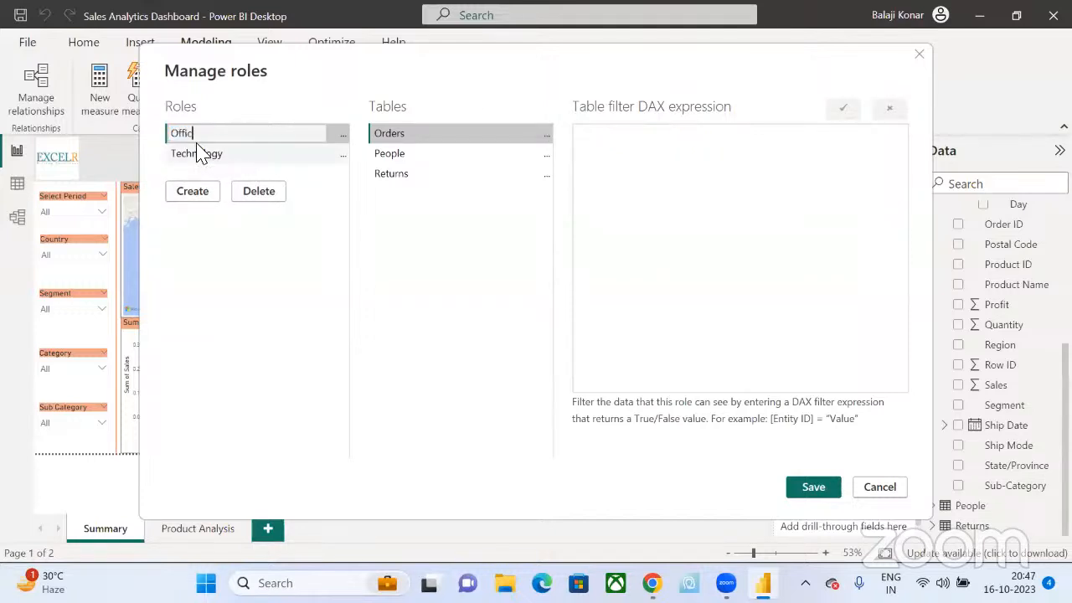
{"action": "type", "text": "e Supplies"}
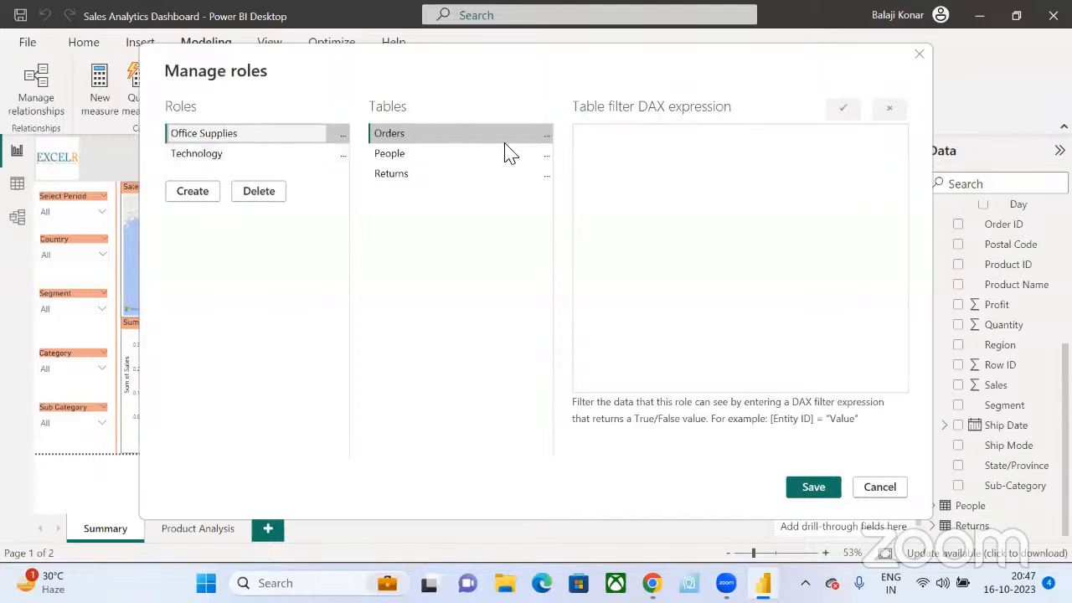
{"action": "left_click", "coordinate": [545, 134]}
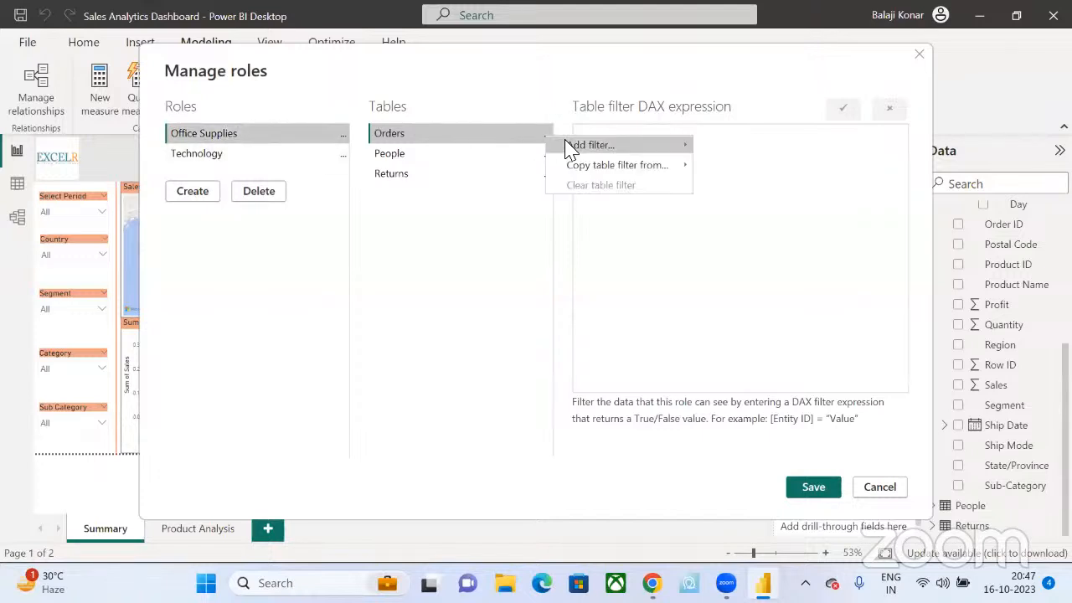
{"action": "mouse_move", "coordinate": [598, 152]}
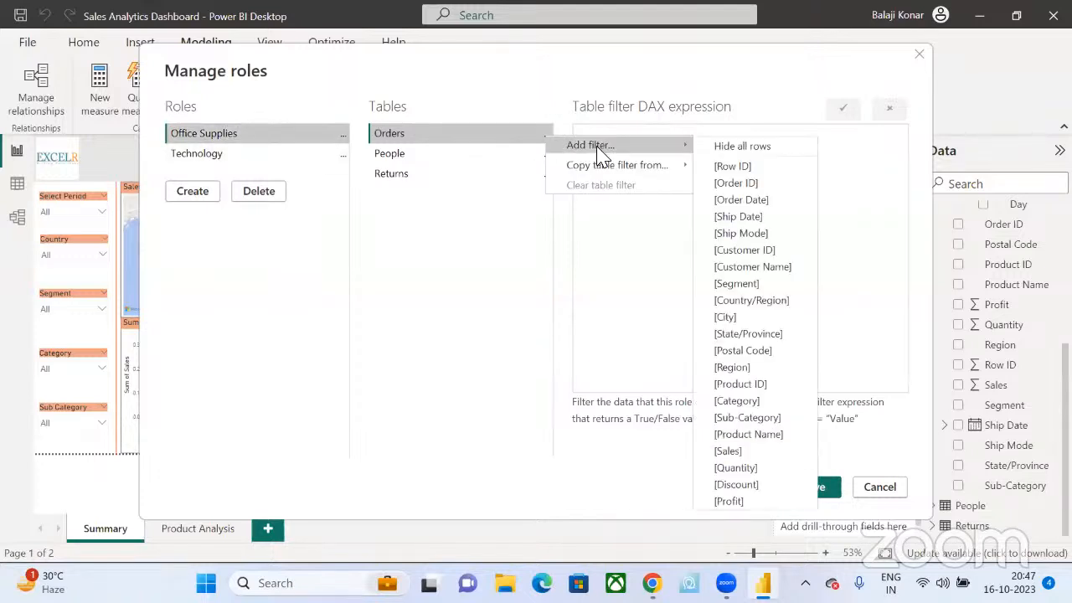
{"action": "left_click", "coordinate": [727, 401]}
{"action": "double_click", "coordinate": [674, 139]}
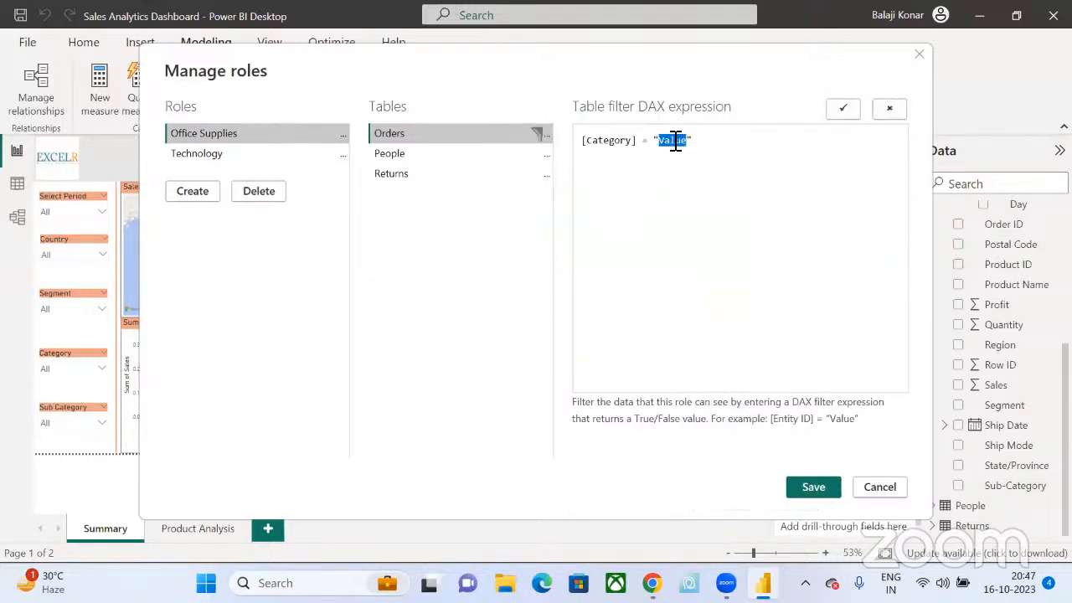
{"action": "type", "text": "Office Supplies"}
- Create a Furniture role that filters the Orders table with the DAX expression [Category] = "Furniture"
{"action": "left_click", "coordinate": [130, 207]}
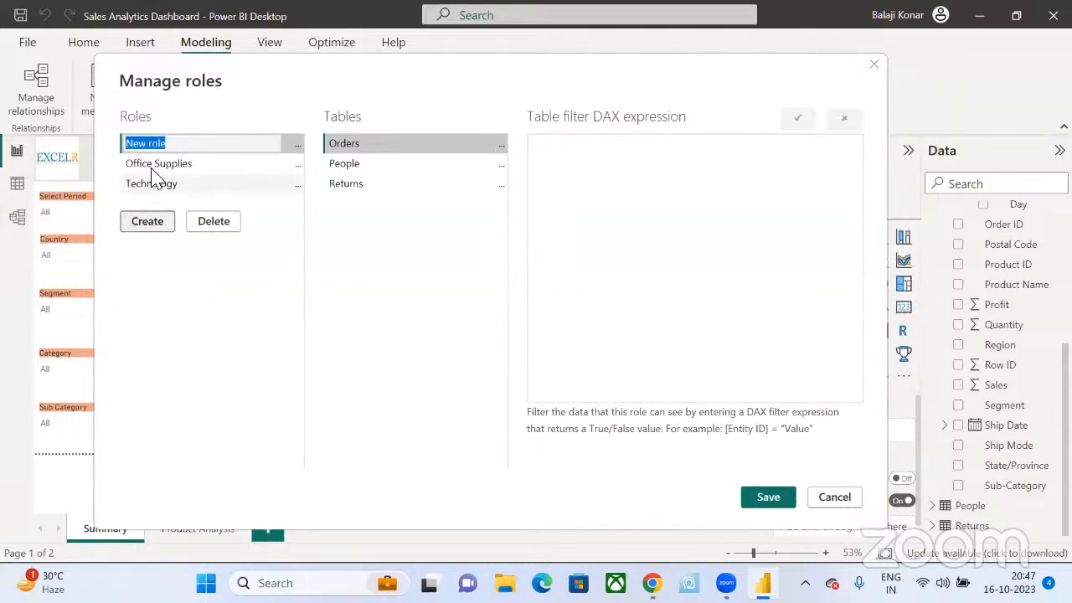
{"action": "type", "text": "Fur"}
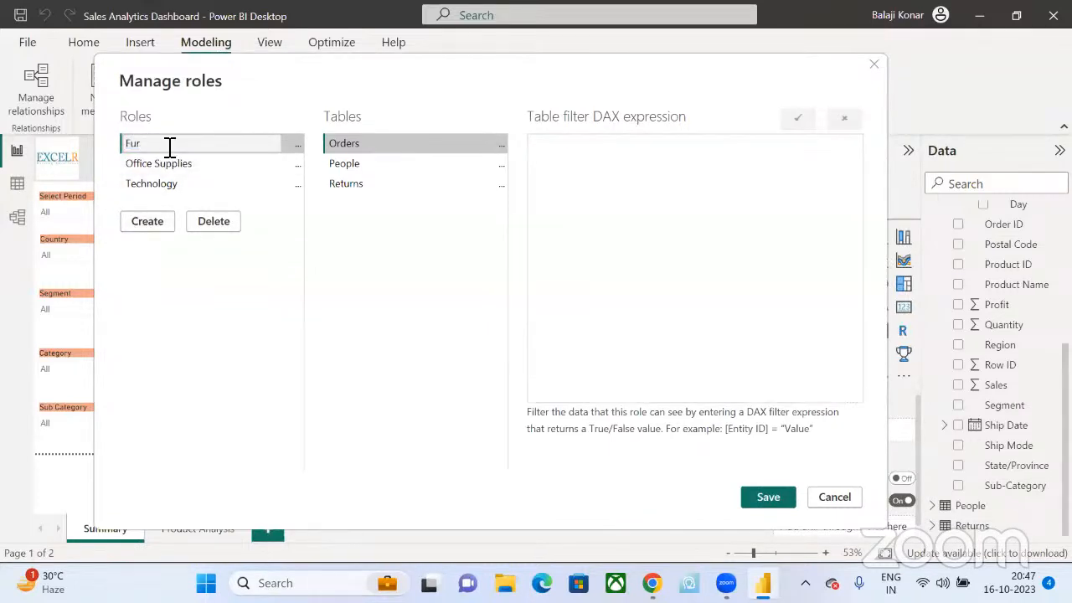
{"action": "type", "text": "niture"}
{"action": "left_click", "coordinate": [502, 152]}
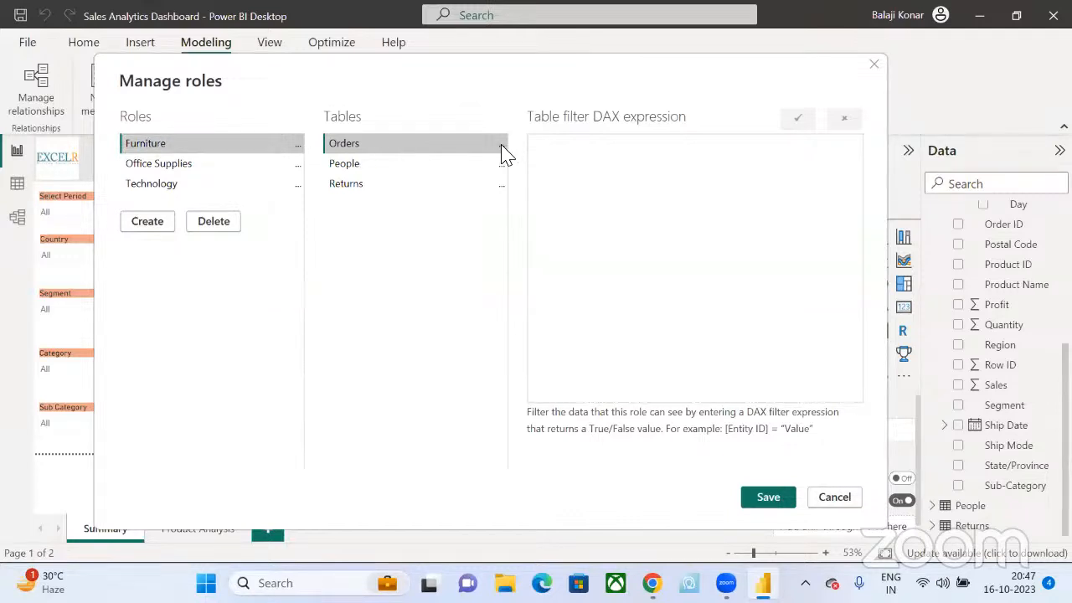
{"action": "mouse_move", "coordinate": [567, 156]}
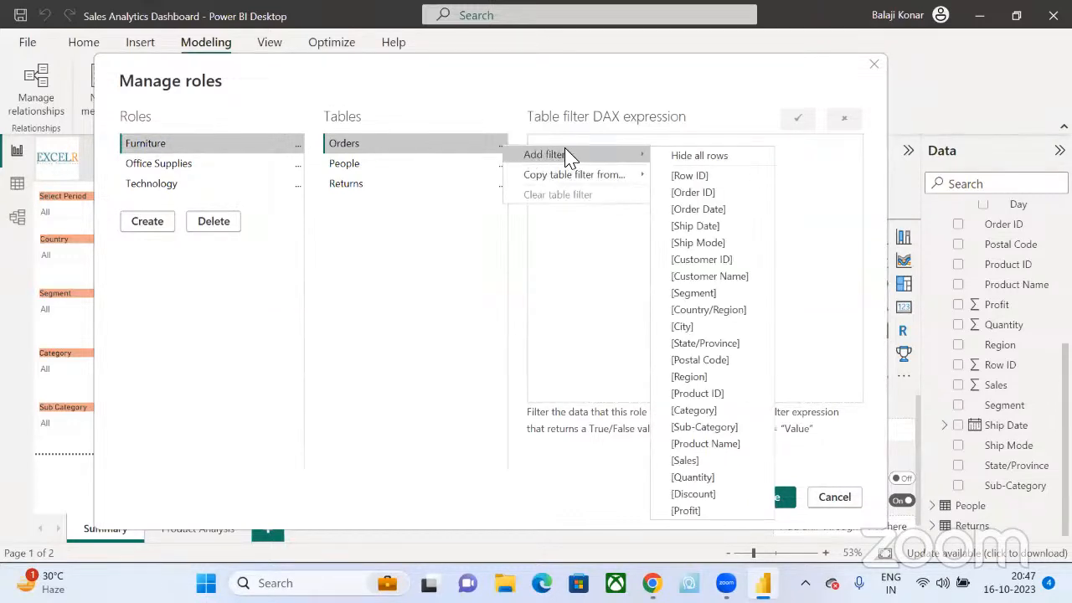
{"action": "left_click", "coordinate": [693, 410]}
{"action": "double_click", "coordinate": [626, 150]}
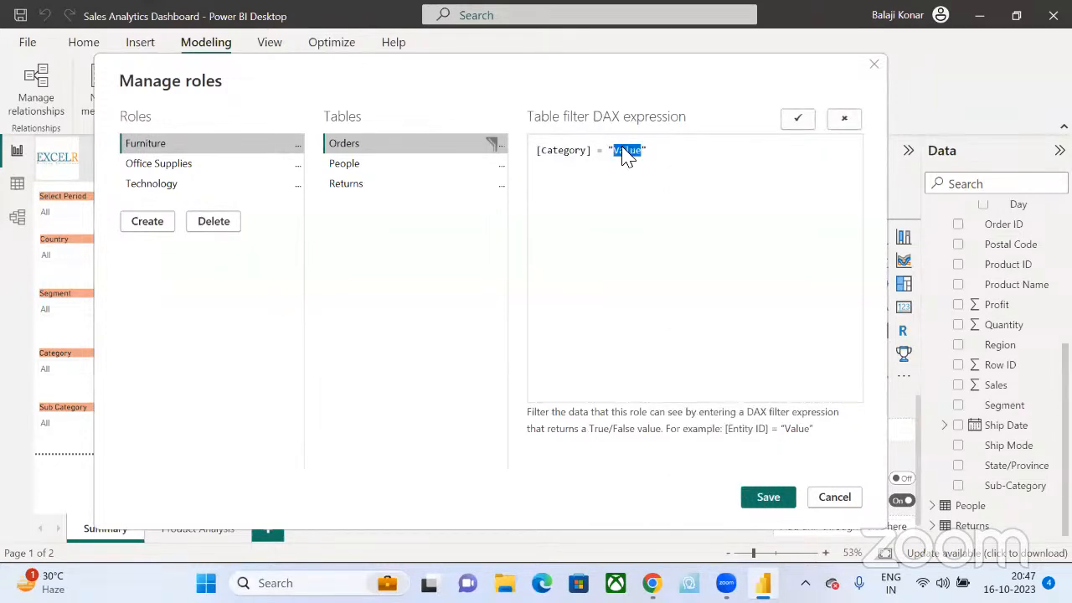
{"action": "type", "text": "Furniture"}
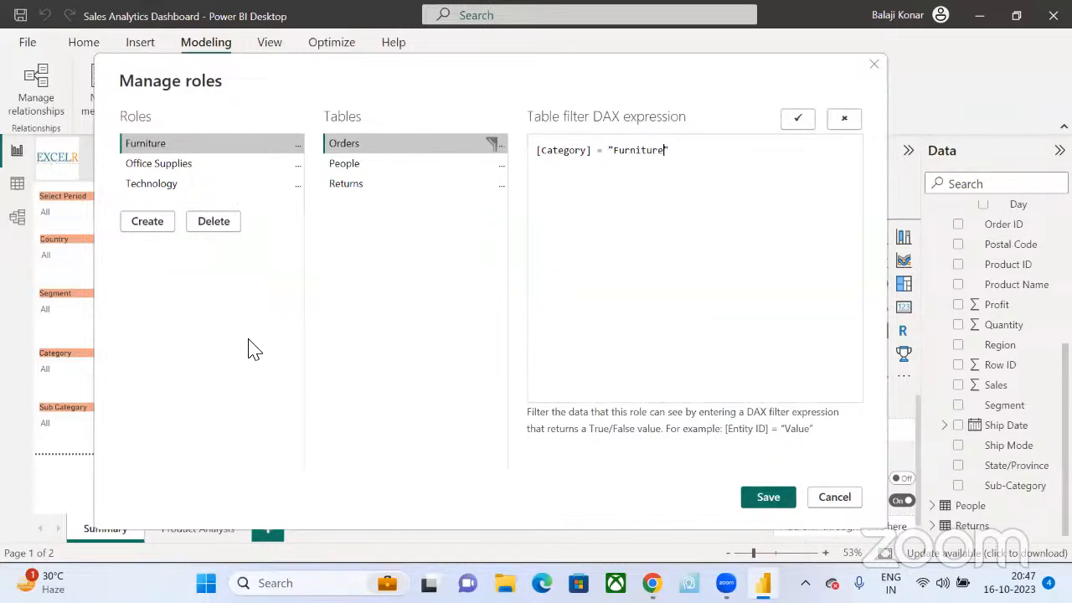
- Review the Orders filter of the Office Supplies, Technology and Furniture roles, and save the roles
{"action": "left_click", "coordinate": [196, 170]}
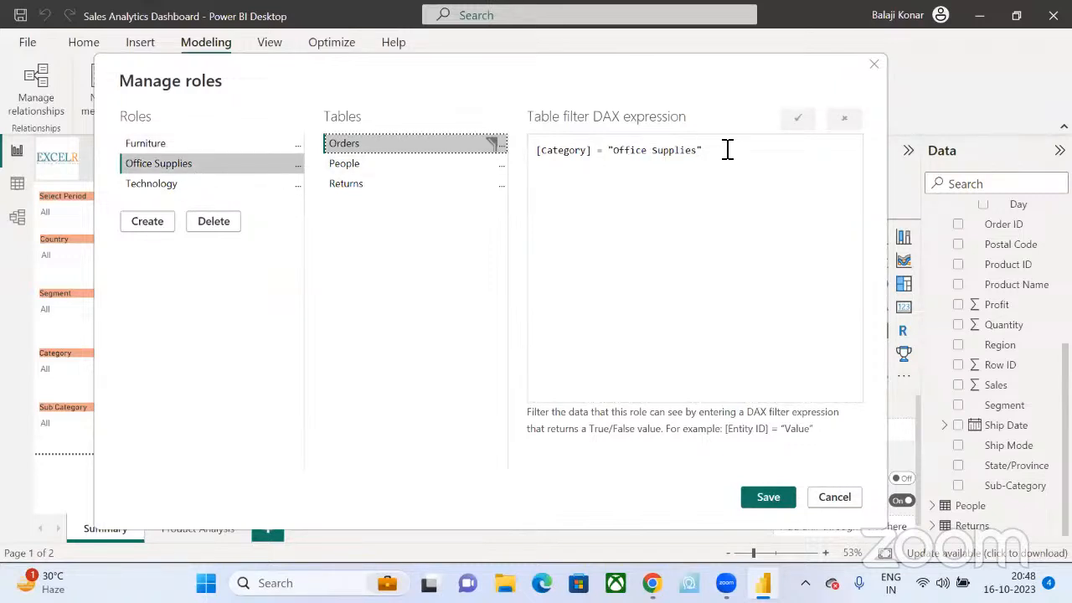
{"action": "left_click", "coordinate": [209, 191]}
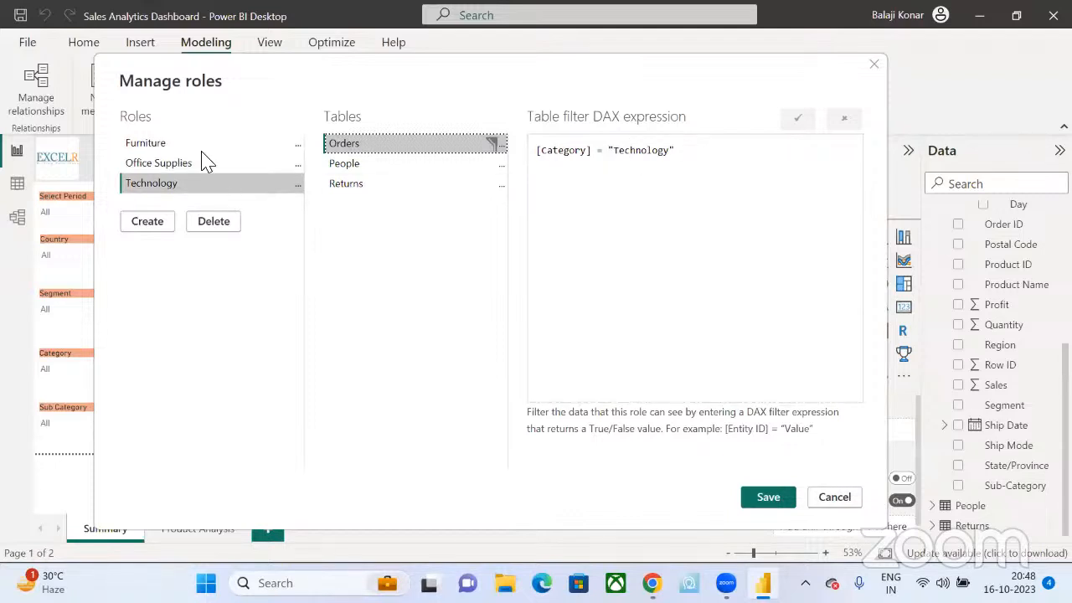
{"action": "left_click", "coordinate": [154, 143]}
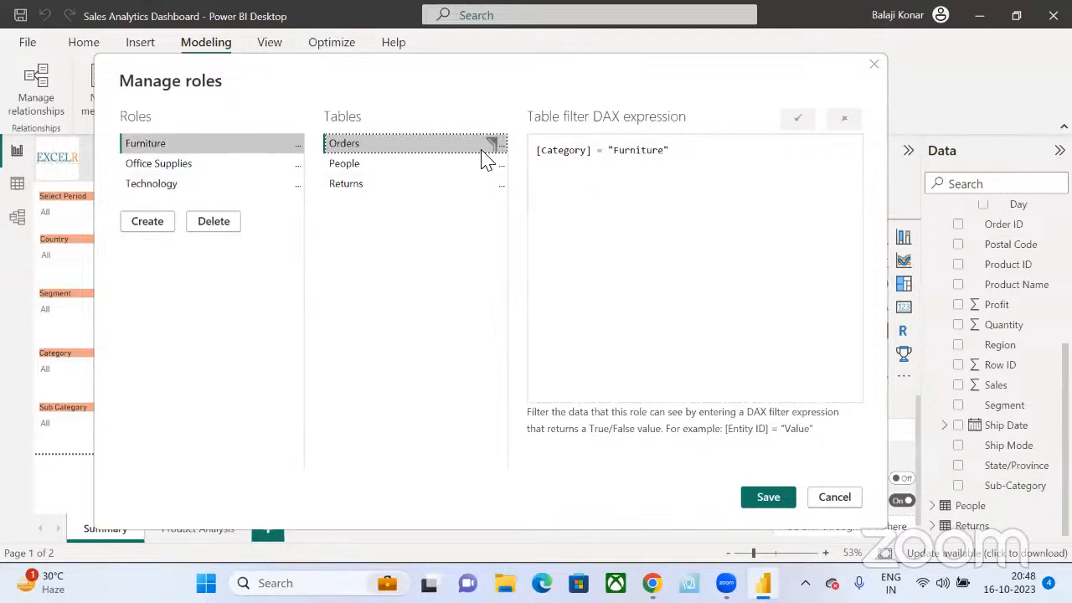
{"action": "left_click", "coordinate": [763, 498]}
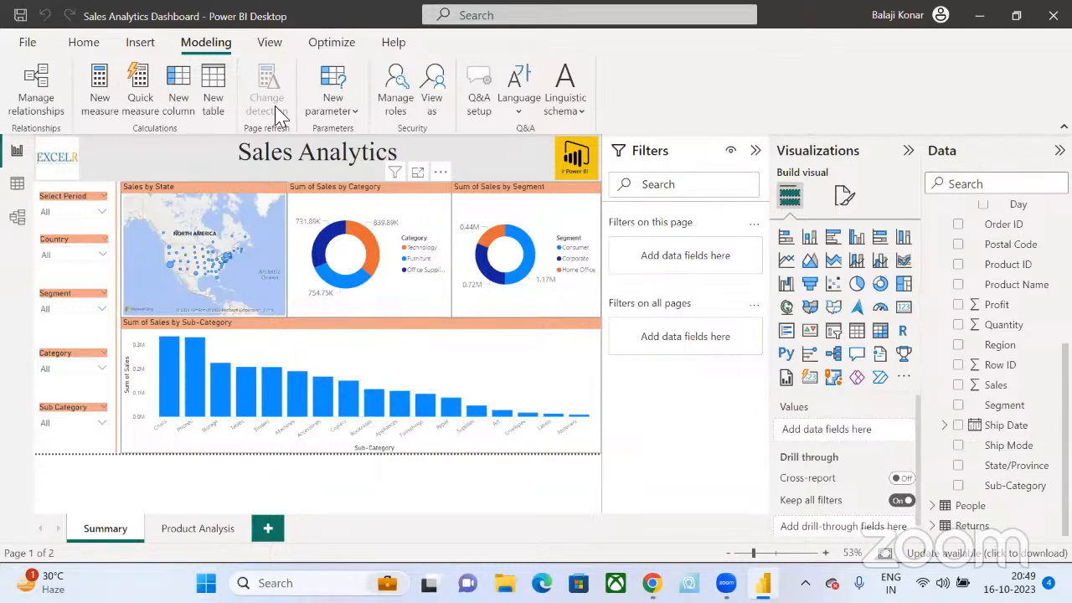
- Reopen Manage roles, examine the columns available for filtering the Furniture role's Orders table, and save without changes
{"action": "left_click", "coordinate": [84, 42]}
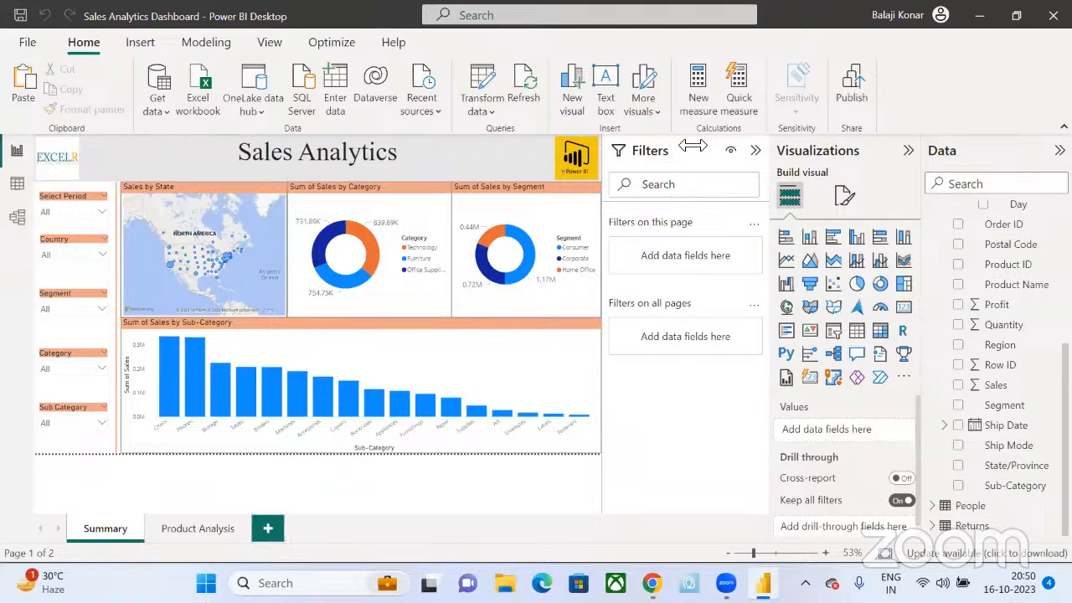
{"action": "left_click", "coordinate": [208, 44]}
{"action": "left_click", "coordinate": [395, 92]}
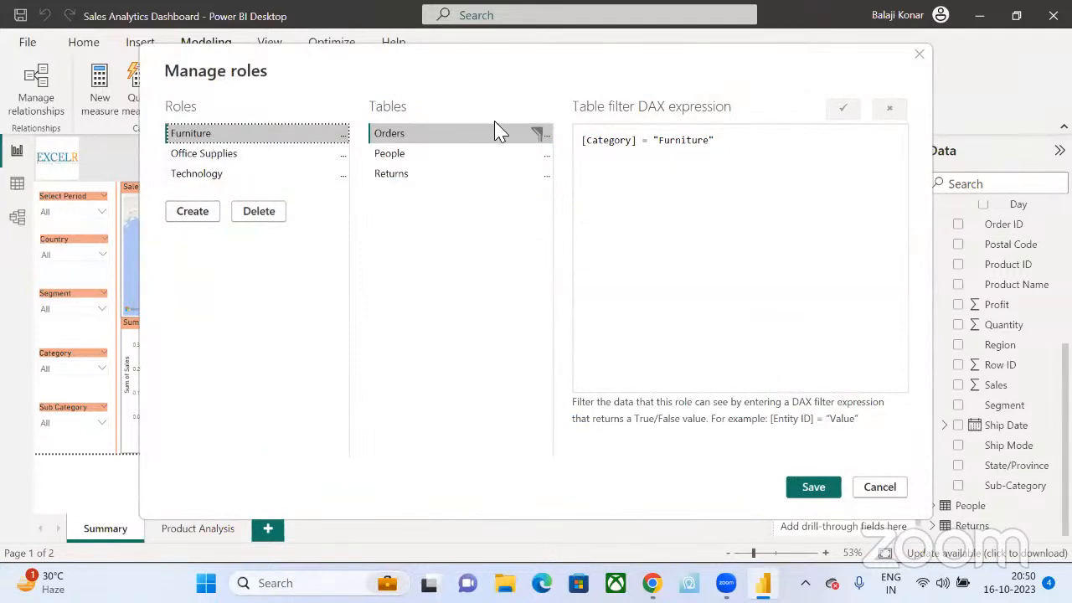
{"action": "left_click", "coordinate": [541, 136]}
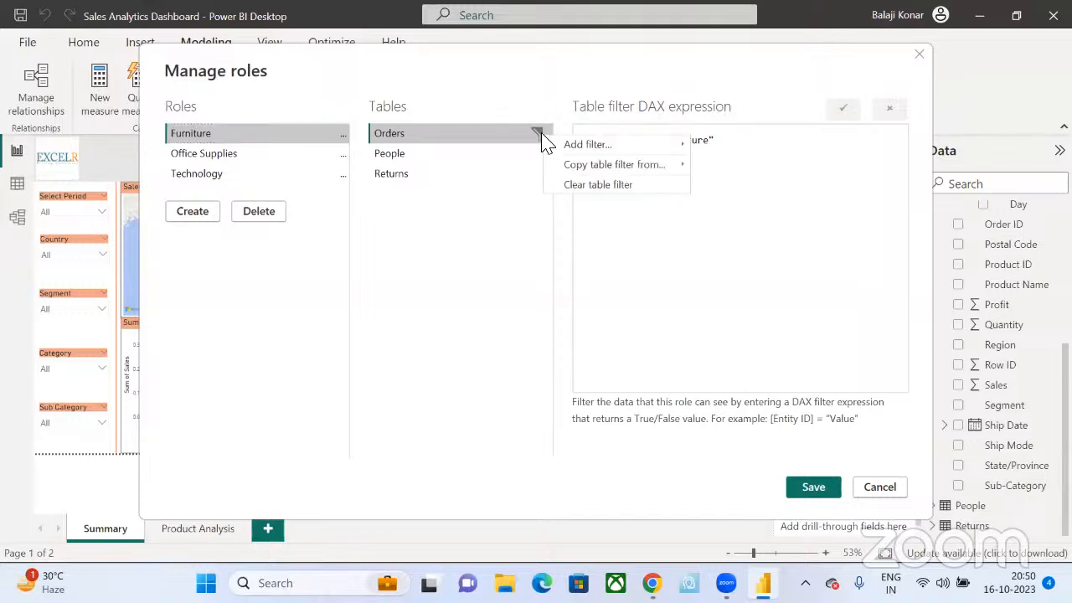
{"action": "mouse_move", "coordinate": [608, 146]}
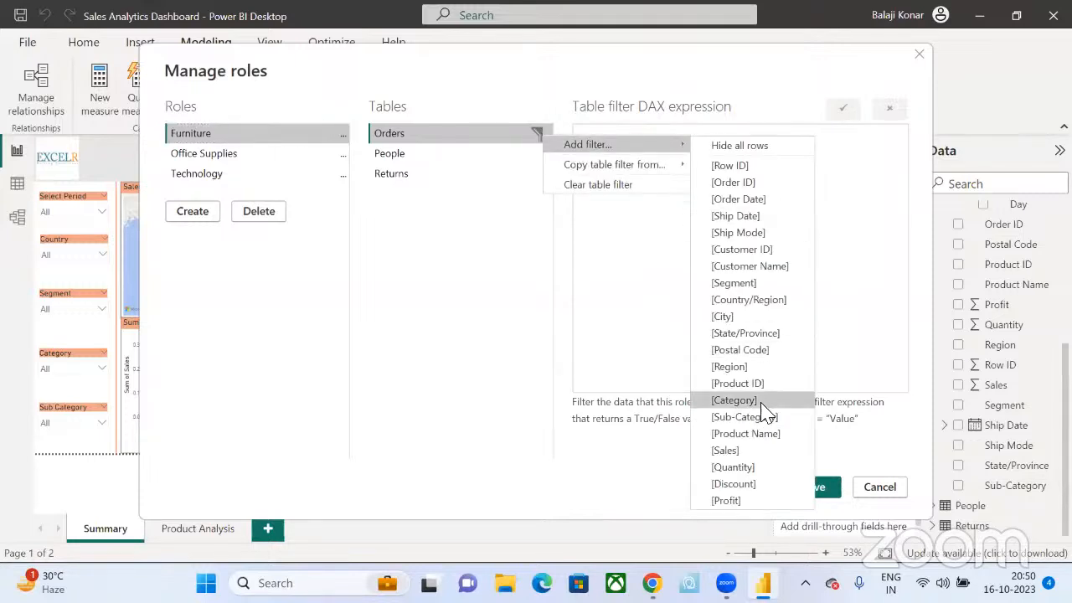
{"action": "left_click", "coordinate": [452, 282]}
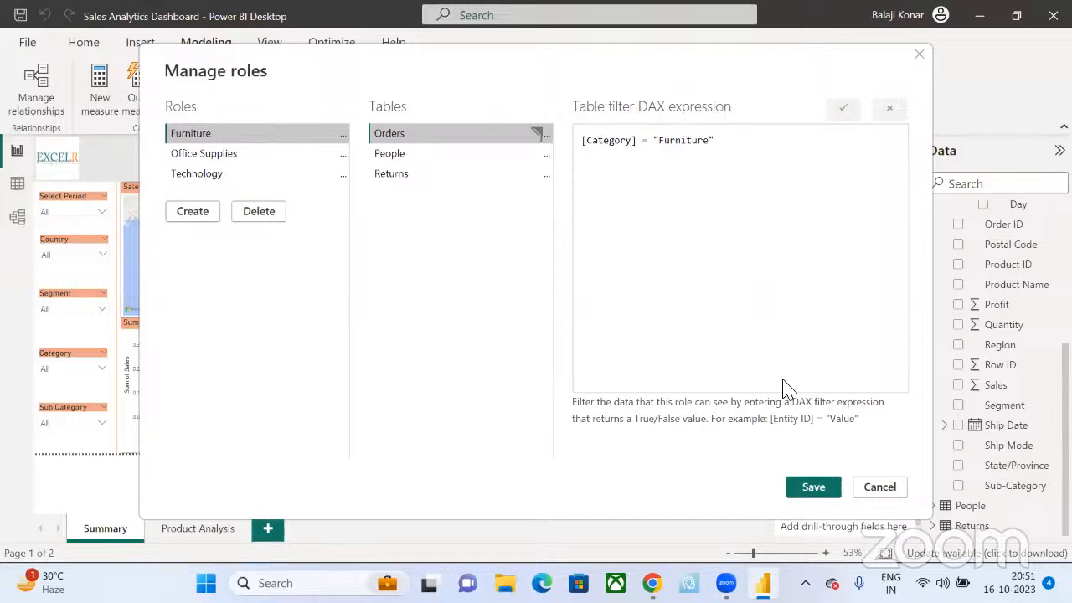
{"action": "left_click", "coordinate": [813, 491]}
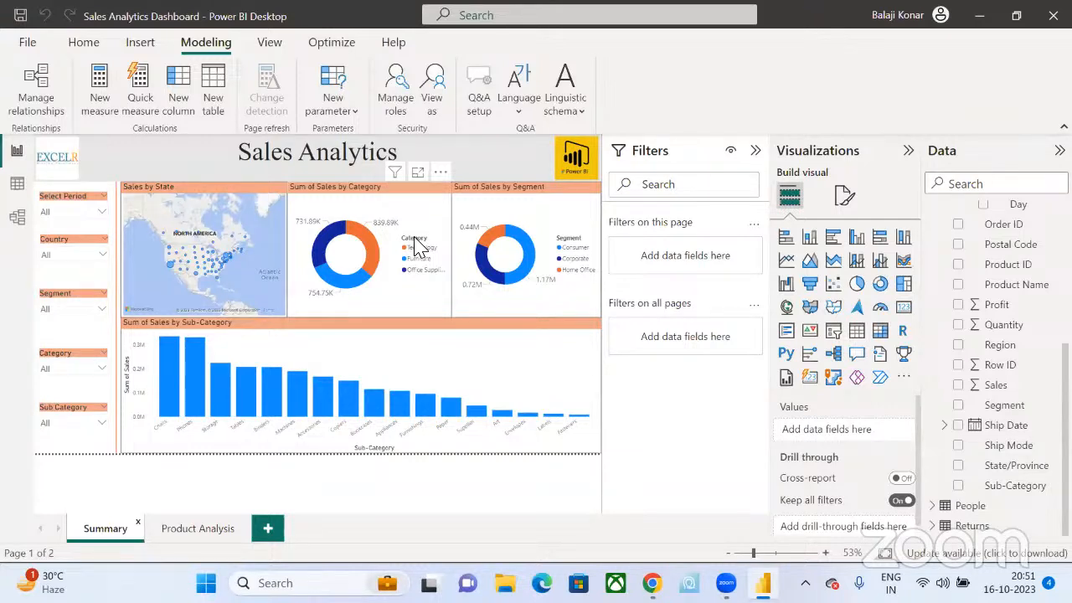
- Preview the Summary page as the Furniture role
{"action": "left_click", "coordinate": [432, 104]}
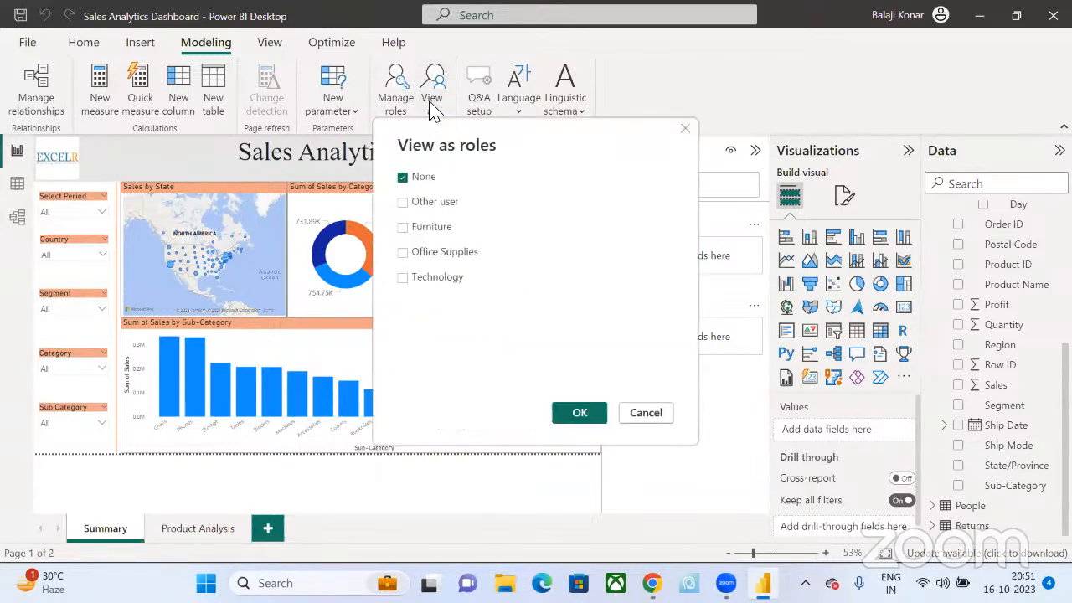
{"action": "left_click", "coordinate": [405, 227]}
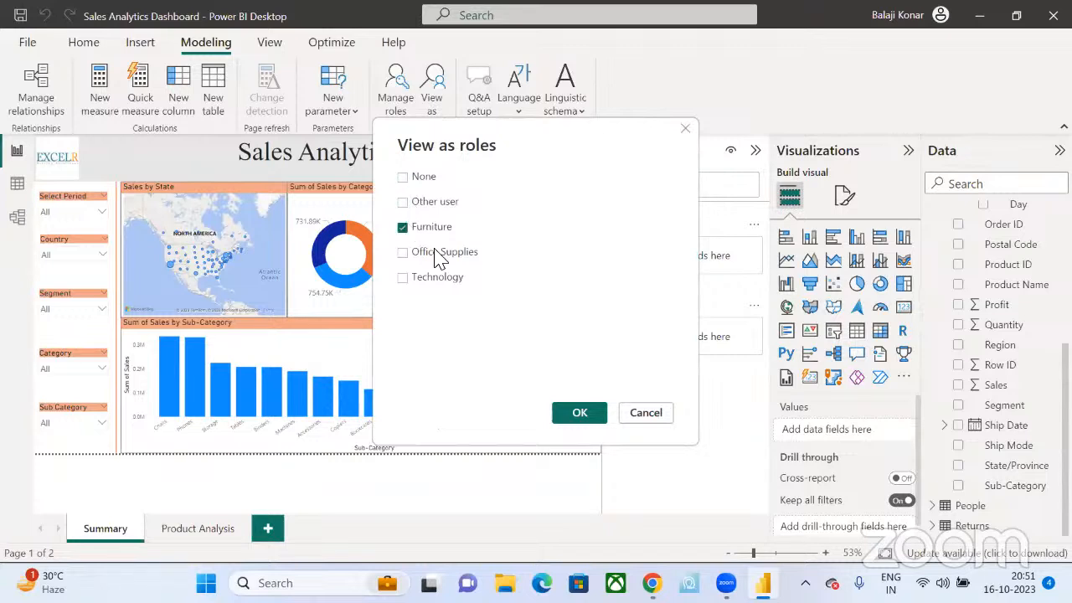
{"action": "left_click", "coordinate": [578, 414]}
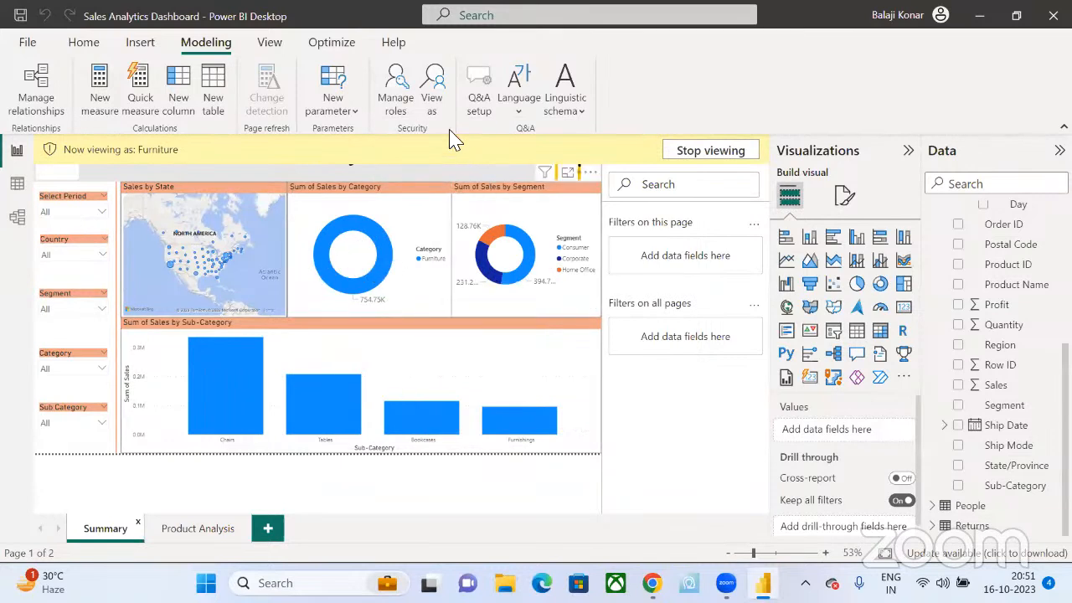
- Switch the role preview from Furniture to Office Supplies only
{"action": "left_click", "coordinate": [434, 107]}
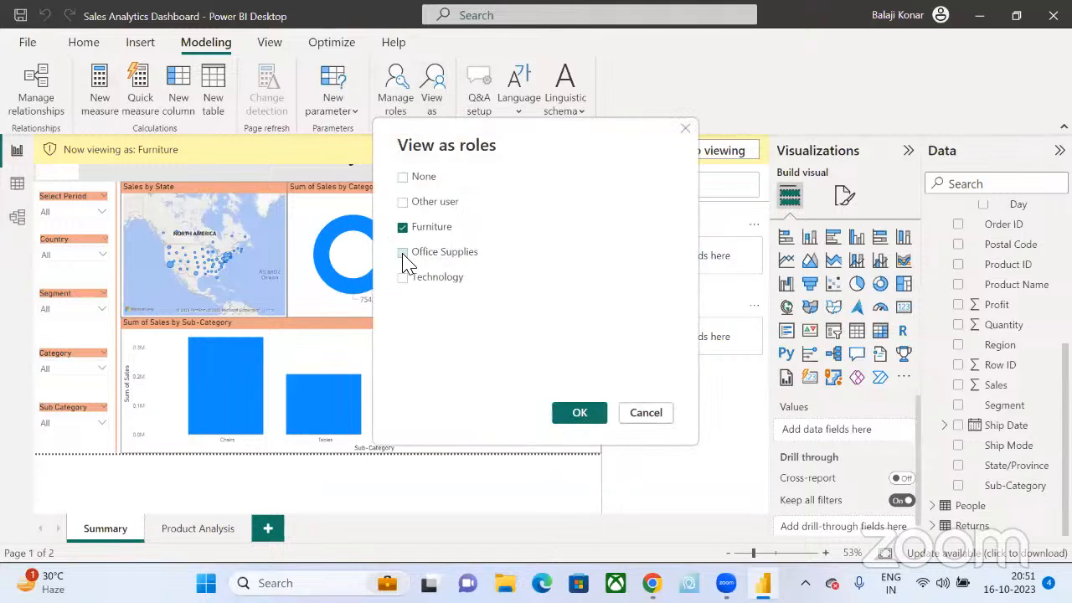
{"action": "left_click", "coordinate": [403, 227]}
{"action": "left_click", "coordinate": [578, 412]}
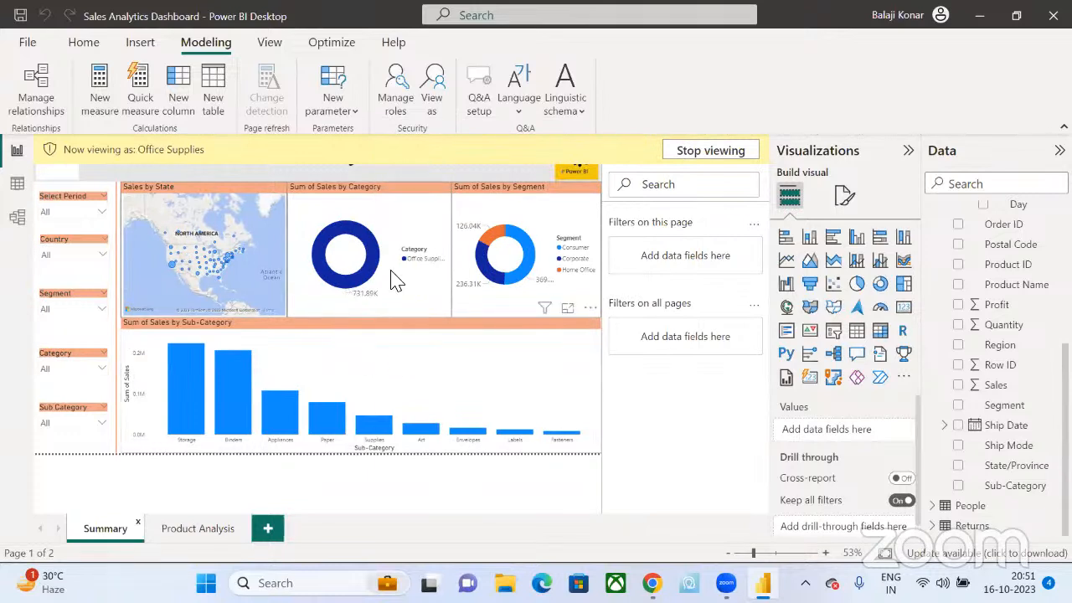
- Preview the Summary page as the Technology role only, and stop viewing as a role
{"action": "left_click", "coordinate": [433, 92]}
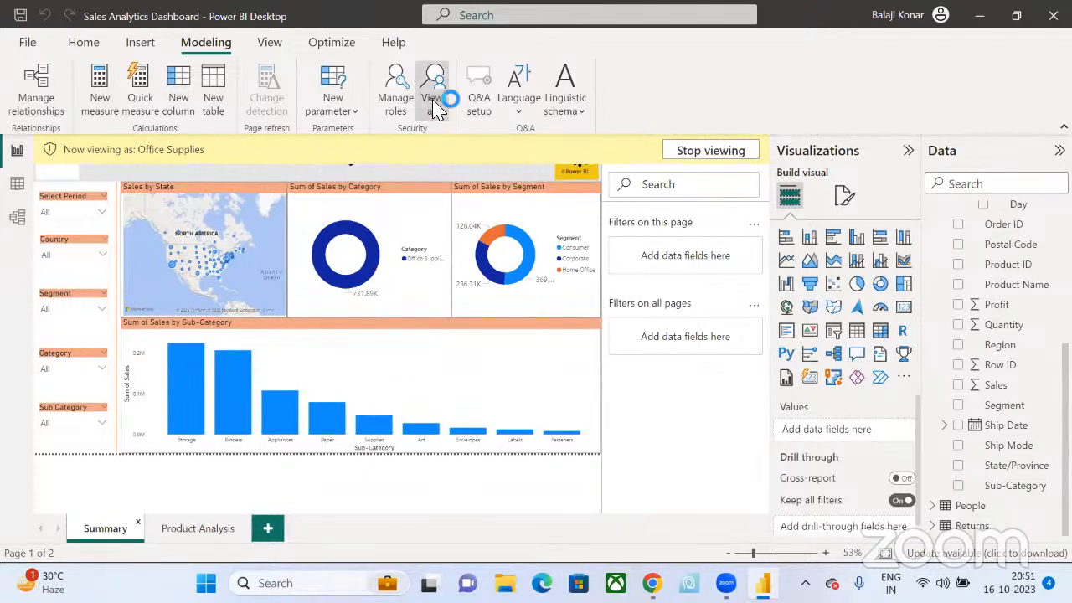
{"action": "left_click", "coordinate": [403, 254]}
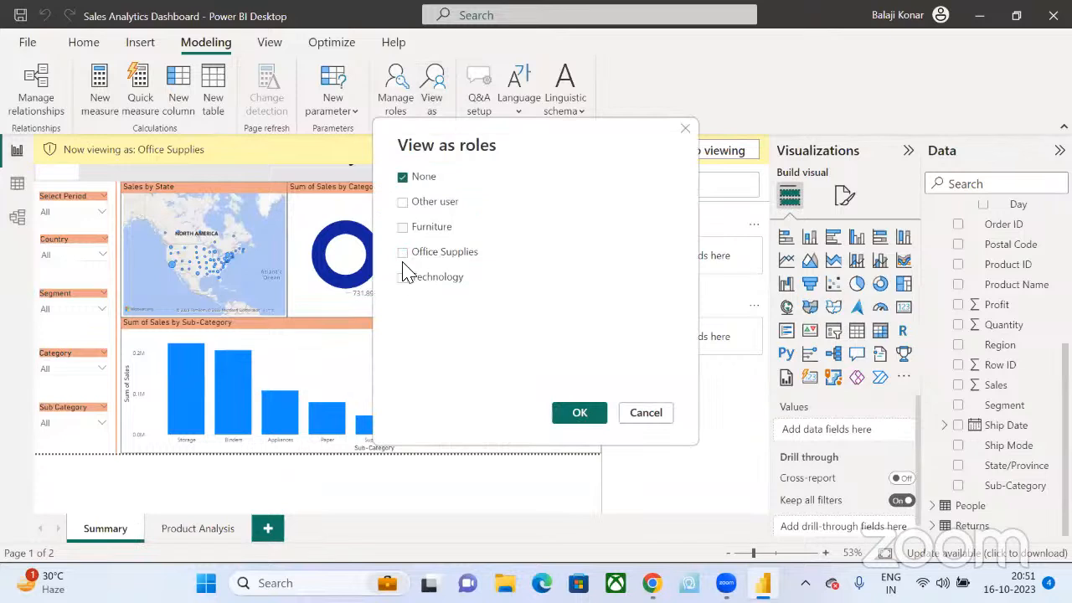
{"action": "left_click", "coordinate": [403, 277]}
{"action": "left_click", "coordinate": [579, 414]}
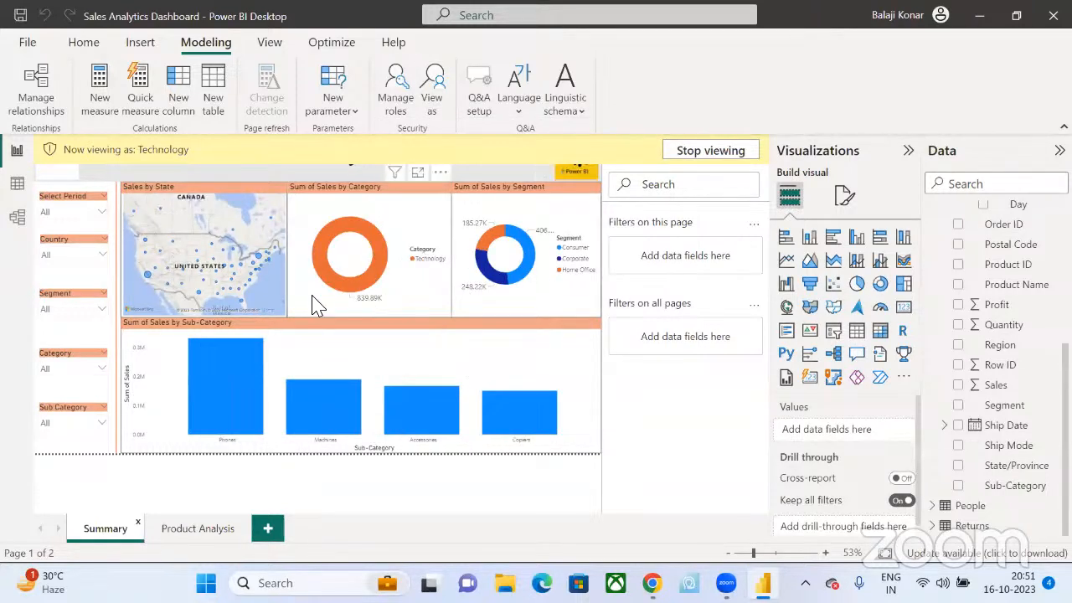
{"action": "left_click", "coordinate": [721, 164]}
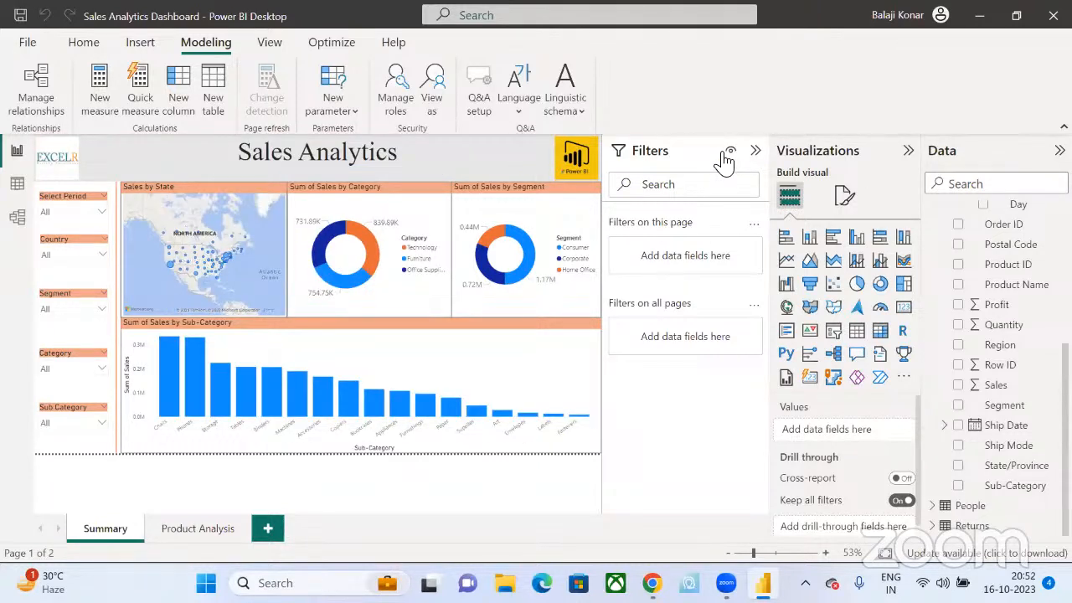
- Publish the Sales Analytics Dashboard report to the Training workspace and dismiss the publishing dialog
{"action": "left_click", "coordinate": [83, 45]}
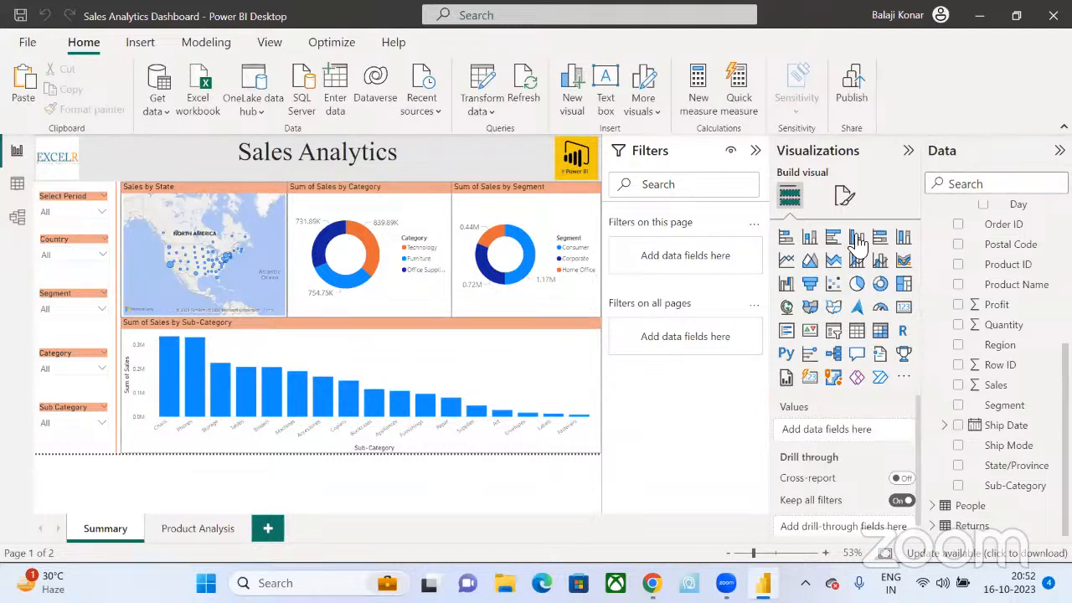
{"action": "left_click", "coordinate": [860, 102]}
{"action": "left_click", "coordinate": [839, 80]}
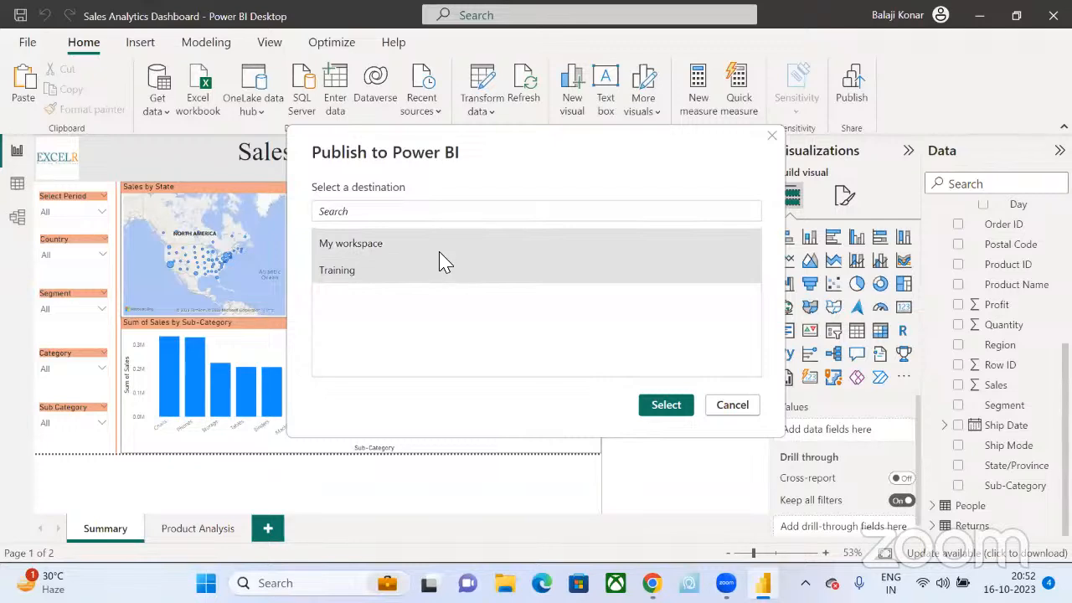
{"action": "left_click", "coordinate": [339, 270]}
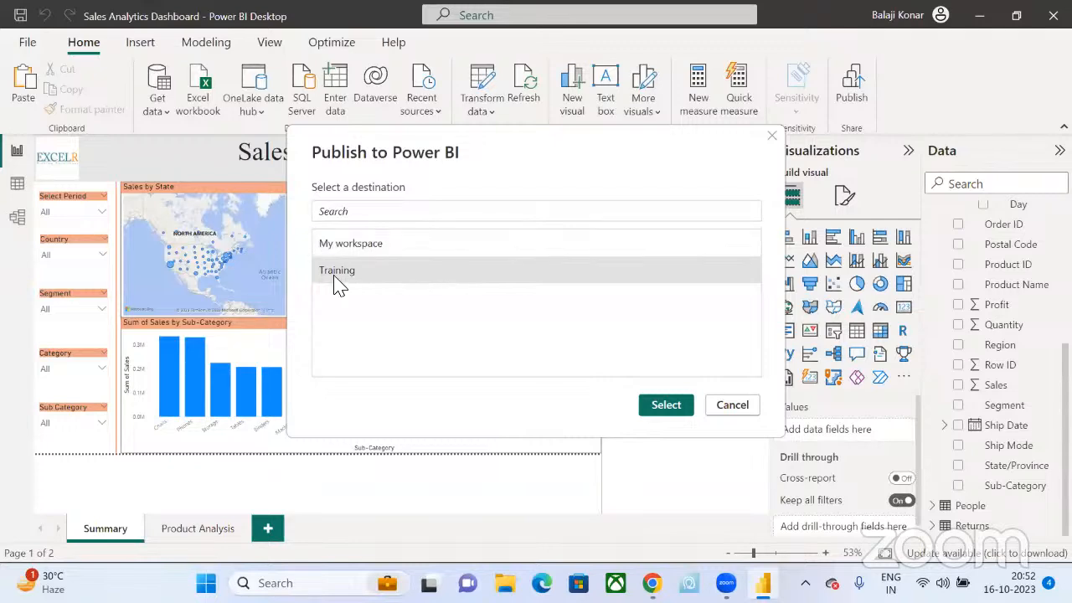
{"action": "left_click", "coordinate": [666, 405]}
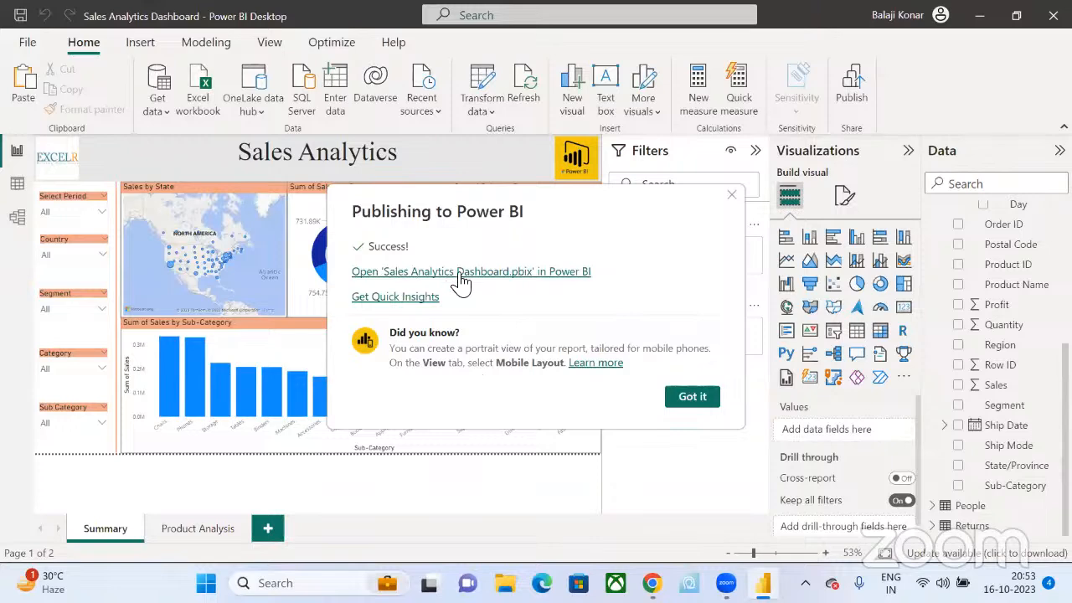
{"action": "left_click", "coordinate": [691, 398]}
- Switch to Chrome, close the mail tab and open the Power BI service home page at app.powerbi.com
{"action": "left_click", "coordinate": [652, 582]}
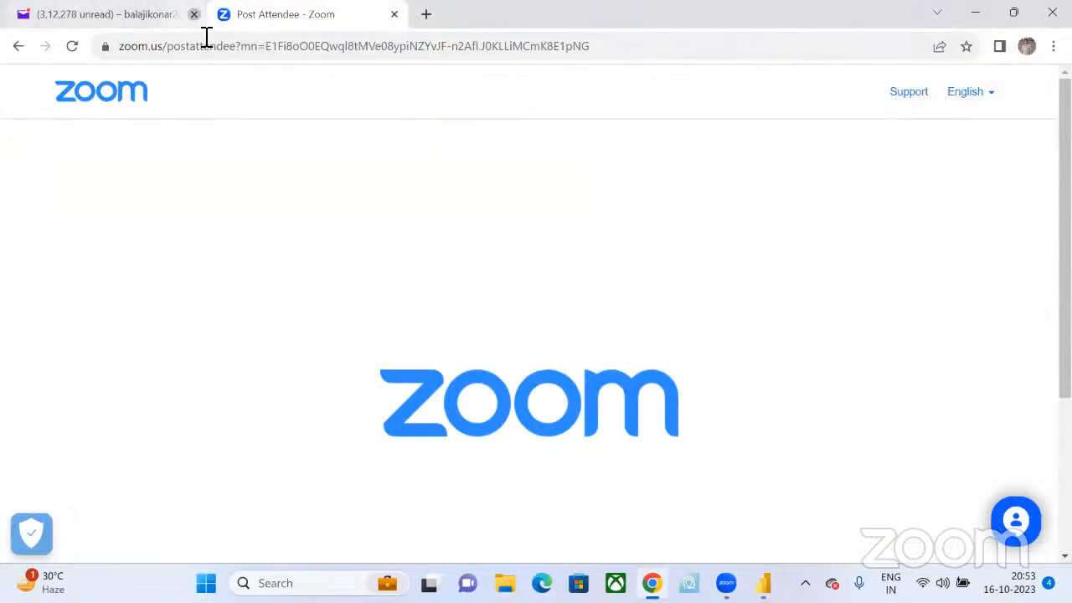
{"action": "left_click", "coordinate": [194, 15]}
{"action": "left_click", "coordinate": [225, 14]}
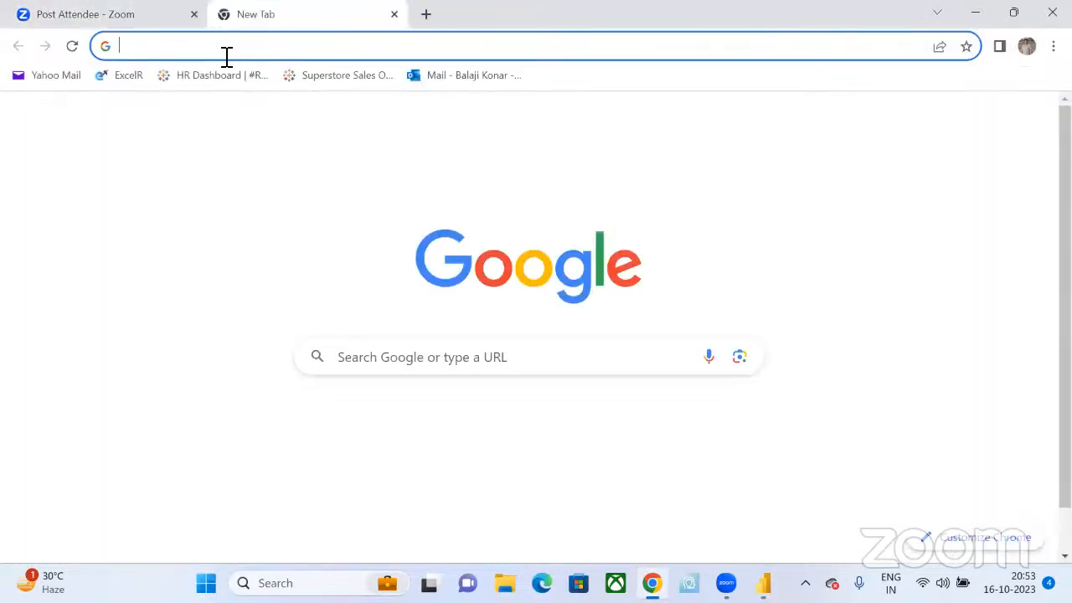
{"action": "type", "text": "ap"}
{"action": "key", "text": "Return"}
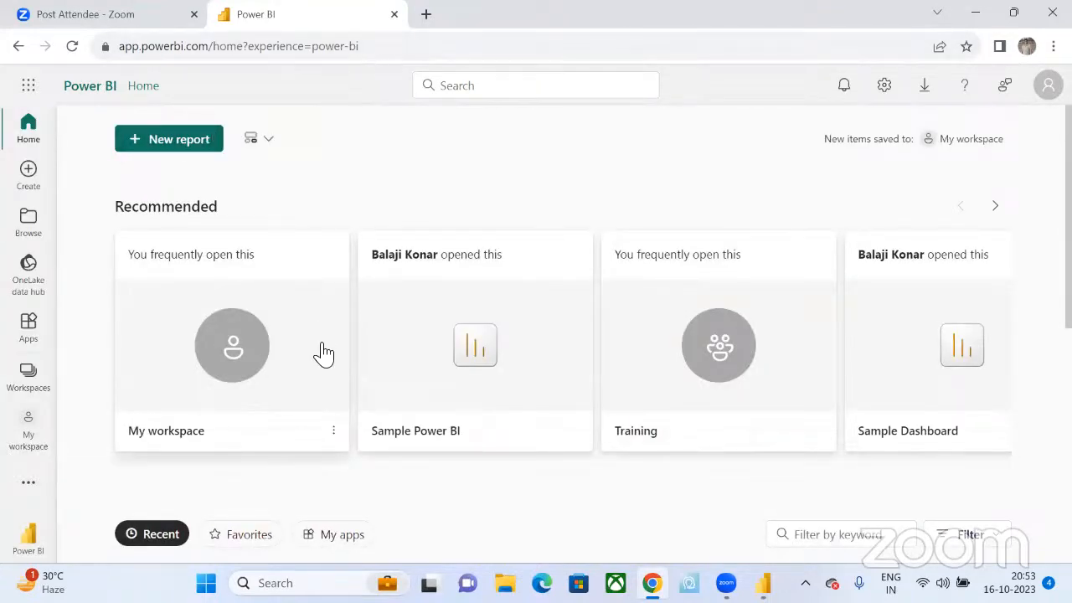
- Open the Training workspace from the Power BI service home page
{"action": "scroll", "coordinate": [324, 355], "scroll_direction": "down", "scroll_amount": 1}
{"action": "scroll", "coordinate": [324, 355], "scroll_direction": "down", "scroll_amount": 3}
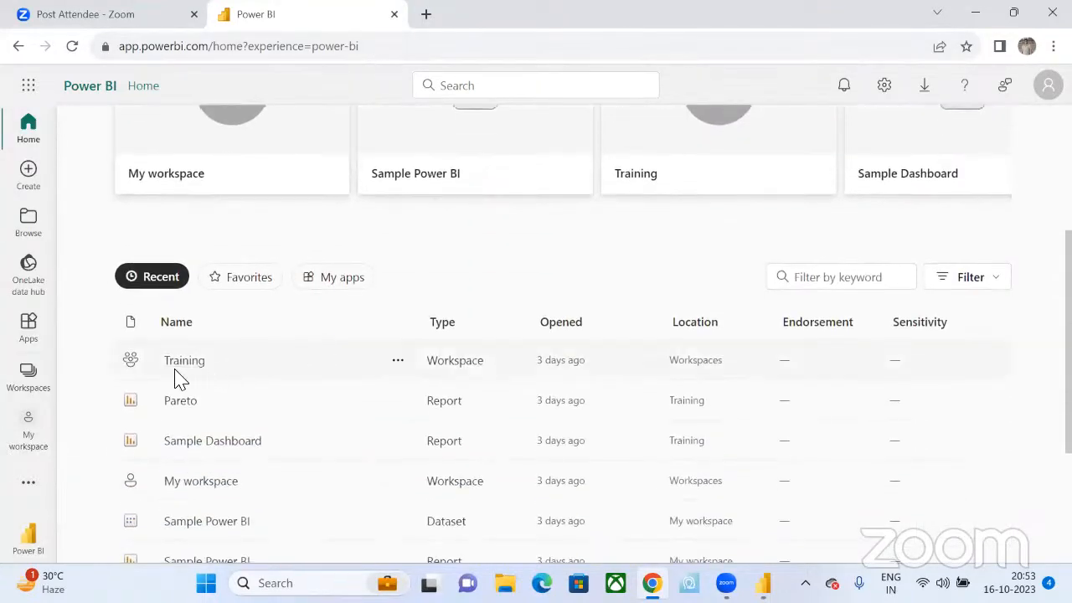
{"action": "left_click", "coordinate": [40, 389]}
{"action": "left_click", "coordinate": [124, 307]}
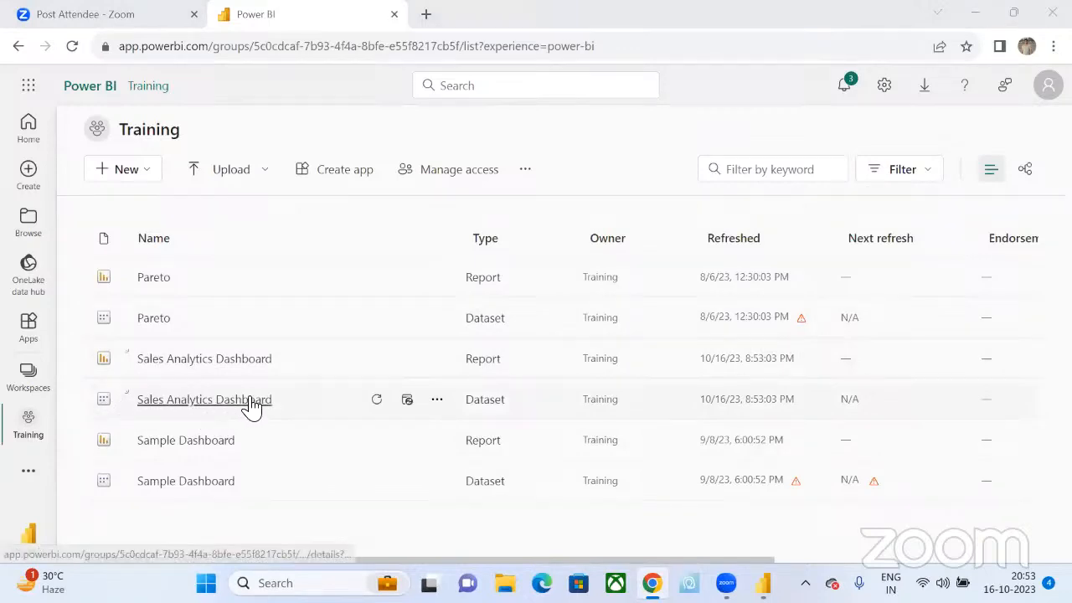
- Open the row-level security settings of the Sales Analytics Dashboard dataset
{"action": "left_click", "coordinate": [438, 400]}
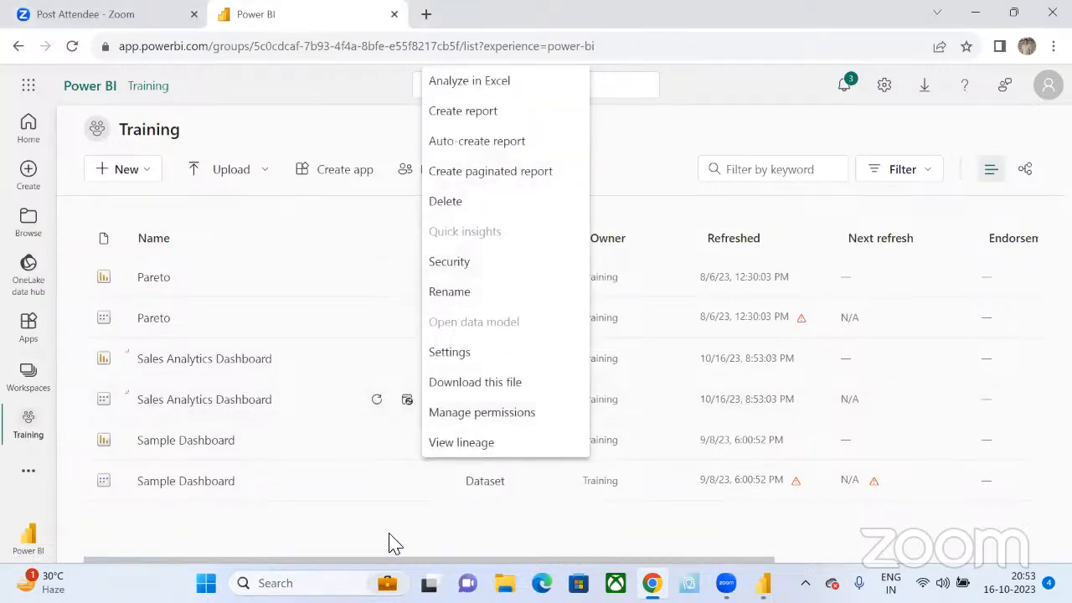
{"action": "left_click", "coordinate": [395, 542]}
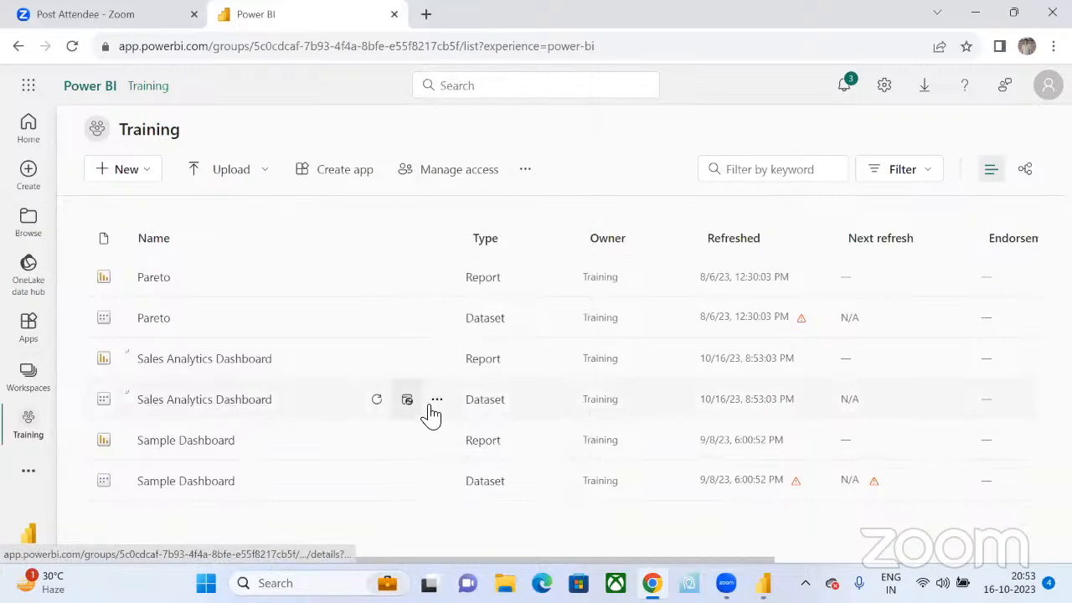
{"action": "left_click", "coordinate": [437, 400]}
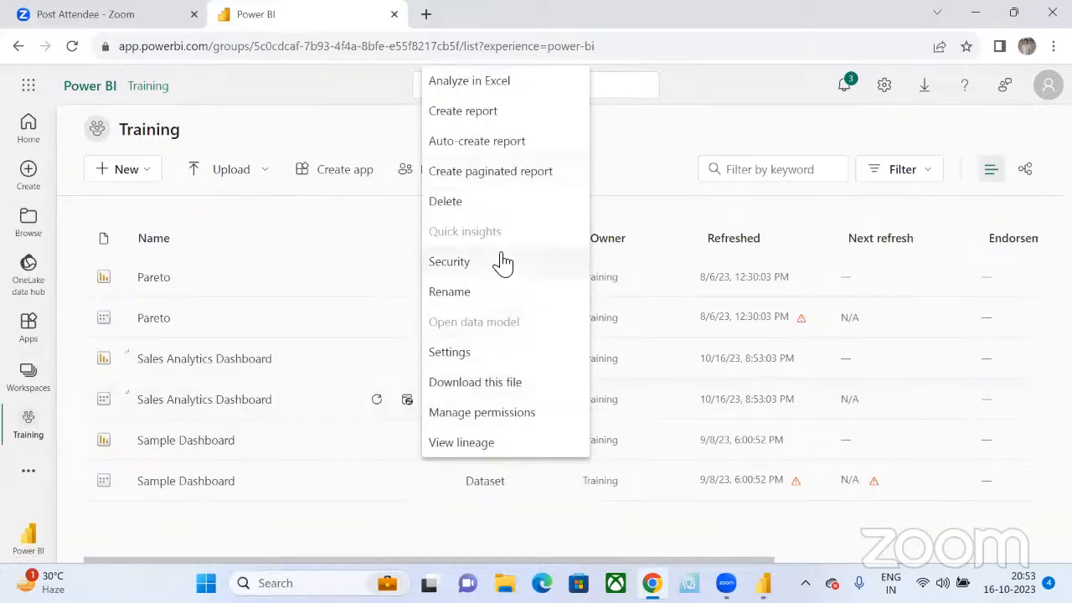
{"action": "left_click", "coordinate": [484, 269]}
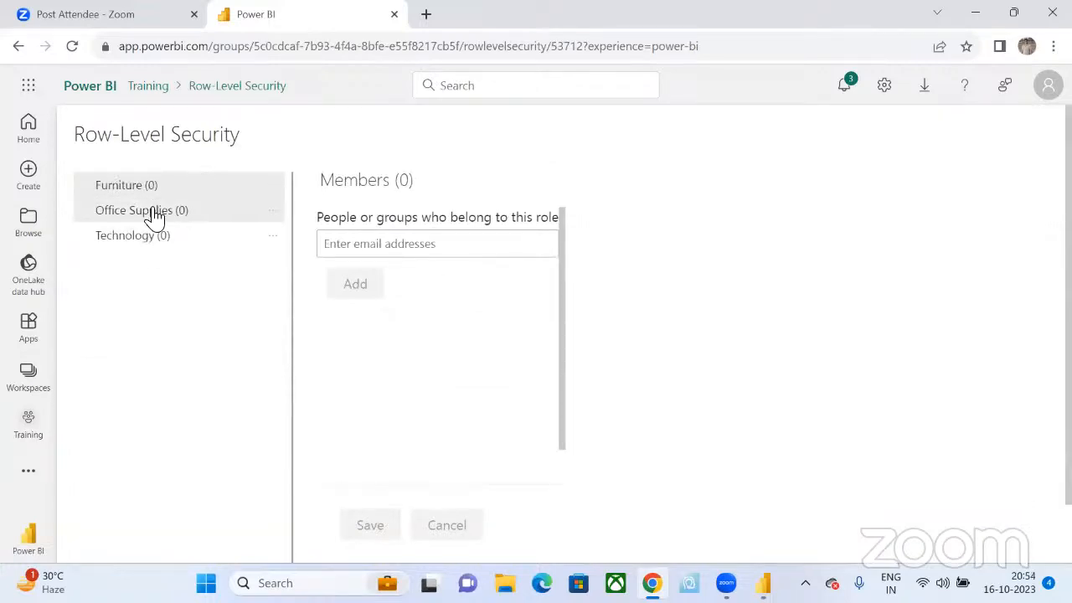
- Return to the Training workspace and reopen the row-level security page of the Sales Analytics Dashboard dataset
{"action": "left_click", "coordinate": [27, 425]}
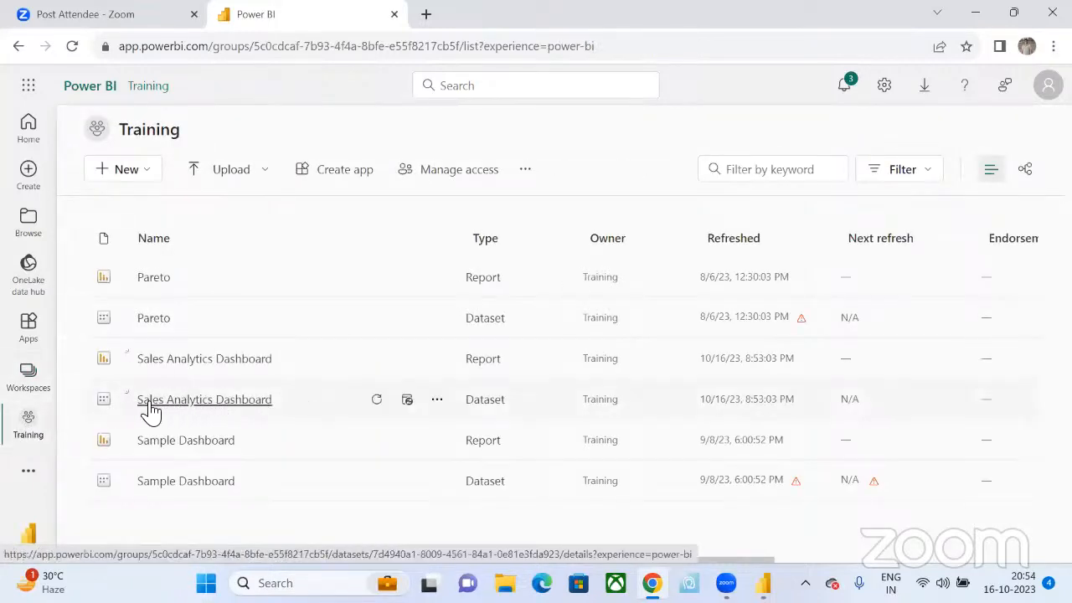
{"action": "left_click", "coordinate": [439, 404]}
{"action": "left_click", "coordinate": [453, 264]}
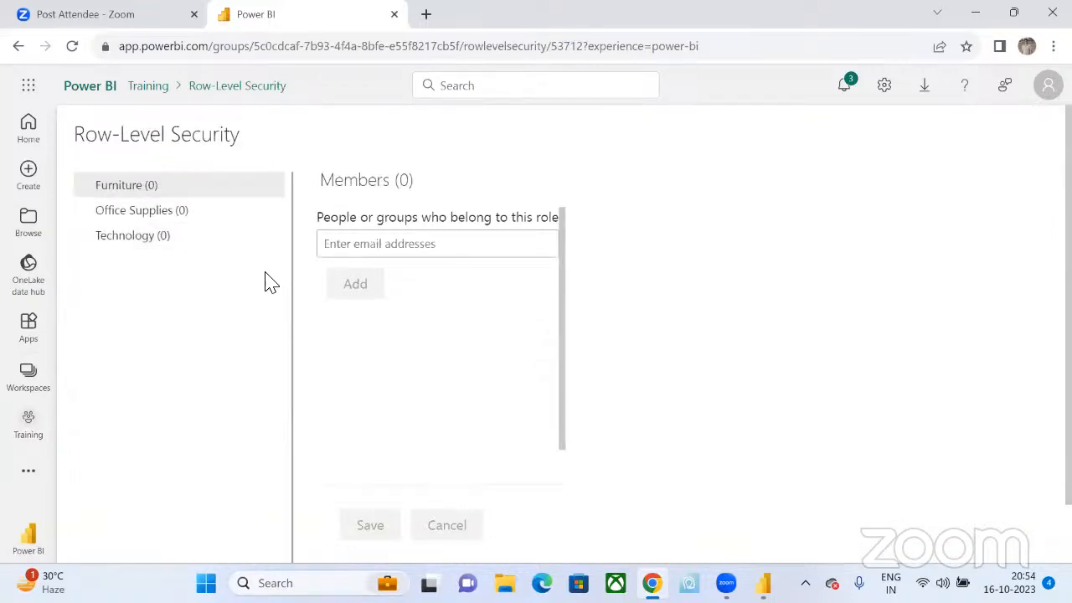
- Add the first person suggested for "h" as a member of the Furniture role and save the role
{"action": "left_click", "coordinate": [417, 251]}
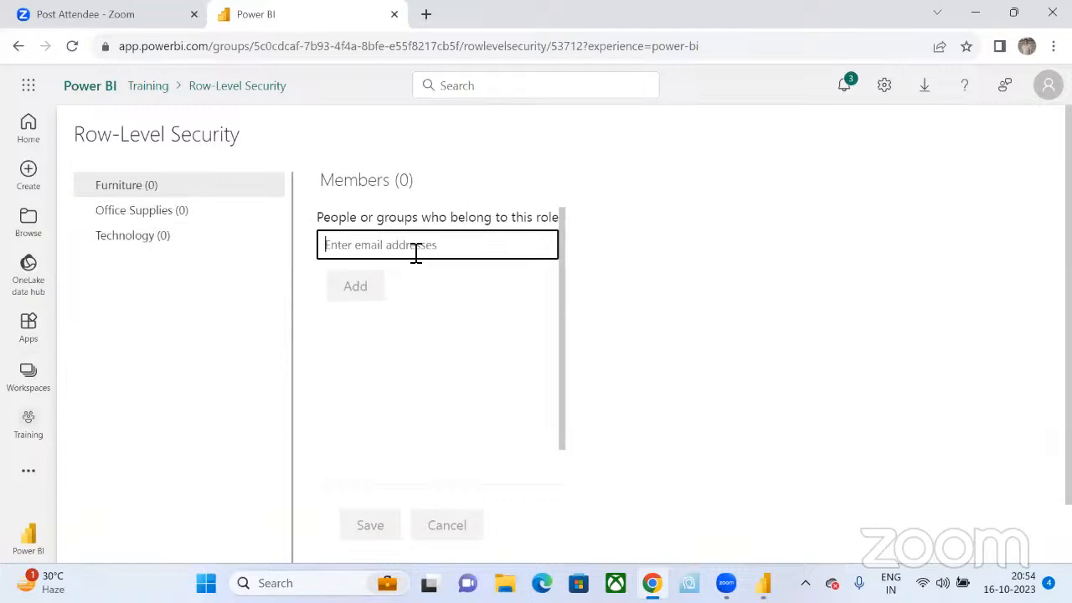
{"action": "type", "text": "h"}
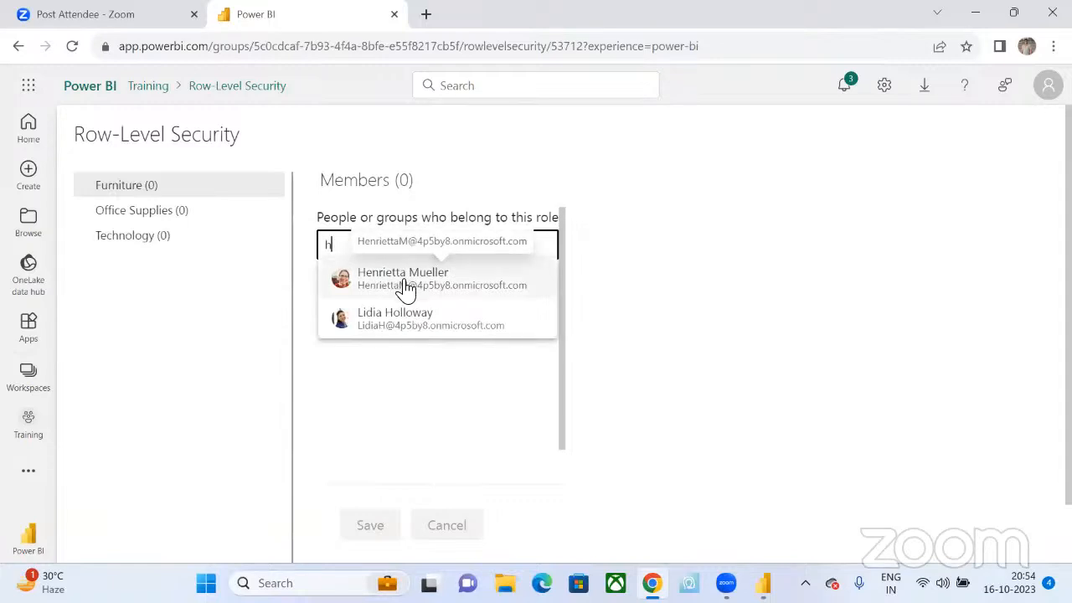
{"action": "left_click", "coordinate": [406, 284]}
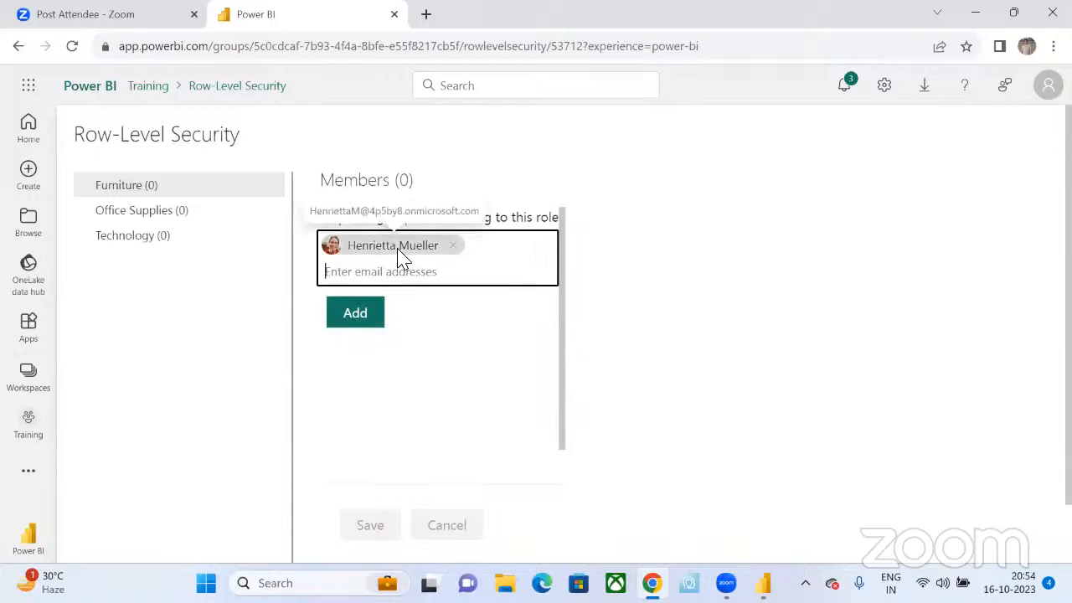
{"action": "left_click", "coordinate": [364, 316]}
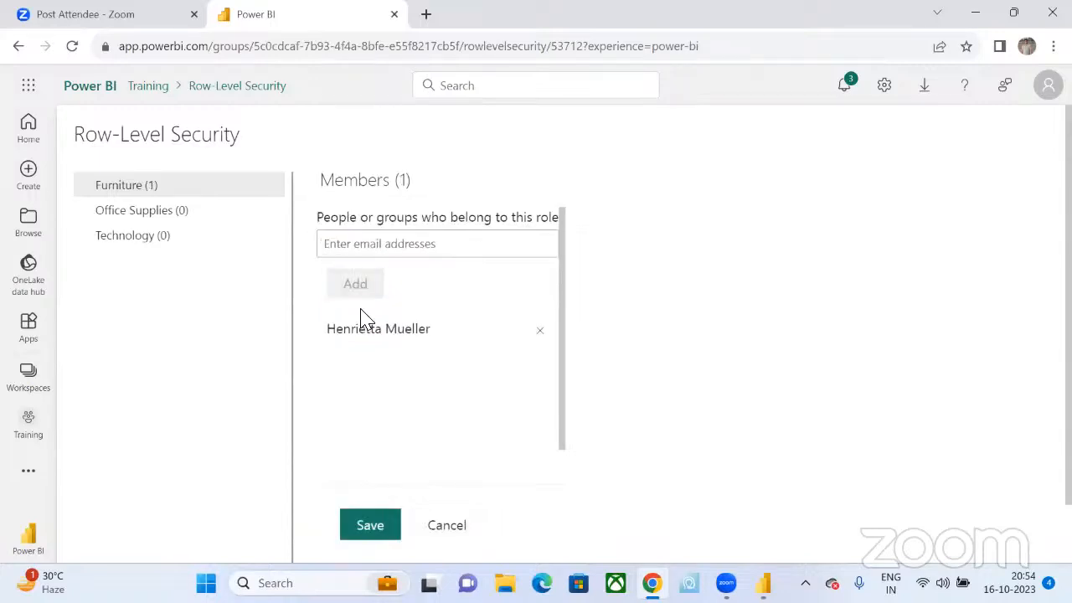
{"action": "left_click", "coordinate": [365, 528]}
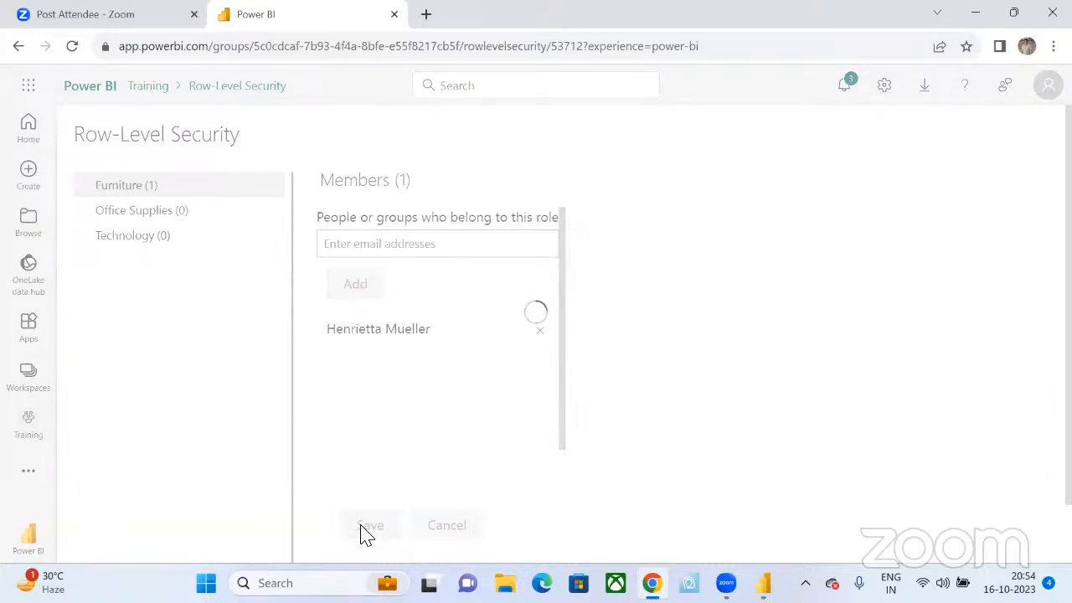
- Add the second person suggested for "b" as a member of the Office Supplies role and save the role
{"action": "left_click", "coordinate": [165, 214]}
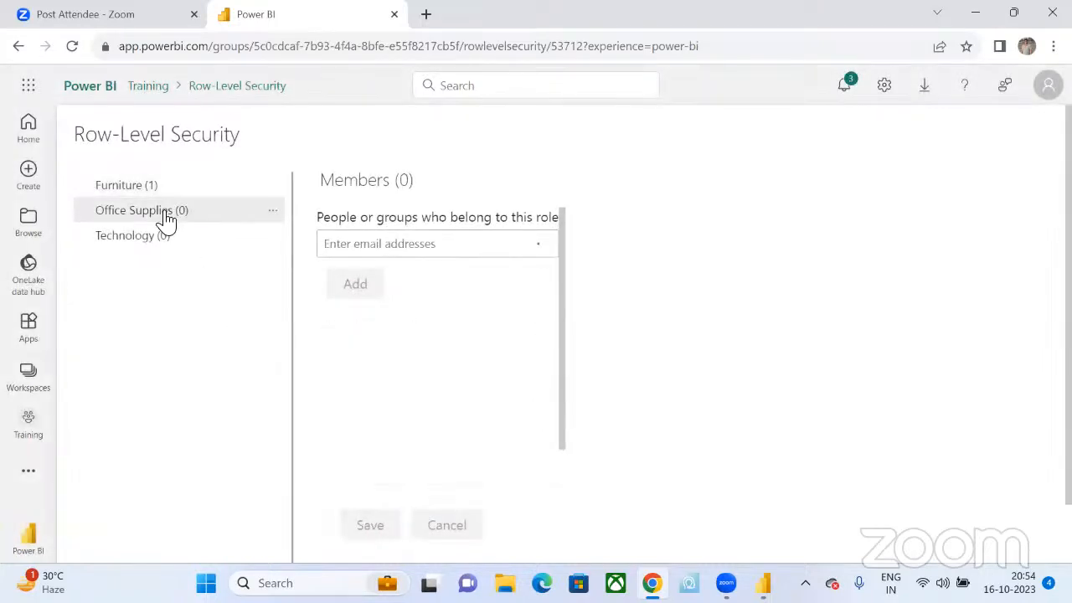
{"action": "left_click", "coordinate": [387, 245]}
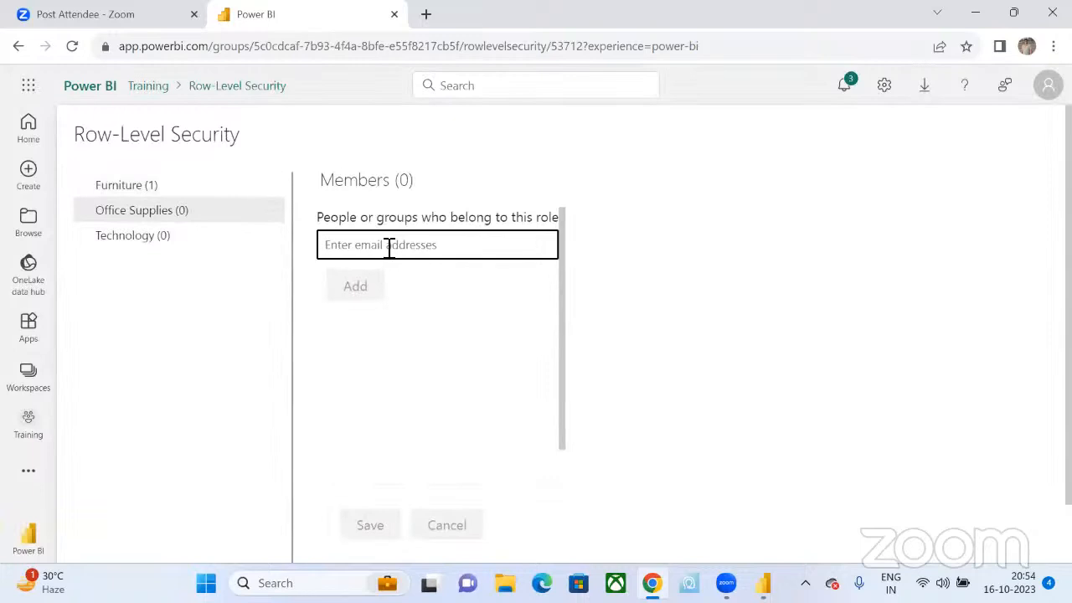
{"action": "type", "text": "b"}
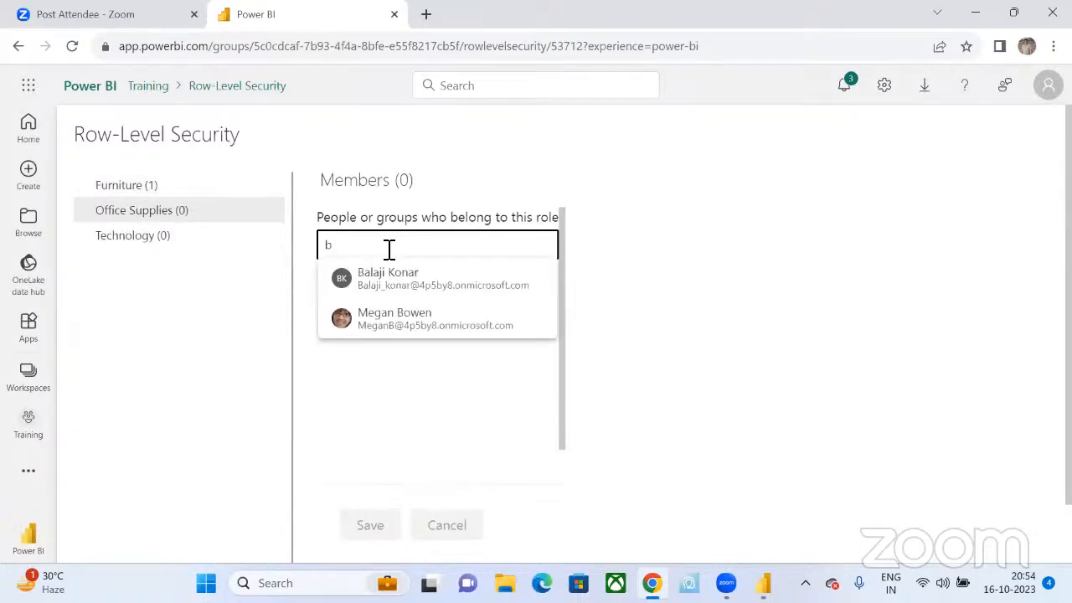
{"action": "left_click", "coordinate": [414, 326]}
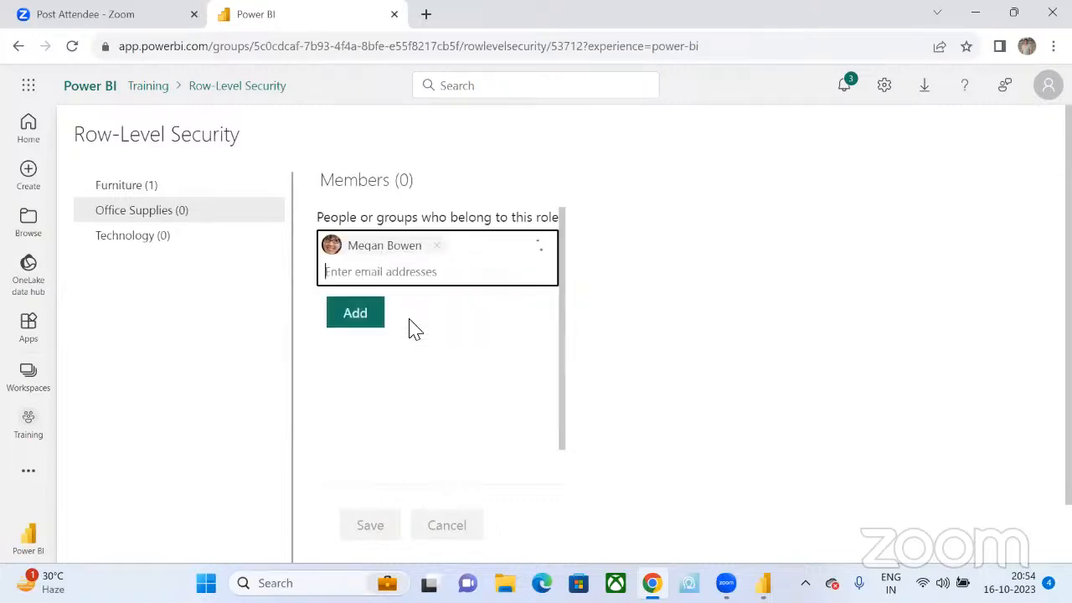
{"action": "left_click", "coordinate": [365, 318]}
{"action": "left_click", "coordinate": [374, 528]}
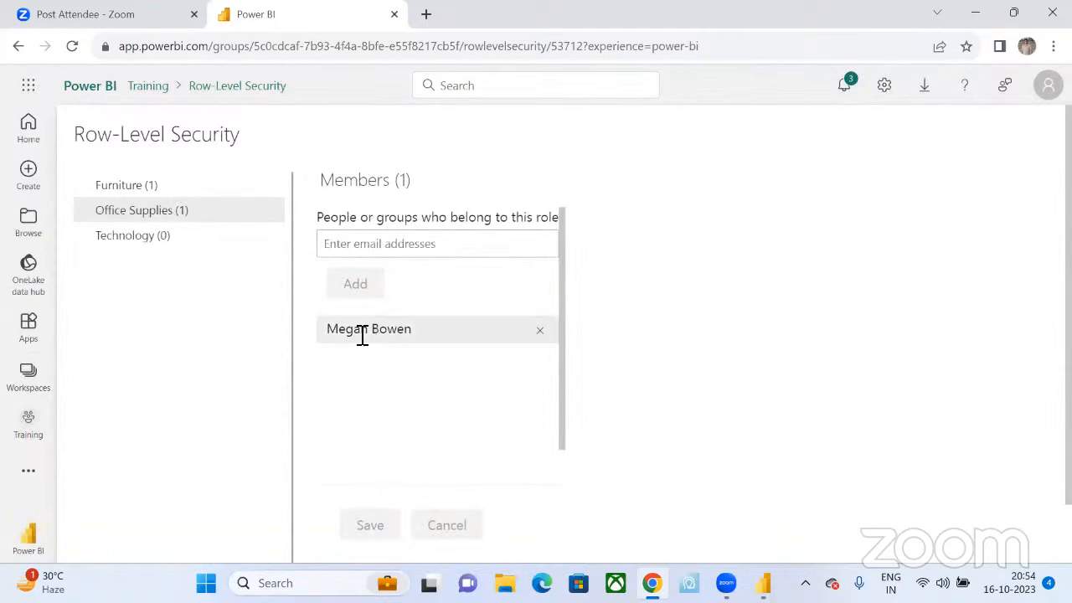
- Add the second person suggested for "a" as a member of the Technology role and save the role
{"action": "left_click", "coordinate": [125, 241]}
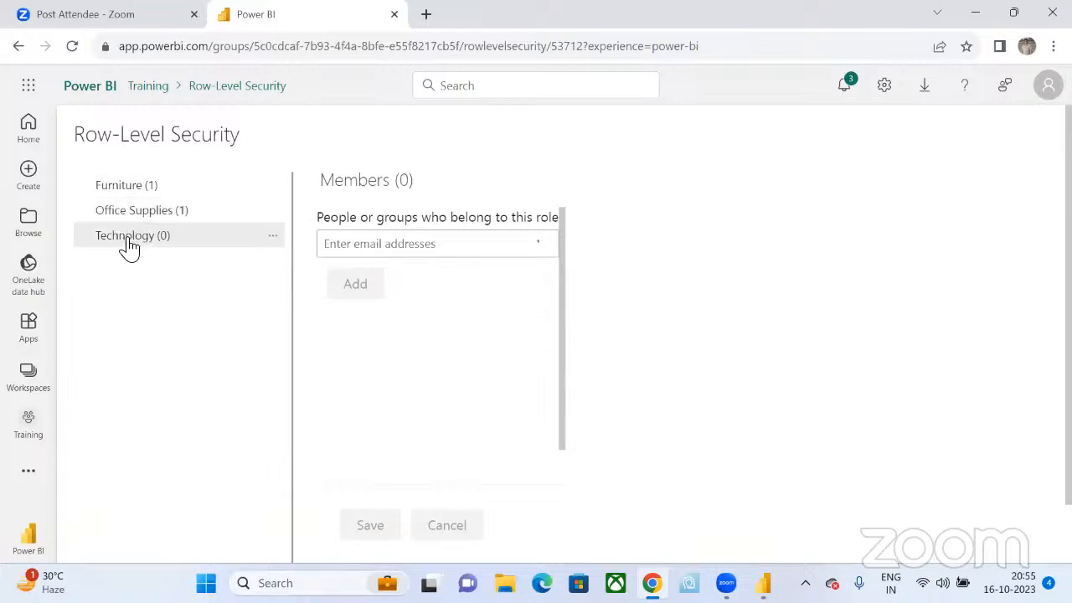
{"action": "left_click", "coordinate": [347, 244]}
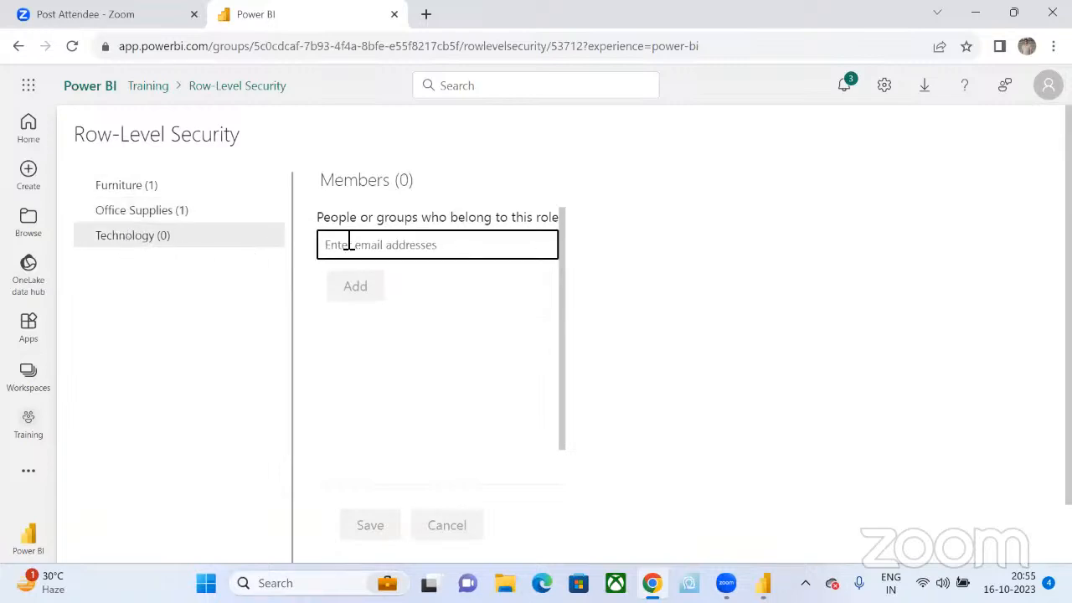
{"action": "type", "text": "k"}
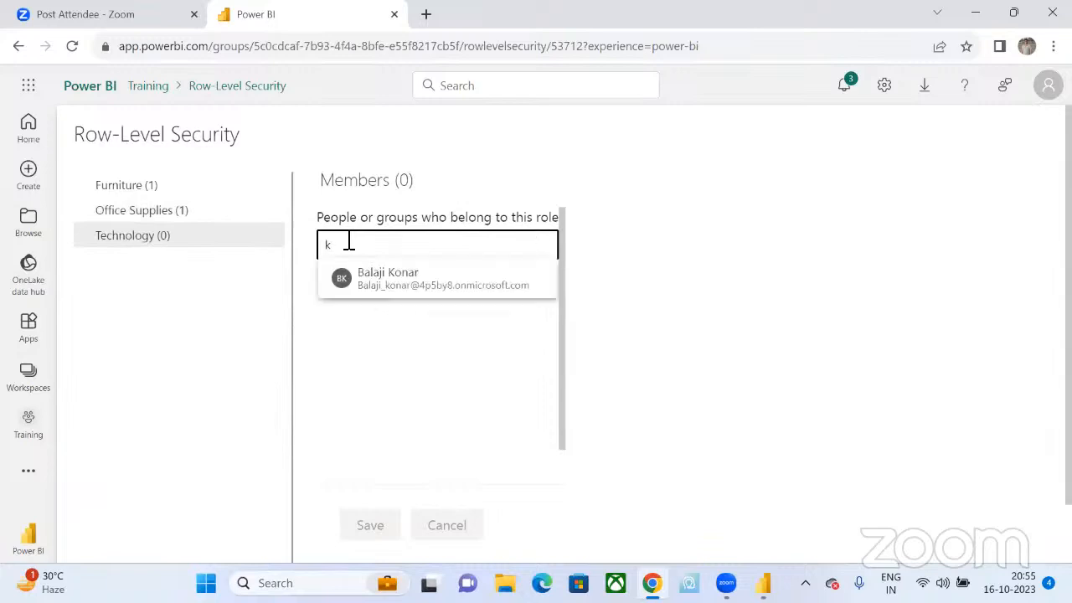
{"action": "key", "text": "BackSpace"}
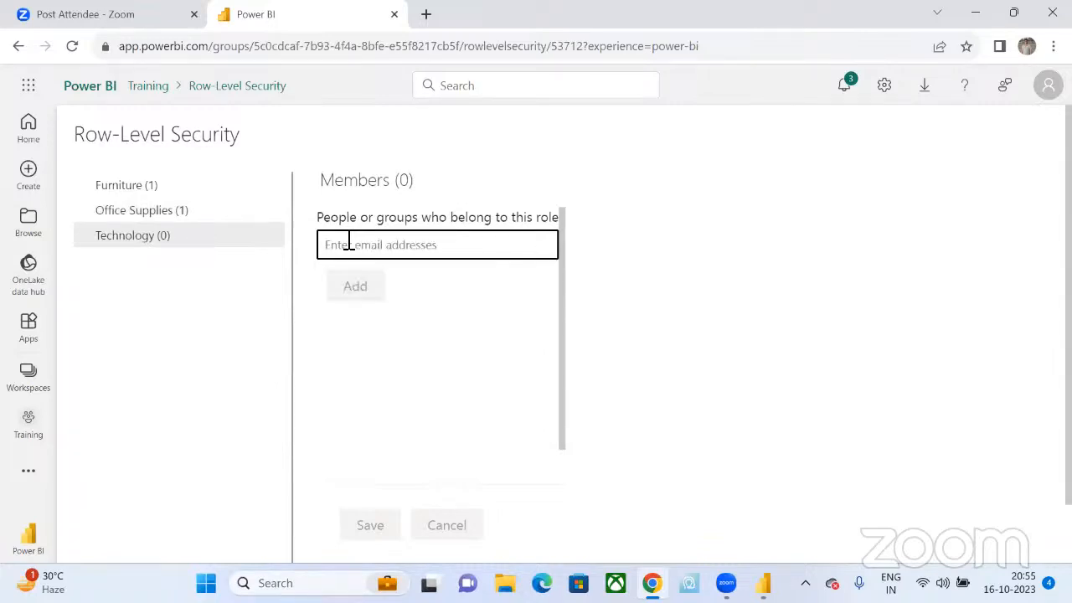
{"action": "type", "text": "r"}
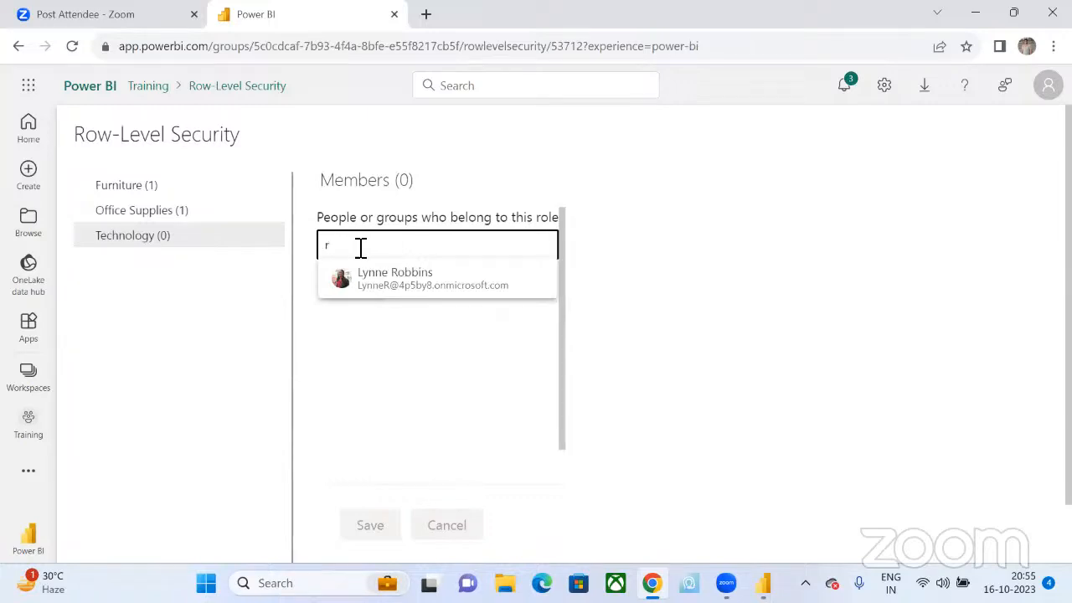
{"action": "key", "text": "BackSpace"}
{"action": "type", "text": "a"}
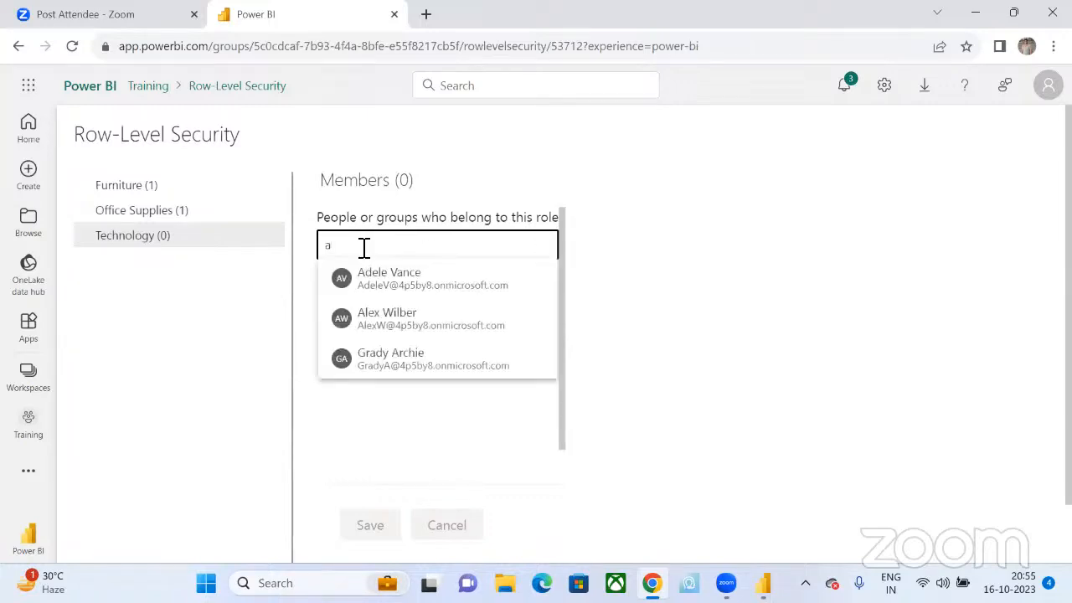
{"action": "left_click", "coordinate": [395, 326]}
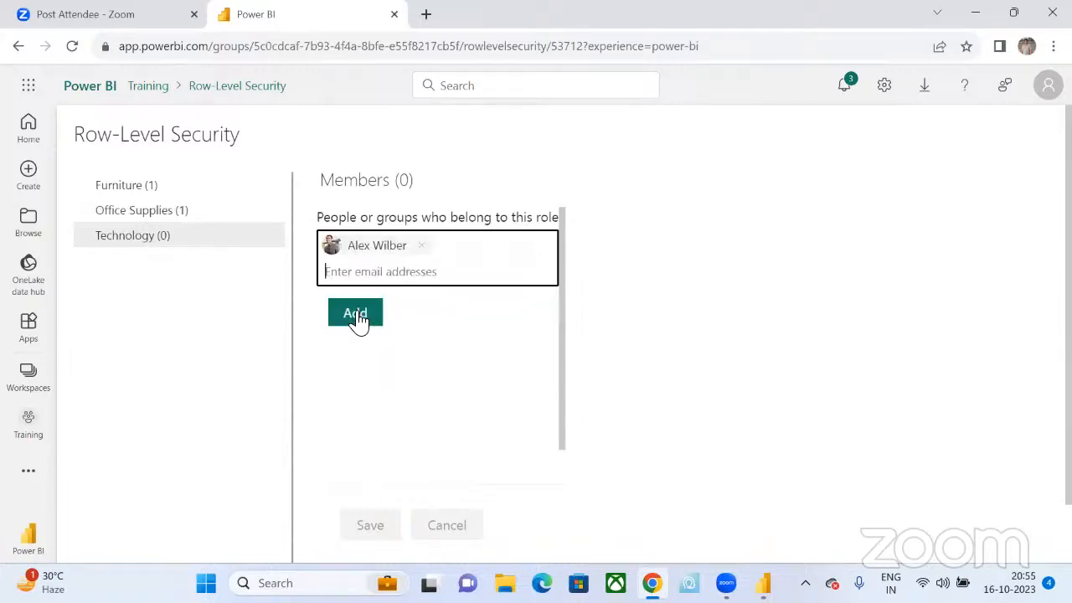
{"action": "left_click", "coordinate": [355, 315]}
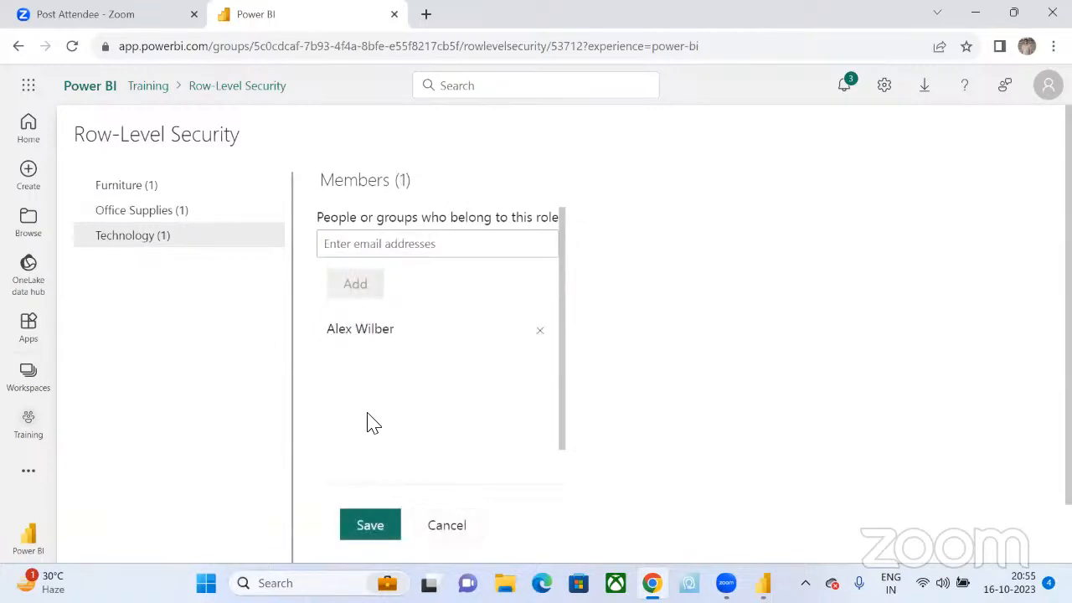
{"action": "left_click", "coordinate": [370, 525]}
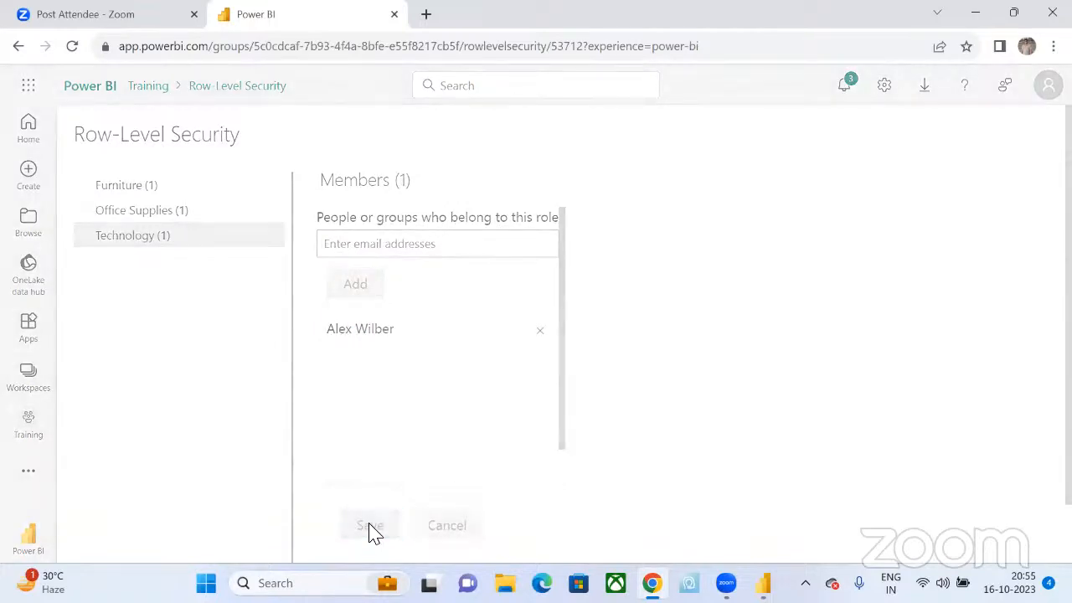
- Review the assigned members of the Furniture, Office Supplies and Technology roles in turn
{"action": "left_click", "coordinate": [143, 191]}
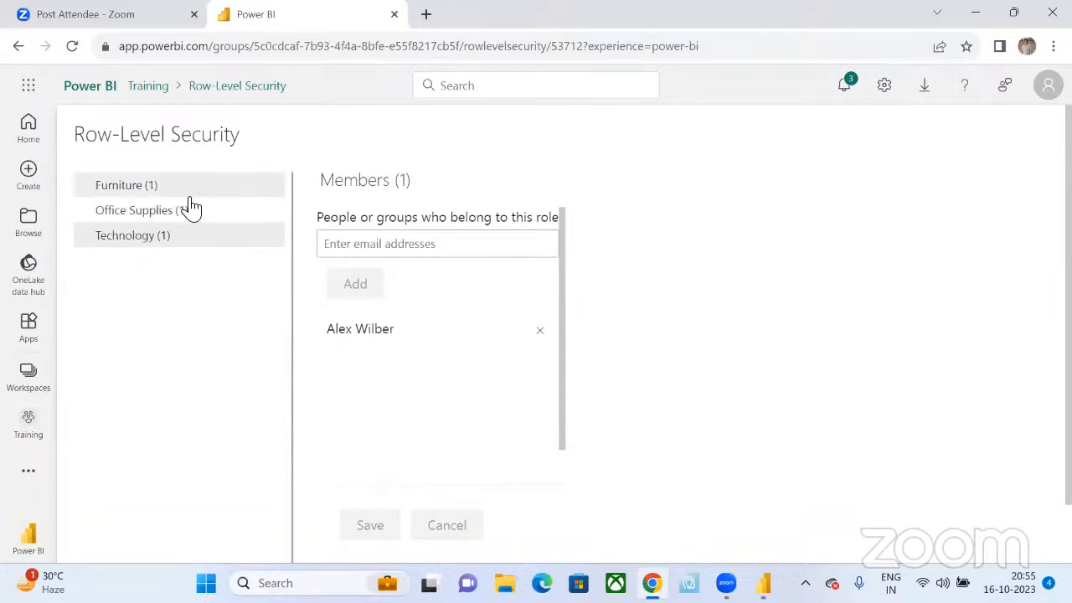
{"action": "mouse_move", "coordinate": [281, 191]}
{"action": "left_click", "coordinate": [172, 192]}
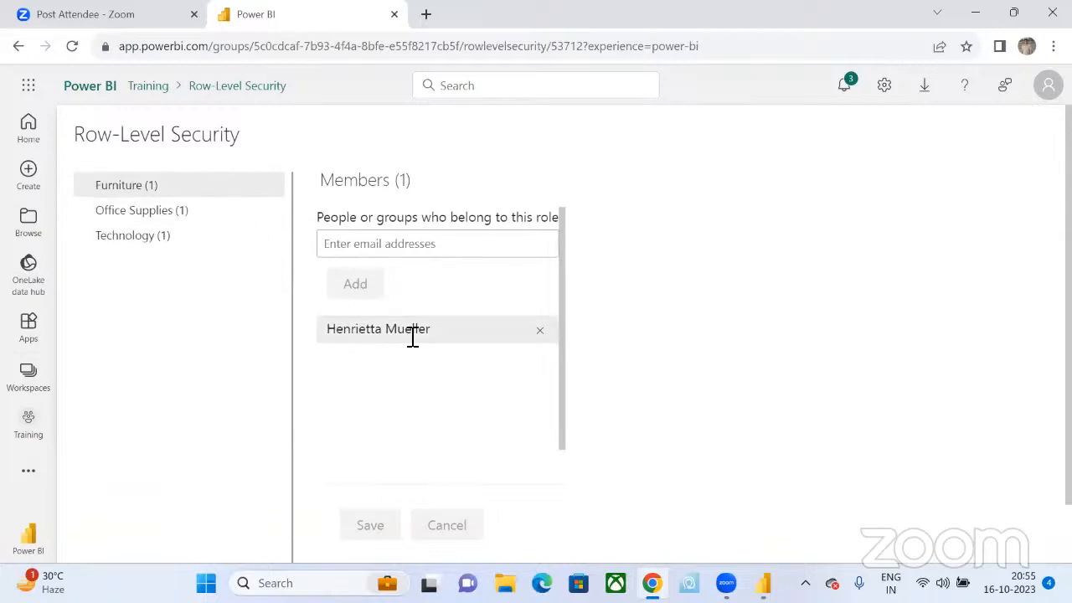
{"action": "left_click", "coordinate": [169, 214]}
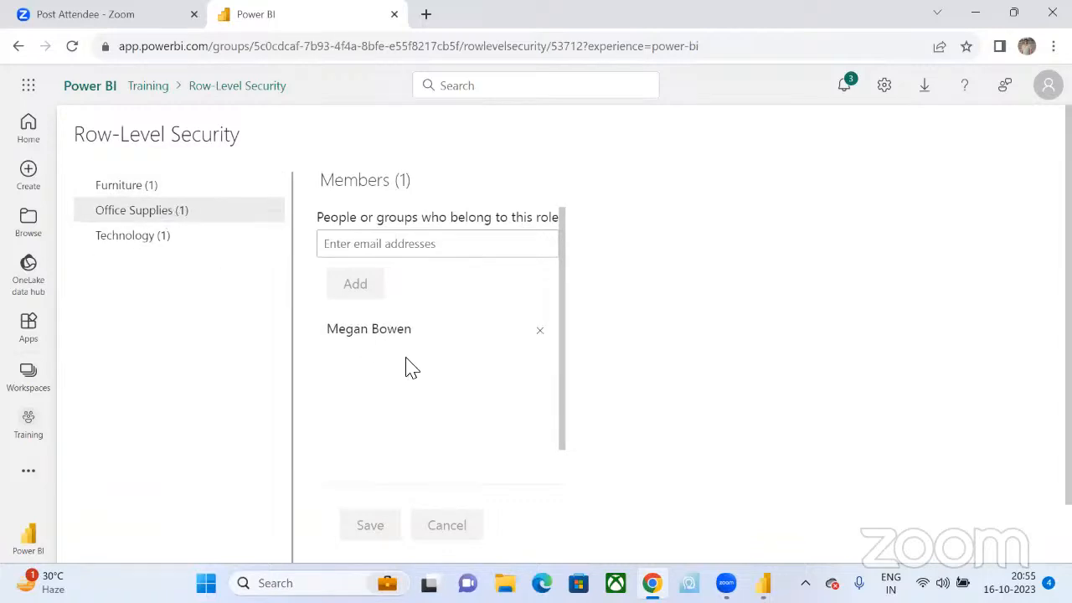
{"action": "left_click", "coordinate": [178, 240]}
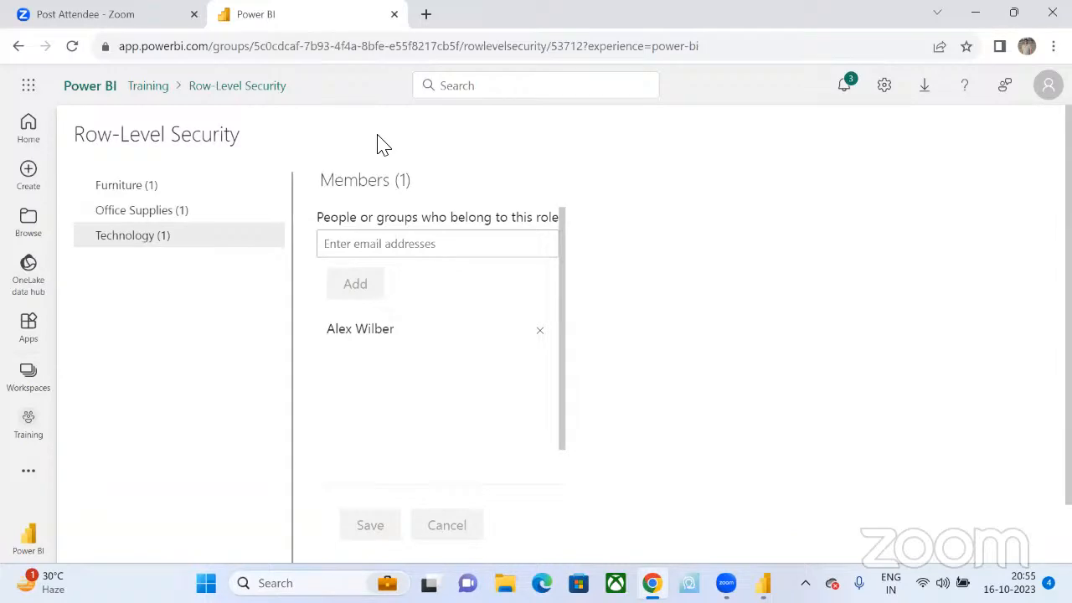
{"action": "left_click", "coordinate": [491, 70]}
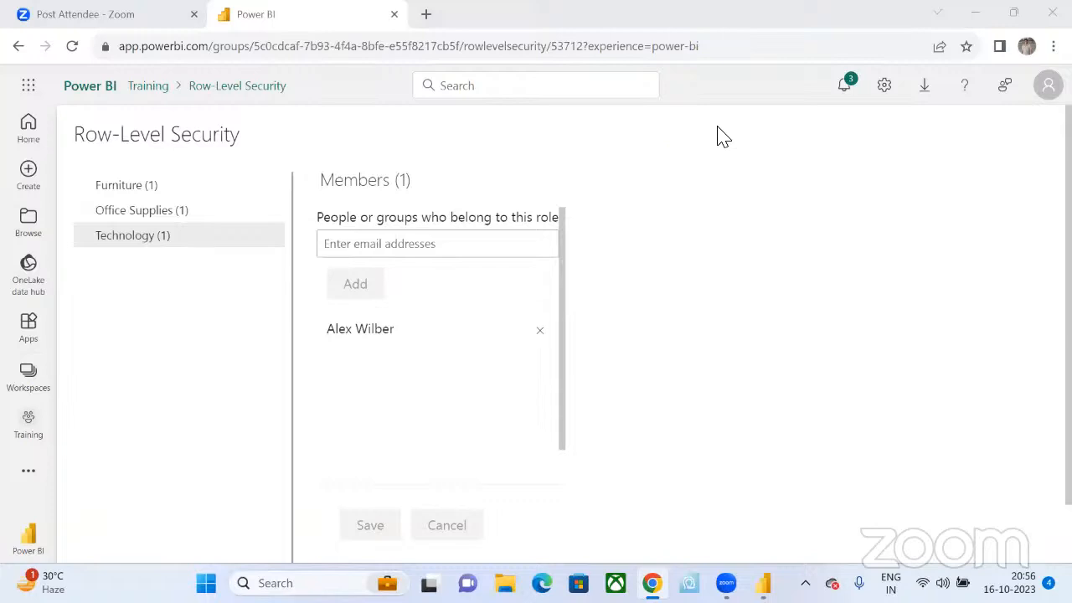
- Go back to the Training workspace and view the Sales Analytics Dashboard dataset's row-level security page again
{"action": "left_click", "coordinate": [40, 429]}
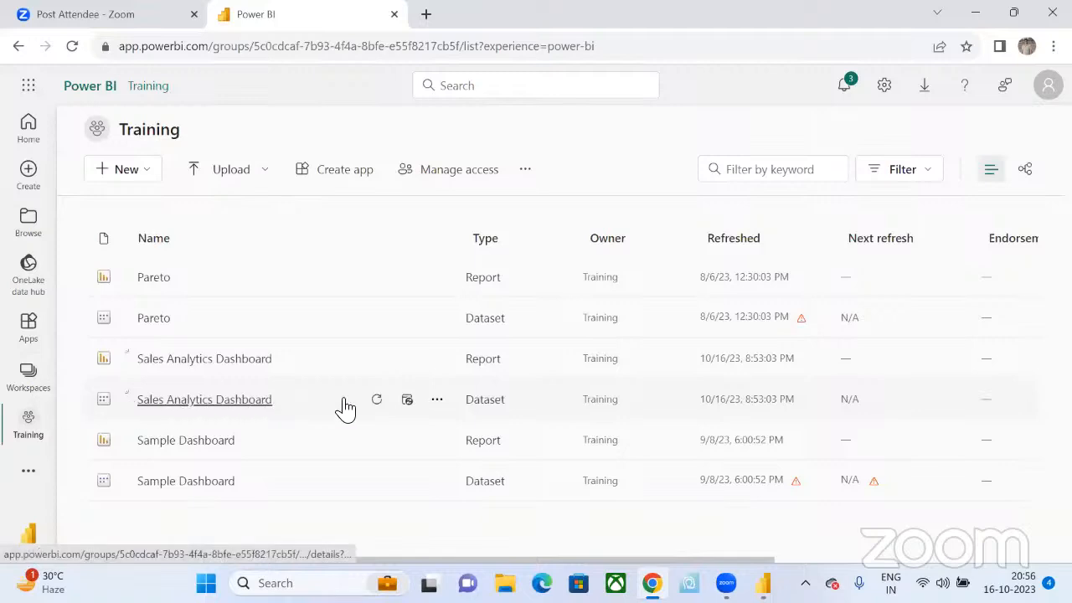
{"action": "left_click", "coordinate": [437, 401]}
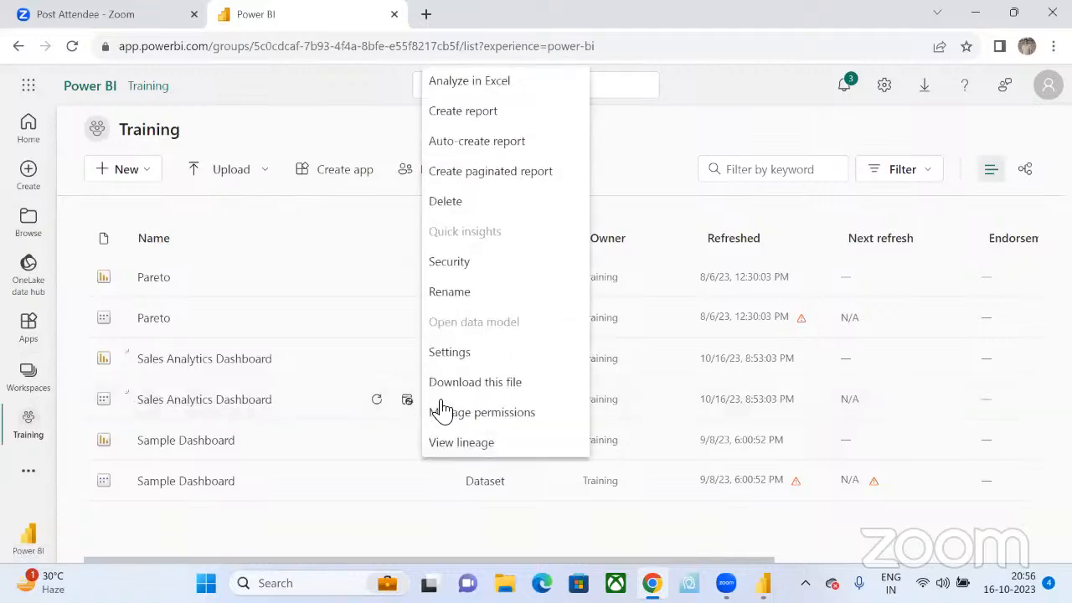
{"action": "left_click", "coordinate": [456, 267]}
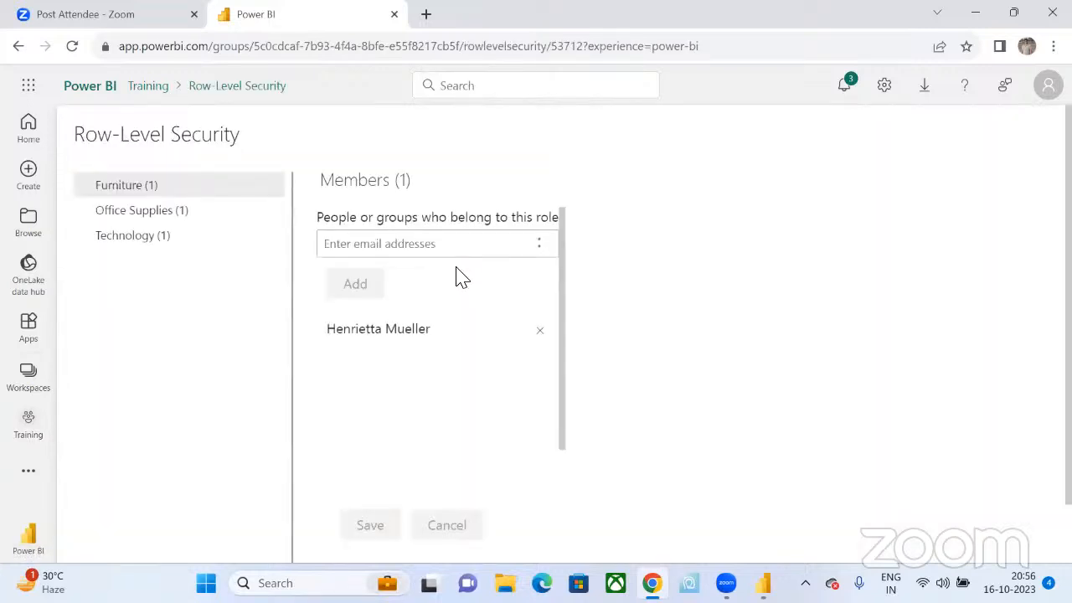
- Switch to Notepad to view the "RLS - Row Level Security" note enlarged to 140%, and close Notepad
{"action": "left_click", "coordinate": [356, 245]}
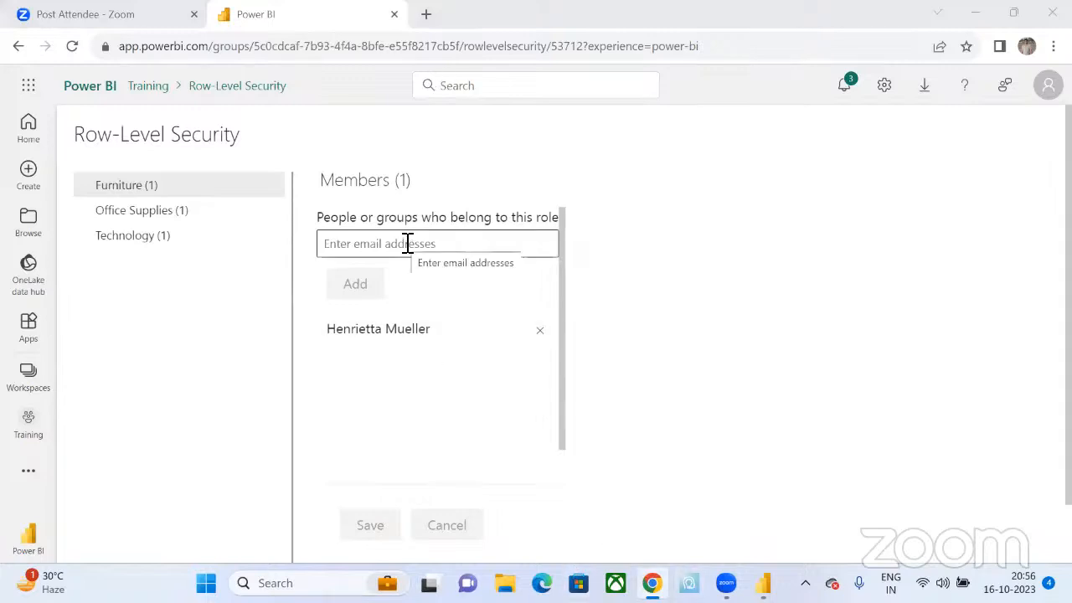
{"action": "key", "text": "super+s"}
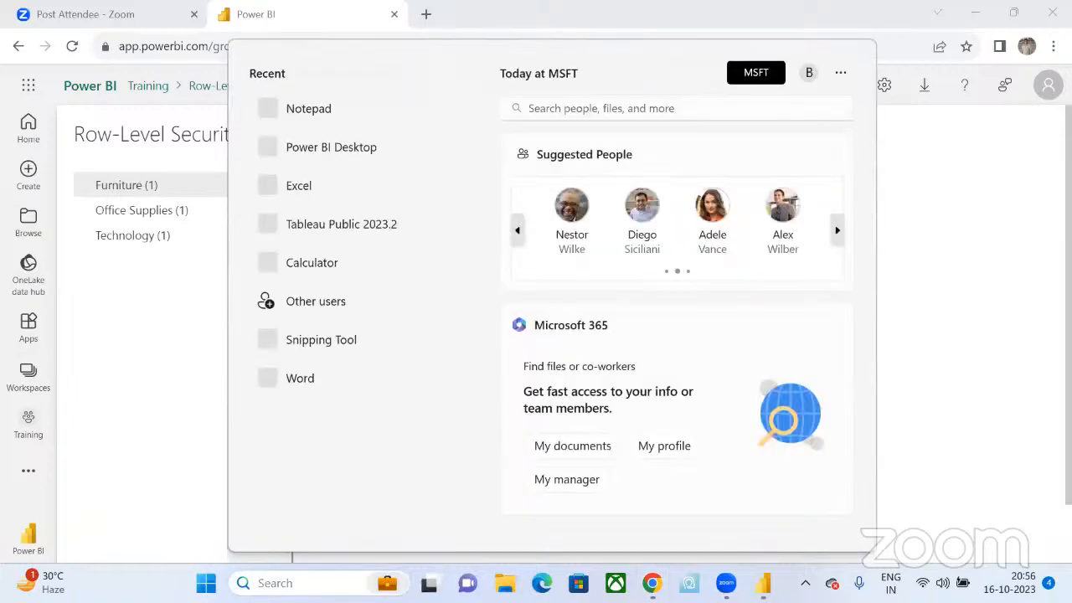
{"action": "key", "text": "Return"}
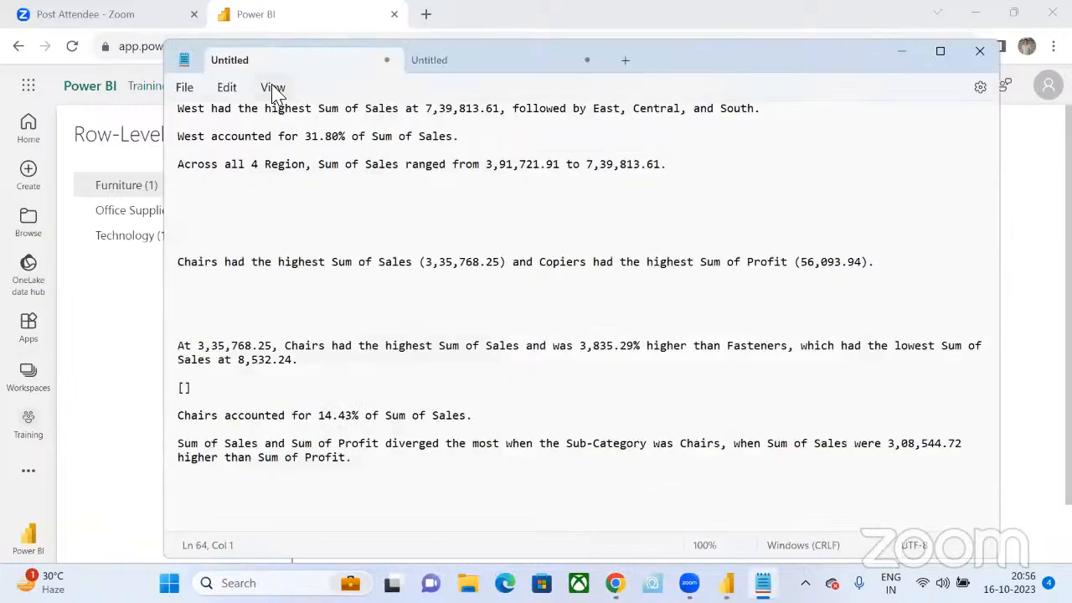
{"action": "left_click", "coordinate": [444, 67]}
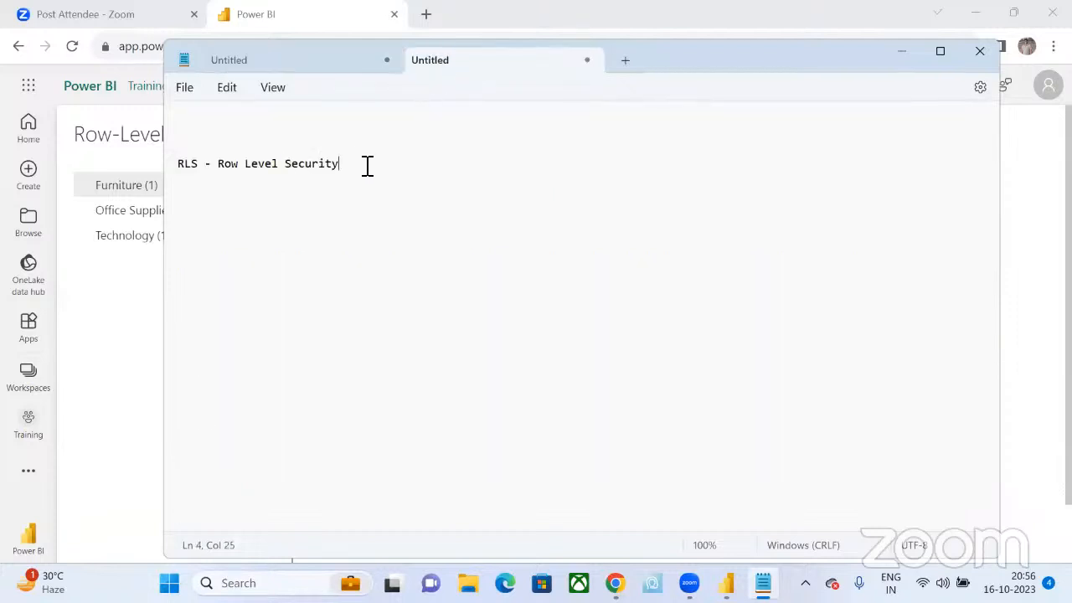
{"action": "scroll", "coordinate": [367, 166], "scroll_direction": "up", "scroll_amount": 4}
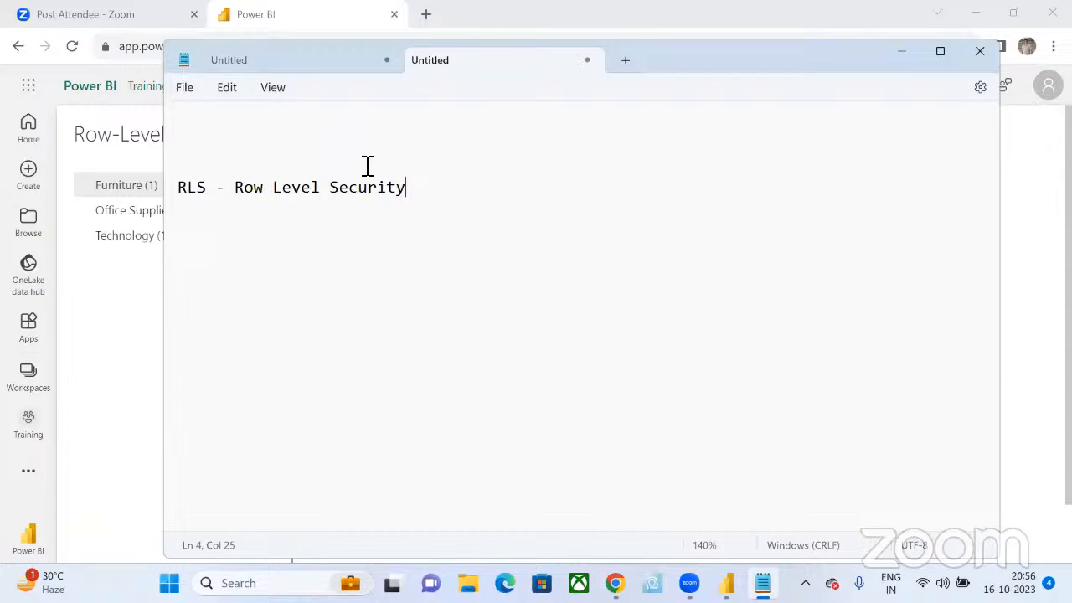
{"action": "left_click", "coordinate": [981, 53]}
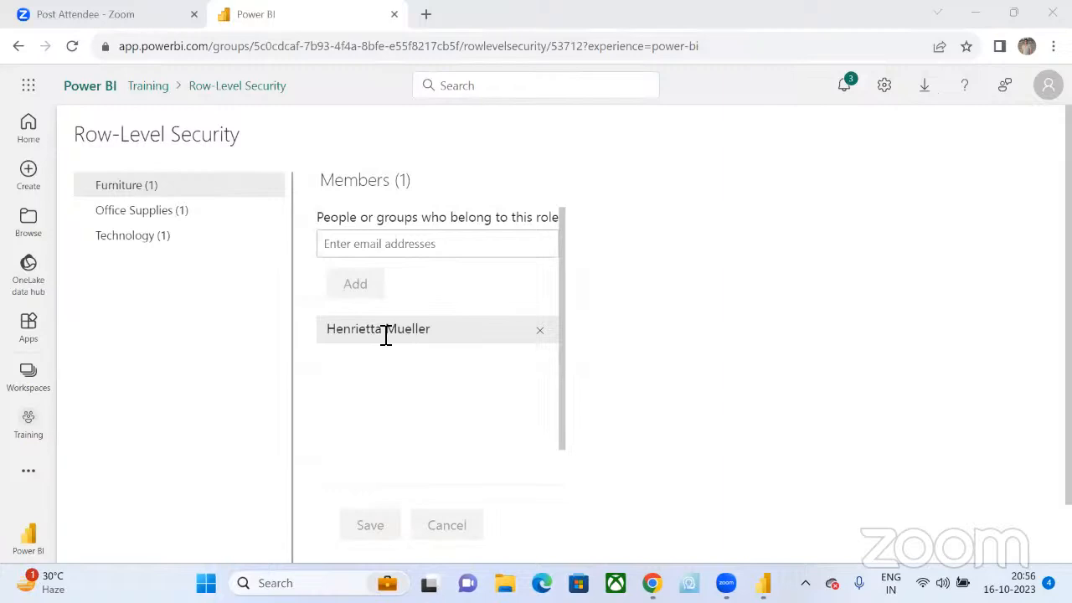